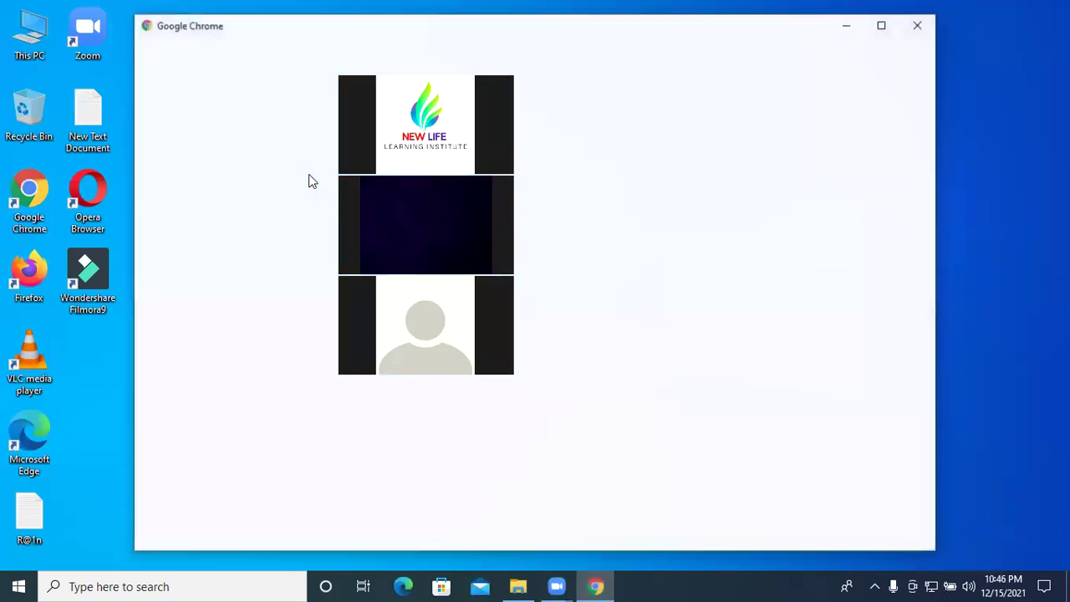
# Maximize the profile chooser, open the first listed Chrome profile and start an Incognito window.
pyautogui.click(866, 32)
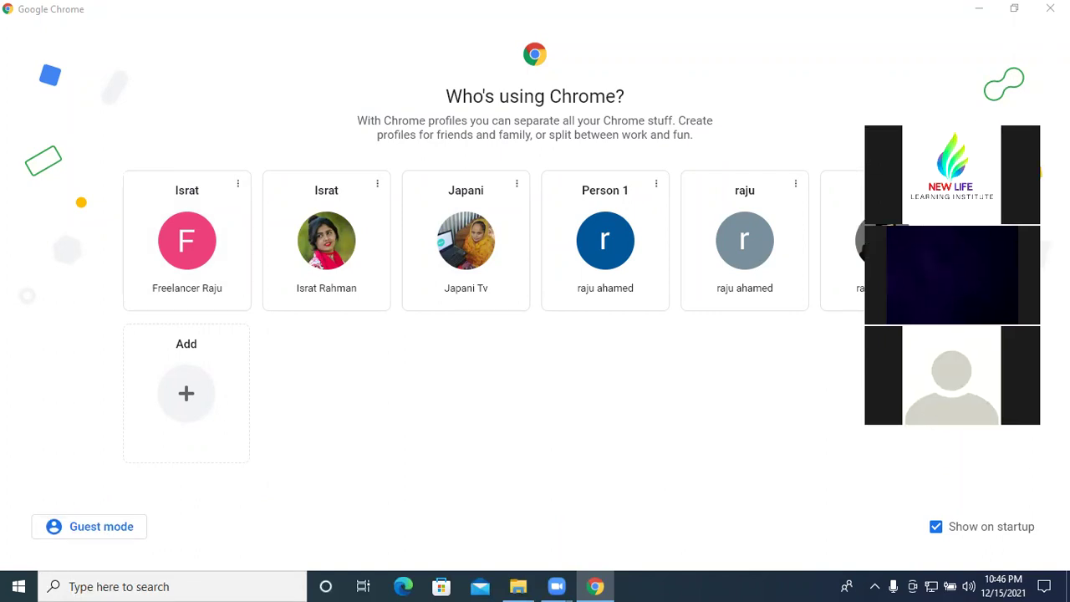
pyautogui.click(206, 265)
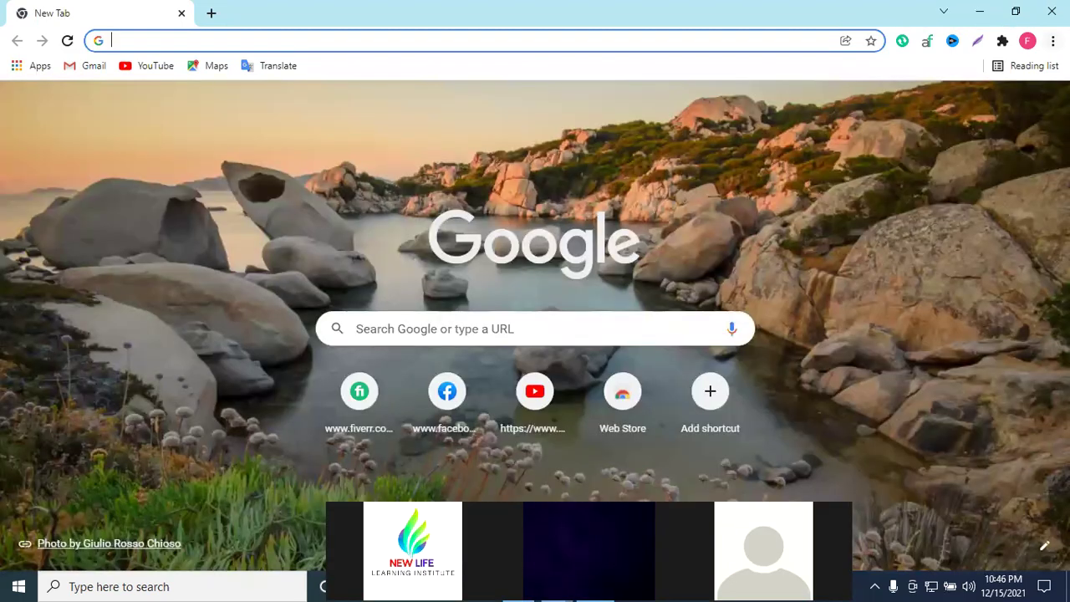
pyautogui.click(1053, 41)
pyautogui.click(983, 99)
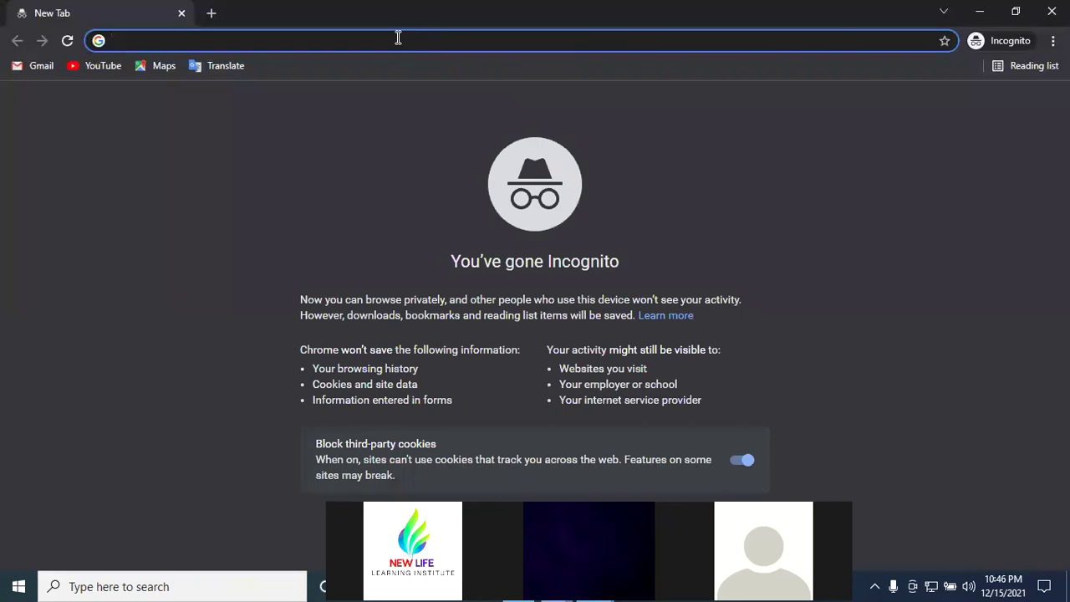
# Go to the fiverr.com home page in the Incognito window.
pyautogui.write('fiverr')
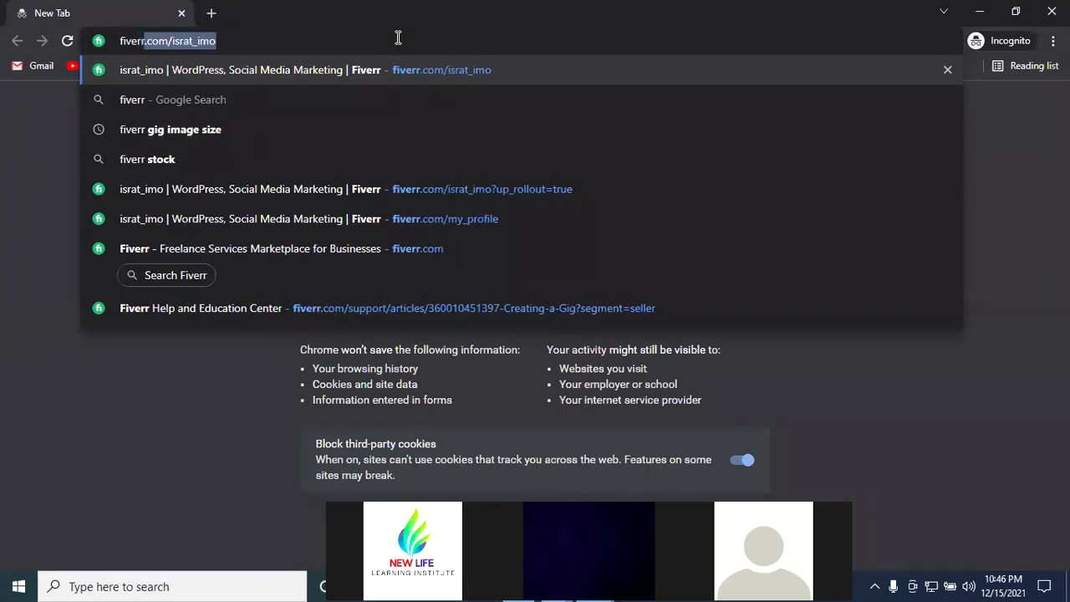
pyautogui.write('.com')
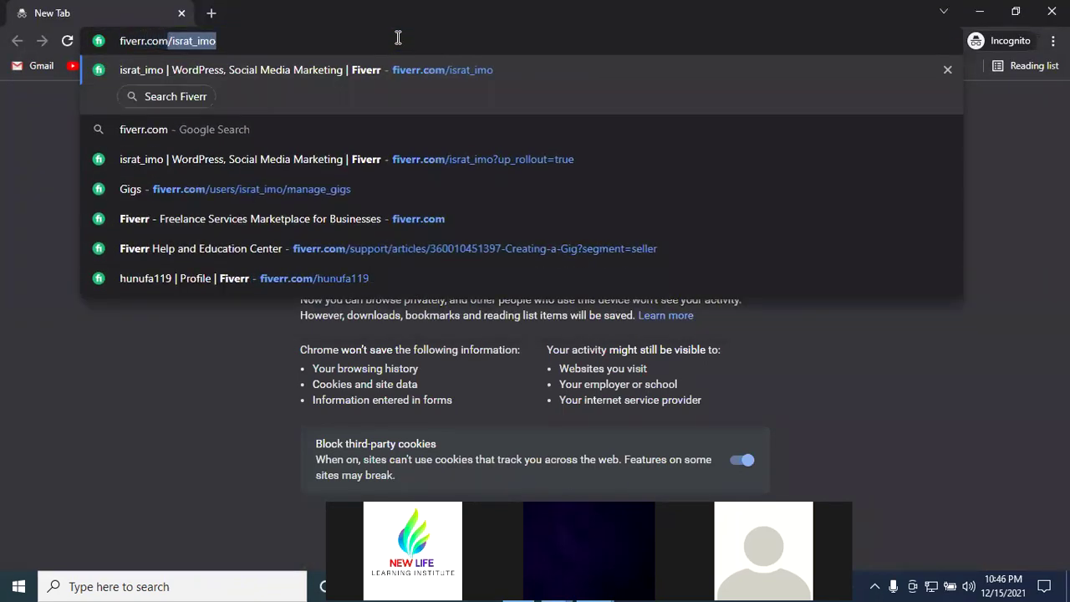
pyautogui.press('Delete')
pyautogui.press('Return')
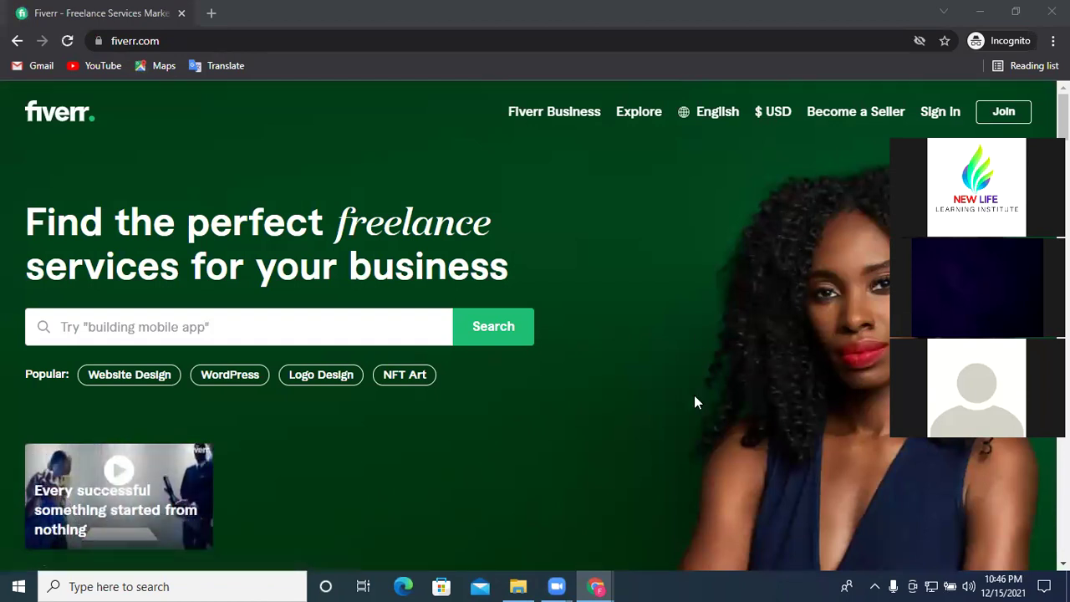
# Search Fiverr's services for "youtube seo" and reload the results page to clear the Join Fiverr dialog.
pyautogui.click(216, 334)
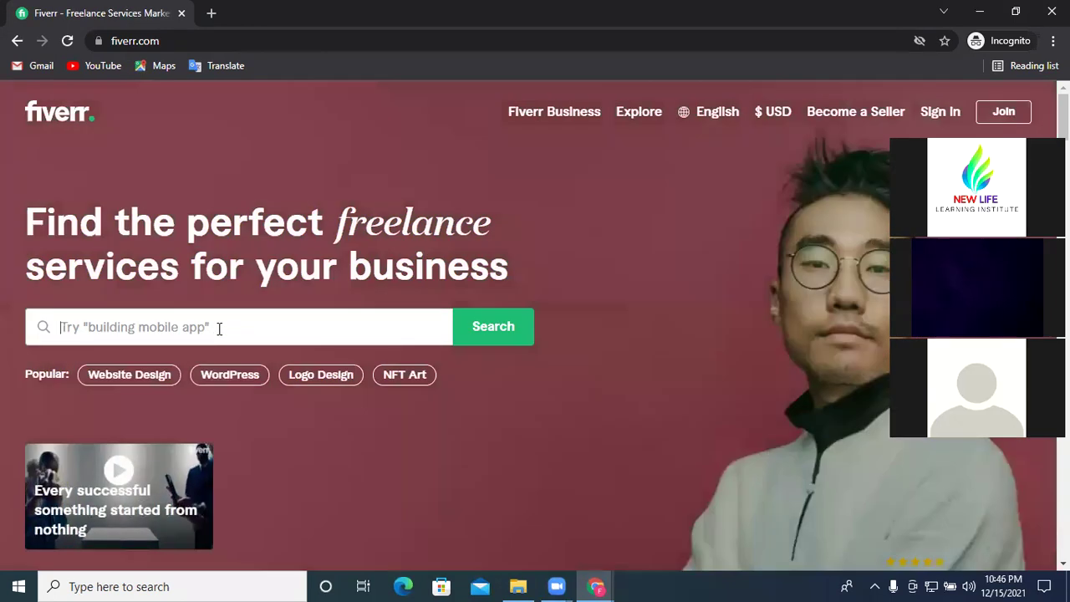
pyautogui.write('y')
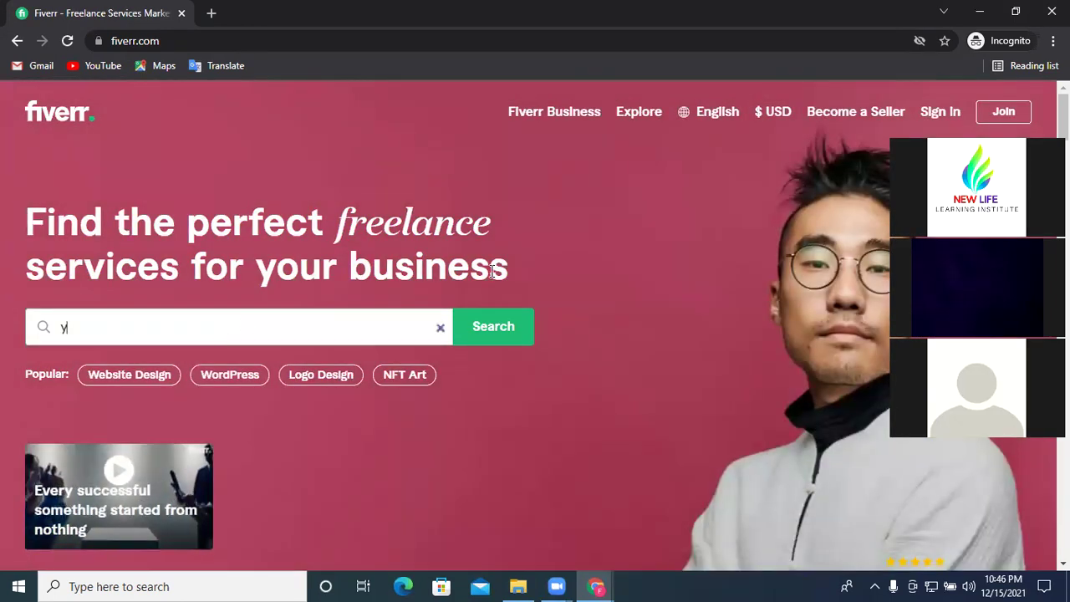
pyautogui.write('outube ')
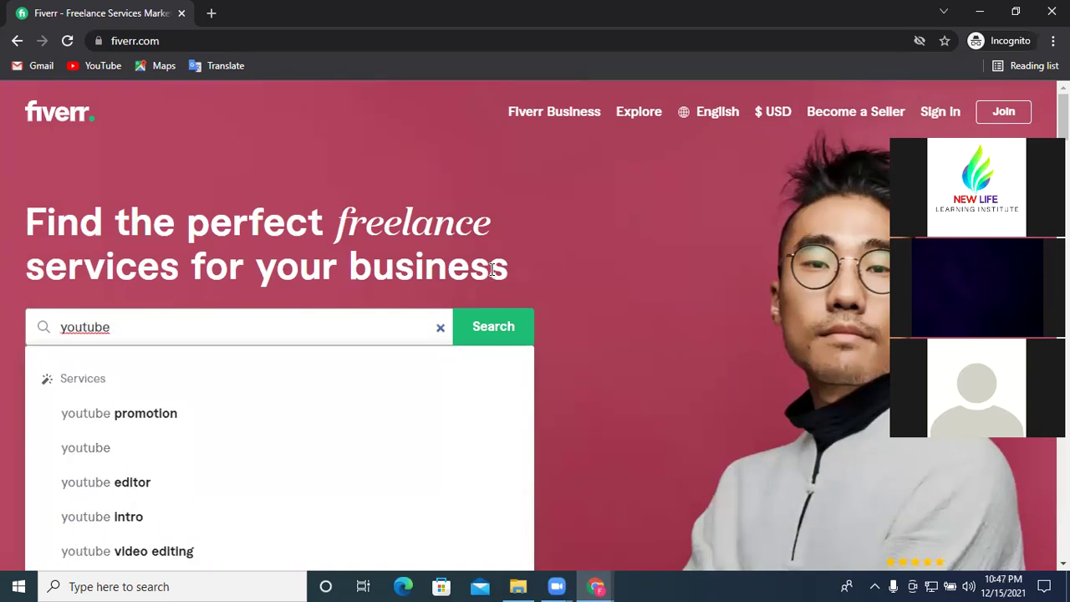
pyautogui.write('se')
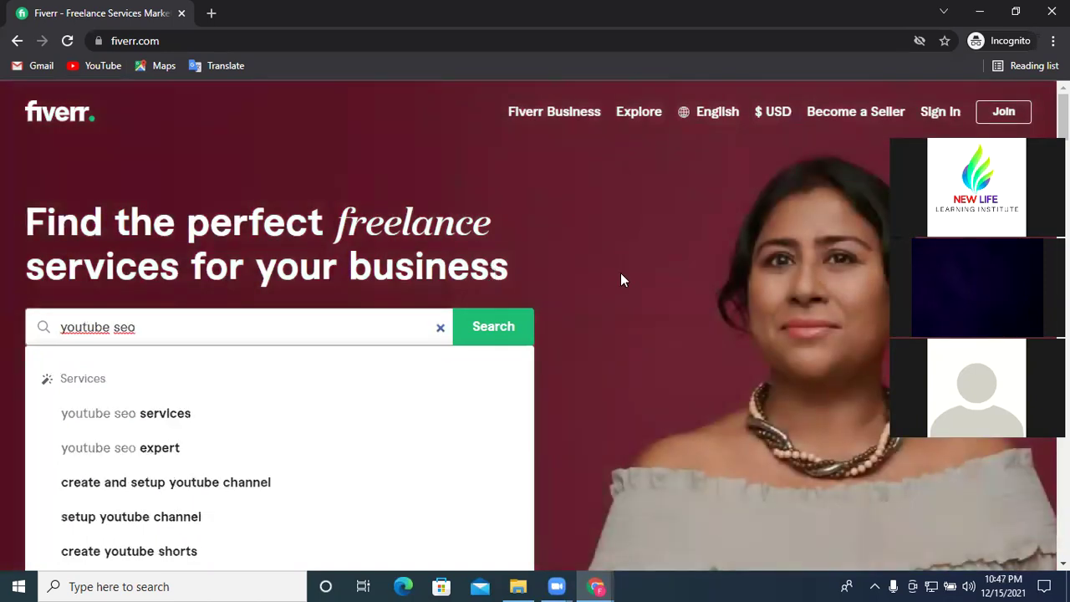
pyautogui.write('o')
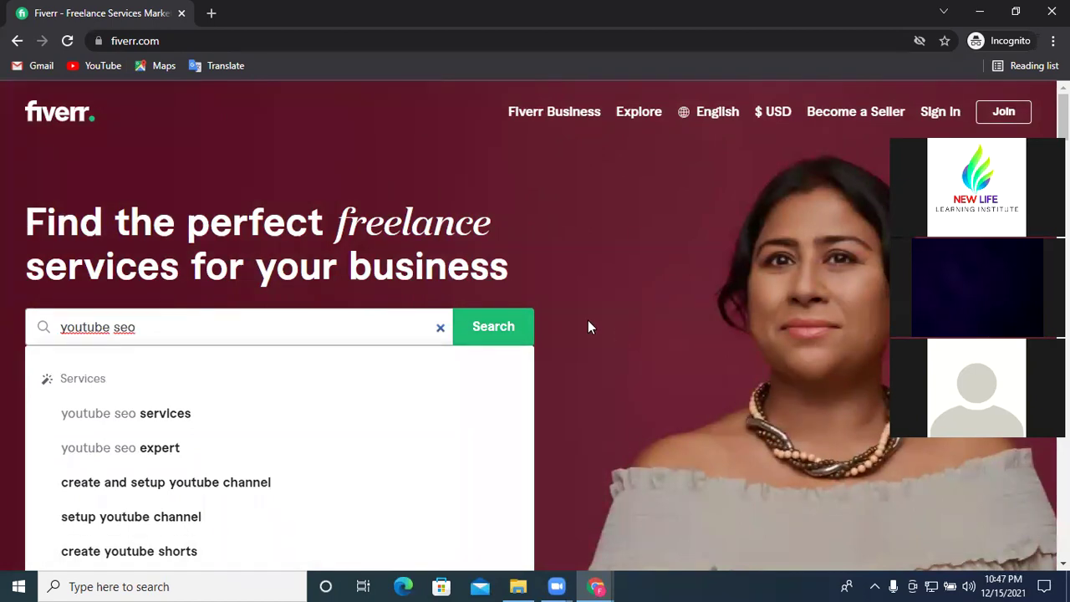
pyautogui.click(506, 332)
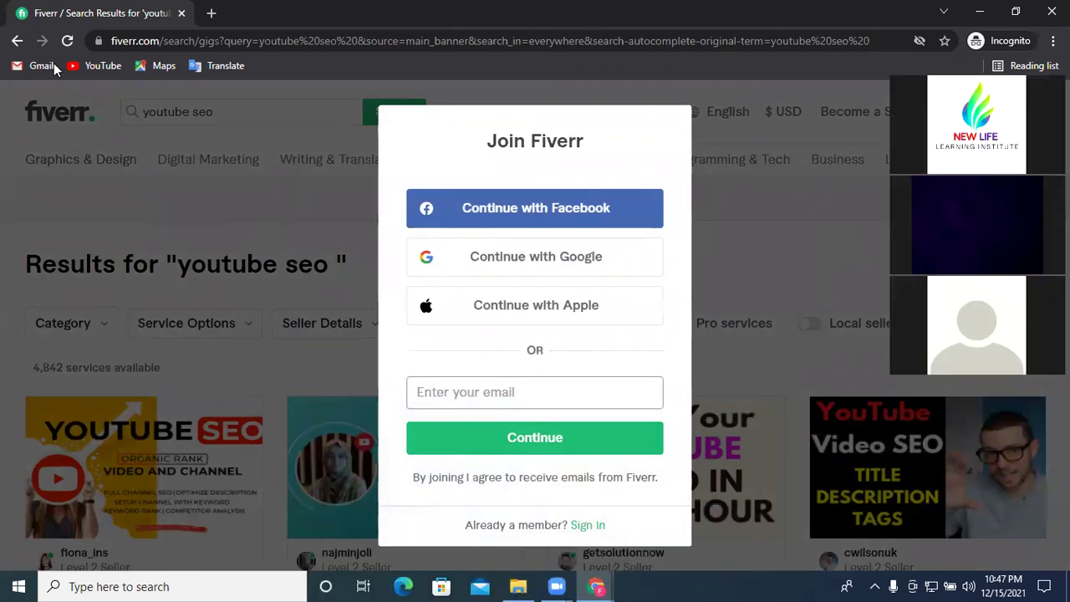
pyautogui.click(67, 40)
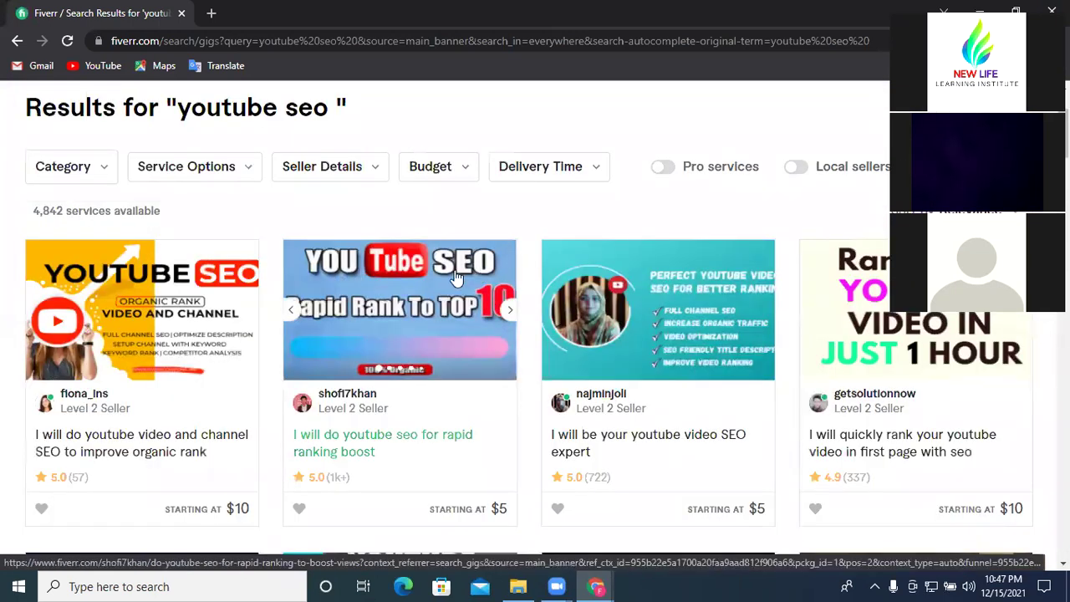
# Browse the first search results and open the gig "I will be your youtube video SEO expert".
pyautogui.scroll(-2, 476, 278)
pyautogui.scroll(1, 499, 279)
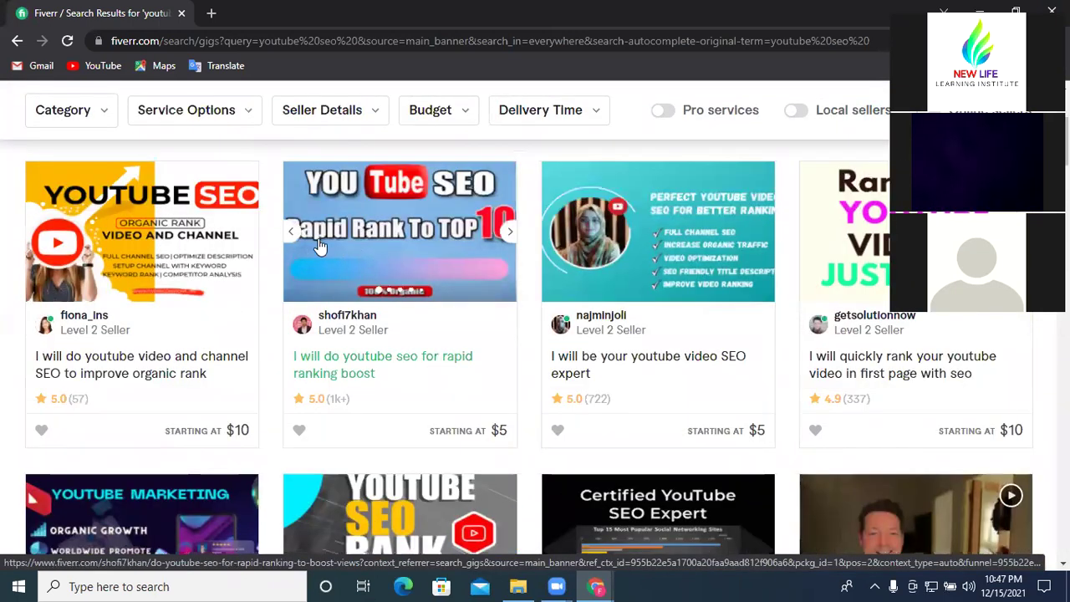
pyautogui.scroll(1, 396, 256)
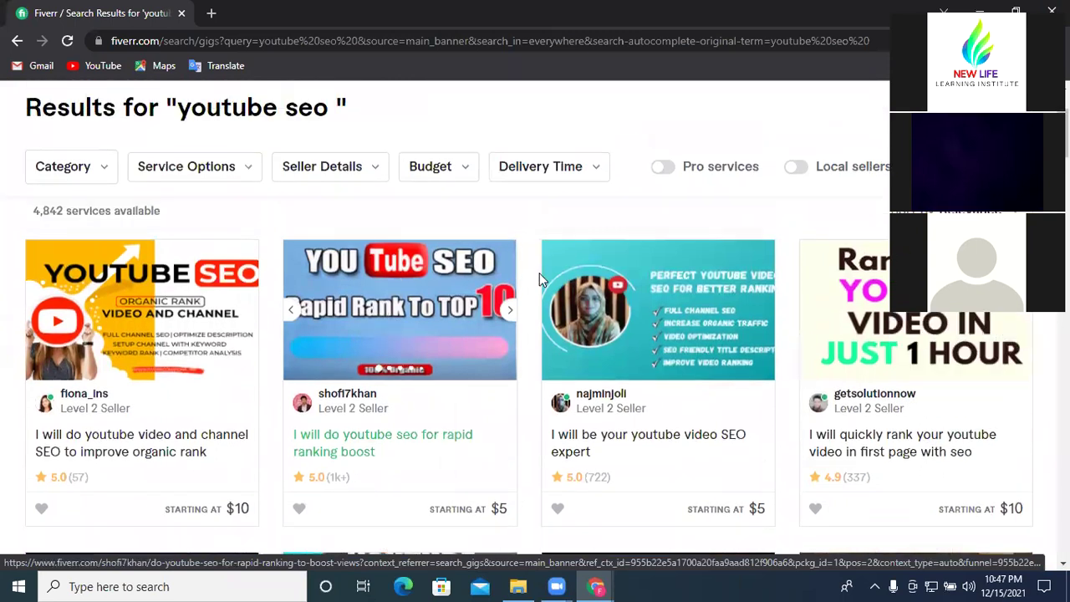
pyautogui.scroll(-1, 240, 290)
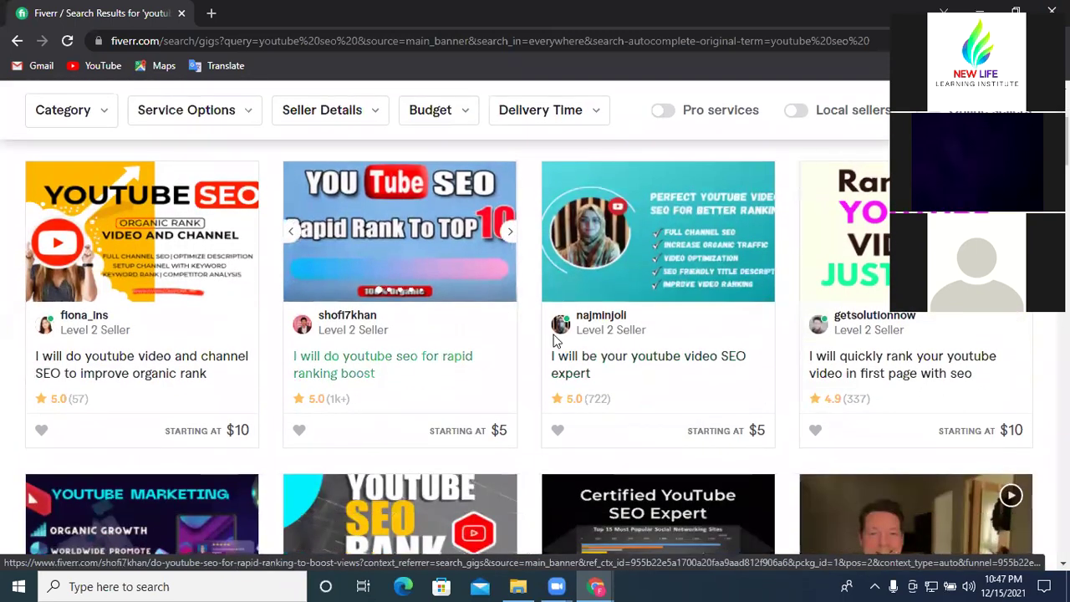
pyautogui.click(648, 359)
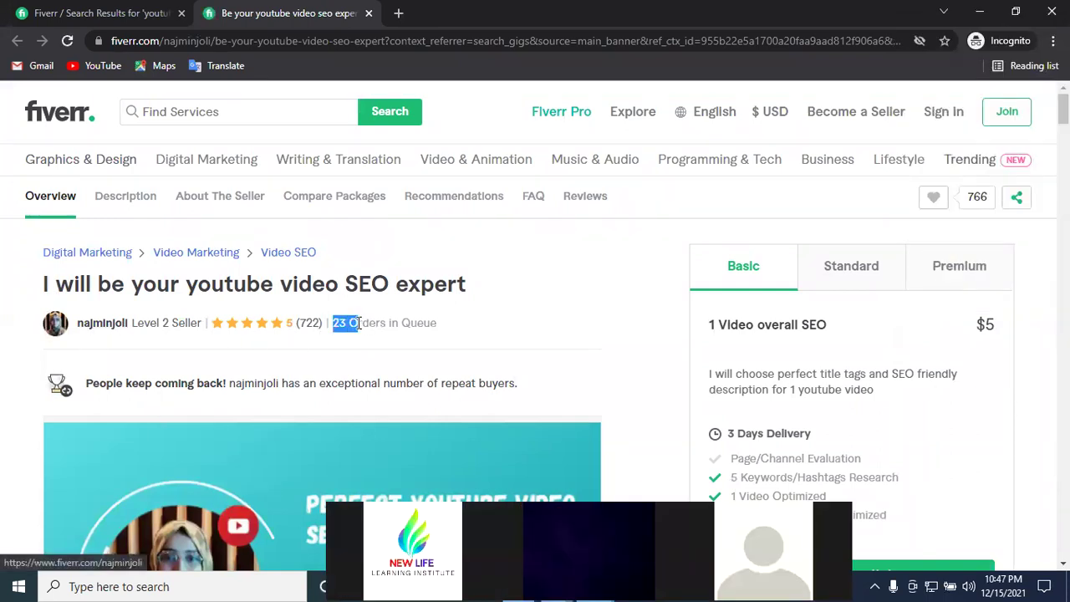
# Highlight the gig's title and look over its cover image and the buyer reviews below.
pyautogui.moveTo(208, 284); pyautogui.dragTo(390, 289)
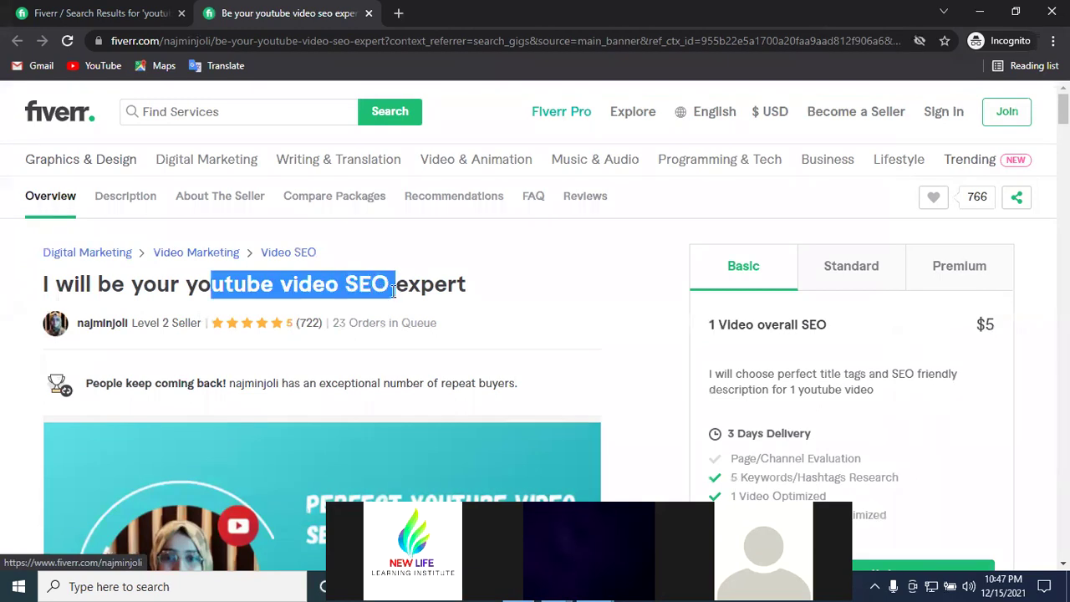
pyautogui.click(206, 305)
pyautogui.moveTo(191, 286); pyautogui.dragTo(378, 284)
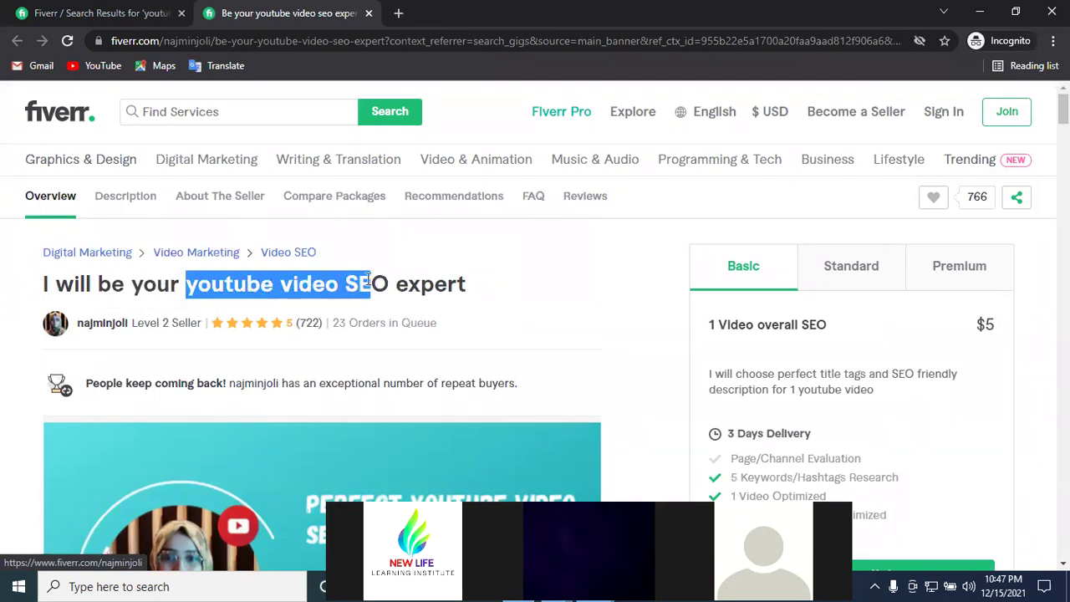
pyautogui.tripleClick(368, 281)
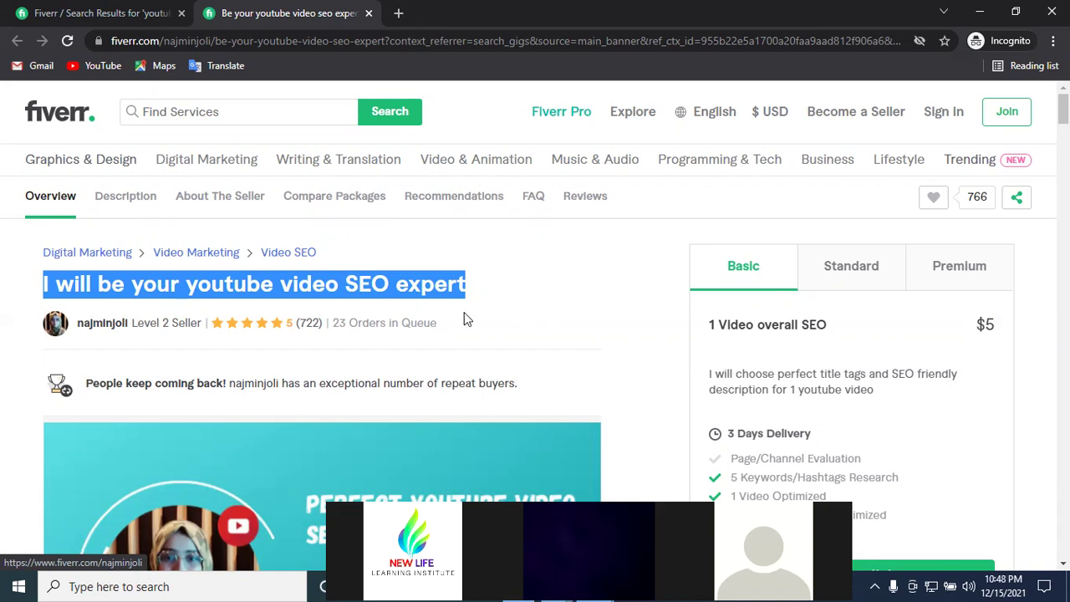
pyautogui.scroll(-3, 305, 308)
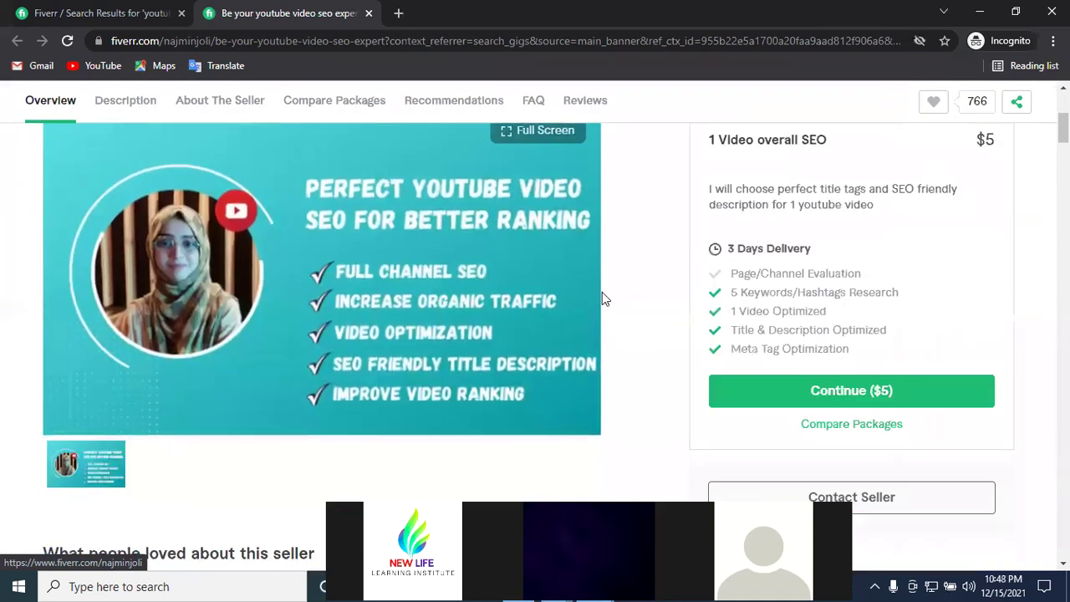
pyautogui.scroll(-2, 510, 305)
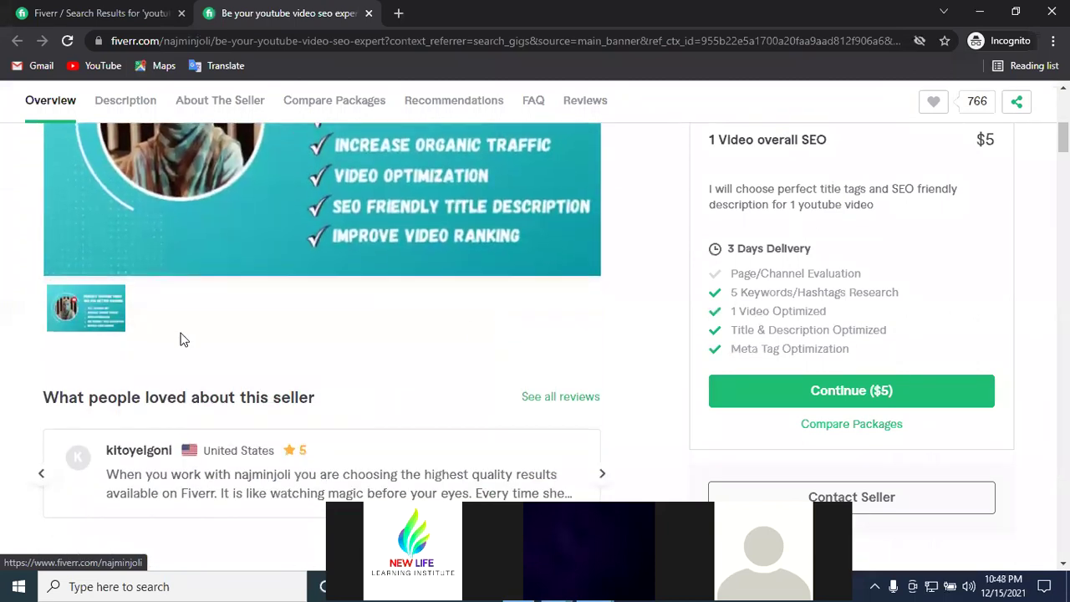
# Compare the gig's Standard and Premium packages, return to Standard and highlight the orders in queue.
pyautogui.scroll(5, 112, 359)
pyautogui.click(875, 206)
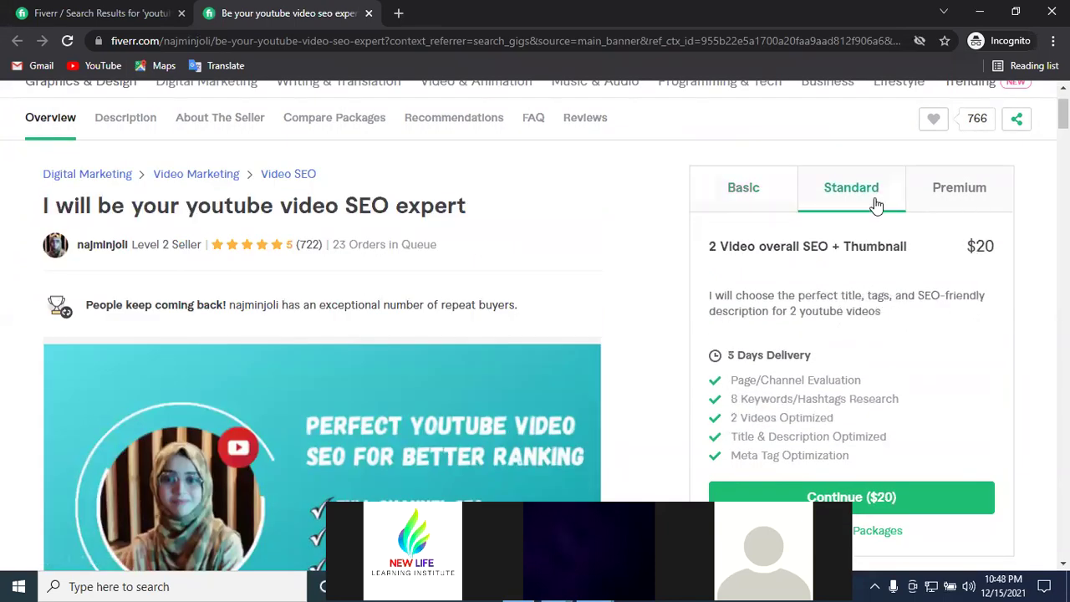
pyautogui.click(978, 194)
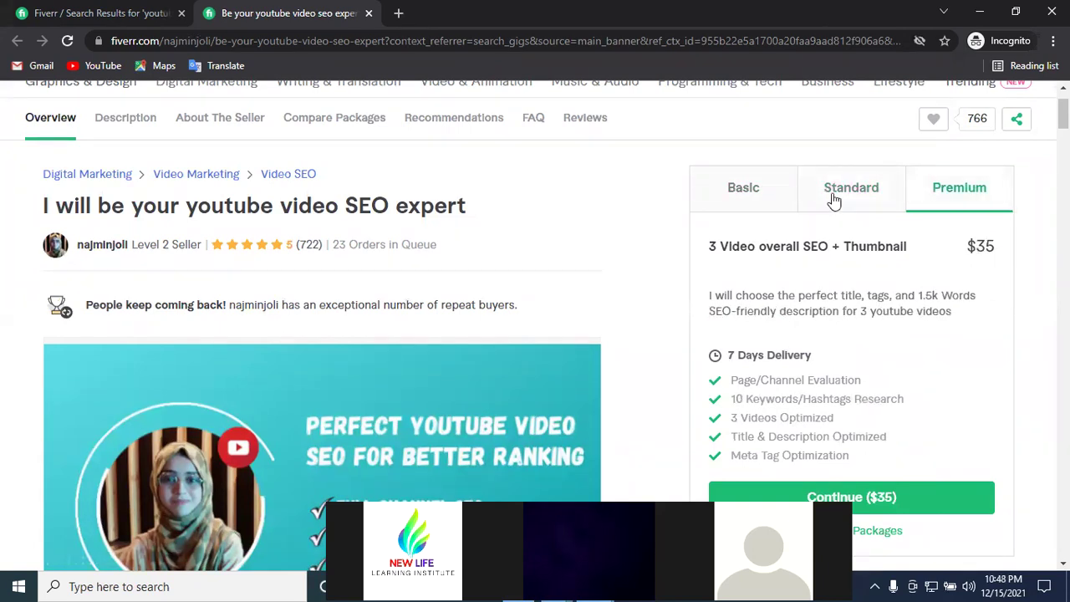
pyautogui.moveTo(834, 199); pyautogui.dragTo(825, 199)
pyautogui.moveTo(339, 247); pyautogui.dragTo(383, 244)
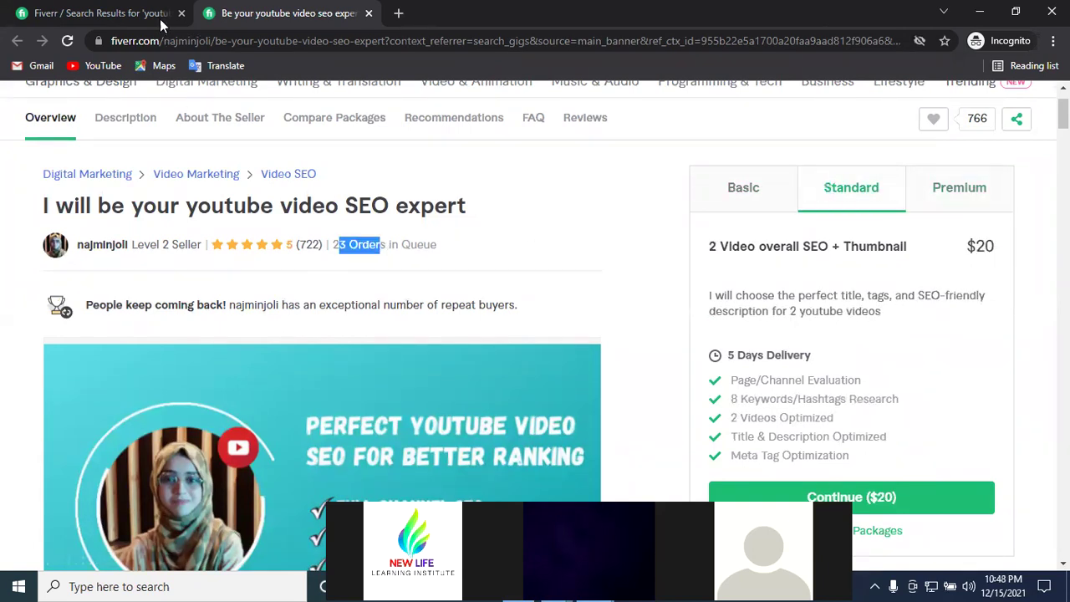
# From the search results, open the gig "I will do youtube video and channel SEO to improve organic rank" and browse its gallery images.
pyautogui.click(154, 14)
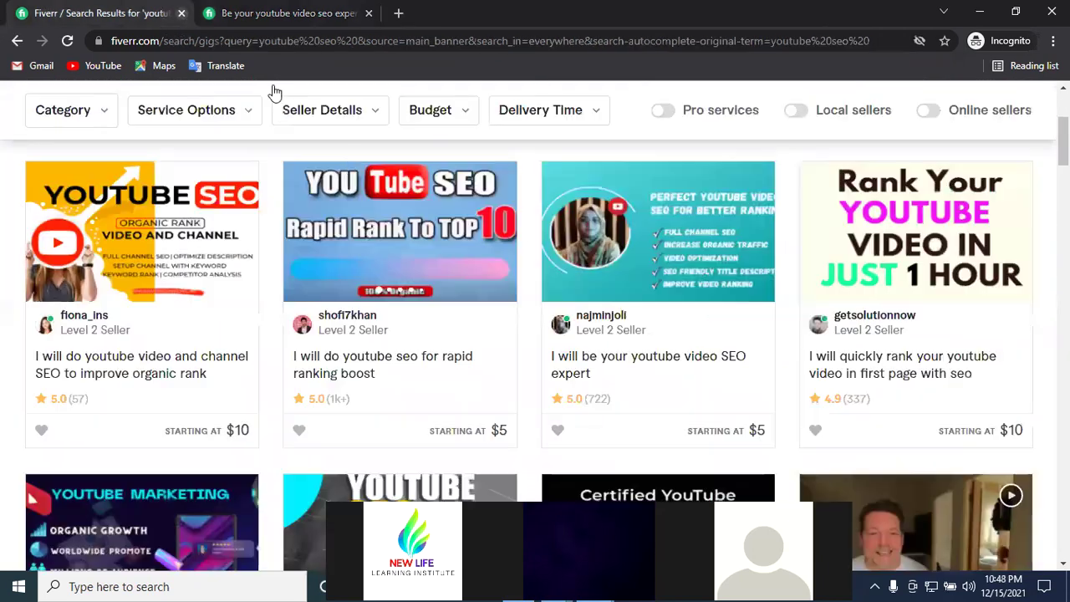
pyautogui.click(236, 353)
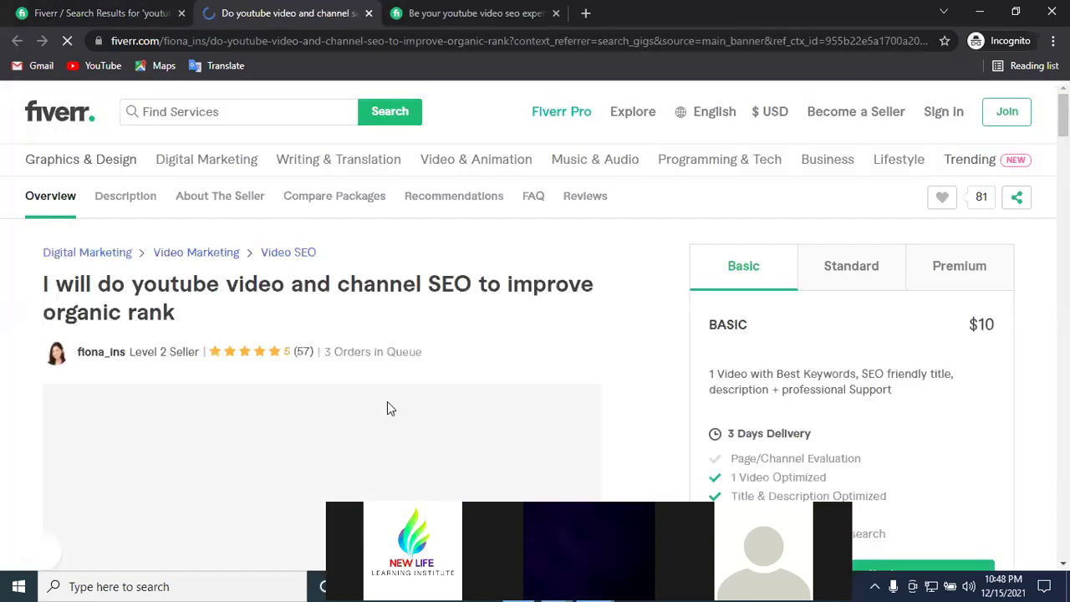
pyautogui.scroll(-2, 477, 385)
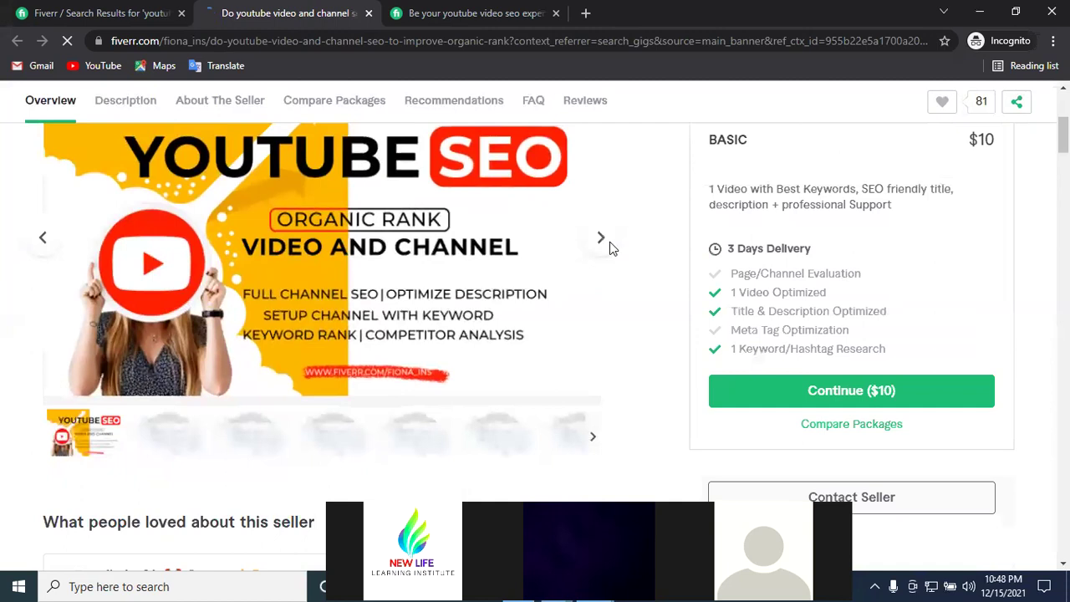
pyautogui.click(609, 246)
pyautogui.click(601, 239)
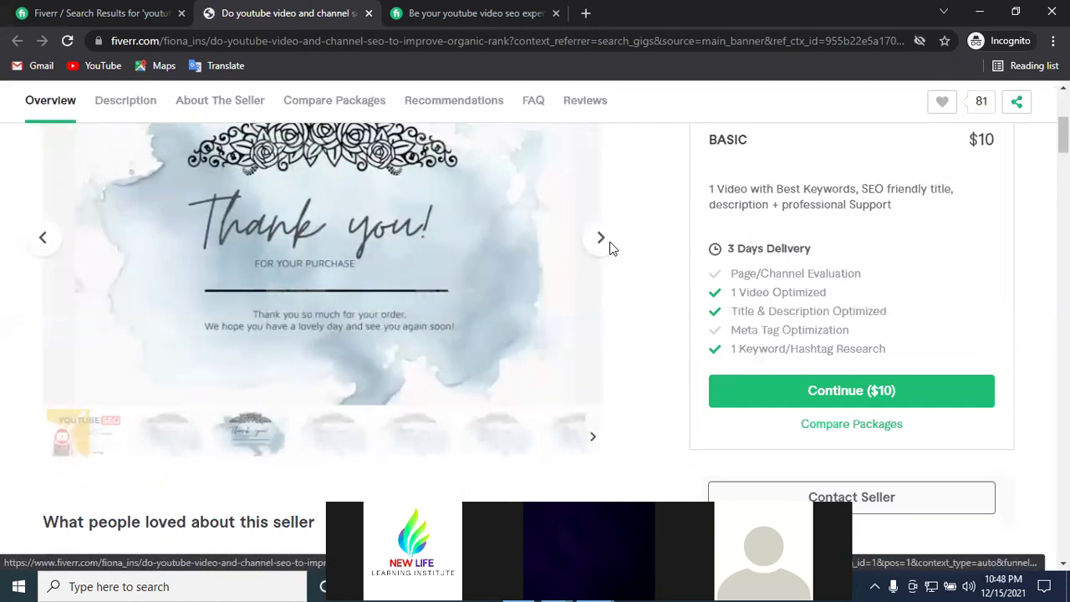
pyautogui.click(601, 238)
pyautogui.click(601, 238)
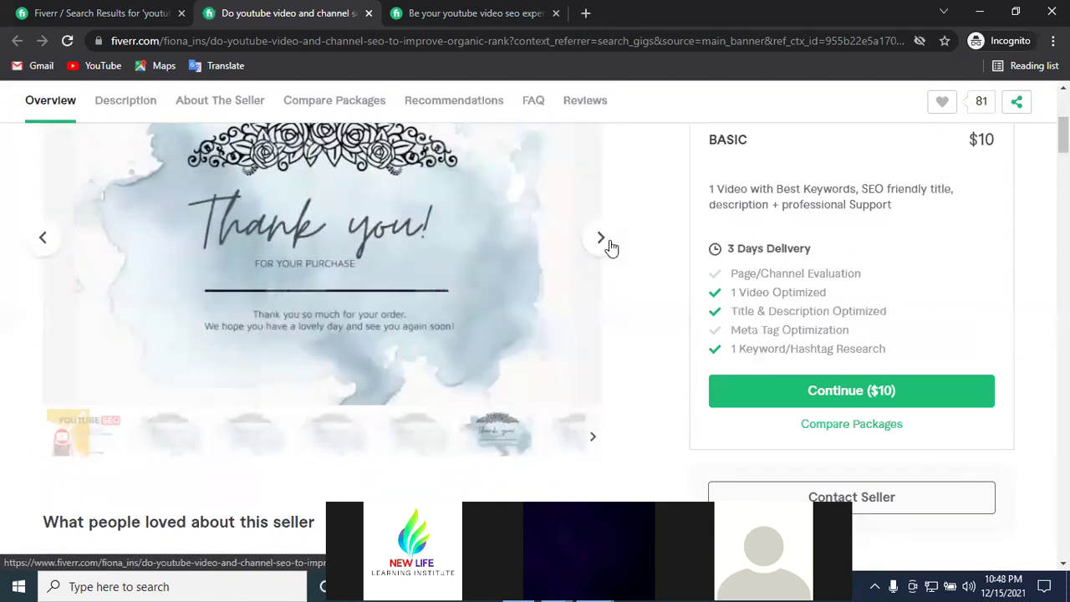
pyautogui.click(601, 238)
pyautogui.click(601, 238)
pyautogui.click(601, 238)
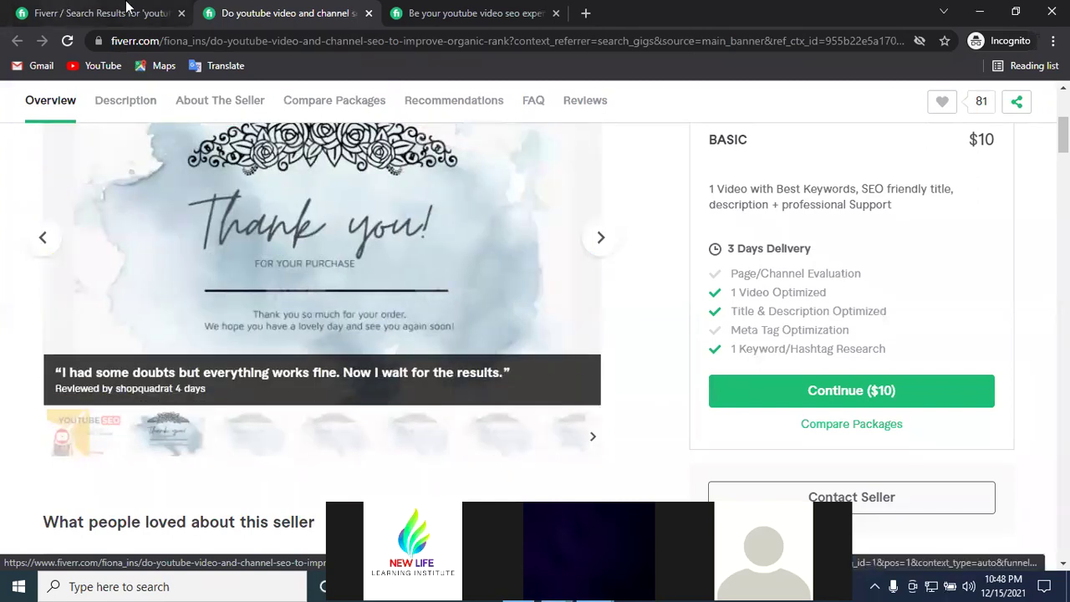
# Return to the search results and open the gig "I will be your youtube video SEO expert to boost video fast ranking".
pyautogui.hotkey('ctrl', 'shift', 'Tab')
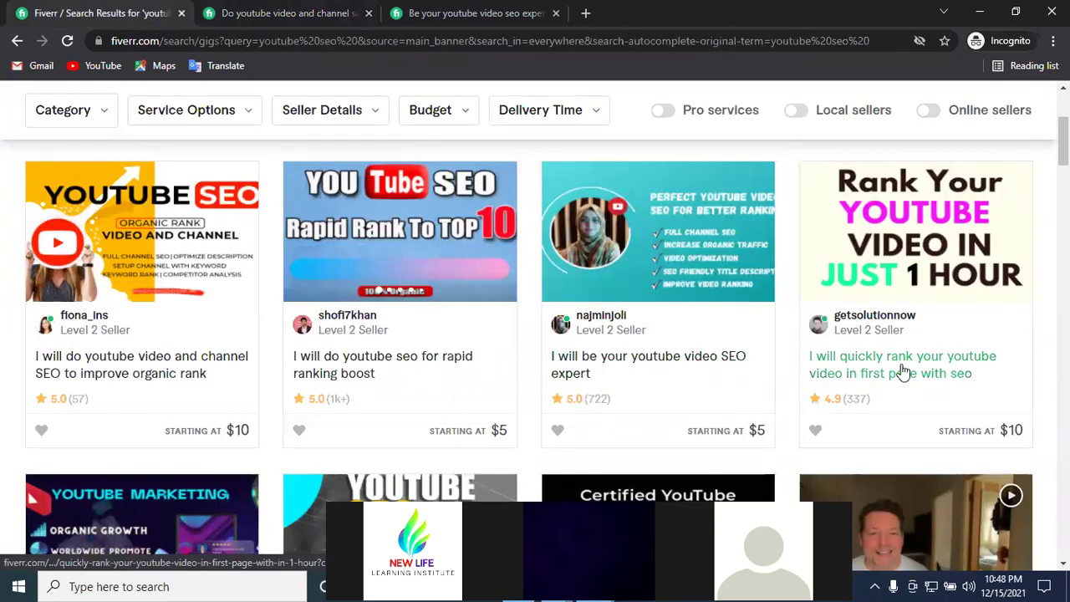
pyautogui.scroll(-3, 568, 451)
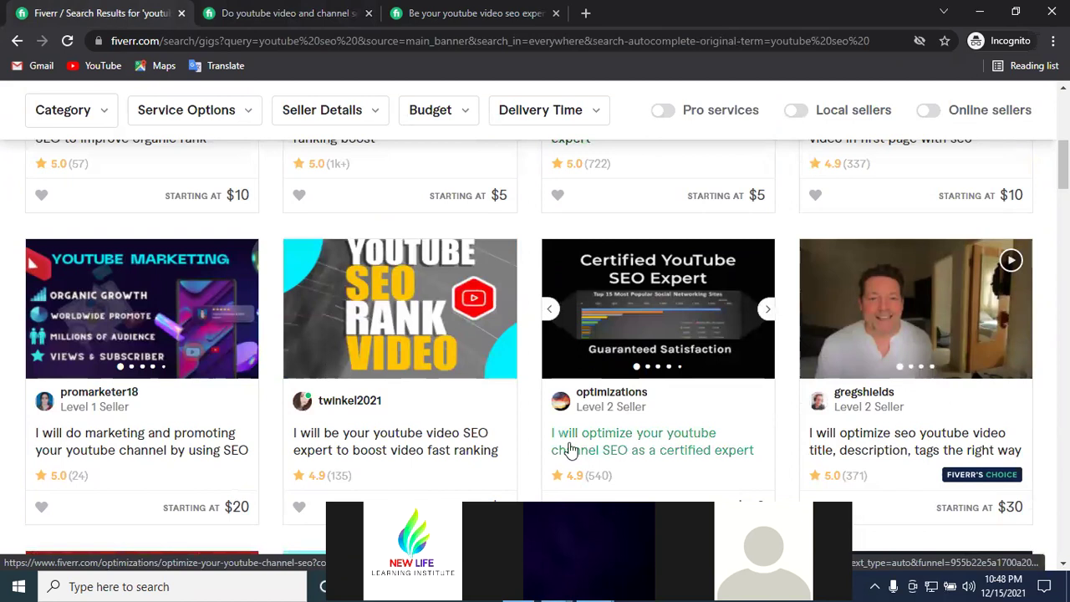
pyautogui.scroll(-2, 569, 451)
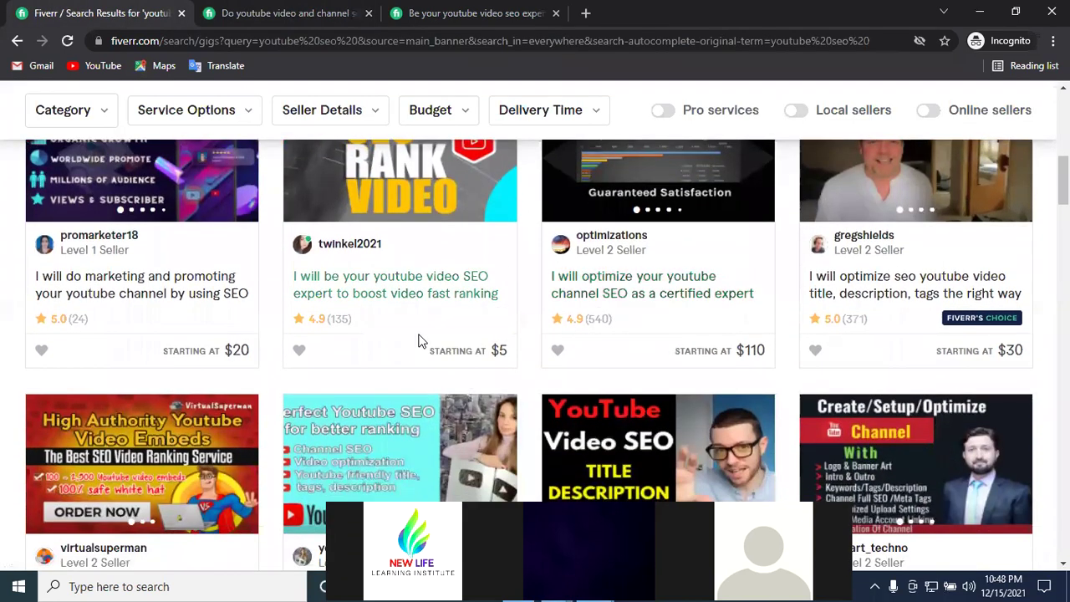
pyautogui.click(388, 297)
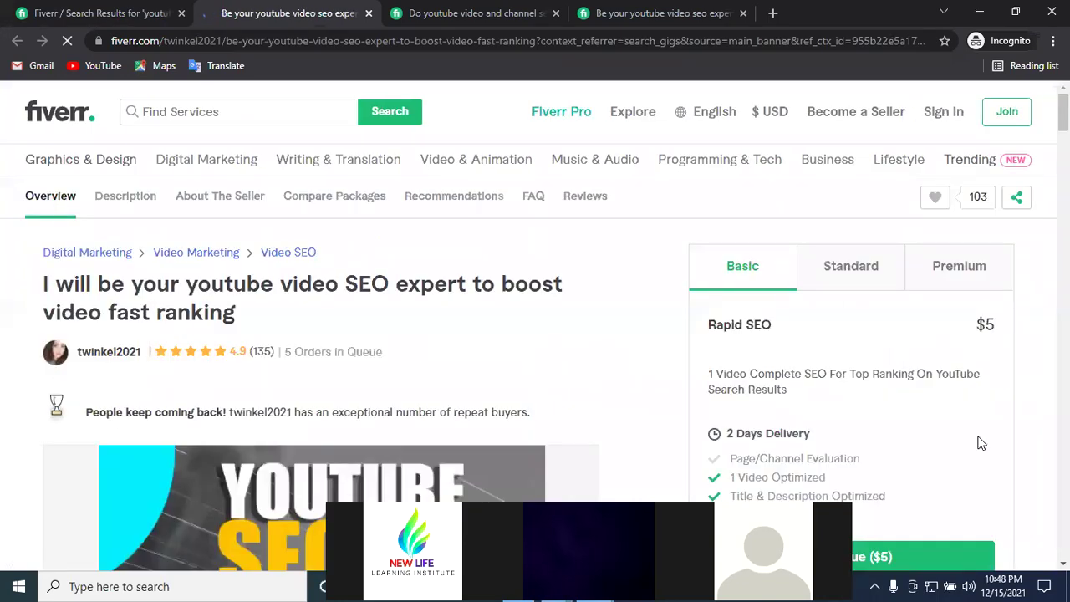
# Look over the gig's cover image, Basic package and buyer reviews.
pyautogui.scroll(-5, 593, 248)
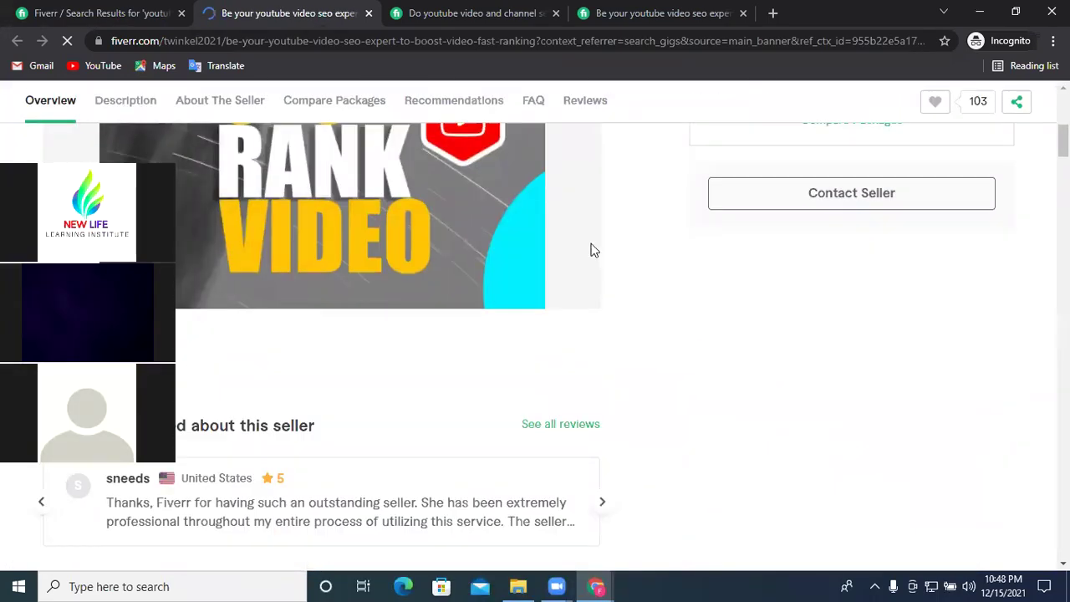
pyautogui.scroll(1, 559, 289)
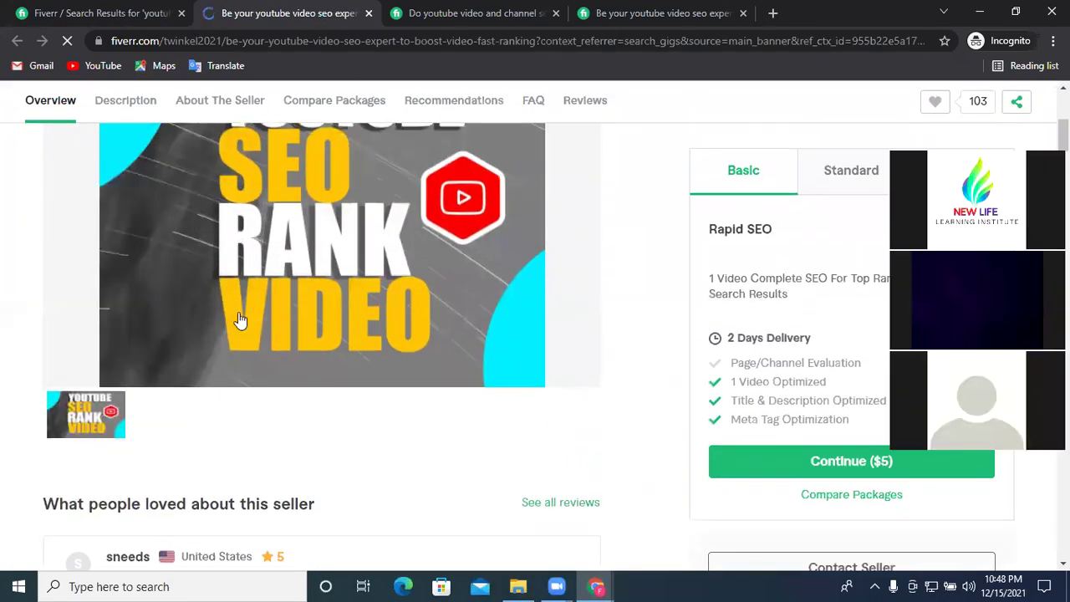
pyautogui.scroll(-2, 275, 341)
# From the search results, open the gig "I will do best youtube channel SEO and video promotion" and view its cover image and reviews.
pyautogui.click(87, 10)
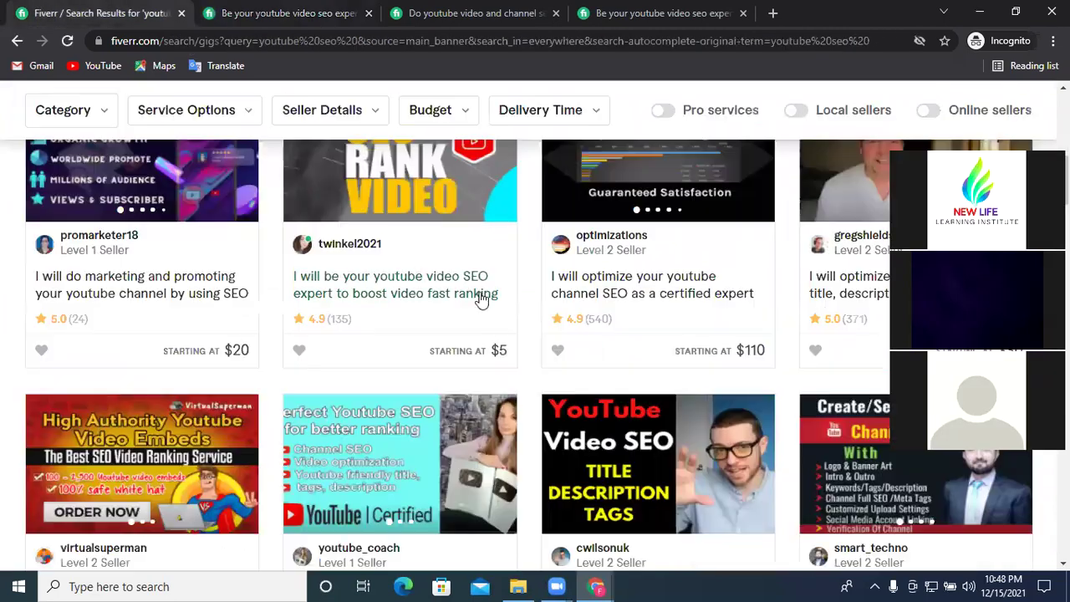
pyautogui.scroll(-6, 491, 302)
pyautogui.scroll(-1, 535, 334)
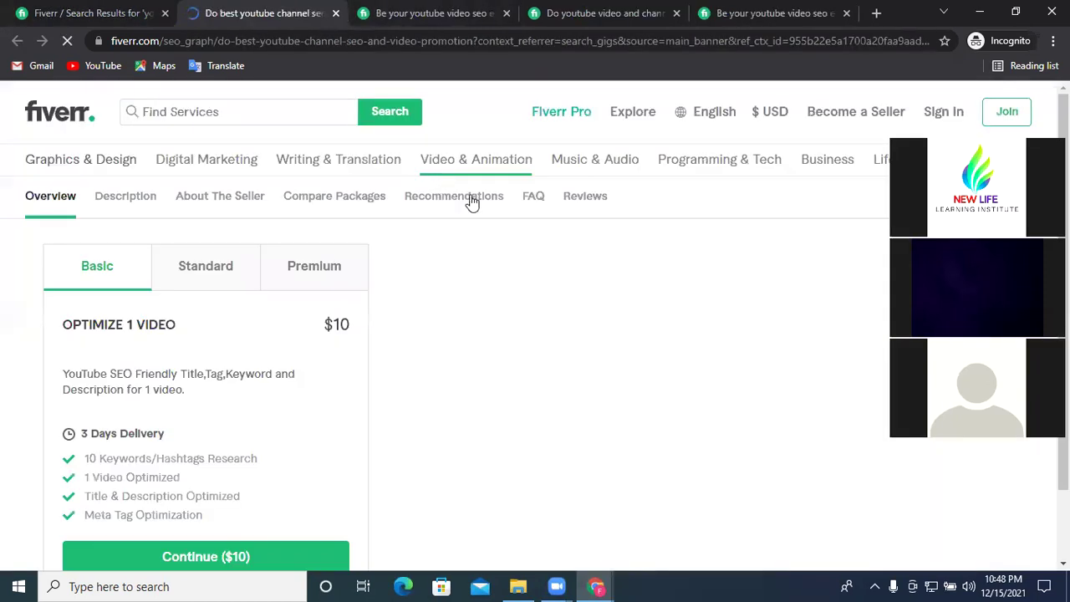
pyautogui.scroll(-3, 583, 336)
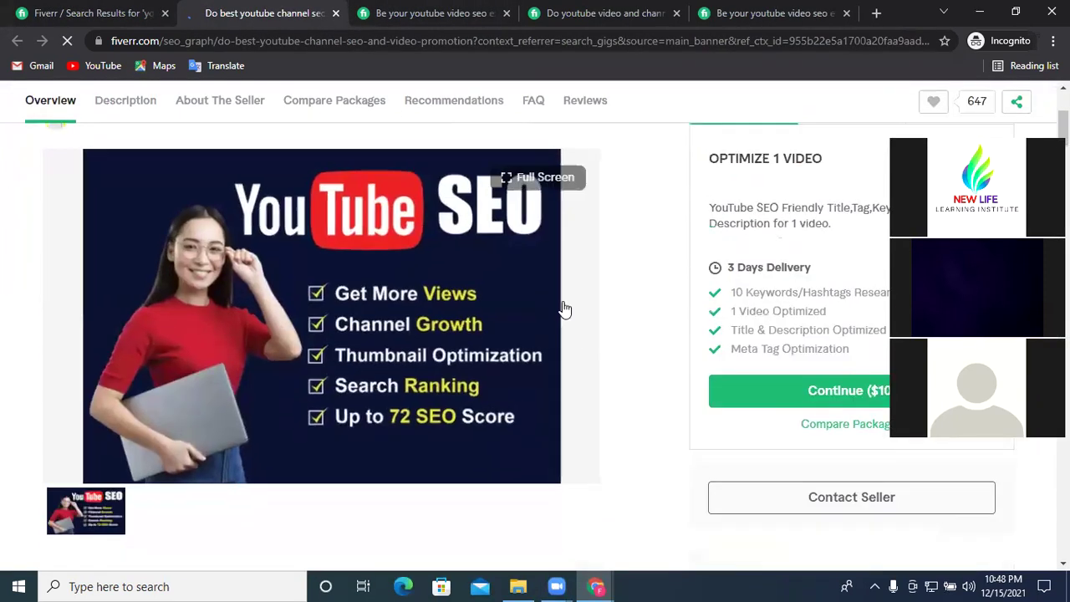
pyautogui.scroll(-3, 564, 308)
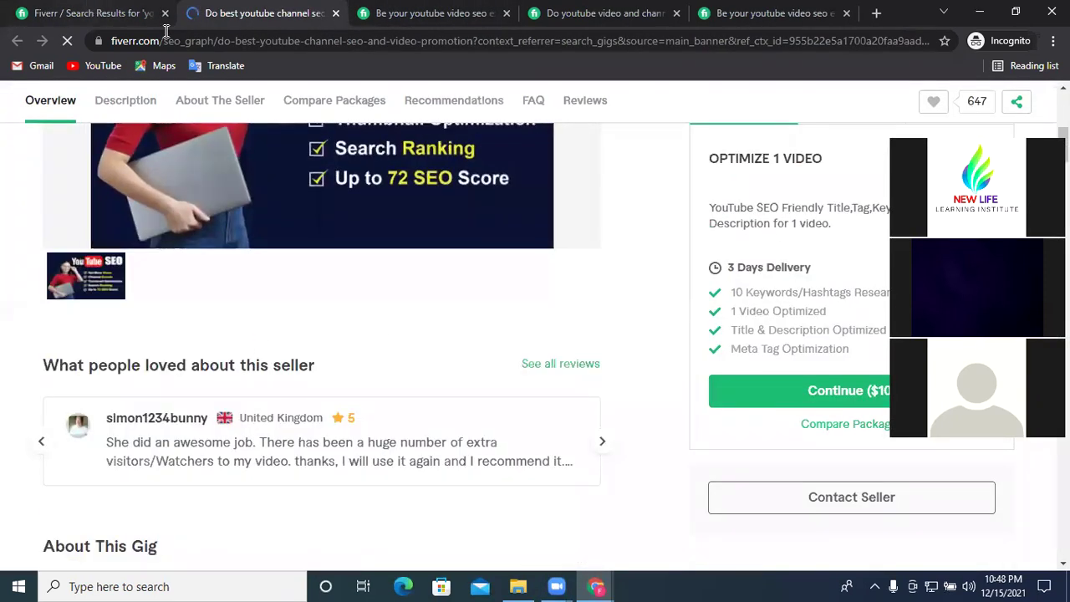
# Return to the search results, open the $20 gig "I will do best youtube channel SEO for improving video rank" and examine its cover image.
pyautogui.click(96, 13)
pyautogui.scroll(-5, 608, 287)
pyautogui.scroll(-6, 608, 287)
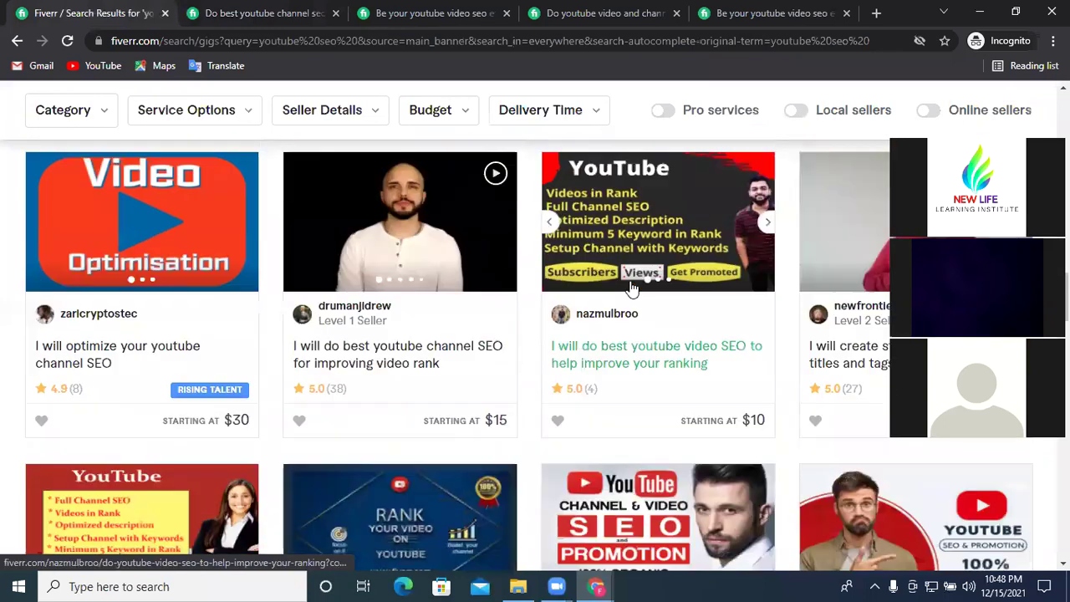
pyautogui.scroll(-1, 650, 290)
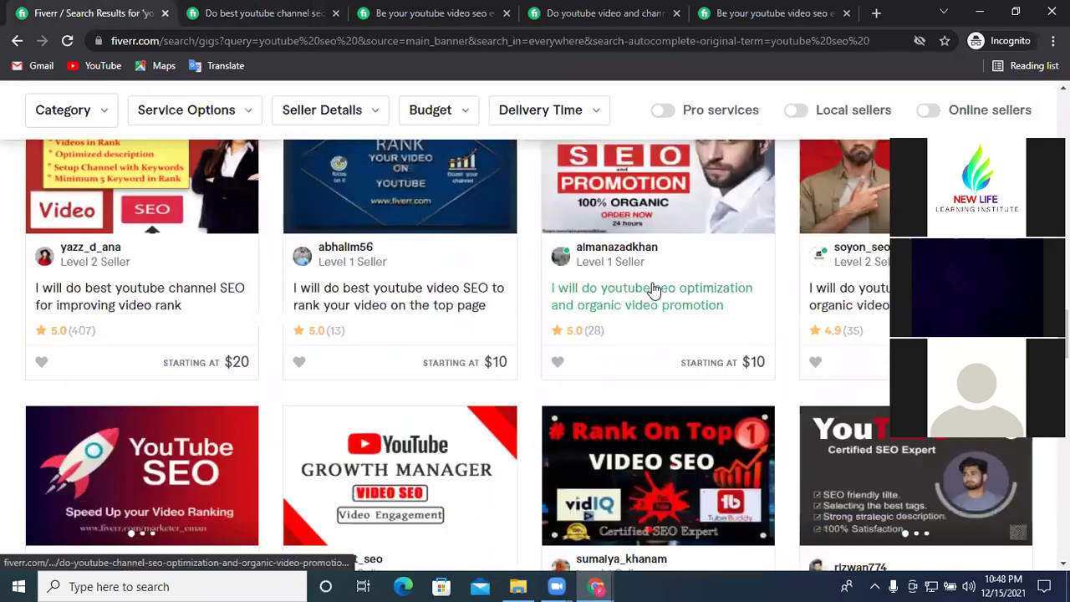
pyautogui.click(95, 282)
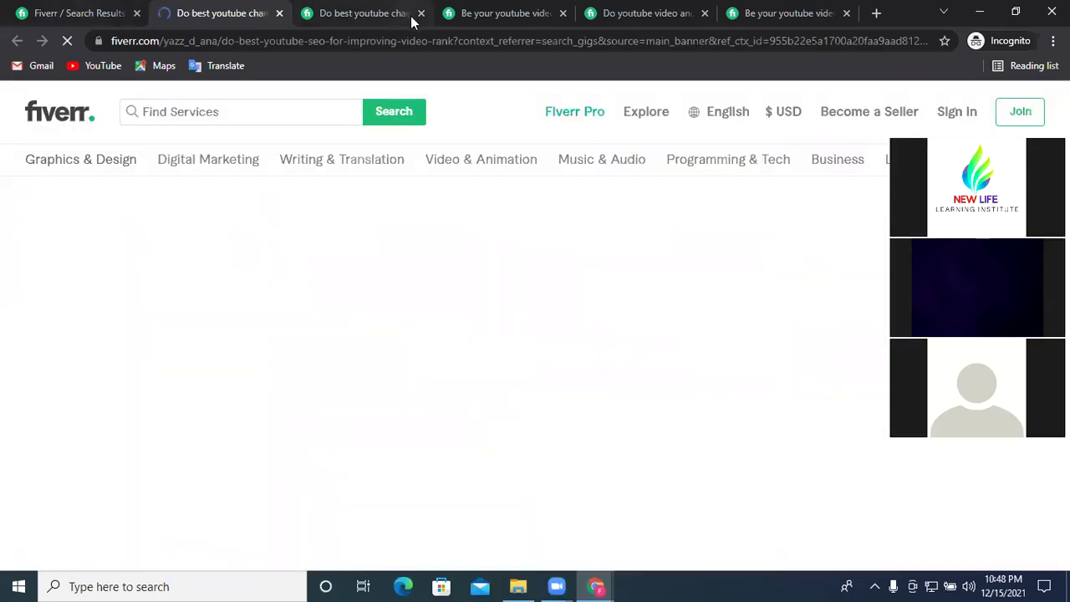
pyautogui.scroll(-3, 611, 312)
pyautogui.scroll(-3, 514, 318)
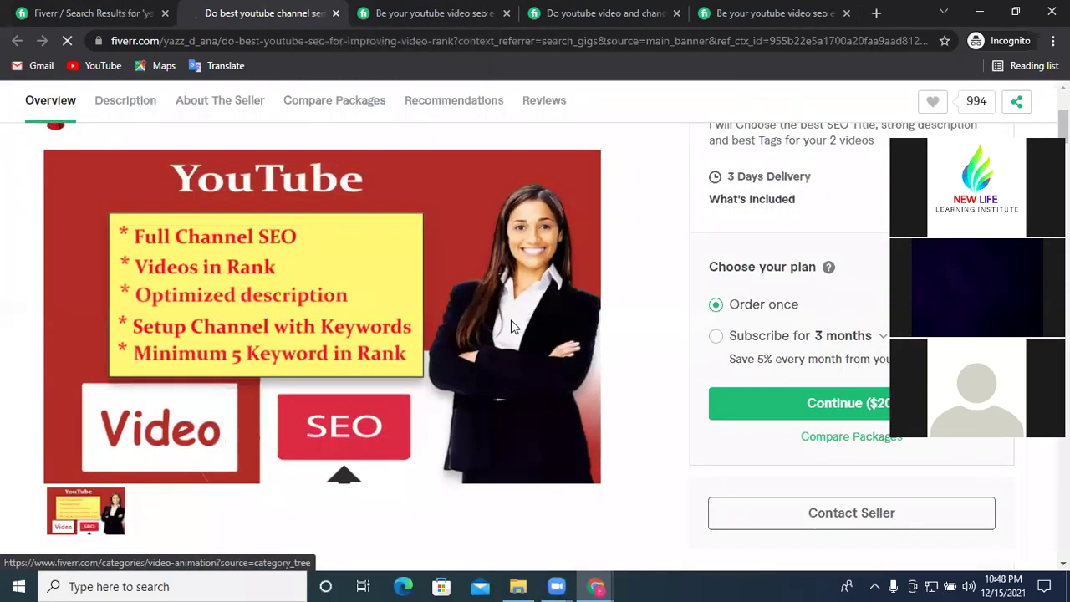
pyautogui.scroll(2, 520, 297)
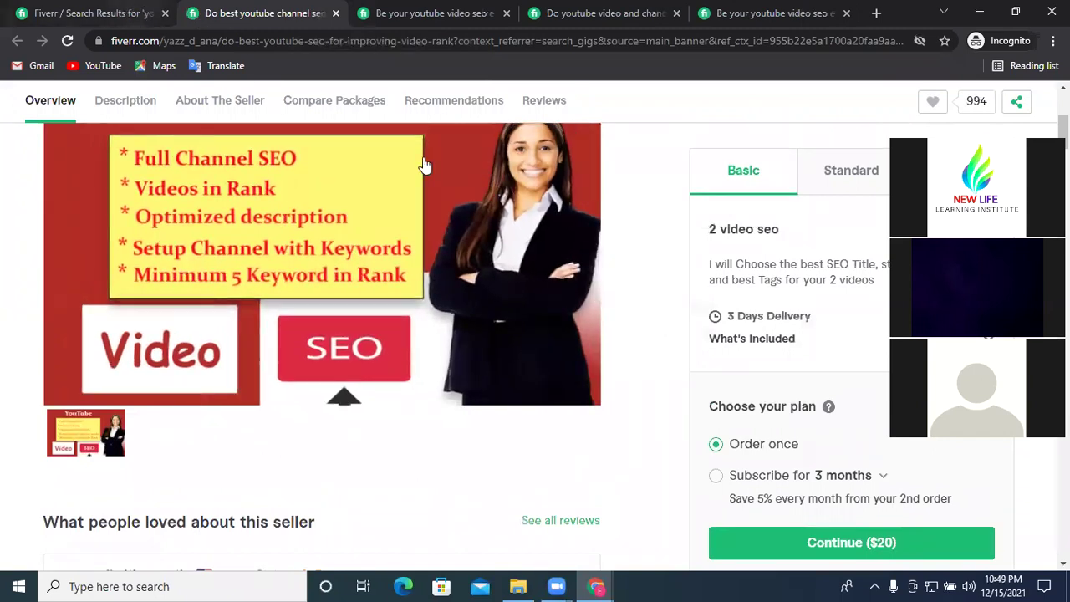
# Browse further down the search results and open the gig "I will optimize your youtube video SEO and improve video ranking".
pyautogui.click(127, 13)
pyautogui.scroll(-3, 508, 222)
pyautogui.scroll(-4, 513, 222)
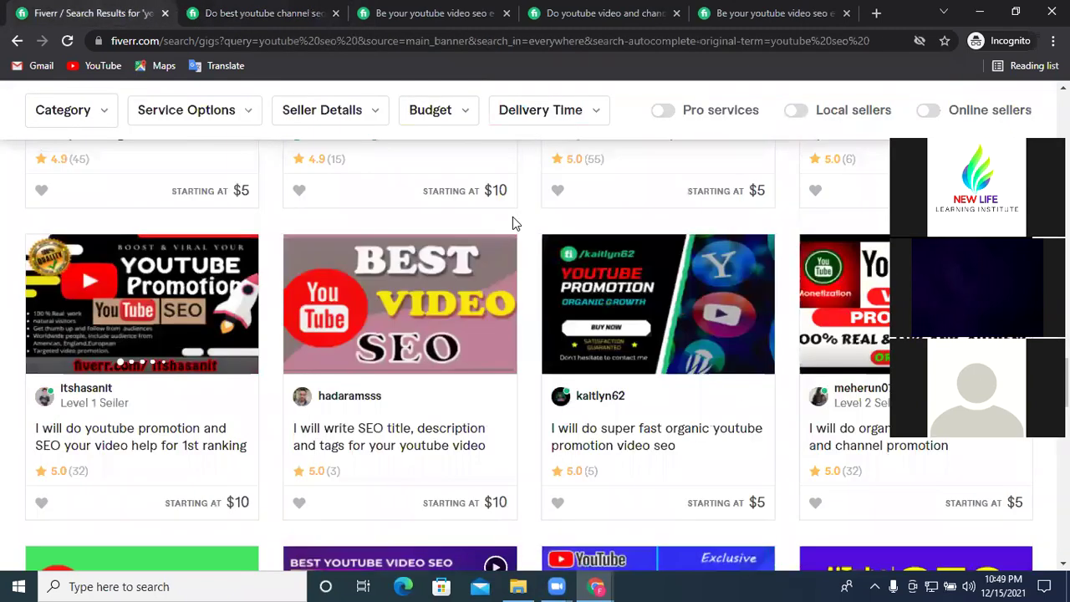
pyautogui.scroll(-2, 513, 221)
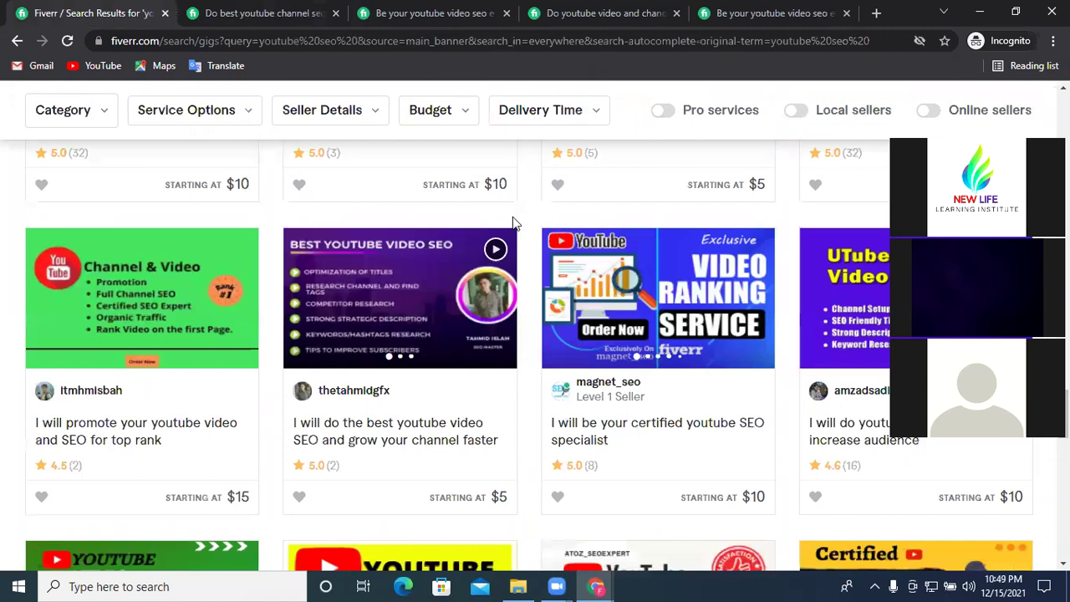
pyautogui.scroll(-6, 514, 222)
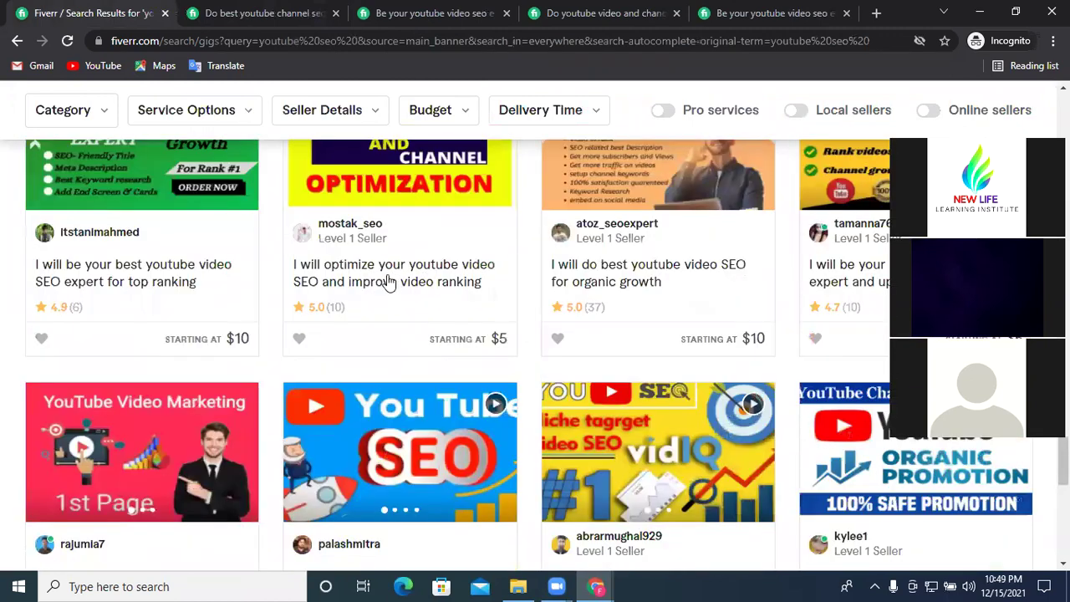
pyautogui.click(380, 286)
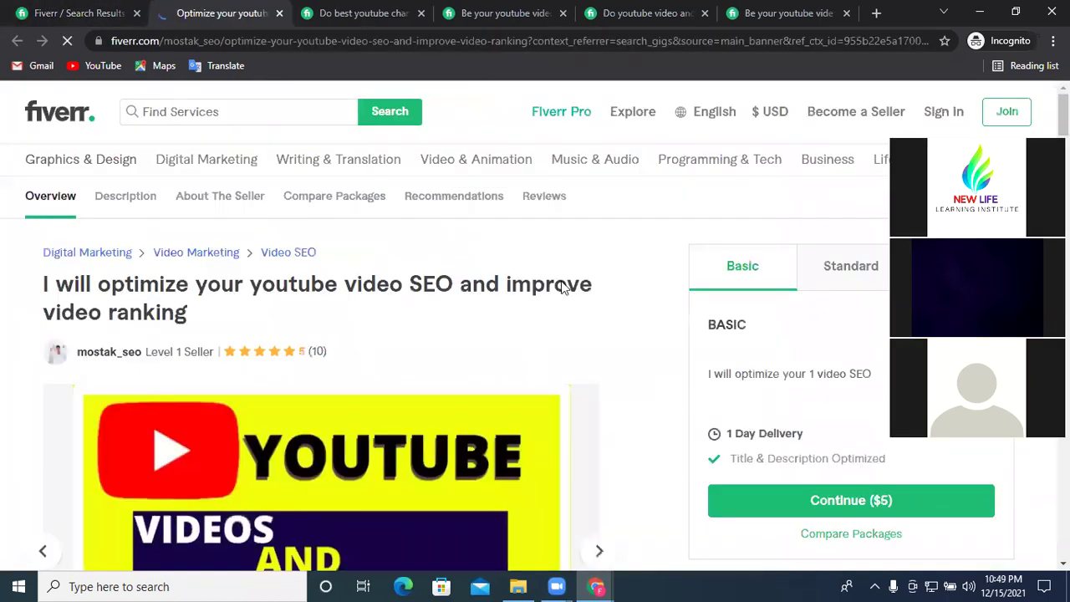
# Show the next image in the gig's gallery and examine it alongside the Basic package.
pyautogui.scroll(-2, 640, 332)
pyautogui.scroll(-1, 619, 359)
pyautogui.click(597, 317)
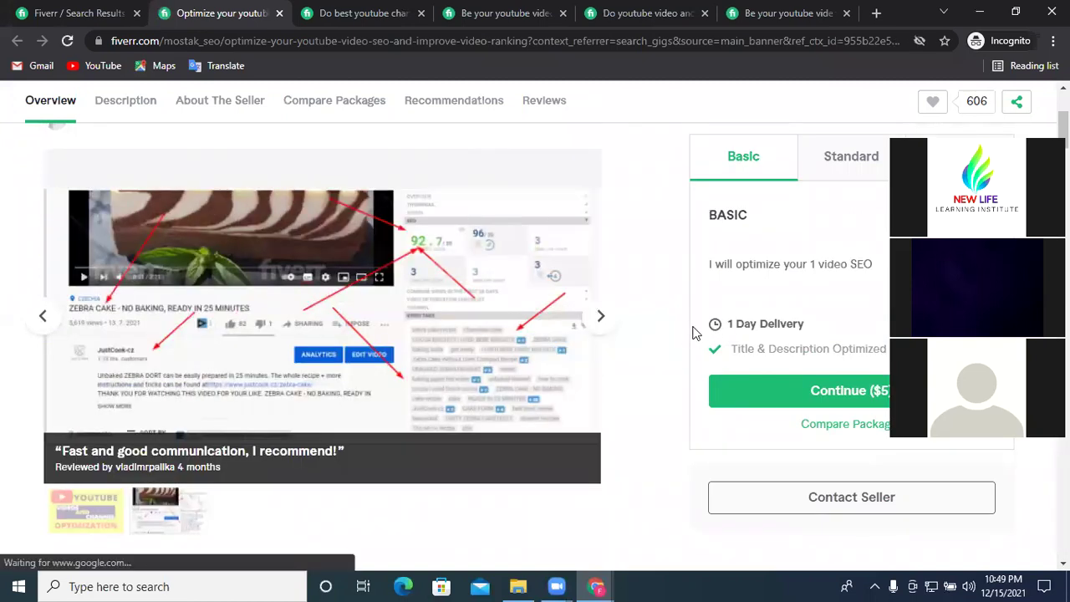
pyautogui.scroll(1, 644, 235)
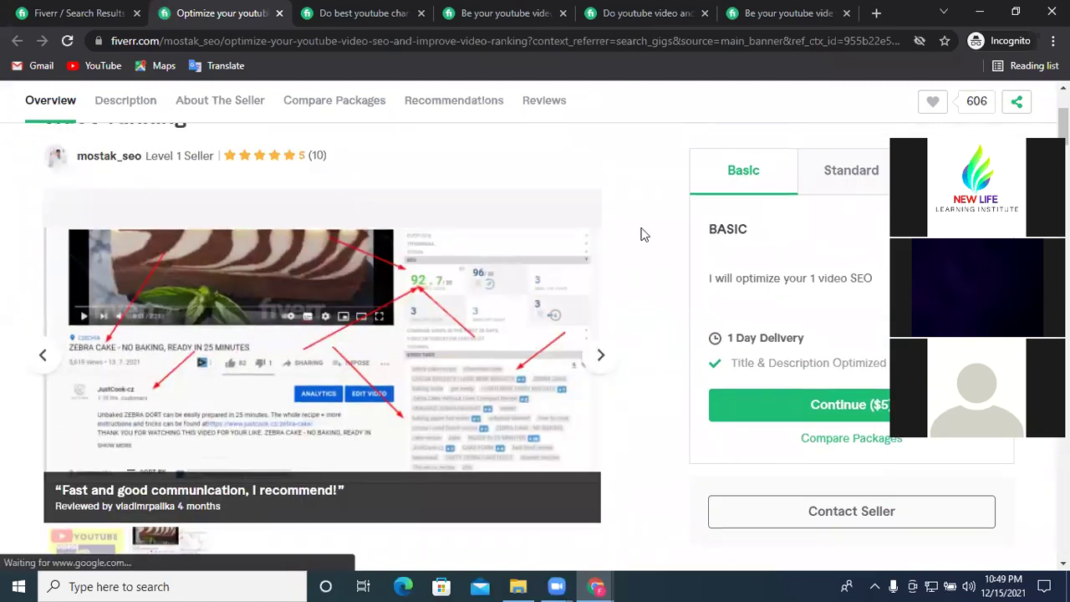
pyautogui.scroll(-1, 427, 265)
pyautogui.scroll(-2, 430, 266)
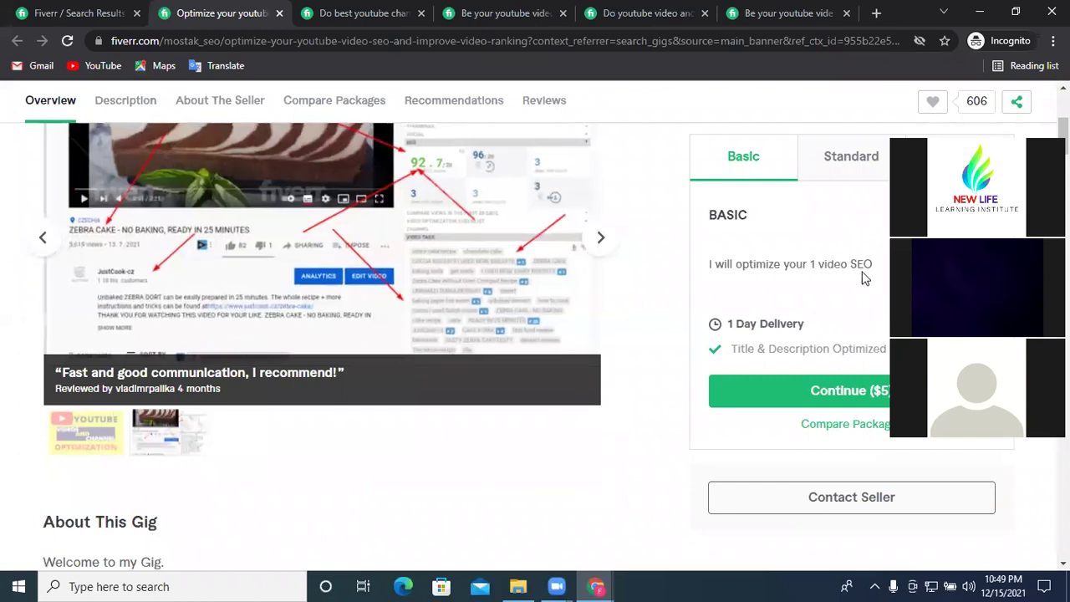
# Highlight "1 video SEO" in the Basic package description and look over the gig's gallery image and description again.
pyautogui.moveTo(808, 264); pyautogui.dragTo(878, 265)
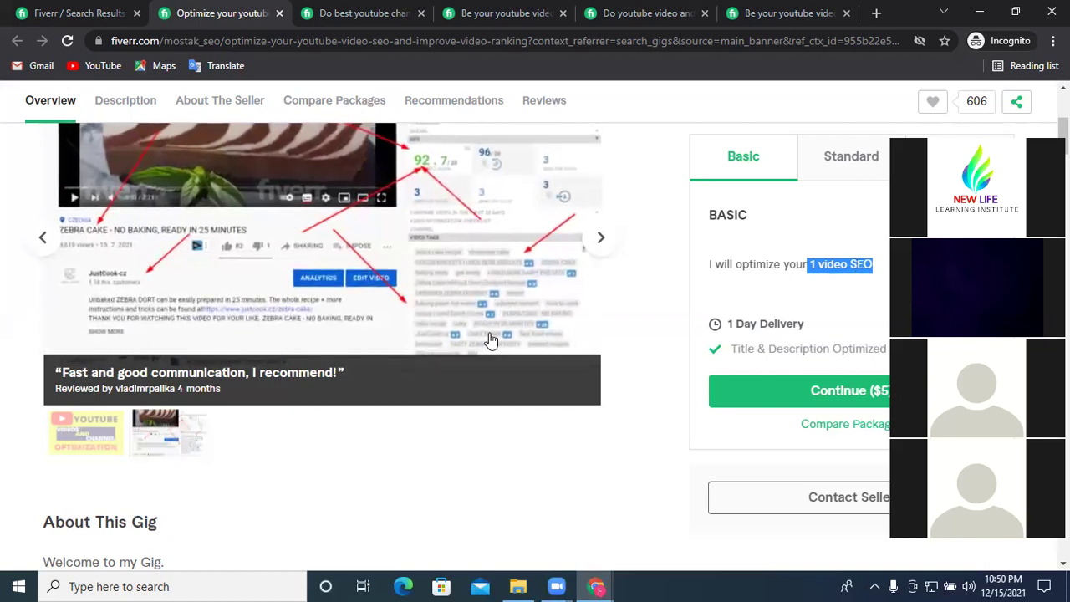
pyautogui.scroll(-1, 518, 324)
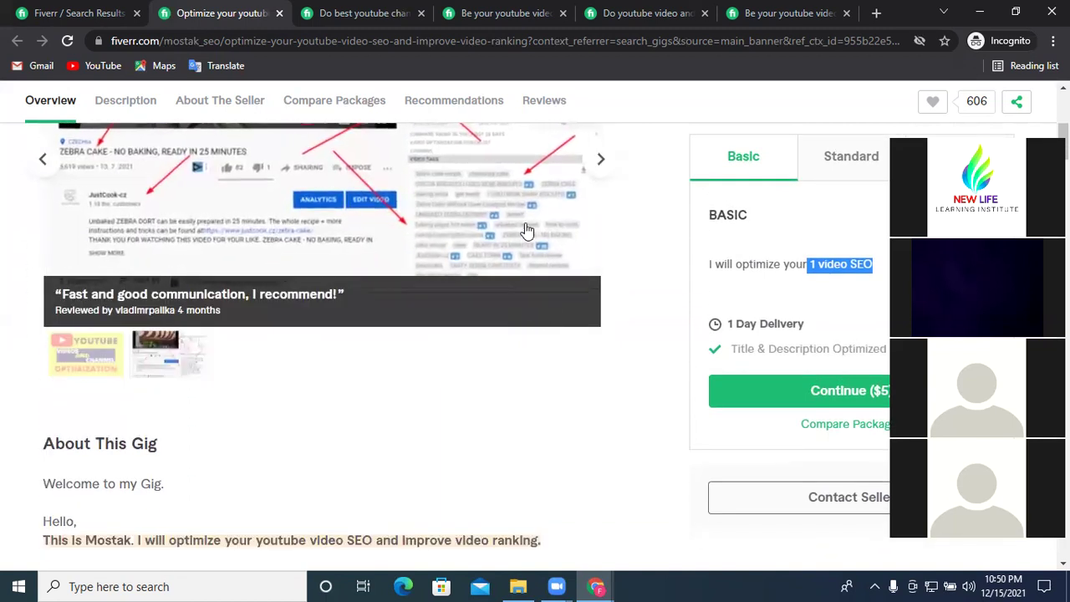
pyautogui.scroll(1, 520, 326)
pyautogui.click(597, 240)
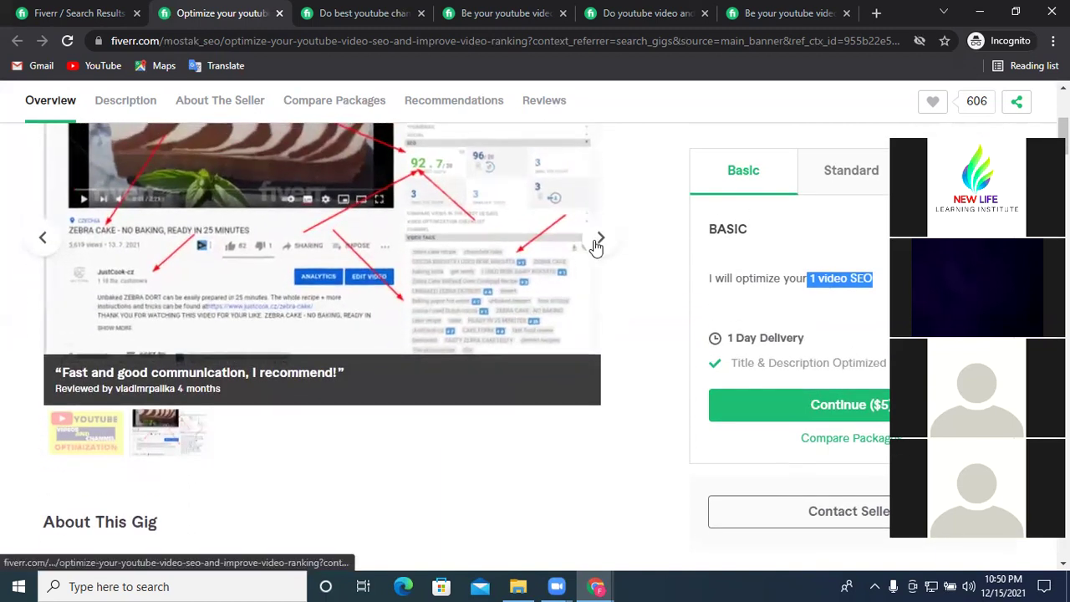
# Return to the search results and search for "youtube video upload".
pyautogui.click(52, 8)
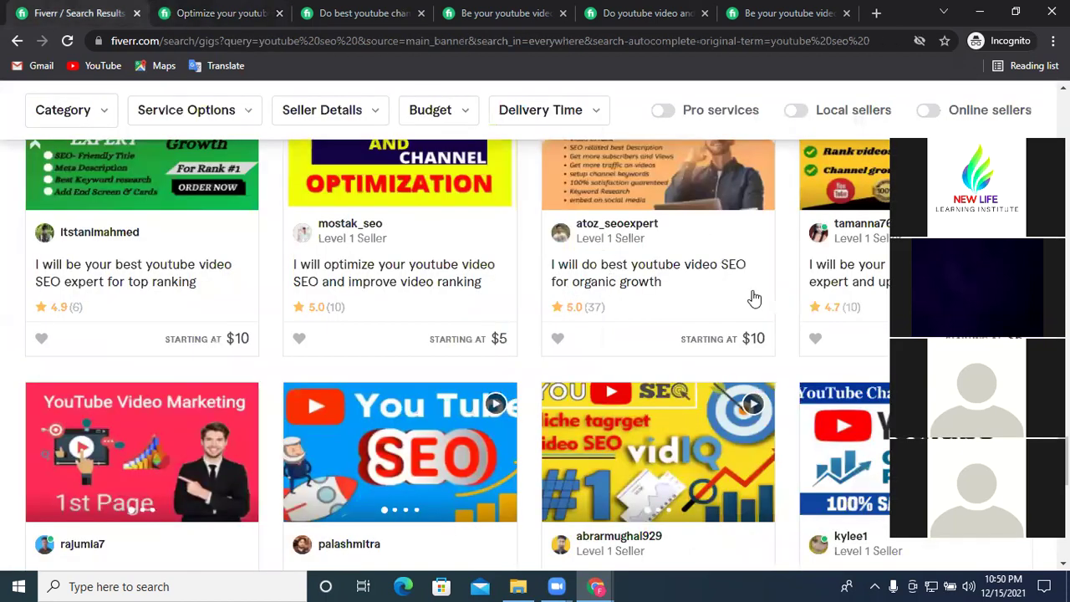
pyautogui.scroll(-5, 547, 369)
pyautogui.scroll(10, 583, 367)
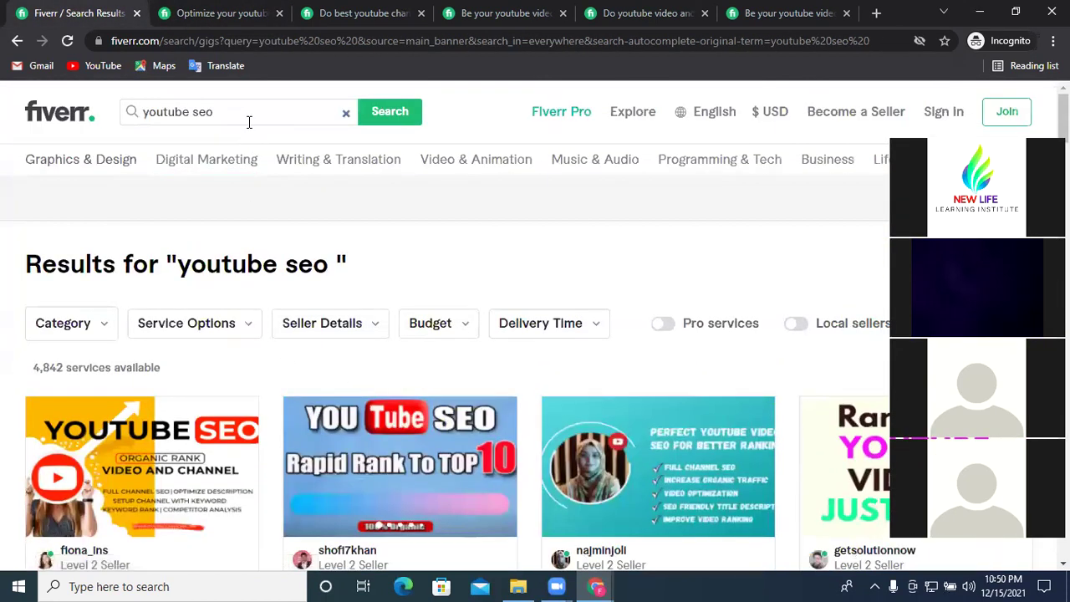
pyautogui.click(237, 116)
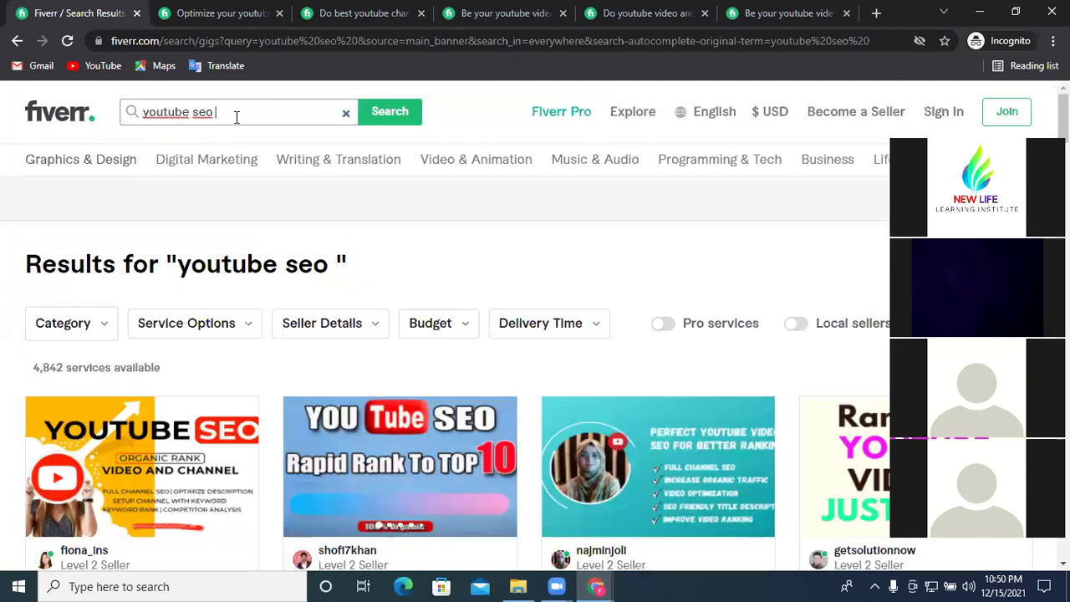
pyautogui.click(213, 112)
pyautogui.doubleClick(209, 114)
pyautogui.write('vid')
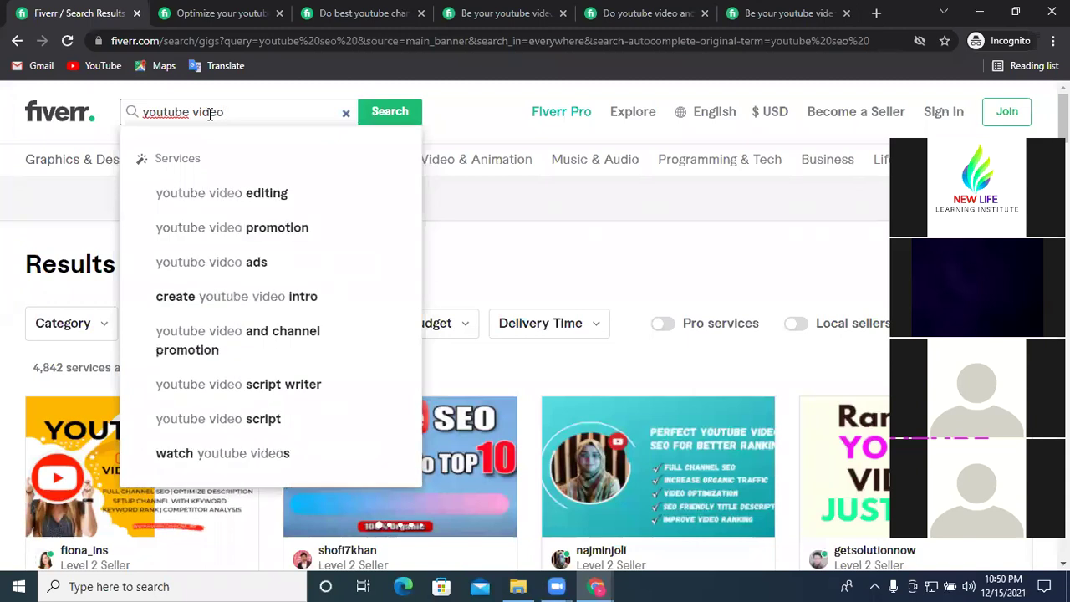
pyautogui.write('m')
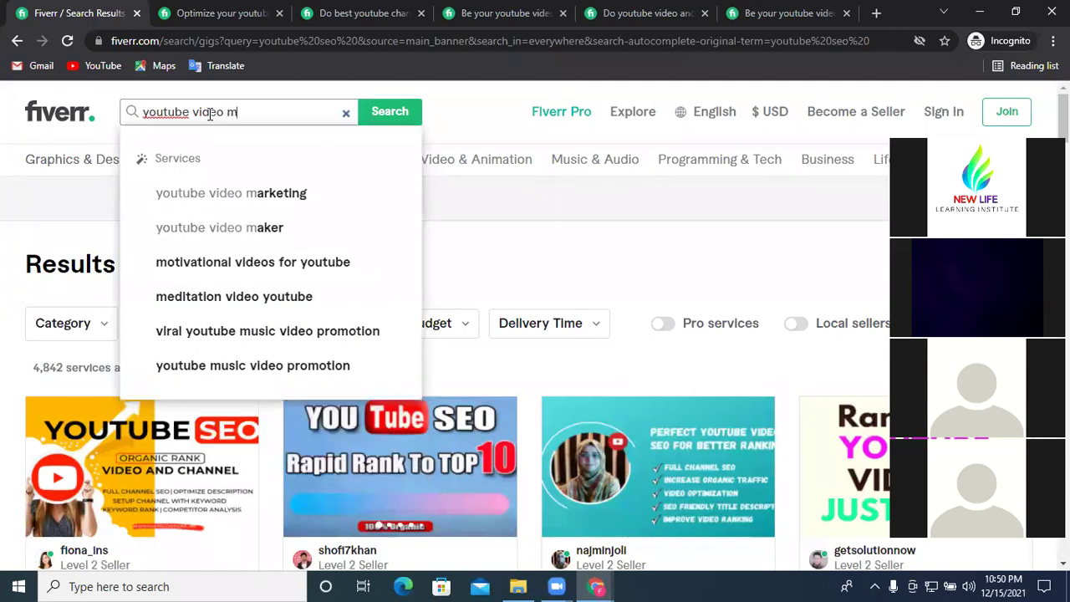
pyautogui.press('BackSpace')
pyautogui.write('uploa')
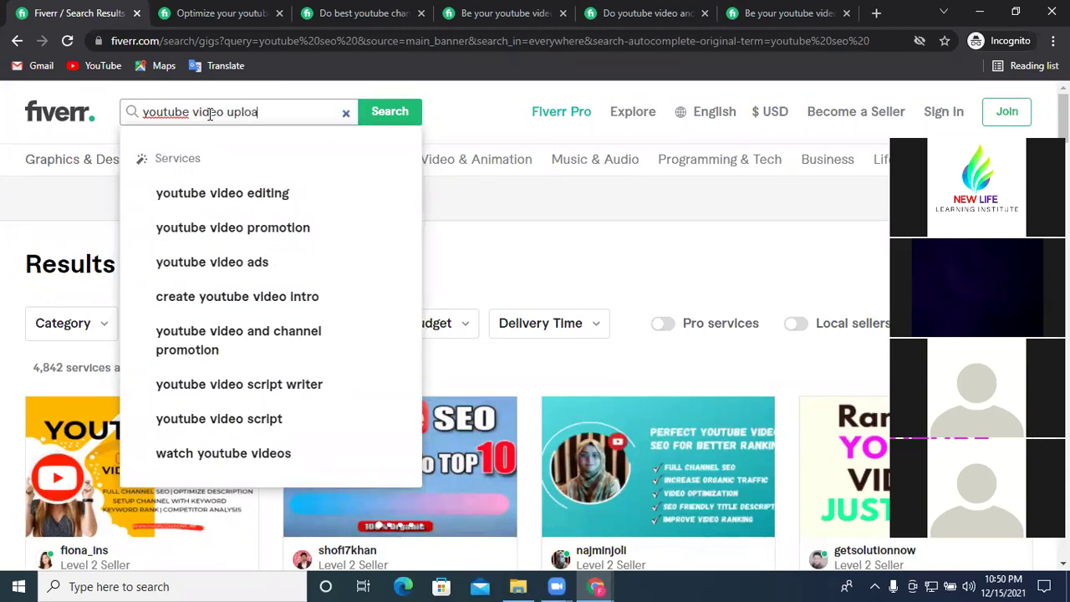
pyautogui.write('d')
pyautogui.press('Return')
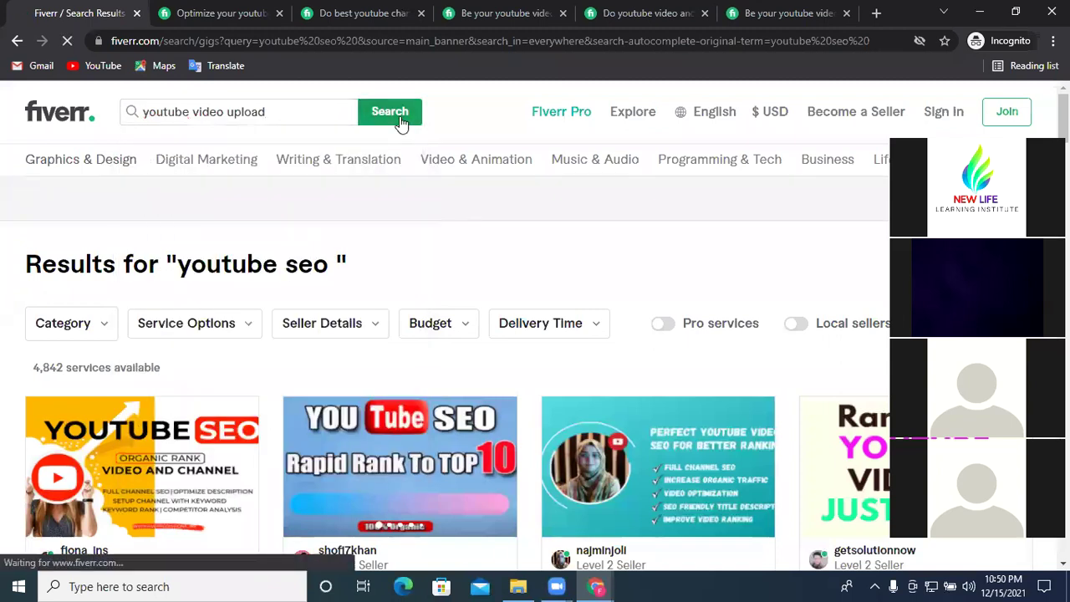
# Highlight part of the available services count and limit the results to online sellers.
pyautogui.scroll(-2, 588, 256)
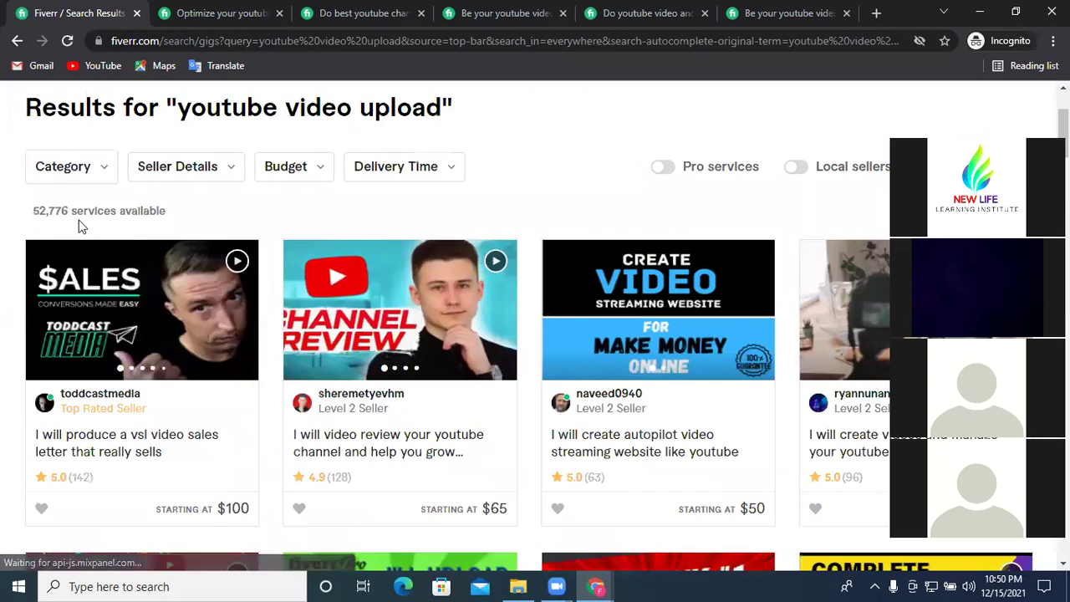
pyautogui.moveTo(48, 212); pyautogui.dragTo(25, 224)
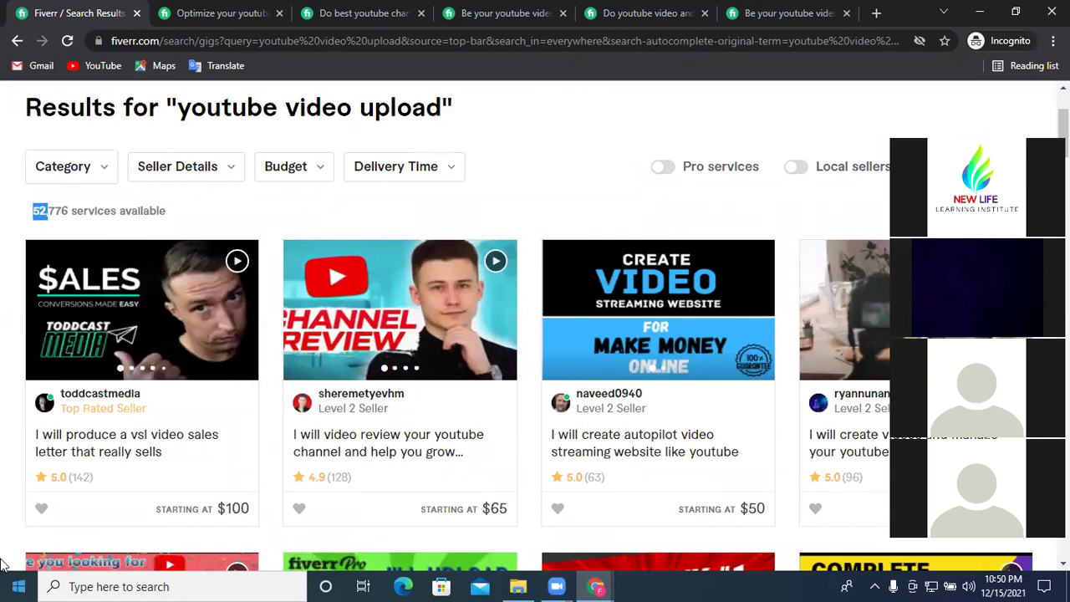
pyautogui.click(654, 368)
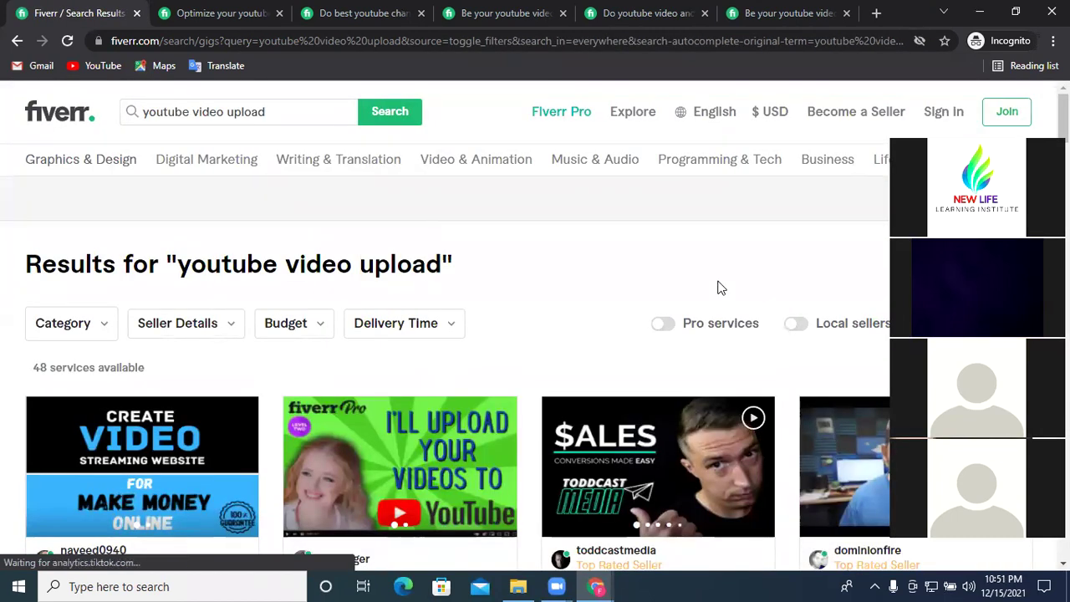
# Browse the filtered results, open the gig "I will do best youtube channel SEO and video promotion" and look over its overview.
pyautogui.scroll(-5, 783, 210)
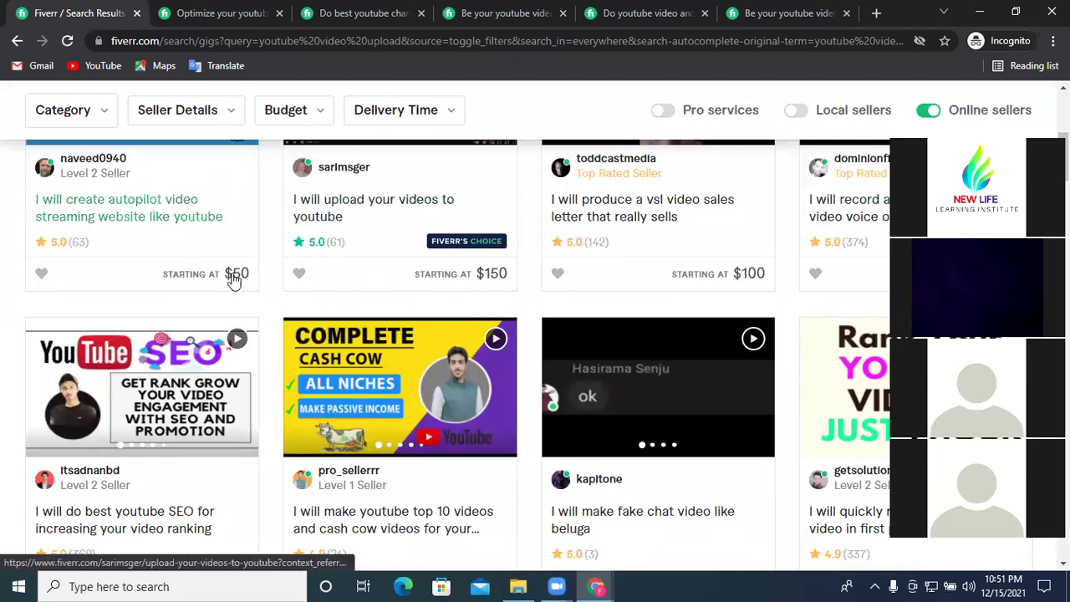
pyautogui.scroll(-4, 276, 251)
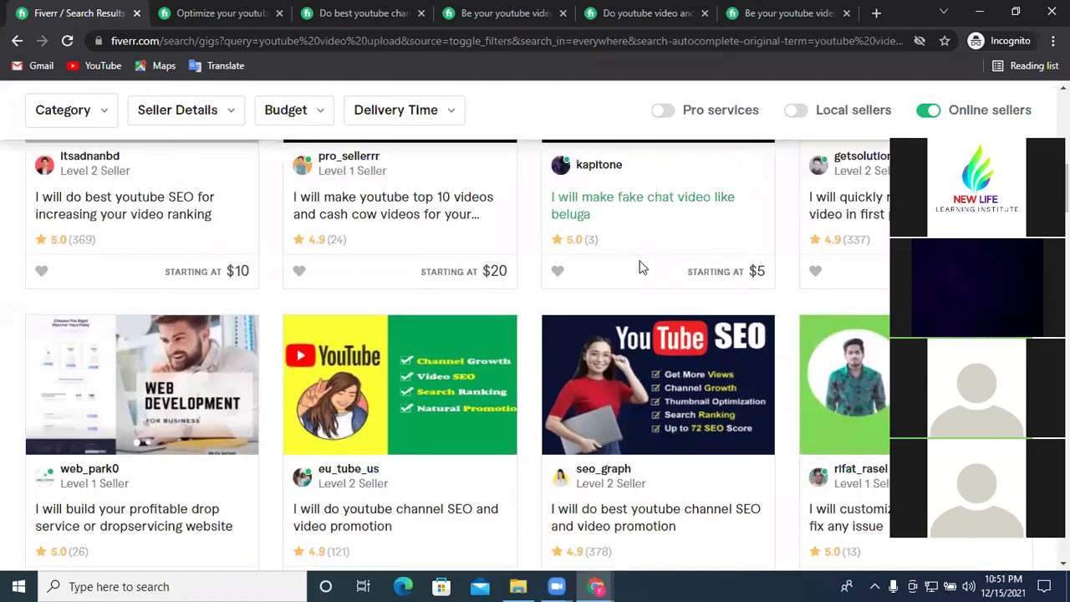
pyautogui.scroll(-2, 640, 267)
pyautogui.click(649, 365)
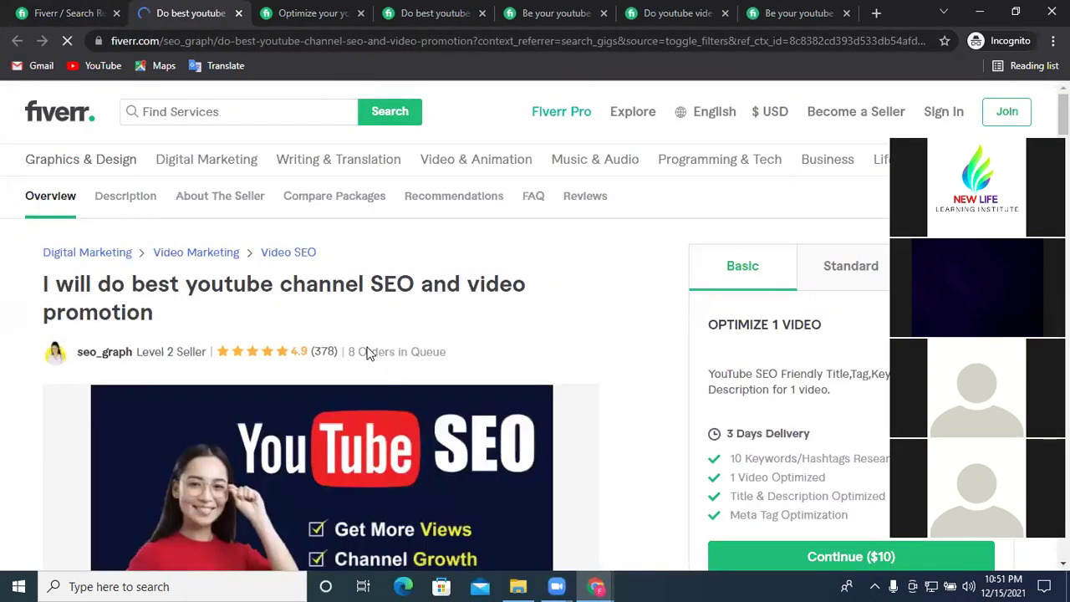
pyautogui.scroll(-3, 366, 351)
pyautogui.scroll(3, 301, 326)
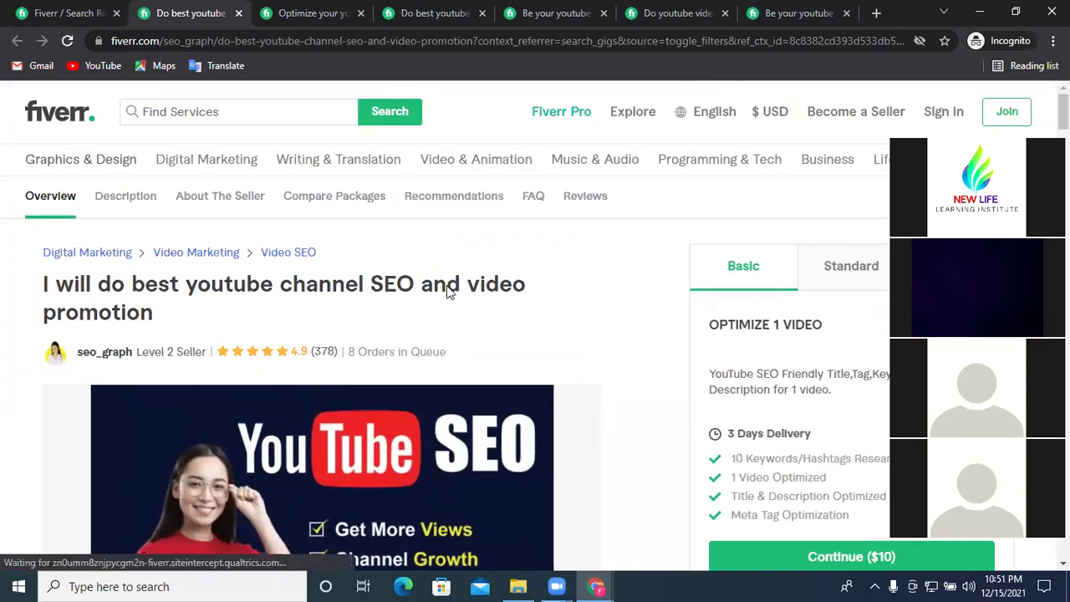
# Close the incognito Fiverr window and open YouTube in the regular Chrome window.
pyautogui.click(239, 13)
pyautogui.click(239, 14)
pyautogui.click(1052, 11)
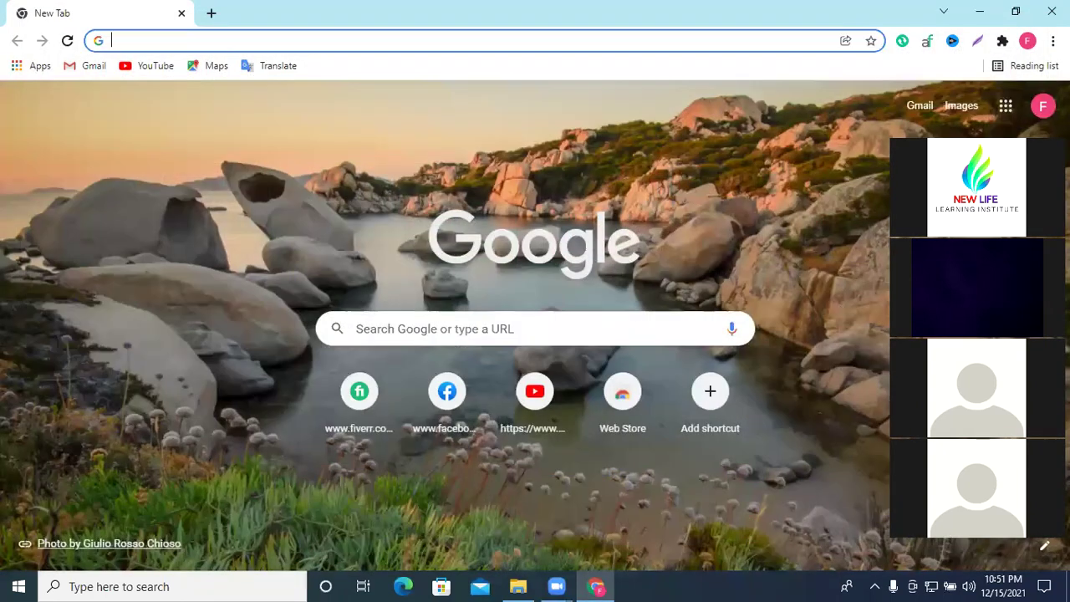
pyautogui.click(535, 391)
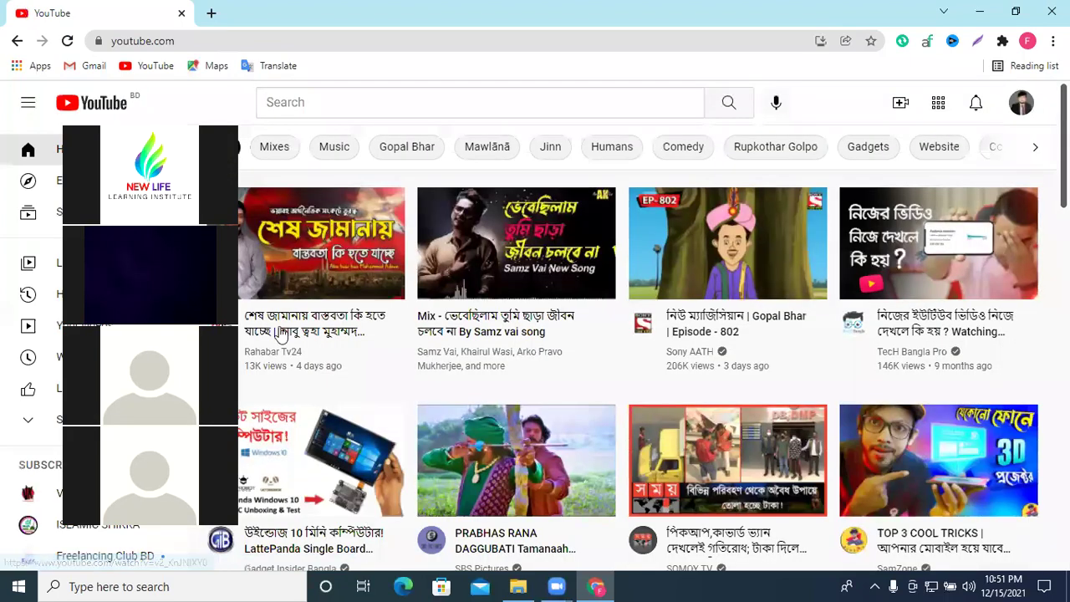
# Open the signed-in account's own channel and play "How to Create Fiverr Account Bangla 2022" from its uploads.
pyautogui.click(975, 102)
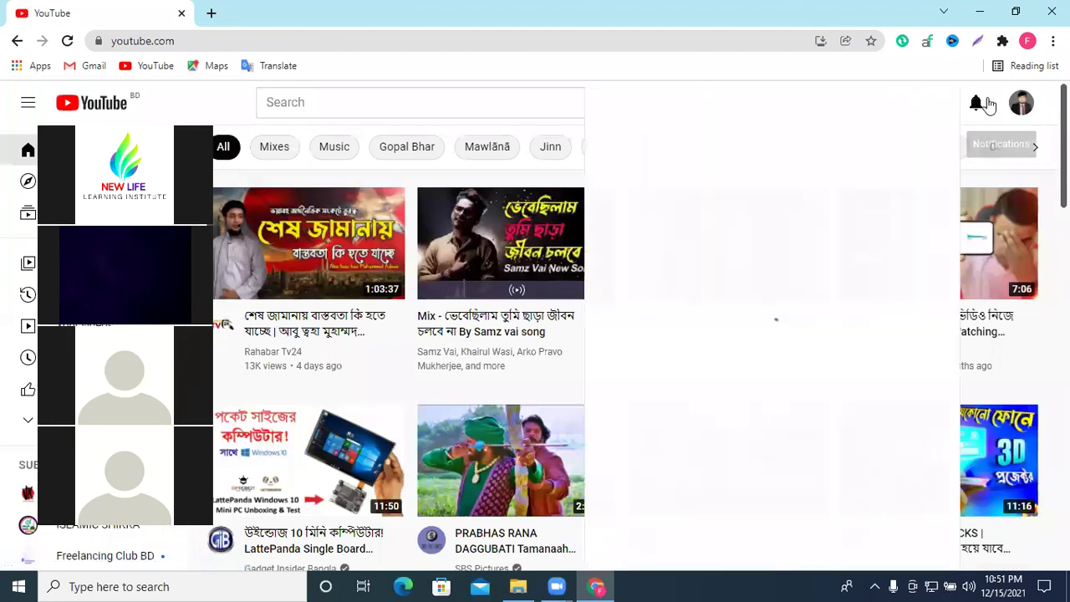
pyautogui.click(1021, 103)
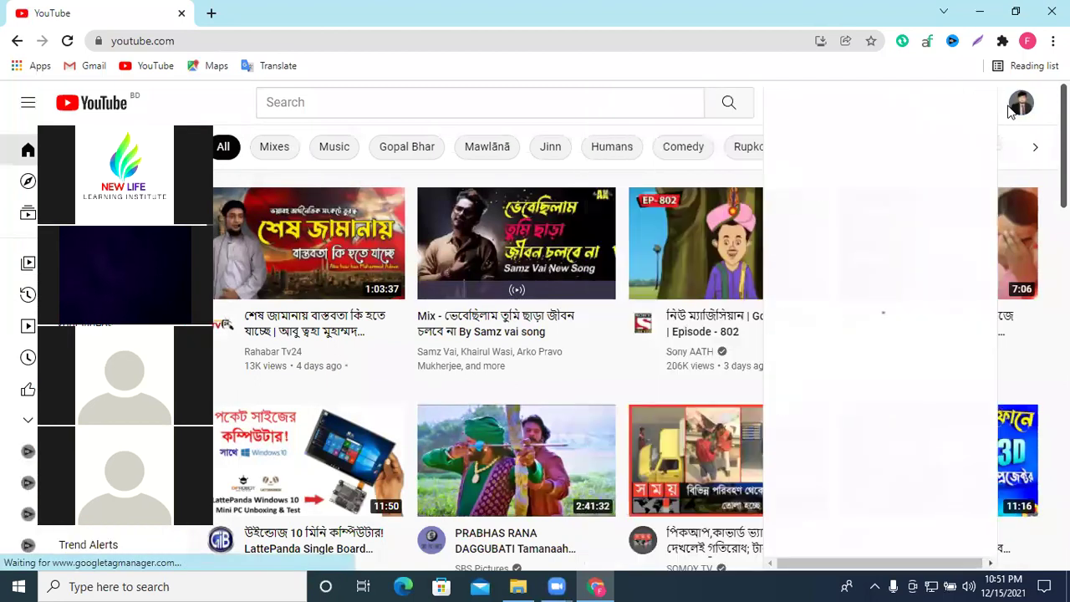
pyautogui.click(847, 191)
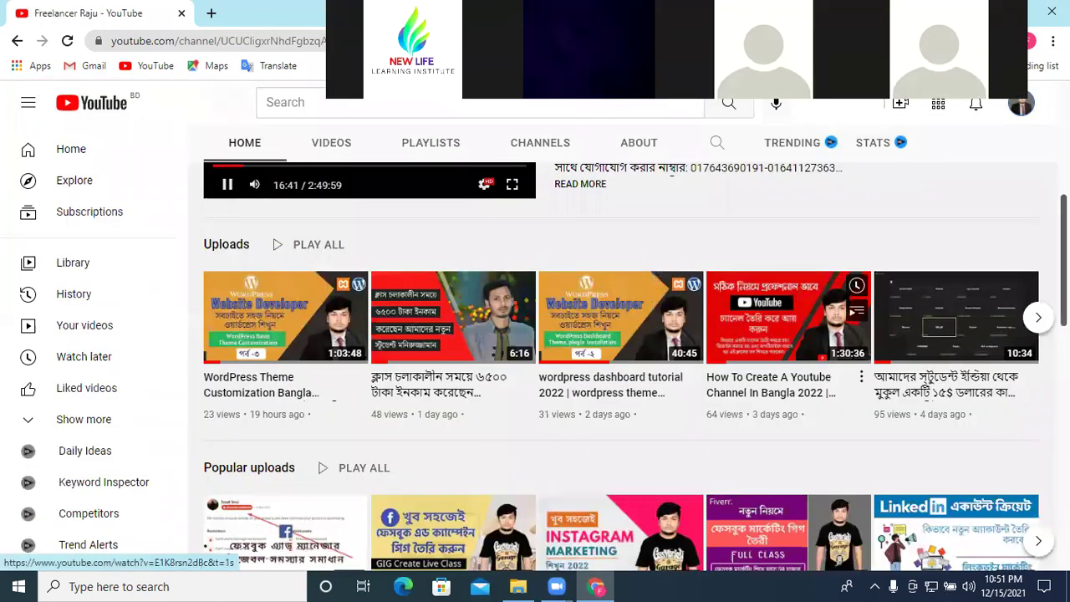
pyautogui.click(1038, 318)
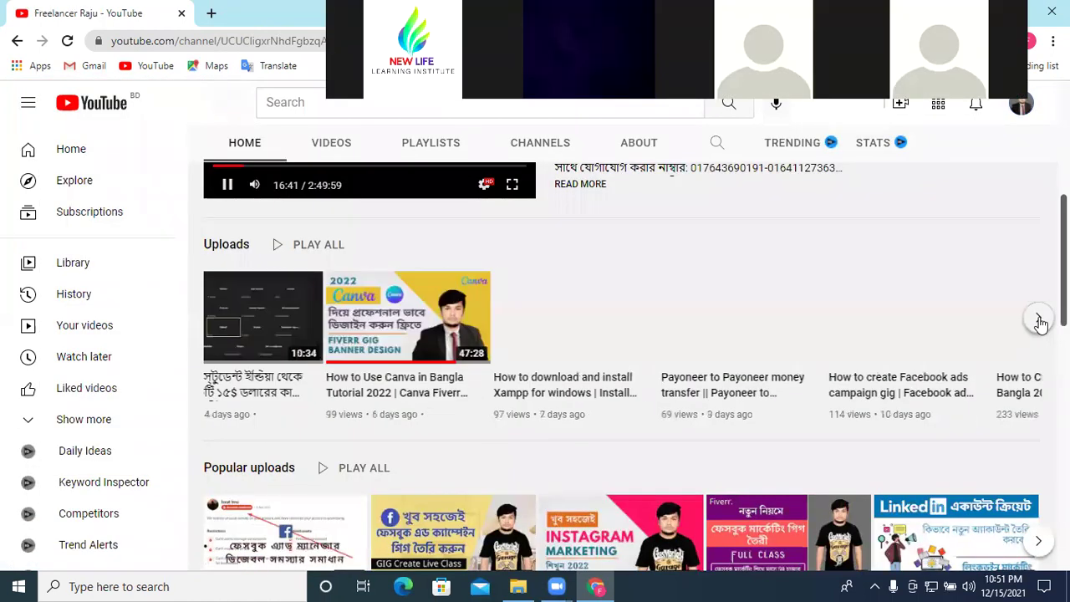
pyautogui.click(962, 329)
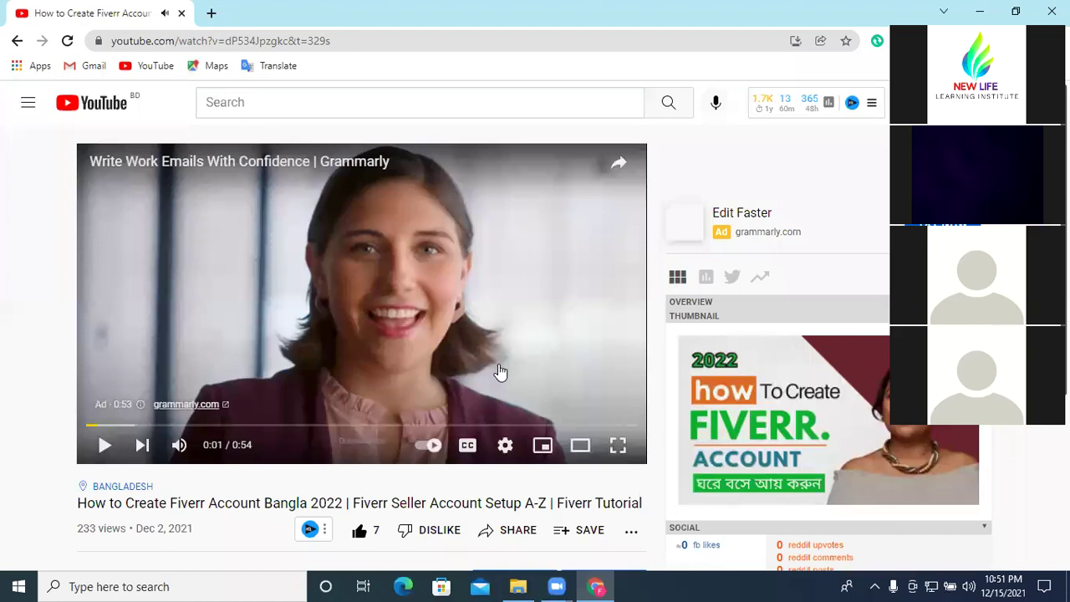
# Examine the vidIQ statistics beside the video, including the SEO score breakdown, and highlight the score.
pyautogui.scroll(-5, 838, 329)
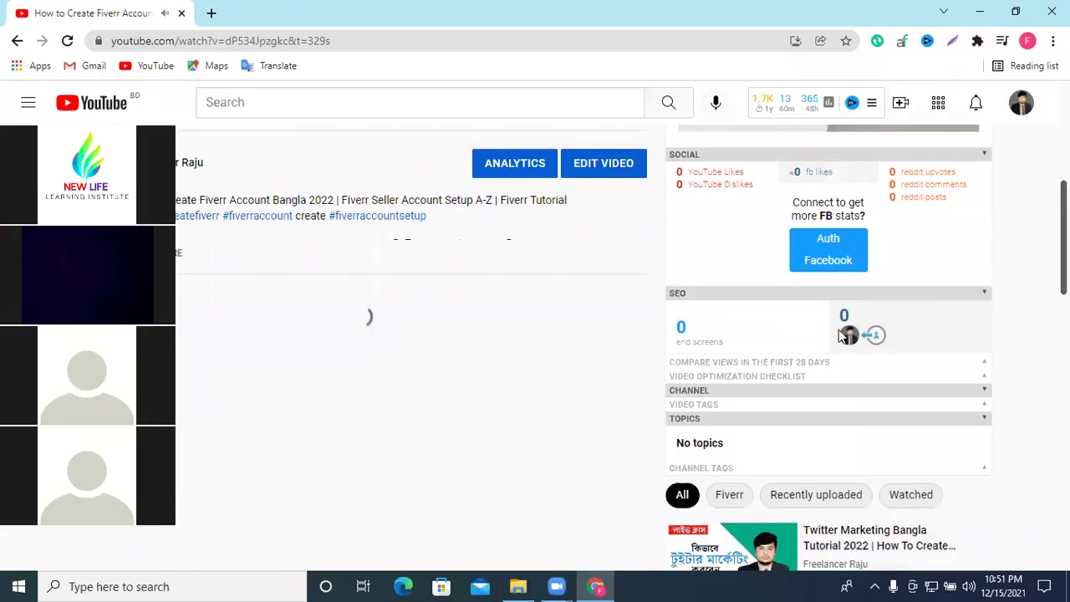
pyautogui.scroll(4, 840, 329)
pyautogui.scroll(-5, 840, 329)
pyautogui.scroll(1, 842, 329)
pyautogui.scroll(-2, 843, 335)
pyautogui.scroll(7, 844, 335)
pyautogui.scroll(-4, 846, 334)
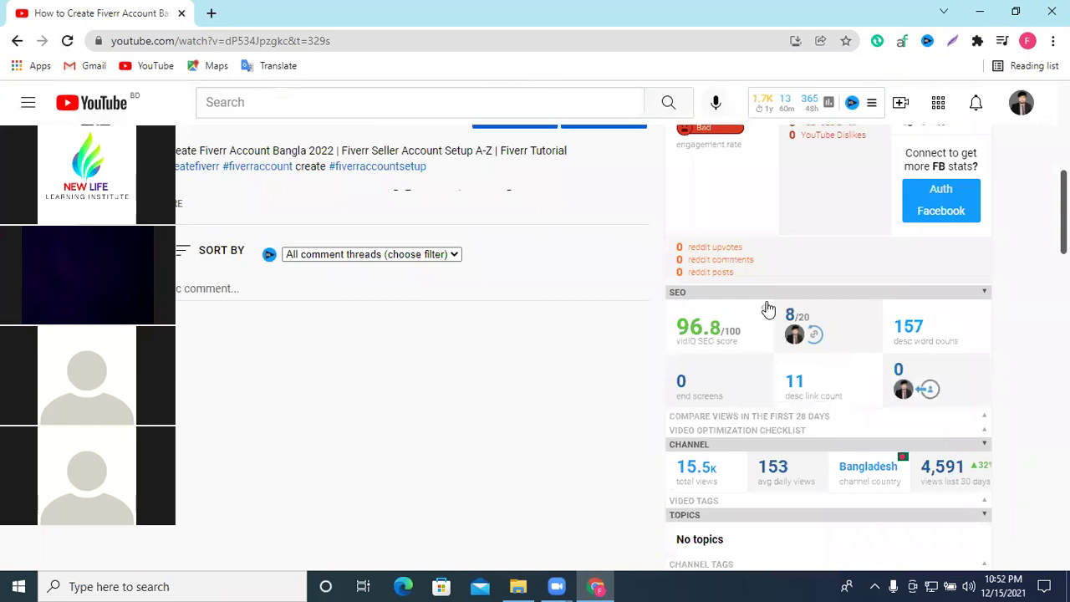
pyautogui.scroll(-1, 768, 310)
pyautogui.moveTo(760, 311)
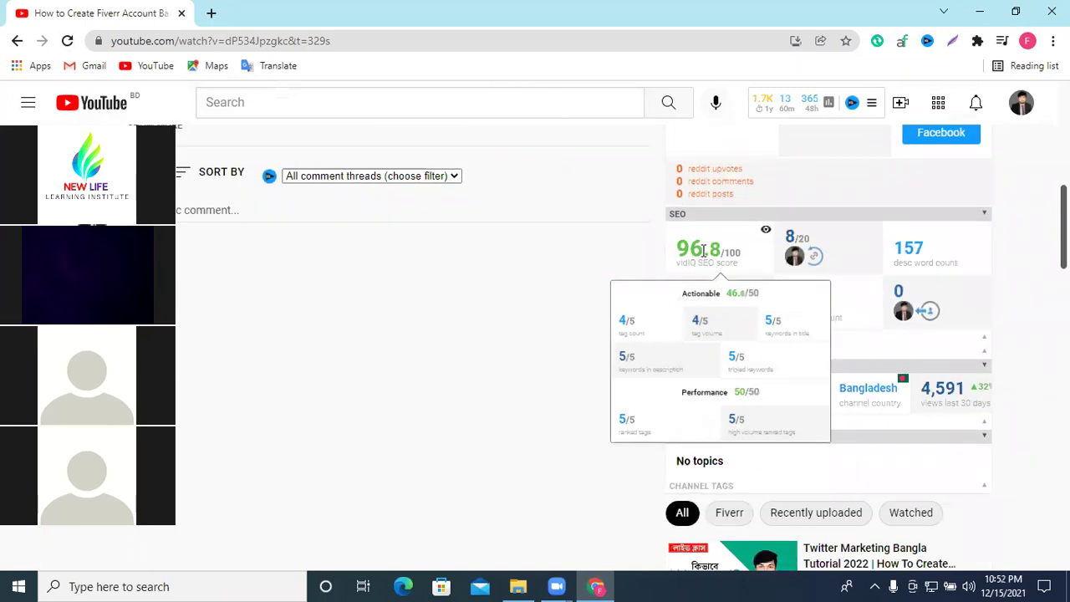
pyautogui.moveTo(691, 250); pyautogui.dragTo(682, 251)
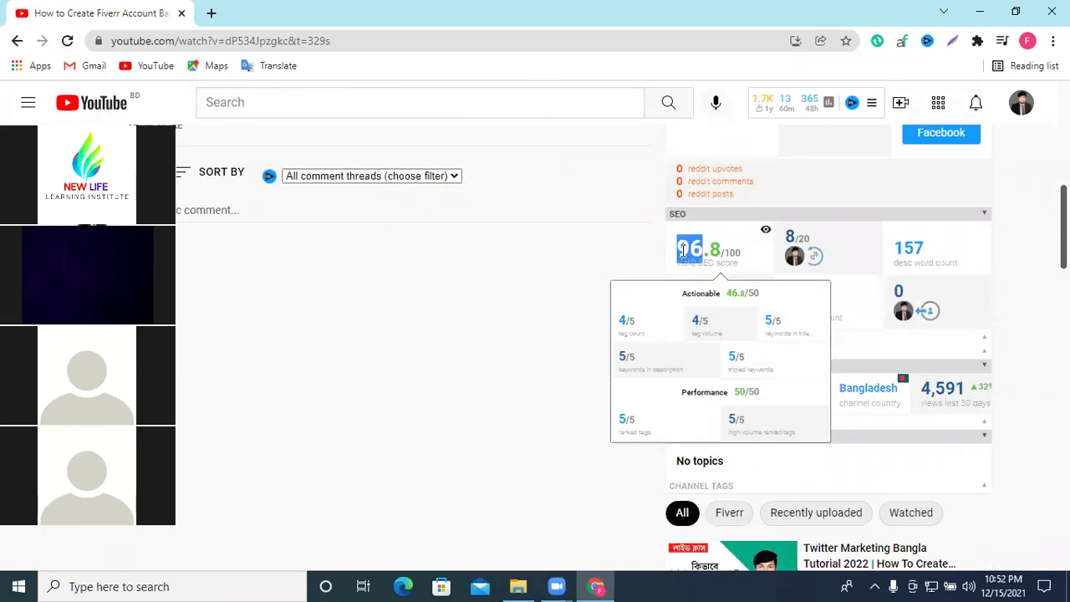
# Check the vidIQ channel statistics and channel tags, and look over the suggested videos below them.
pyautogui.scroll(-2, 845, 423)
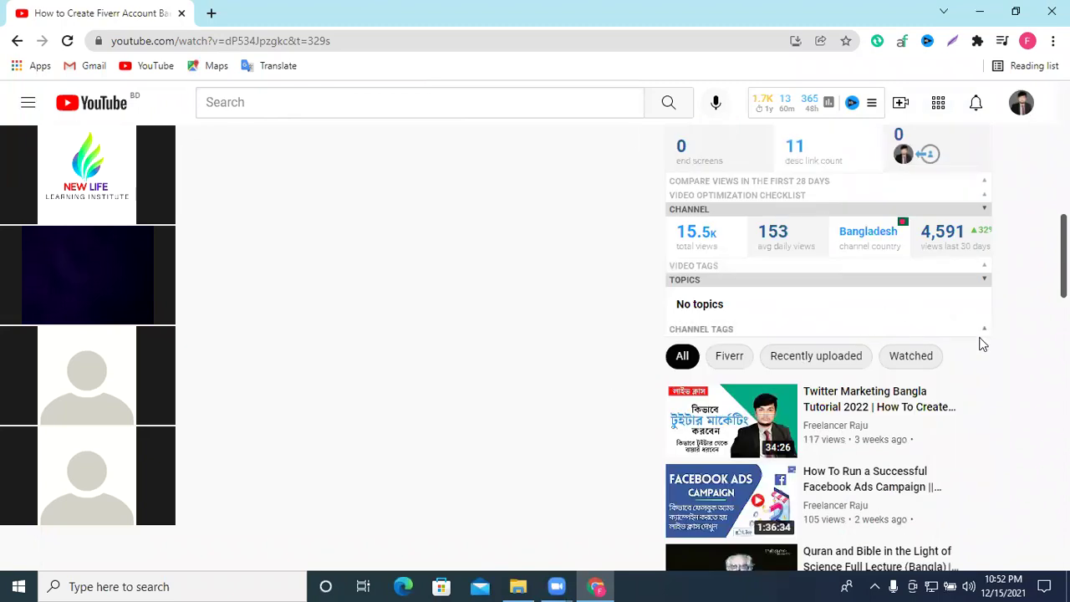
pyautogui.click(984, 329)
pyautogui.click(984, 330)
pyautogui.scroll(4, 924, 289)
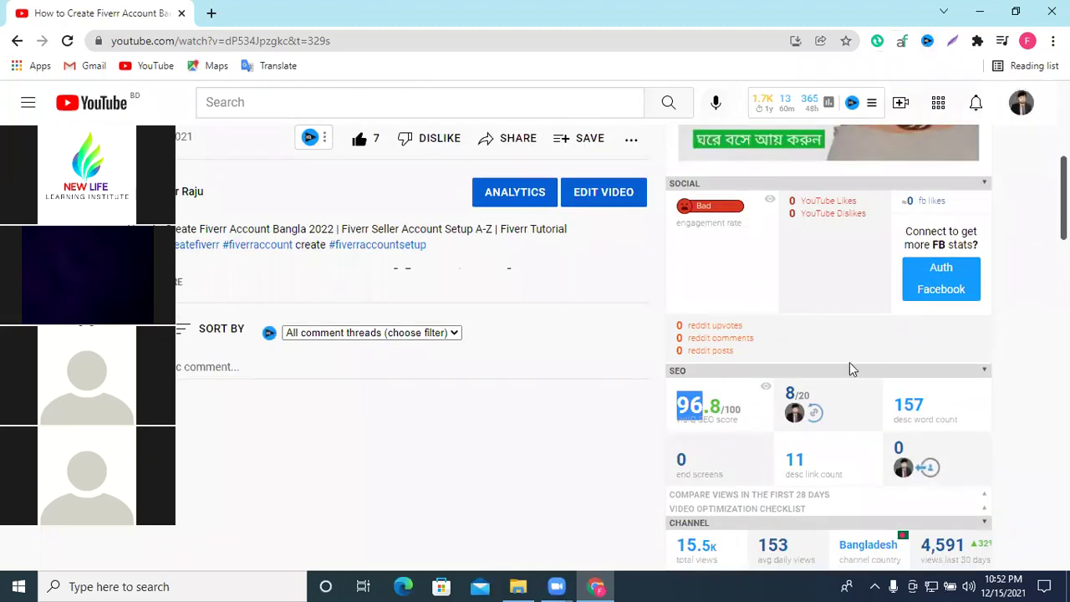
pyautogui.scroll(-5, 850, 370)
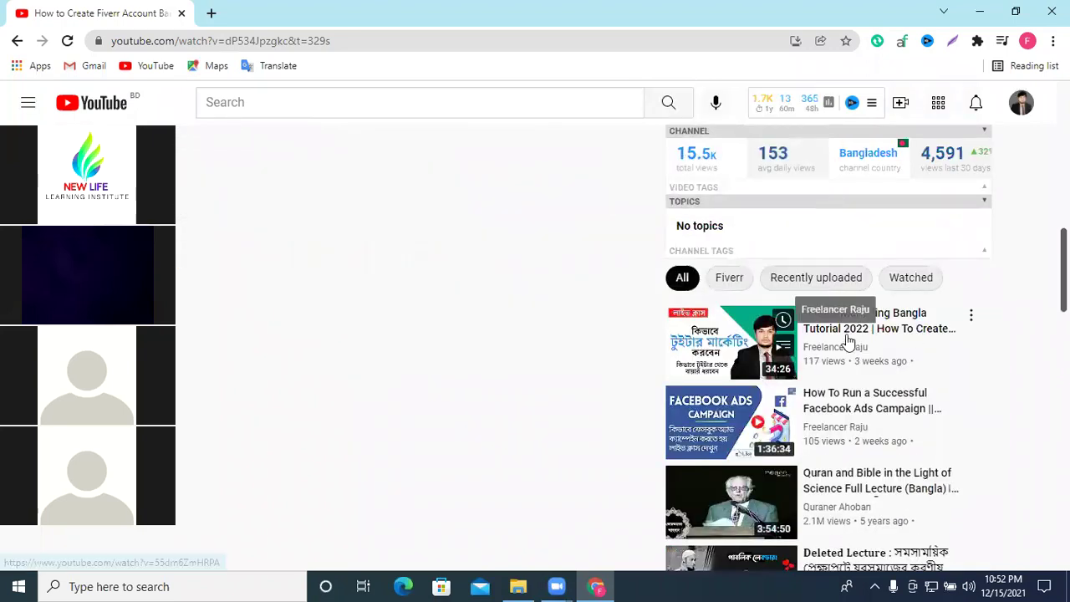
pyautogui.scroll(-2, 857, 426)
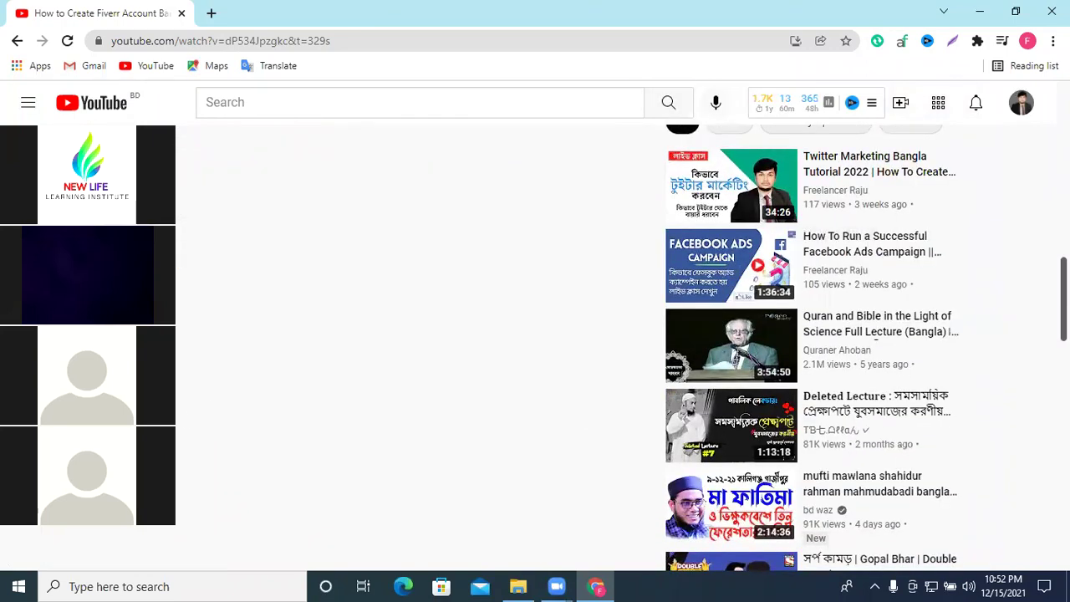
# Return to the YouTube home feed and open the TecH Bangla Pro video about copy paste typing.
pyautogui.click(16, 40)
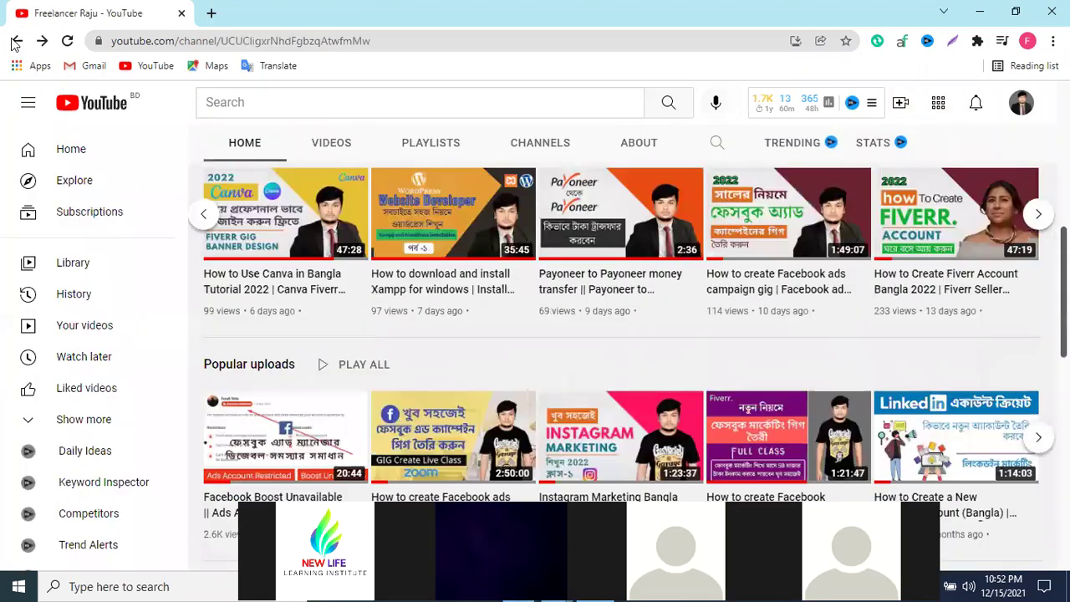
pyautogui.click(17, 40)
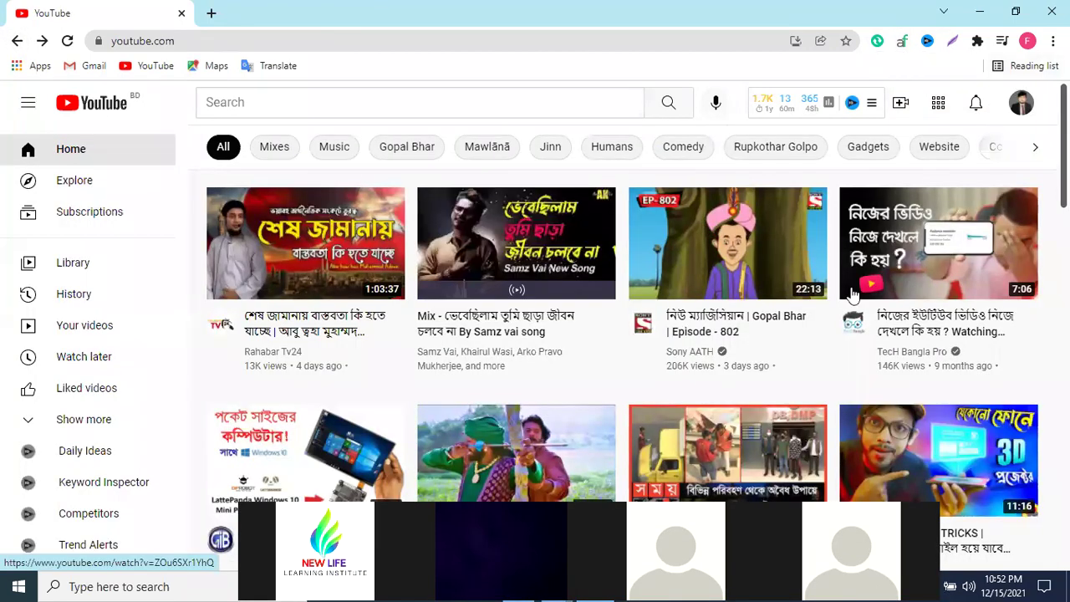
pyautogui.scroll(-3, 861, 293)
pyautogui.scroll(-2, 861, 293)
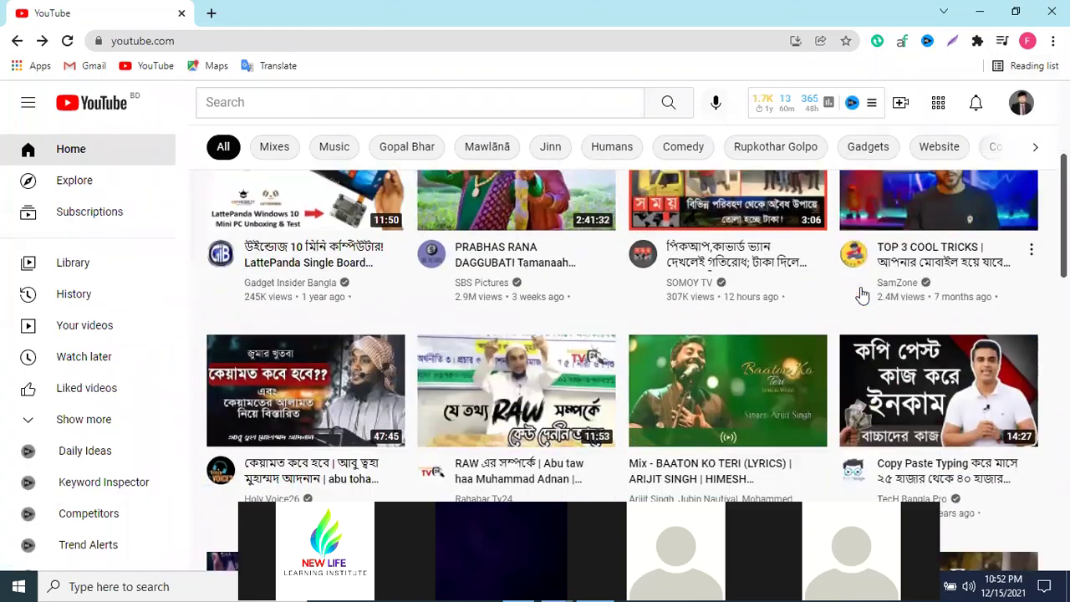
pyautogui.scroll(-2, 554, 303)
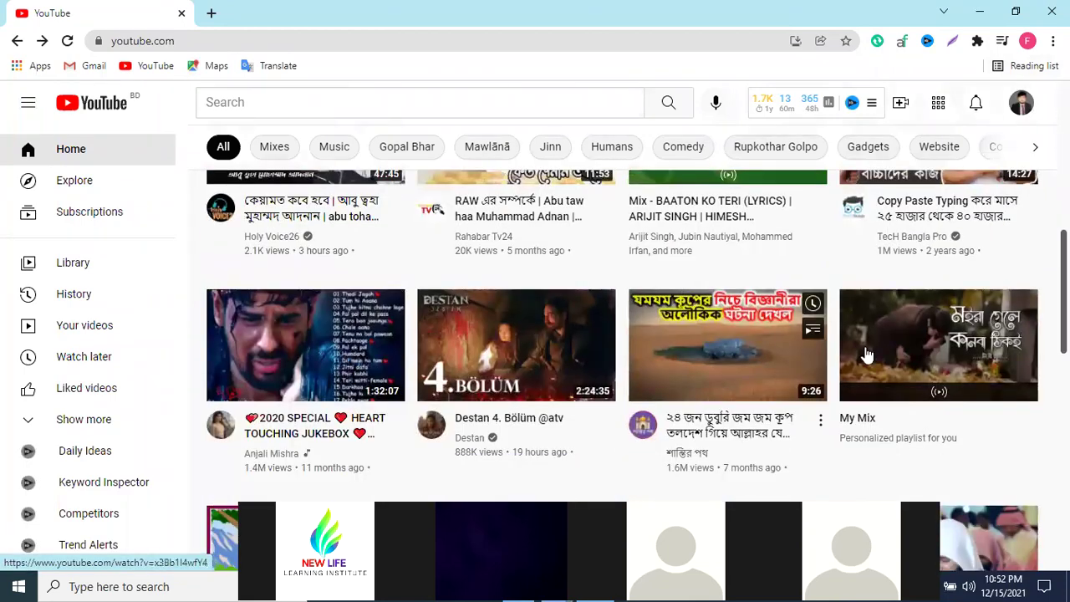
pyautogui.scroll(4, 903, 347)
pyautogui.scroll(-2, 903, 347)
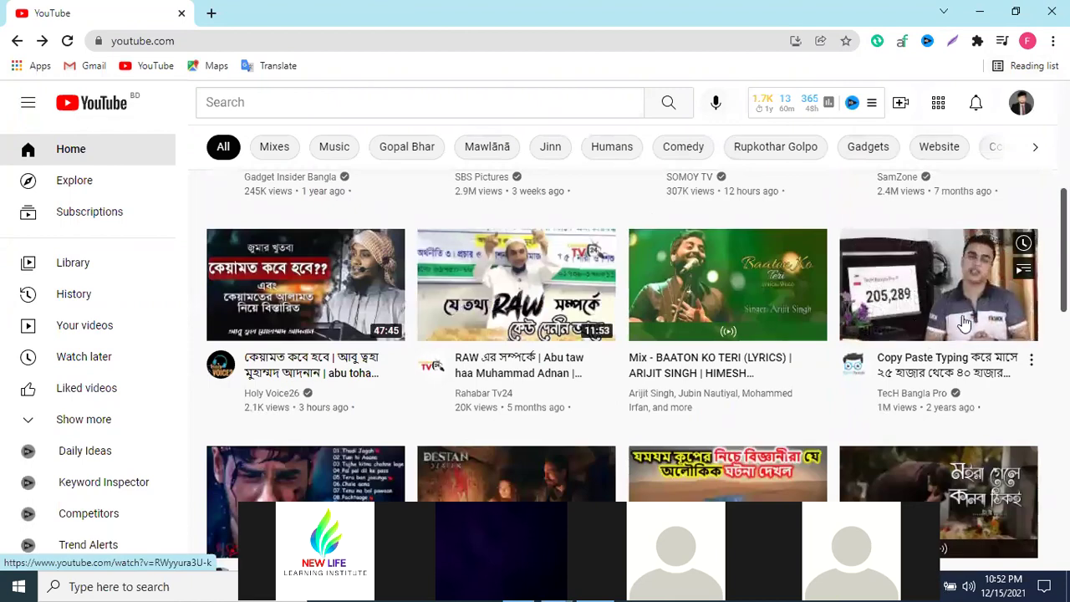
pyautogui.click(930, 296)
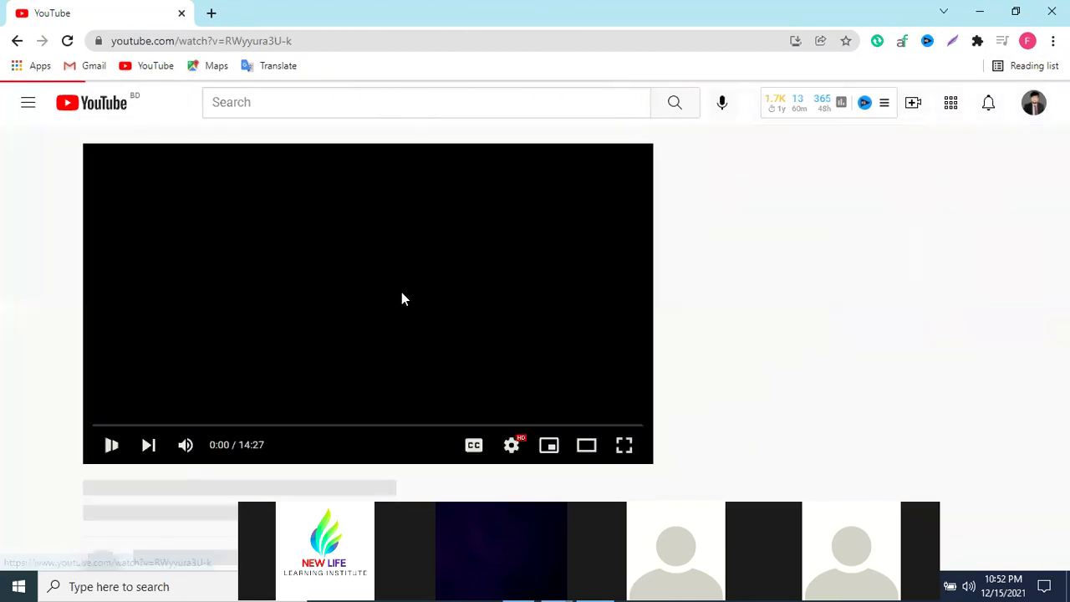
# Look over the copy paste typing video's details and vidIQ data, and reload the page.
pyautogui.scroll(-3, 541, 250)
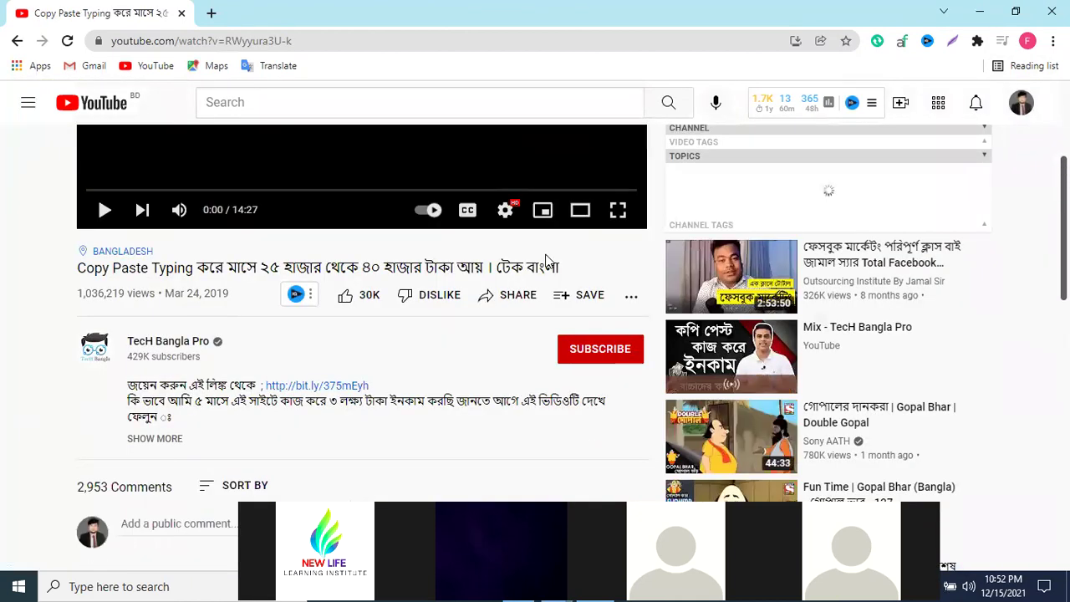
pyautogui.scroll(-1, 505, 266)
pyautogui.scroll(-1, 505, 266)
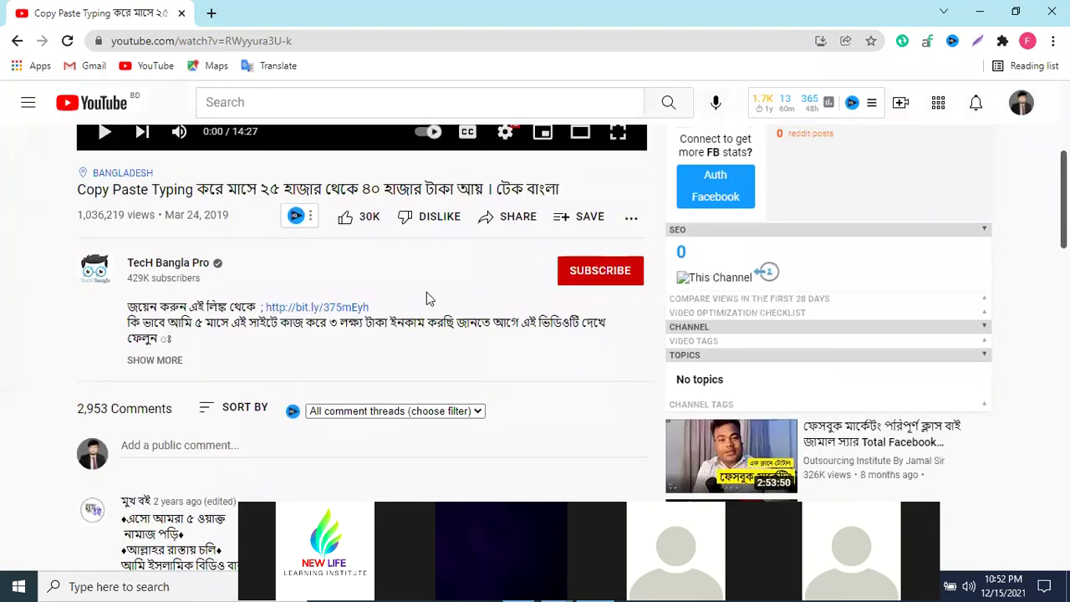
pyautogui.scroll(3, 622, 288)
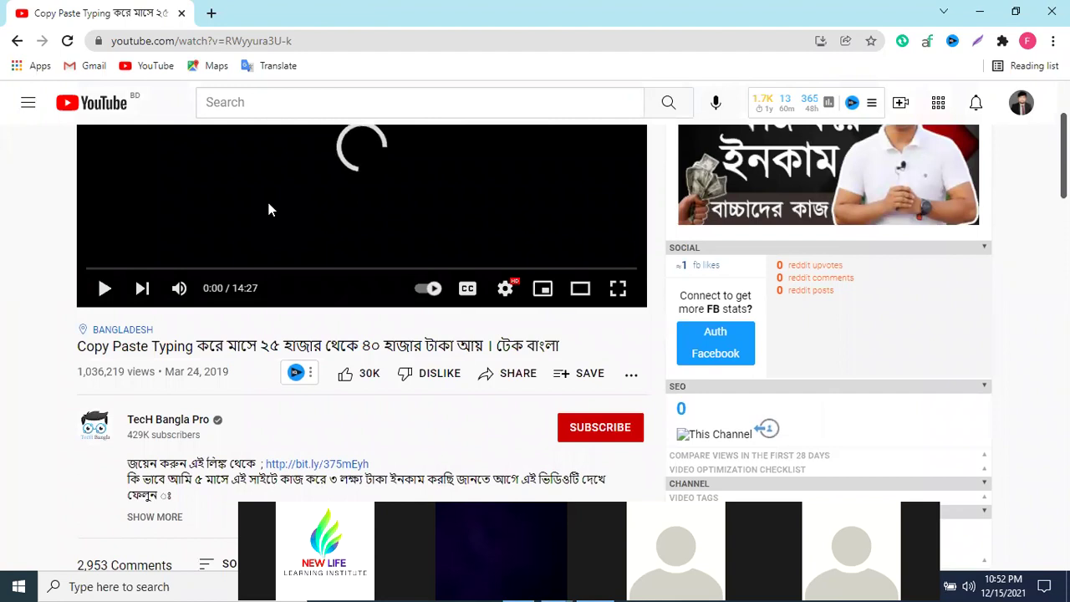
pyautogui.scroll(-3, 915, 352)
pyautogui.scroll(1, 842, 326)
pyautogui.scroll(1, 842, 326)
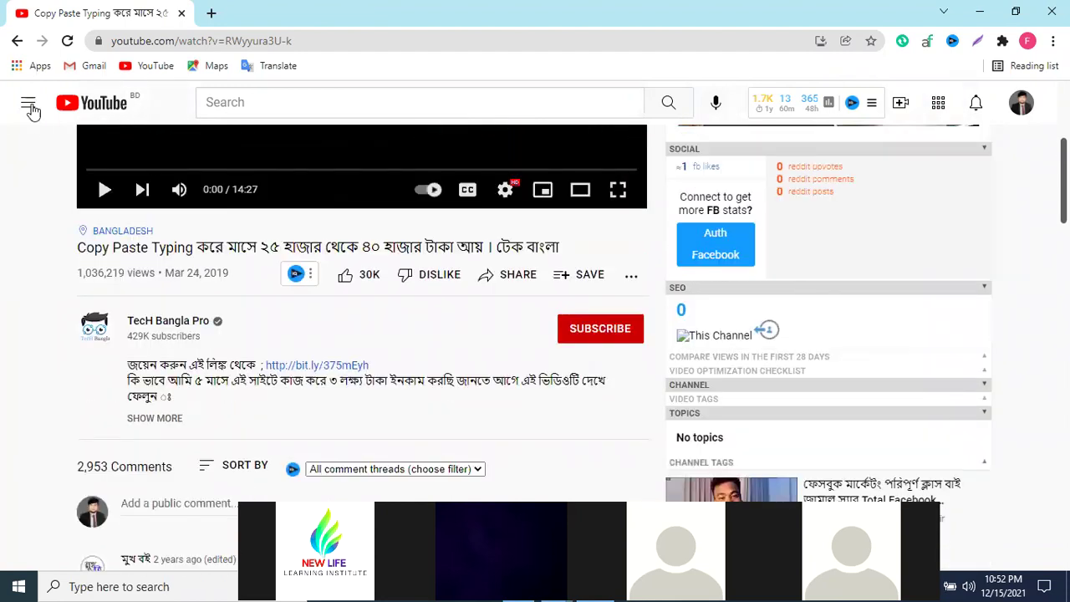
pyautogui.click(67, 40)
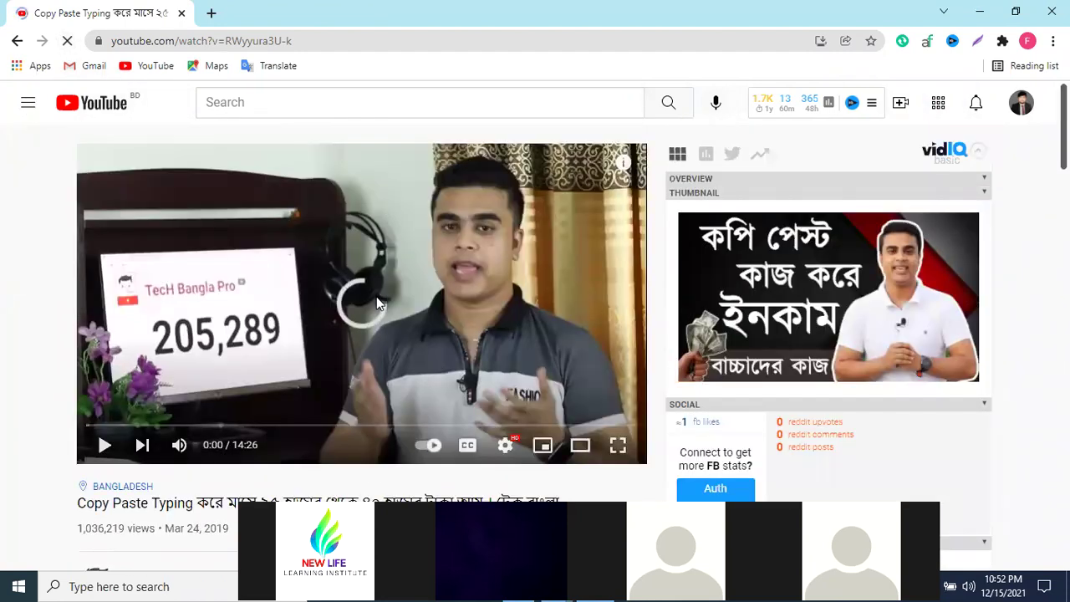
# Examine this video's vidIQ SEO score breakdown, social and channel statistics, and browse its comments and suggested videos.
pyautogui.scroll(-4, 746, 231)
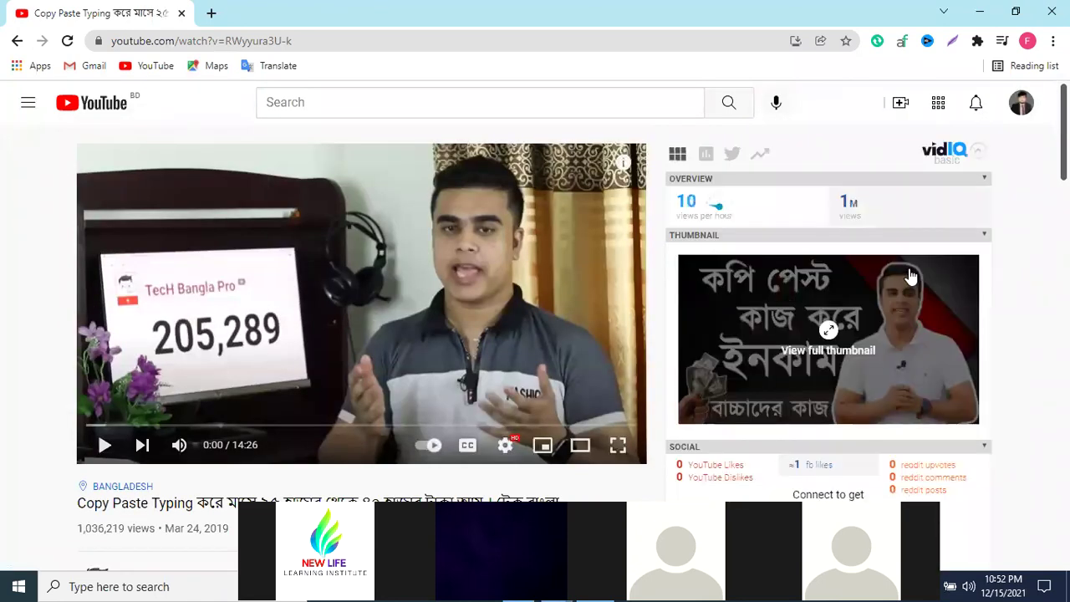
pyautogui.scroll(-3, 912, 276)
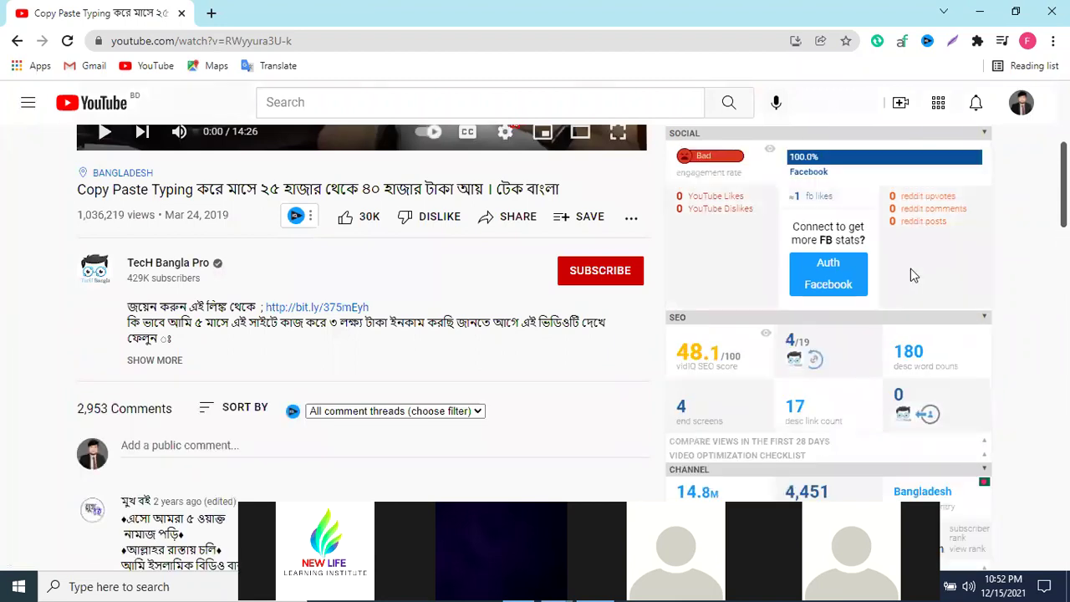
pyautogui.scroll(-4, 809, 206)
pyautogui.scroll(3, 709, 350)
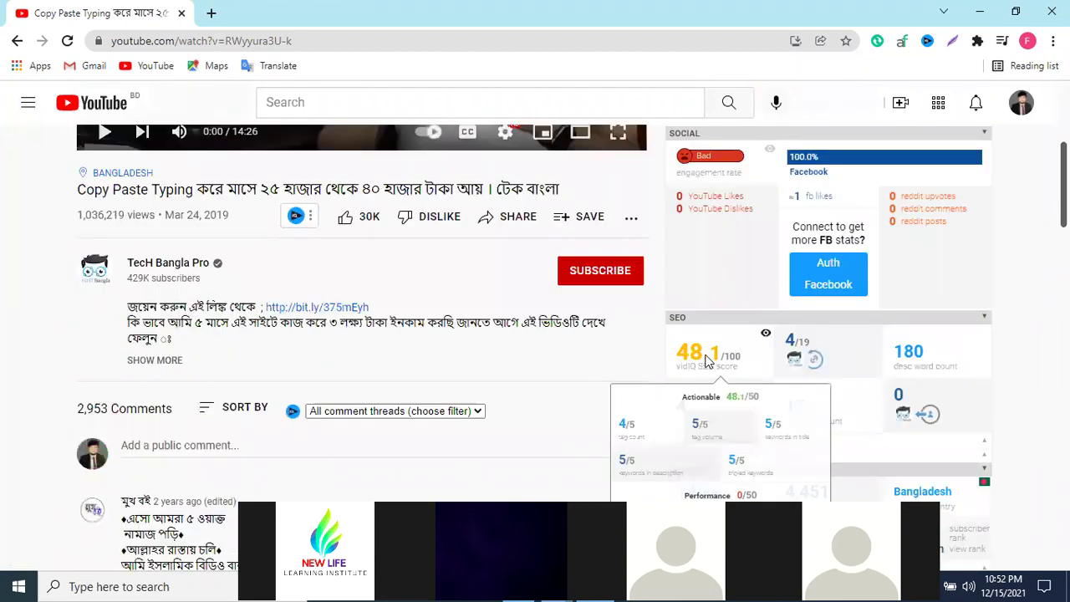
pyautogui.scroll(-5, 920, 290)
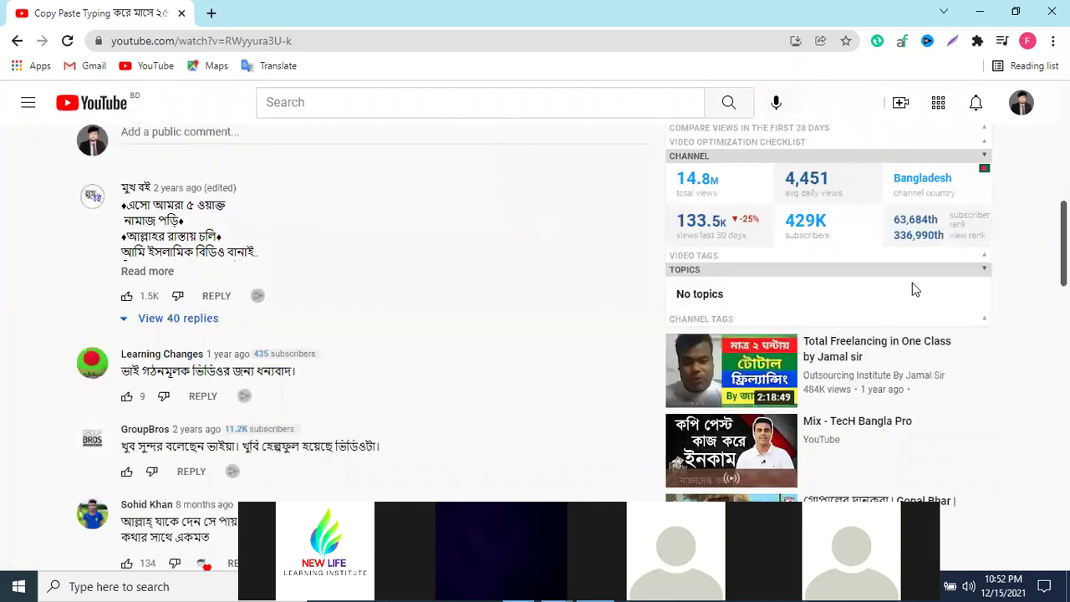
pyautogui.scroll(2, 930, 288)
pyautogui.scroll(3, 932, 291)
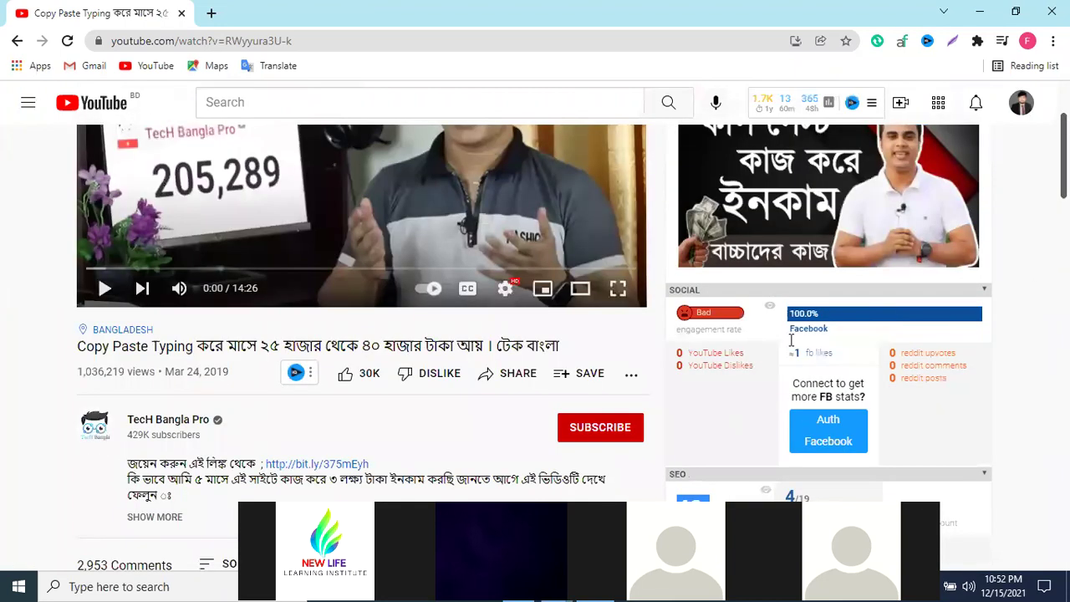
pyautogui.scroll(-6, 848, 326)
pyautogui.scroll(-3, 880, 61)
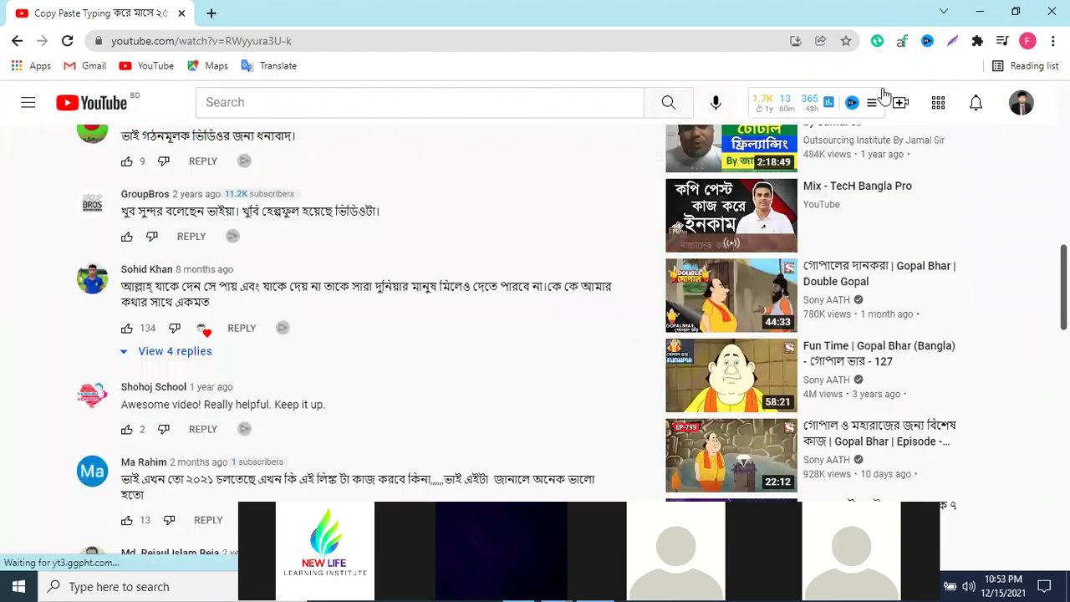
# Remove the vidIQ Vision for YouTube extension from Chrome and close the uninstall page that opens.
pyautogui.click(976, 41)
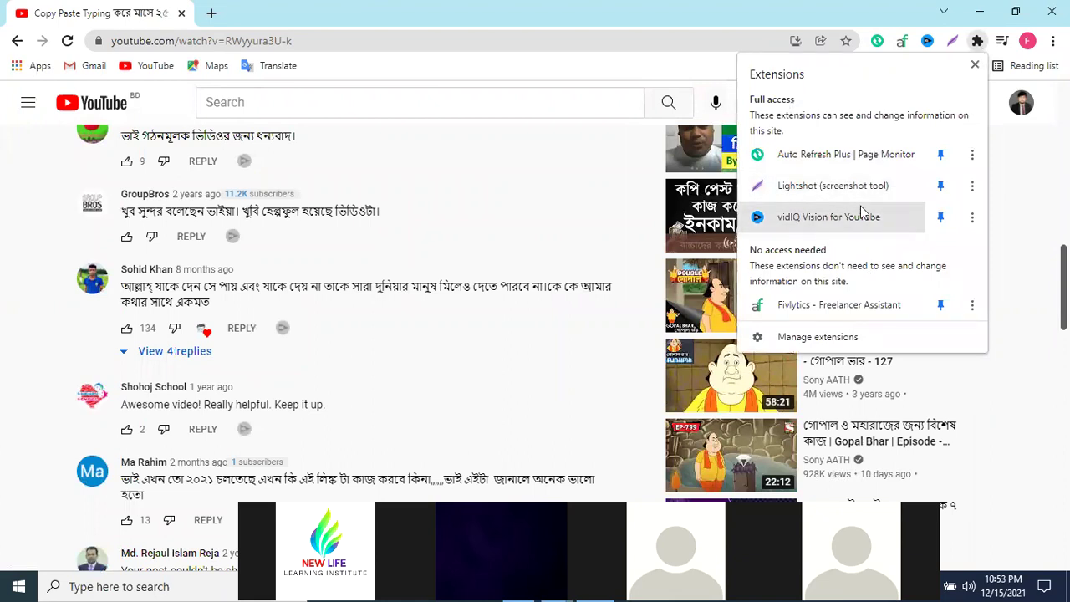
pyautogui.click(972, 219)
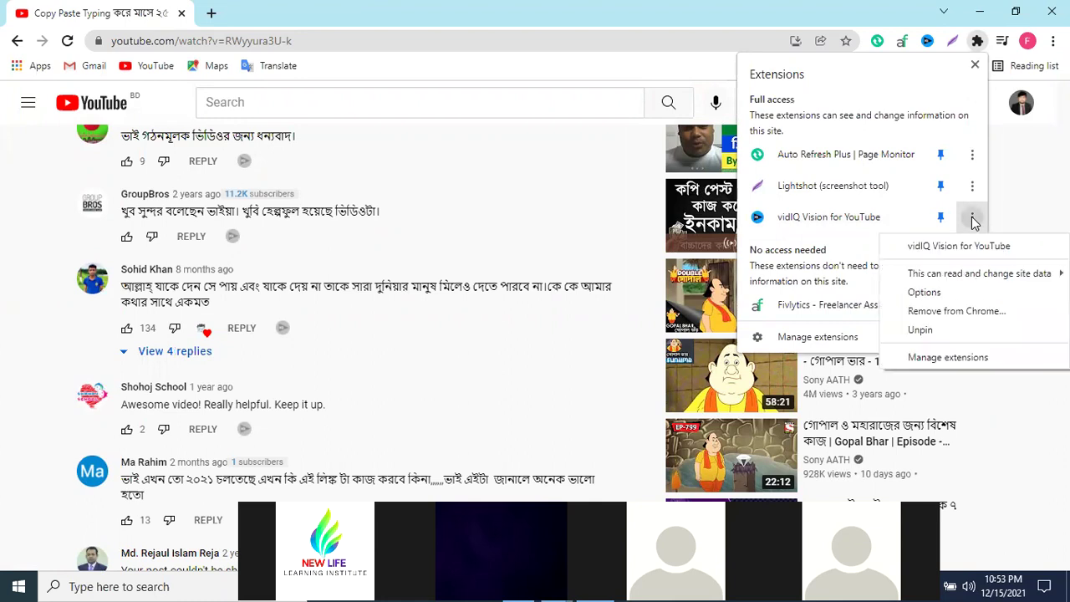
pyautogui.click(945, 311)
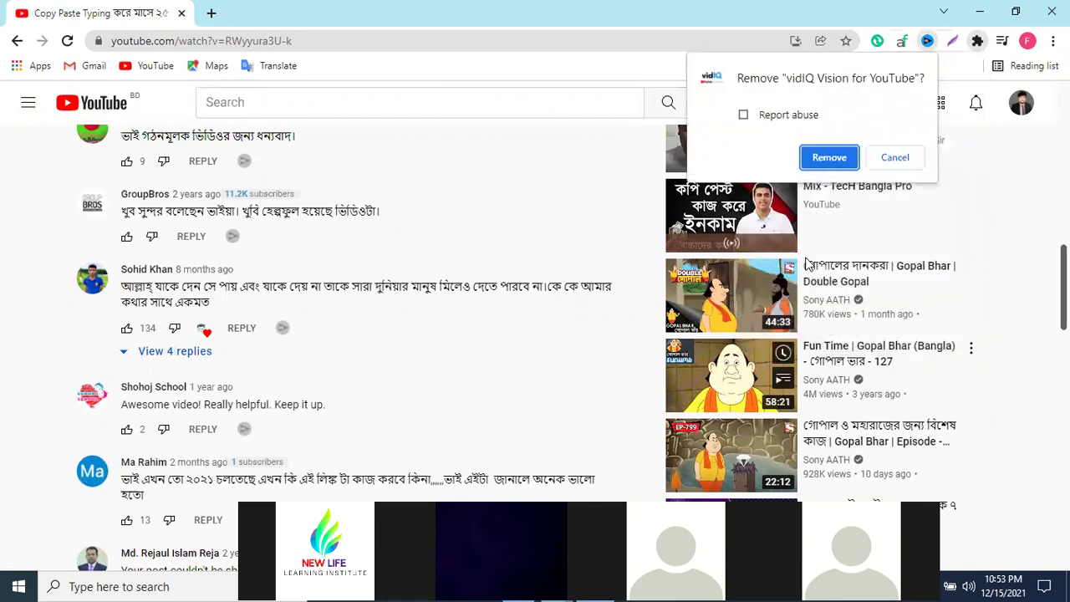
pyautogui.click(842, 161)
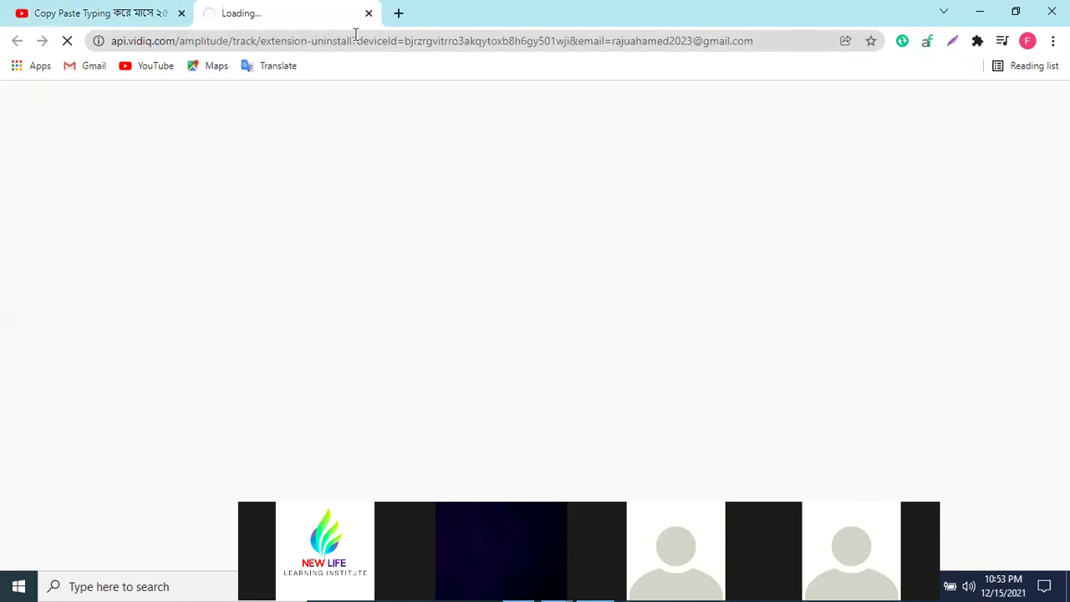
pyautogui.click(109, 12)
pyautogui.click(284, 12)
pyautogui.click(368, 12)
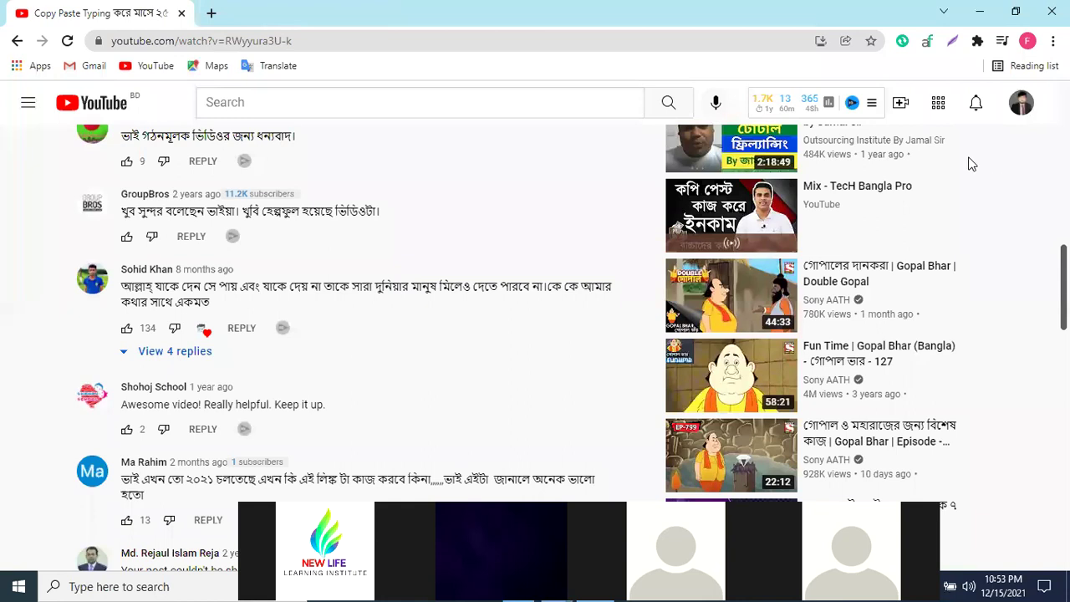
# Look over the YouTube channels available for switching accounts, and return to the video and its vidIQ overview.
pyautogui.click(1022, 104)
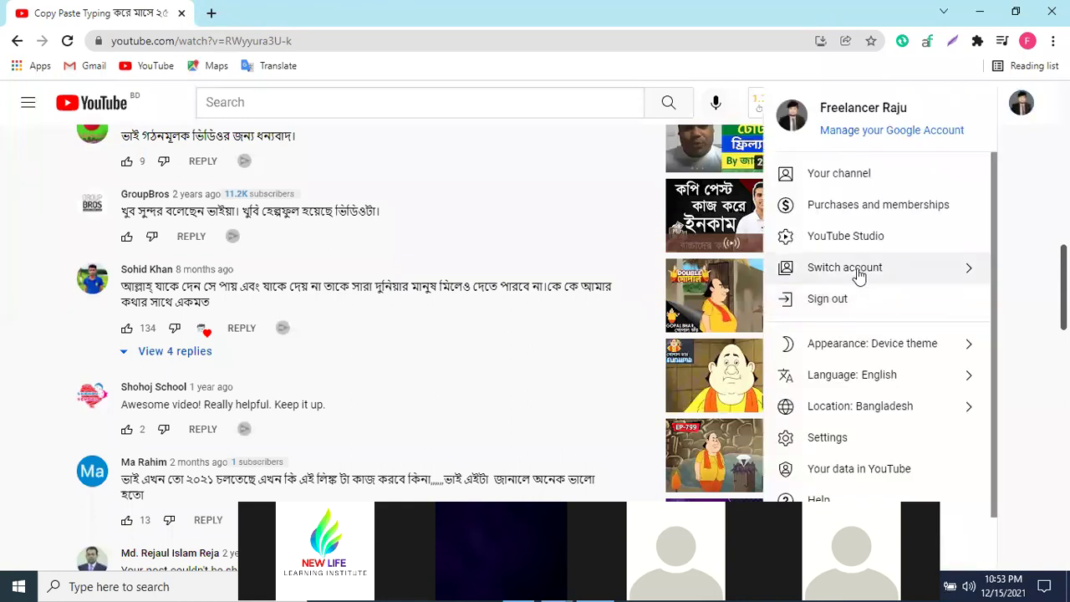
pyautogui.click(859, 276)
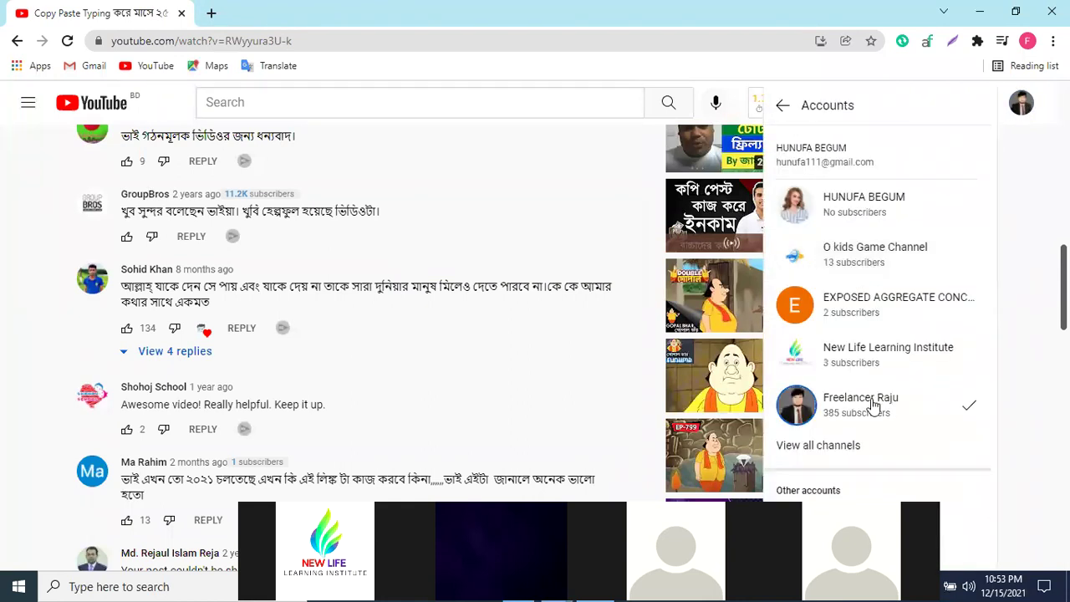
pyautogui.click(1021, 202)
pyautogui.scroll(3, 453, 333)
pyautogui.scroll(10, 452, 333)
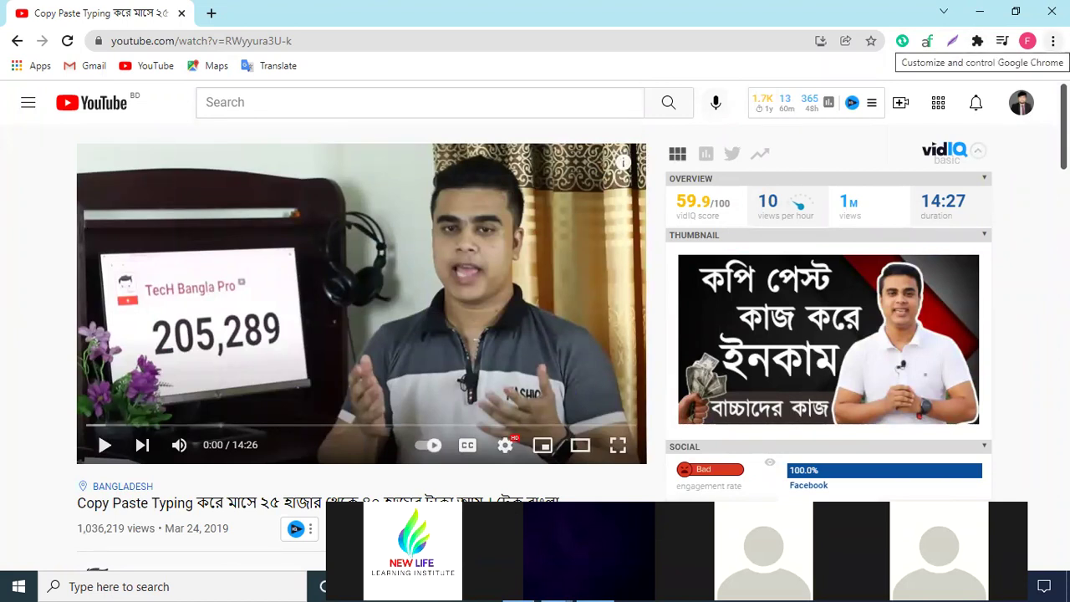
# Open Chrome's extension management page and go from there to the Chrome Web Store.
pyautogui.click(1052, 40)
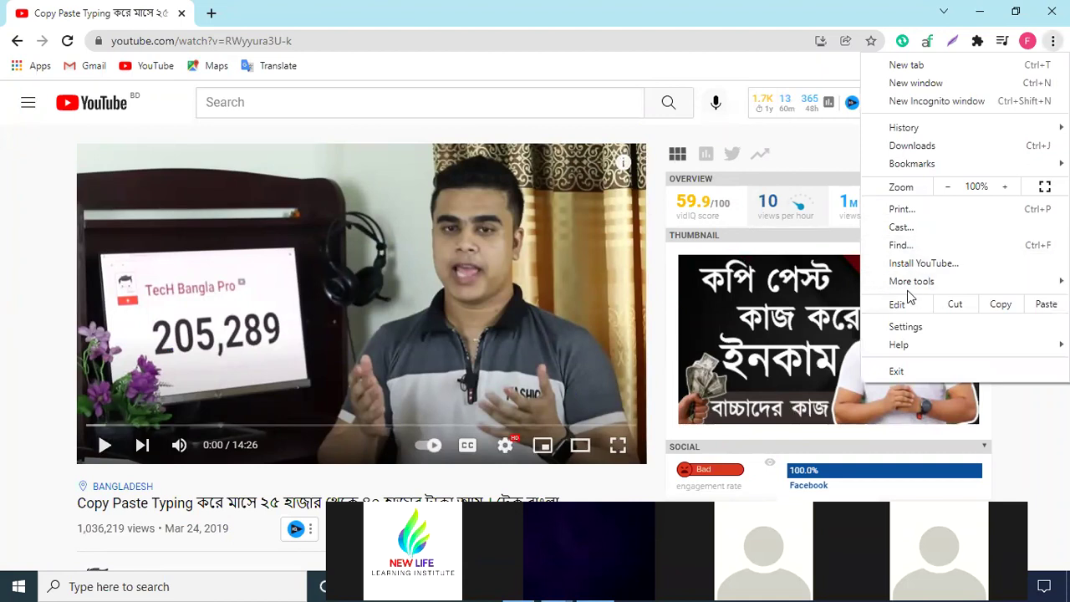
pyautogui.moveTo(968, 280)
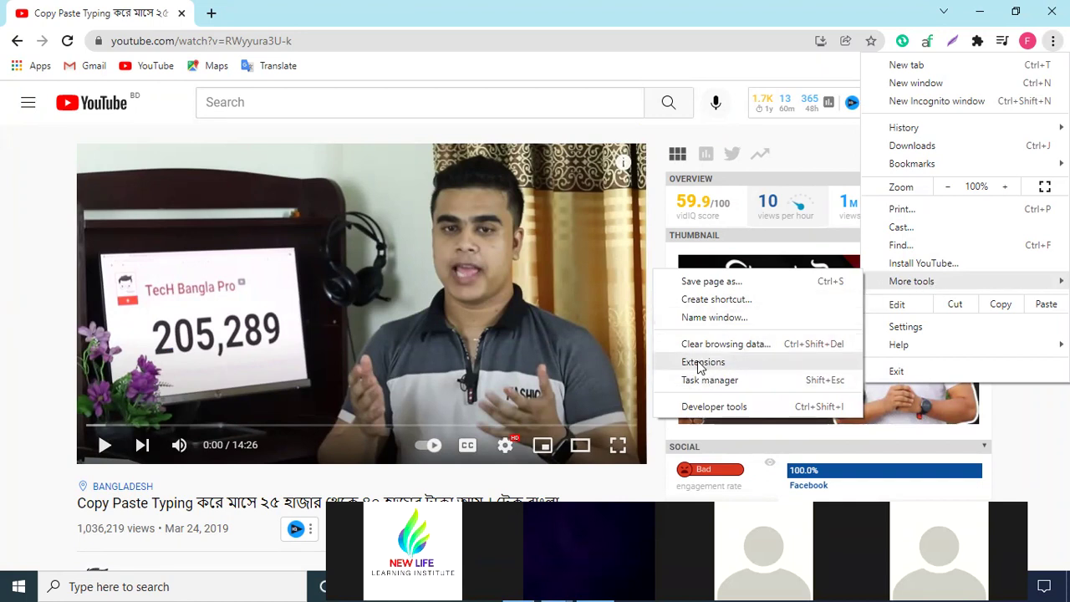
pyautogui.click(723, 366)
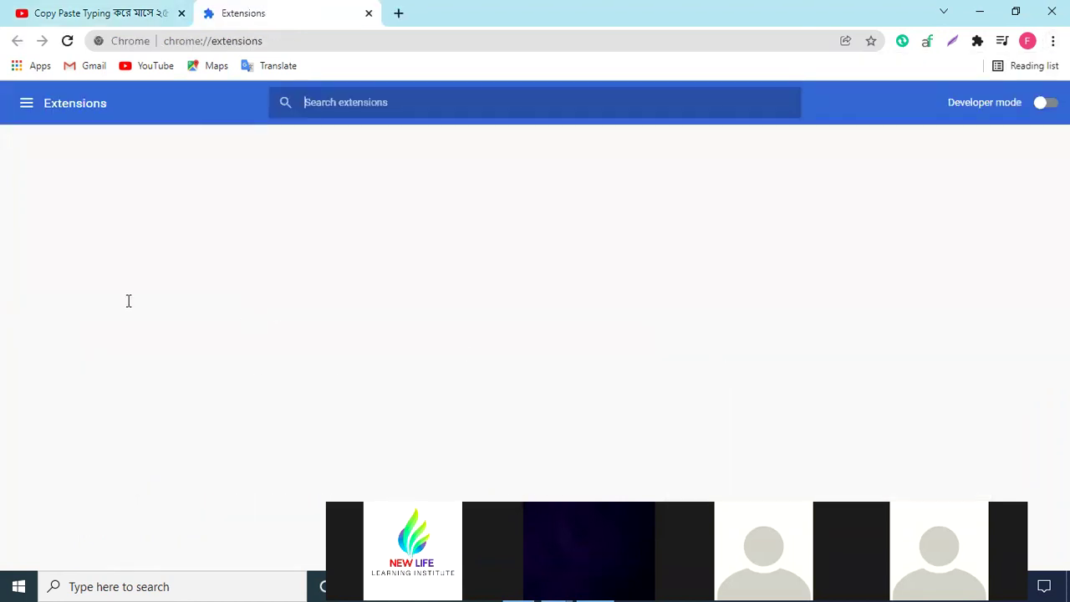
pyautogui.click(27, 105)
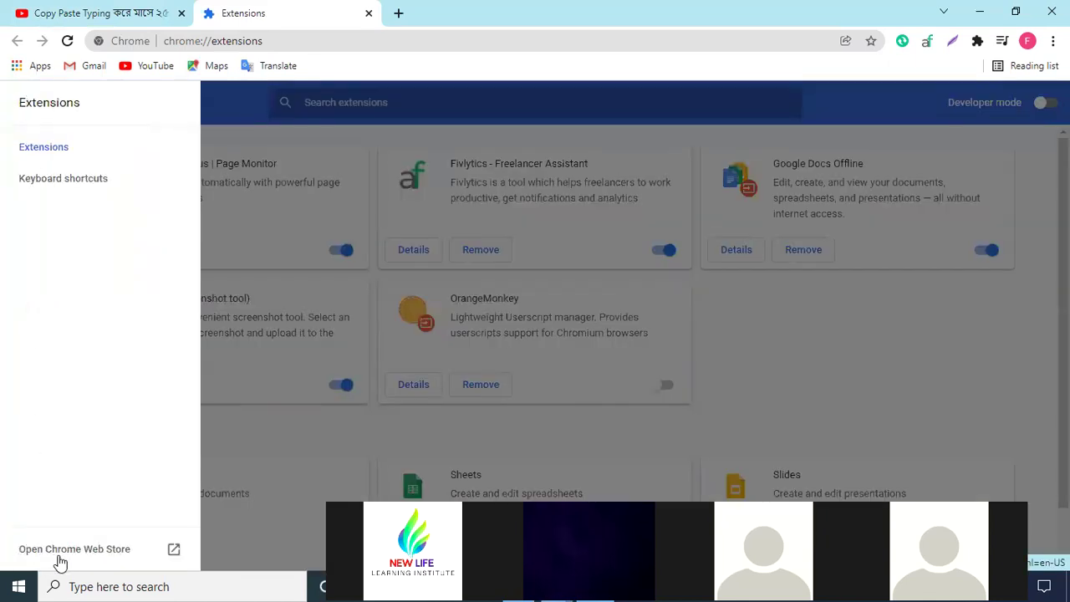
pyautogui.click(111, 558)
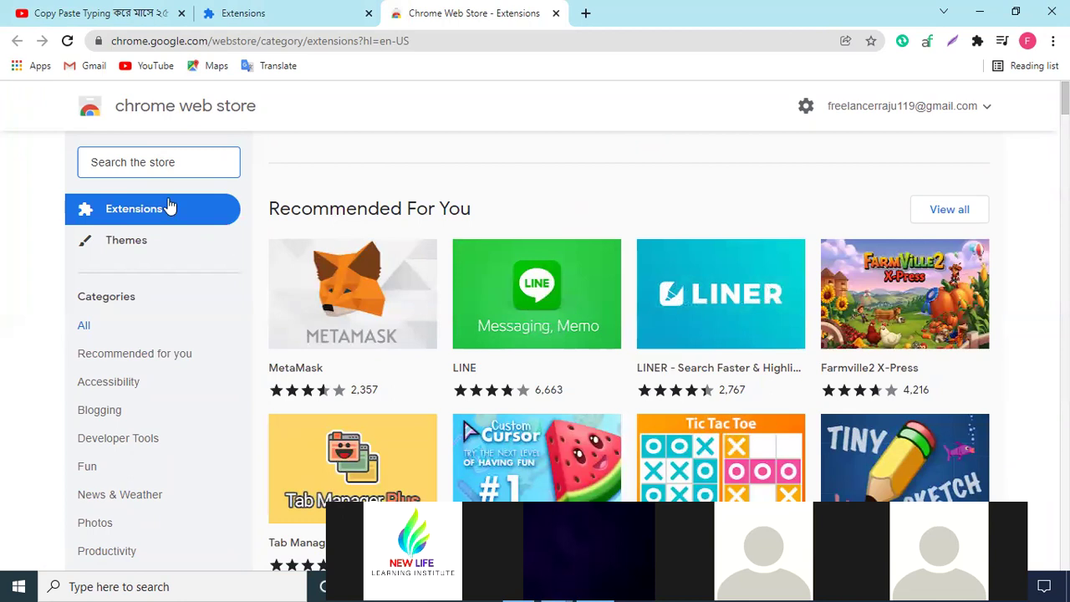
pyautogui.scroll(-1, 672, 292)
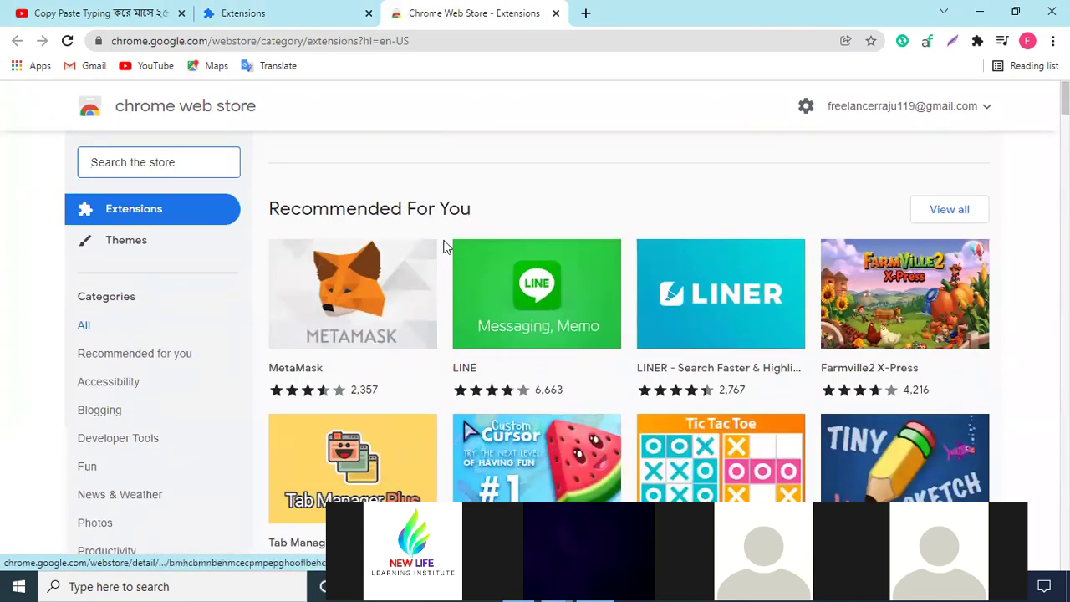
# Check the installed extensions list, return to extension management, and open the Chrome Web Store from there again.
pyautogui.moveTo(645, 284)
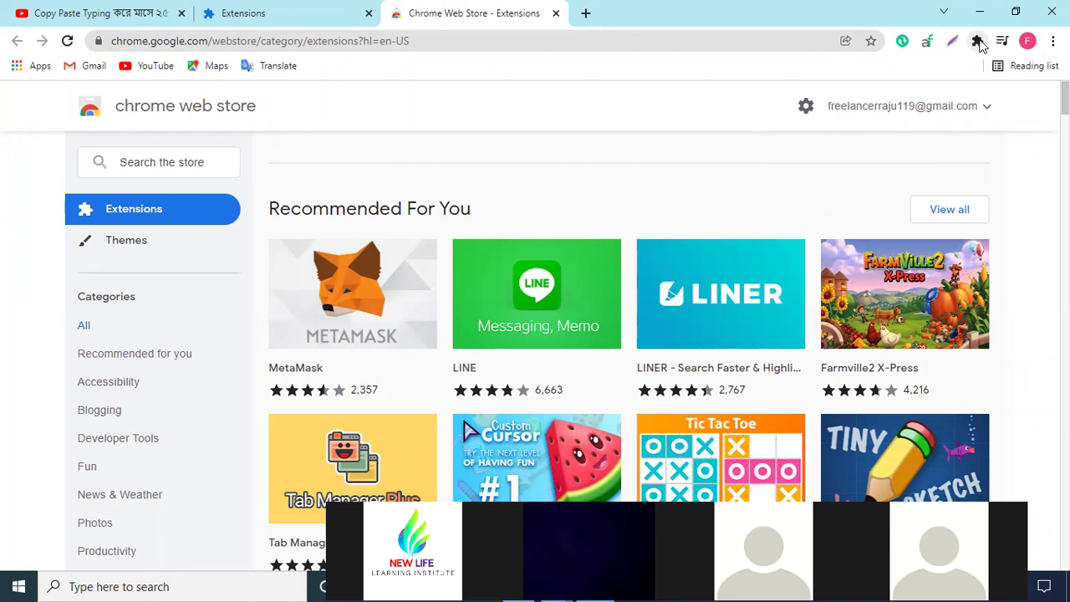
pyautogui.click(978, 41)
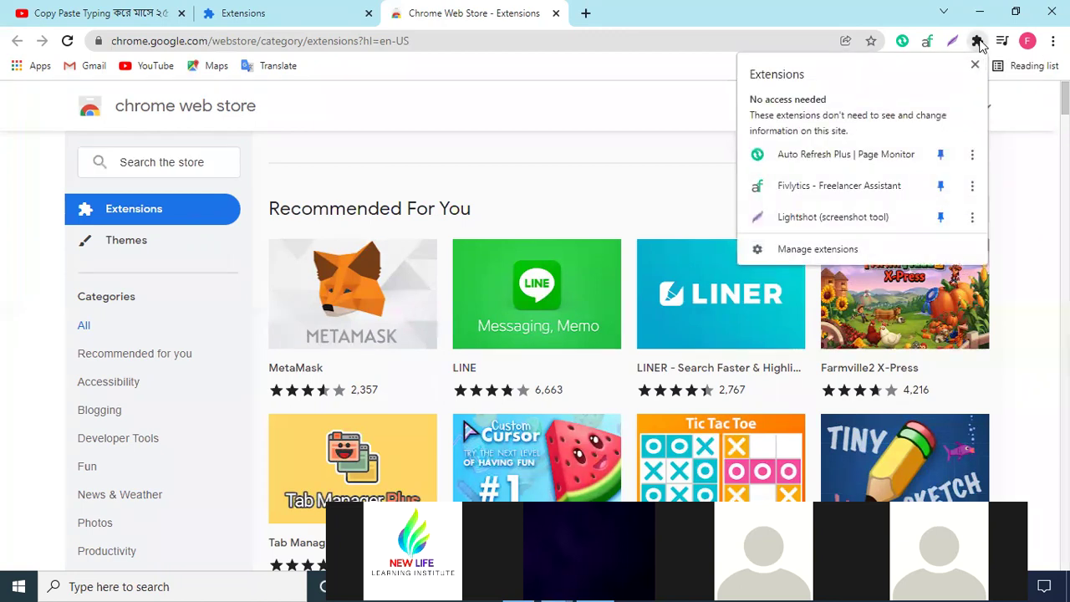
pyautogui.click(812, 251)
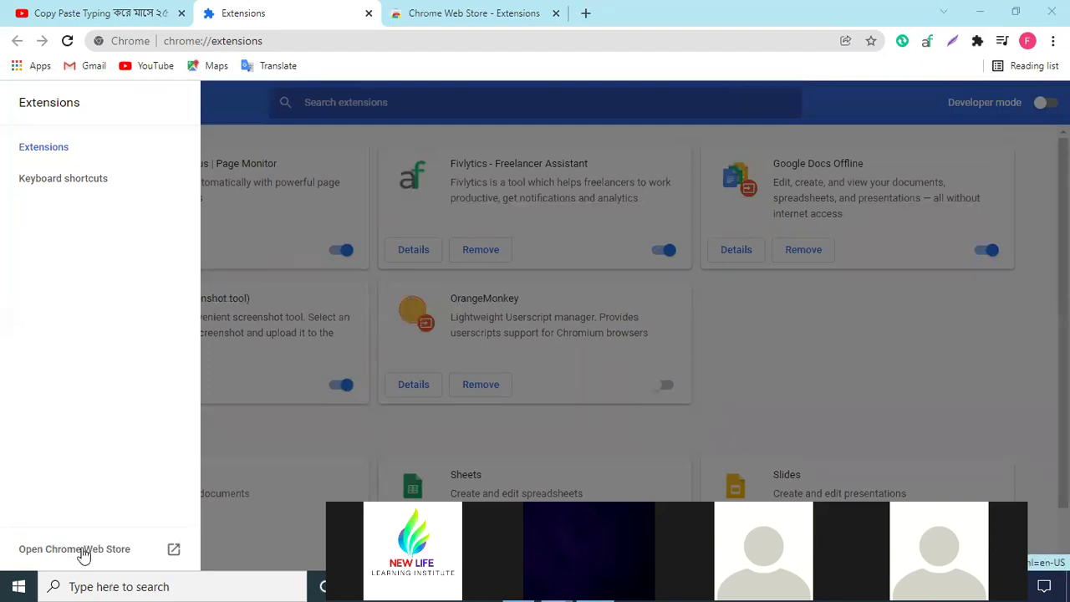
pyautogui.click(84, 552)
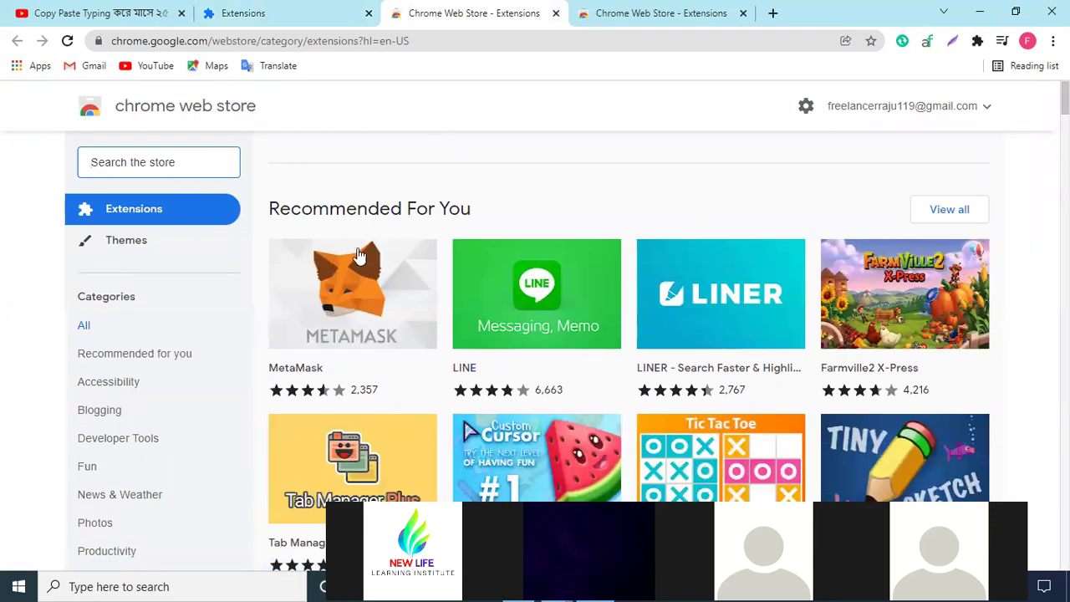
# Search Google for "vidiq download" in a new tab and open the vidIQ Vision for YouTube store page.
pyautogui.click(774, 15)
pyautogui.click(611, 42)
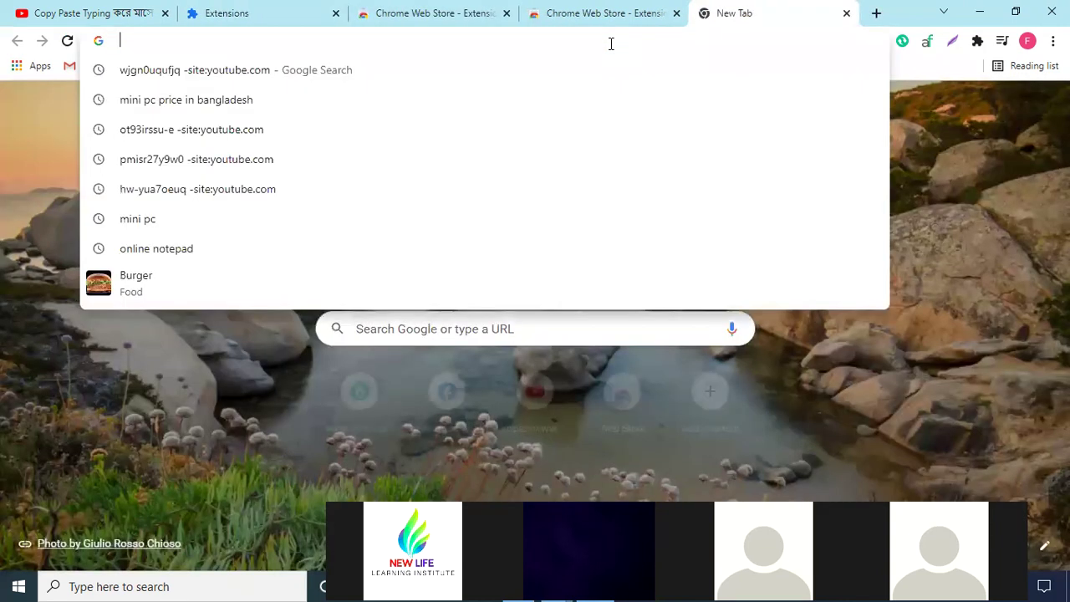
pyautogui.write('vidi')
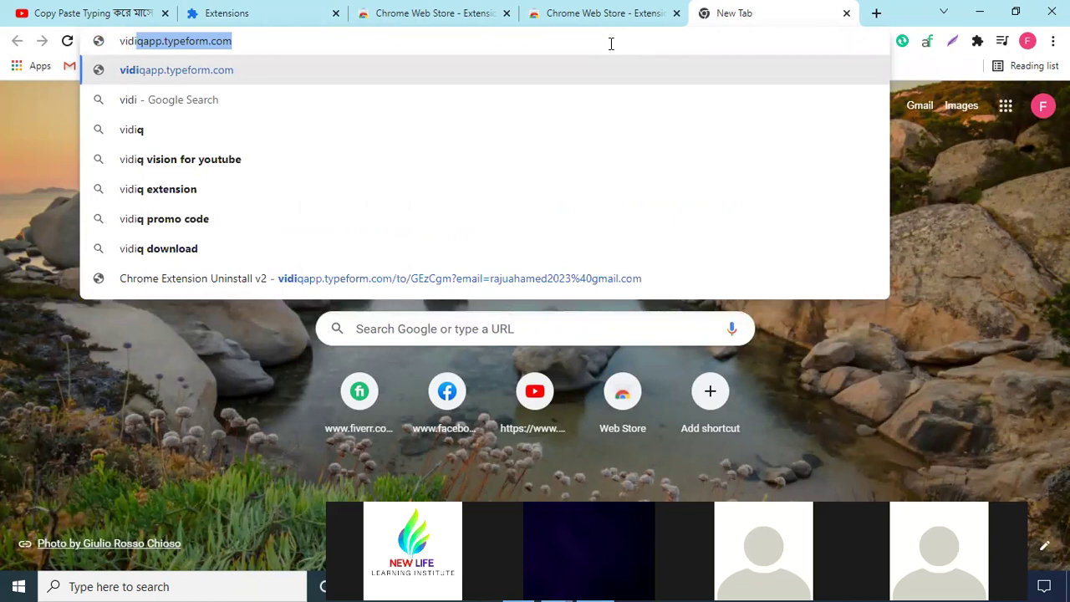
pyautogui.write('q')
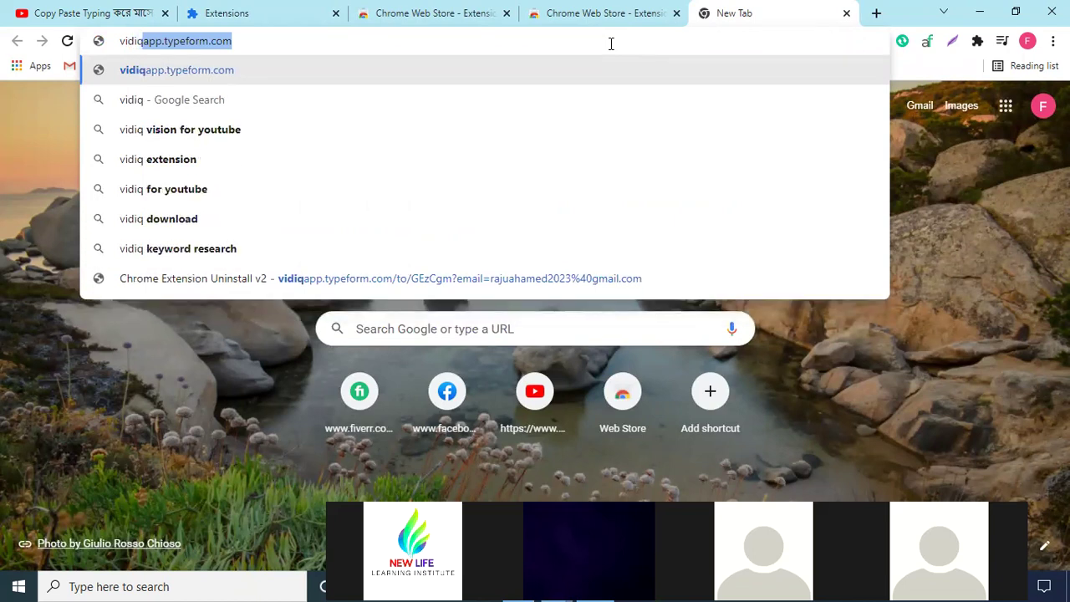
pyautogui.write(' don')
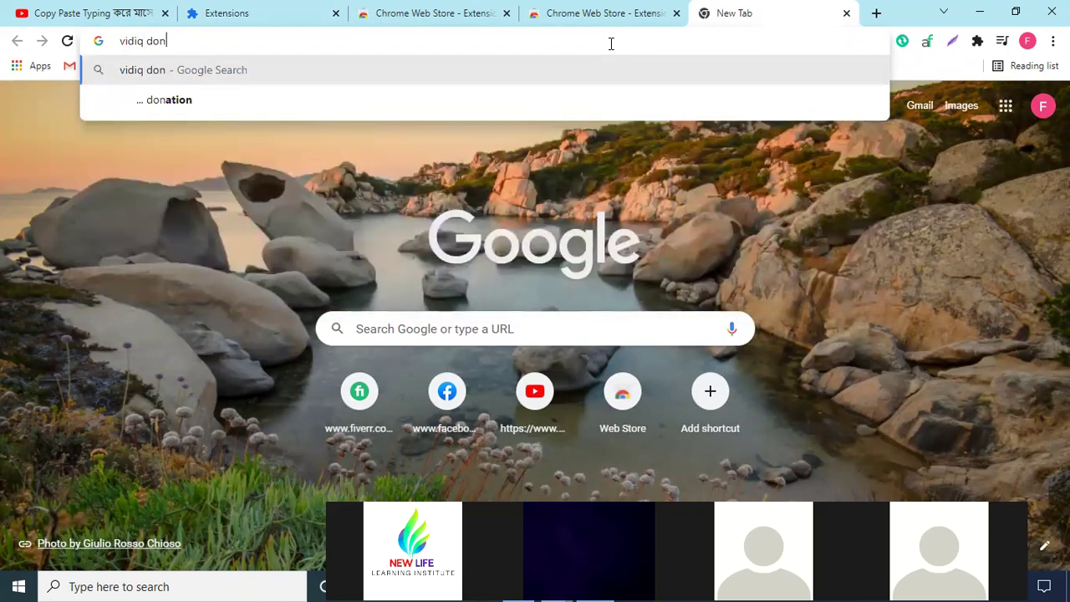
pyautogui.press('BackSpace')
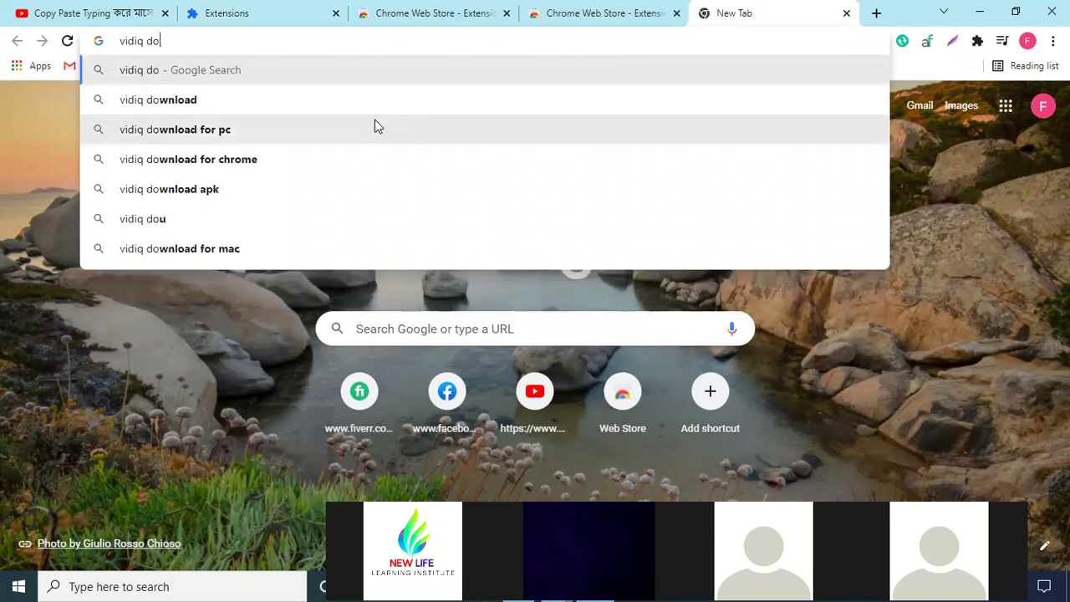
pyautogui.click(356, 109)
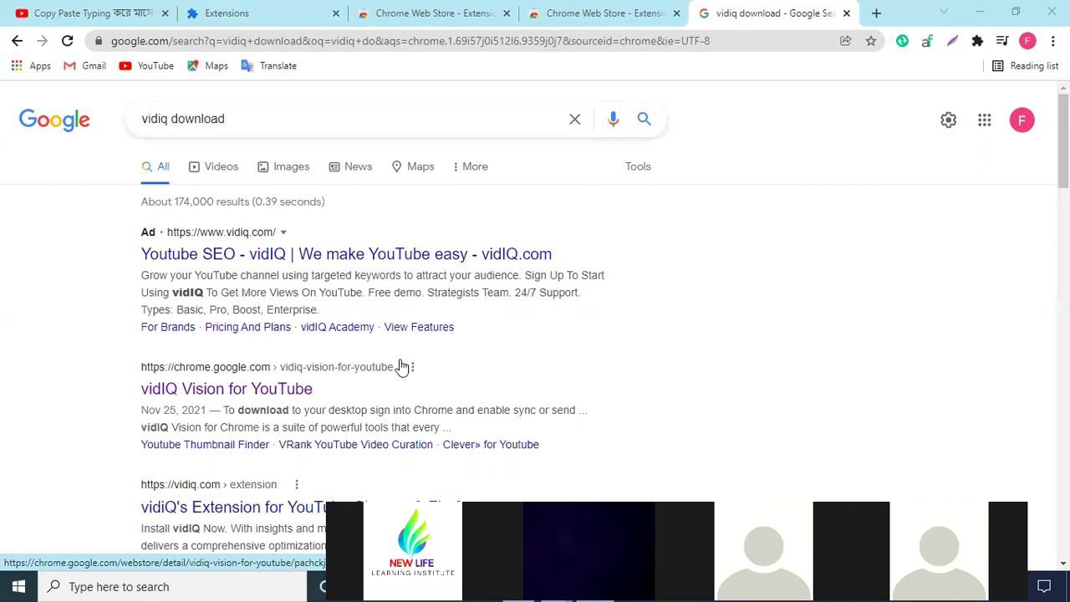
pyautogui.click(194, 395)
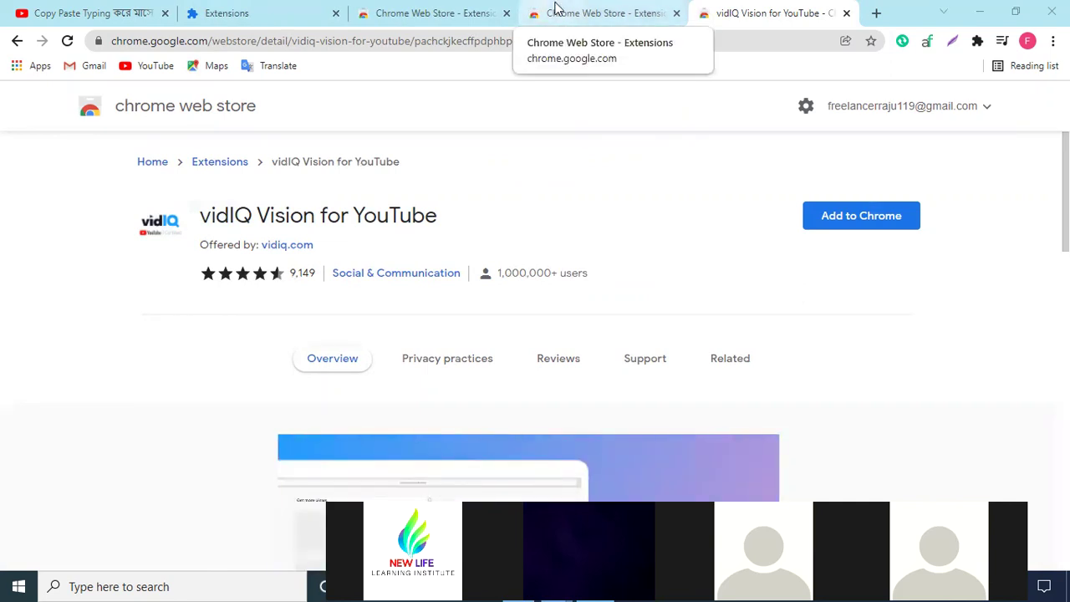
# Return to the first Chrome Web Store tab and search the store for "vidiq".
pyautogui.click(556, 10)
pyautogui.click(427, 8)
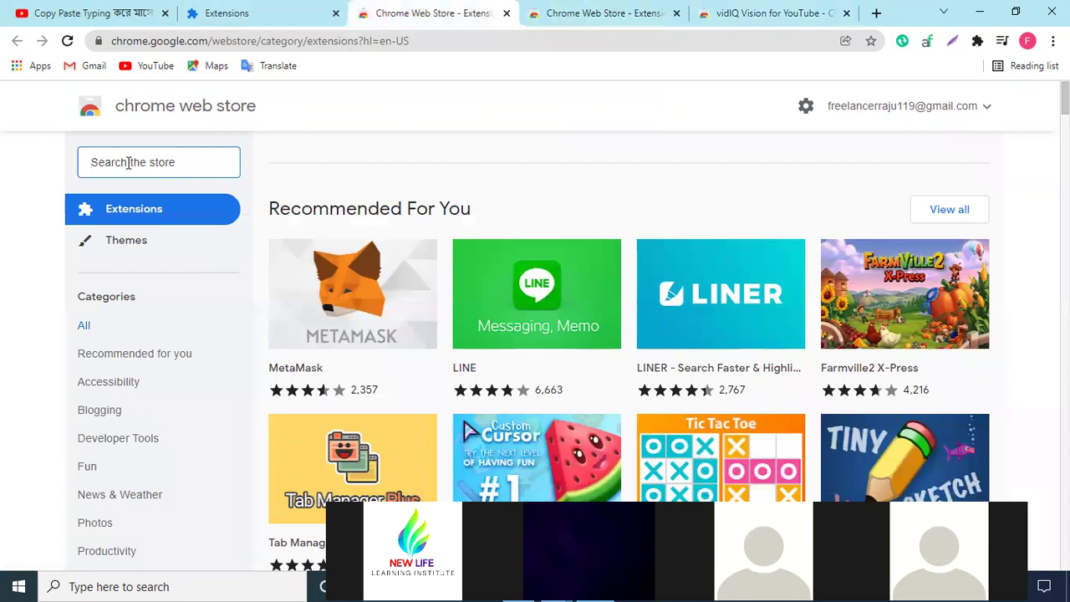
pyautogui.write('vidiq')
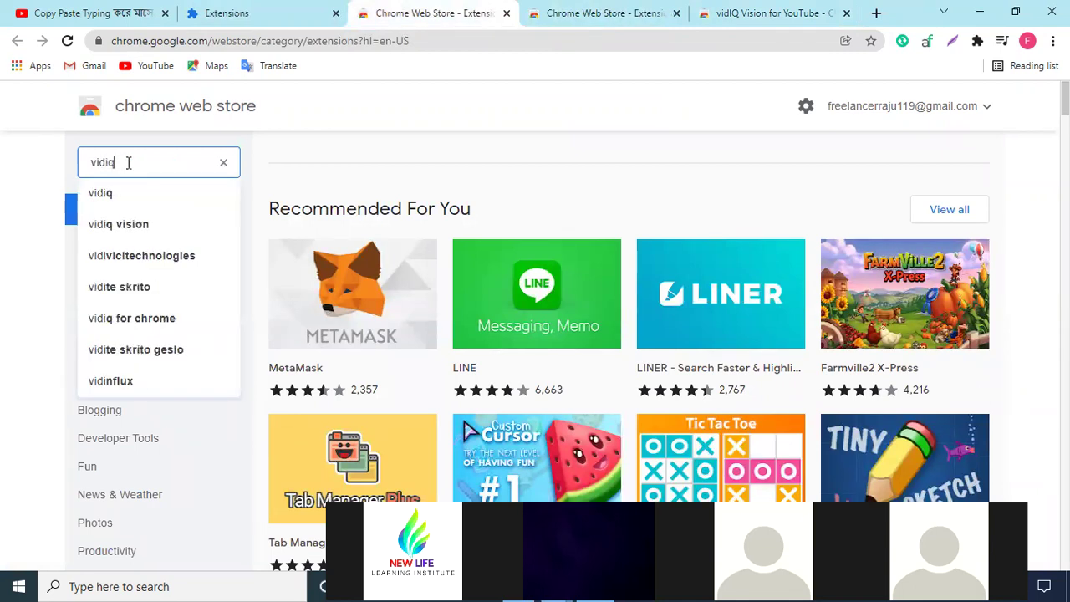
pyautogui.press('Return')
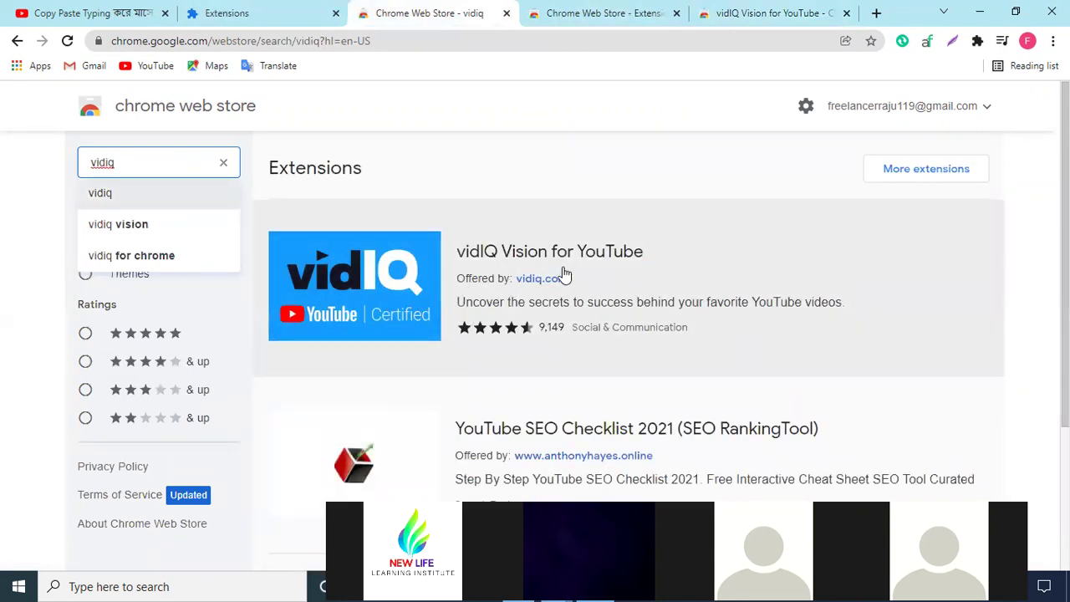
# Open the vidIQ Vision for YouTube result and add the extension to Chrome.
pyautogui.click(522, 278)
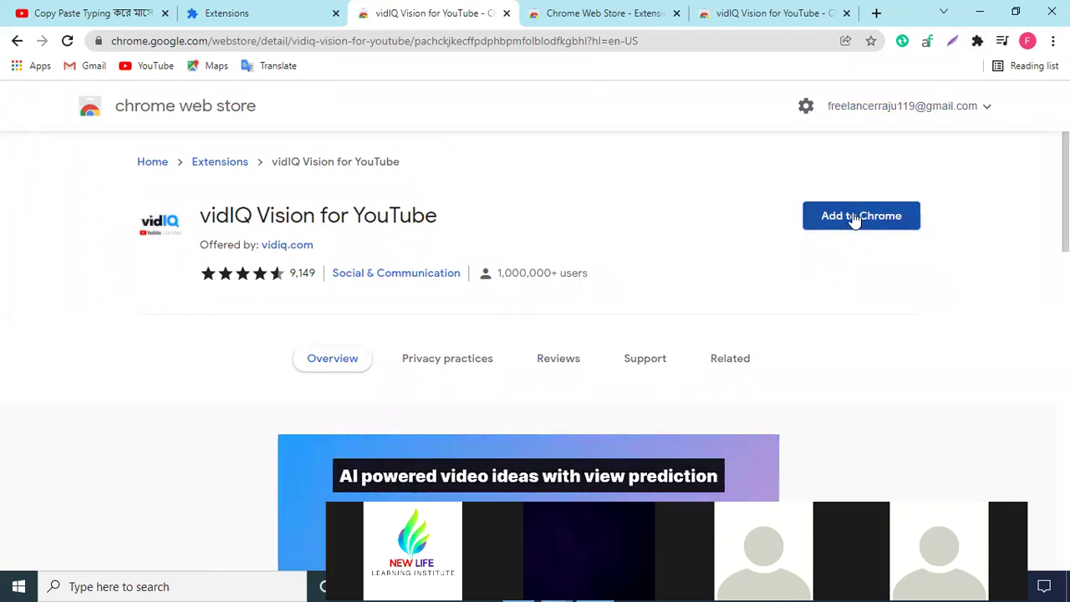
pyautogui.click(853, 217)
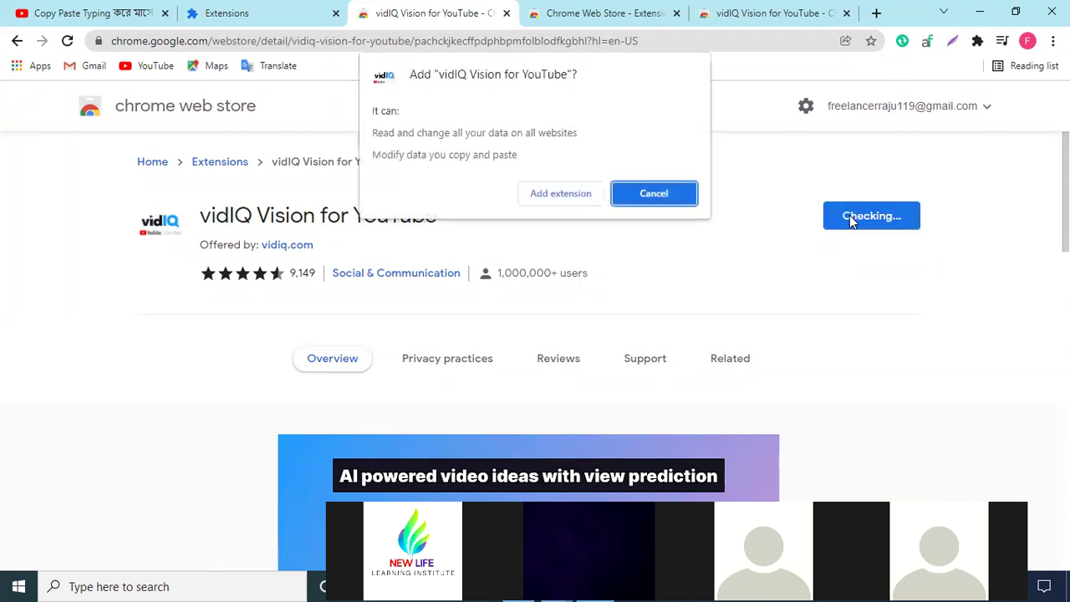
pyautogui.click(560, 199)
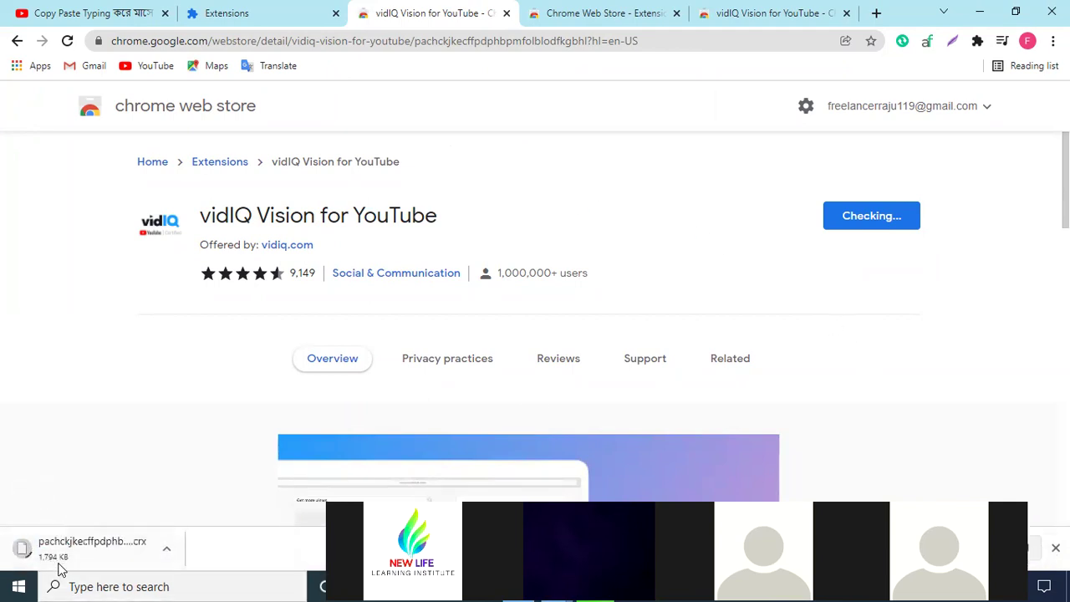
# Go back to the store search results and search the Chrome Web Store for "keyword everywhere".
pyautogui.click(15, 42)
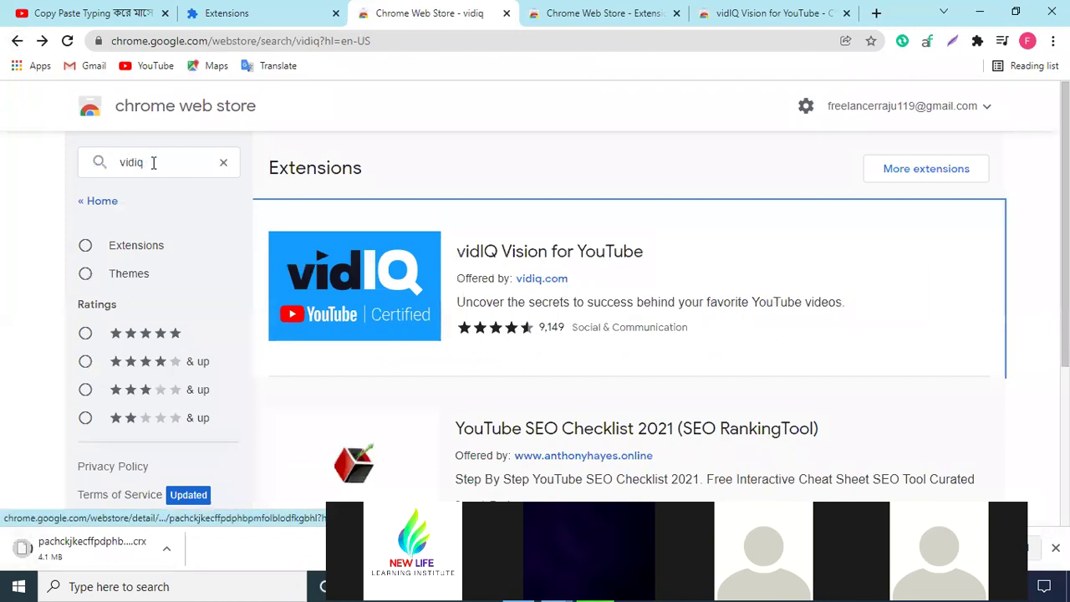
pyautogui.click(153, 163)
pyautogui.write('ke')
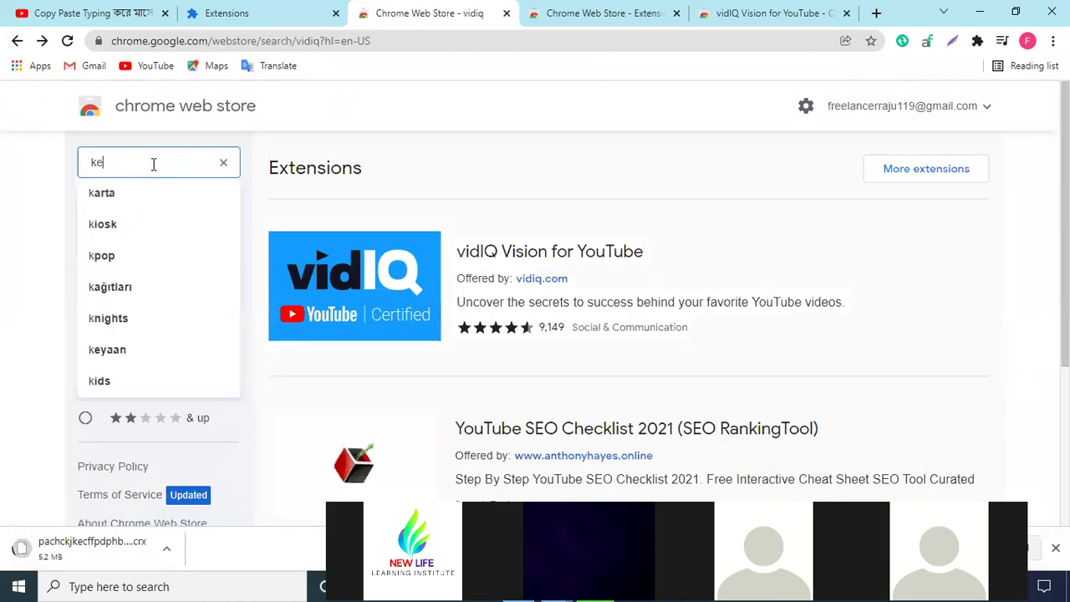
pyautogui.write('yw')
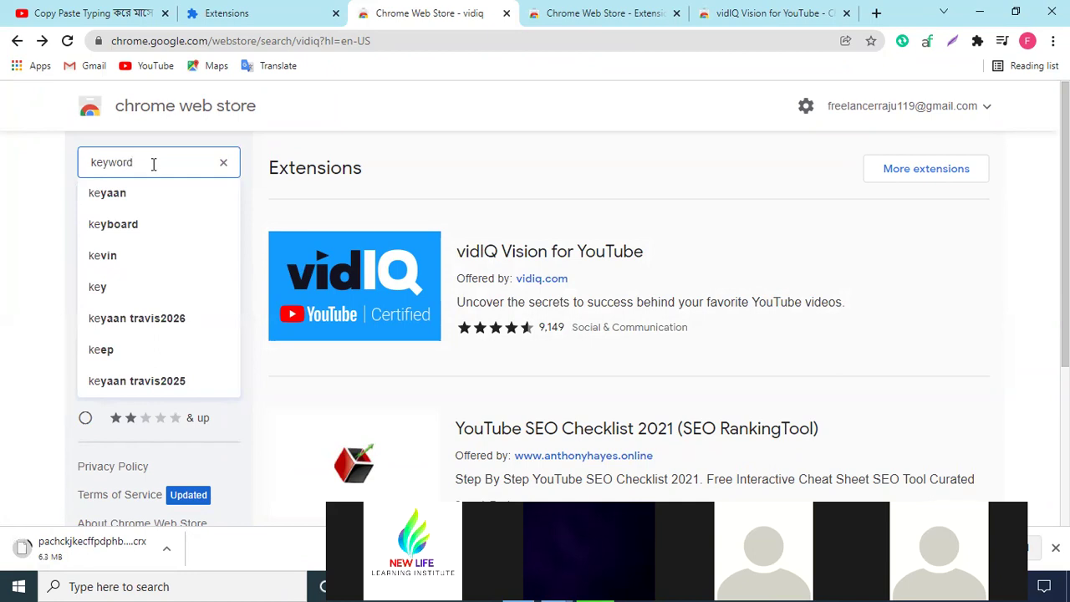
pyautogui.write('ord')
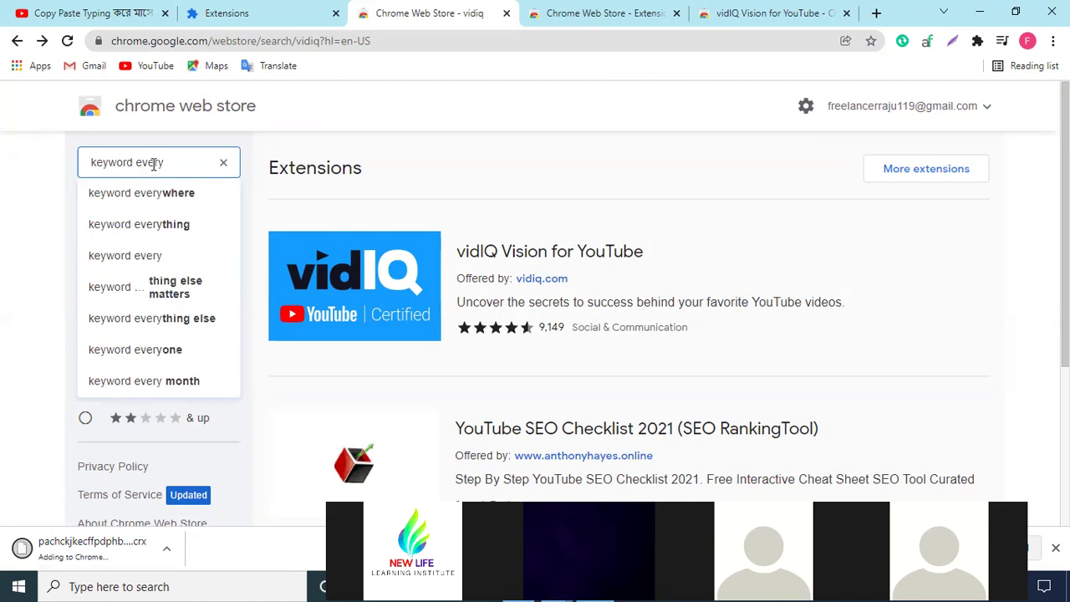
pyautogui.click(150, 202)
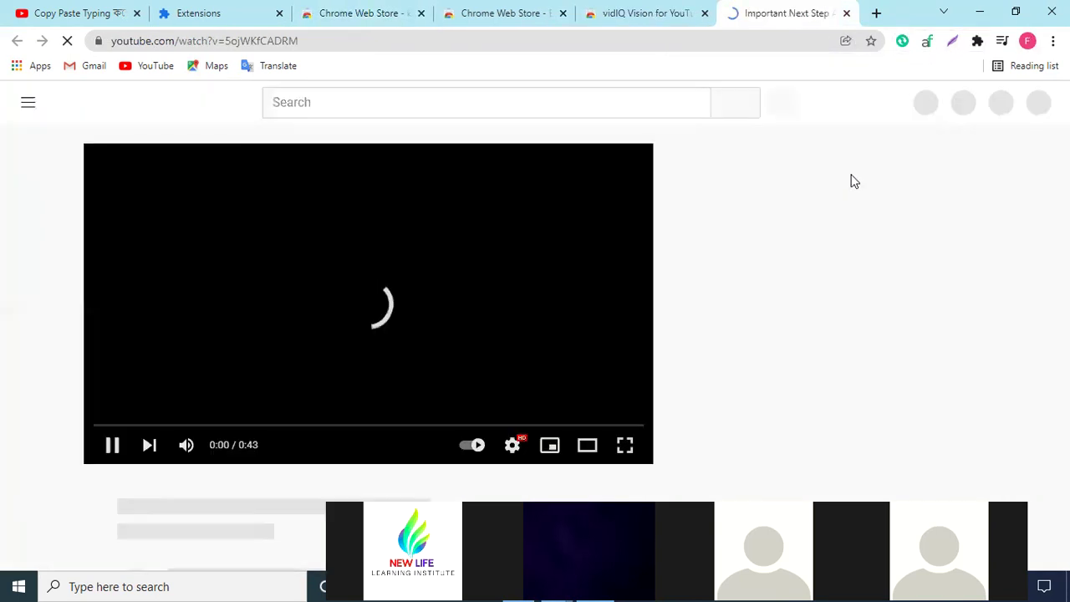
# Pause the vidIQ welcome video, then add the Keywords Everywhere - Keyword Tool extension to Chrome from the store search results.
pyautogui.click(115, 445)
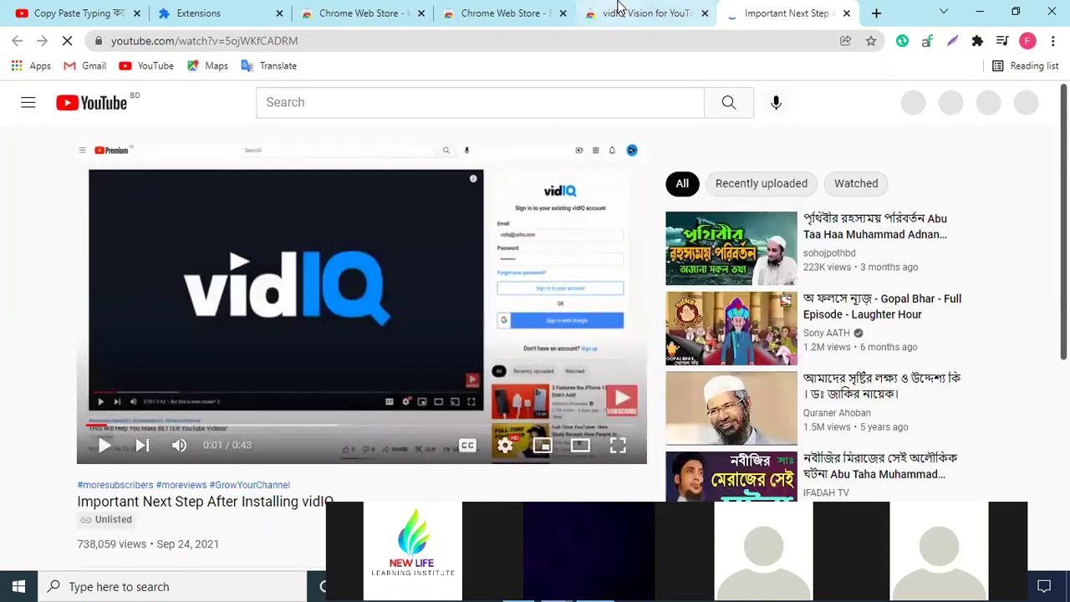
pyautogui.click(376, 13)
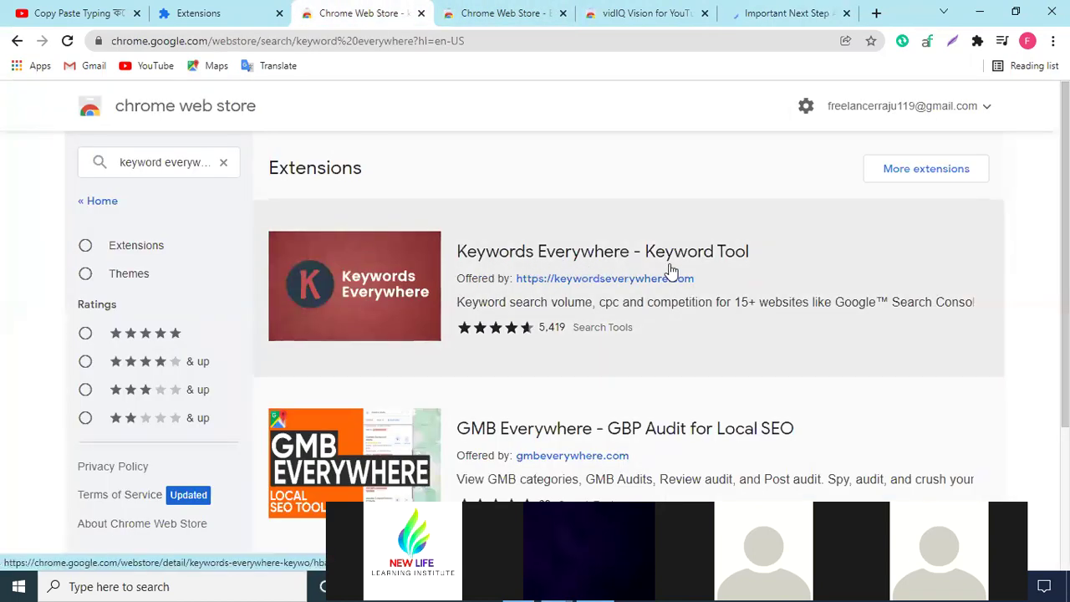
pyautogui.click(628, 270)
pyautogui.click(880, 223)
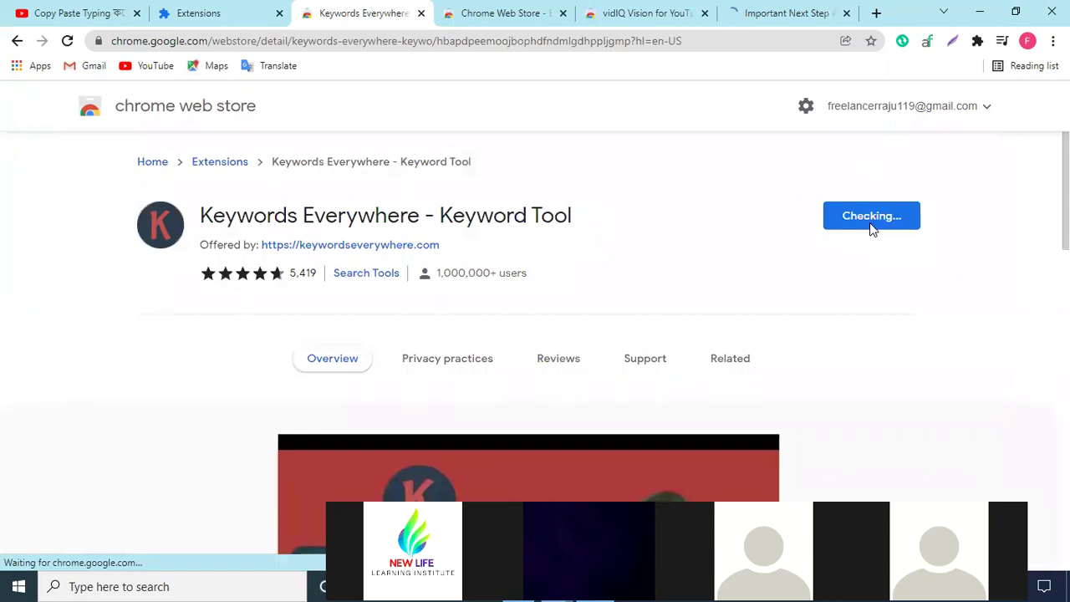
pyautogui.click(562, 172)
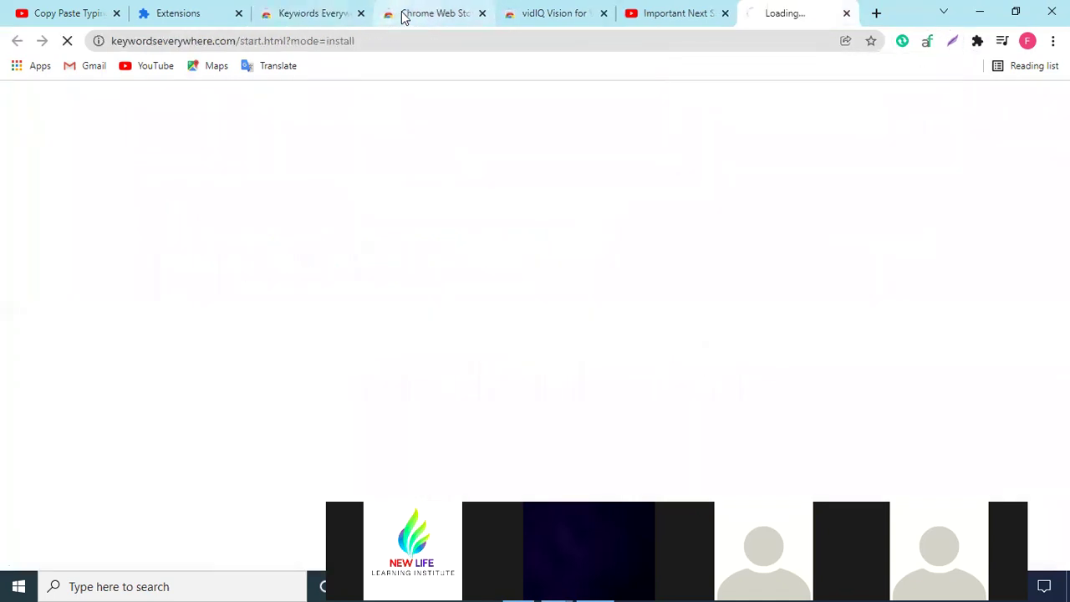
# Close the three Chrome Web Store tabs and the Keywords Everywhere start page.
pyautogui.click(364, 14)
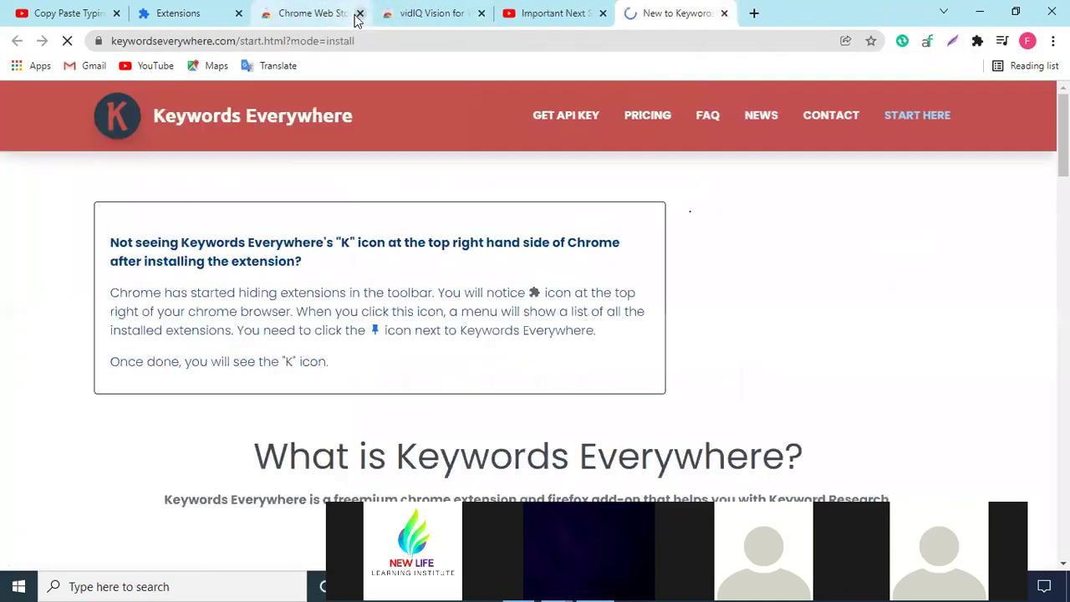
pyautogui.click(364, 15)
pyautogui.click(359, 14)
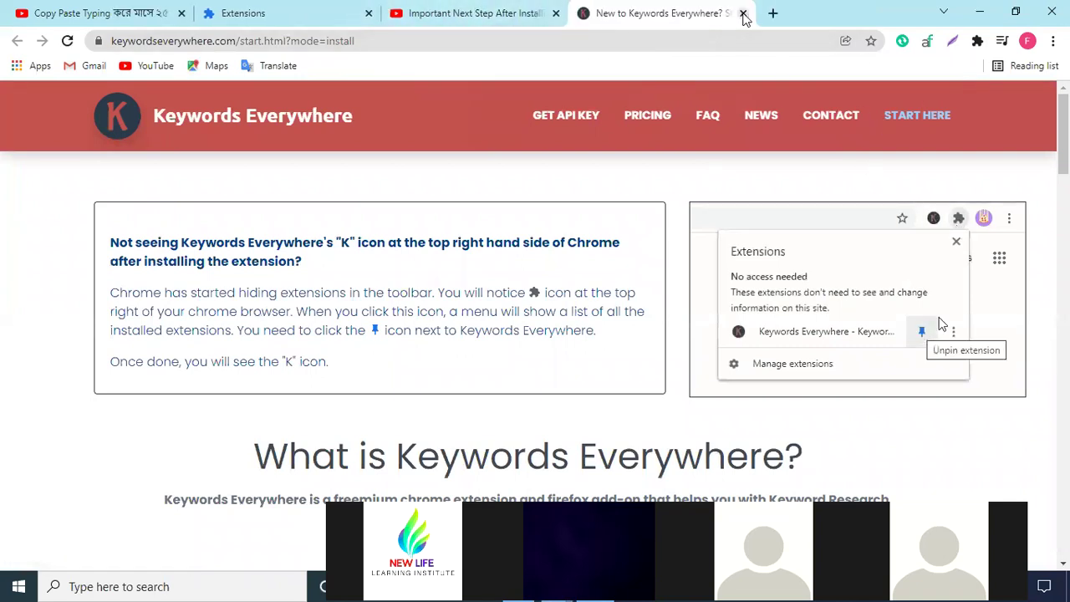
pyautogui.click(743, 14)
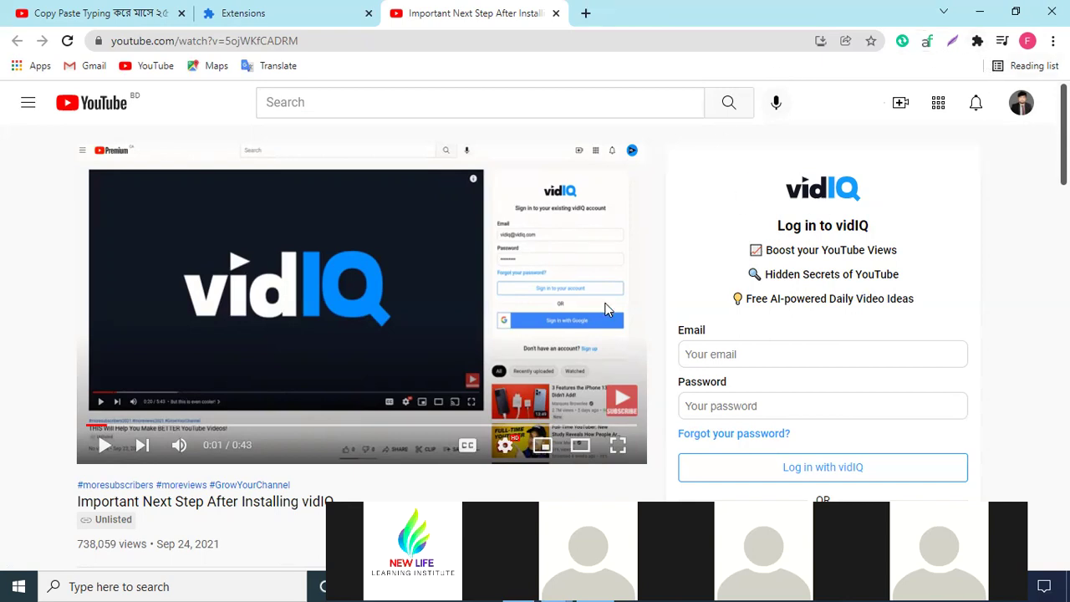
# Pin the Keywords Everywhere and vidIQ Vision for YouTube extensions to the Chrome toolbar.
pyautogui.click(978, 42)
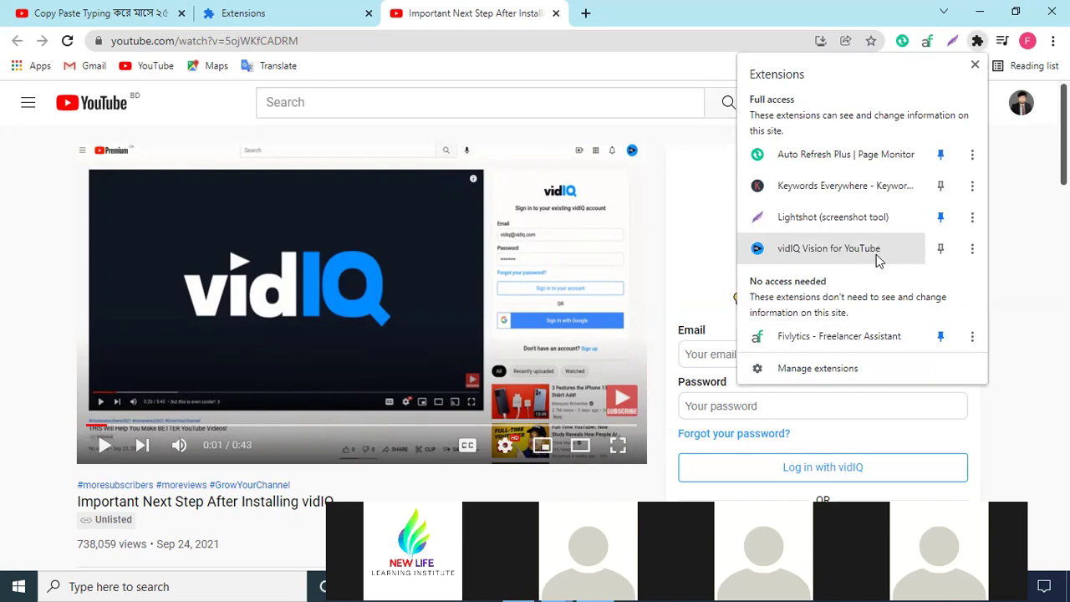
pyautogui.click(940, 185)
pyautogui.click(940, 249)
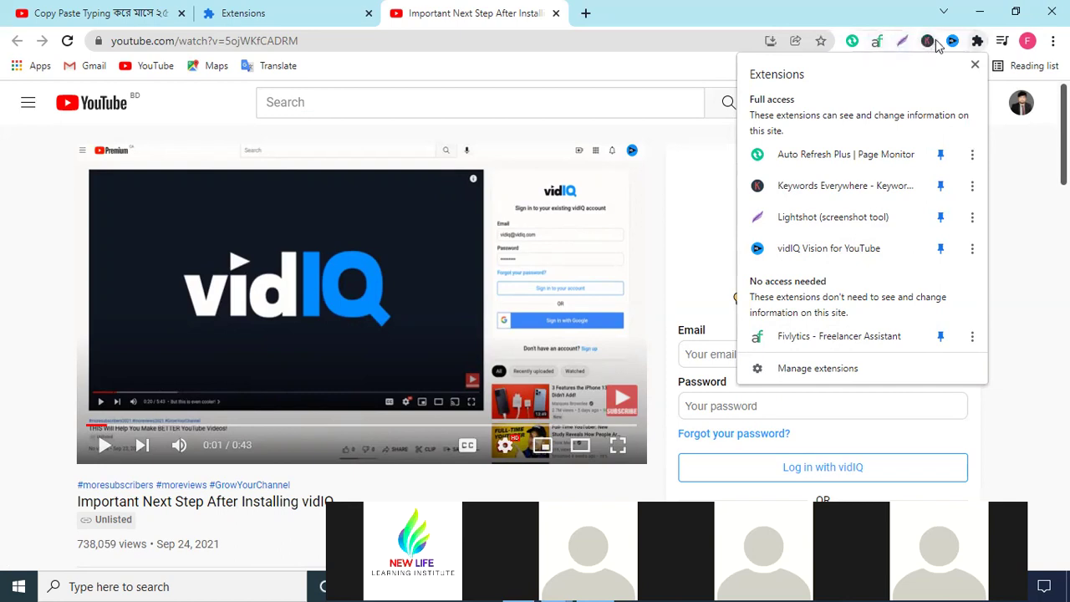
pyautogui.click(941, 248)
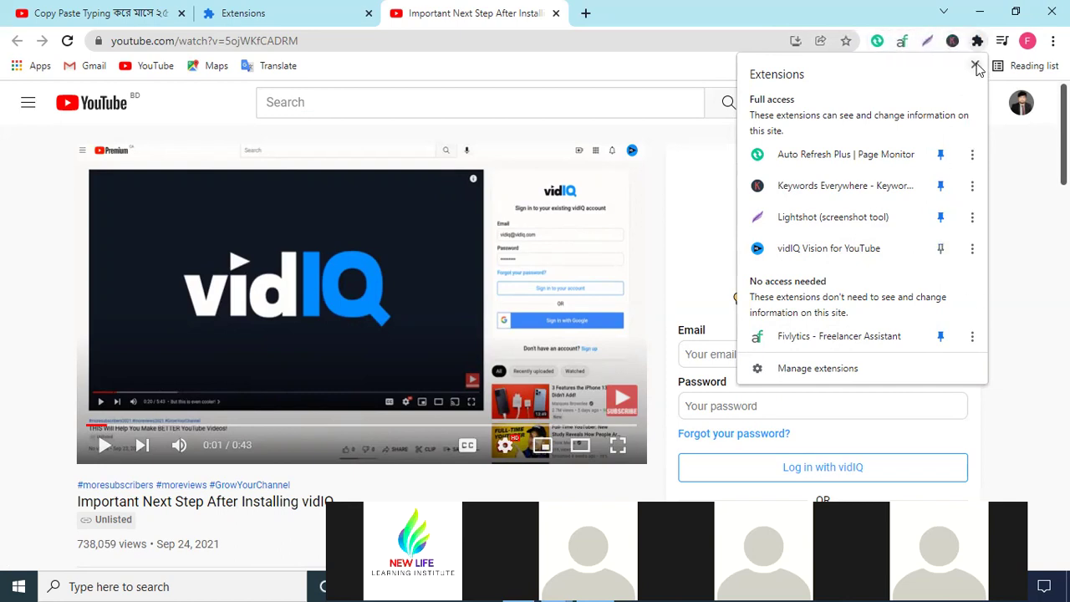
pyautogui.click(941, 249)
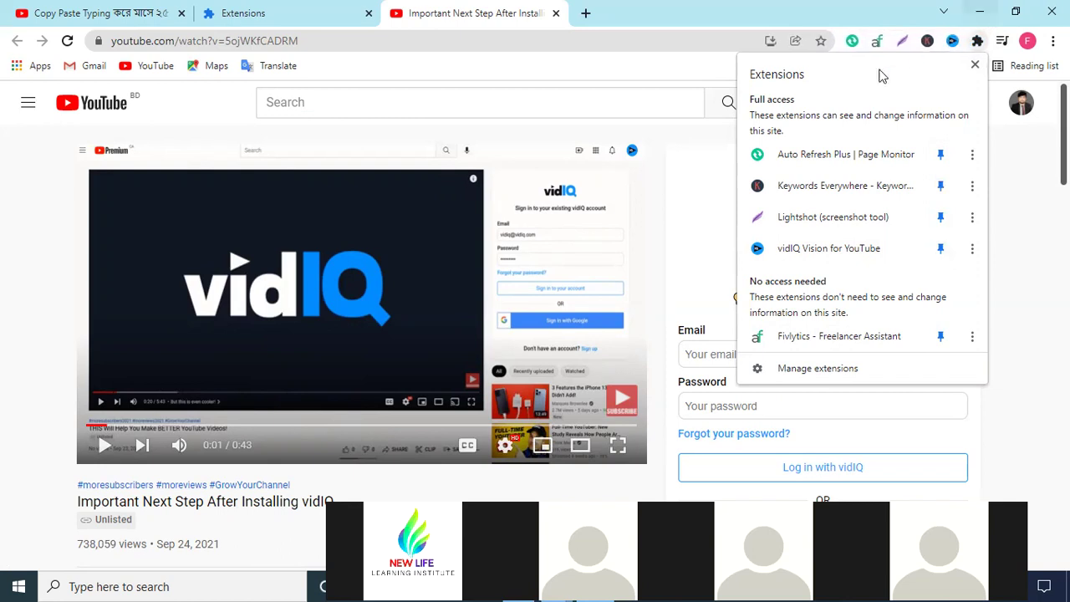
pyautogui.click(1033, 226)
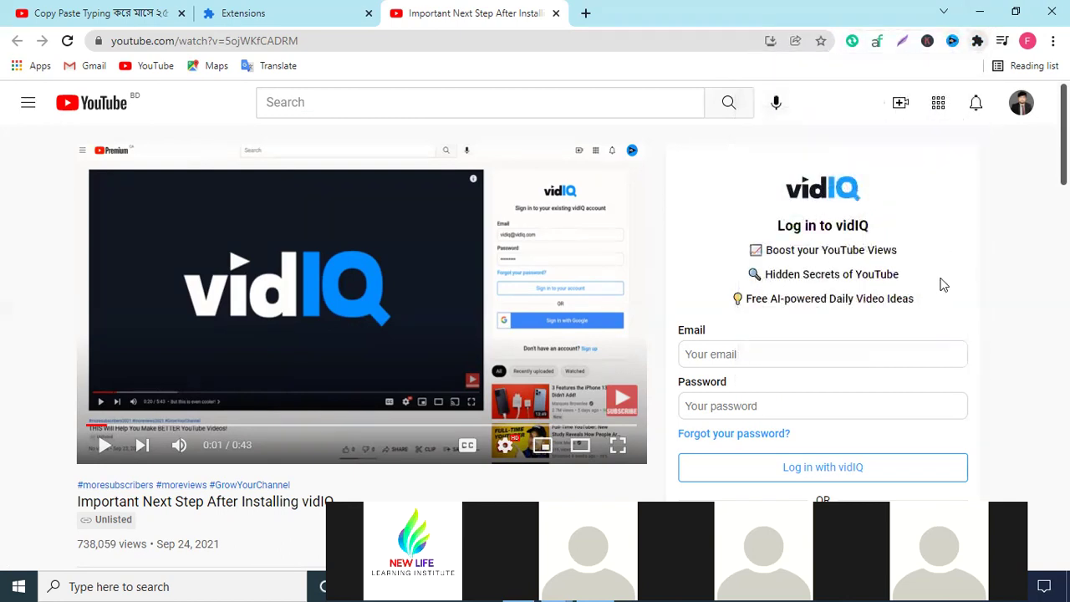
# Return to the Copy Paste Typing video on YouTube, reload its page and pause playback.
pyautogui.scroll(-3, 750, 273)
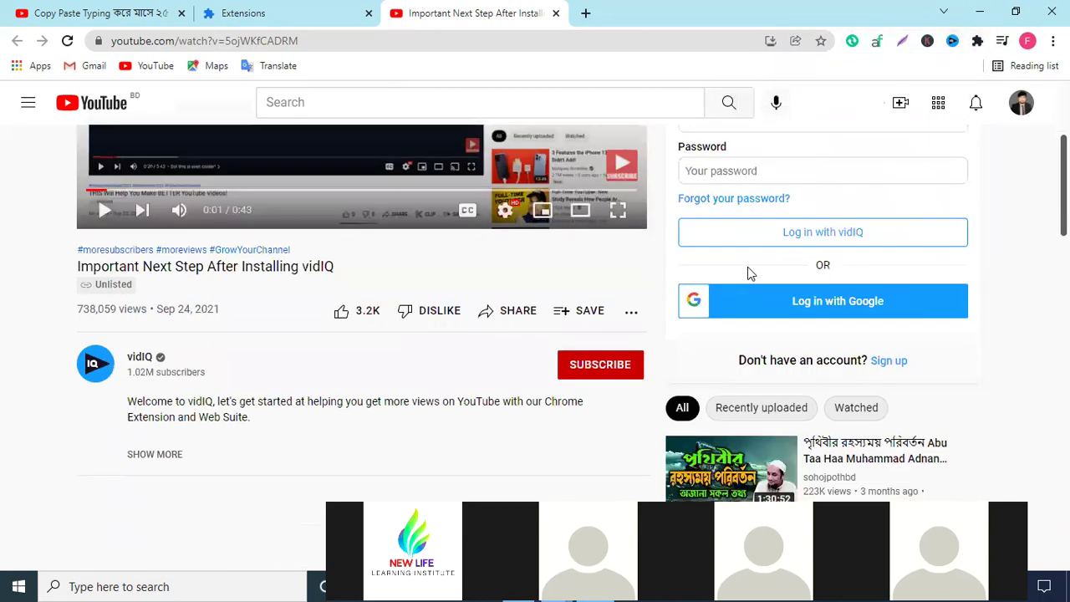
pyautogui.scroll(3, 739, 286)
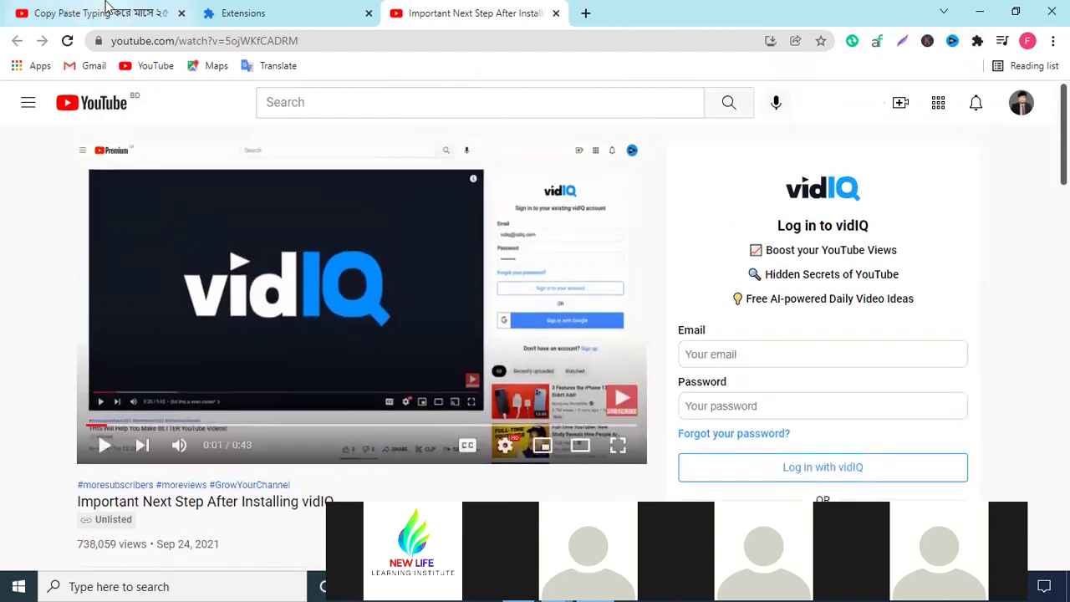
pyautogui.click(100, 13)
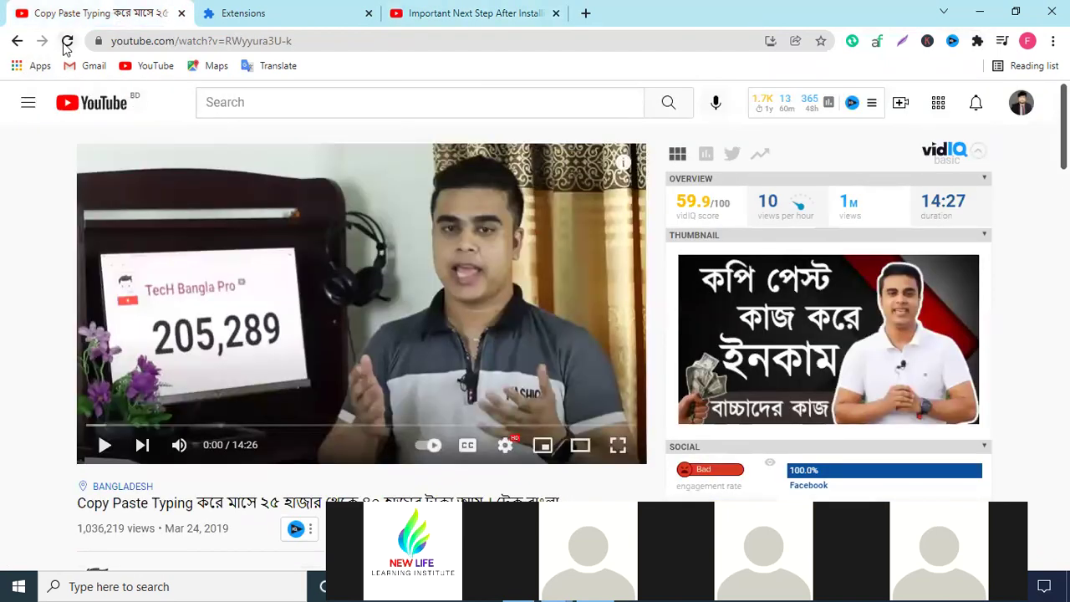
pyautogui.click(72, 44)
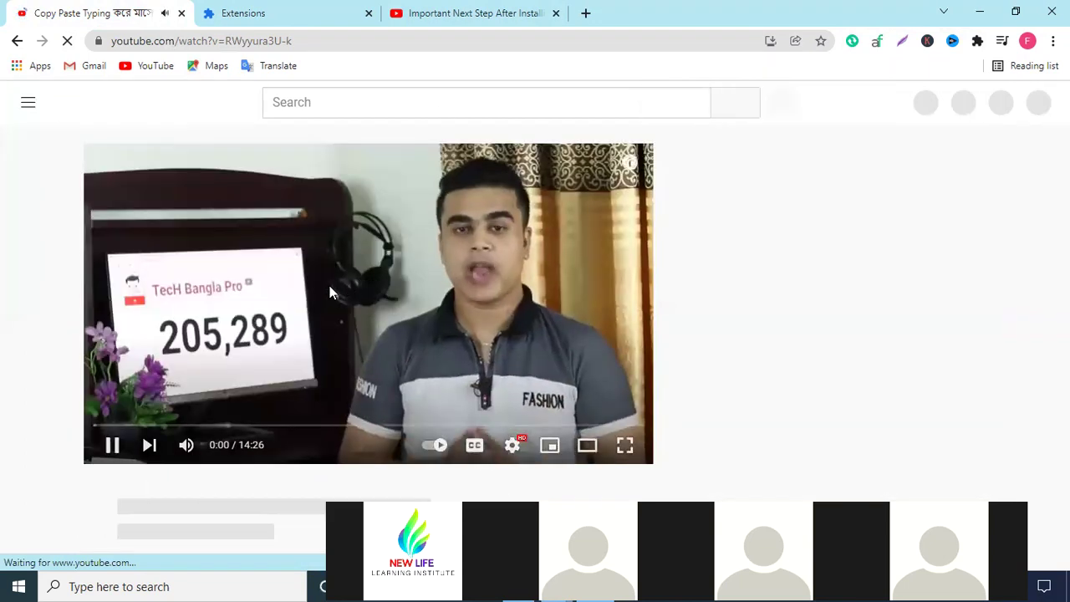
pyautogui.click(648, 277)
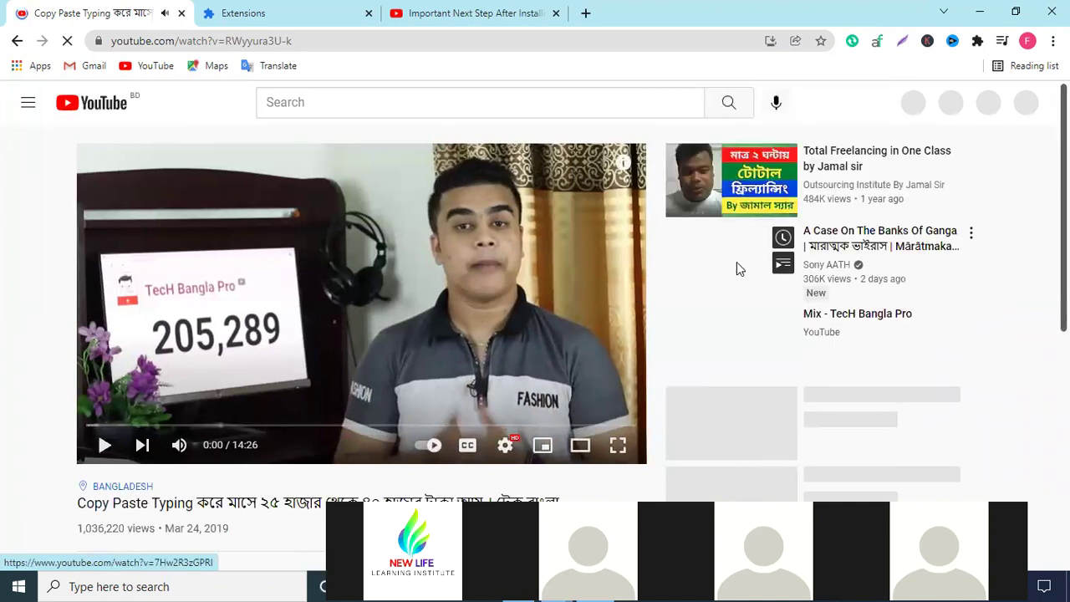
# Sign up for vidIQ with Google from the login form beside the video, choosing the Google account already used in the Chrome Web Store.
pyautogui.scroll(-2, 786, 245)
pyautogui.scroll(1, 778, 238)
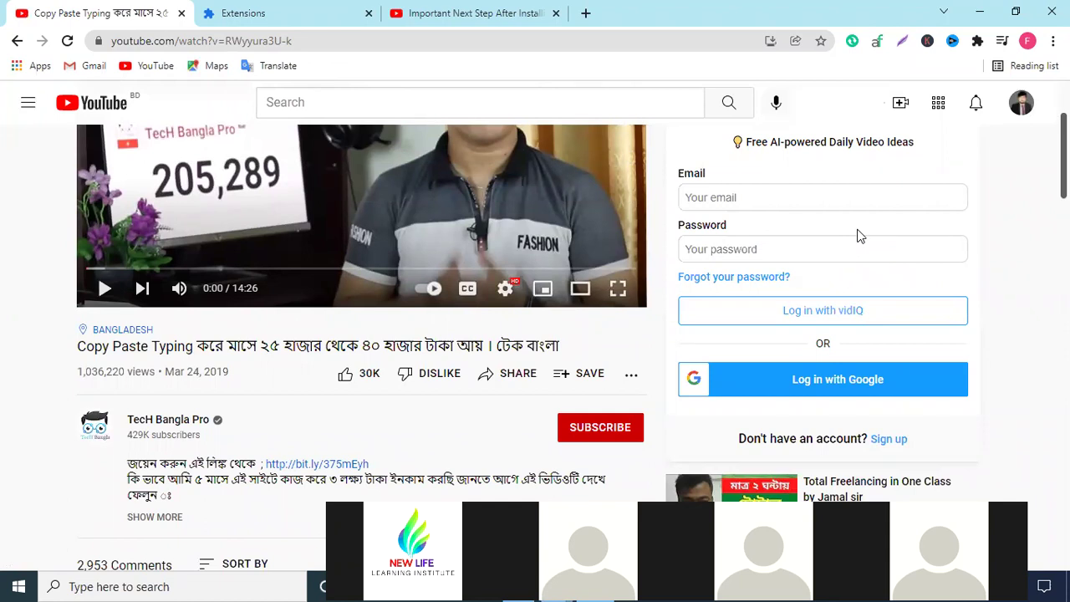
pyautogui.scroll(1, 857, 240)
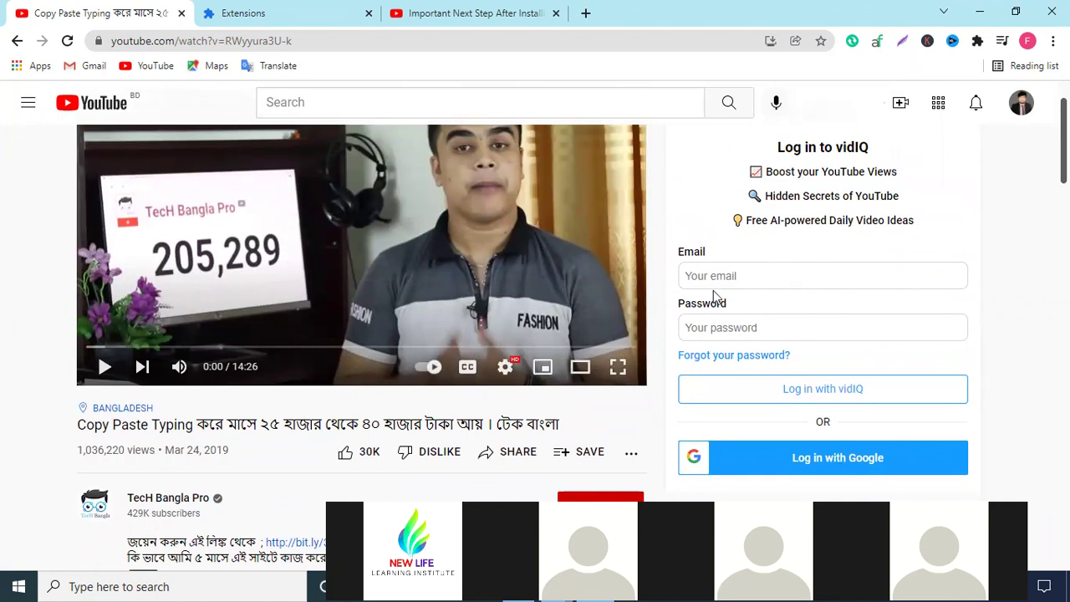
pyautogui.scroll(1, 748, 271)
pyautogui.scroll(-3, 828, 275)
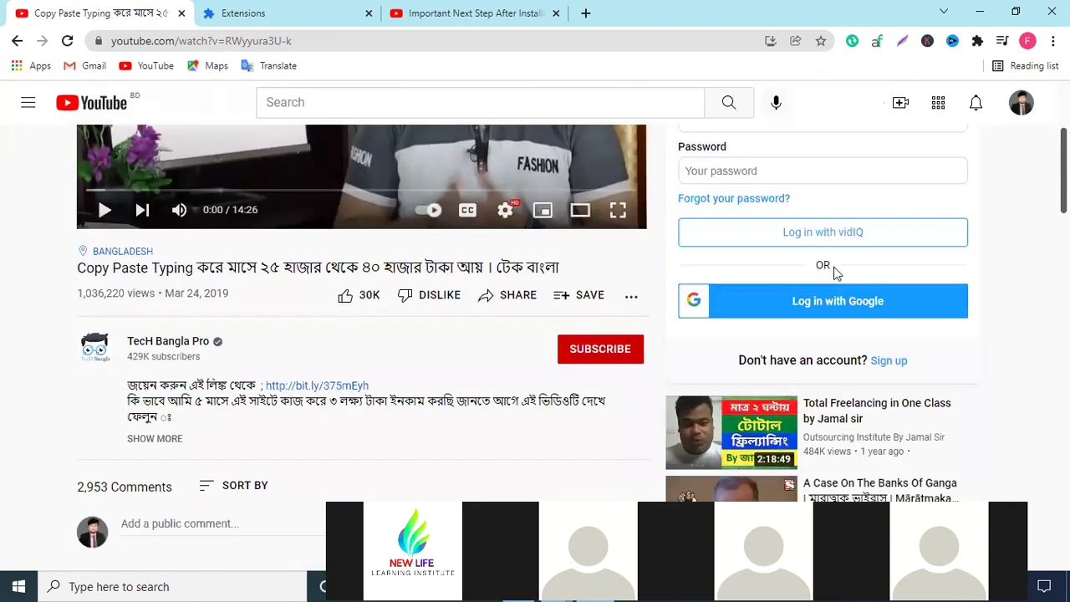
pyautogui.scroll(1, 836, 270)
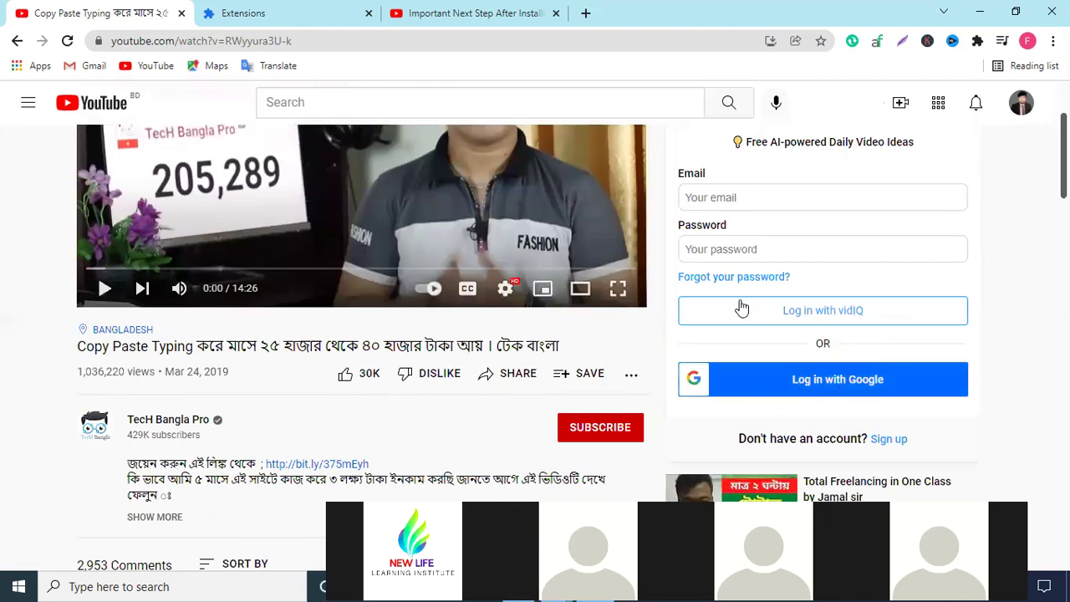
pyautogui.click(888, 440)
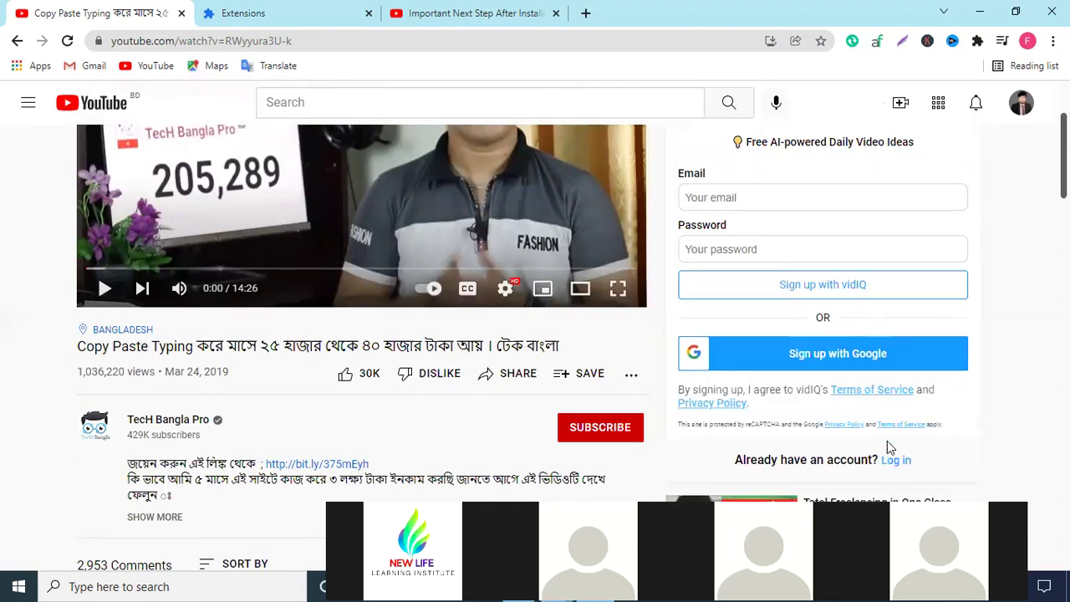
pyautogui.click(825, 359)
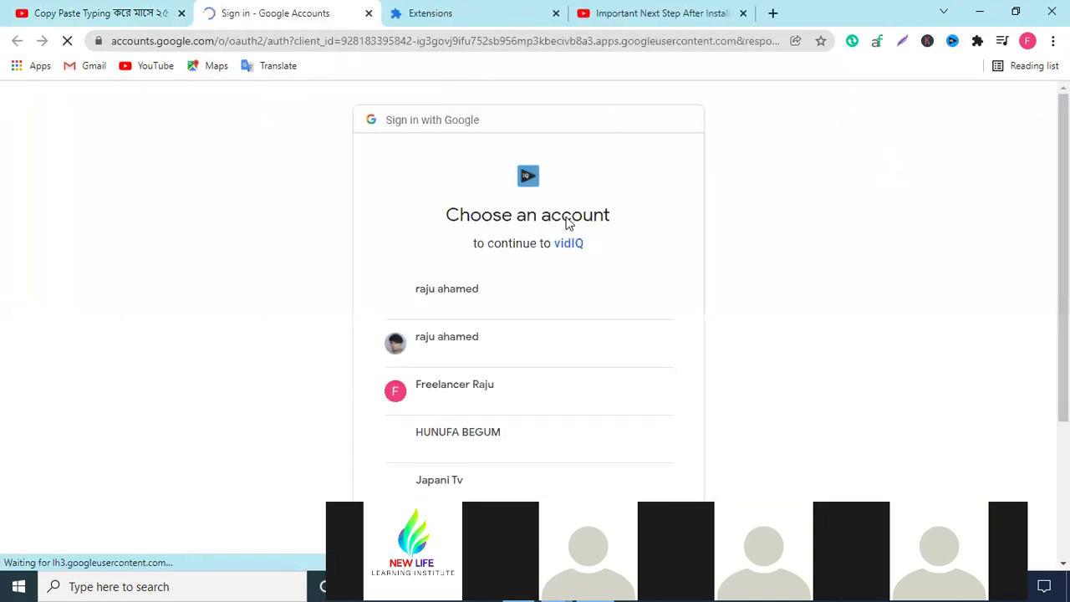
pyautogui.scroll(-1, 626, 311)
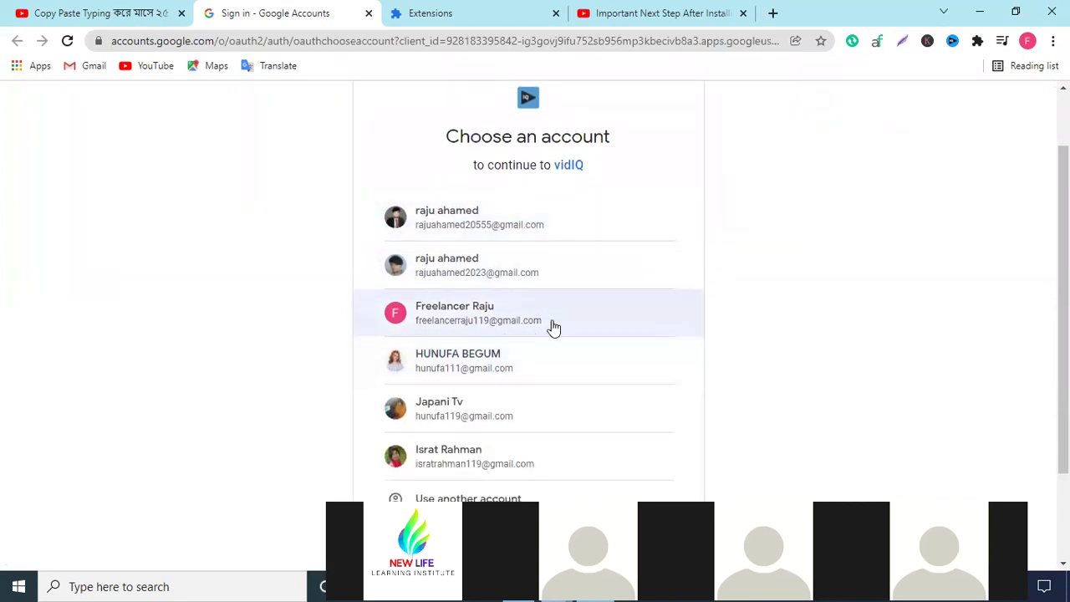
pyautogui.scroll(-2, 549, 330)
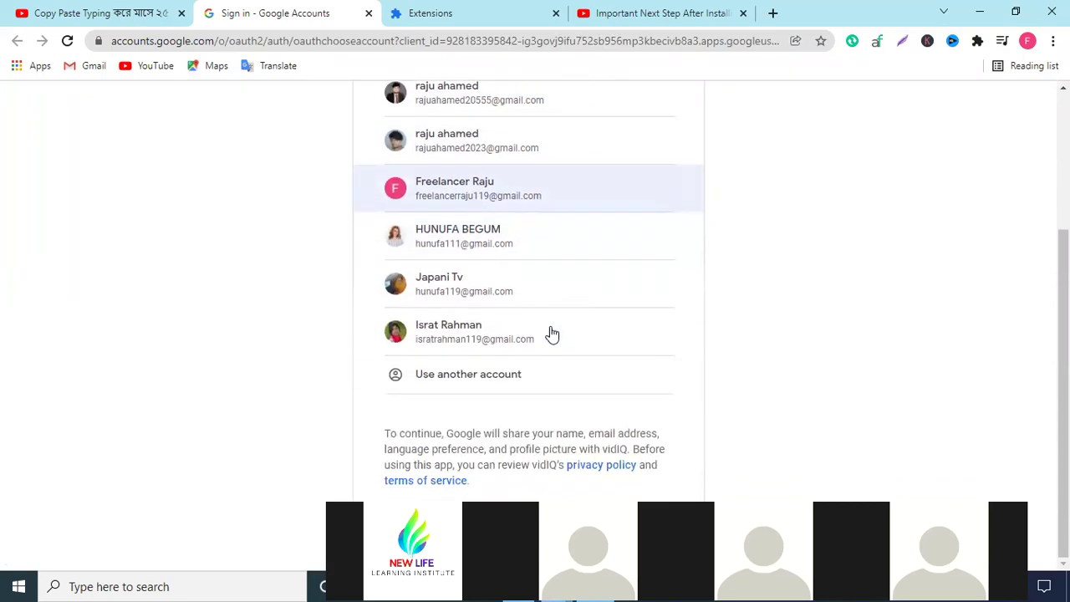
pyautogui.click(495, 209)
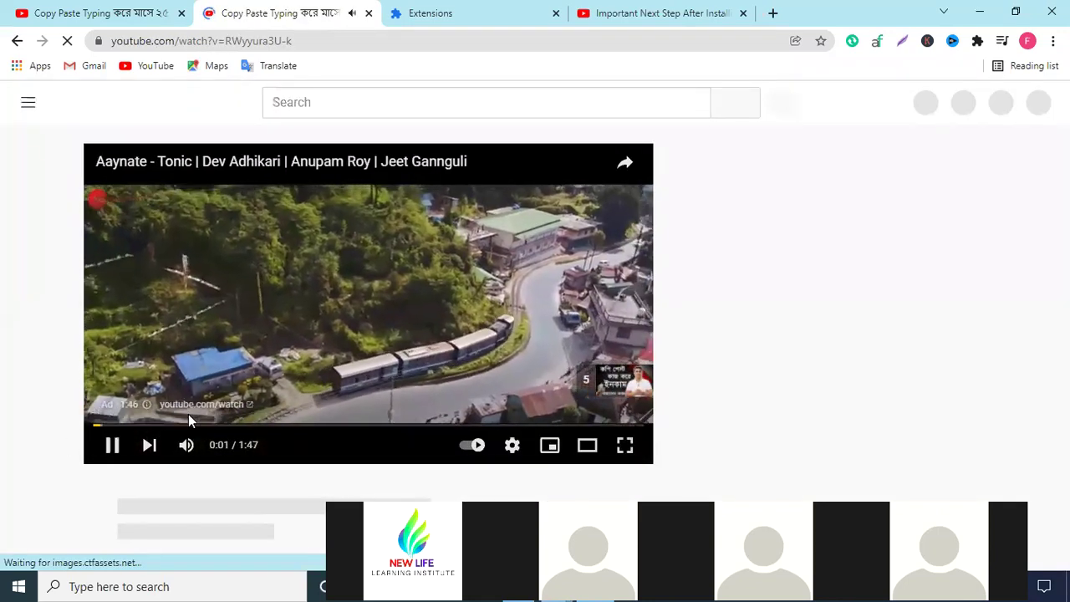
# Pause the ad on the reloaded video page and view the Optimization Score breakdown in the Keywords Everywhere Video Insights.
pyautogui.click(112, 445)
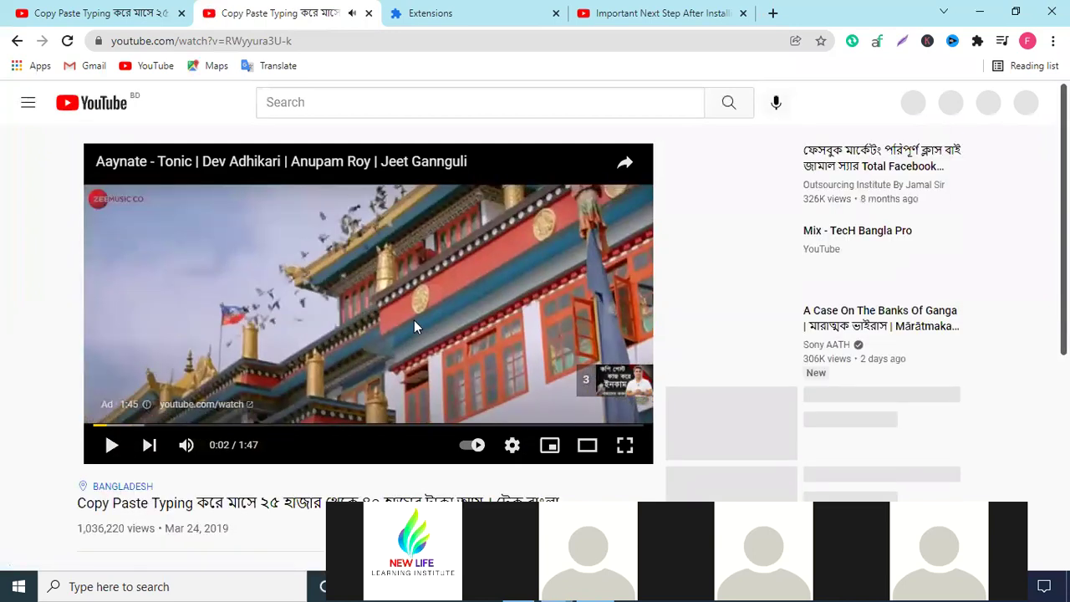
pyautogui.click(414, 326)
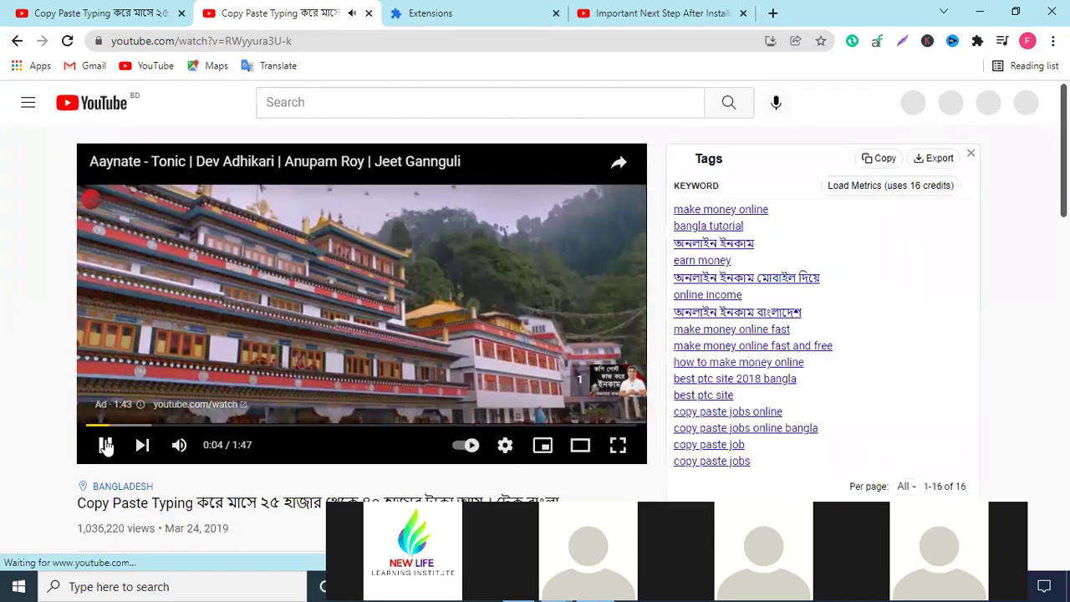
pyautogui.click(106, 445)
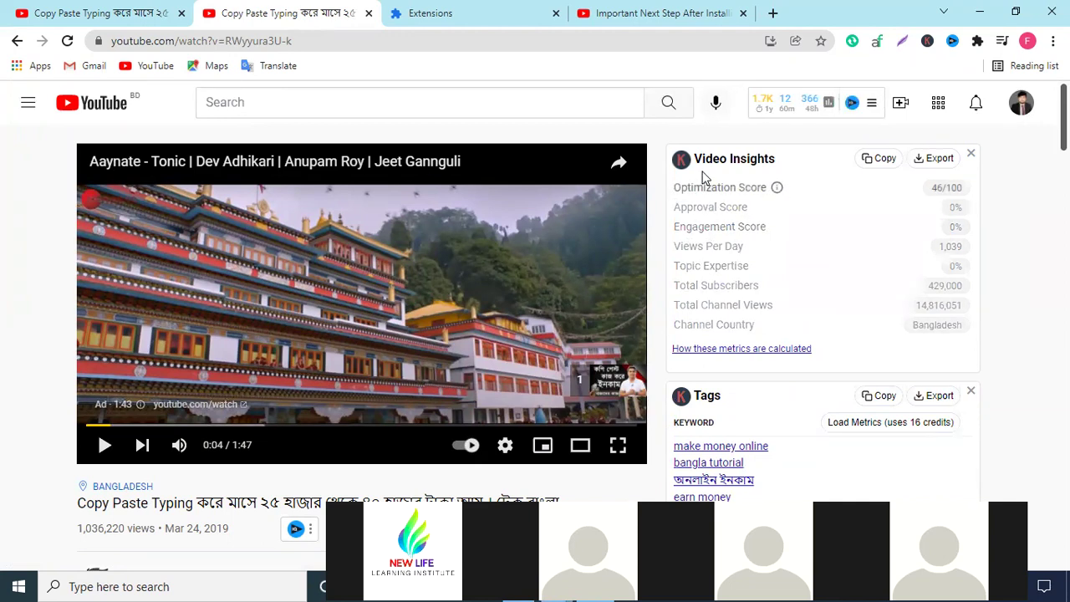
pyautogui.moveTo(741, 183)
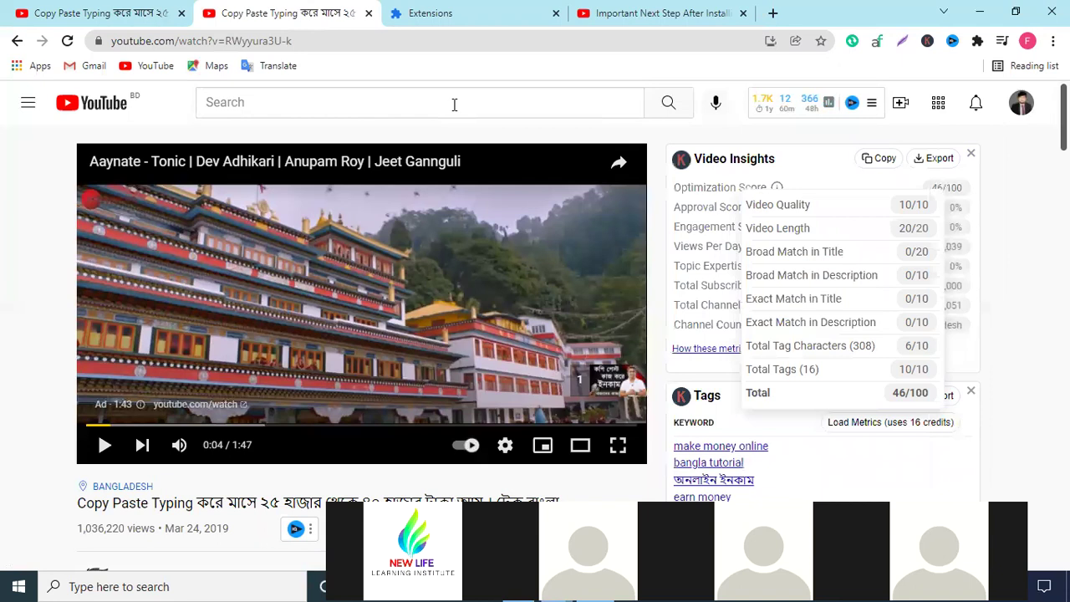
# Check the installed Chrome extensions and their site access, then glance over the Copy Paste Typing video page.
pyautogui.click(977, 41)
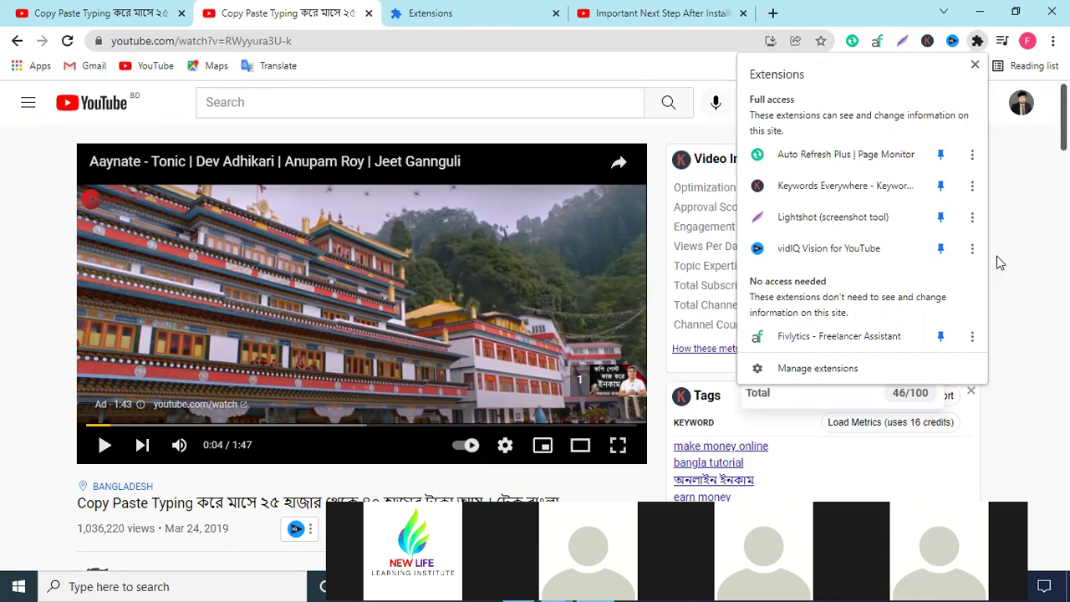
pyautogui.click(999, 227)
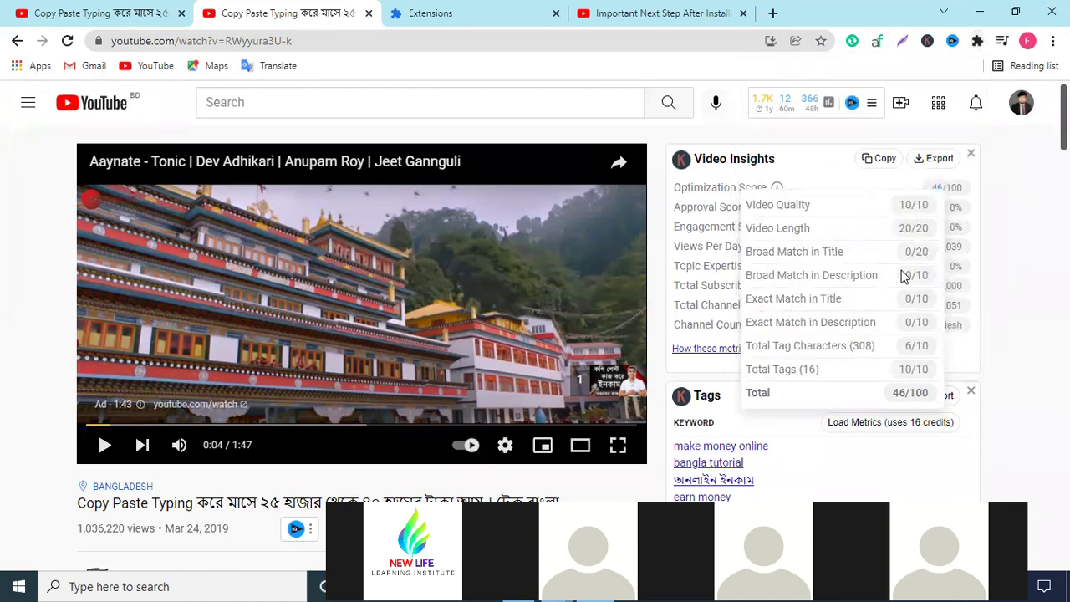
pyautogui.scroll(-4, 900, 268)
pyautogui.scroll(4, 898, 262)
pyautogui.scroll(-10, 899, 259)
pyautogui.scroll(10, 899, 256)
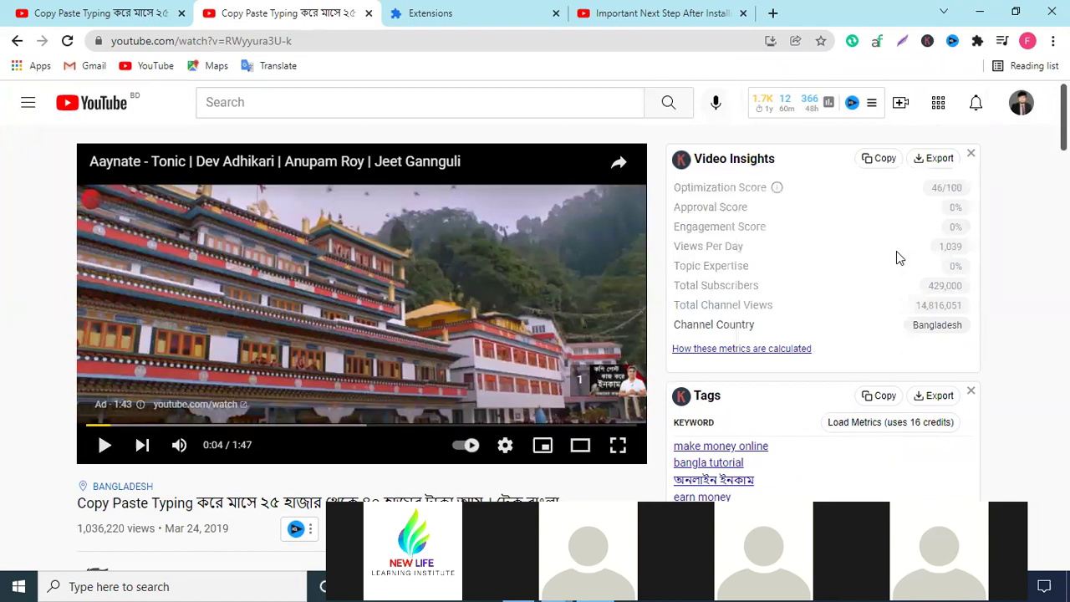
# Return to the first Copy Paste Typing video page and sign up for vidIQ with Google, choosing the account that matches the Chrome profile.
pyautogui.click(87, 10)
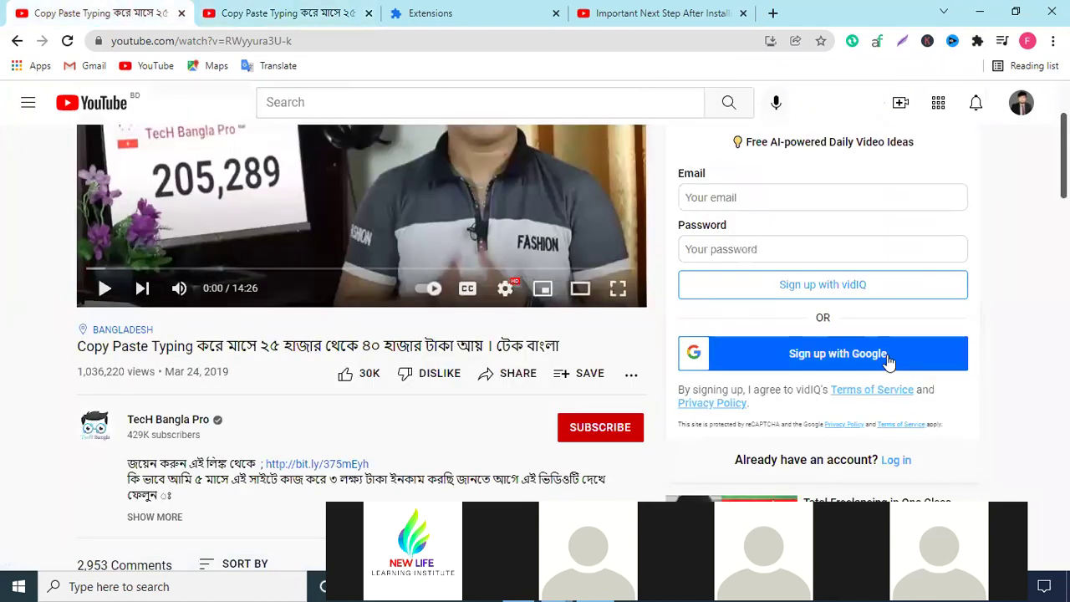
pyautogui.scroll(-2, 869, 335)
pyautogui.click(829, 286)
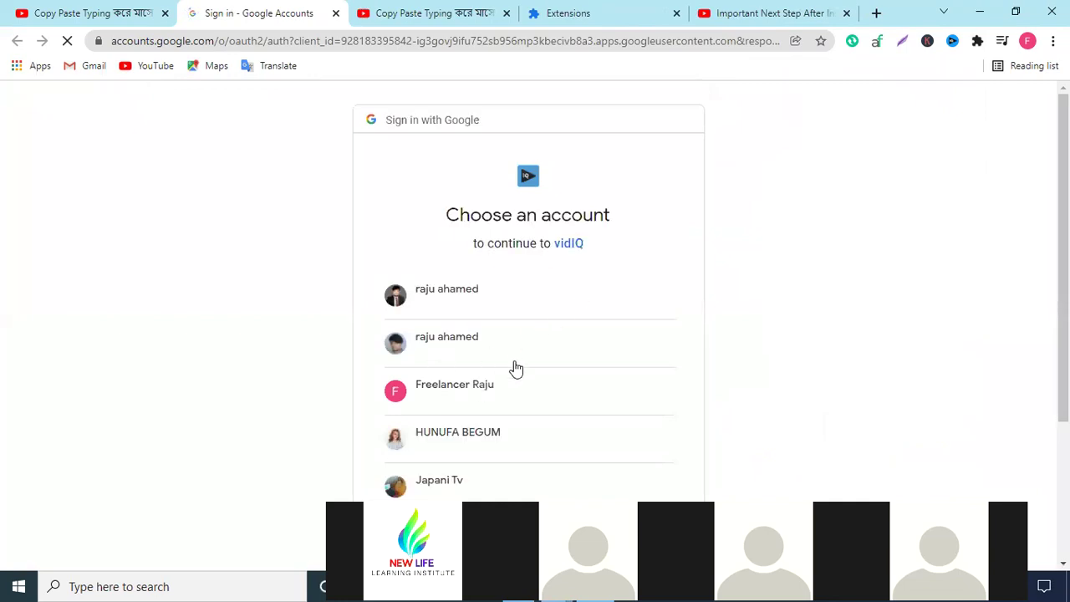
pyautogui.click(477, 401)
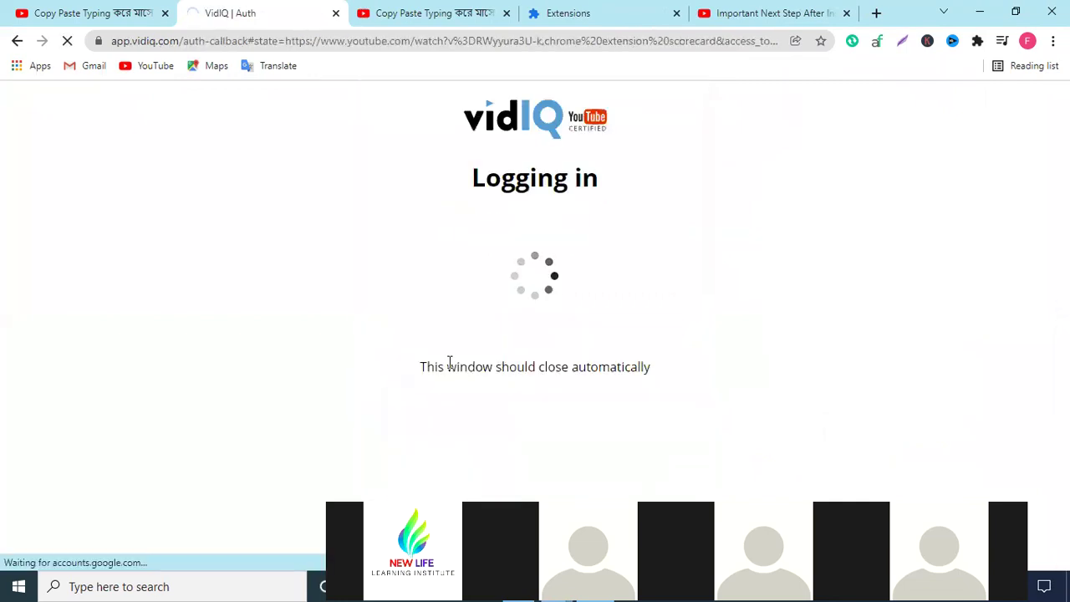
pyautogui.click(164, 13)
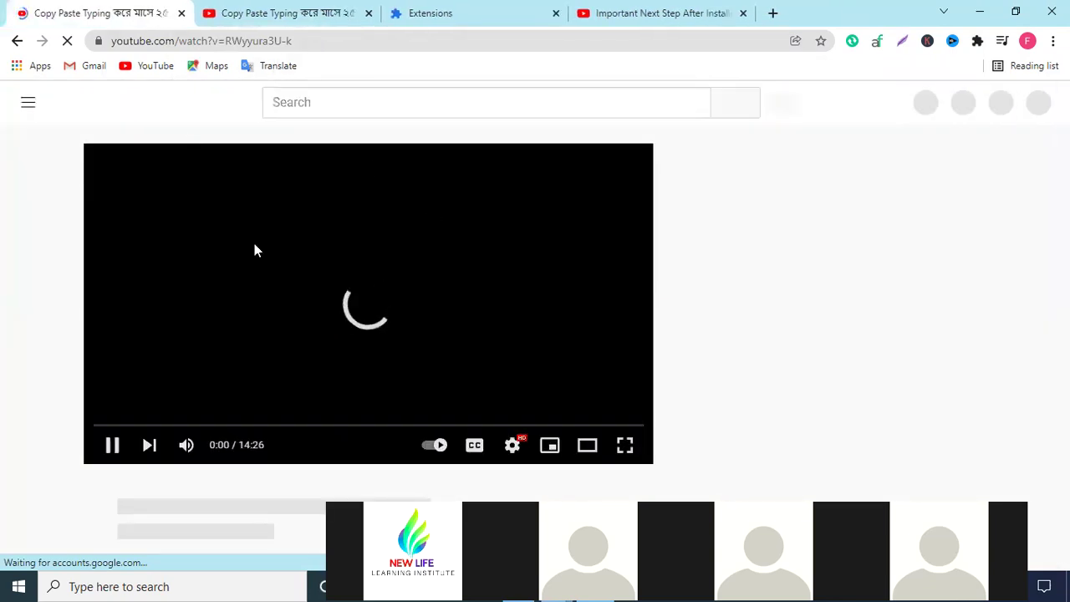
# Mute the reloaded Copy Paste Typing video.
pyautogui.click(255, 249)
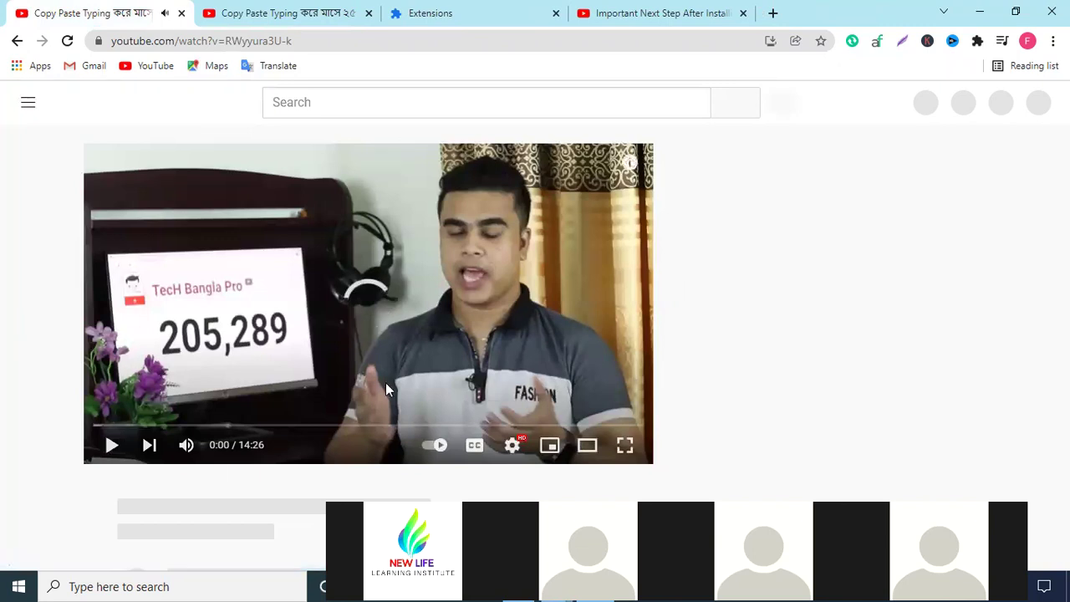
pyautogui.click(185, 445)
pyautogui.scroll(-4, 828, 286)
pyautogui.scroll(4, 832, 287)
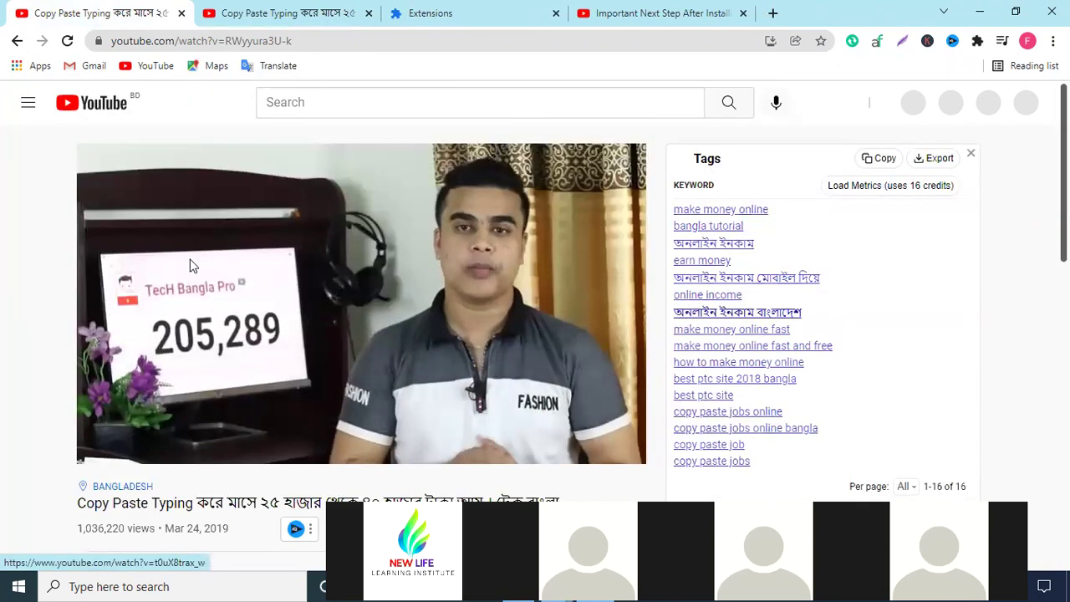
# Examine the Overview, Thumbnail, Social, SEO and Channel sections of the vidIQ scorecard beside the video.
pyautogui.scroll(-3, 777, 311)
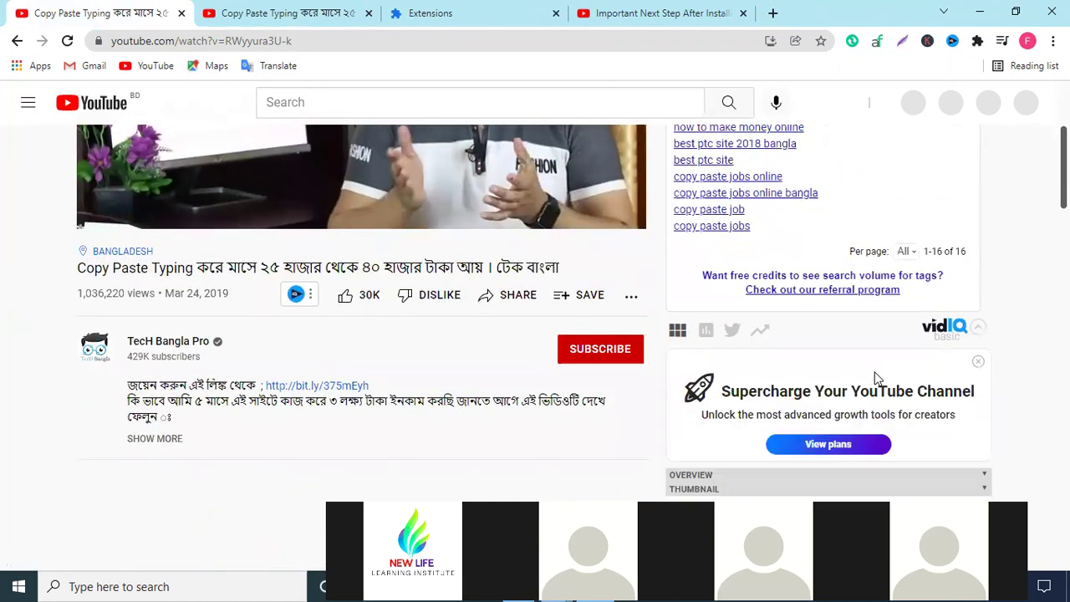
pyautogui.scroll(-4, 899, 345)
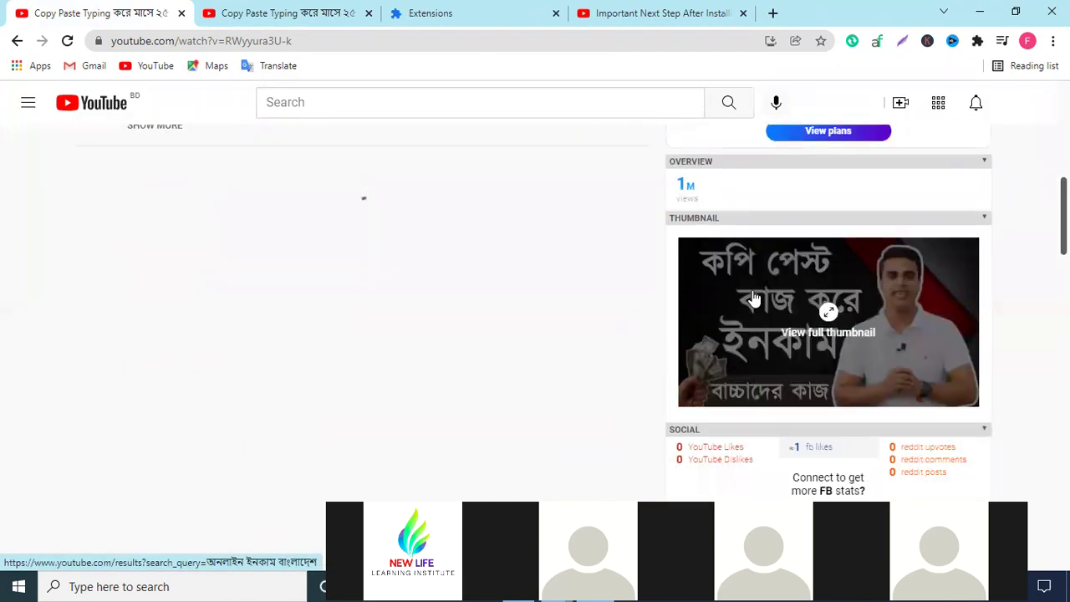
pyautogui.scroll(-5, 808, 293)
pyautogui.scroll(2, 831, 285)
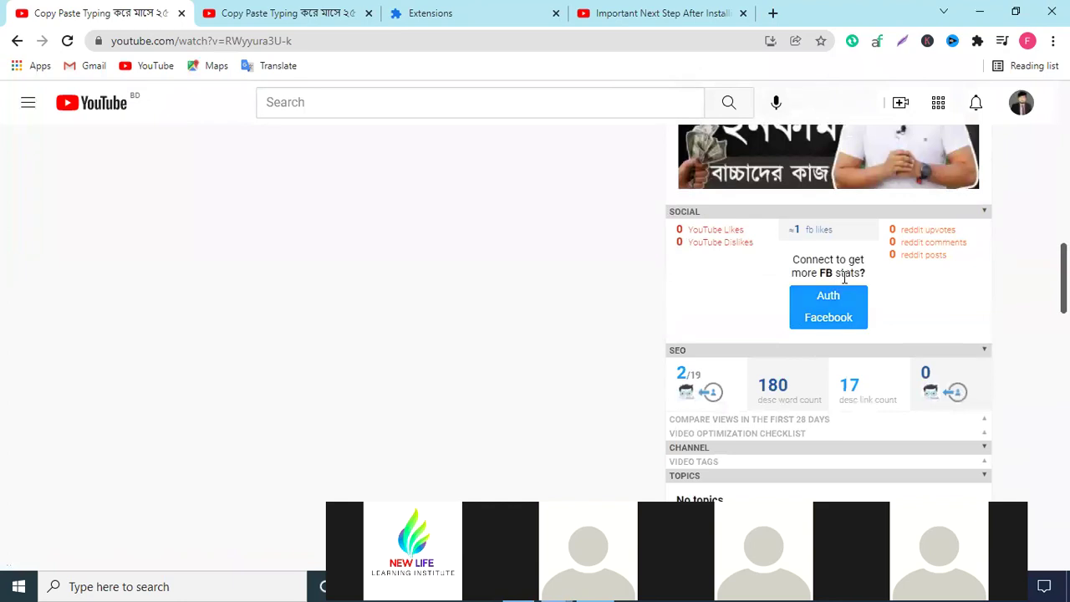
pyautogui.scroll(6, 852, 282)
pyautogui.scroll(-9, 866, 283)
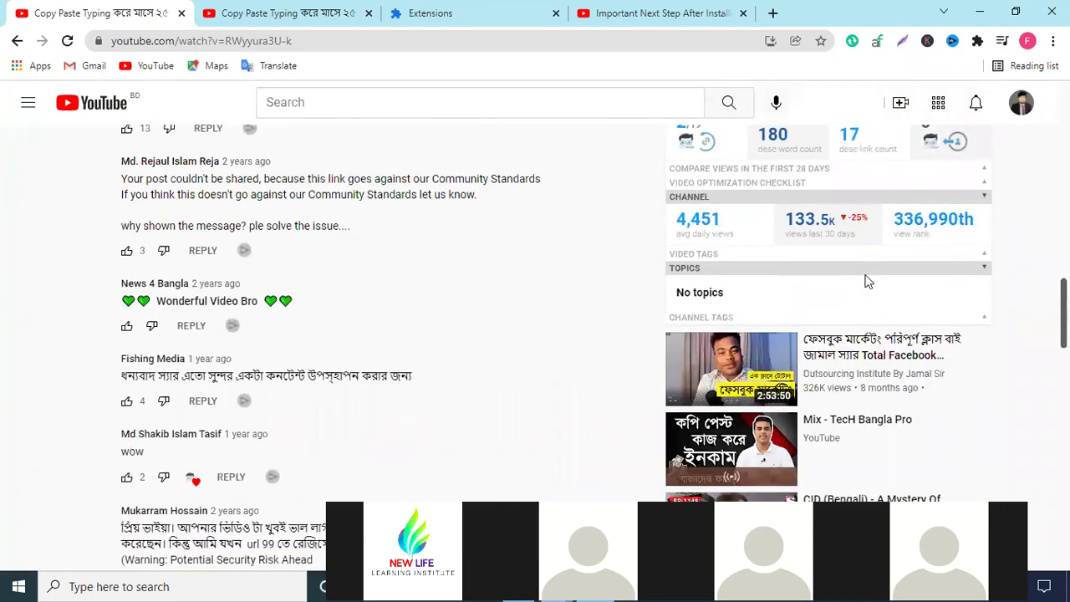
pyautogui.scroll(7, 828, 277)
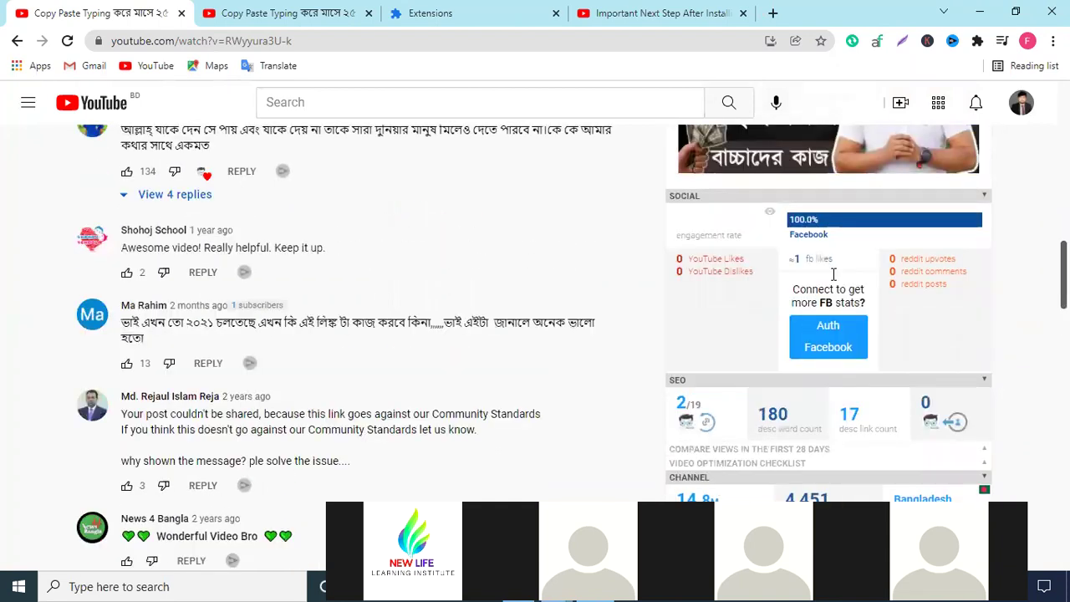
pyautogui.scroll(3, 831, 274)
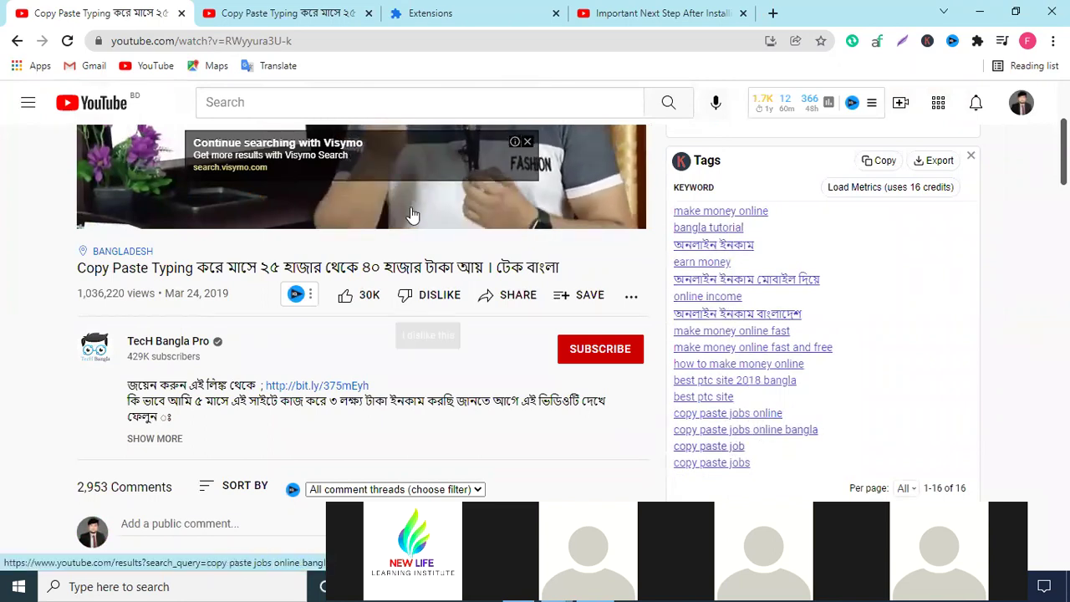
pyautogui.scroll(-10, 1000, 243)
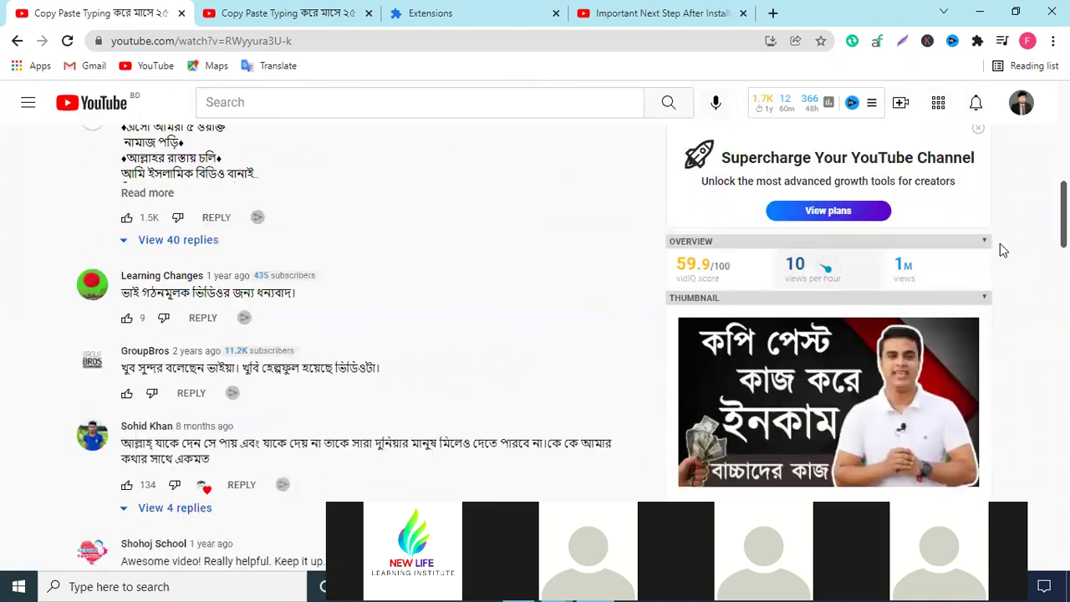
pyautogui.scroll(-3, 996, 235)
pyautogui.scroll(3, 996, 233)
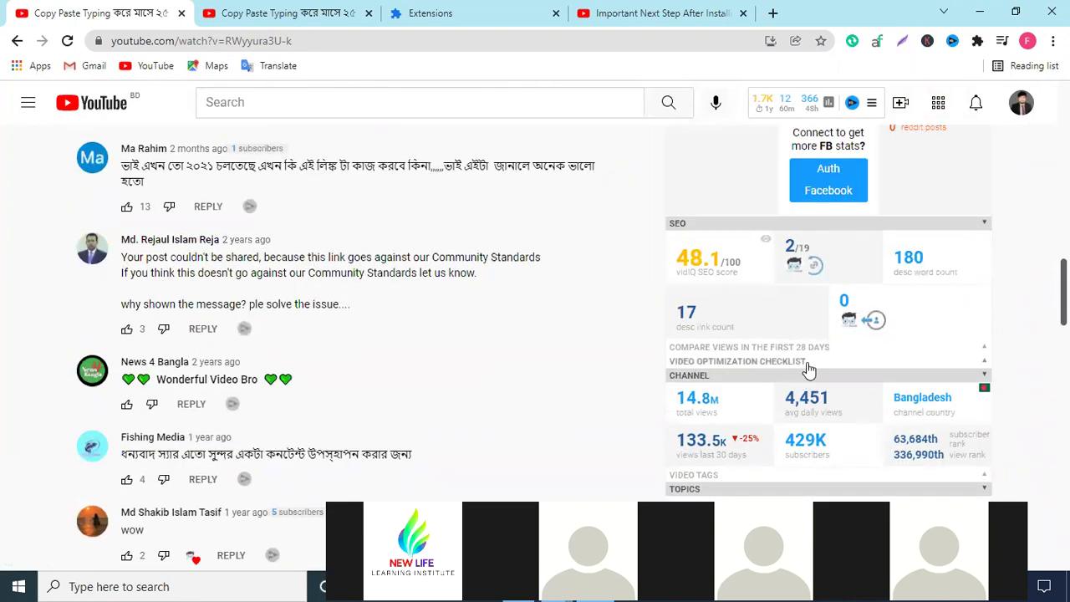
pyautogui.scroll(2, 807, 368)
pyautogui.scroll(10, 809, 367)
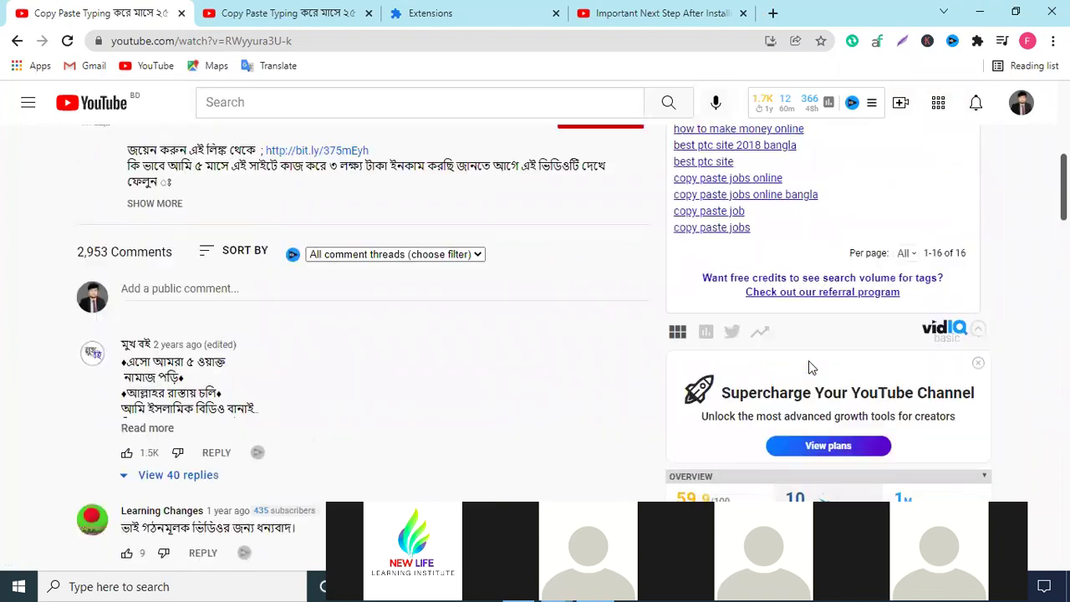
pyautogui.scroll(-10, 831, 339)
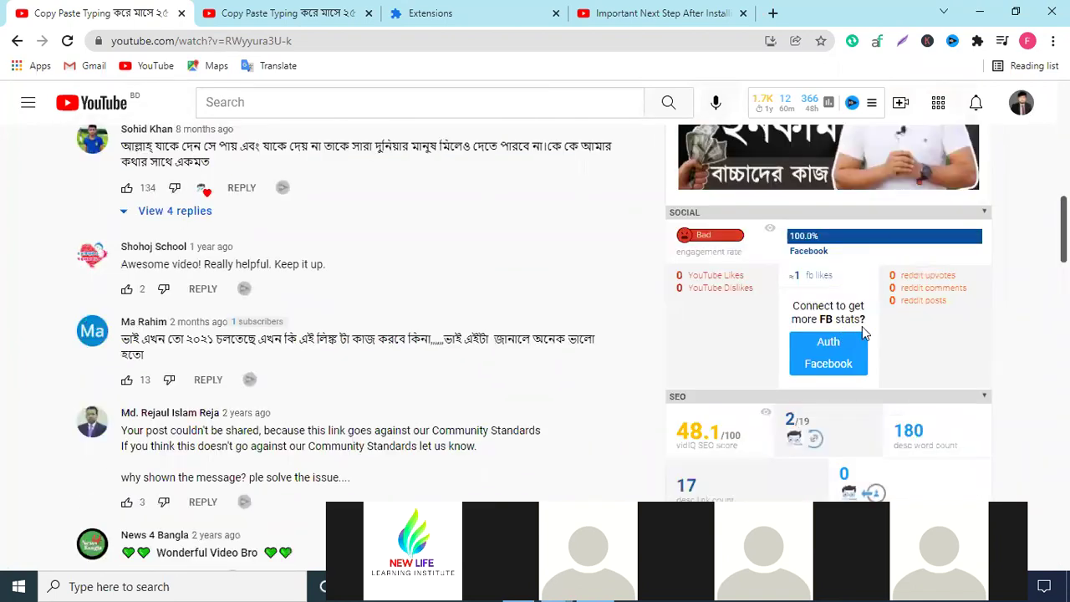
# Expand the Compare Views in the First 28 Days and Video Optimization Checklist sections of the vidIQ scorecard.
pyautogui.scroll(-5, 872, 332)
pyautogui.scroll(3, 912, 308)
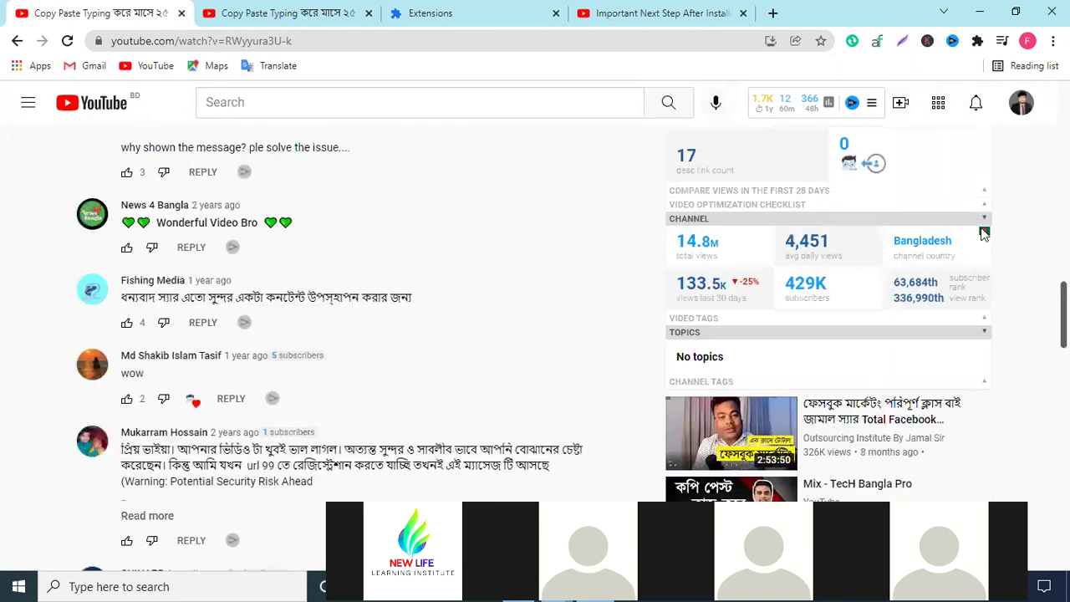
pyautogui.click(984, 206)
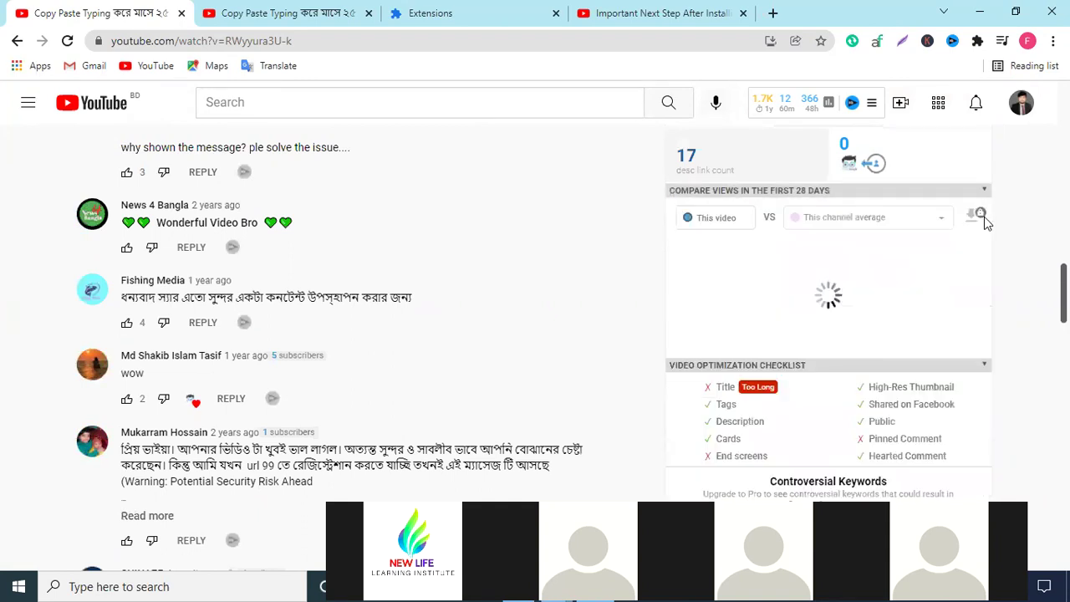
pyautogui.scroll(-2, 995, 205)
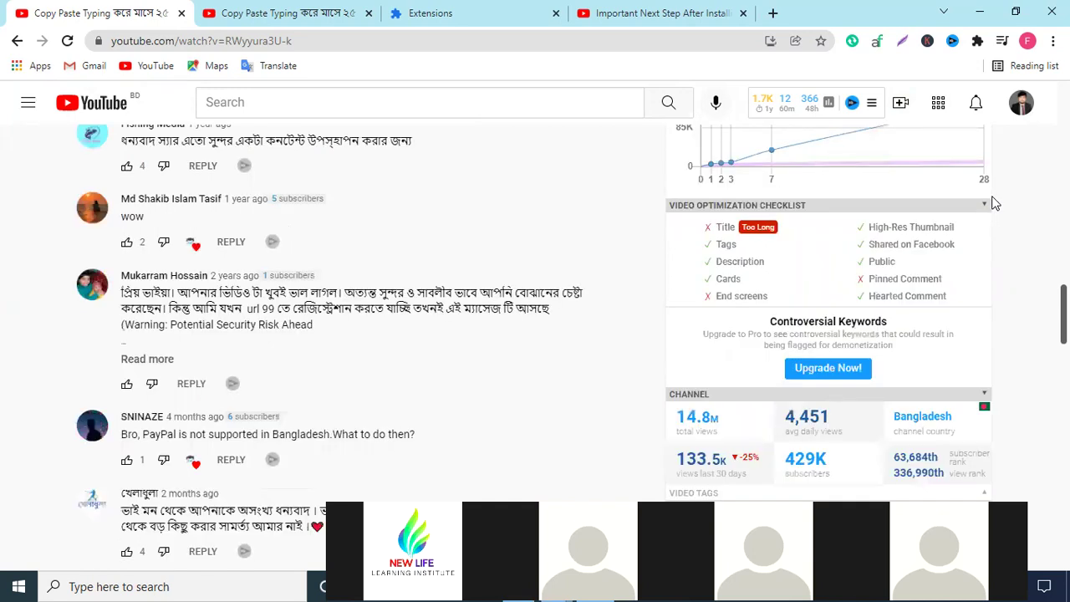
pyautogui.scroll(-3, 994, 202)
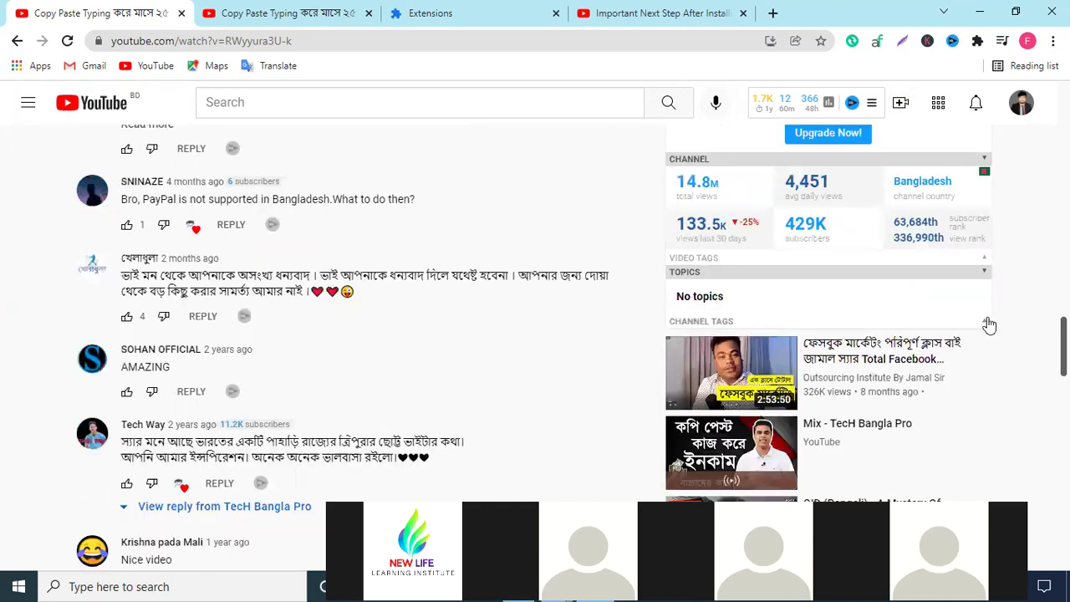
# Expand the Channel Tags and Video Tags sections of the vidIQ scorecard and collapse Topics.
pyautogui.click(987, 322)
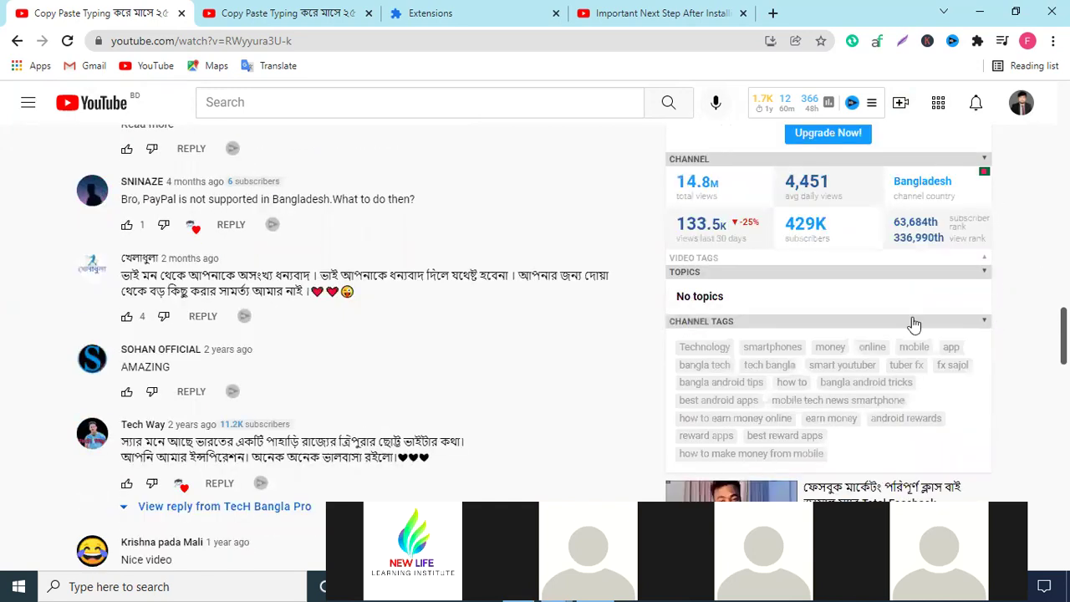
pyautogui.click(983, 274)
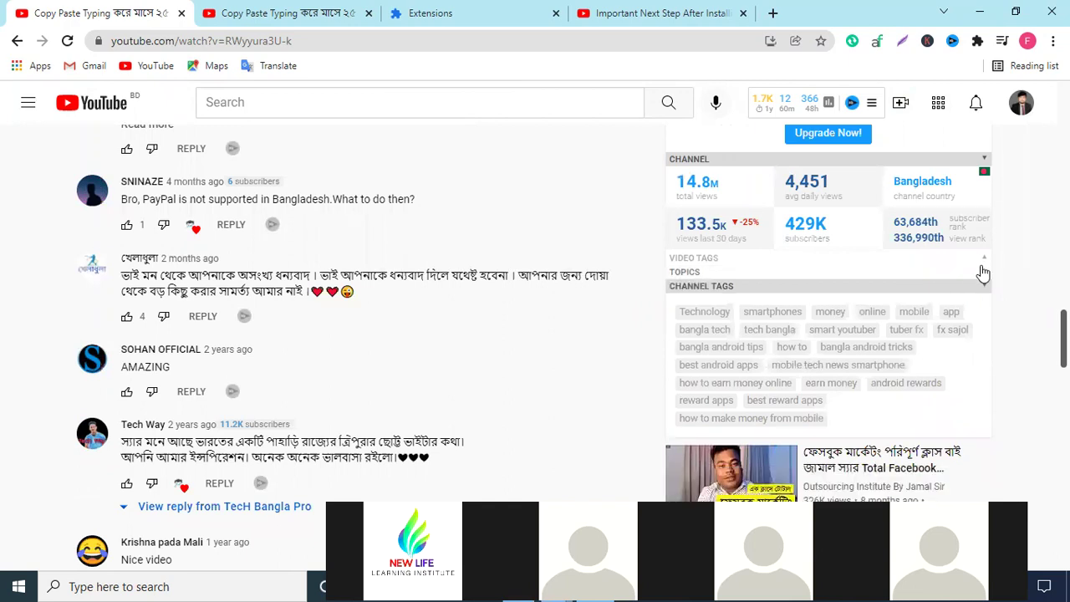
pyautogui.click(985, 260)
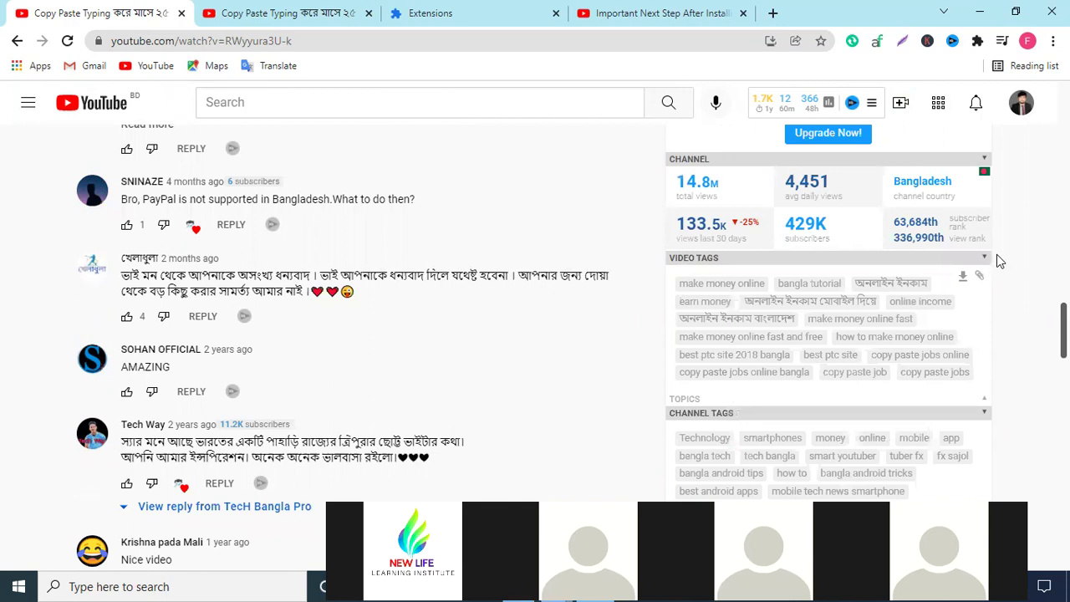
pyautogui.scroll(-1, 959, 299)
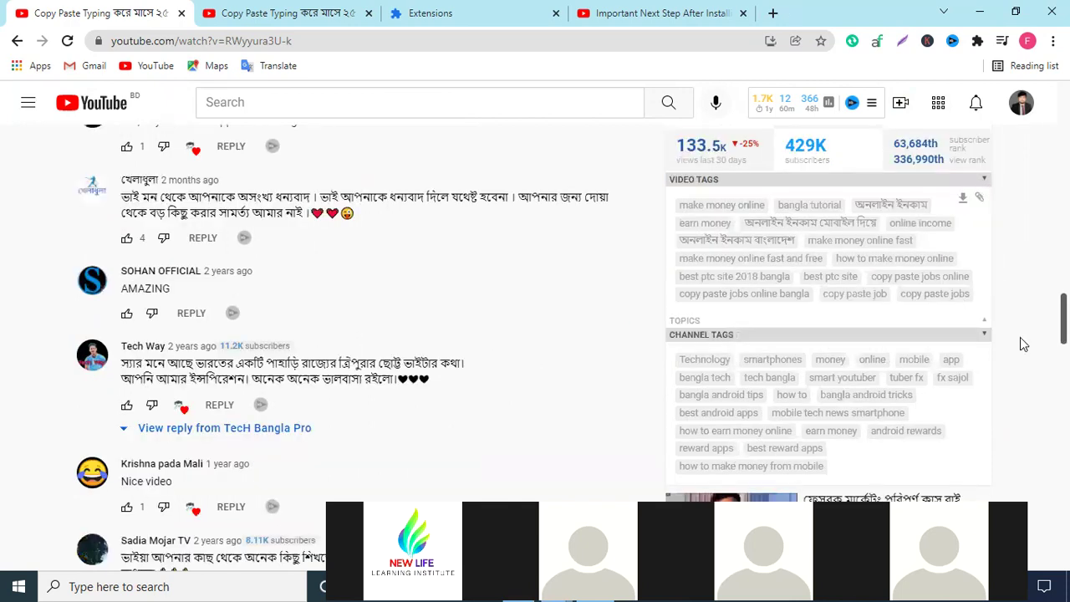
# Review the vidIQ scorecard from the Overview scores down to the expanded video tags and channel tags.
pyautogui.scroll(-2, 1020, 347)
pyautogui.scroll(2, 1006, 405)
pyautogui.scroll(5, 168, 291)
pyautogui.scroll(5, 180, 288)
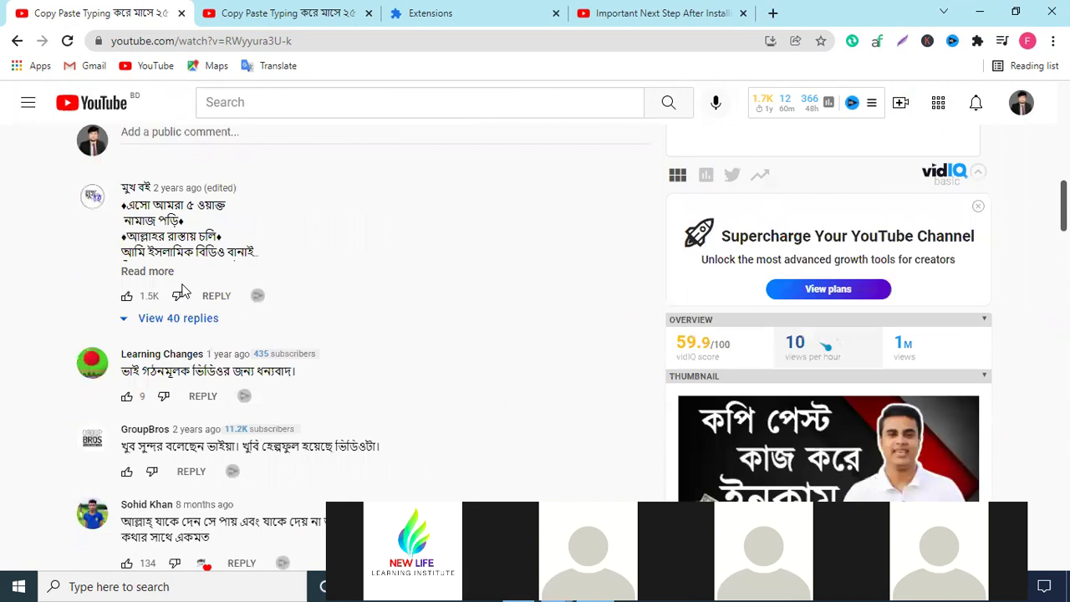
pyautogui.scroll(4, 199, 301)
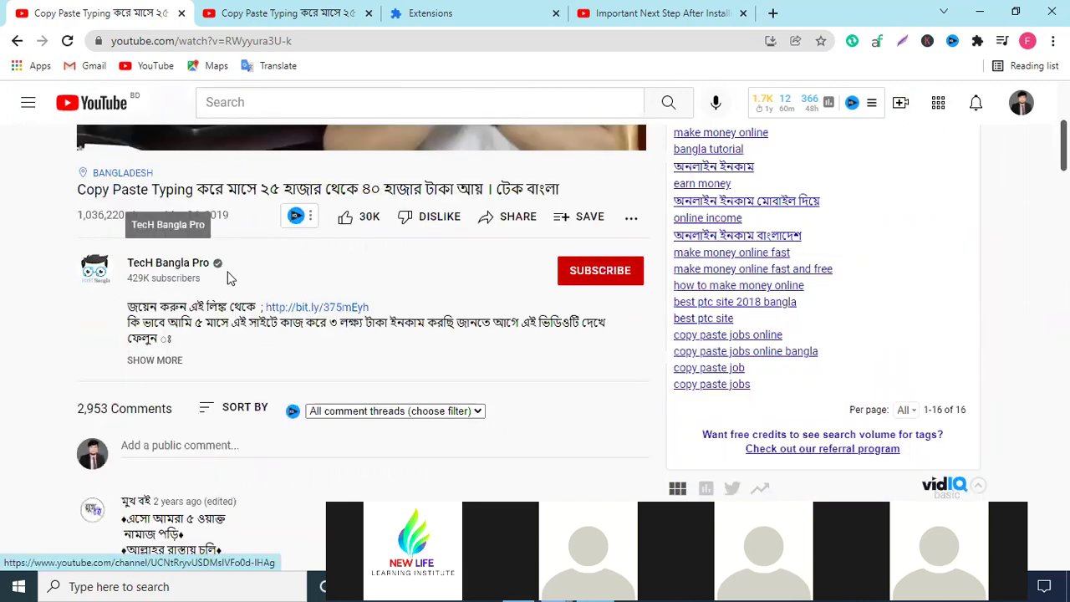
pyautogui.scroll(-6, 764, 288)
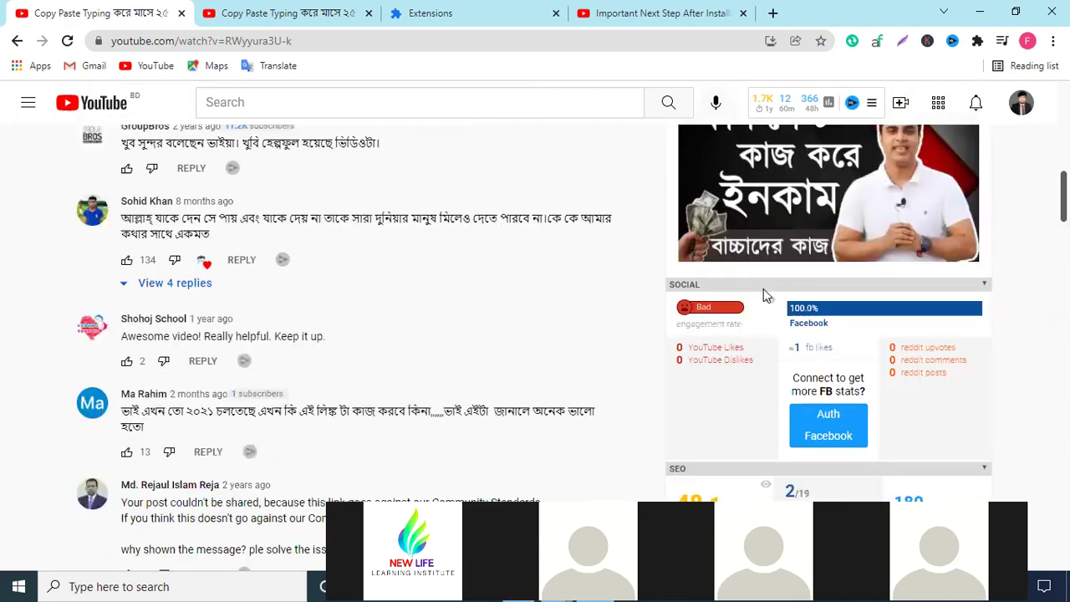
pyautogui.scroll(-3, 763, 295)
pyautogui.scroll(-5, 763, 294)
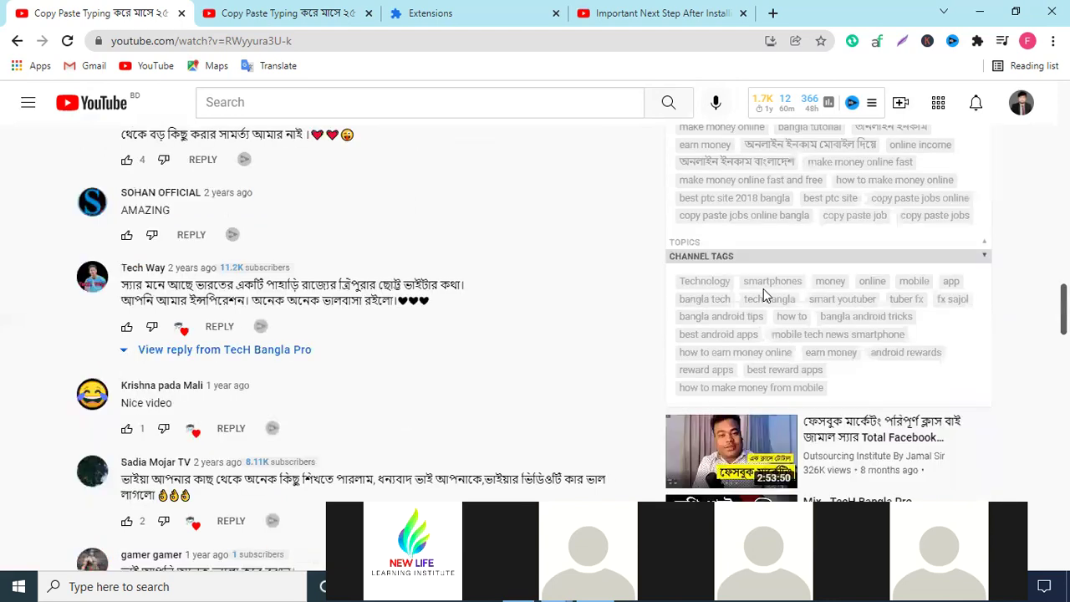
pyautogui.scroll(1, 834, 293)
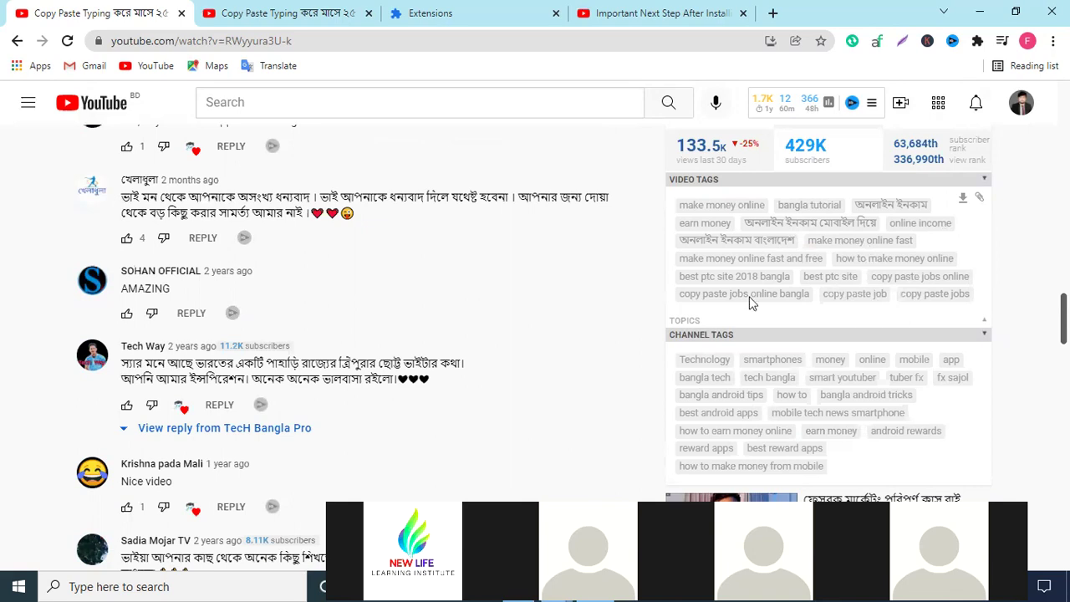
# View the vidIQ SEO score breakdown for actionable and performance factors, then look over the scorecard down to the channel tags.
pyautogui.scroll(10, 826, 350)
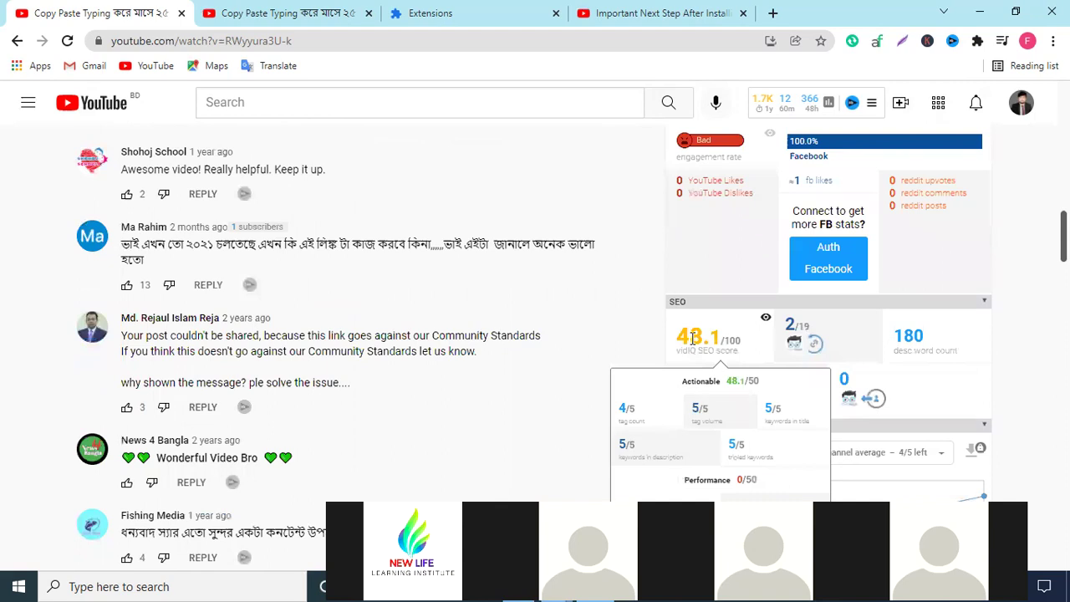
pyautogui.moveTo(691, 335); pyautogui.dragTo(681, 336)
pyautogui.scroll(-1, 794, 349)
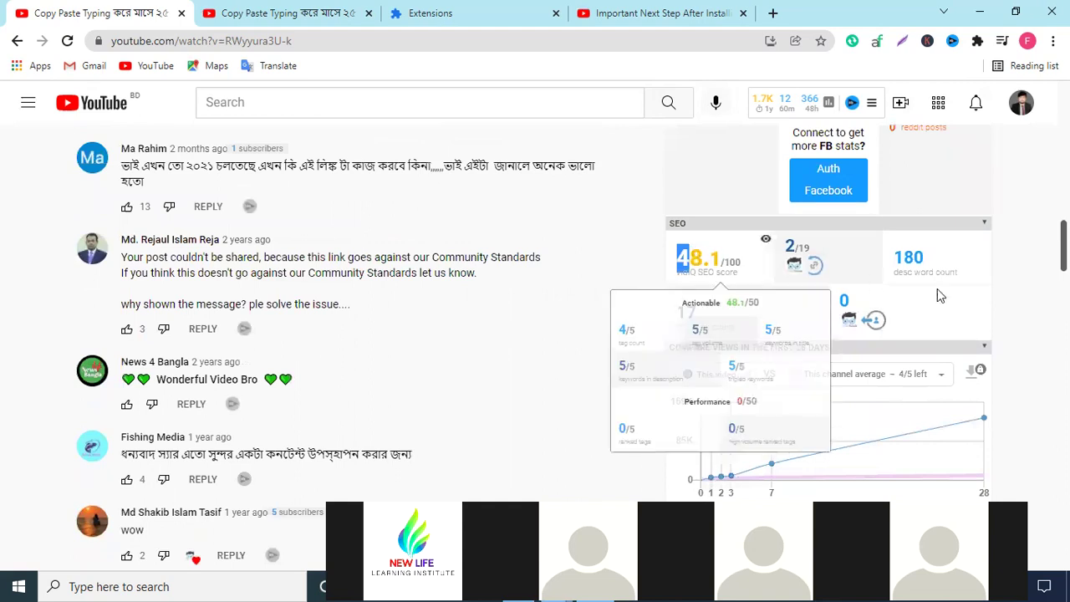
pyautogui.scroll(-2, 936, 296)
pyautogui.scroll(-10, 884, 266)
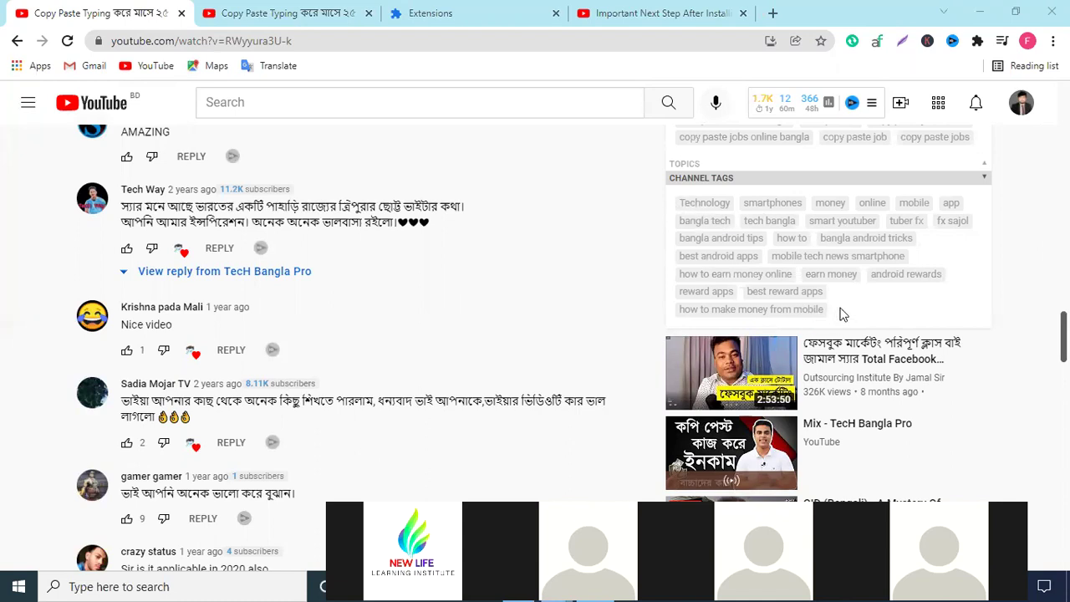
# Highlight the full channel tags list, clear the selection, and review the vidIQ scorecard's SEO, referrers and views-comparison sections.
pyautogui.moveTo(834, 306); pyautogui.dragTo(682, 207)
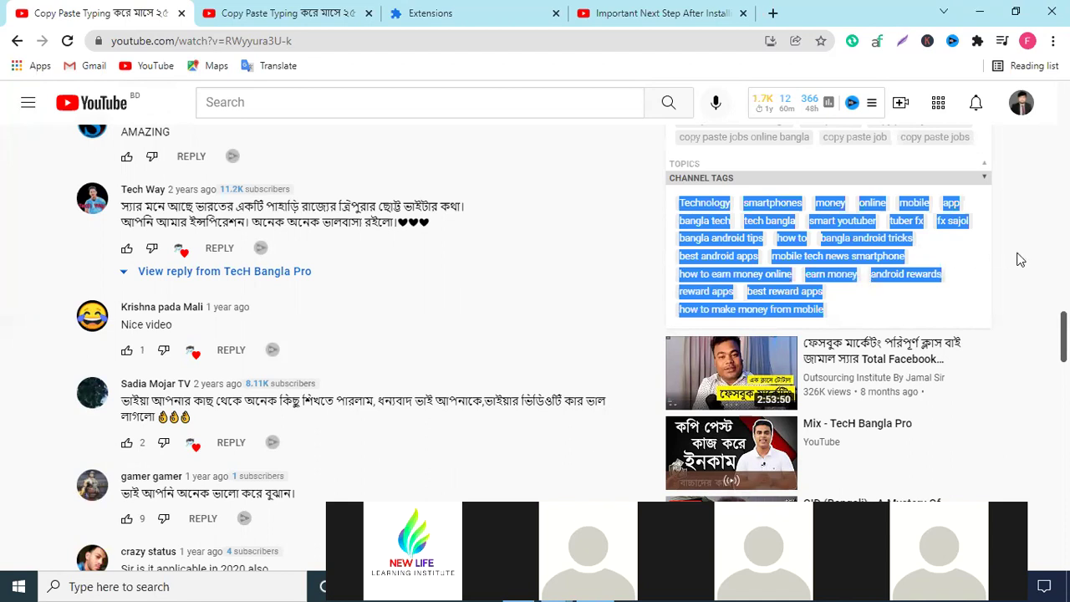
pyautogui.click(841, 273)
pyautogui.scroll(3, 745, 229)
pyautogui.scroll(7, 797, 293)
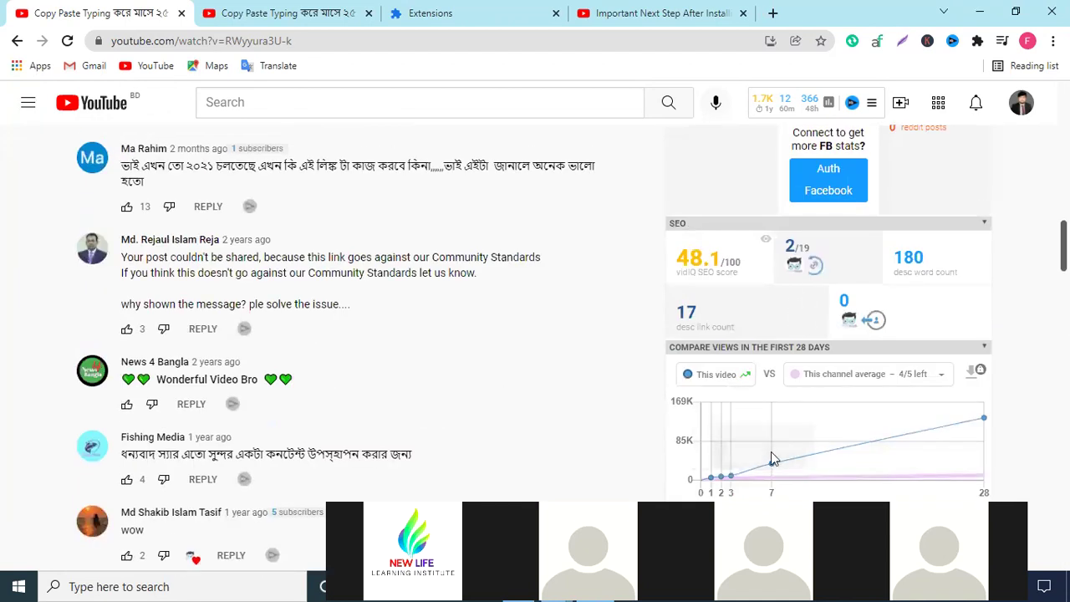
pyautogui.moveTo(870, 331)
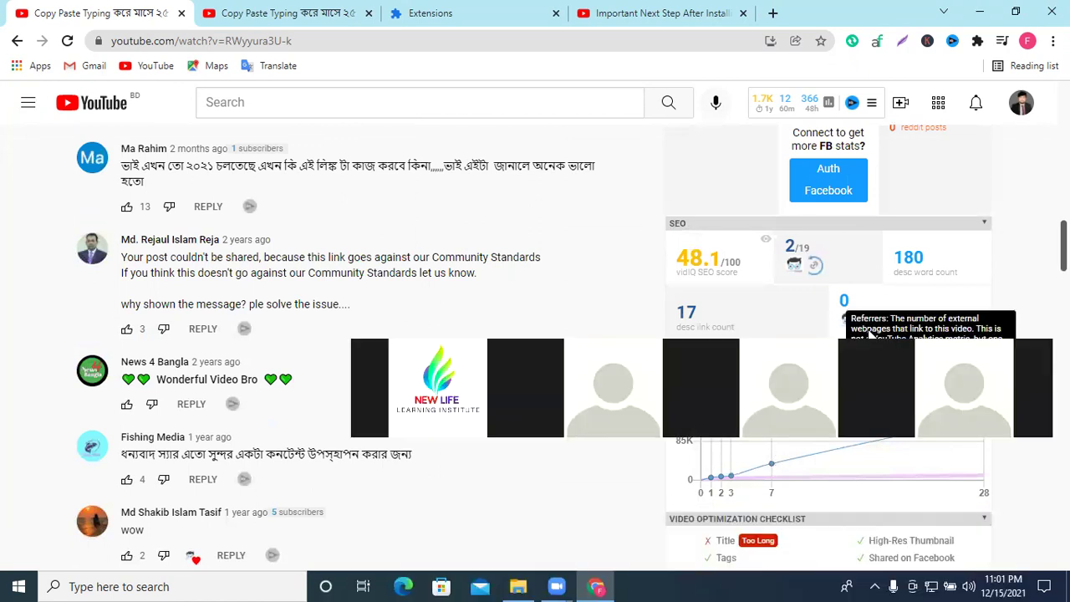
pyautogui.scroll(3, 943, 390)
pyautogui.scroll(-6, 943, 390)
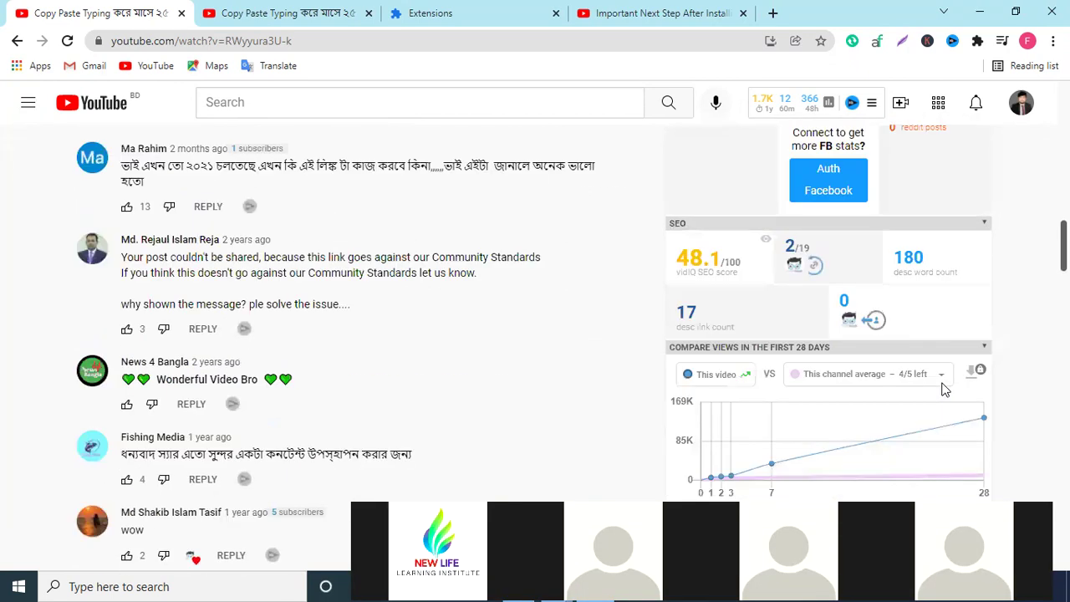
pyautogui.scroll(15, 943, 390)
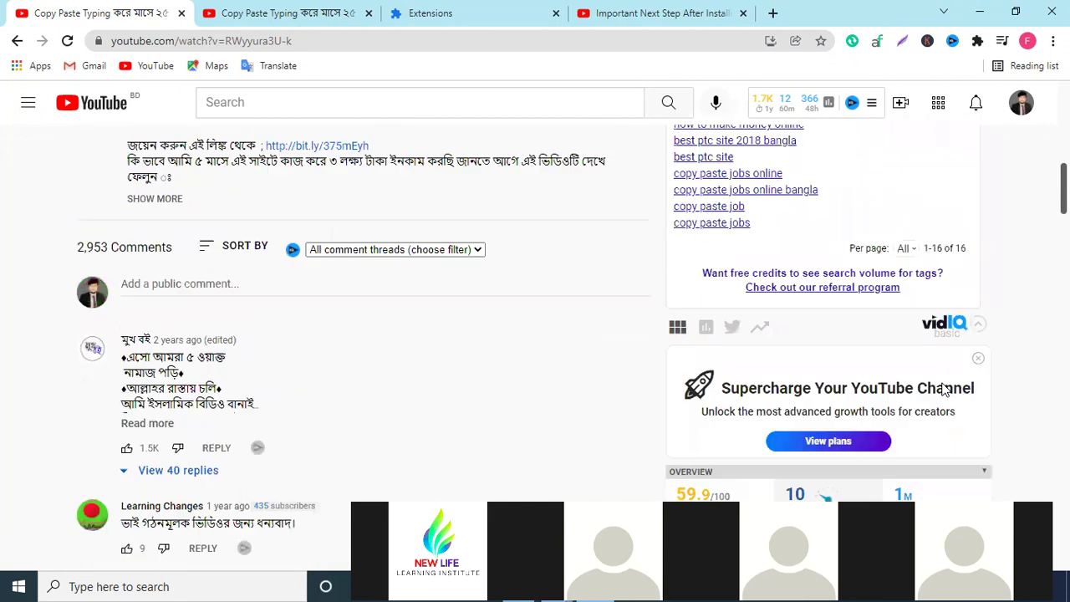
pyautogui.scroll(-4, 178, 268)
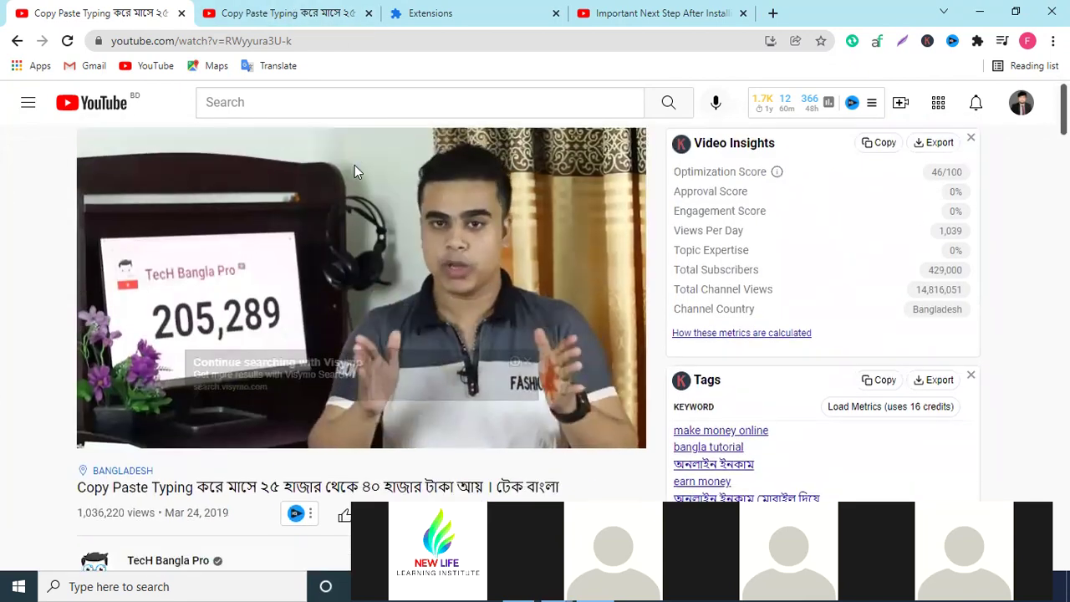
# Open the TecH Bangla Pro channel in a new tab and open the first video in its Uploads.
pyautogui.rightClick(178, 268)
pyautogui.click(239, 272)
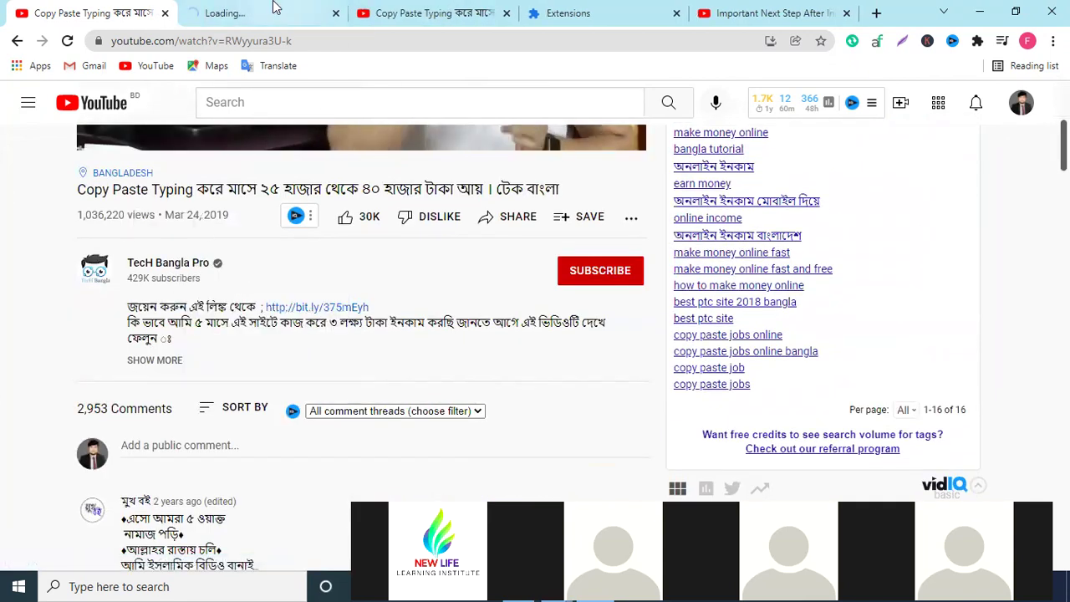
pyautogui.click(259, 12)
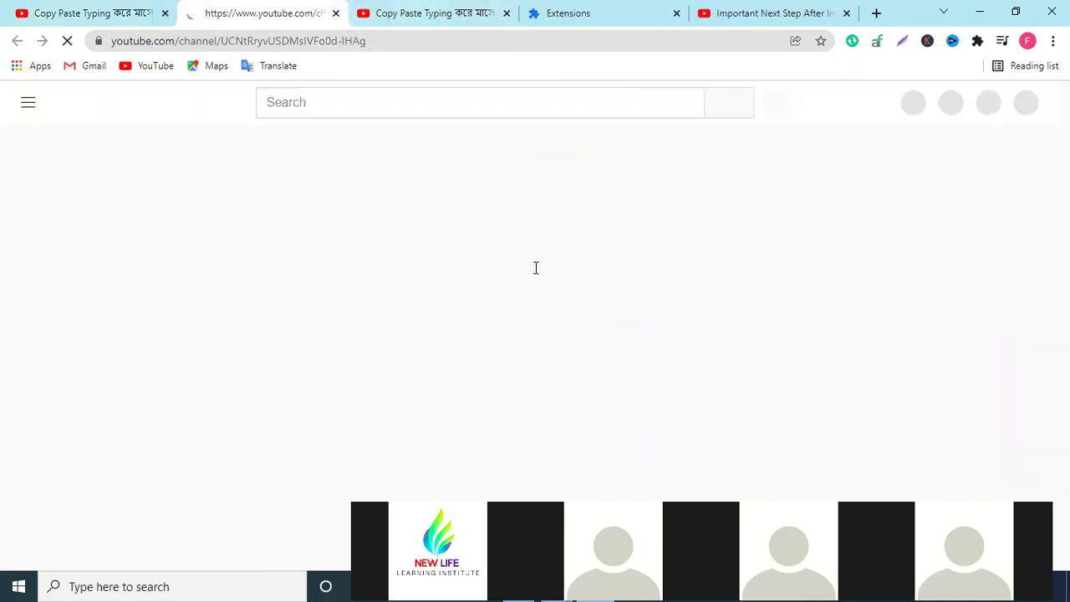
pyautogui.scroll(-2, 535, 275)
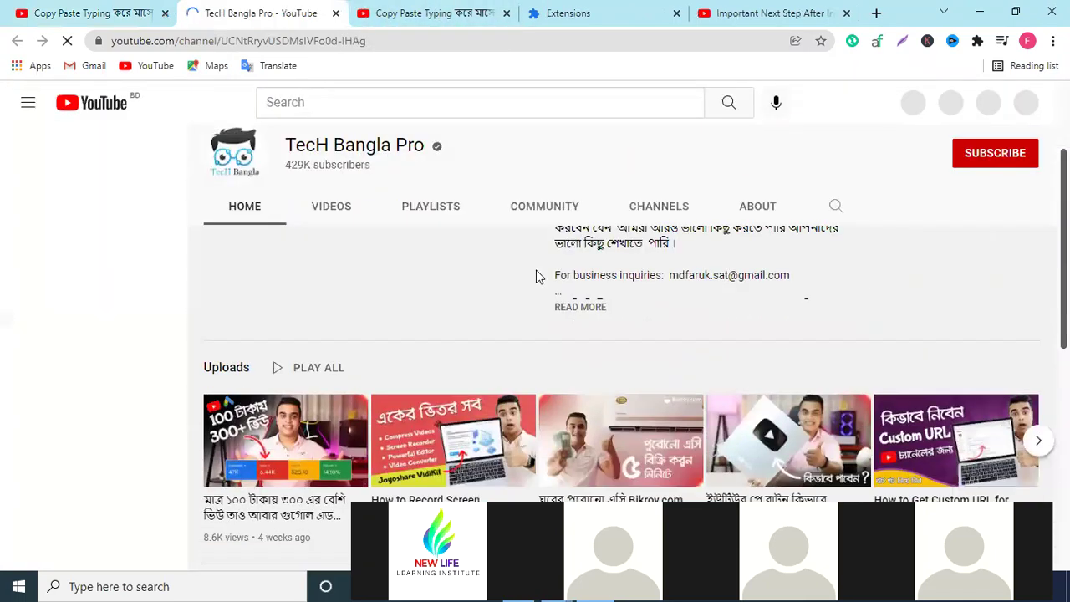
pyautogui.click(279, 380)
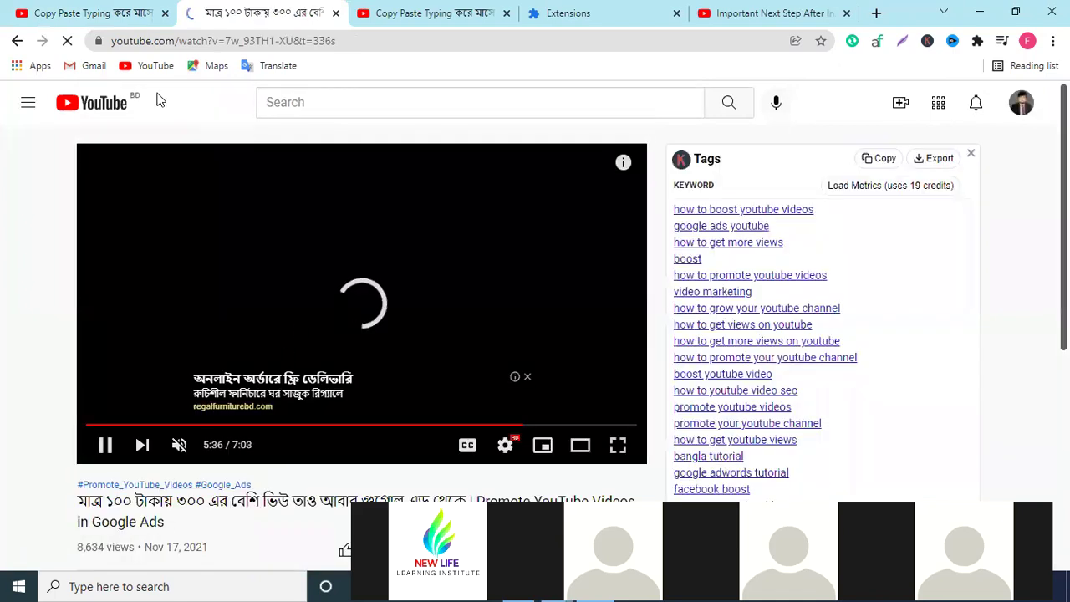
# Close the duplicate Copy Paste Typing video tab and the Extensions tab, and pause the newly opened Google Ads promotion video.
pyautogui.click(158, 15)
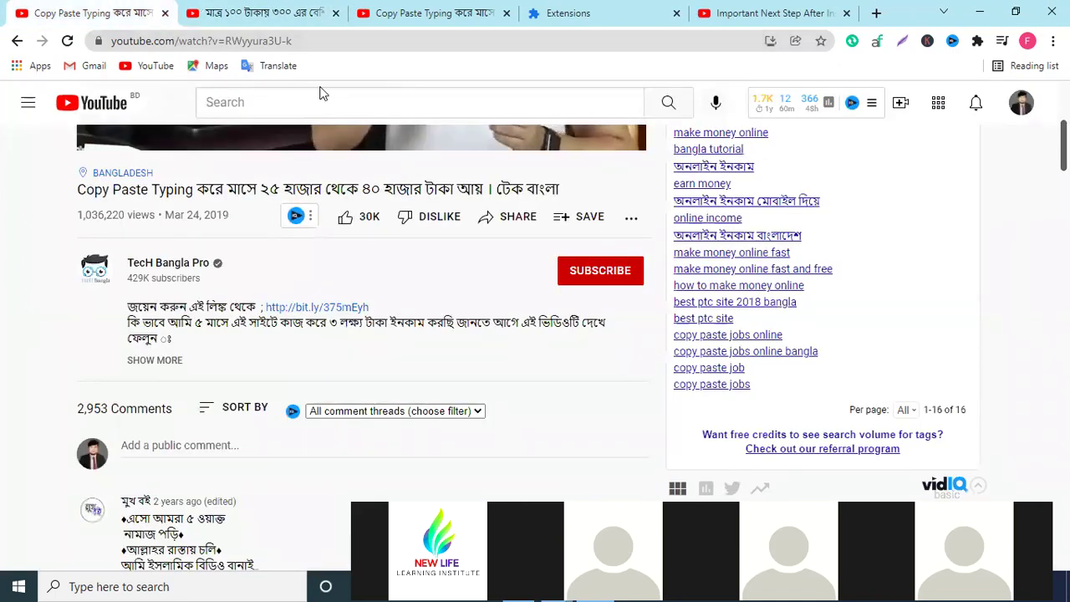
pyautogui.click(263, 12)
pyautogui.click(407, 9)
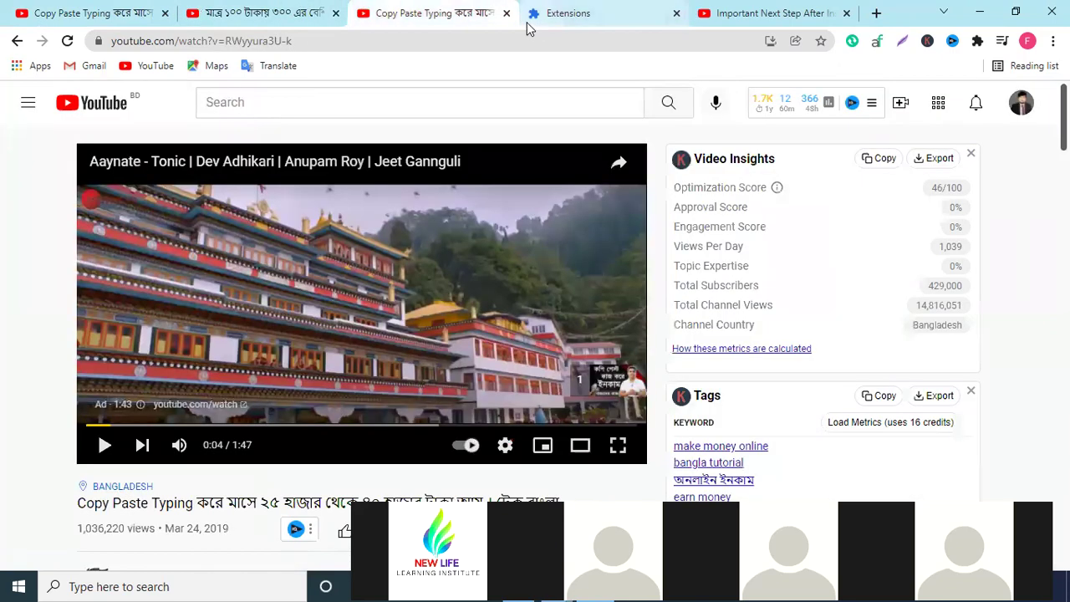
pyautogui.click(506, 12)
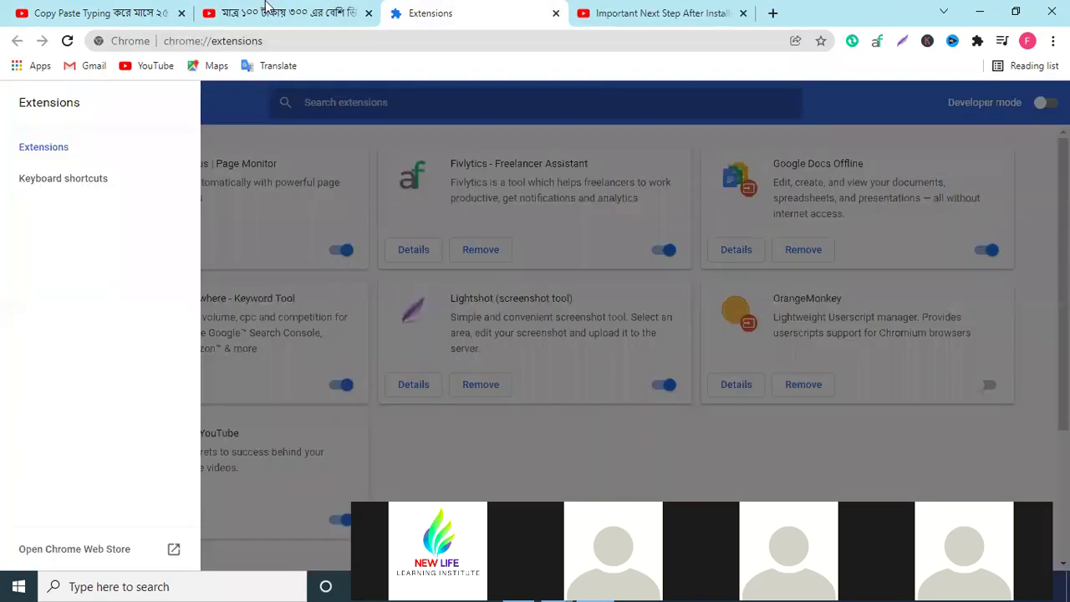
pyautogui.click(555, 13)
pyautogui.click(292, 8)
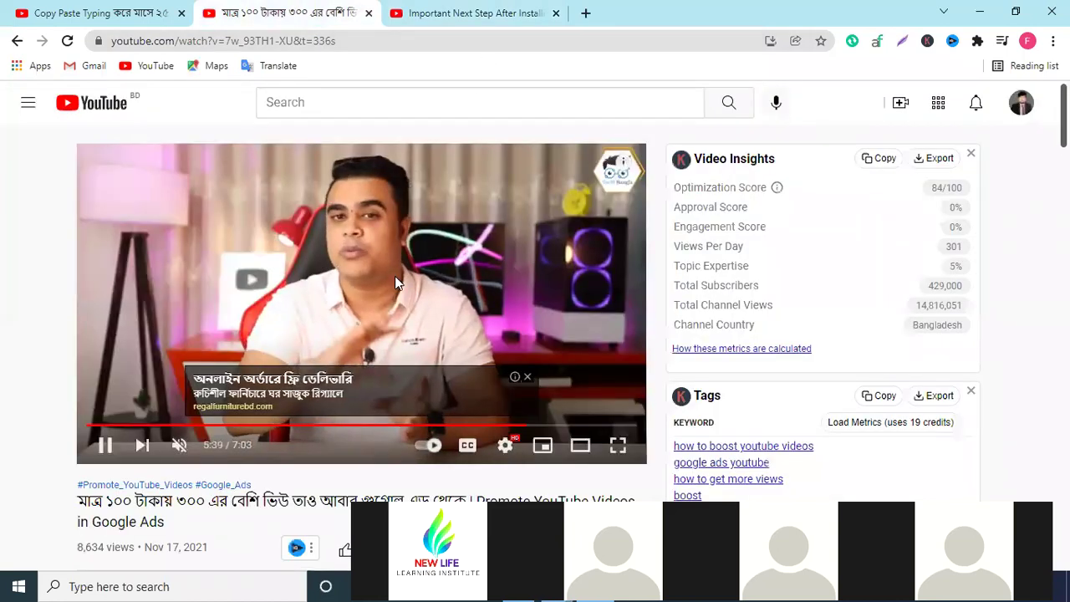
pyautogui.click(393, 288)
# Review the Google Ads promotion video's tags and vidIQ scorecard, including its SEO, optimization checklist, channel and thumbnail sections.
pyautogui.scroll(-1, 738, 329)
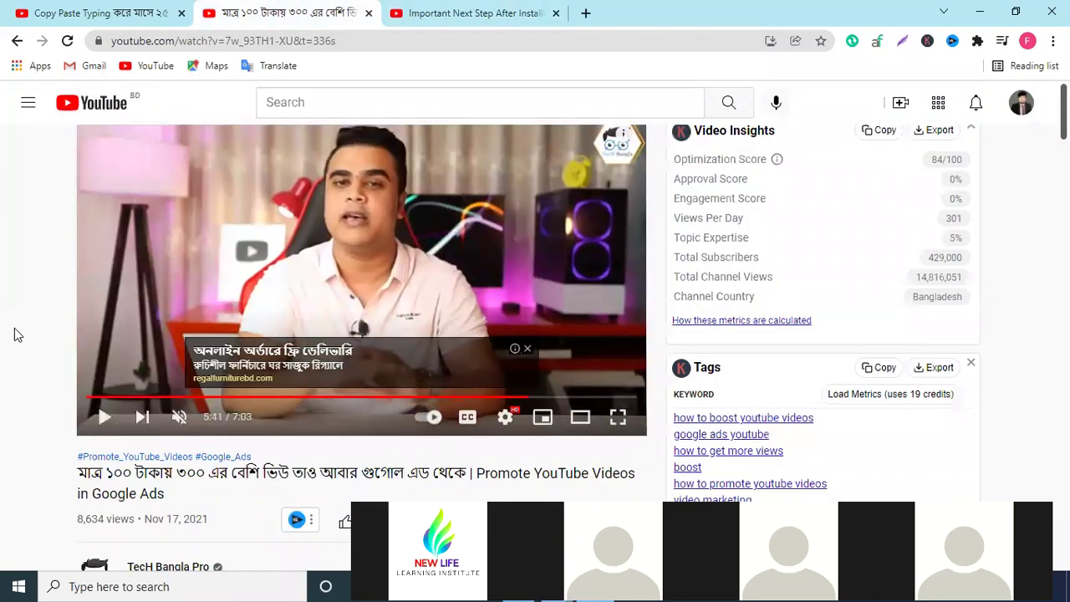
pyautogui.scroll(-10, 820, 289)
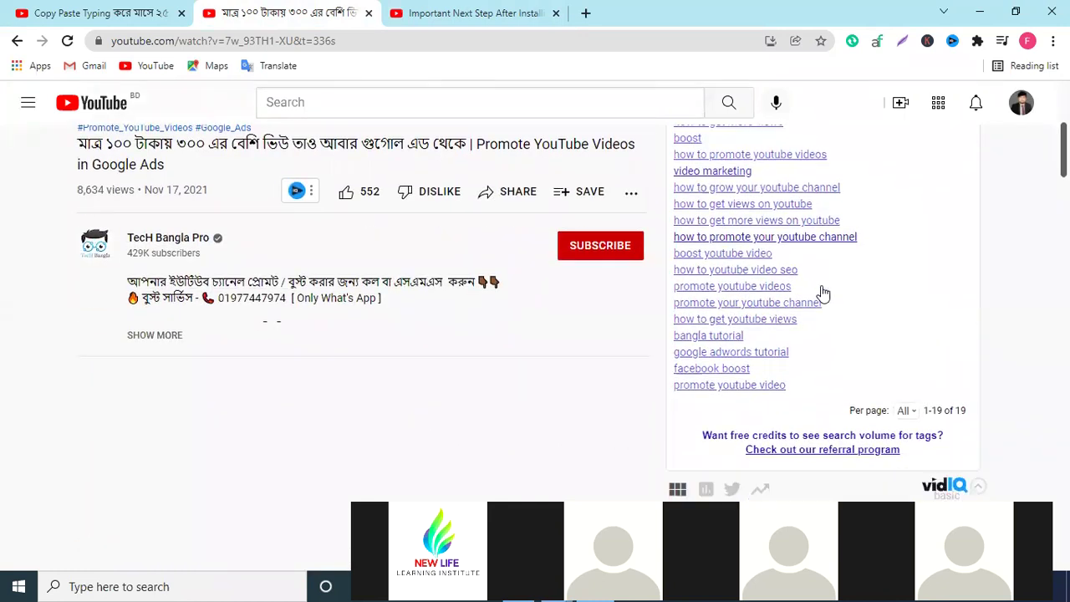
pyautogui.scroll(-5, 830, 282)
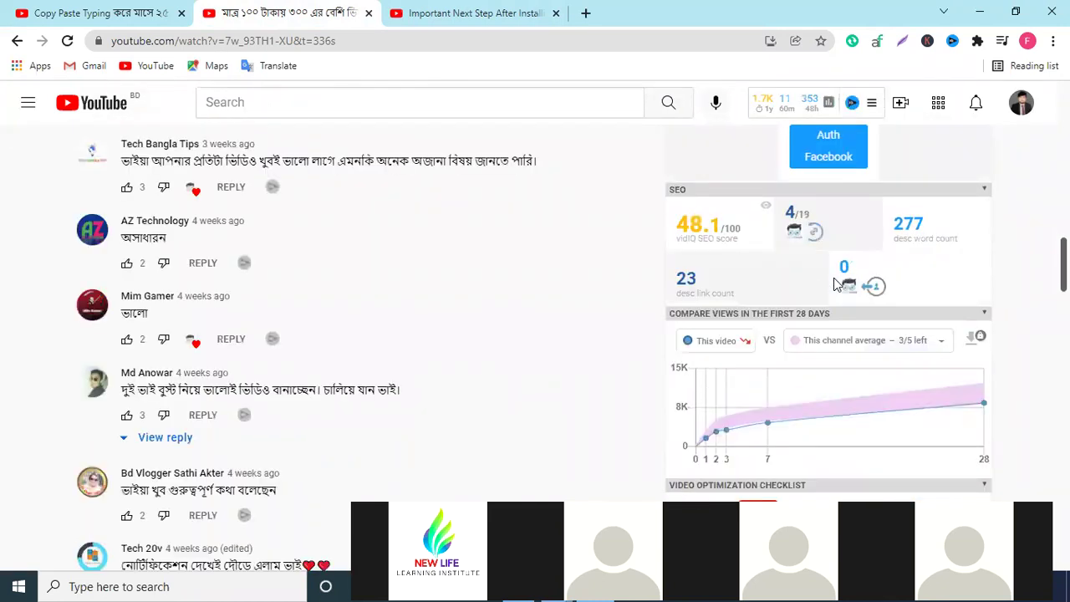
pyautogui.scroll(-3, 840, 284)
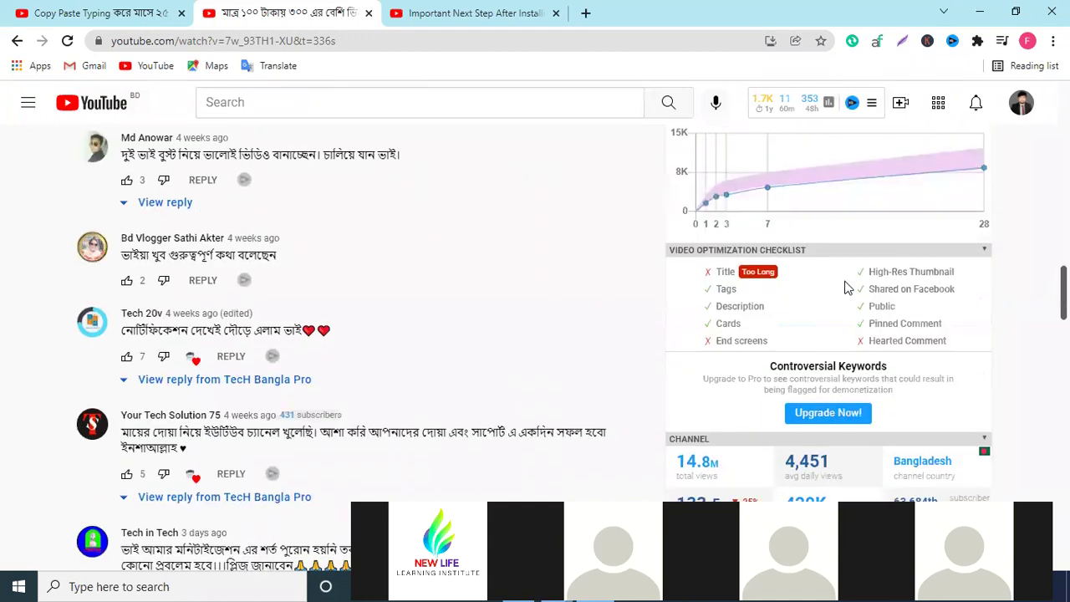
pyautogui.scroll(-3, 851, 284)
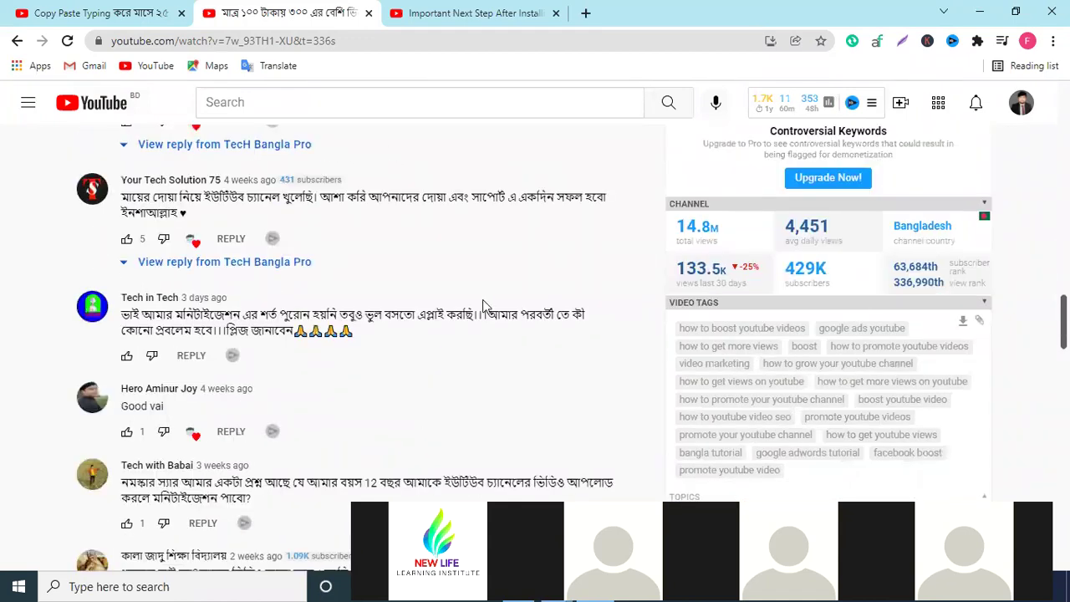
pyautogui.scroll(10, 482, 300)
pyautogui.scroll(-3, 802, 312)
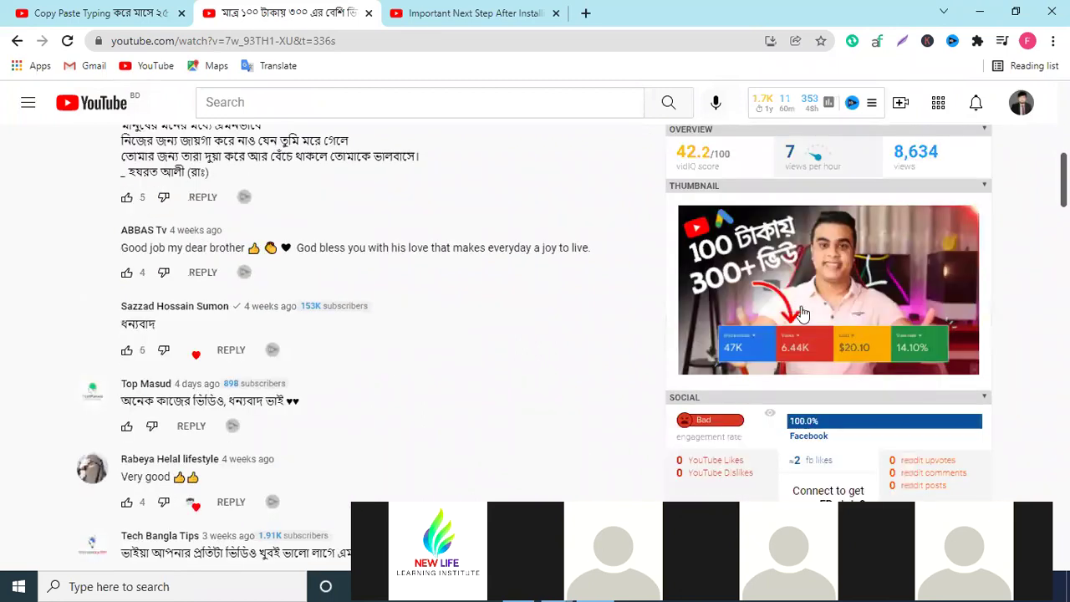
# Compare the Copy Paste Typing video's vidIQ overview and thumbnail with the Google Ads video's scorecard down to its tags.
pyautogui.click(170, 8)
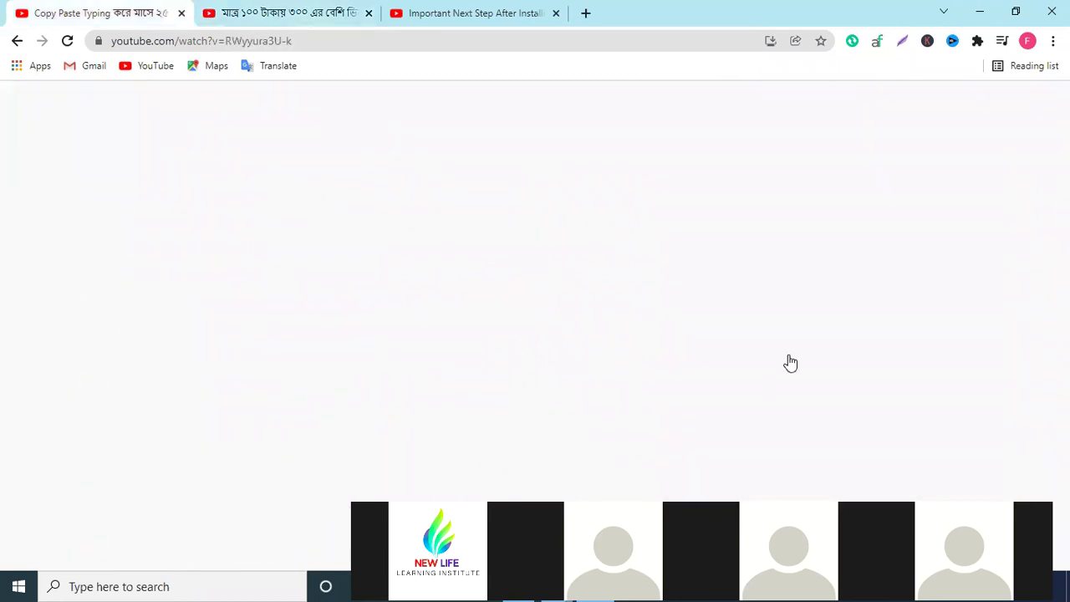
pyautogui.scroll(-5, 808, 354)
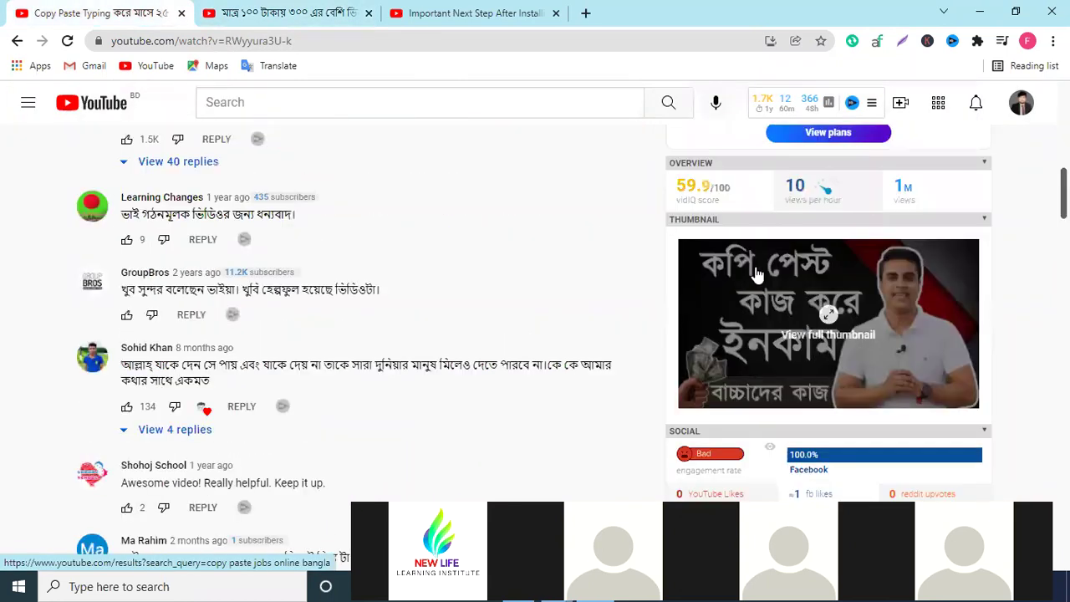
pyautogui.click(338, 17)
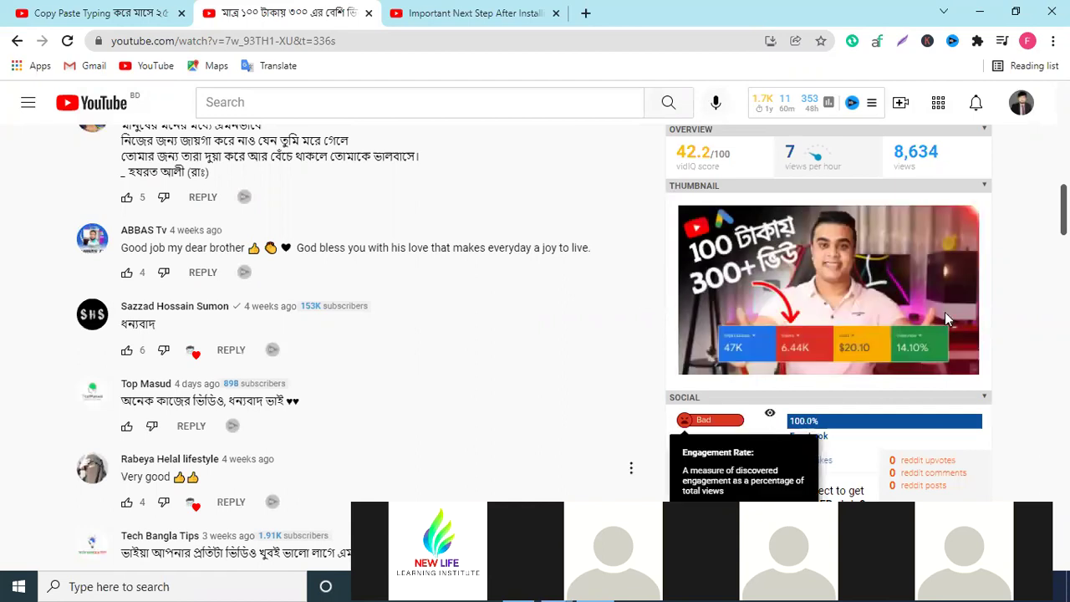
pyautogui.scroll(-3, 953, 319)
pyautogui.scroll(-4, 957, 319)
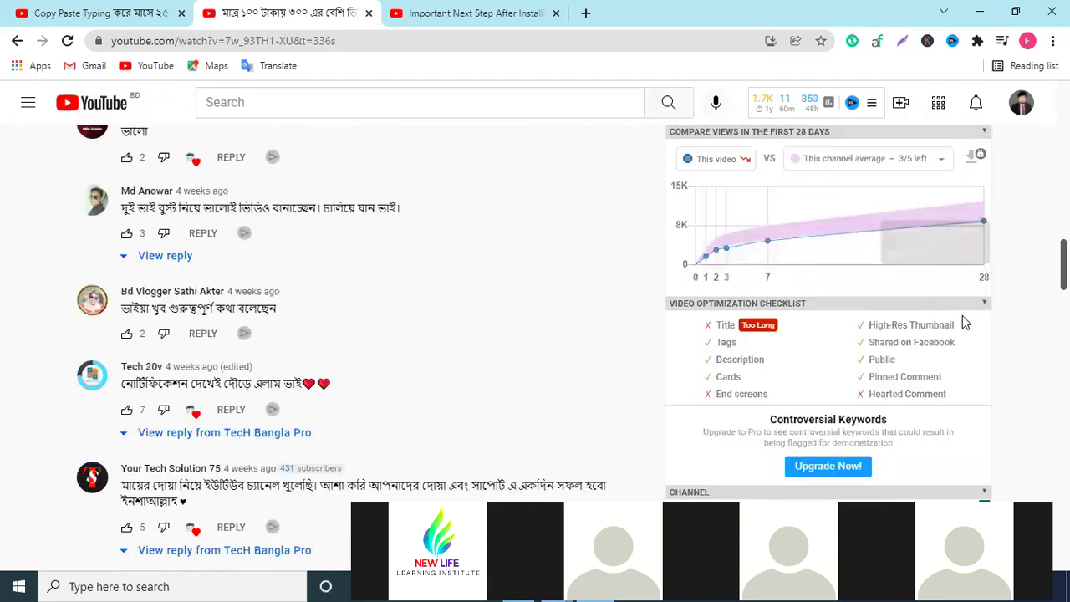
pyautogui.scroll(-5, 961, 320)
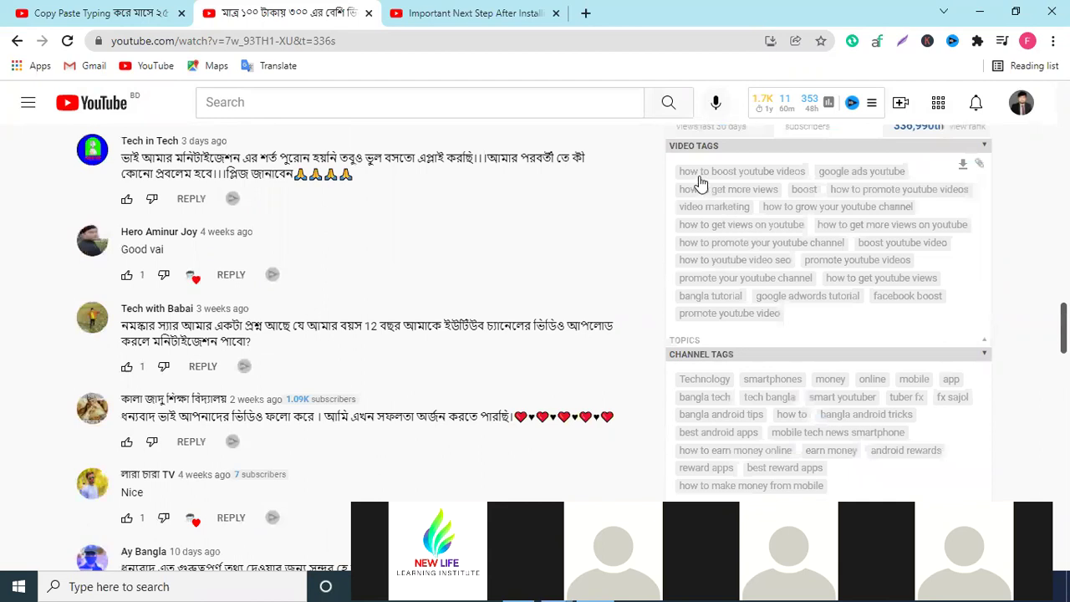
# Examine the Copy Paste Typing video's vidIQ scorecard from the Social and SEO sections down to its video and channel tags.
pyautogui.click(130, 9)
pyautogui.scroll(-3, 857, 356)
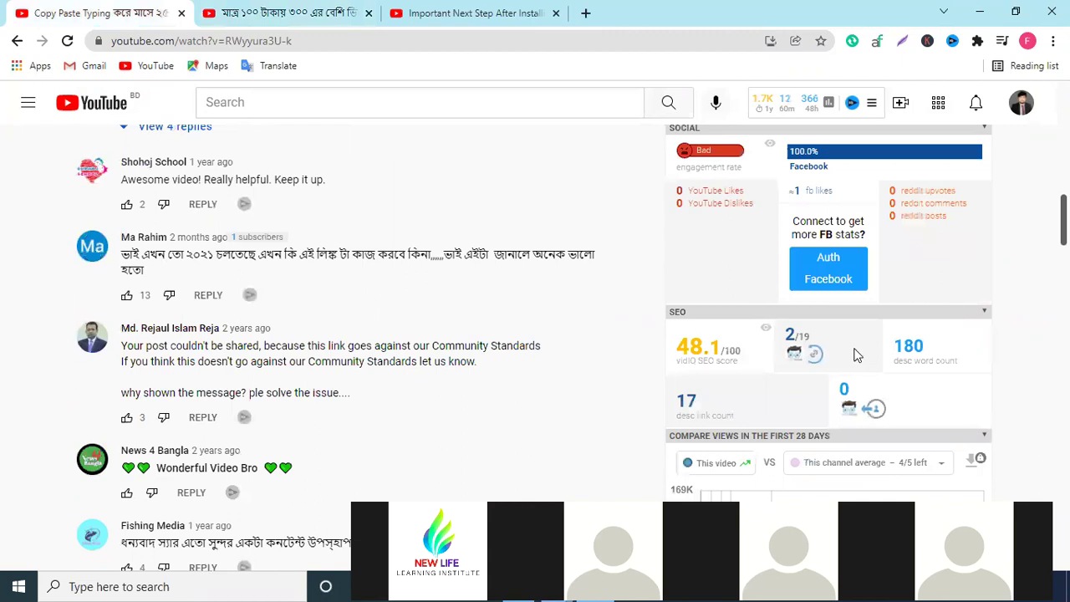
pyautogui.scroll(-5, 858, 356)
pyautogui.scroll(-1, 723, 305)
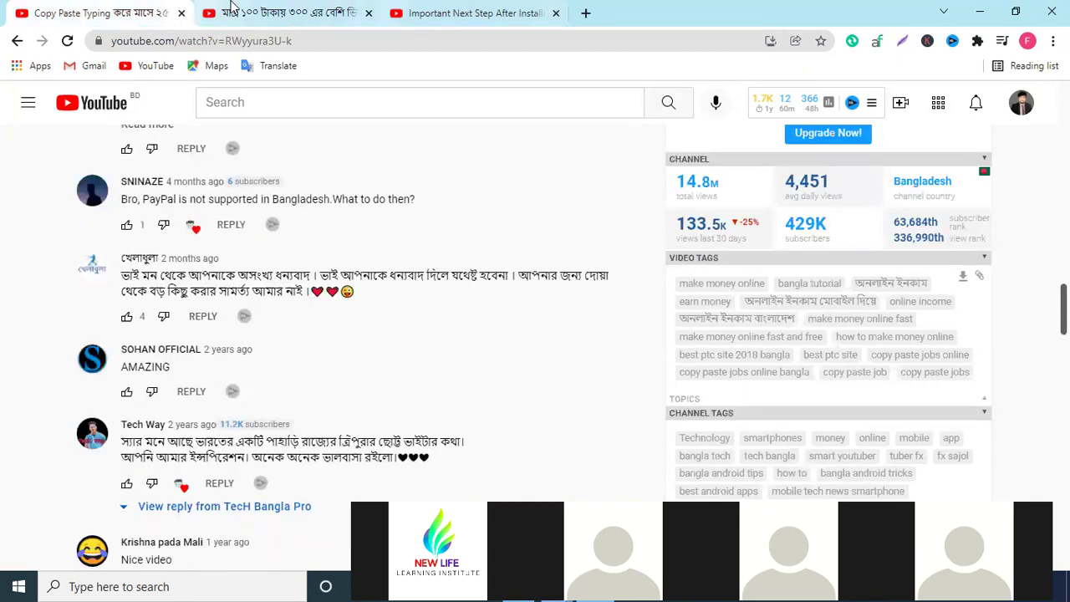
# Return to the Google Ads video and review its vidIQ scorecard from the tags back up to Video Insights.
pyautogui.click(234, 7)
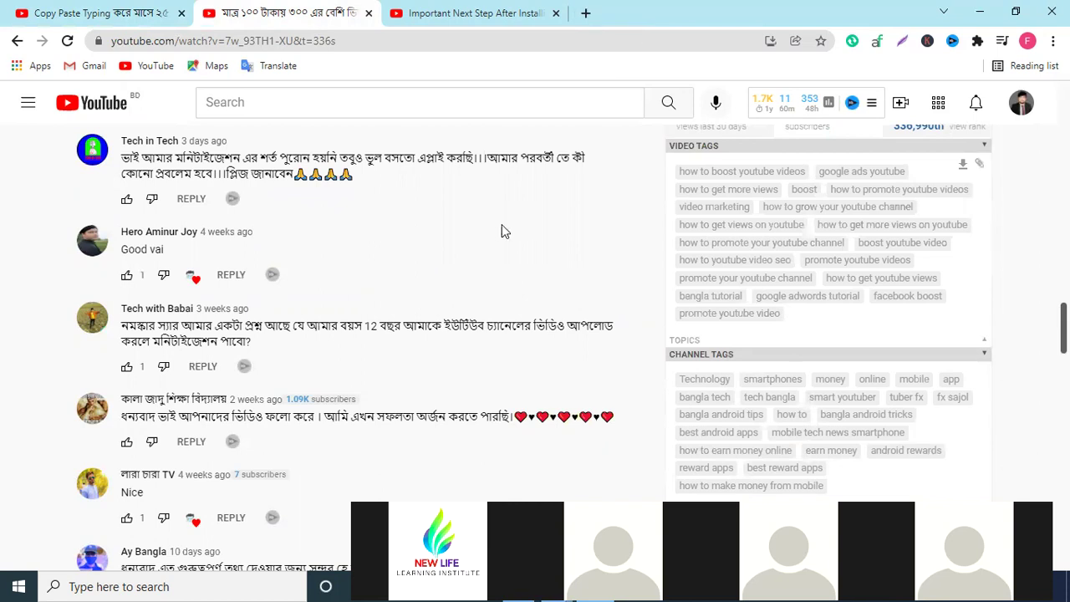
pyautogui.scroll(1, 504, 231)
pyautogui.scroll(3, 501, 236)
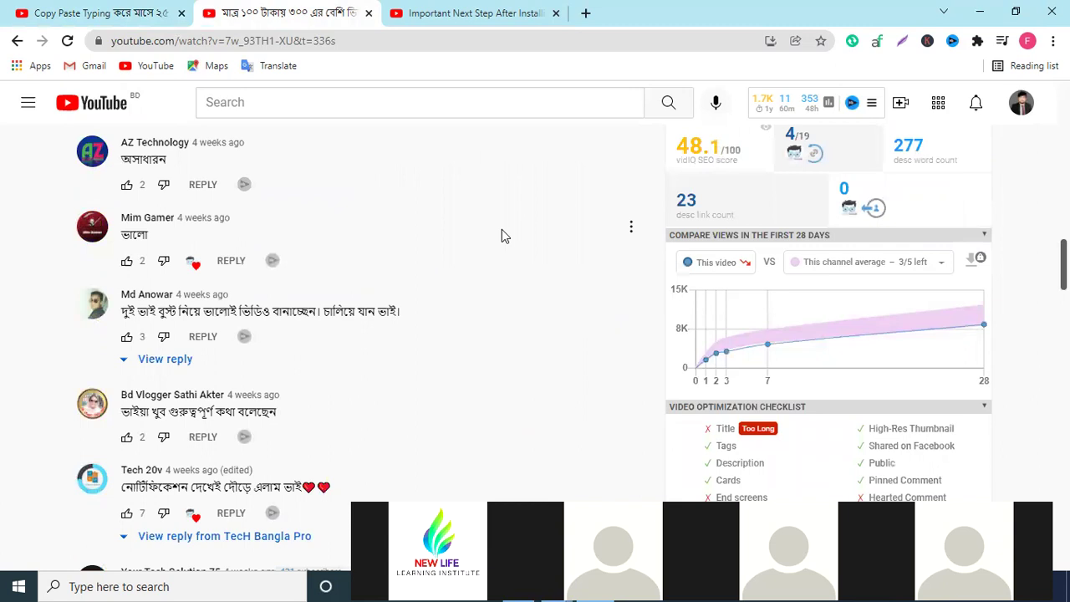
pyautogui.scroll(1, 502, 231)
pyautogui.scroll(2, 503, 235)
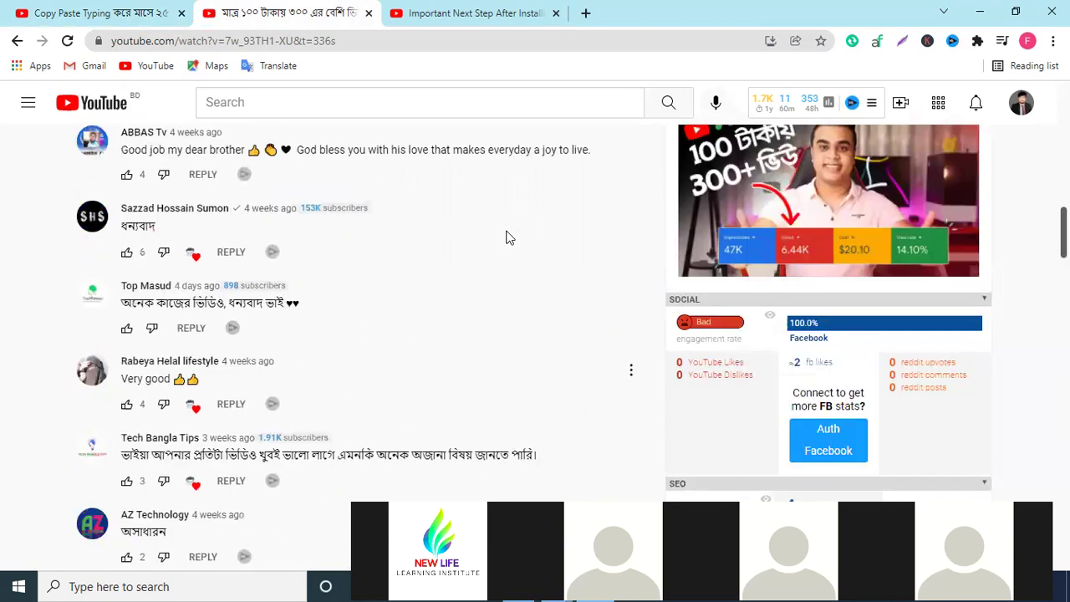
pyautogui.scroll(3, 506, 237)
pyautogui.scroll(4, 510, 239)
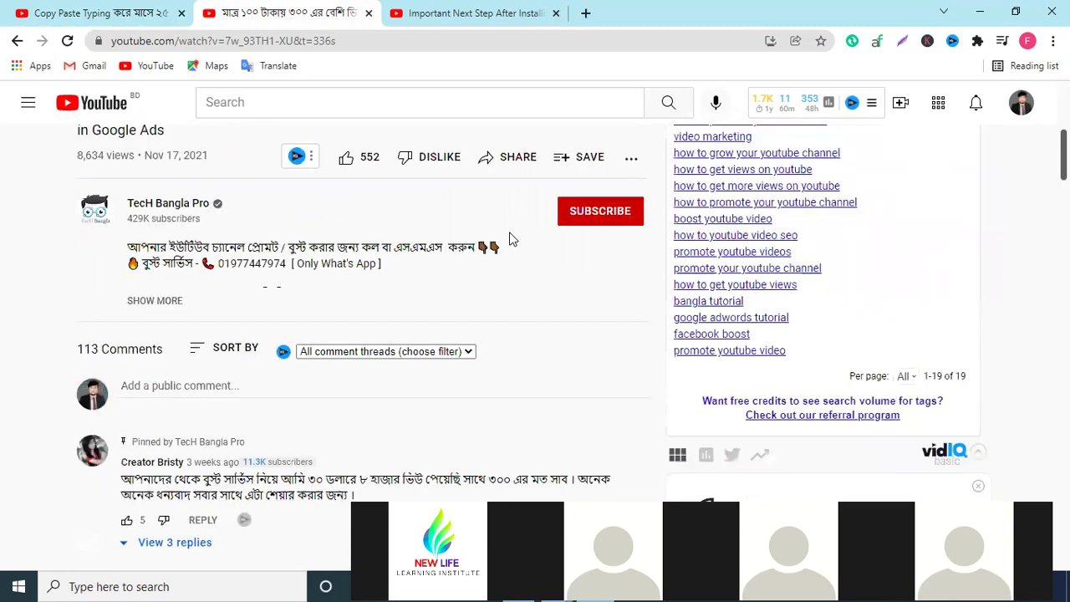
pyautogui.scroll(4, 512, 240)
pyautogui.scroll(1, 509, 233)
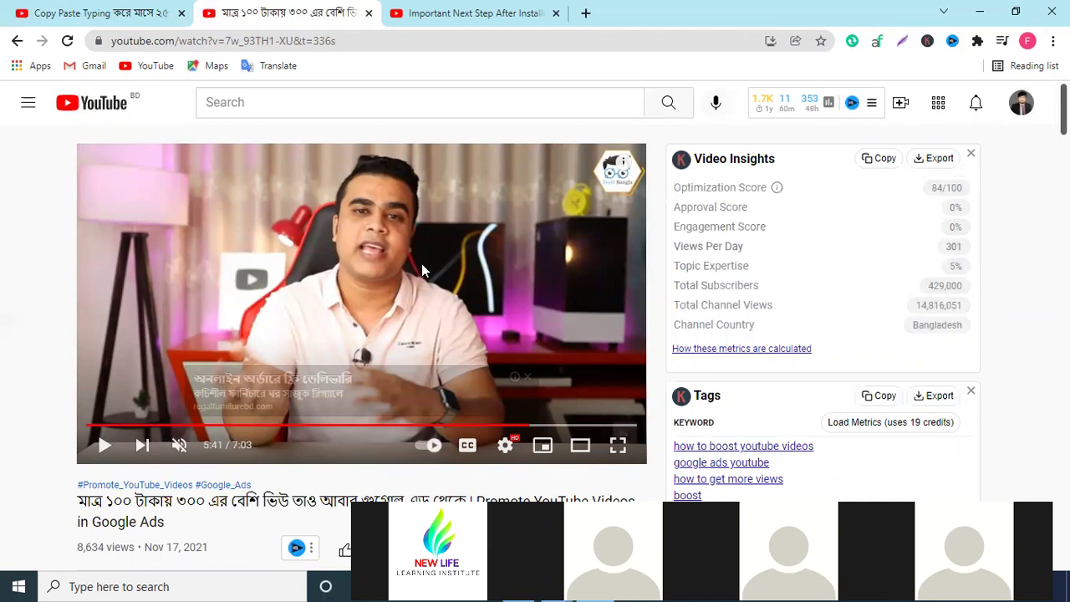
# Look over the Google Ads video's Keywords Everywhere tag list and its vidIQ overview section.
pyautogui.scroll(-3, 421, 263)
pyautogui.scroll(-5, 791, 318)
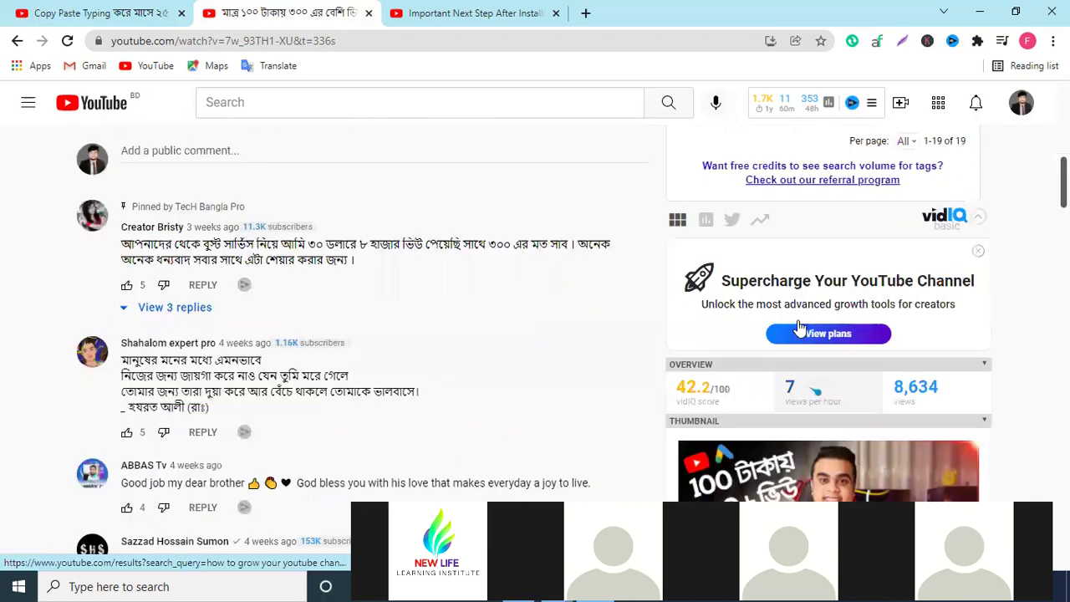
pyautogui.scroll(4, 799, 327)
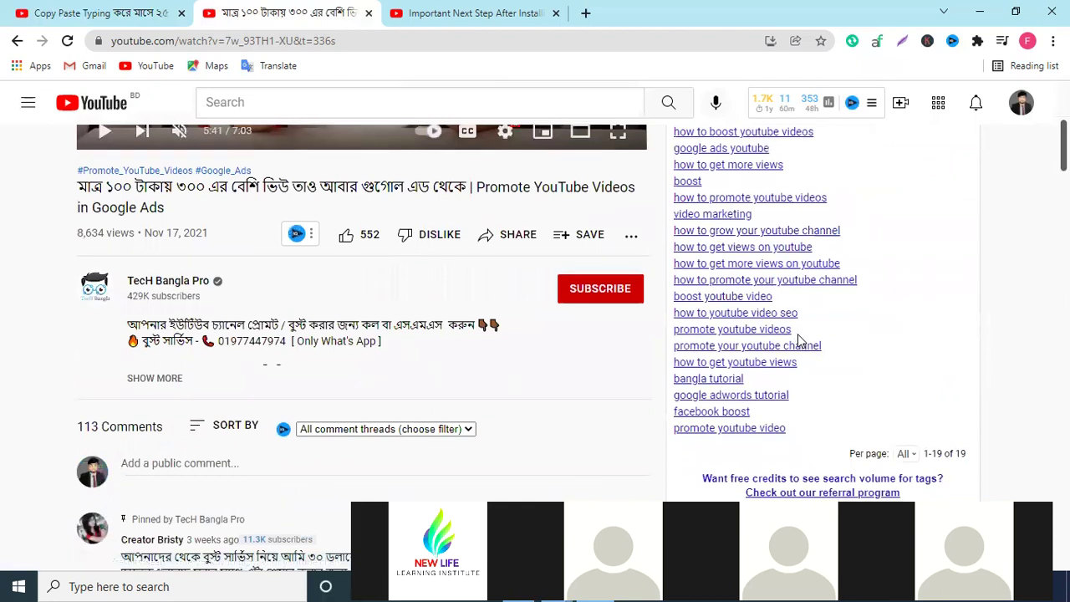
pyautogui.scroll(1, 799, 338)
pyautogui.scroll(4, 506, 363)
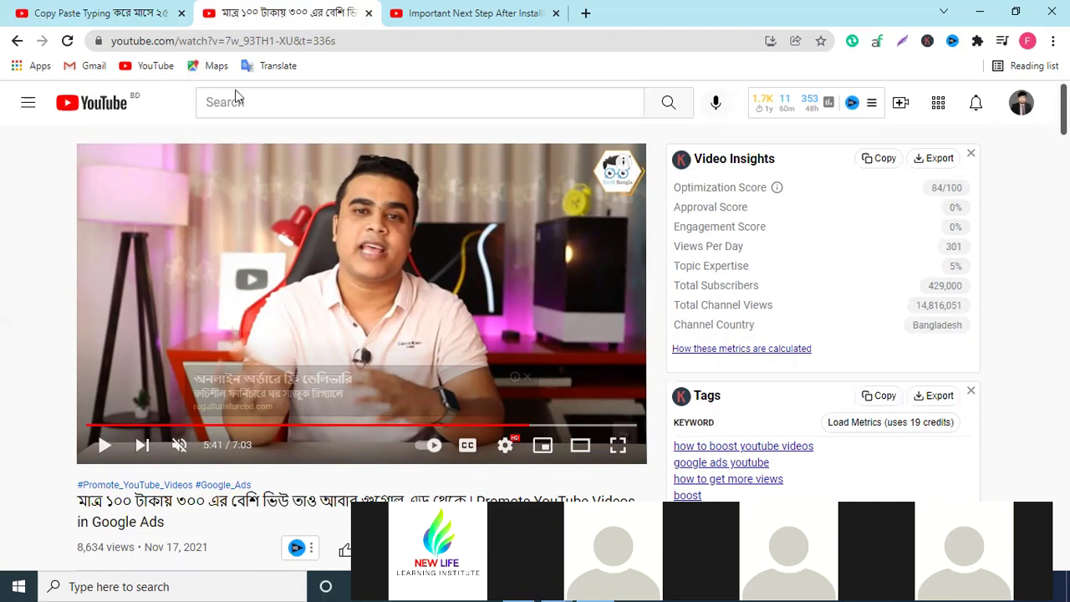
# Look over the Google Ads video's page from the player and Video Insights down to its comments and vidIQ overview.
pyautogui.click(365, 109)
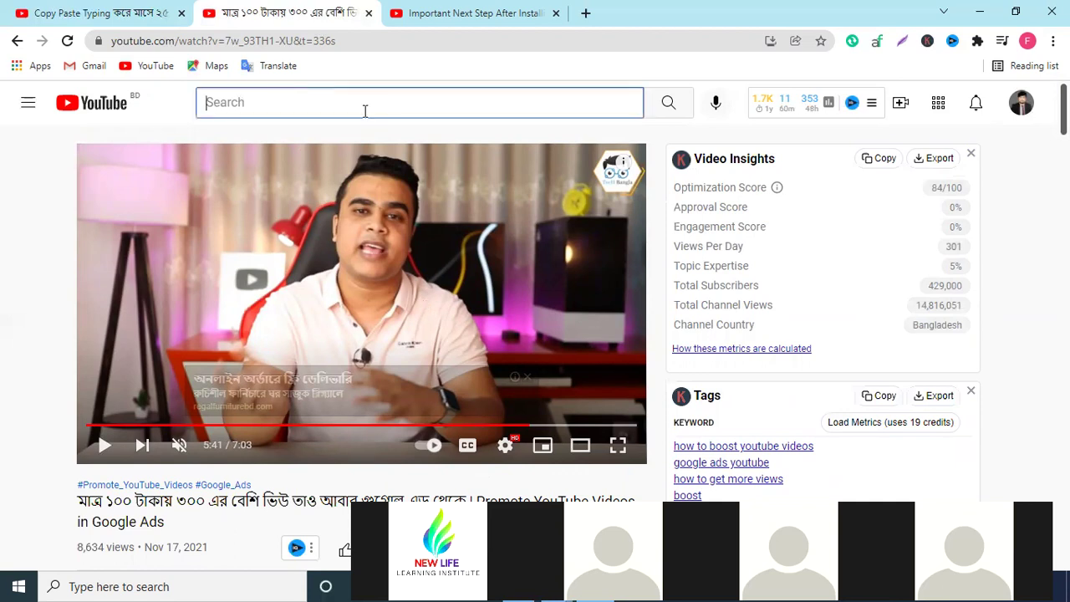
pyautogui.click(1001, 241)
pyautogui.scroll(-9, 912, 301)
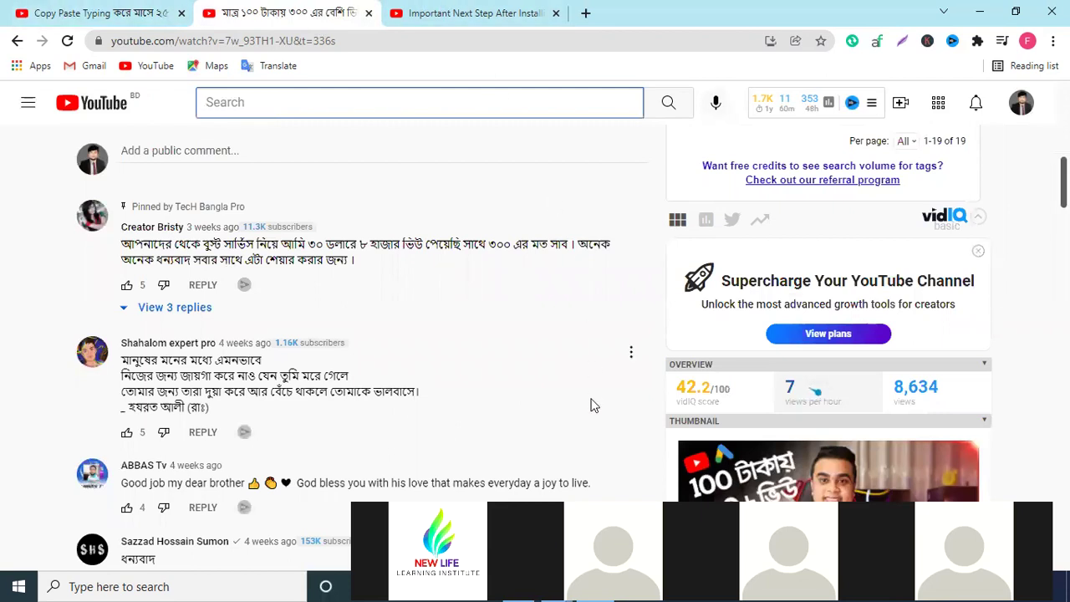
pyautogui.scroll(4, 592, 406)
pyautogui.scroll(-3, 657, 373)
pyautogui.scroll(7, 756, 347)
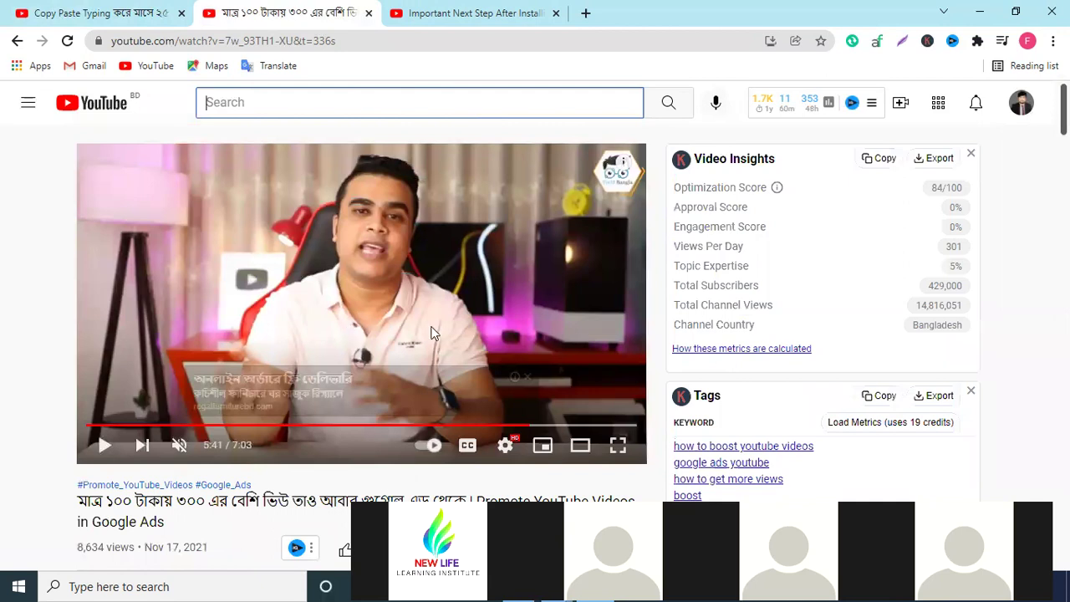
pyautogui.scroll(-5, 872, 354)
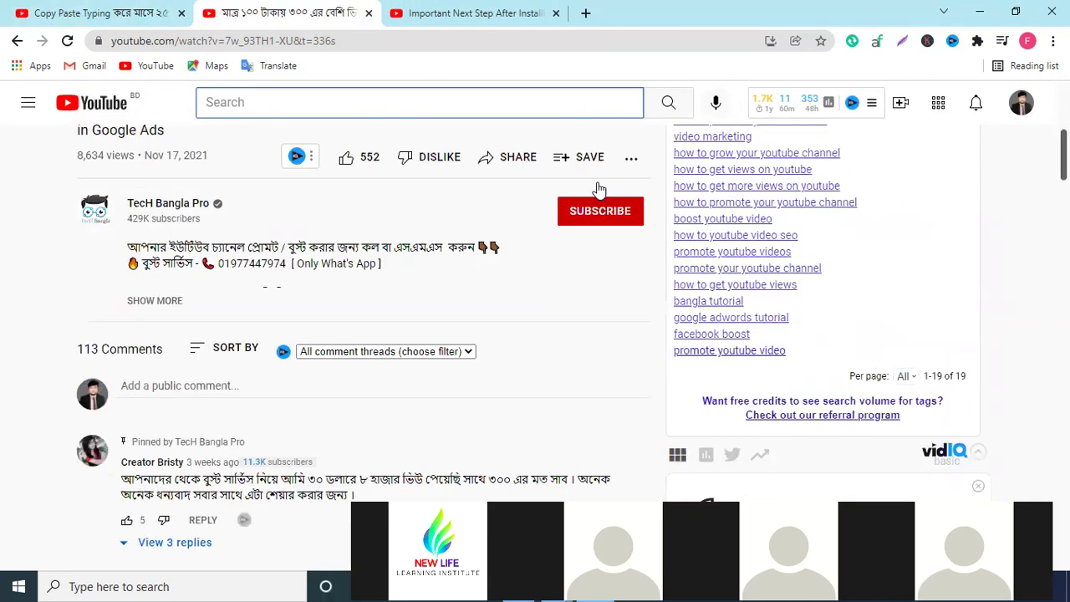
pyautogui.scroll(5, 586, 192)
# Open the signed-in account's own YouTube channel in the vidIQ video's tab and look over its featured video and uploads.
pyautogui.click(561, 12)
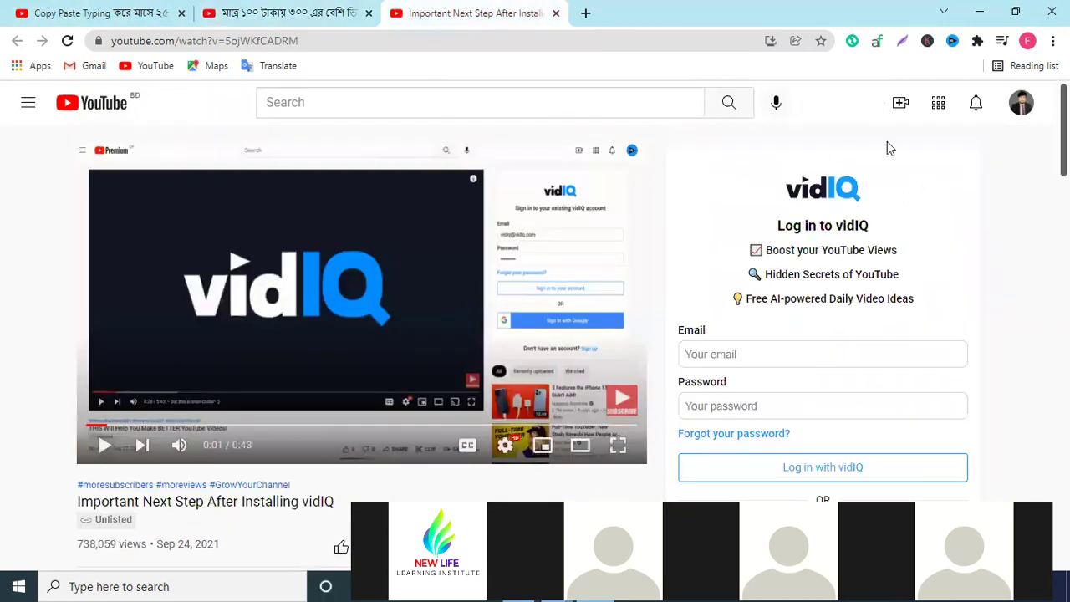
pyautogui.click(1021, 106)
pyautogui.click(886, 176)
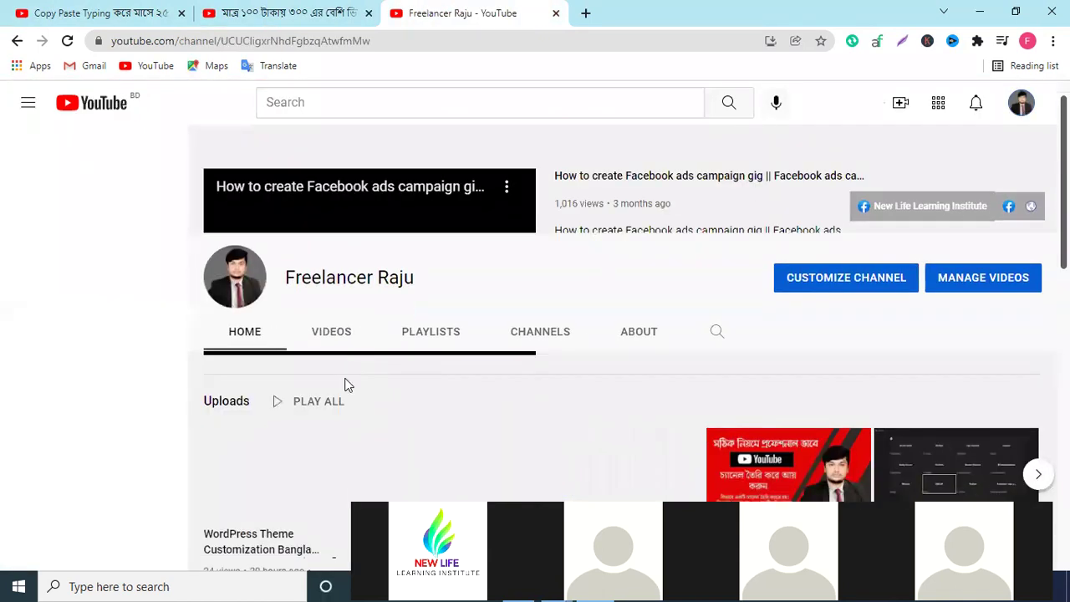
pyautogui.scroll(-3, 376, 212)
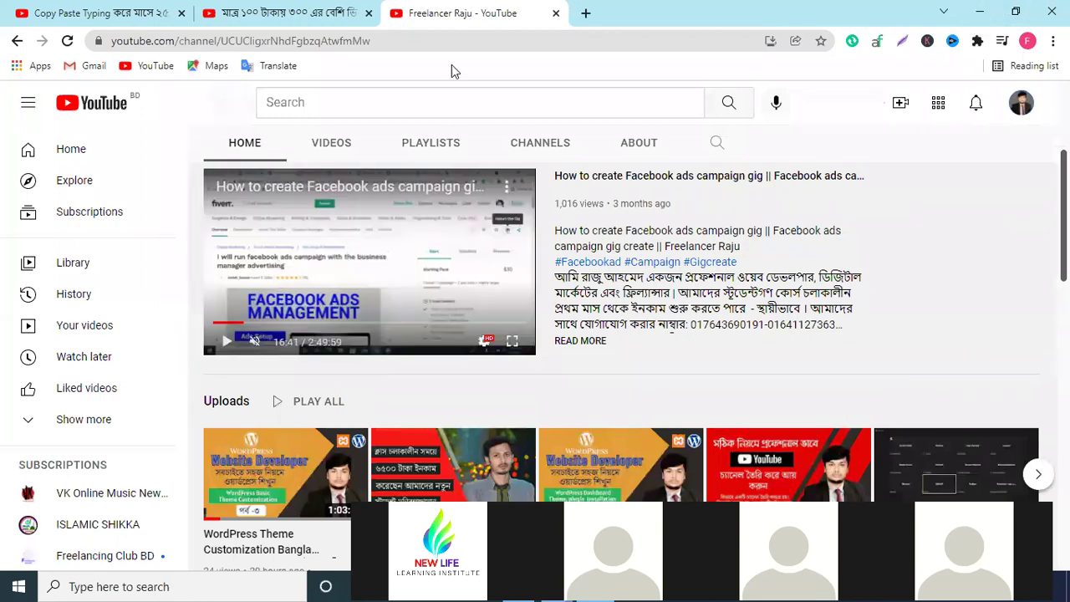
# Preview the MP4 video in New folder (5) in File Explorer, close the player and return to the USB Drive (G:) folder.
pyautogui.click(979, 12)
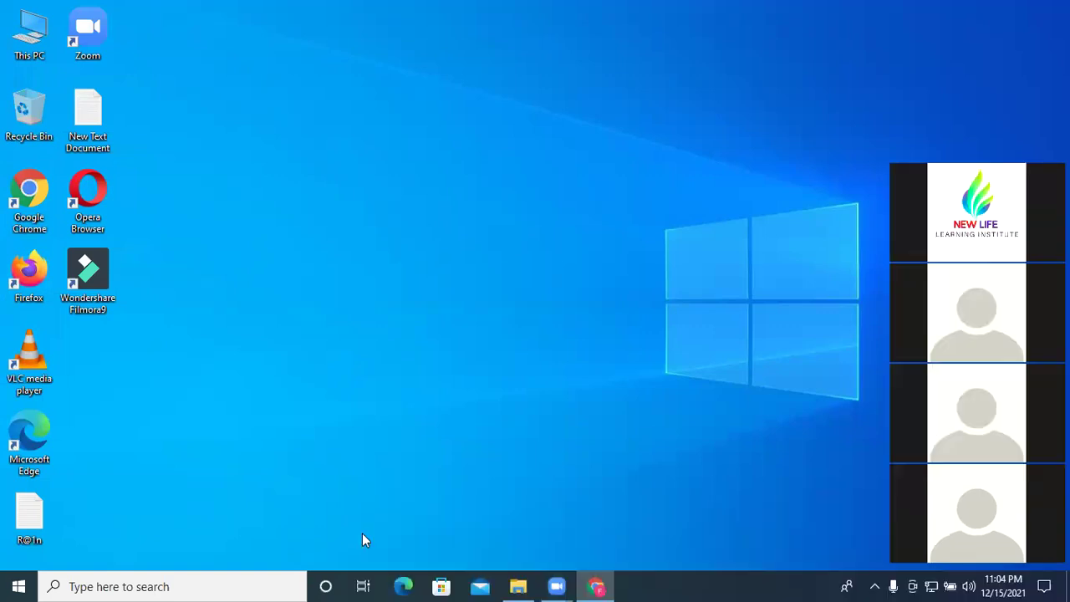
pyautogui.hotkey('alt', 'Tab')
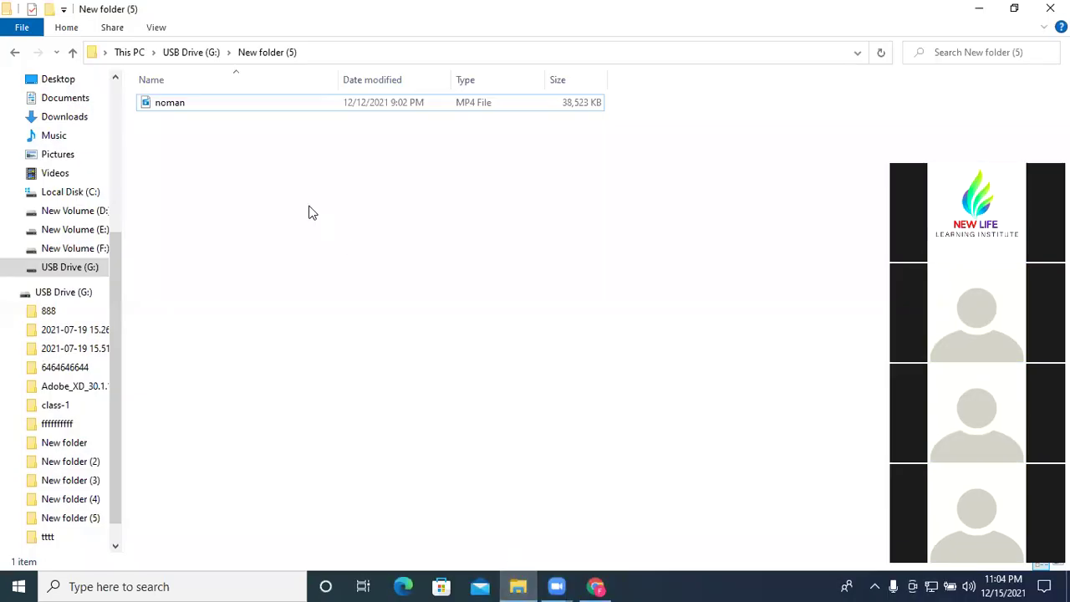
pyautogui.click(187, 102)
pyautogui.click(596, 586)
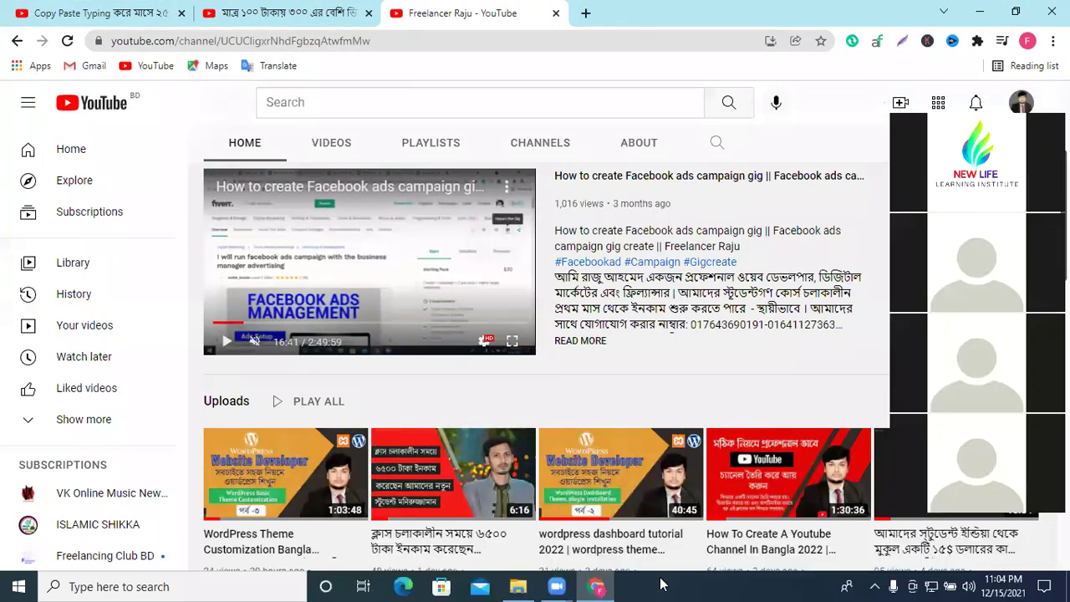
pyautogui.moveTo(556, 586)
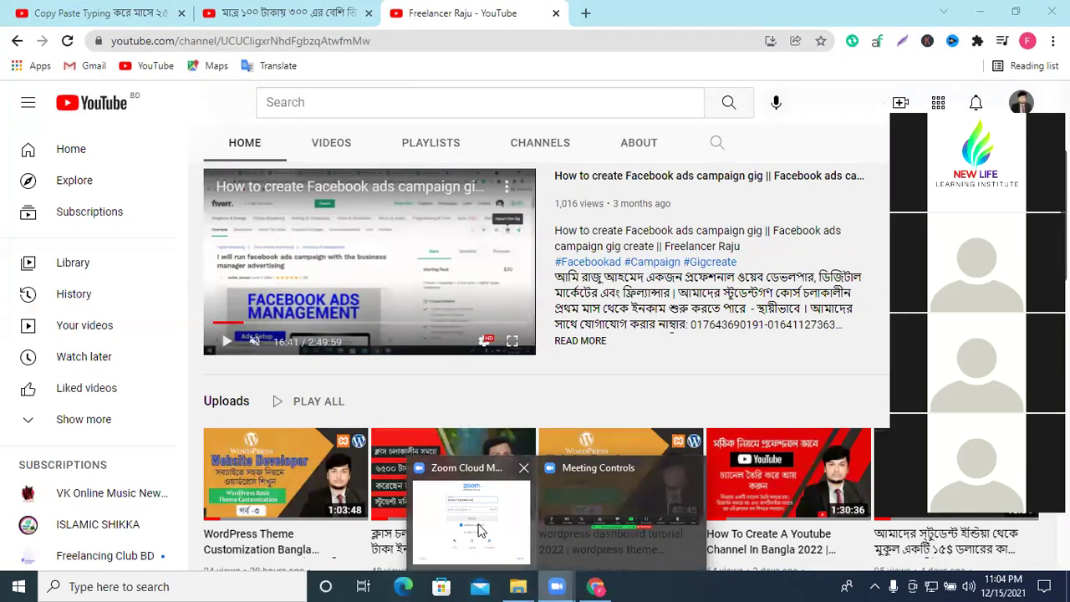
pyautogui.click(979, 12)
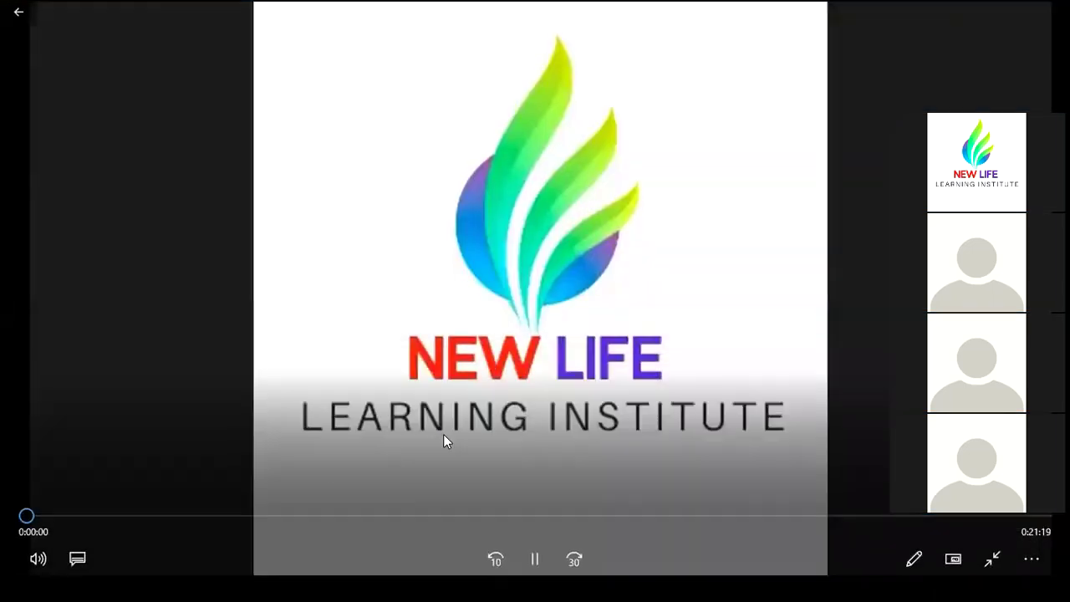
pyautogui.click(539, 567)
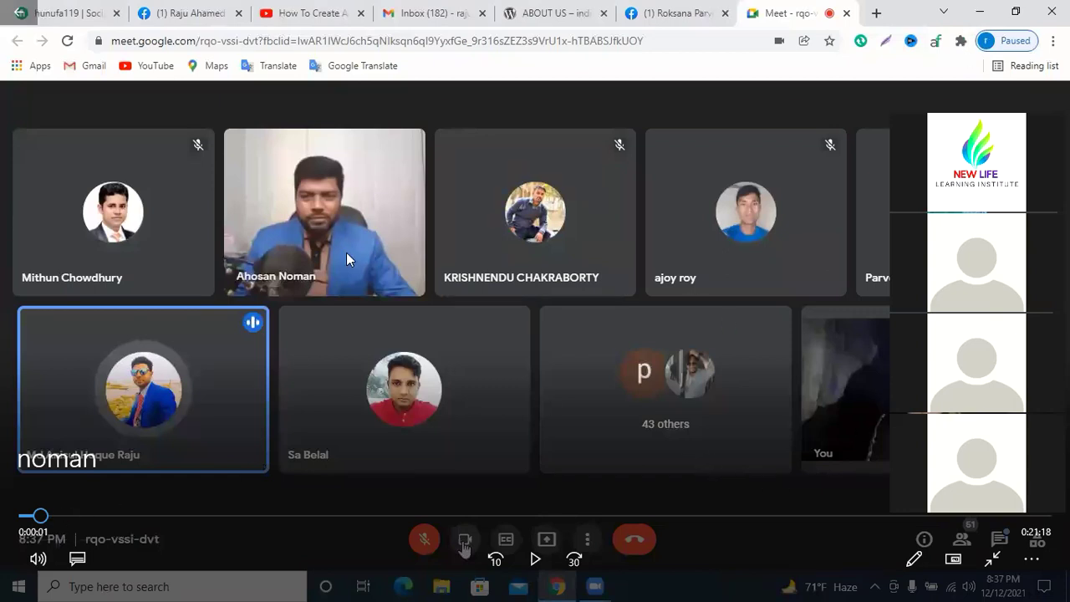
pyautogui.click(1052, 4)
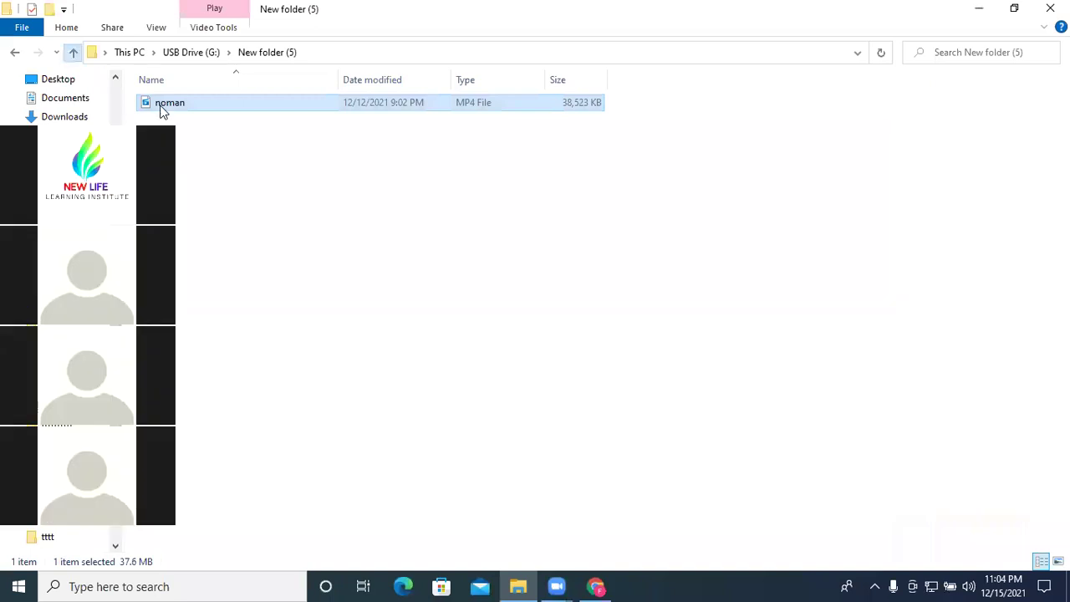
pyautogui.press('BackSpace')
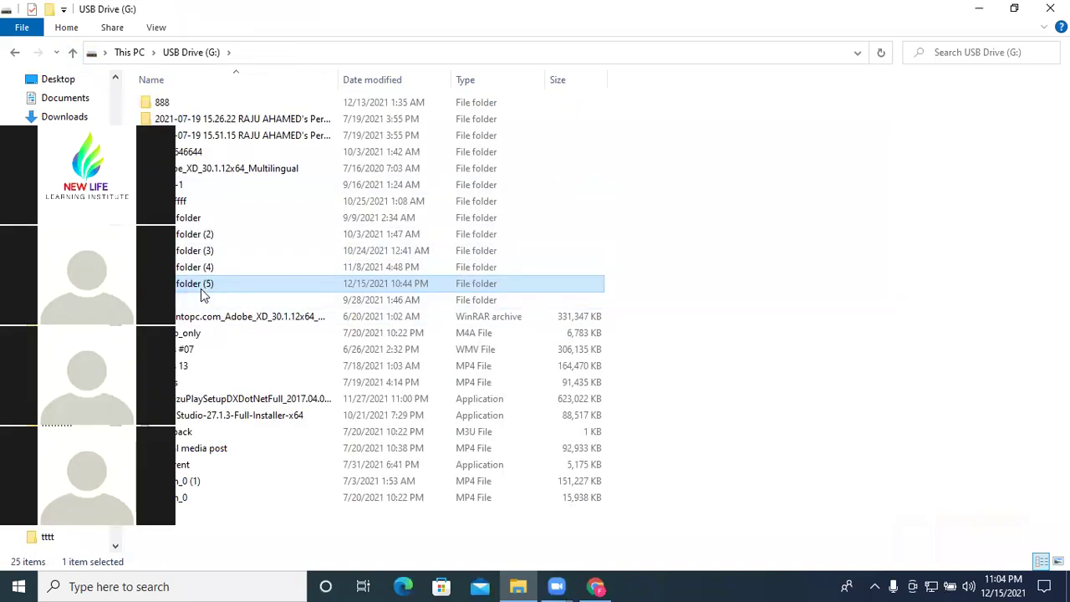
# Switch back to Chrome, start a video upload from the YouTube home page and close the Google Ads video's tab.
pyautogui.hotkey('alt', 'Tab')
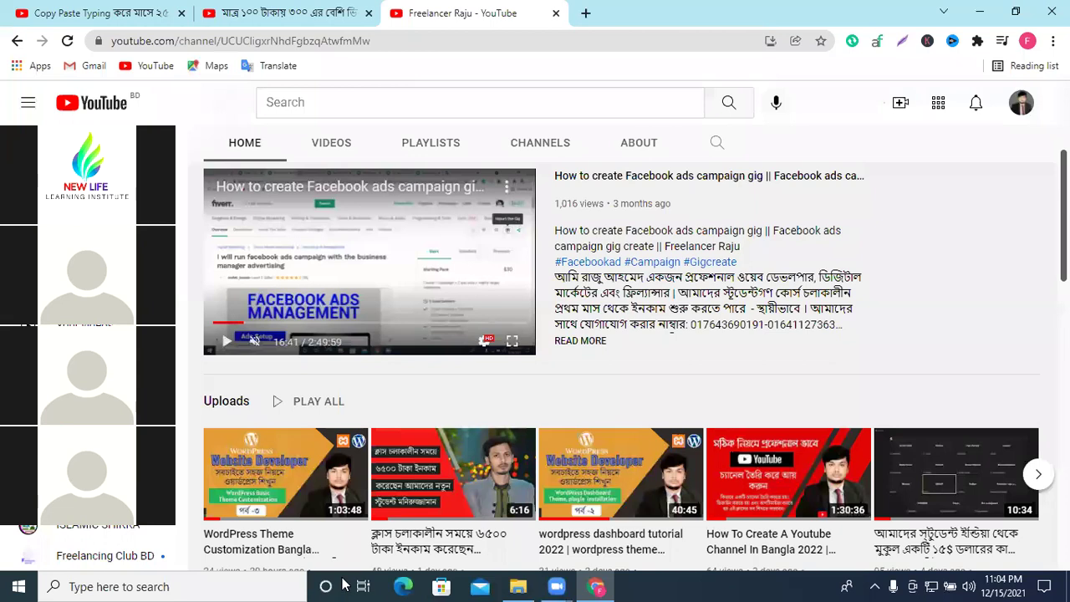
pyautogui.scroll(3, 509, 138)
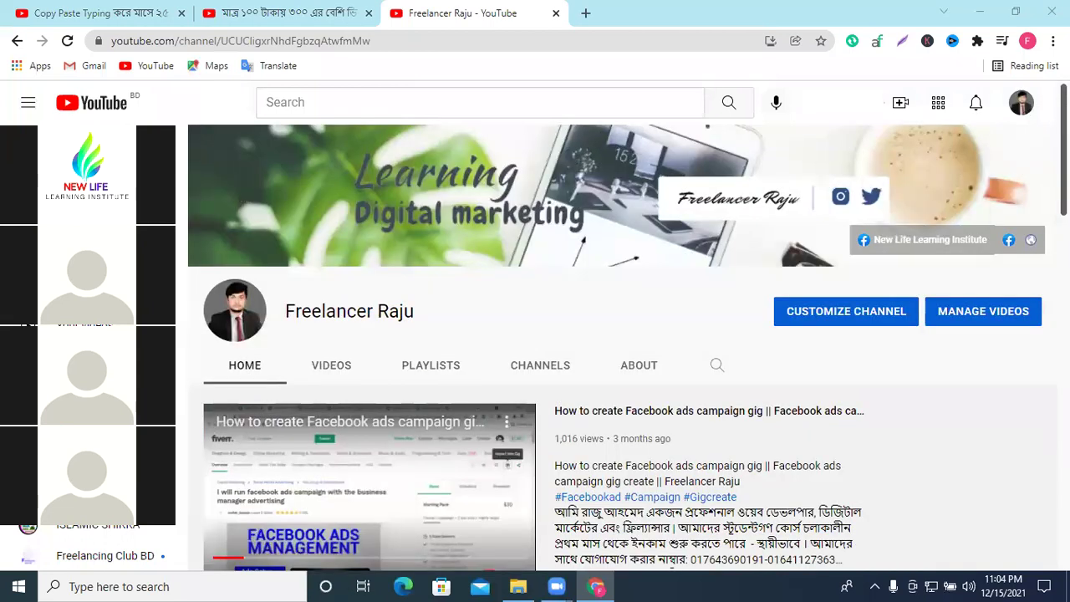
pyautogui.click(124, 102)
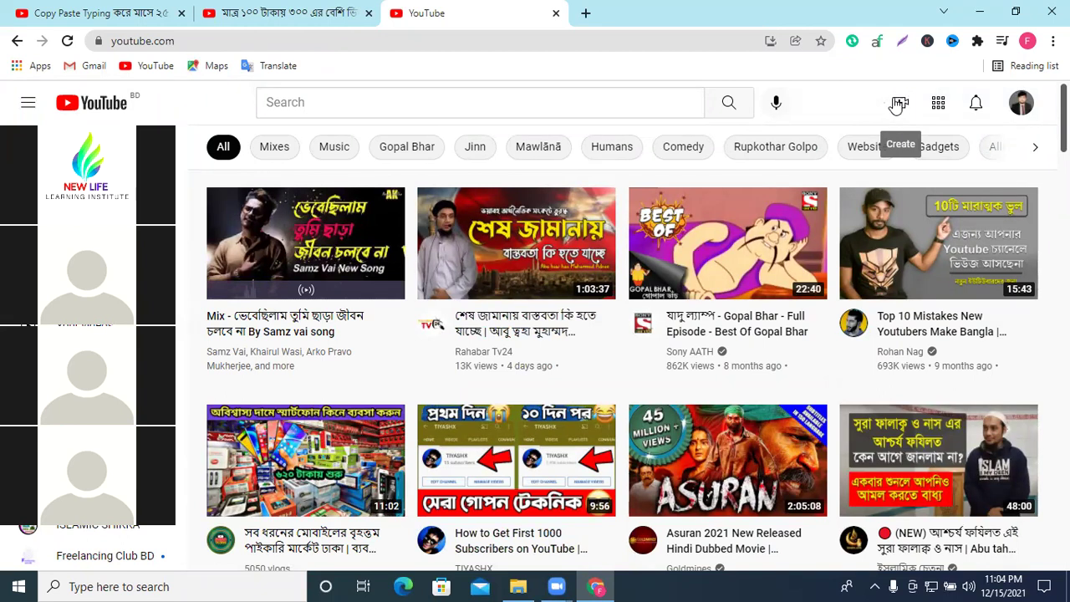
pyautogui.click(899, 105)
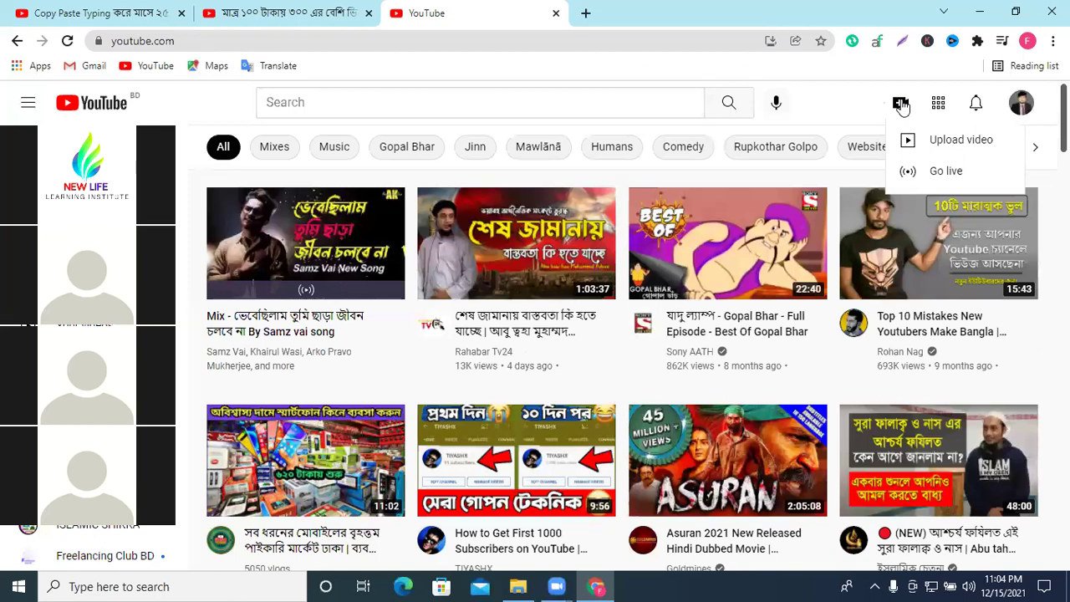
pyautogui.click(962, 140)
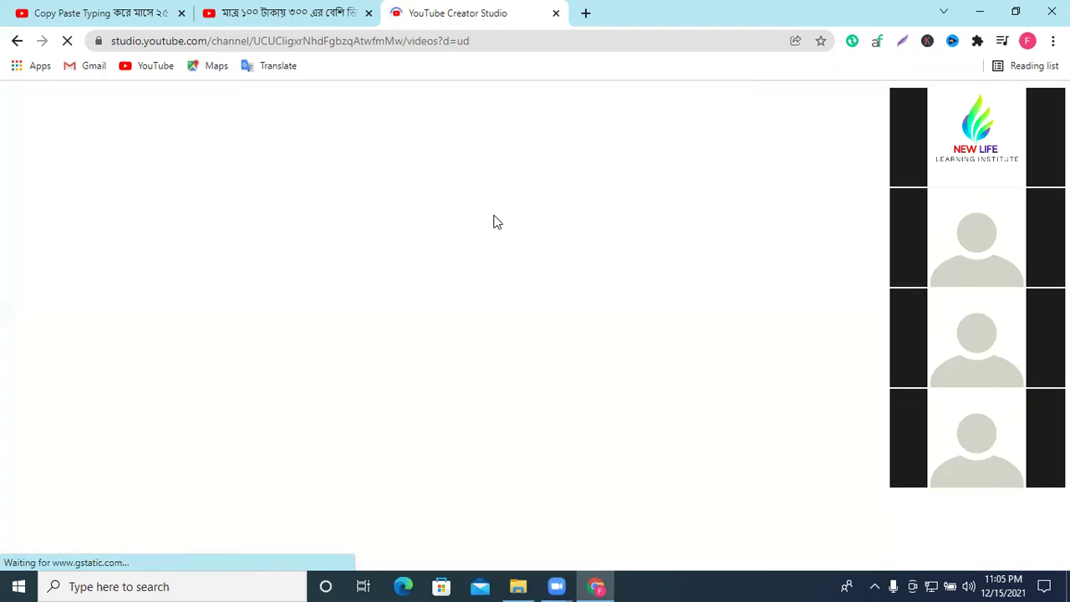
pyautogui.click(369, 13)
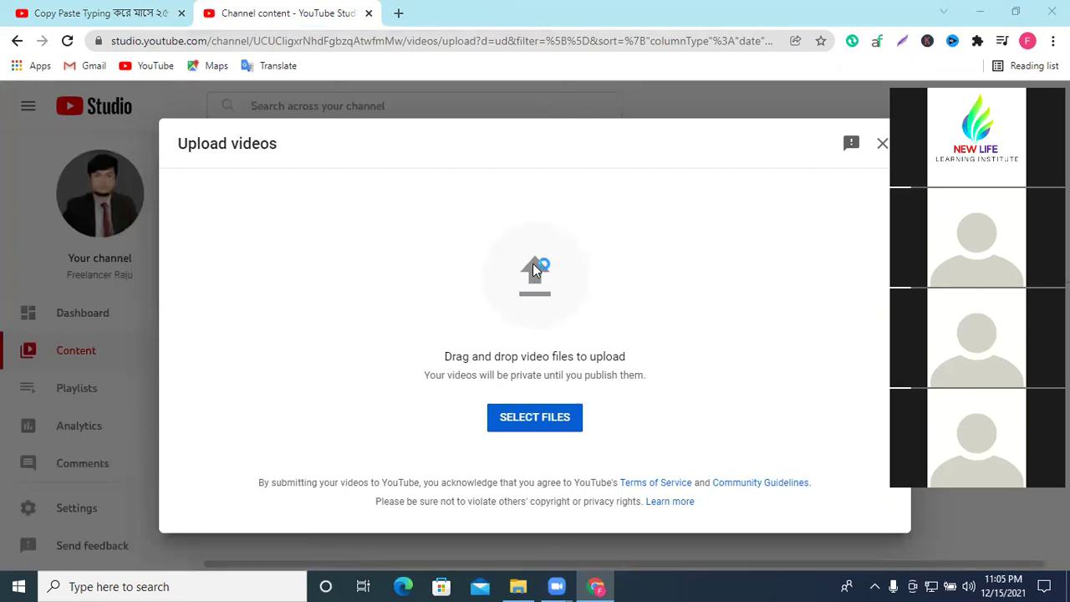
# Upload the MP4 video from New folder (5) on USB Drive (G:) through the Upload videos window.
pyautogui.click(532, 263)
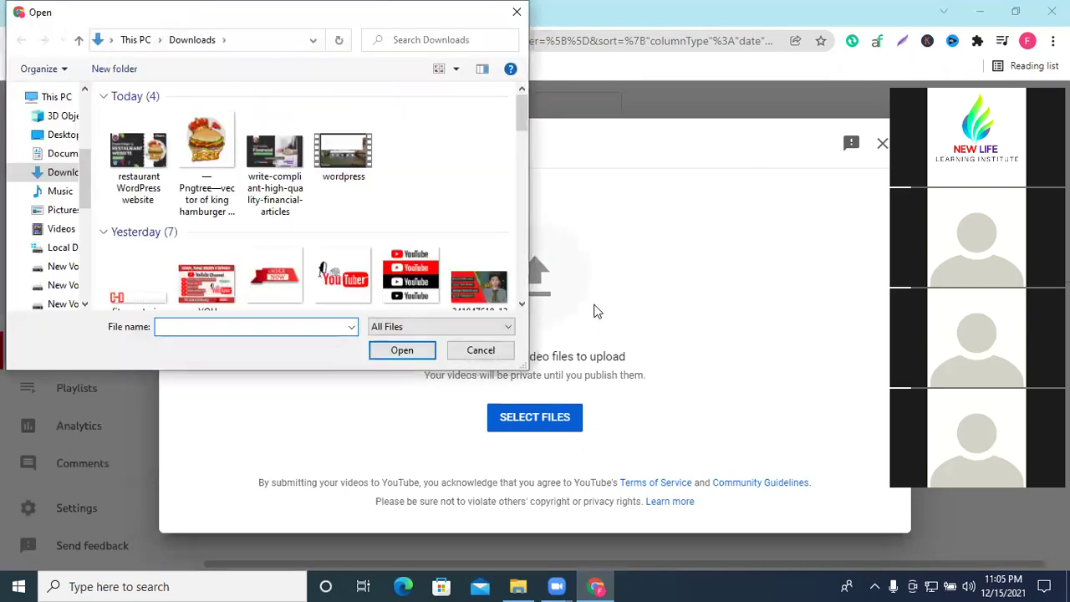
pyautogui.click(517, 12)
pyautogui.click(519, 586)
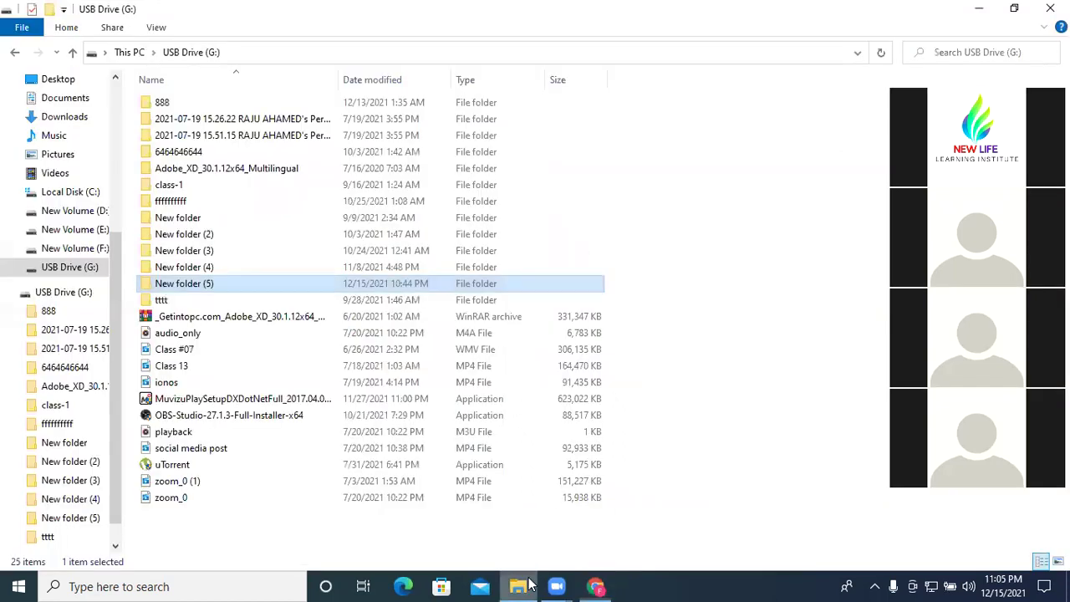
pyautogui.doubleClick(189, 285)
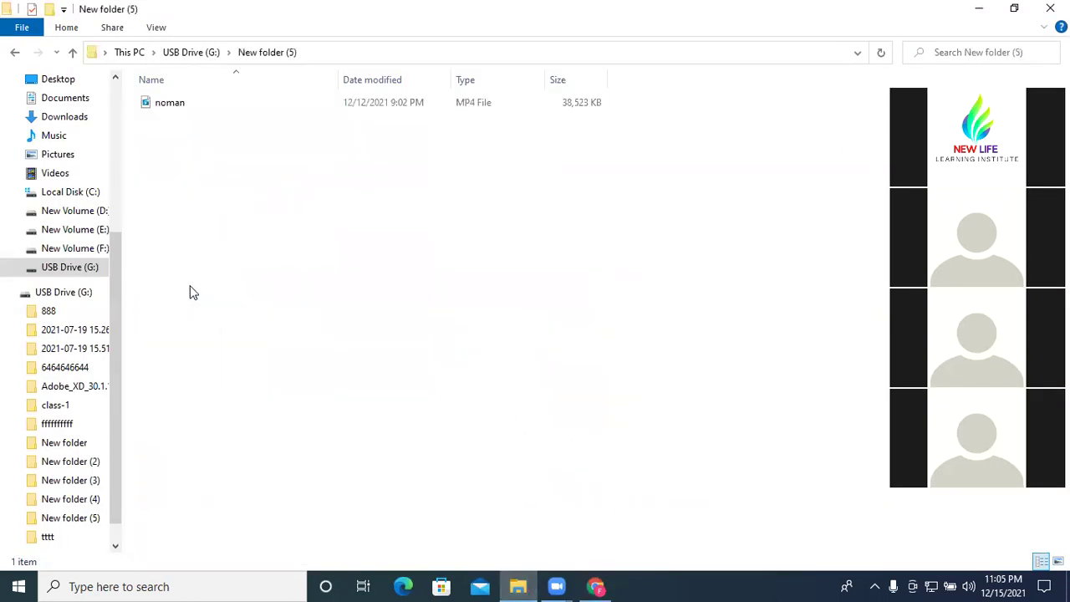
pyautogui.doubleClick(202, 105)
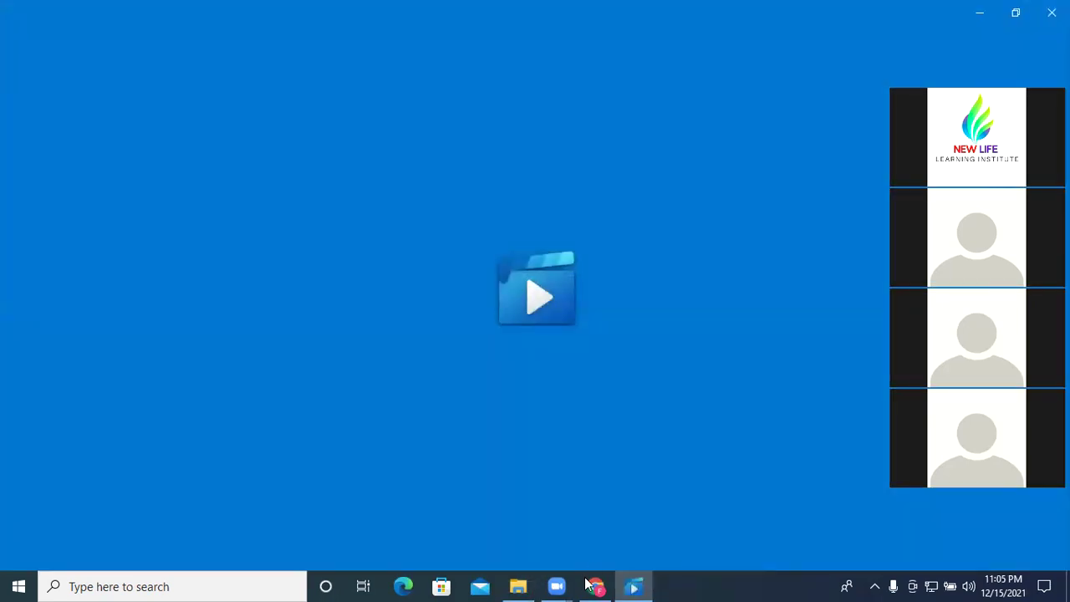
pyautogui.click(1051, 13)
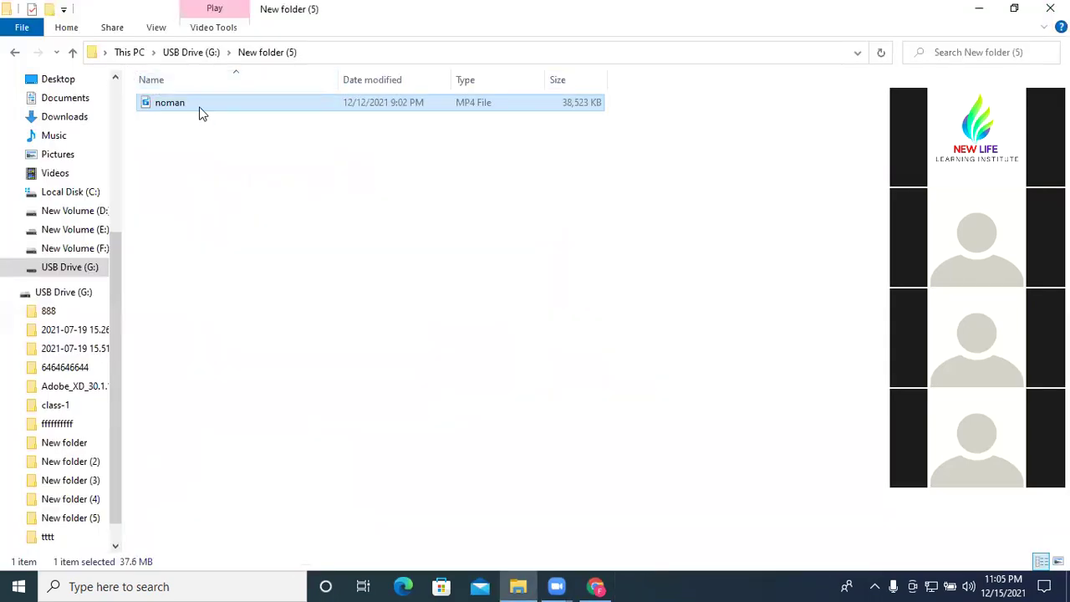
pyautogui.moveTo(201, 113); pyautogui.dragTo(585, 283)
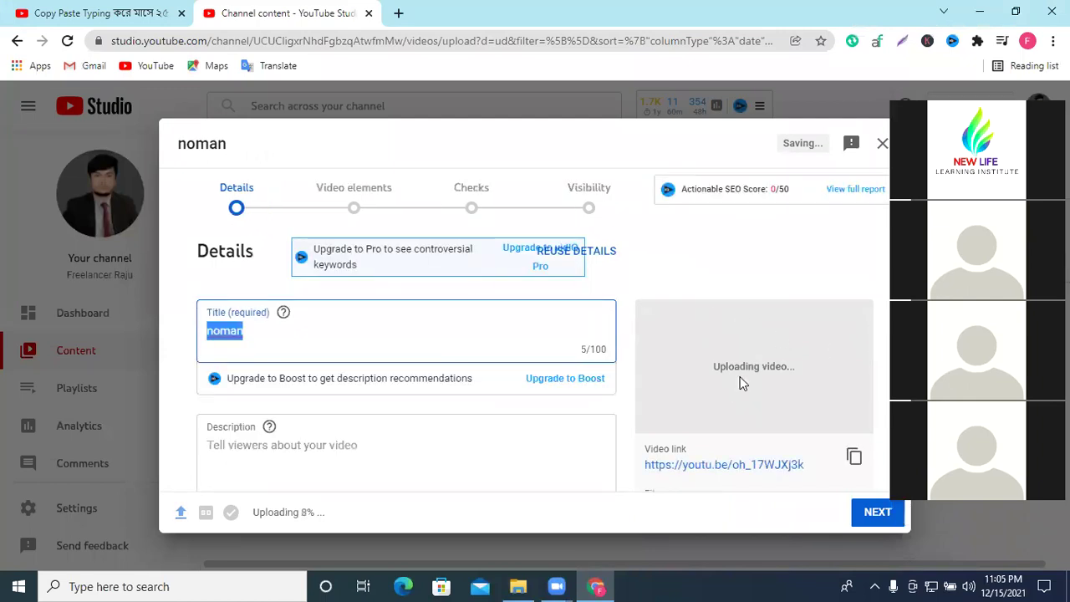
# Look over the uploading video's Details form, from the title to the description and thumbnail sections.
pyautogui.scroll(-2, 736, 382)
pyautogui.scroll(2, 499, 389)
pyautogui.scroll(-2, 803, 365)
pyautogui.scroll(2, 795, 363)
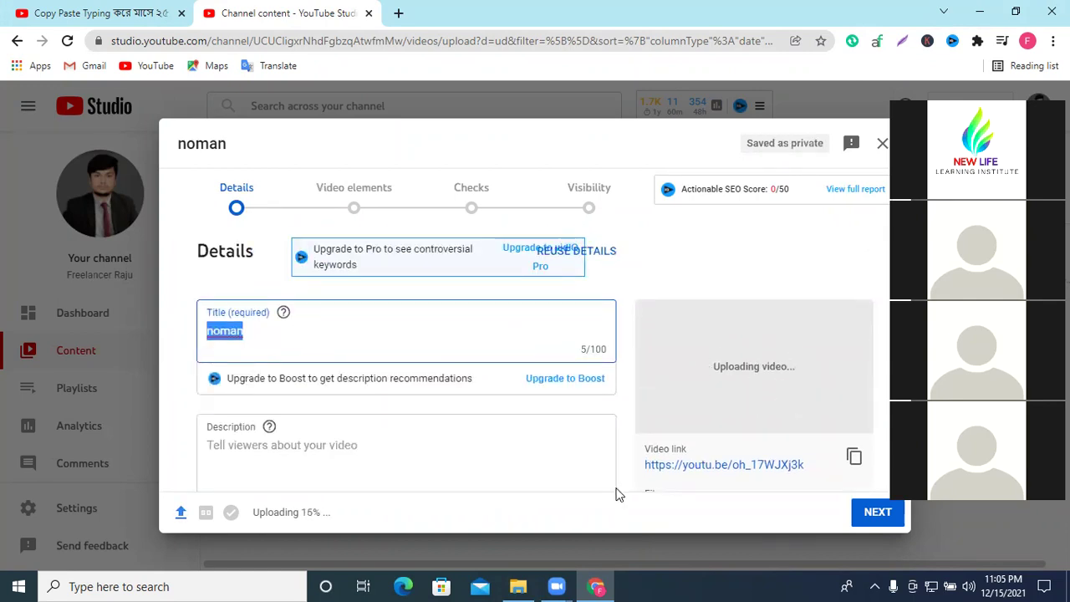
pyautogui.scroll(-2, 657, 408)
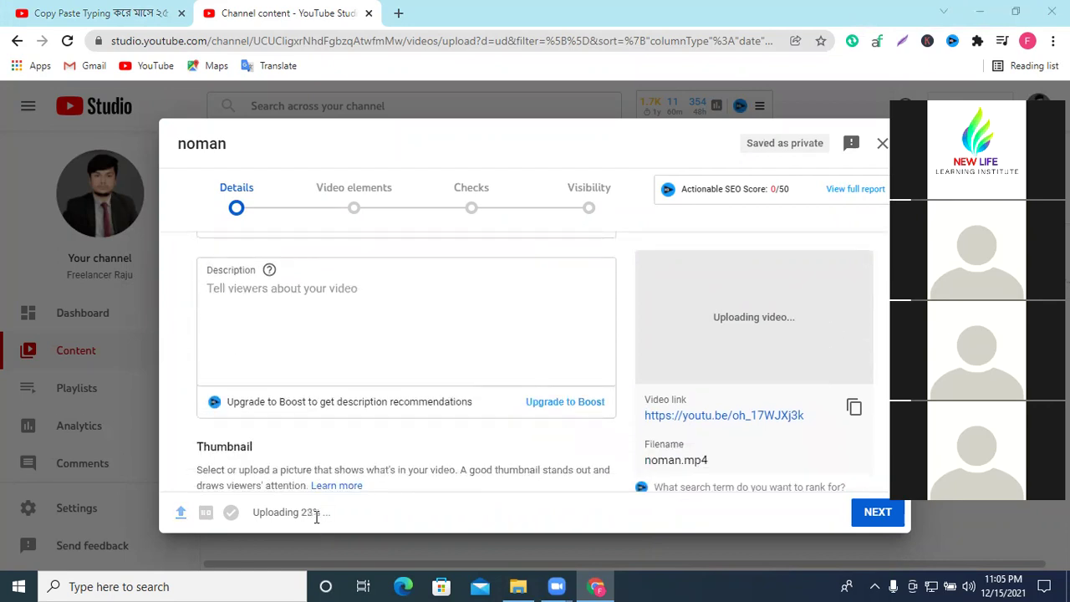
pyautogui.scroll(2, 326, 317)
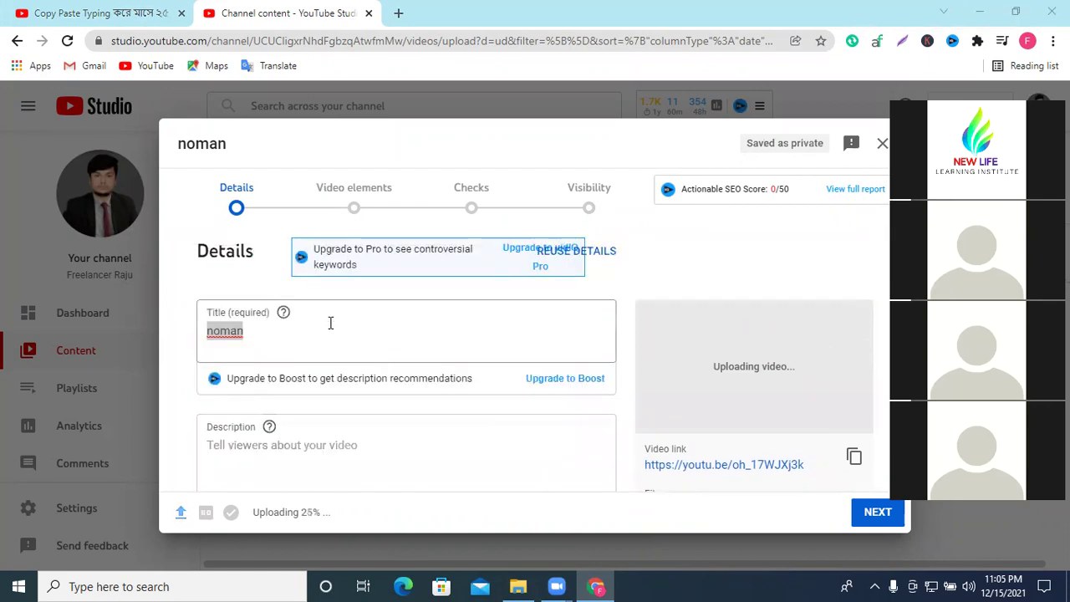
# In the Copy Paste Typing video's tab, open the own channel's WordPress Theme Customization Bangla Tutorial 2022 video and bring up its description.
pyautogui.click(100, 13)
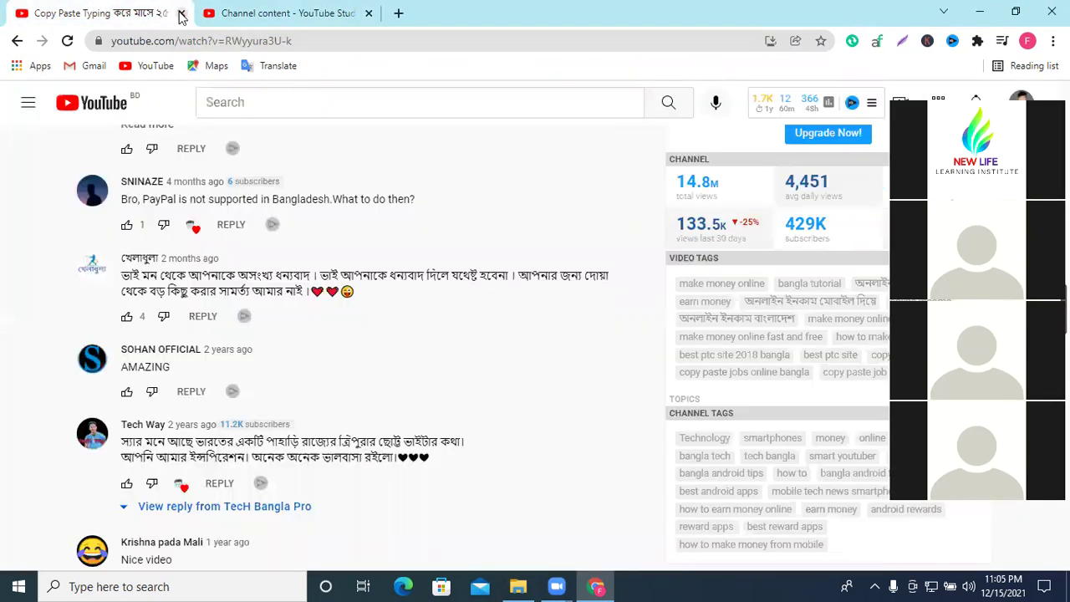
pyautogui.scroll(4, 593, 251)
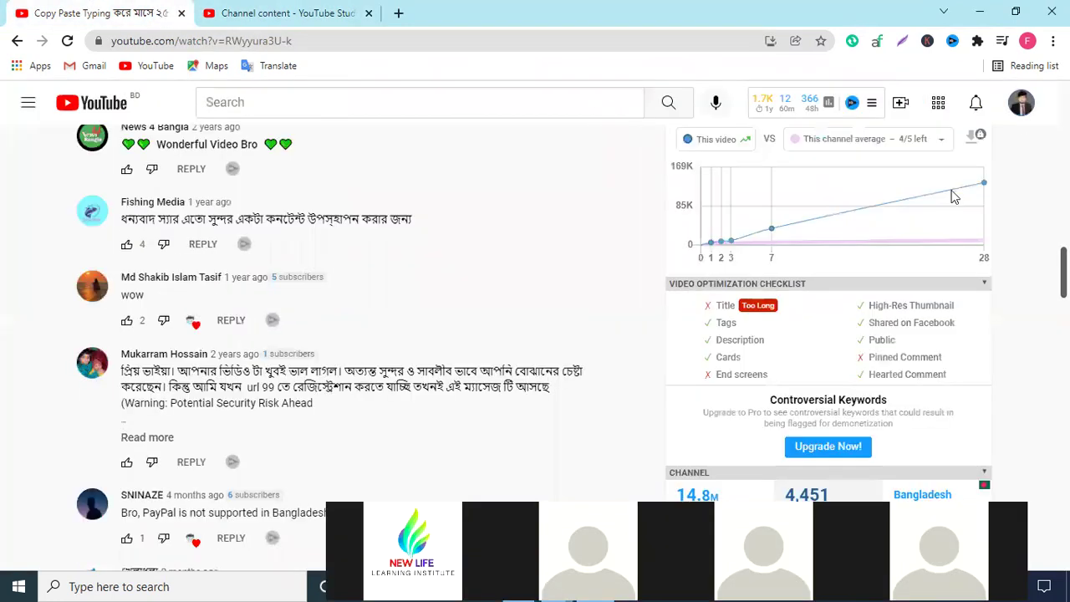
pyautogui.click(1021, 101)
pyautogui.click(827, 190)
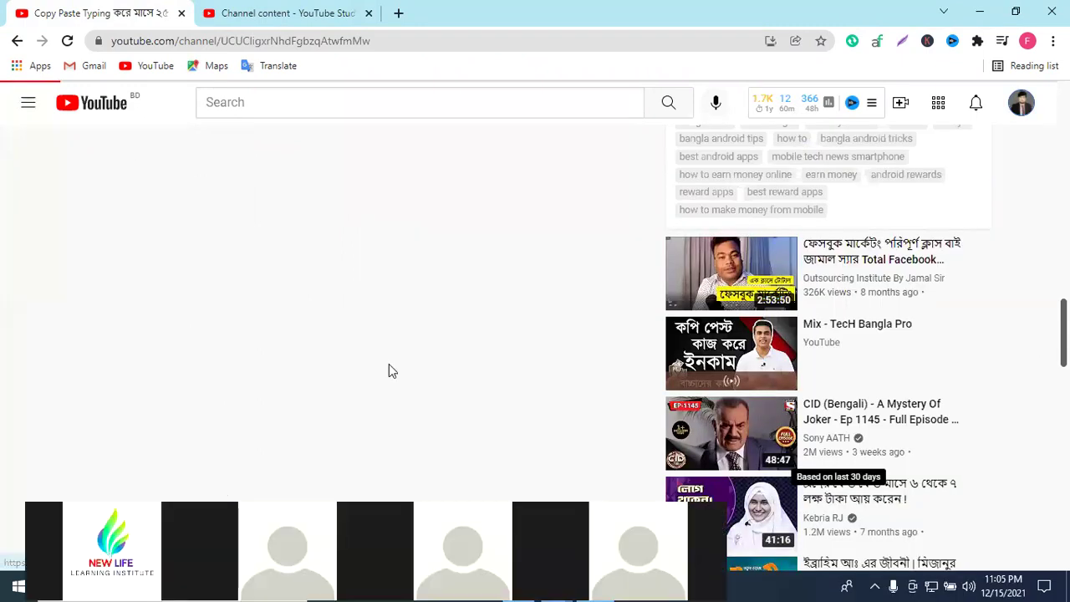
pyautogui.scroll(-3, 489, 339)
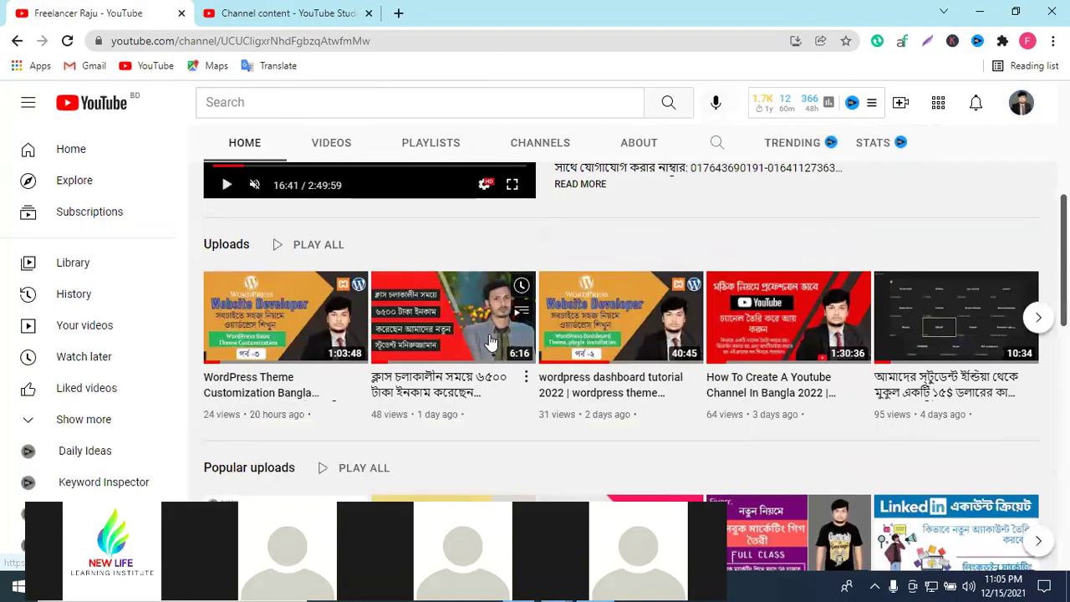
pyautogui.click(259, 338)
pyautogui.scroll(-3, 358, 310)
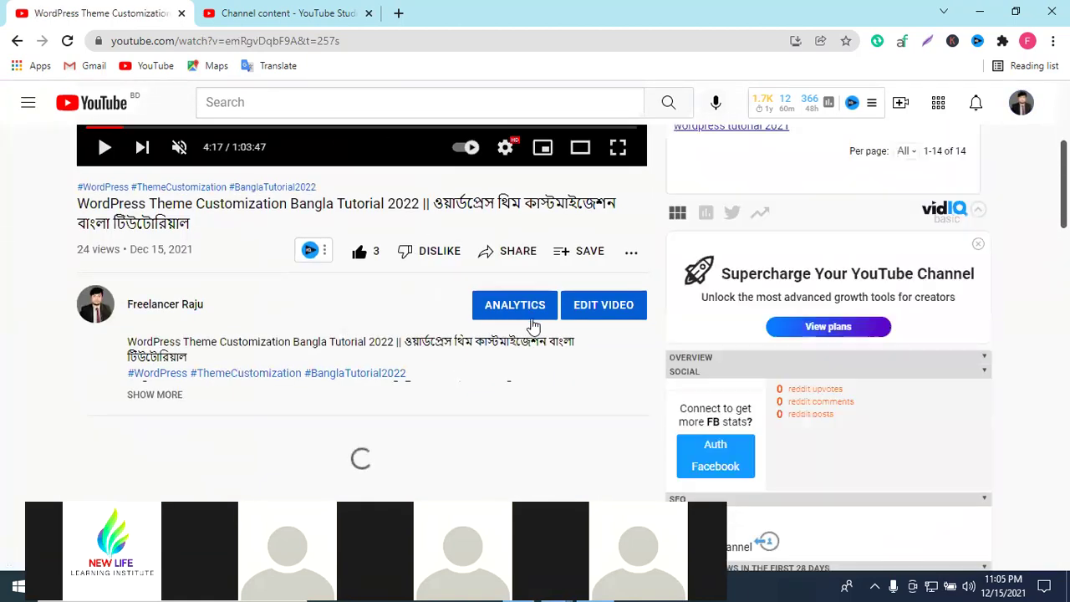
# Open the WordPress video for editing, copy its description from the self-introduction through the free-class link, and close that video's tab.
pyautogui.click(608, 310)
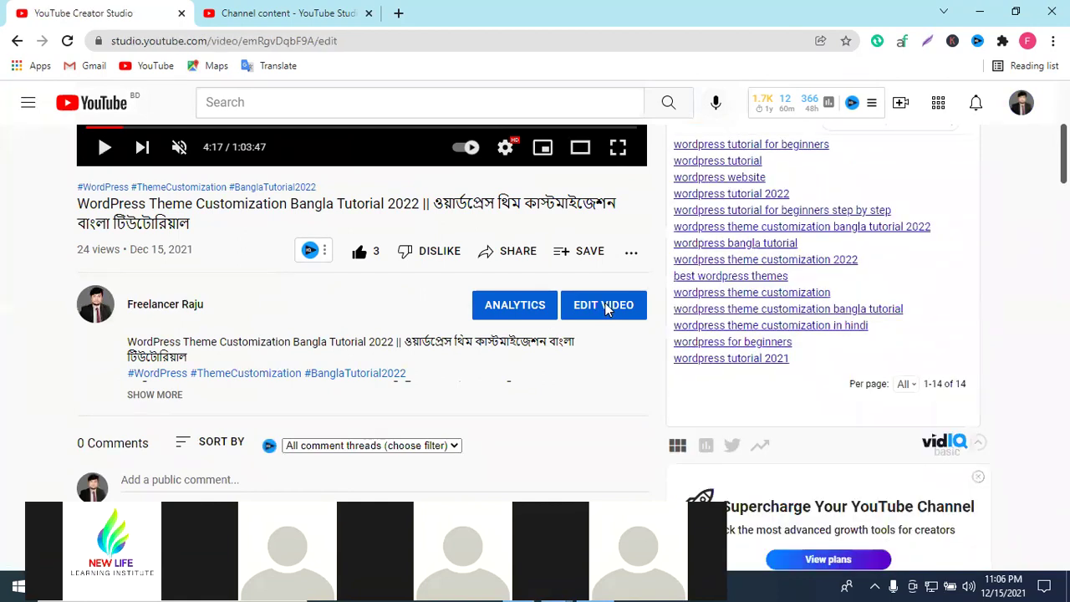
pyautogui.click(606, 306)
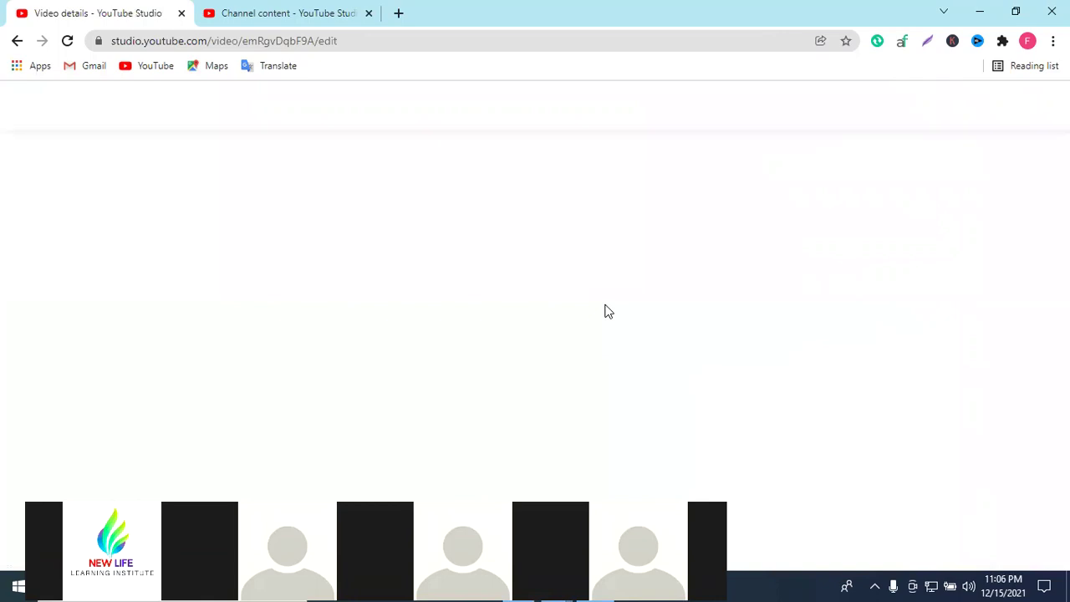
pyautogui.click(237, 301)
pyautogui.moveTo(236, 301); pyautogui.dragTo(520, 372)
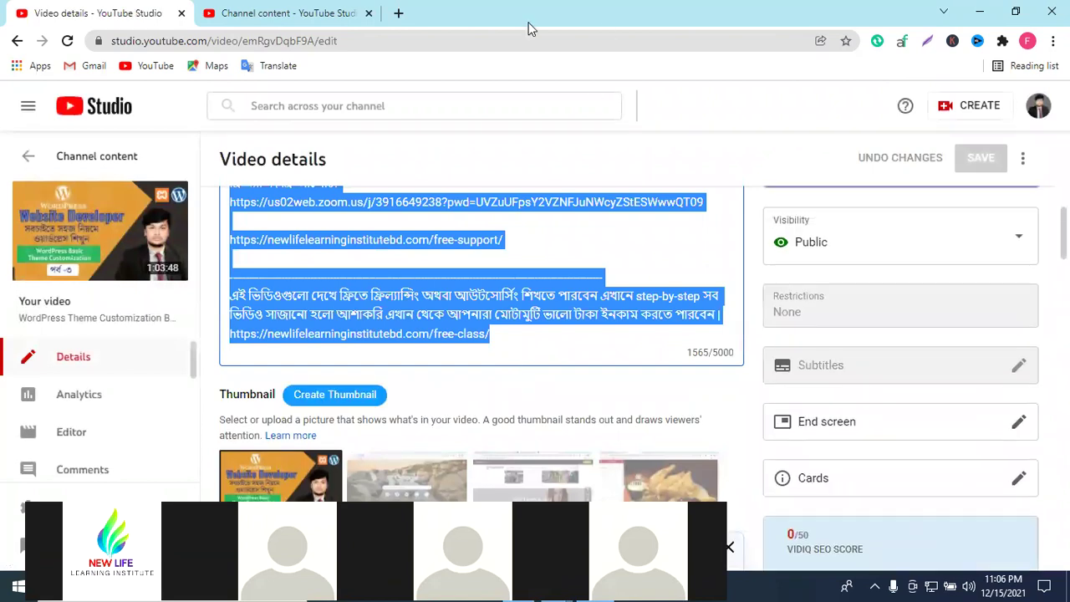
pyautogui.click(181, 12)
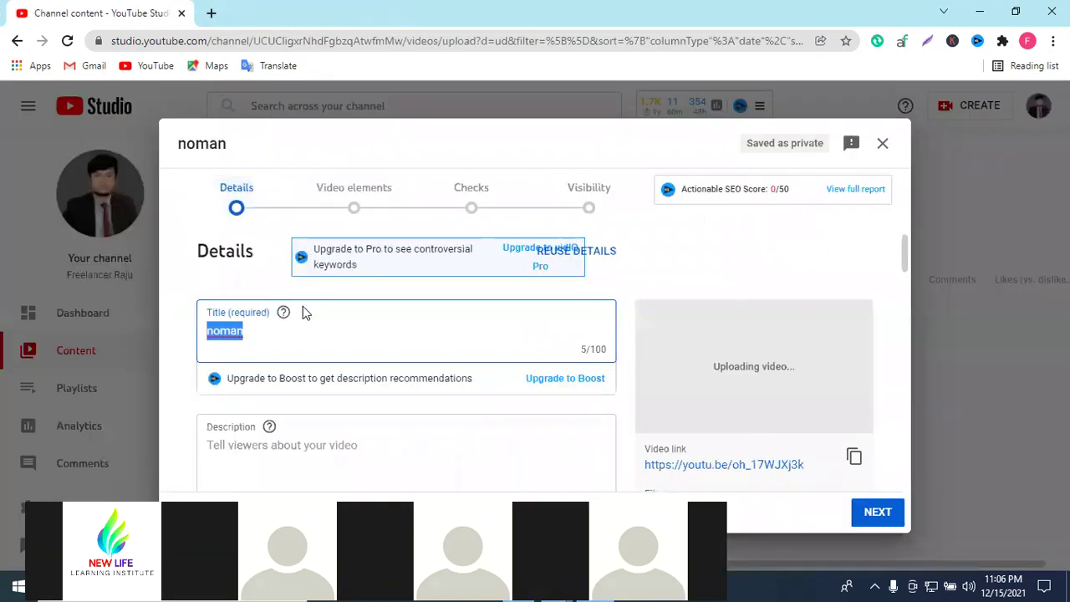
# Paste the copied channel description into the empty Description field of the uploading video.
pyautogui.scroll(-2, 193, 339)
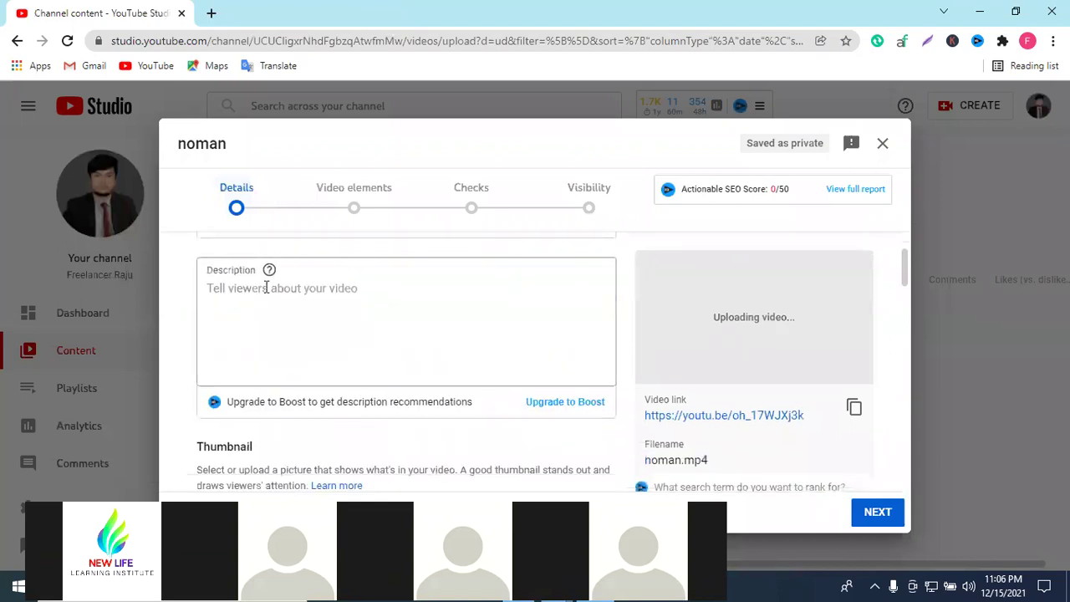
pyautogui.scroll(2, 267, 289)
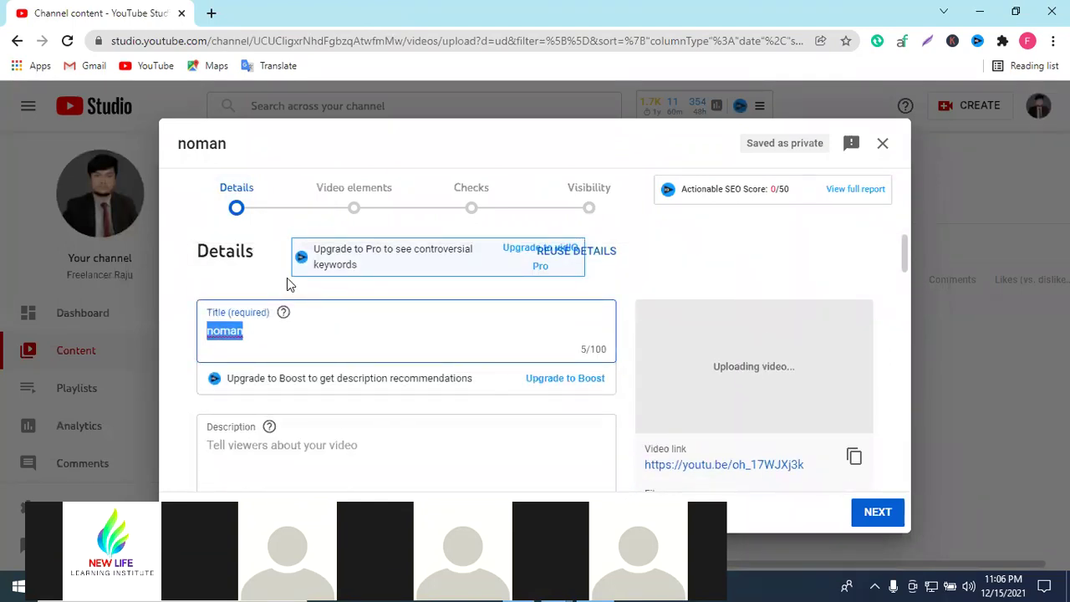
pyautogui.scroll(-2, 453, 327)
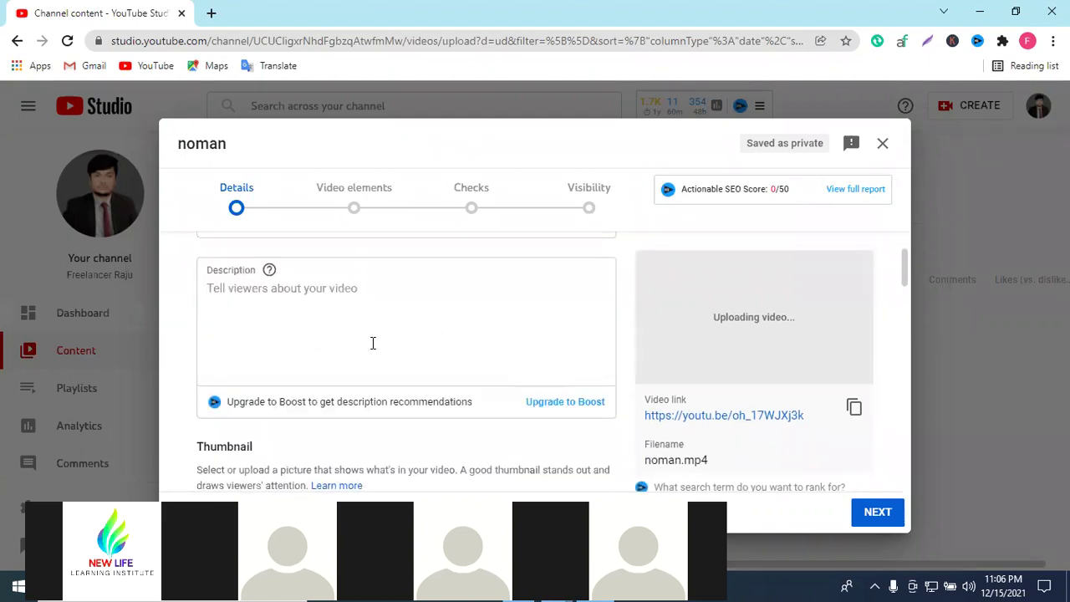
pyautogui.click(302, 309)
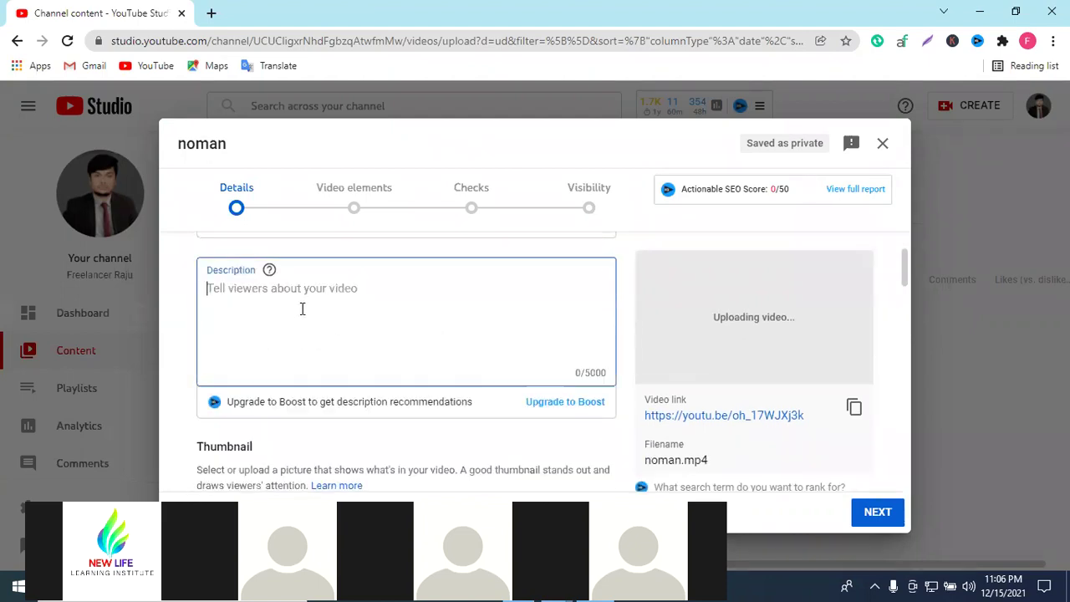
pyautogui.hotkey('ctrl', 'v')
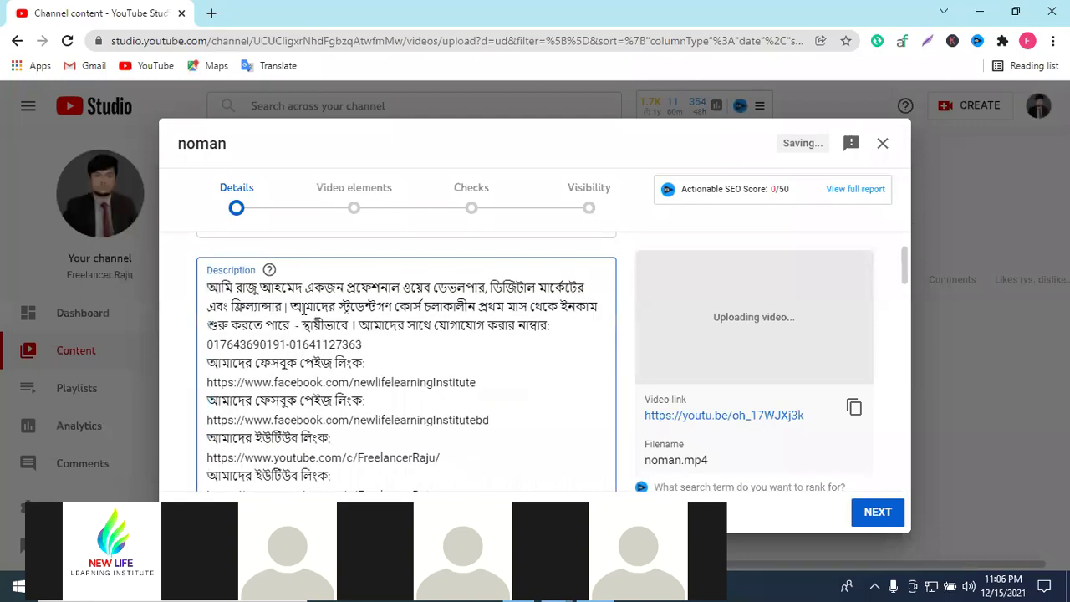
# Insert two blank lines above the pasted description, place the cursor on the first one, and look through the text.
pyautogui.scroll(3, 285, 353)
pyautogui.scroll(-1, 285, 353)
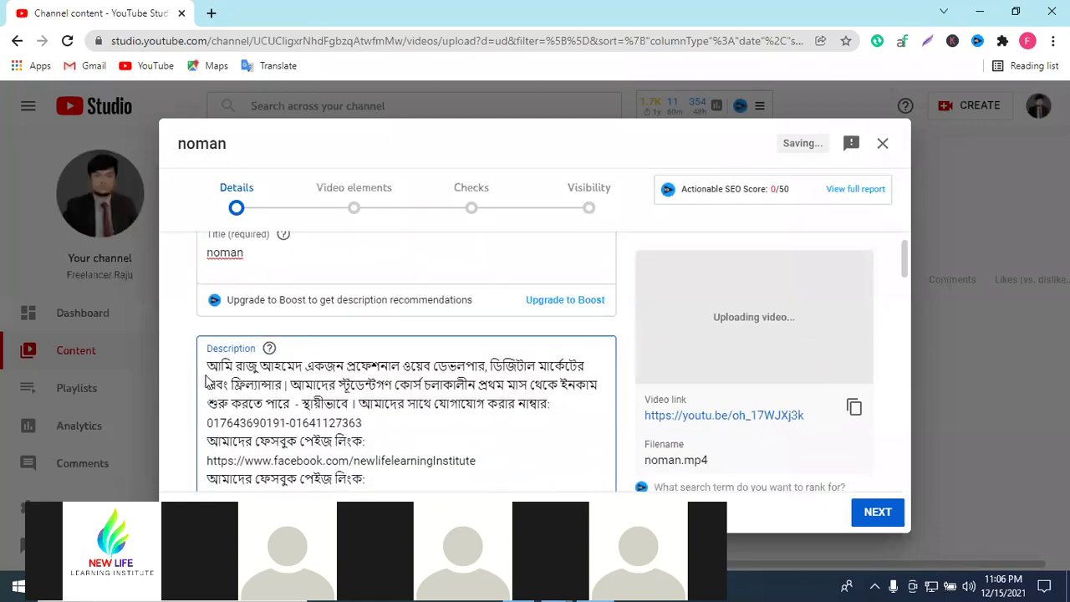
pyautogui.click(208, 366)
pyautogui.press('Return')
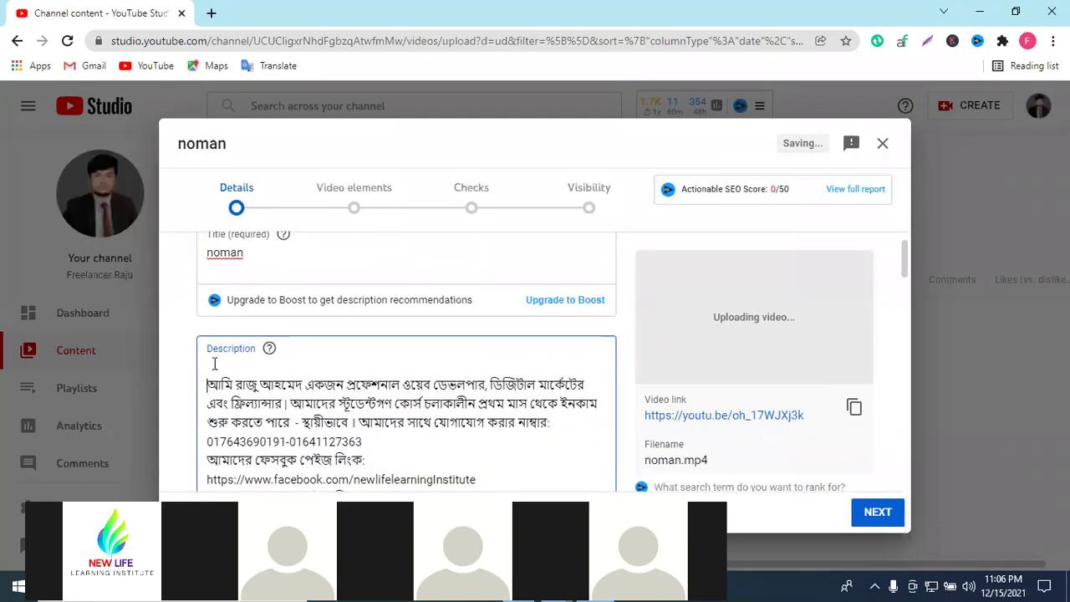
pyautogui.press('Return')
pyautogui.click(214, 366)
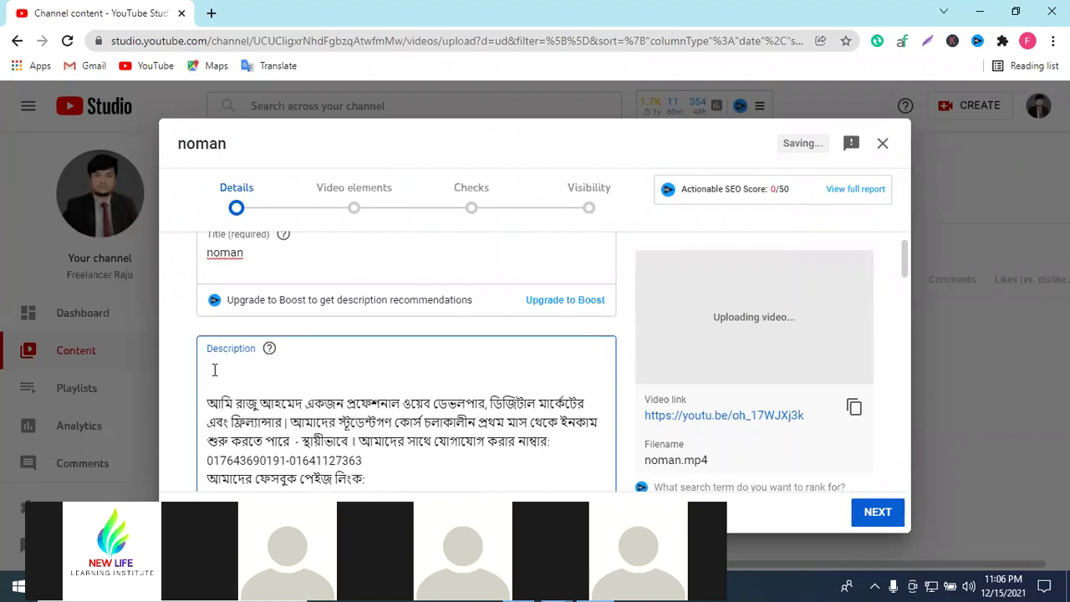
pyautogui.scroll(-3, 320, 358)
pyautogui.scroll(-3, 472, 318)
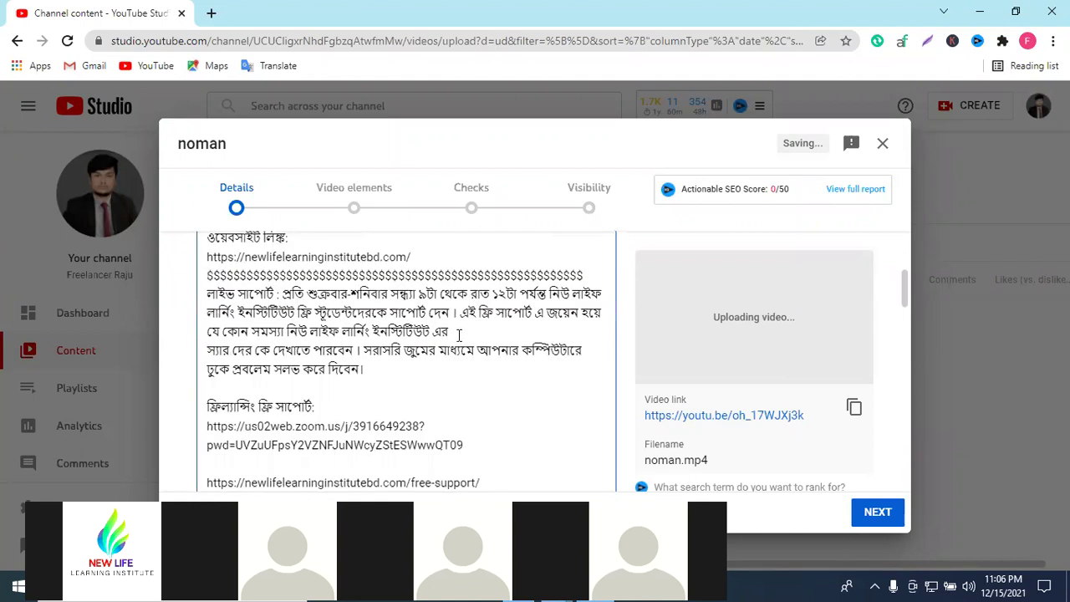
pyautogui.scroll(-3, 457, 340)
pyautogui.scroll(10, 458, 340)
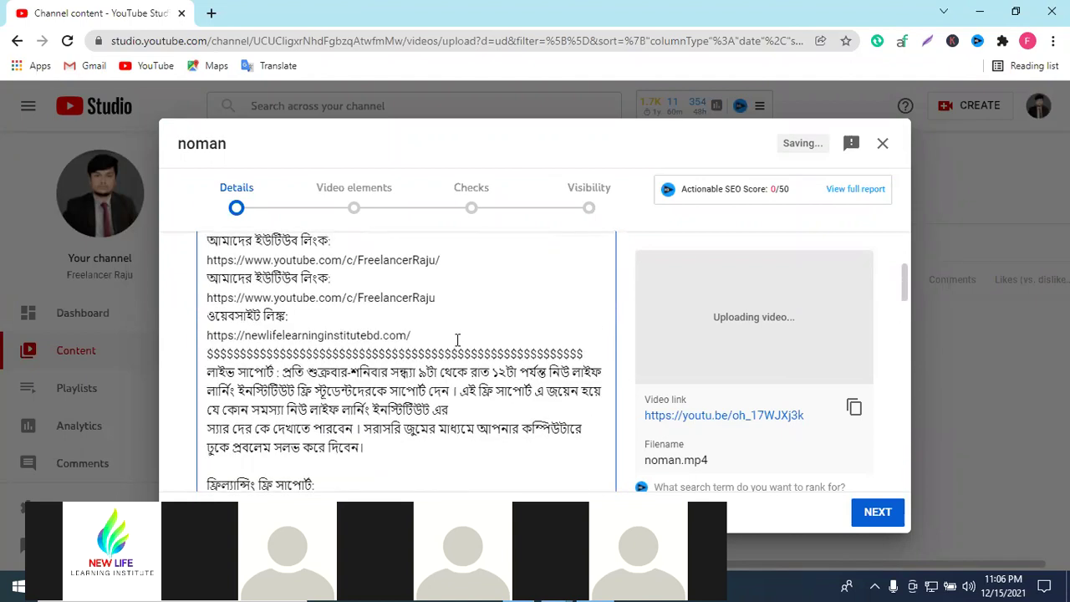
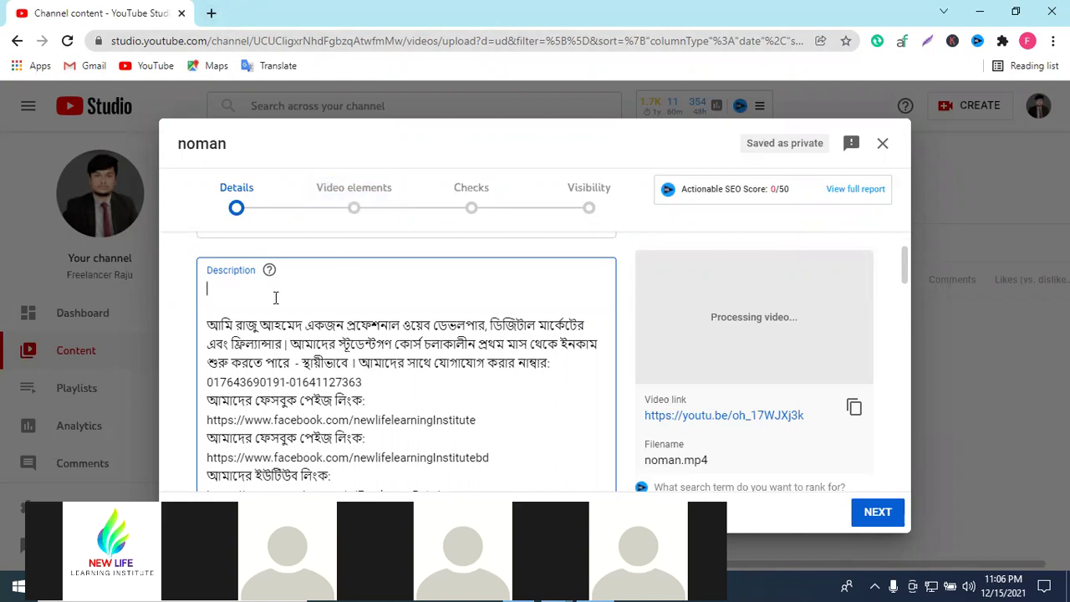
# Open Google Translate in a new tab, set the source to Bengali, and dictate the Bengali phrase about a meeting with the named freelancer.
pyautogui.click(210, 13)
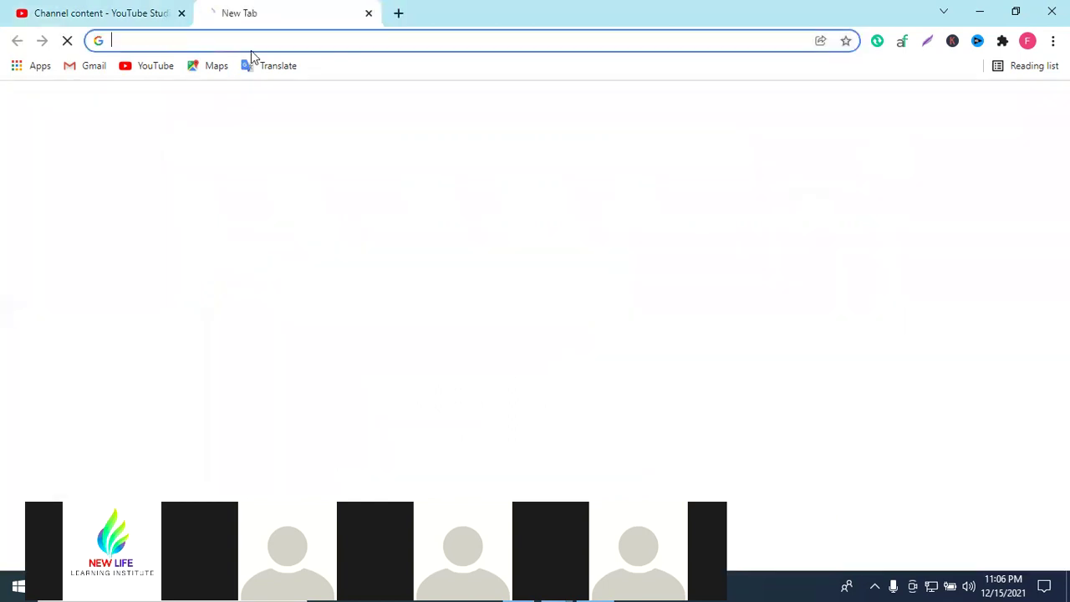
pyautogui.click(262, 69)
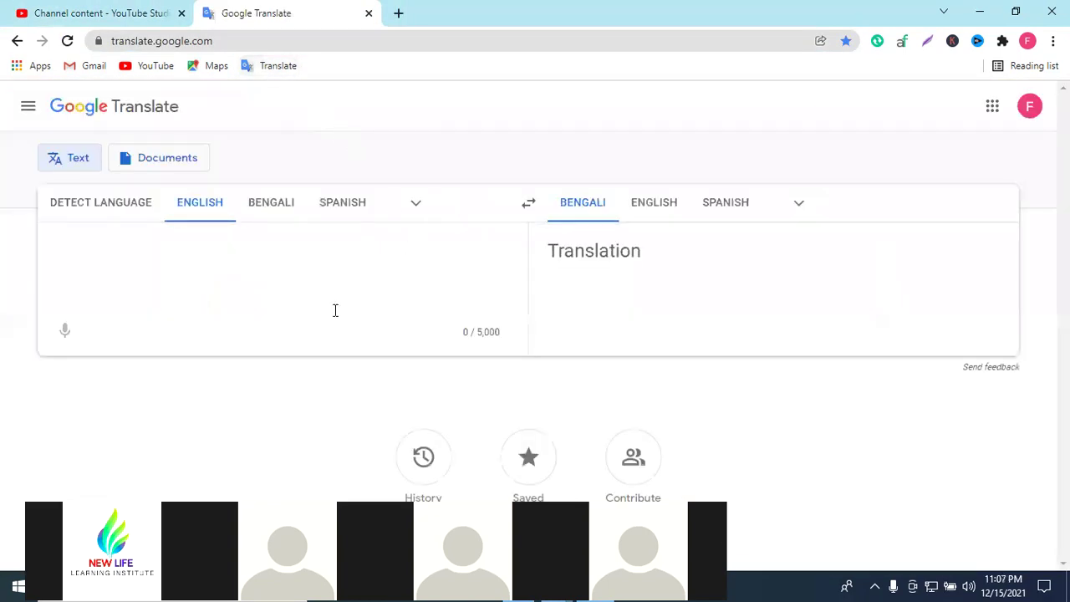
pyautogui.click(260, 207)
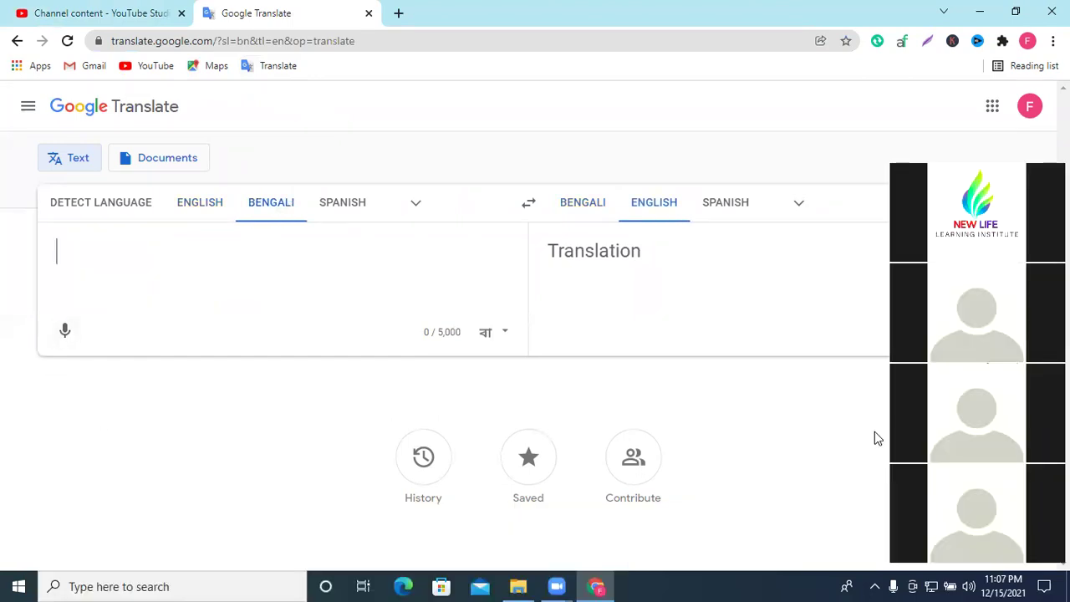
pyautogui.click(66, 332)
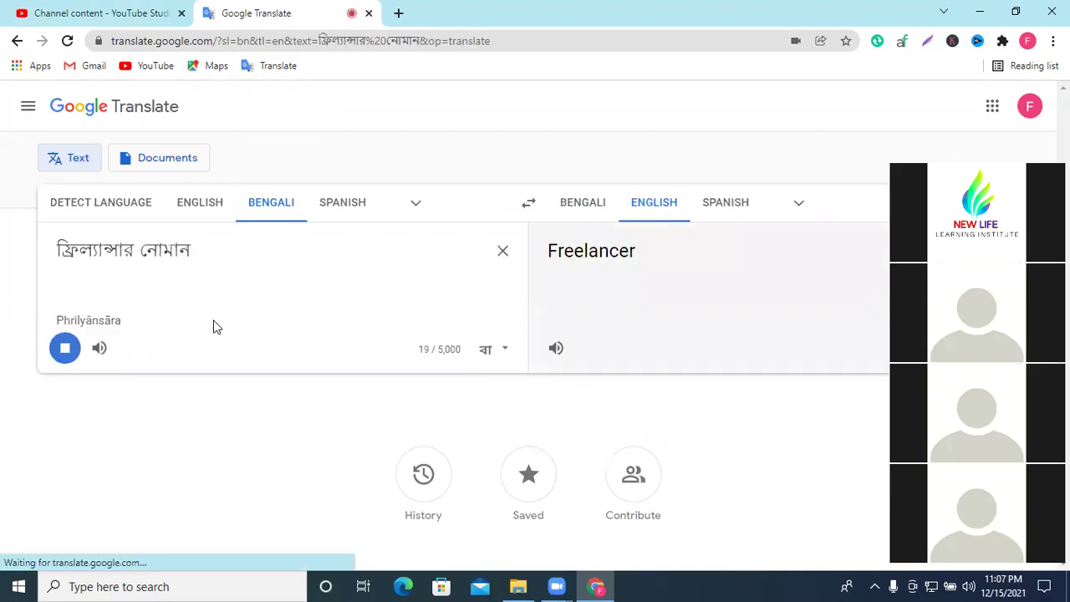
pyautogui.click(67, 349)
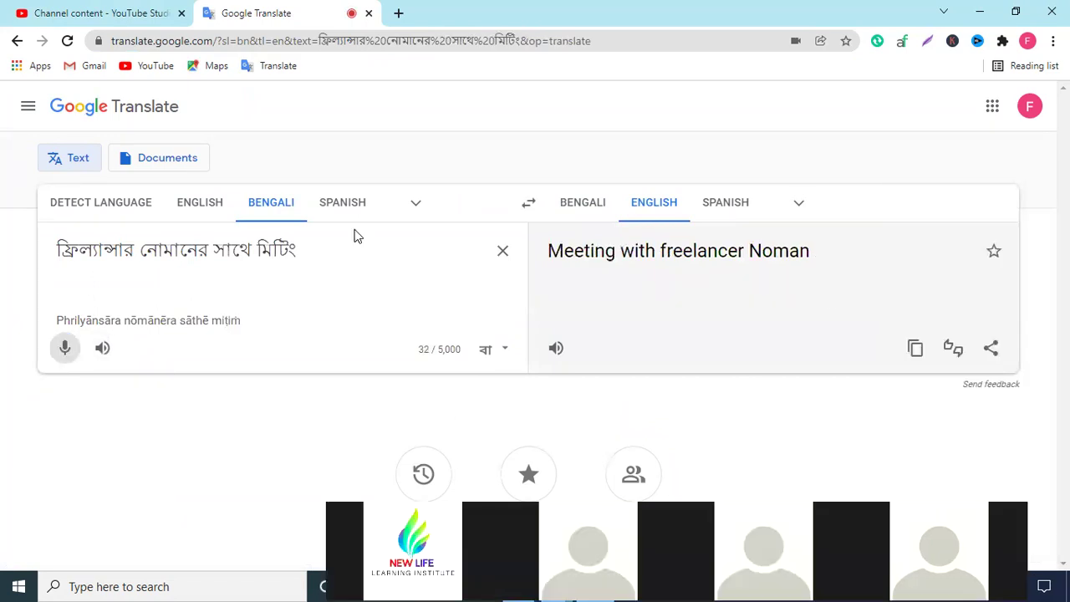
# Copy the dictated Bengali phrase and paste it on the first line of the uploading video's description.
pyautogui.tripleClick(354, 237)
pyautogui.rightClick(303, 256)
pyautogui.click(413, 307)
pyautogui.hotkey('ctrl', 'shift', 'Tab')
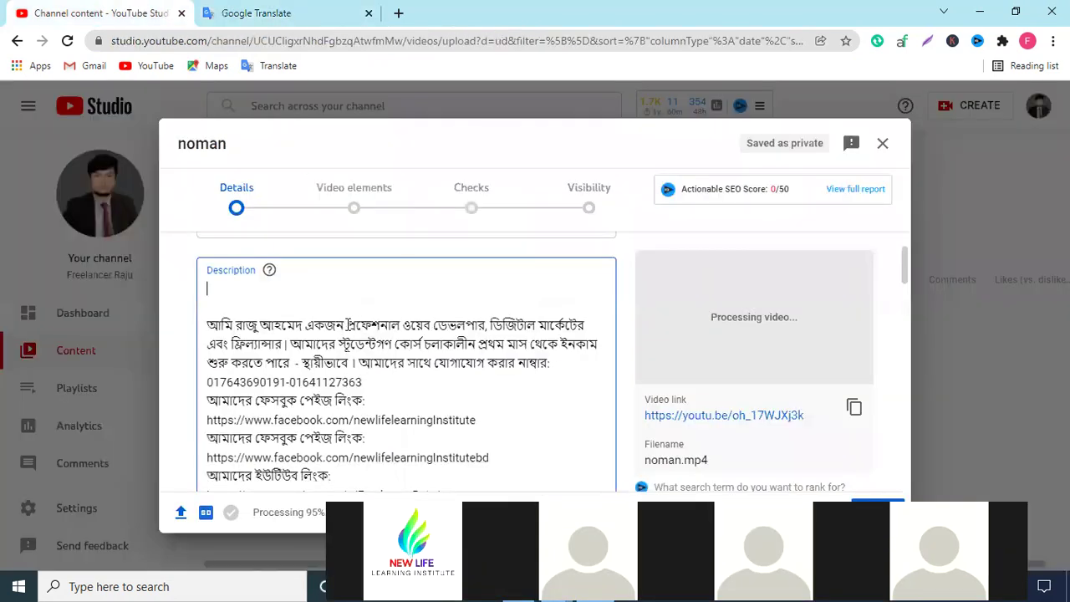
pyautogui.hotkey('ctrl', 'v')
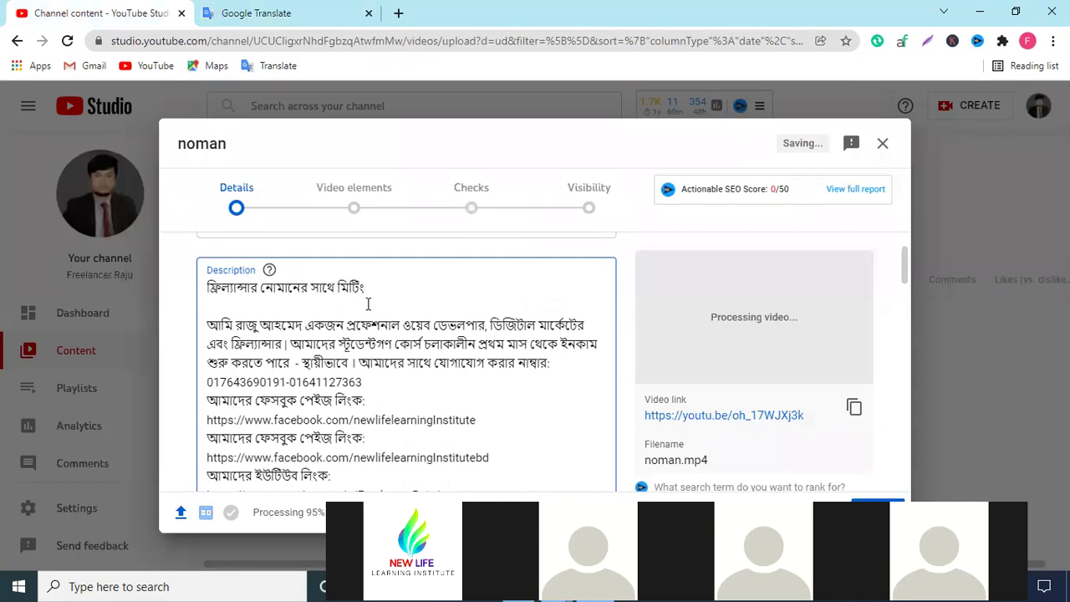
# Cut the Bengali phrase from the description's first line and replace the uploading video's title with it.
pyautogui.moveTo(366, 287); pyautogui.dragTo(207, 288)
pyautogui.rightClick(352, 293)
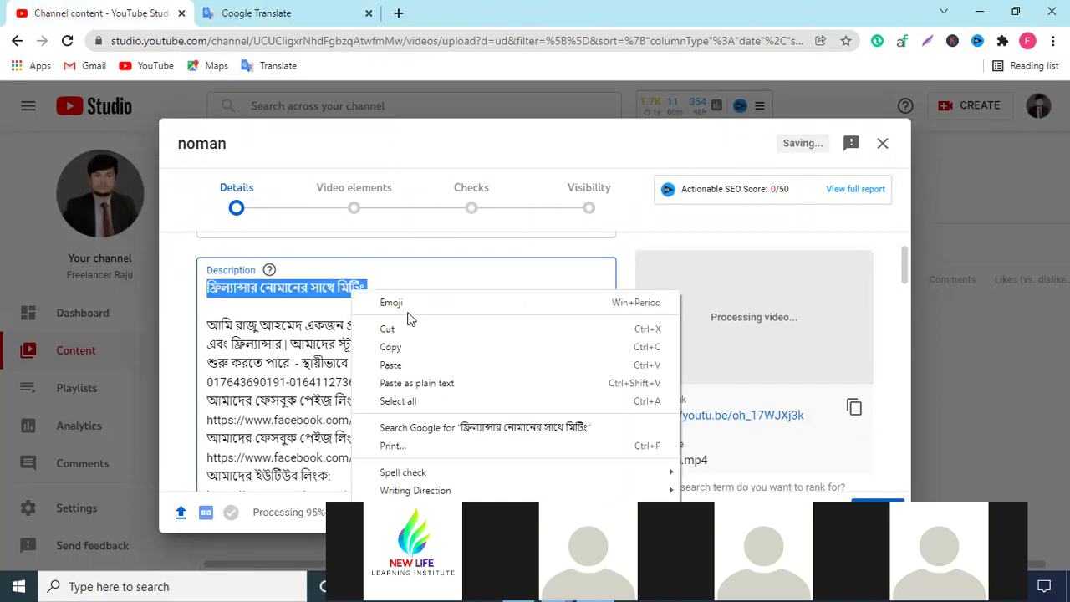
pyautogui.click(410, 328)
pyautogui.click(333, 341)
pyautogui.hotkey('ctrl', 'a')
pyautogui.hotkey('ctrl', 'v')
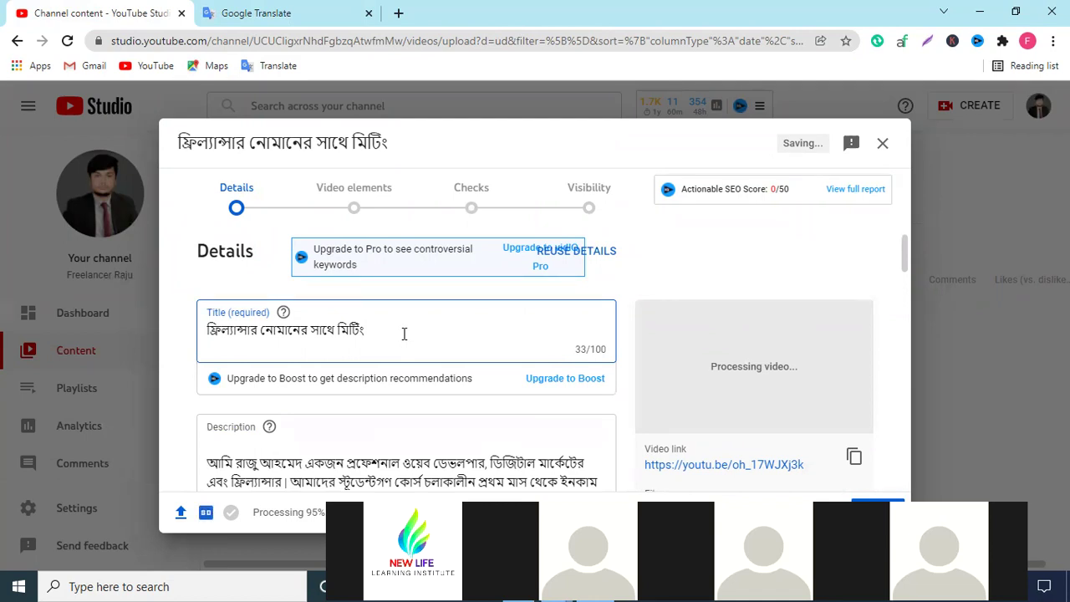
# Append "|| Freelancing adda" to the title, correcting the spelling of Freelancing with the suggested word.
pyautogui.write('|| Freelanching')
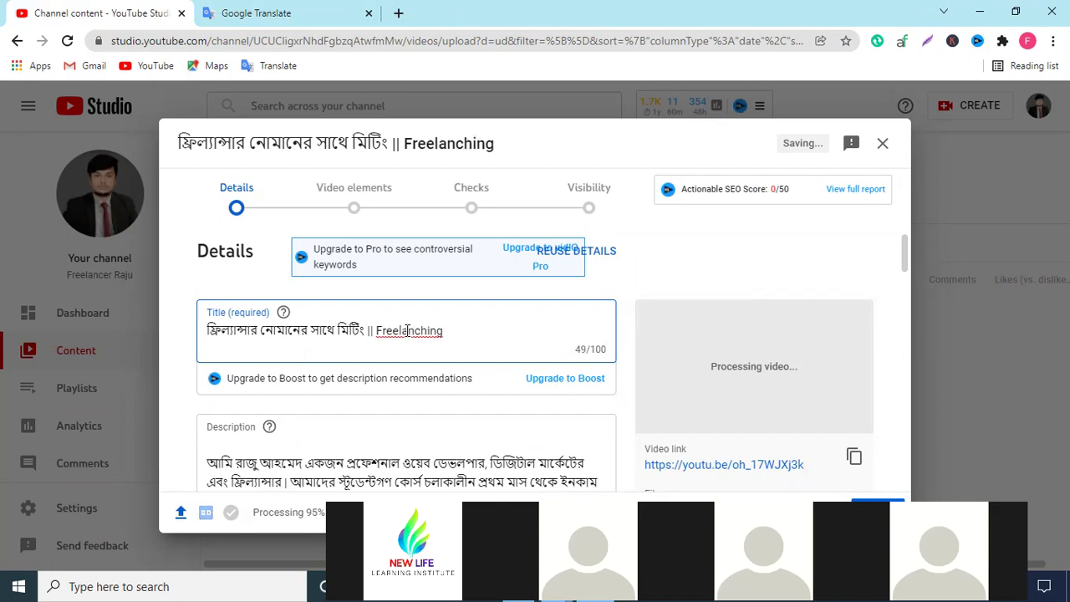
pyautogui.rightClick(418, 331)
pyautogui.click(472, 343)
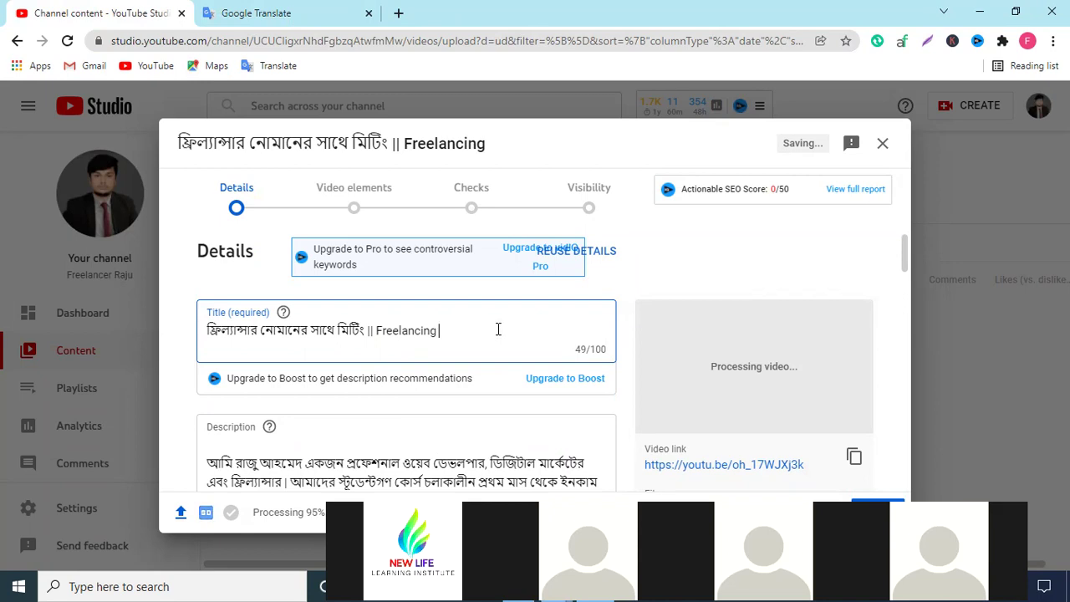
pyautogui.write('adda')
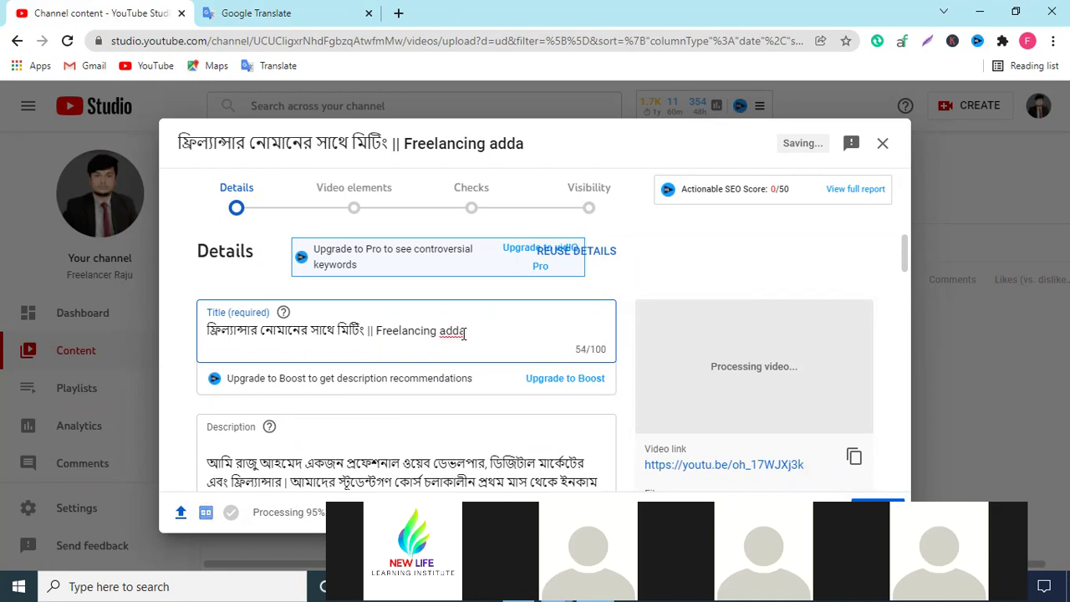
pyautogui.rightClick(461, 331)
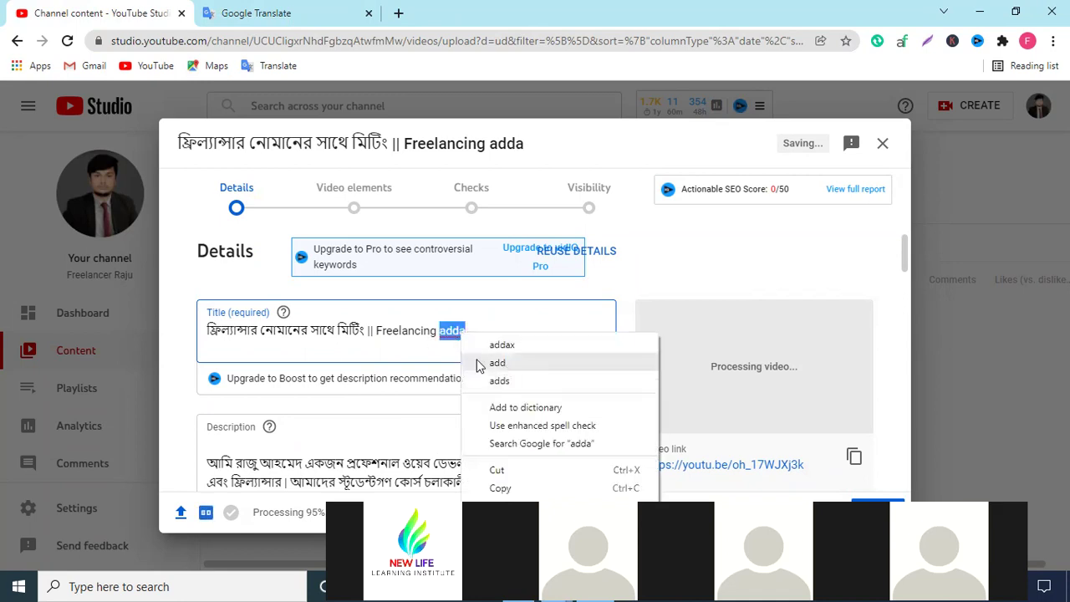
pyautogui.click(477, 332)
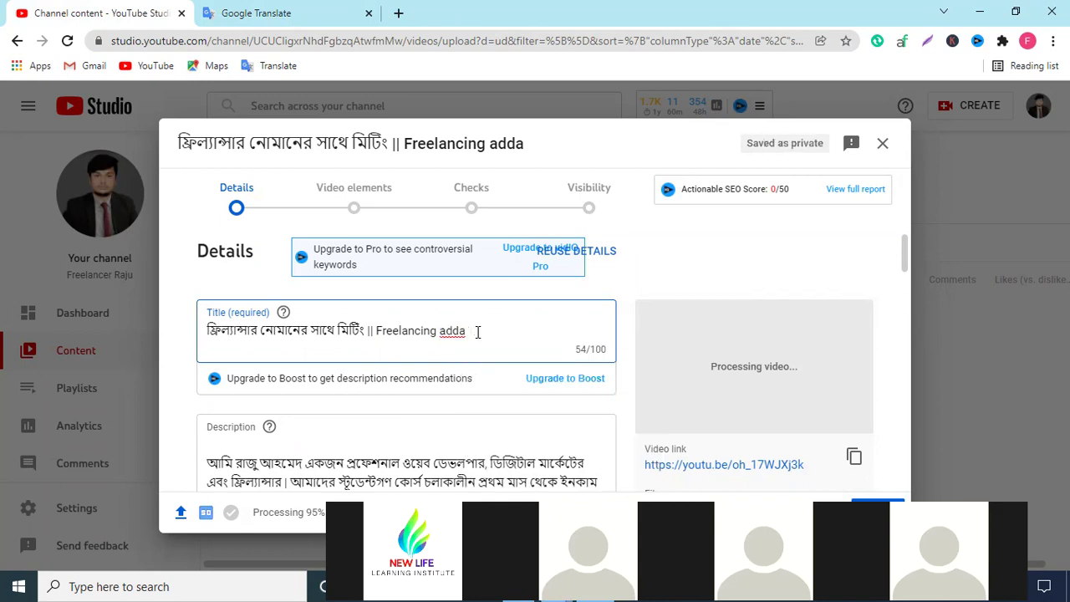
# Extend the title with "freelancer" and the freelancer's name, removing the extra word "vai" from its end.
pyautogui.write('freela')
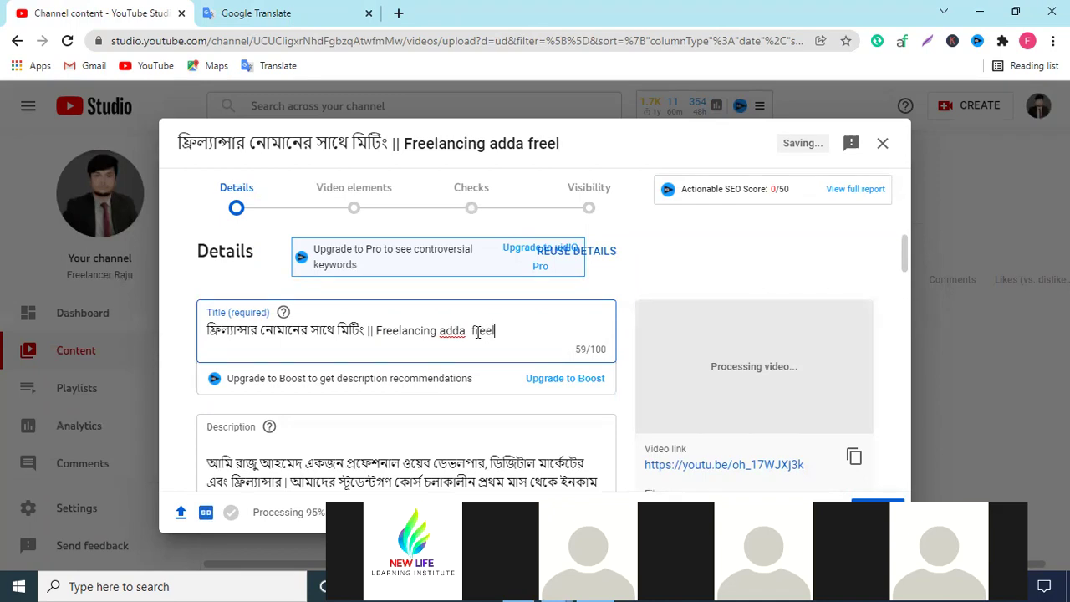
pyautogui.write('ncer')
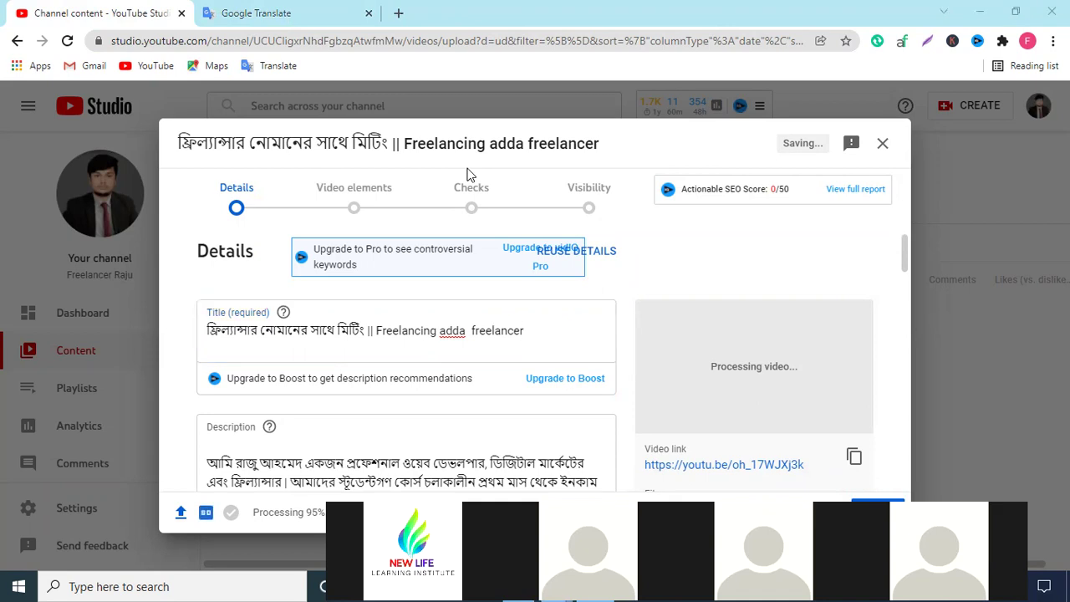
pyautogui.doubleClick(507, 330)
pyautogui.click(530, 333)
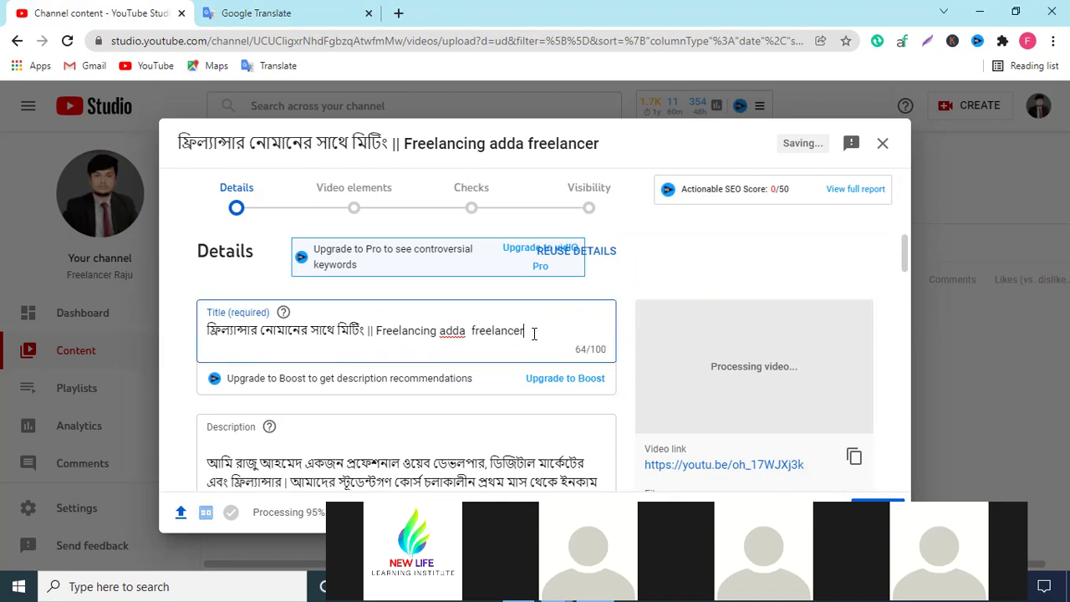
pyautogui.write('noman vai')
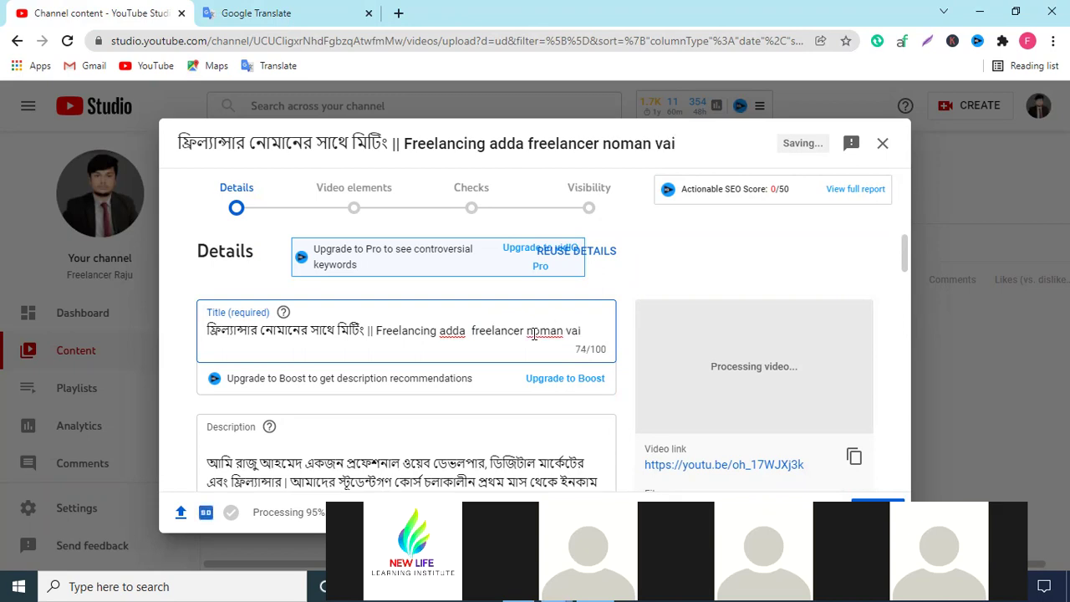
pyautogui.doubleClick(573, 331)
pyautogui.press('BackSpace')
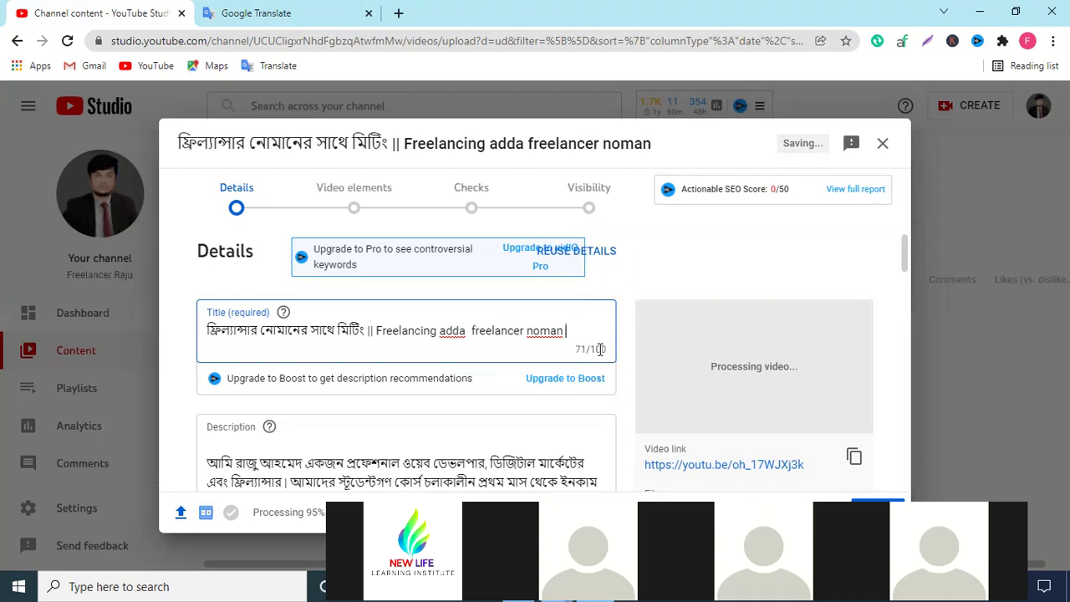
pyautogui.tripleClick(598, 349)
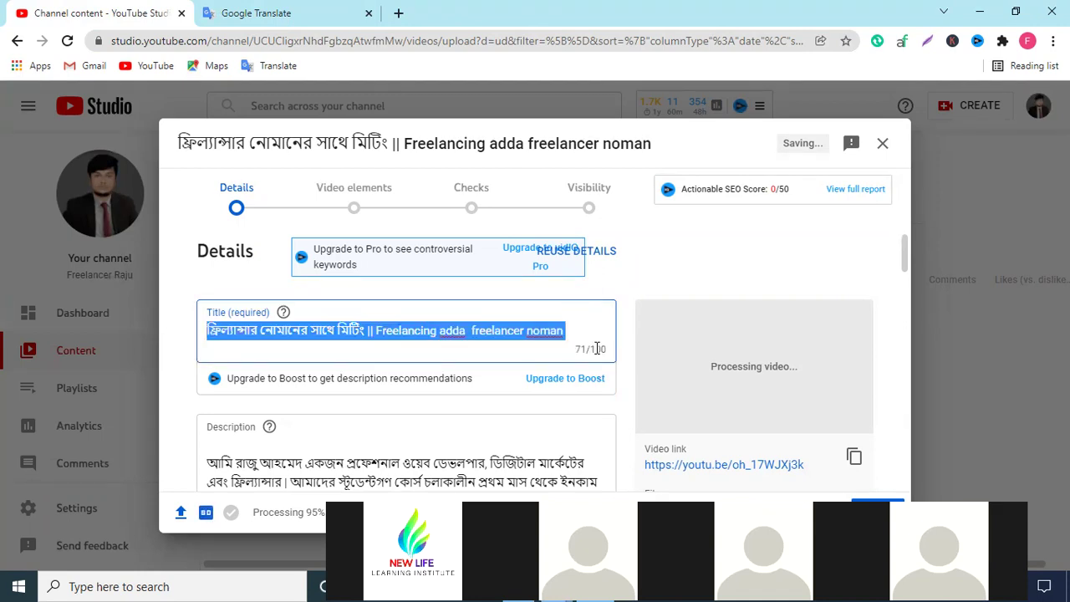
pyautogui.click(569, 331)
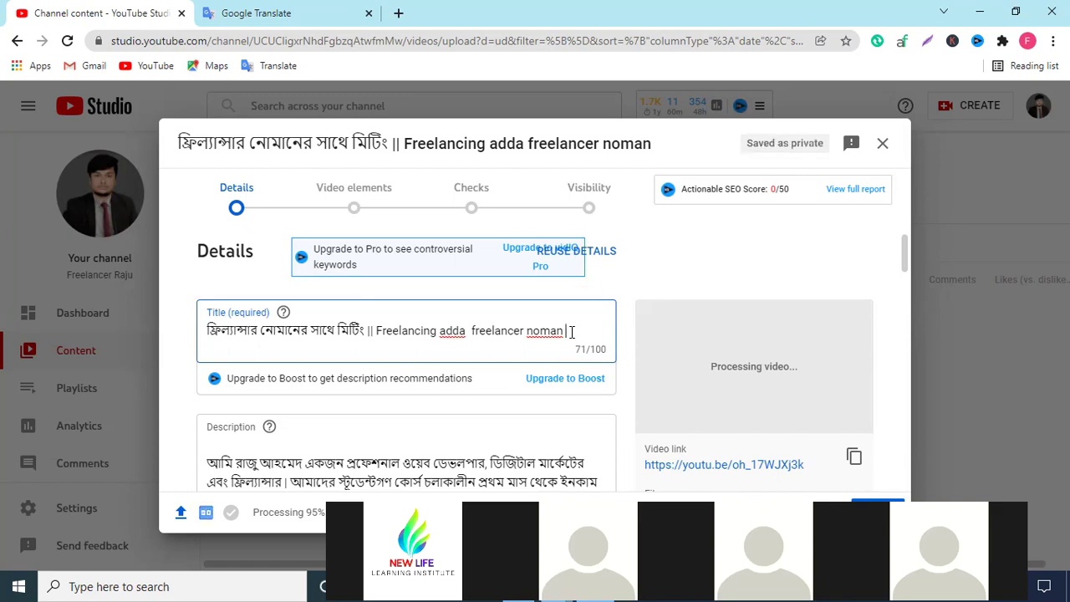
# Replace the video title with "Youtube Channel SEO bangta".
pyautogui.tripleClick(371, 332)
pyautogui.press('BackSpace')
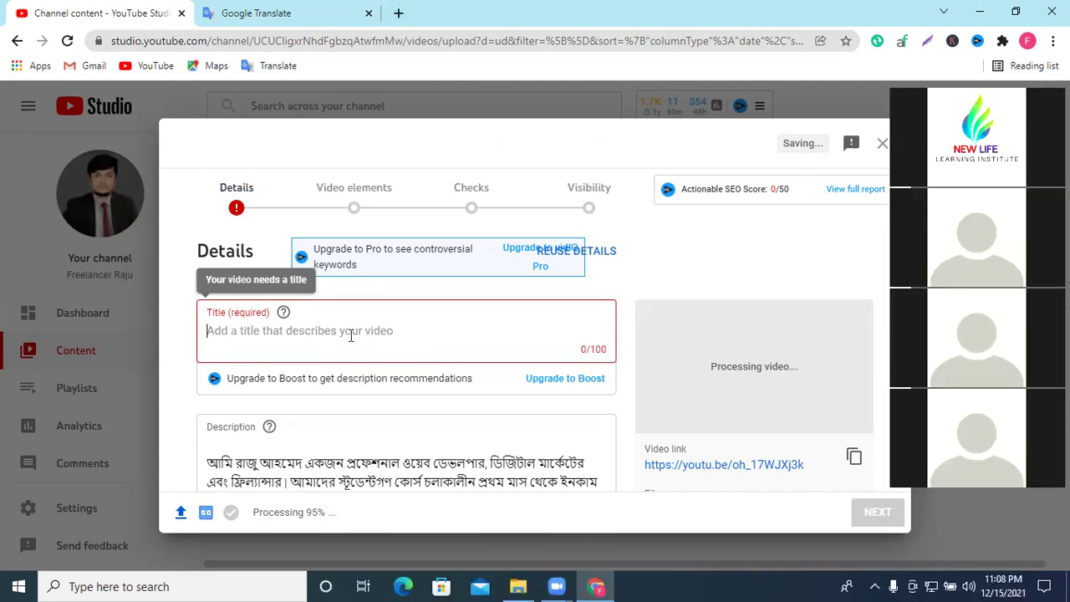
pyautogui.write('Youtube')
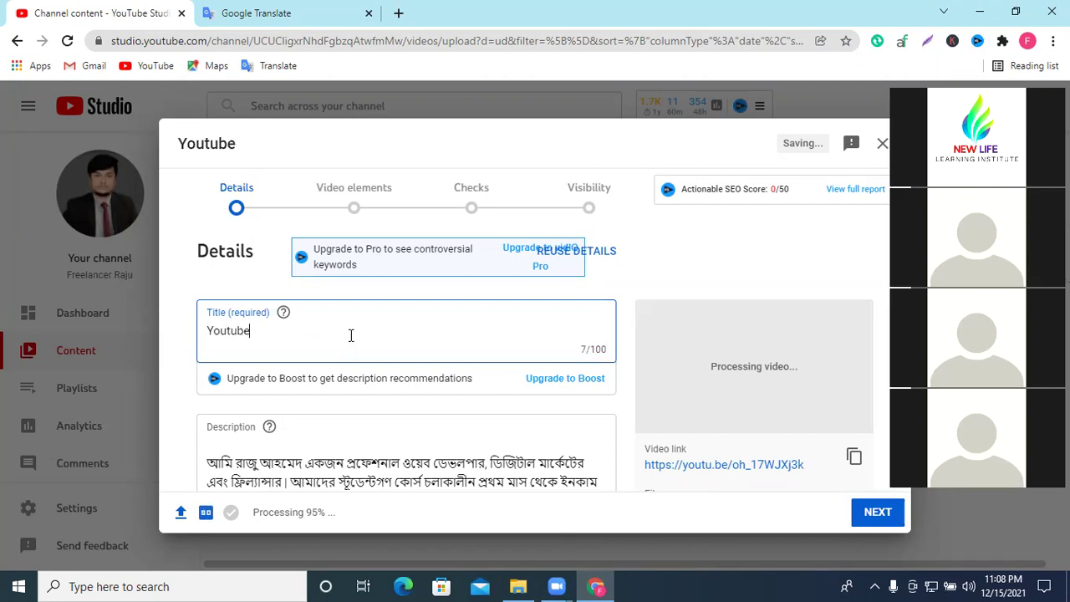
pyautogui.write(' Channel')
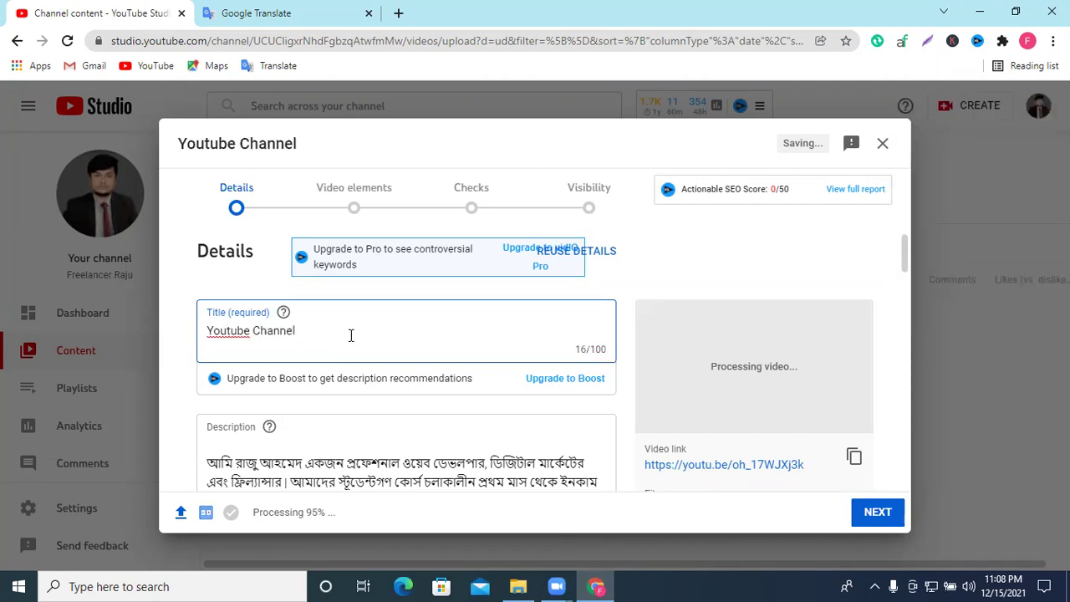
pyautogui.write(' SEO bangta')
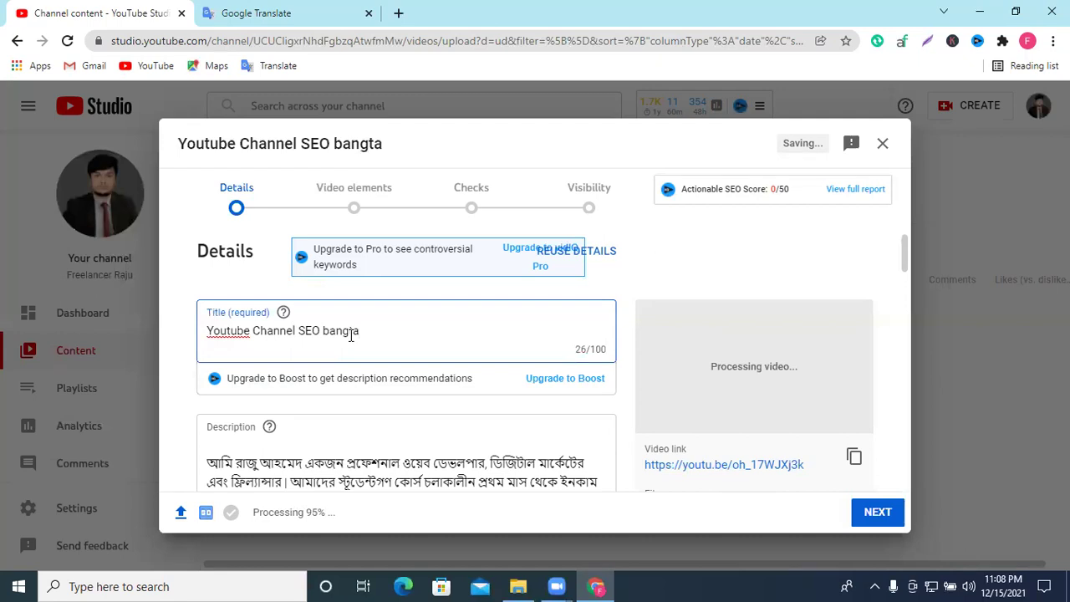
# Apply the spelling suggestion "bangda" to the title's last word, and cut that word out of the title.
pyautogui.rightClick(338, 330)
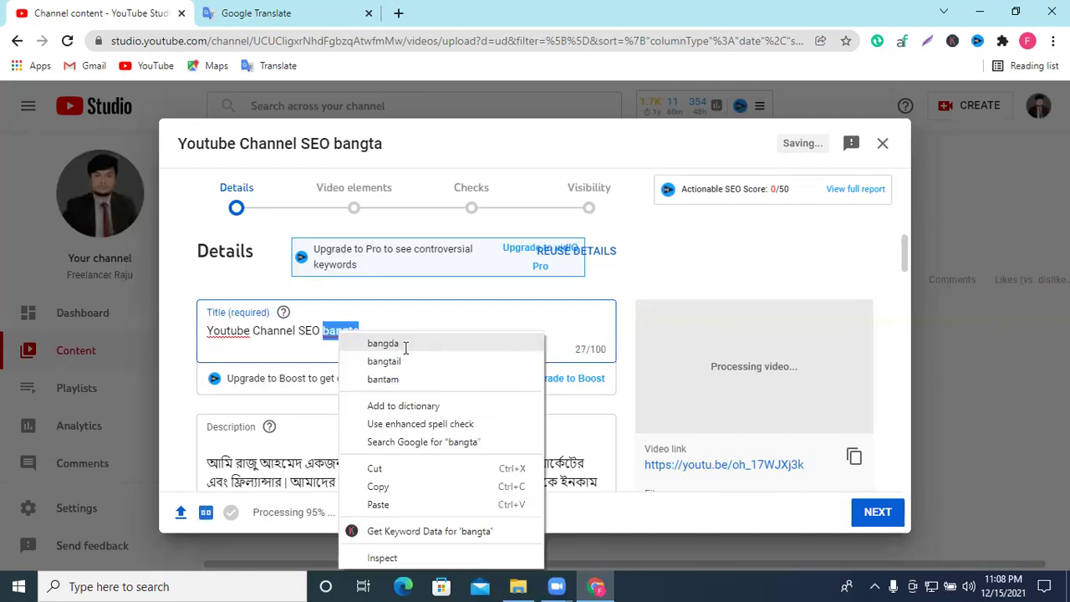
pyautogui.click(405, 343)
pyautogui.rightClick(348, 331)
pyautogui.doubleClick(348, 331)
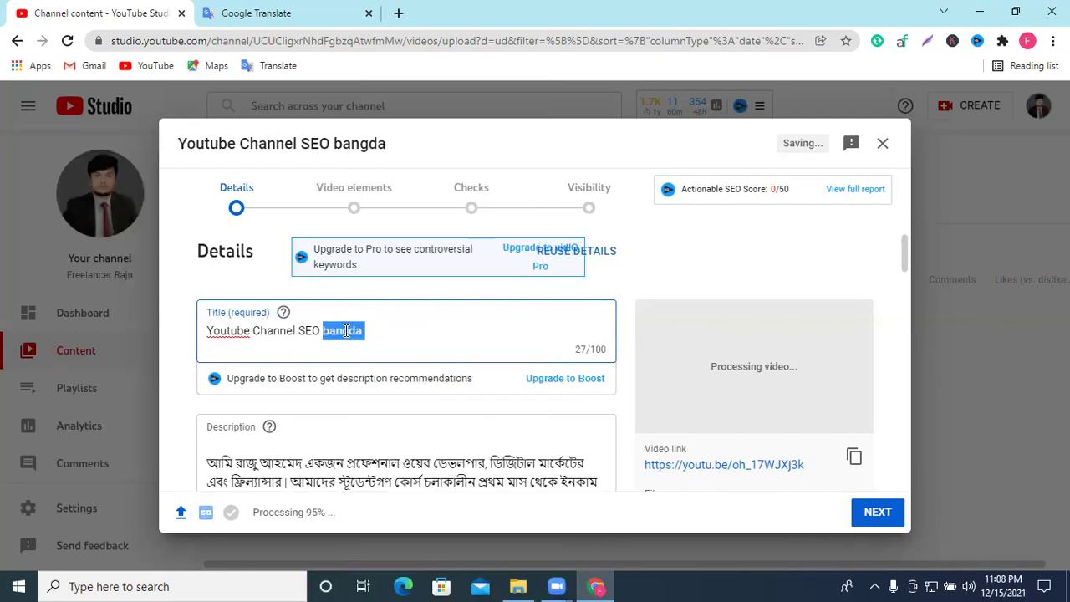
pyautogui.hotkey('ctrl', 'x')
# Open YouTube in a new browser tab and search for the suggested phrase "youtube video seo bangla tutorial".
pyautogui.click(399, 13)
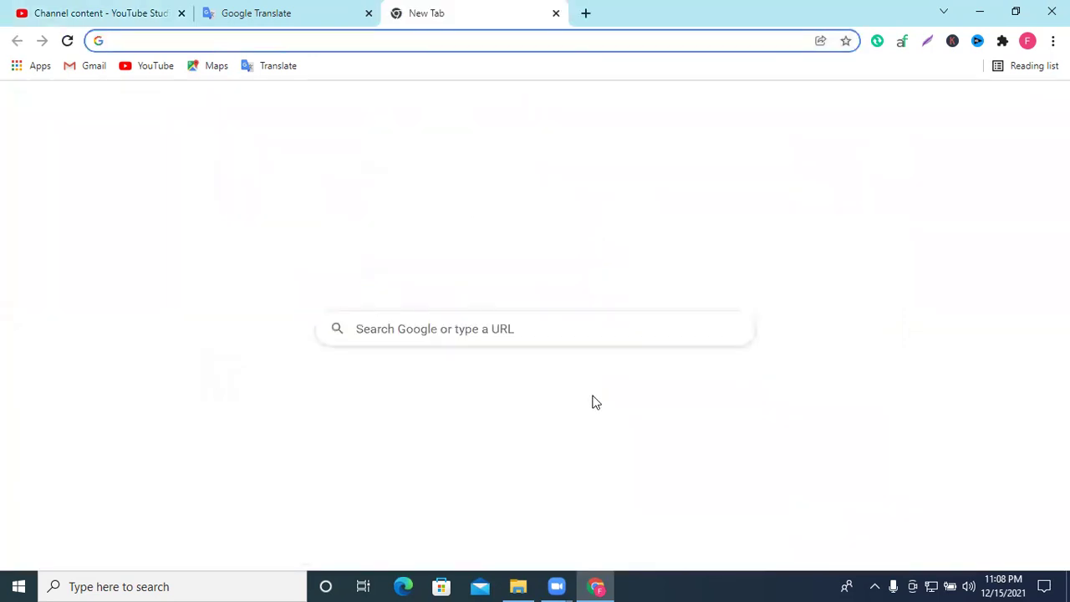
pyautogui.click(535, 389)
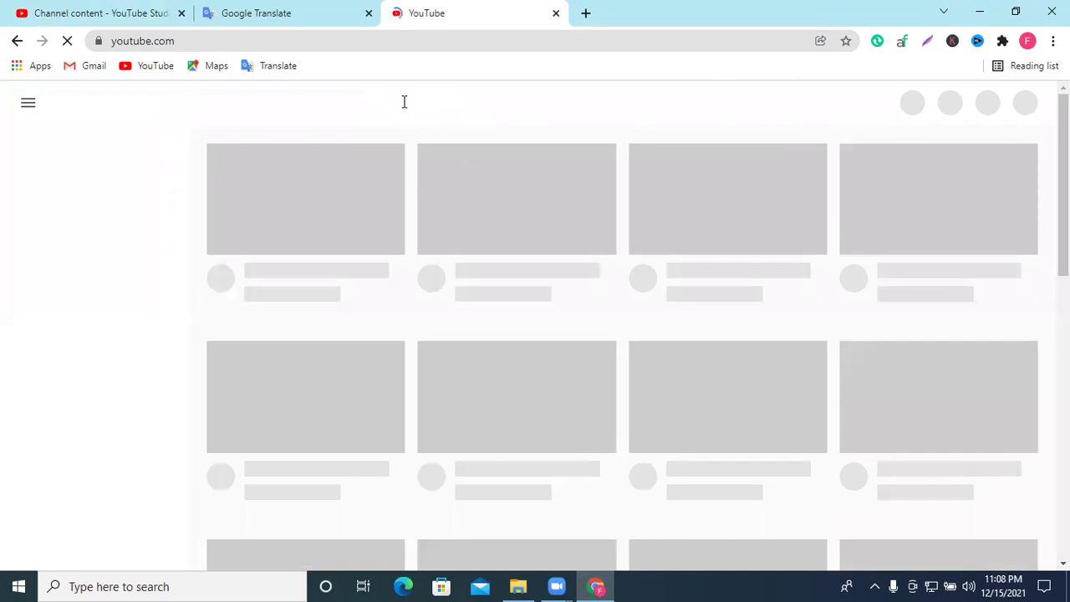
pyautogui.click(404, 101)
pyautogui.write('SE')
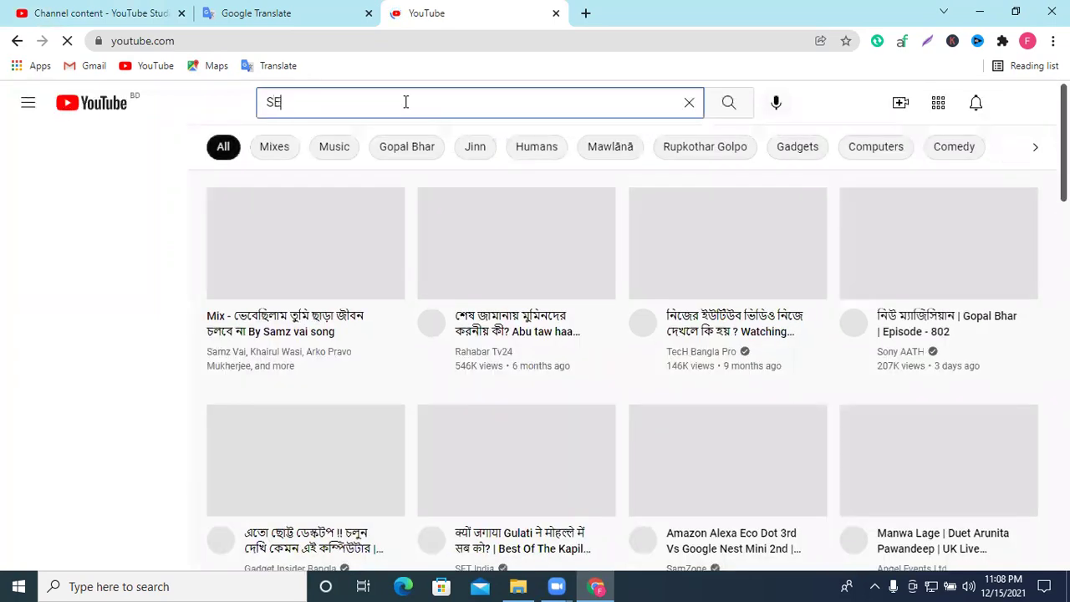
pyautogui.write('O')
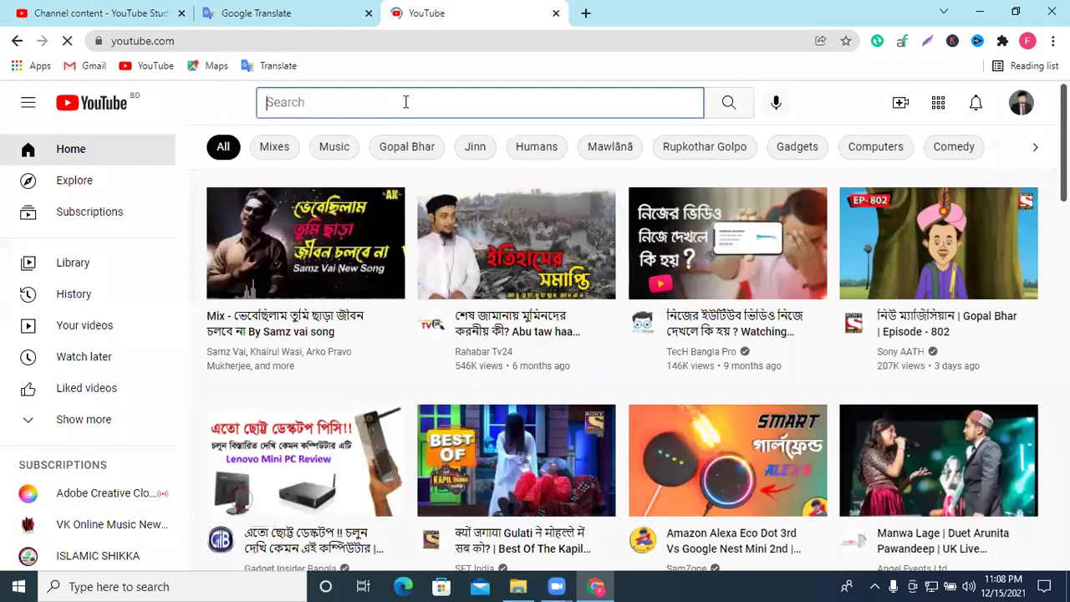
pyautogui.write('Youtube video')
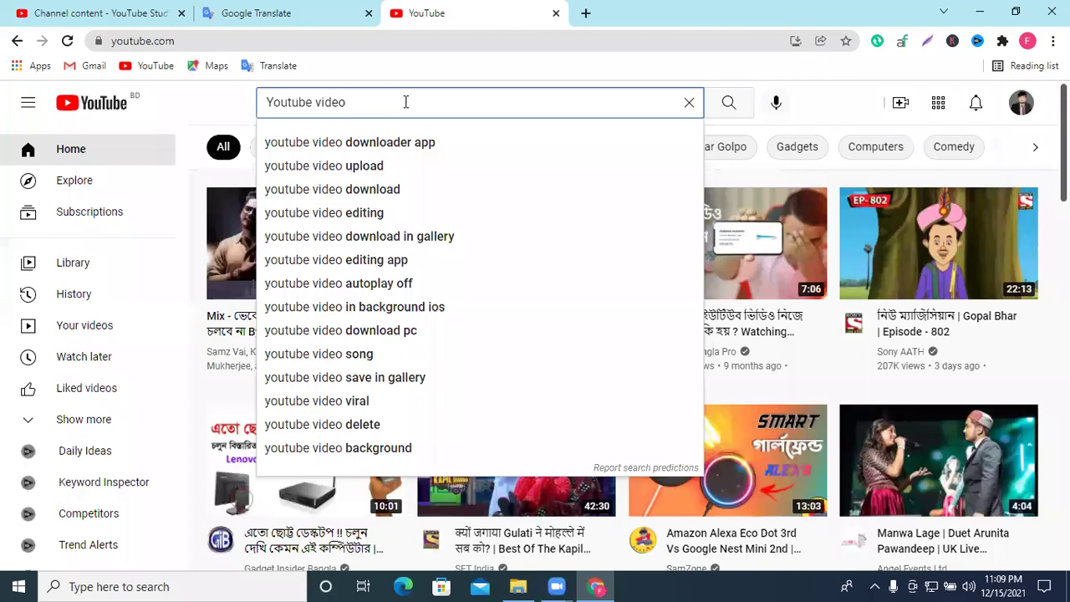
pyautogui.write(' SEO')
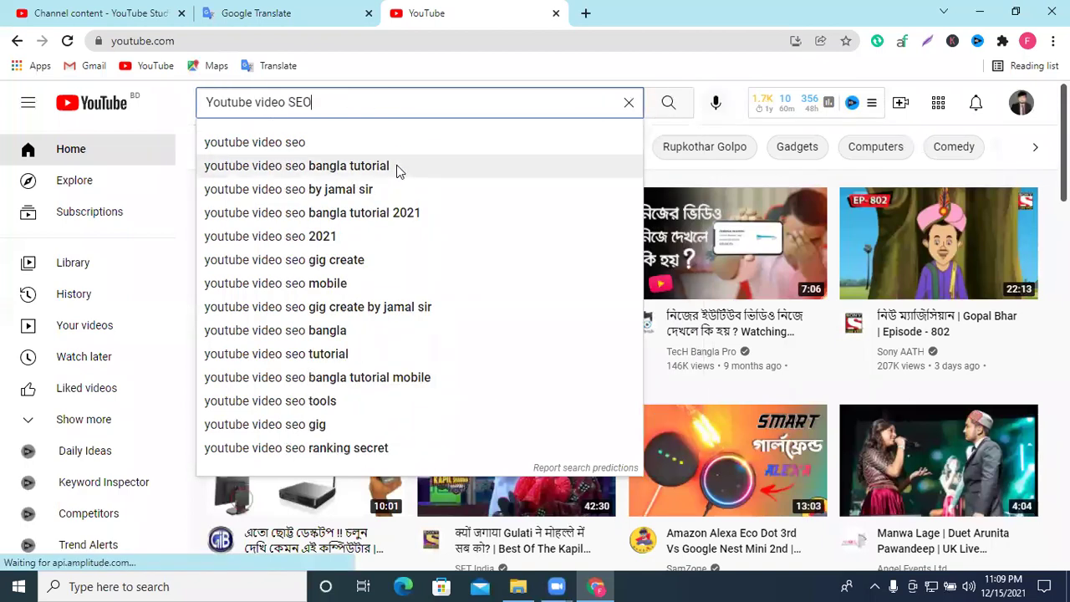
pyautogui.click(397, 170)
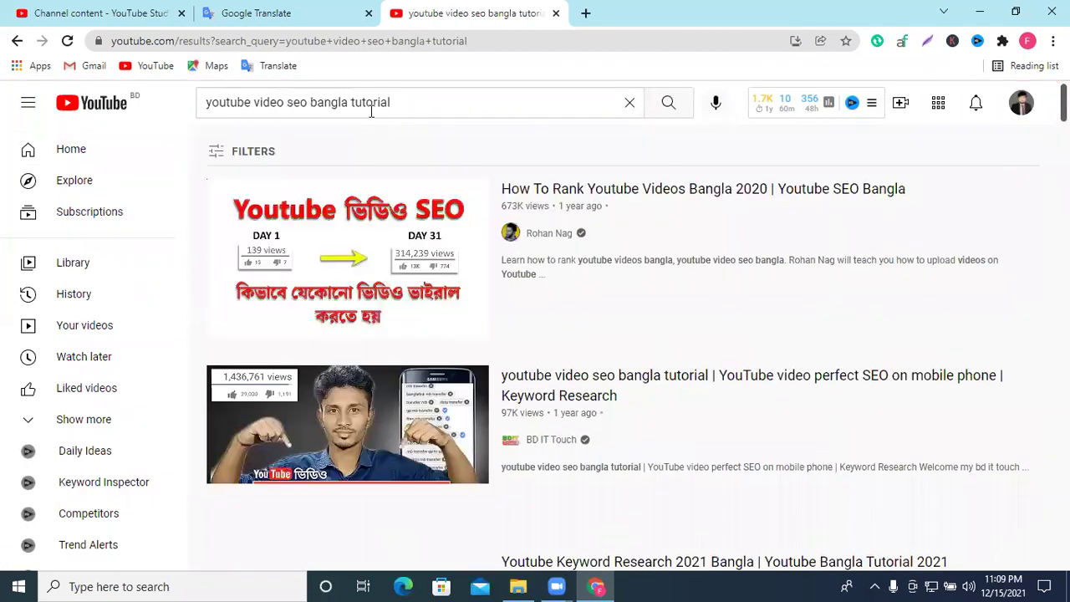
# Cut the query text, put it back in the search field and rerun the search for "youtube video seo bangla tutorial".
pyautogui.click(363, 106)
pyautogui.hotkey('ctrl', 'a')
pyautogui.rightClick(368, 111)
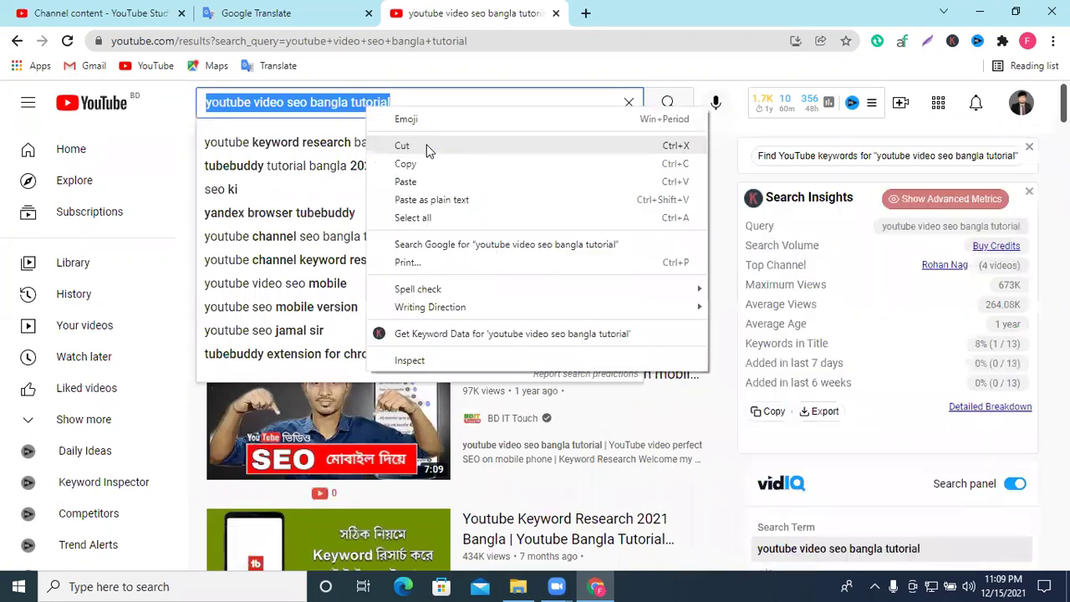
pyautogui.click(402, 145)
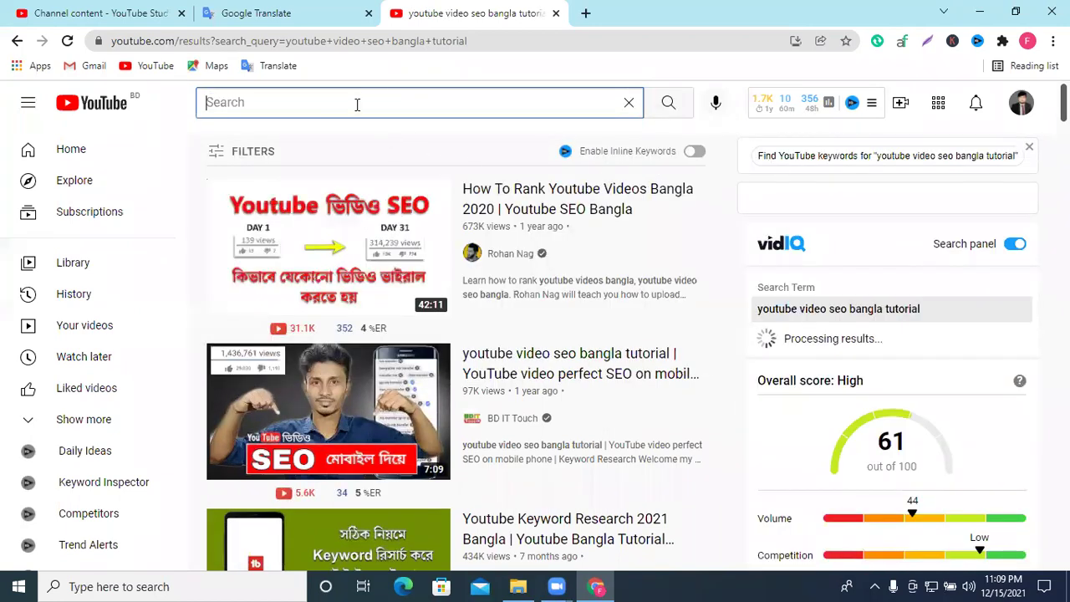
pyautogui.hotkey('ctrl', 'v')
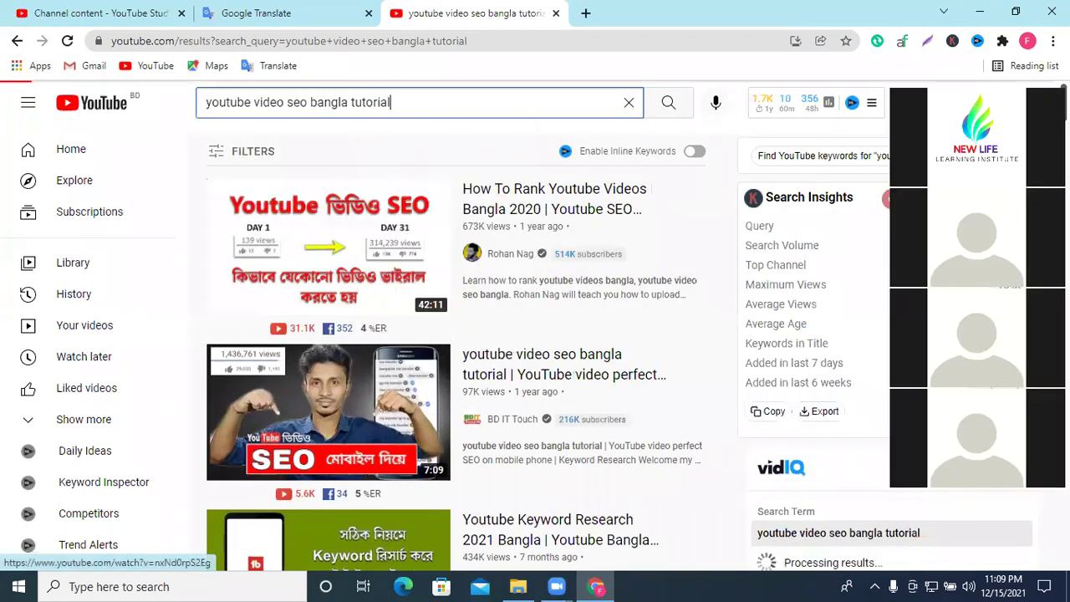
pyautogui.press('Return')
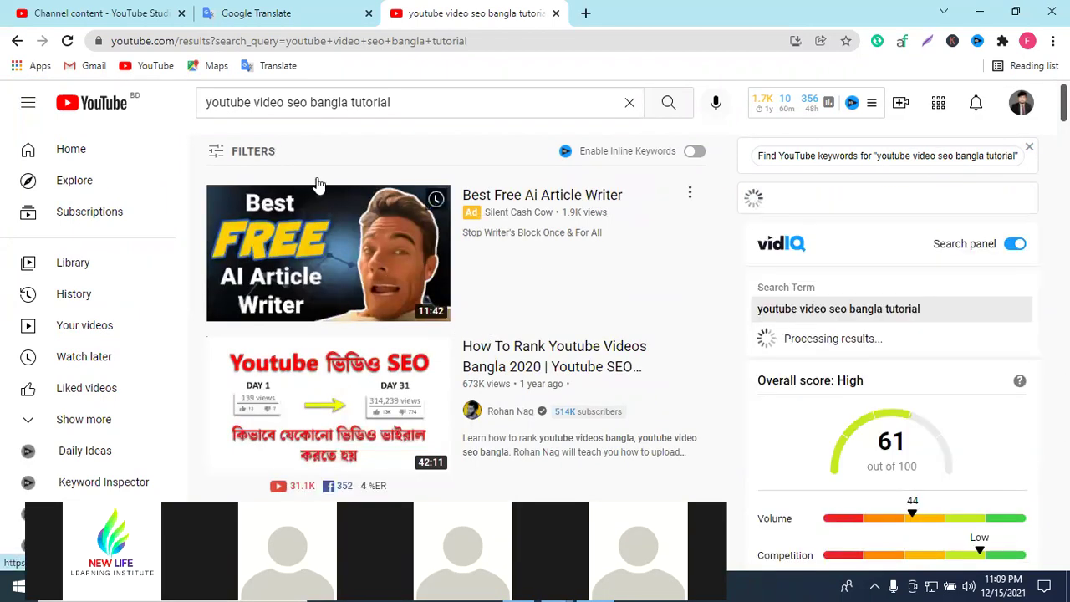
# Examine the vidIQ keyword score, volume, competition, related opportunities and highest views for the search term.
pyautogui.scroll(-5, 891, 304)
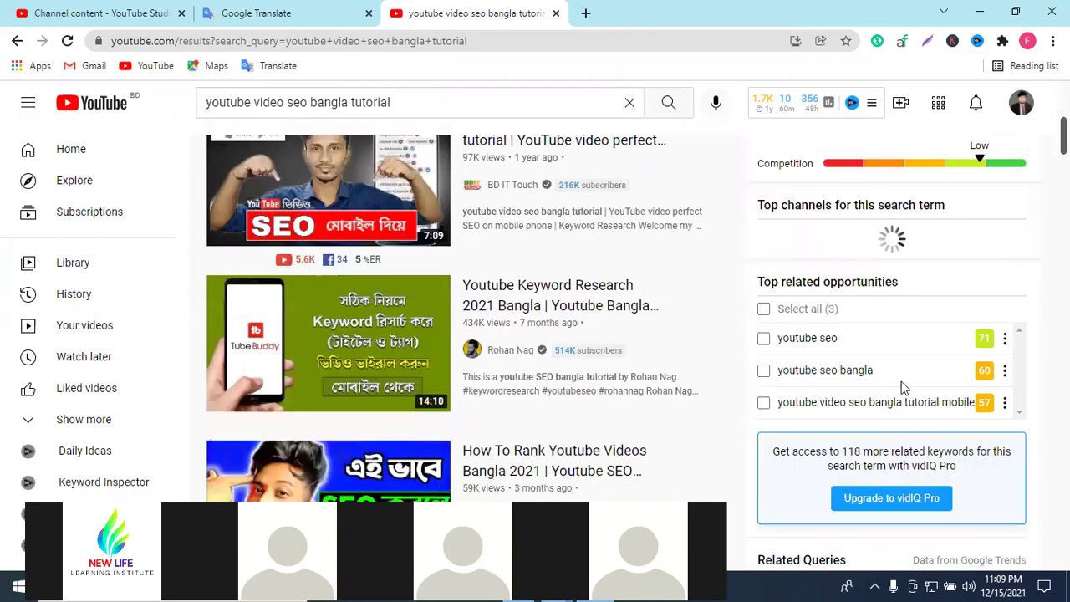
pyautogui.scroll(1, 901, 381)
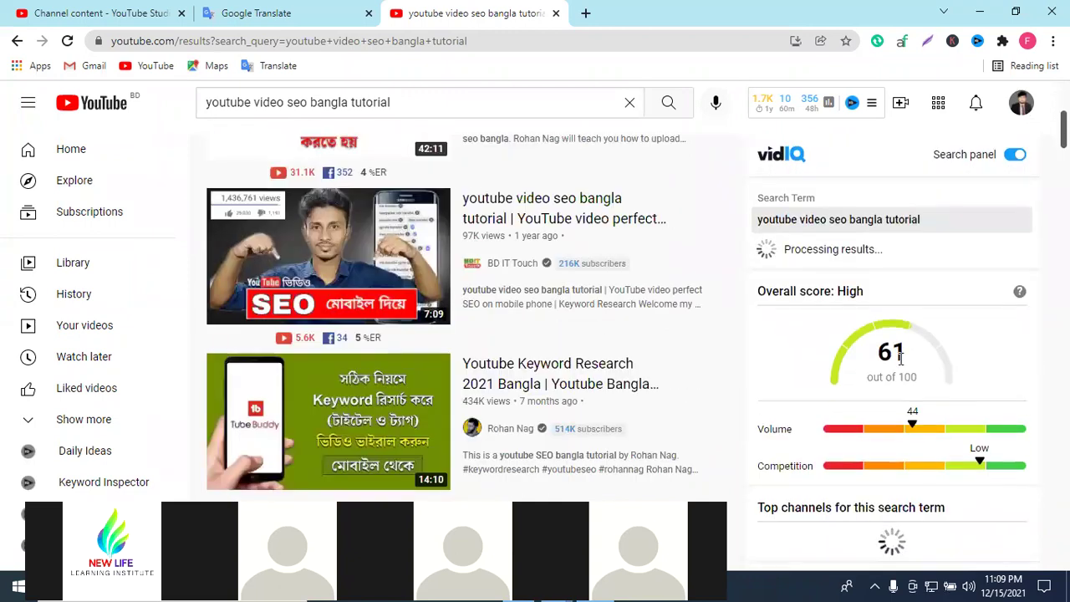
pyautogui.scroll(-3, 903, 351)
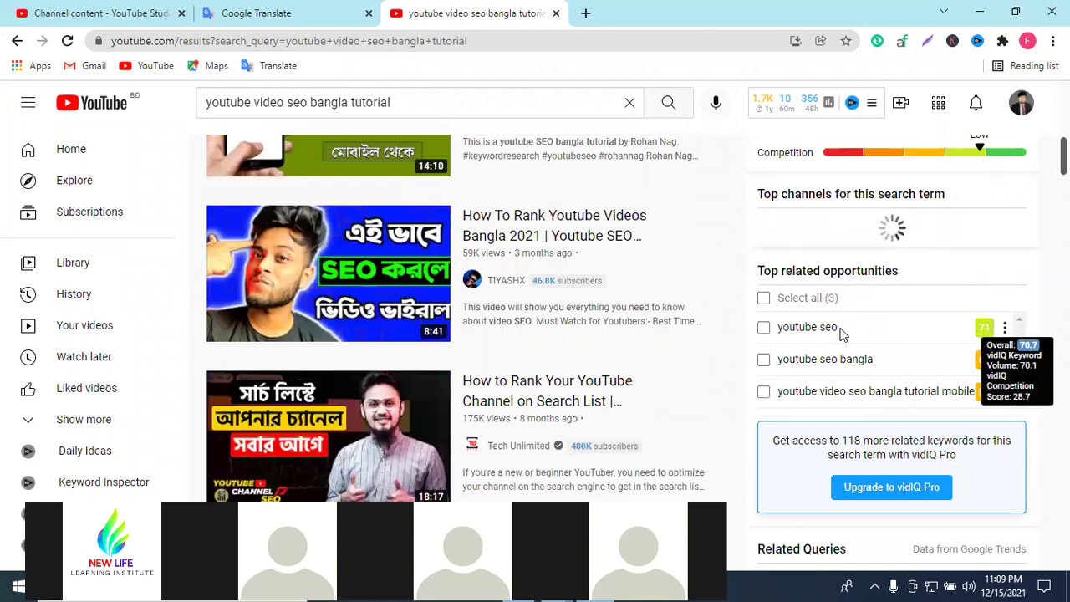
pyautogui.moveTo(993, 366)
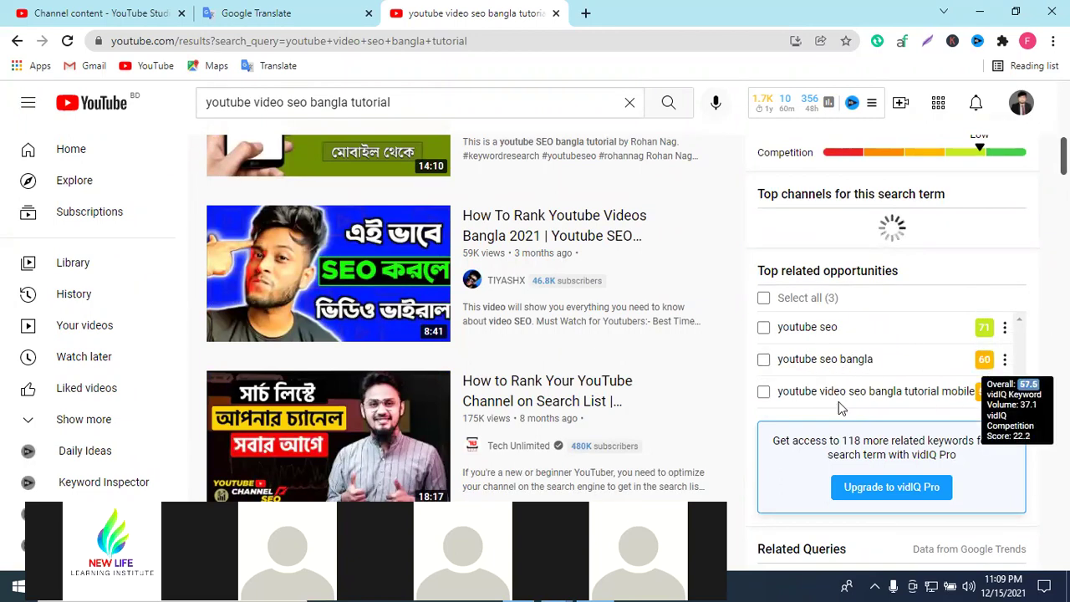
pyautogui.scroll(-5, 909, 376)
pyautogui.scroll(5, 937, 353)
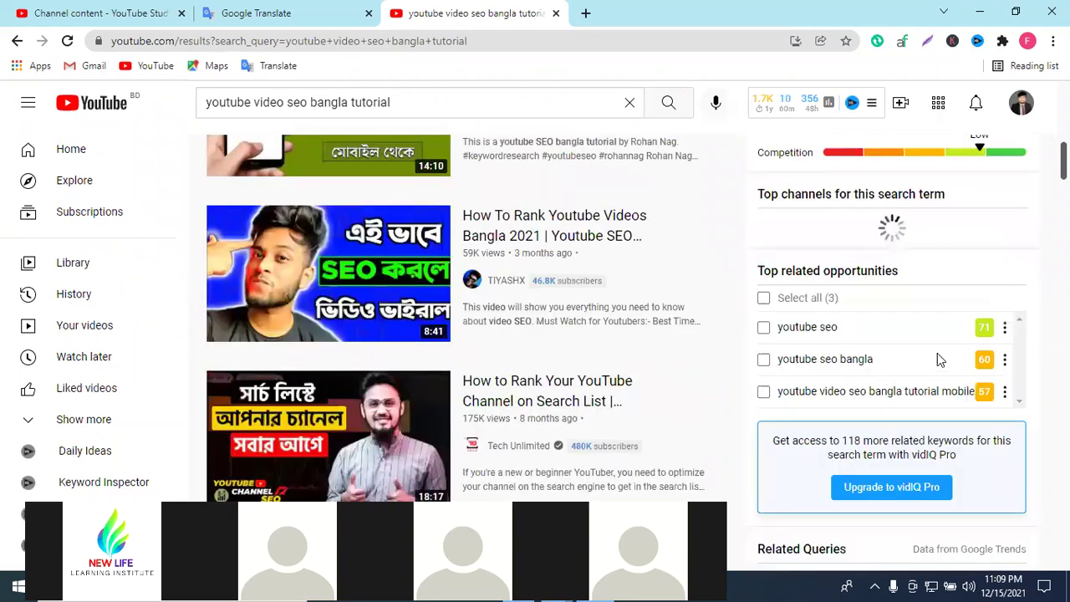
pyautogui.scroll(-2, 864, 363)
pyautogui.scroll(-3, 870, 361)
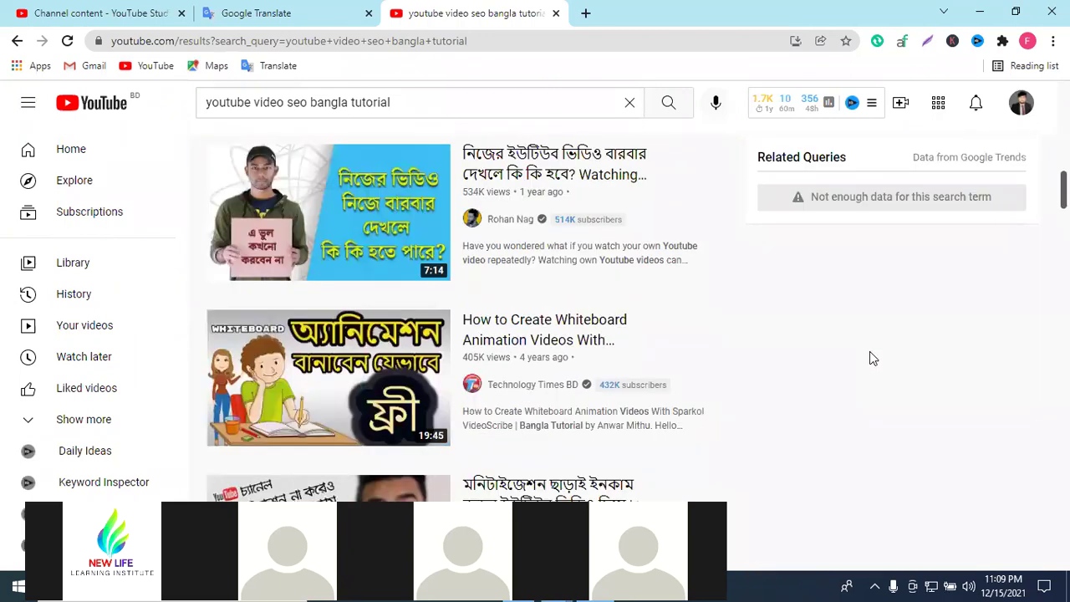
pyautogui.scroll(10, 870, 358)
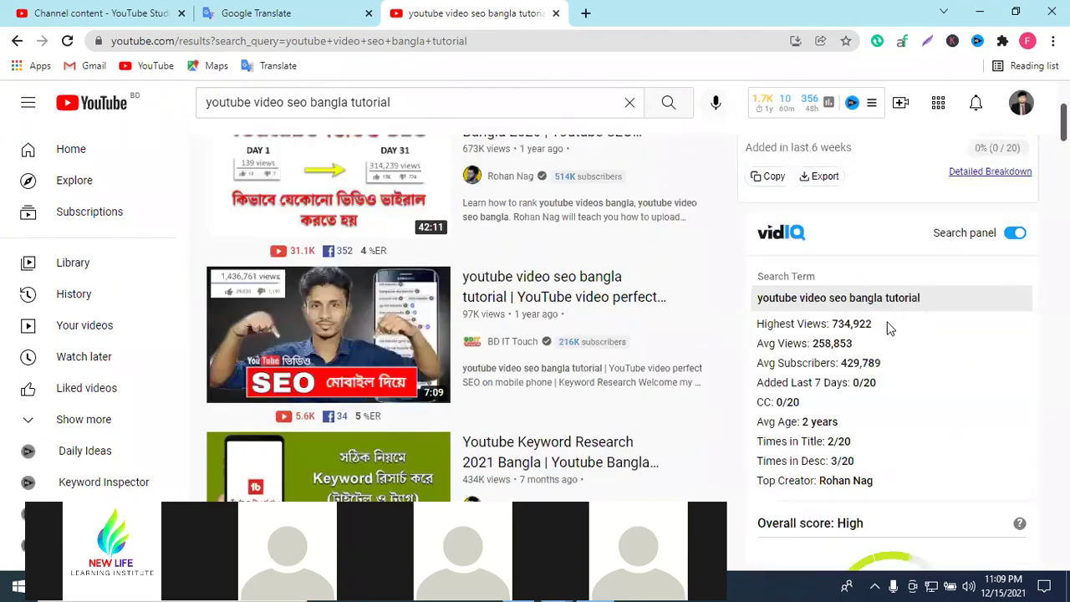
pyautogui.moveTo(833, 327); pyautogui.dragTo(875, 331)
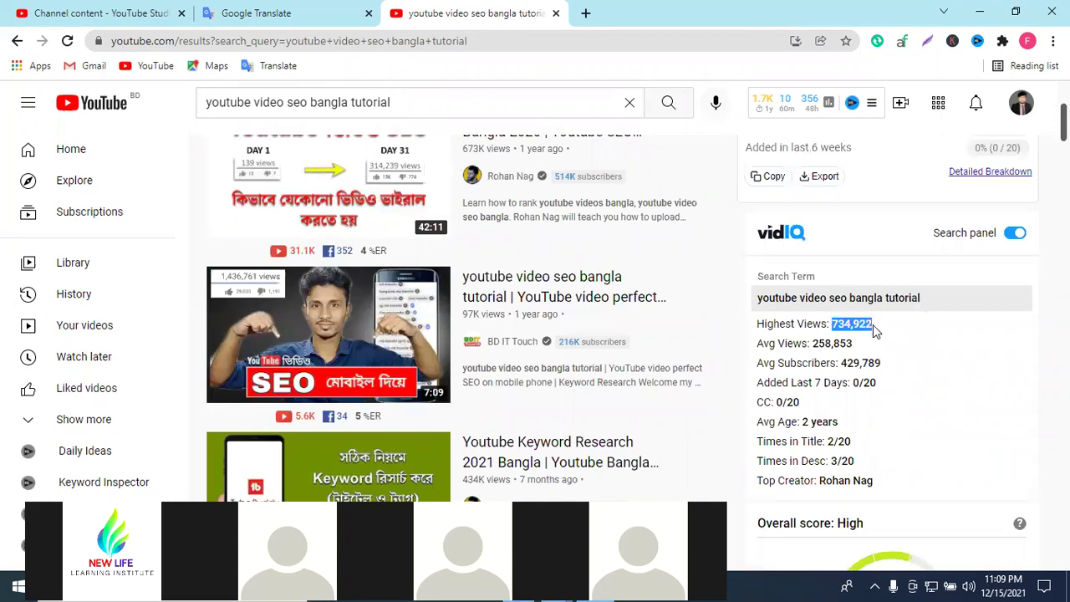
pyautogui.click(854, 325)
pyautogui.moveTo(833, 324); pyautogui.dragTo(884, 331)
# Copy the search term from the vidIQ data and replace the uploaded video's title with "youtube video seo bangla tutorial ||".
pyautogui.moveTo(756, 300); pyautogui.dragTo(936, 306)
pyautogui.hotkey('ctrl', 'c')
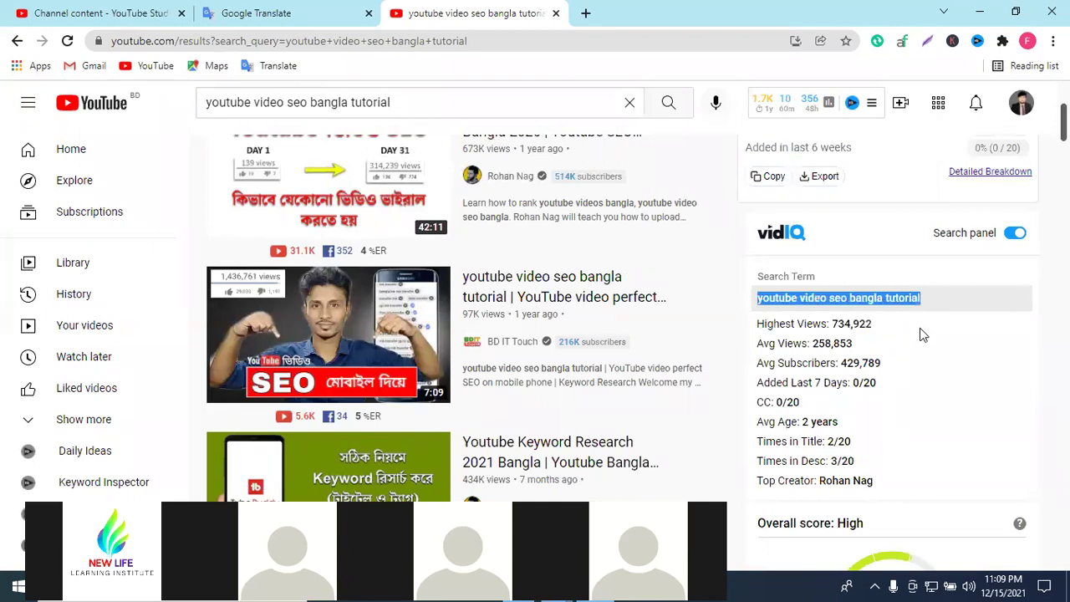
pyautogui.click(923, 335)
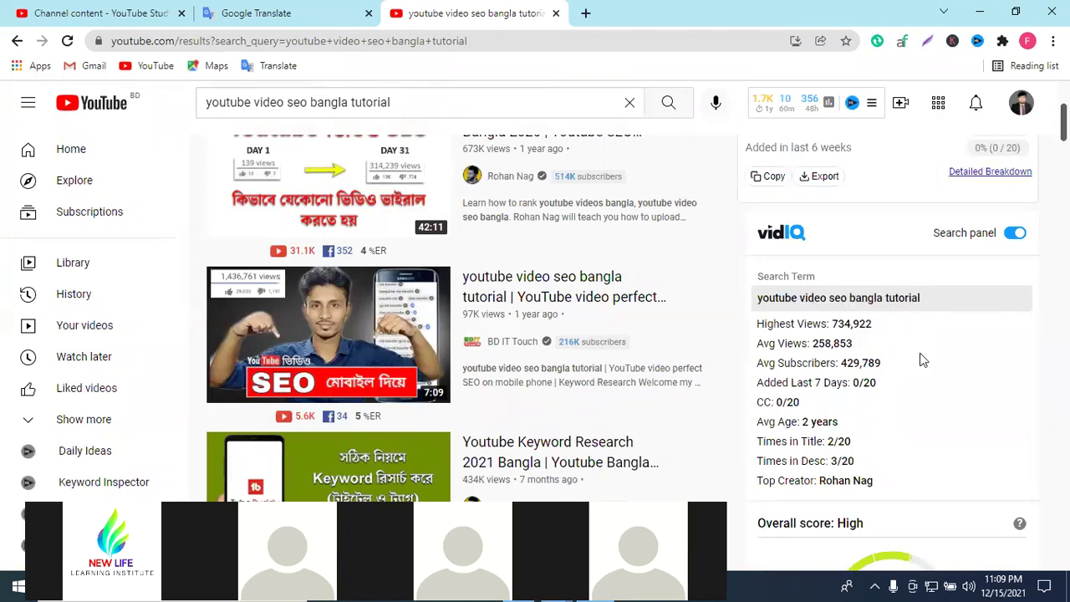
pyautogui.click(92, 12)
pyautogui.tripleClick(308, 330)
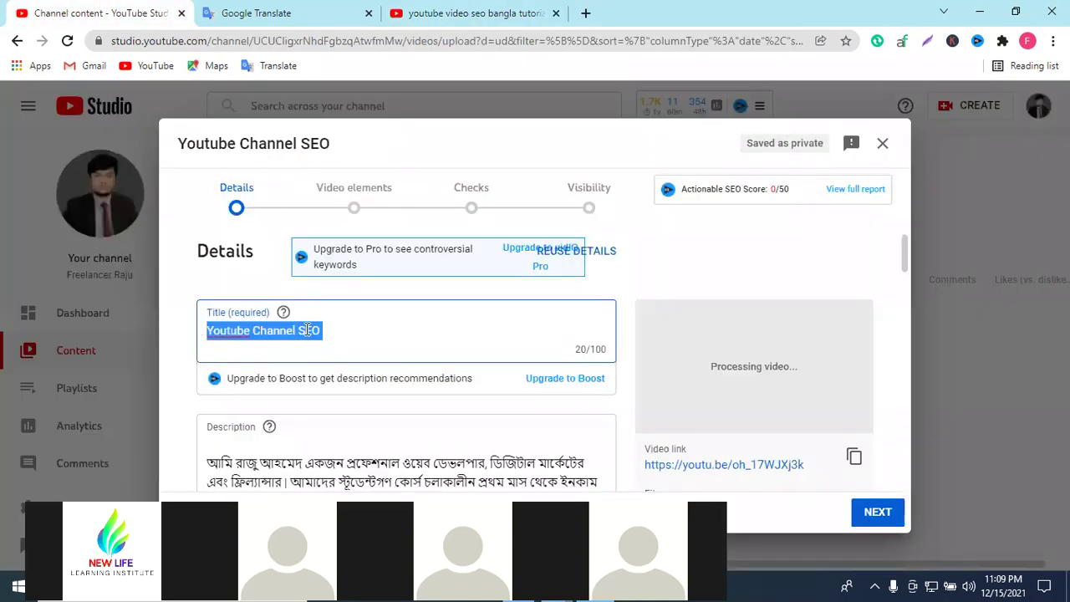
pyautogui.hotkey('ctrl', 'v')
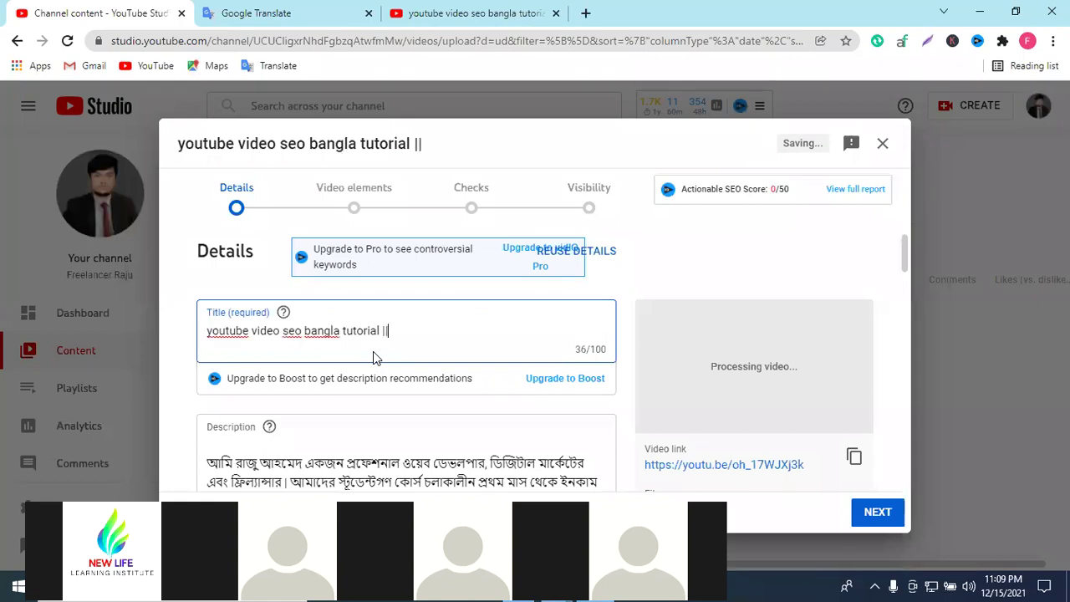
# Check the YouTube search results again and extend the video title after "||" with "How To Youtube video SEO 2022".
pyautogui.click(433, 8)
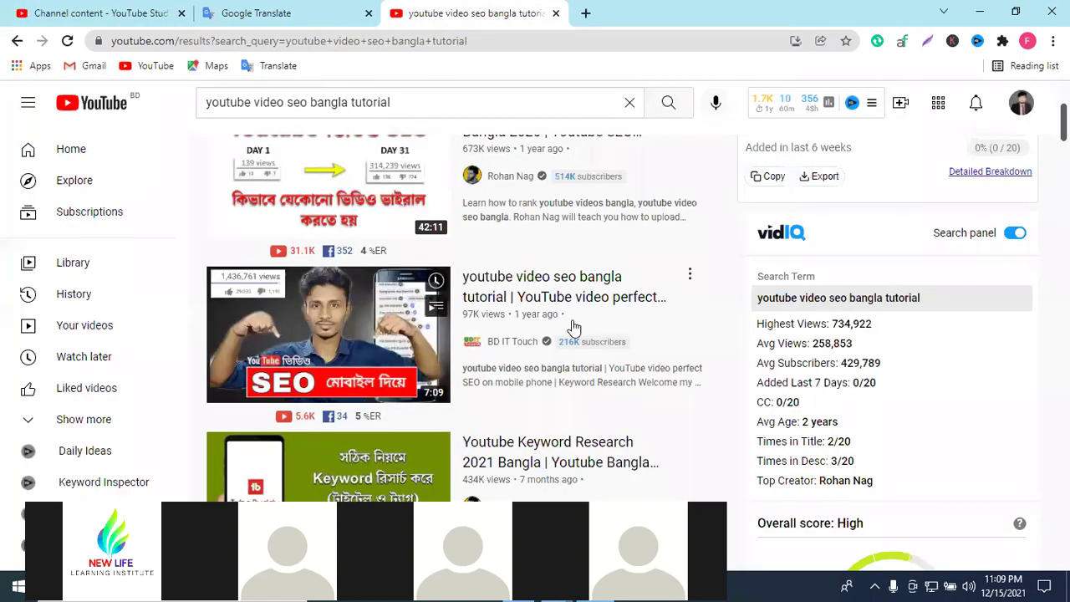
pyautogui.scroll(1, 574, 327)
pyautogui.scroll(2, 598, 417)
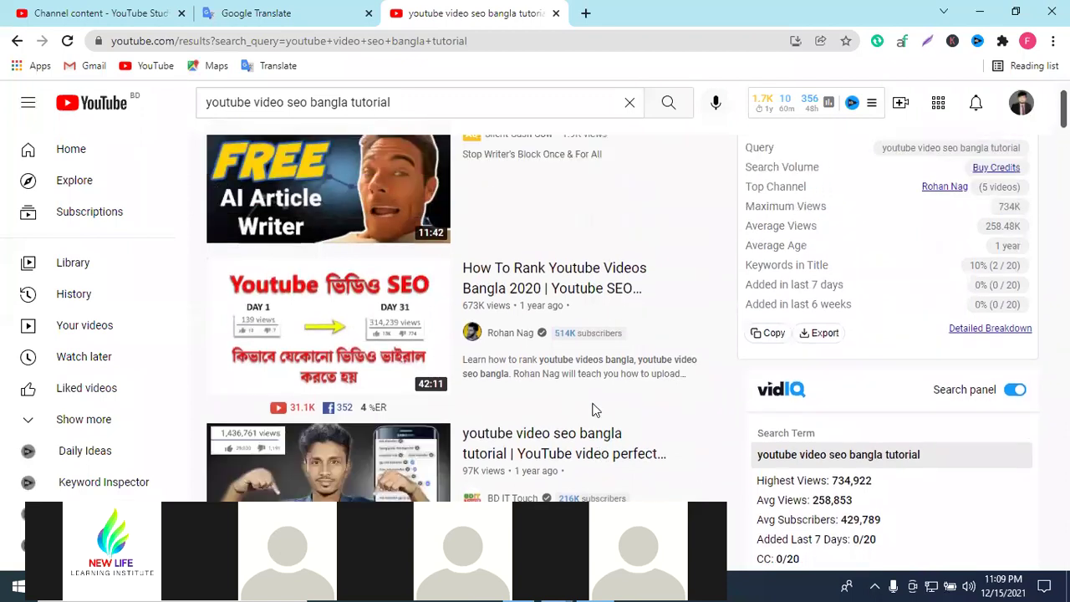
pyautogui.click(111, 8)
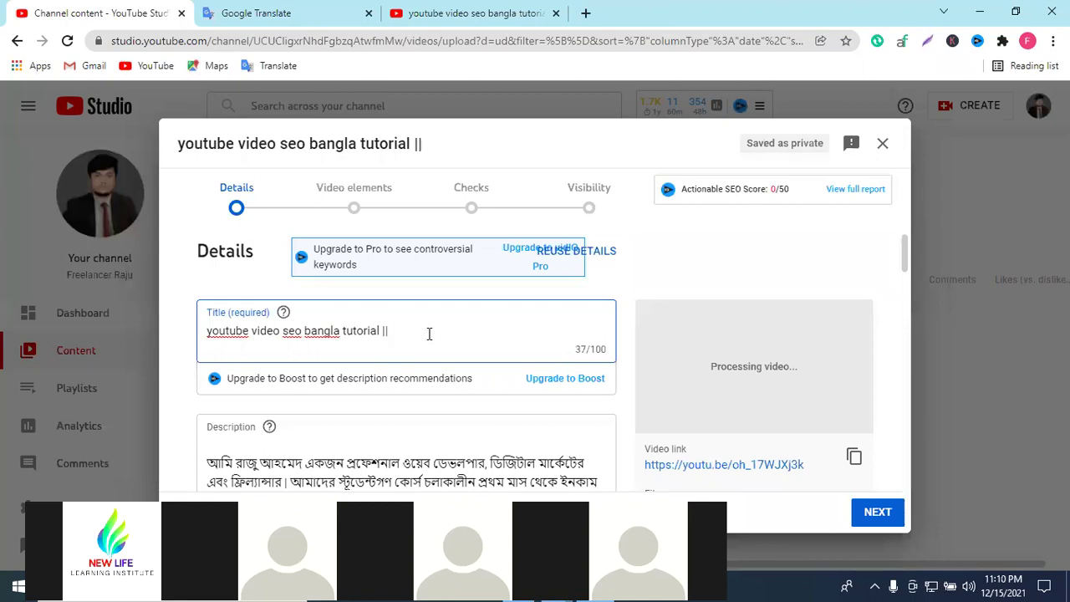
pyautogui.write('How ')
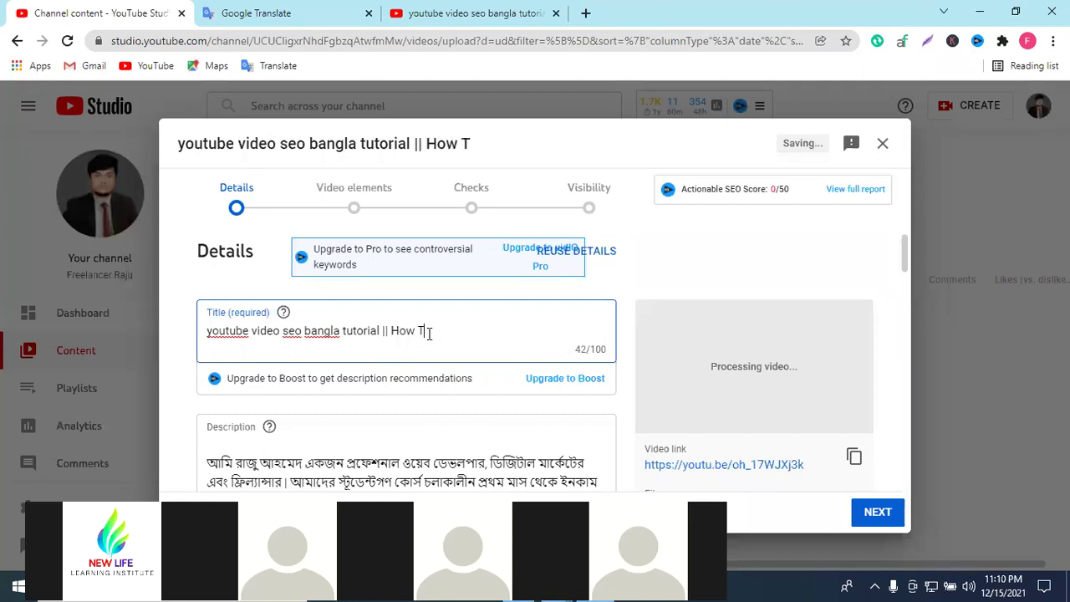
pyautogui.write('To video SEO 2022')
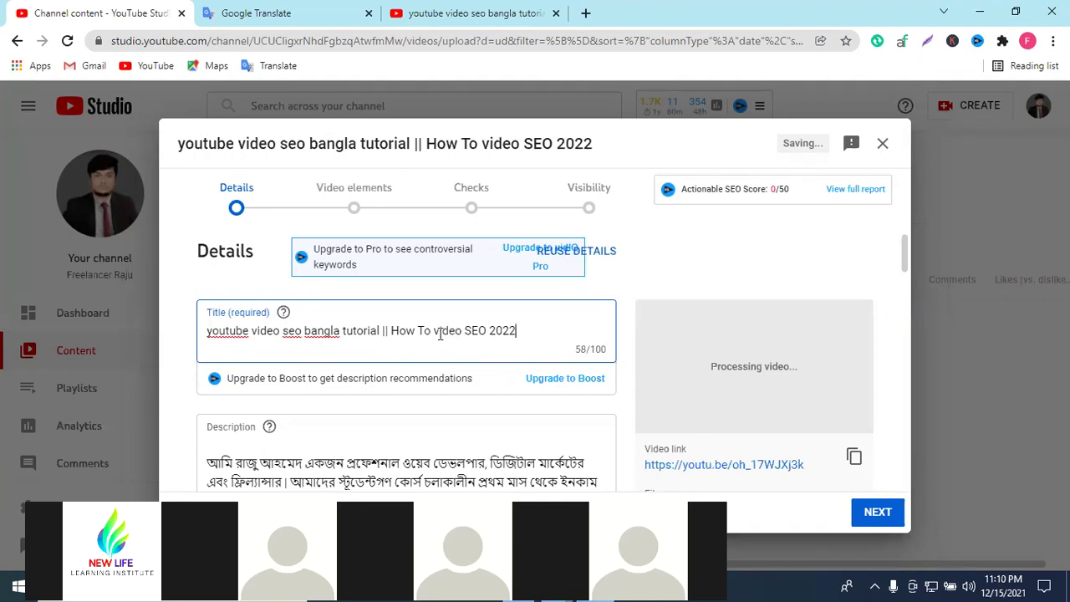
pyautogui.write('Youtube')
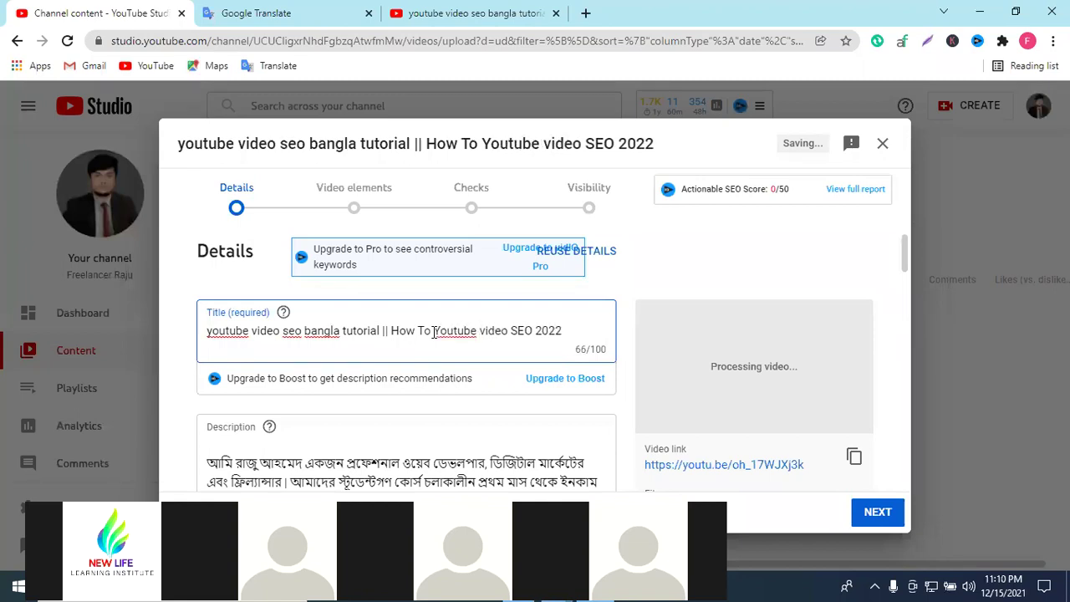
# Correct both "youtube" spellings in the video title to "YouTube" and add "||" after "SEO 2022".
pyautogui.rightClick(474, 326)
pyautogui.click(507, 338)
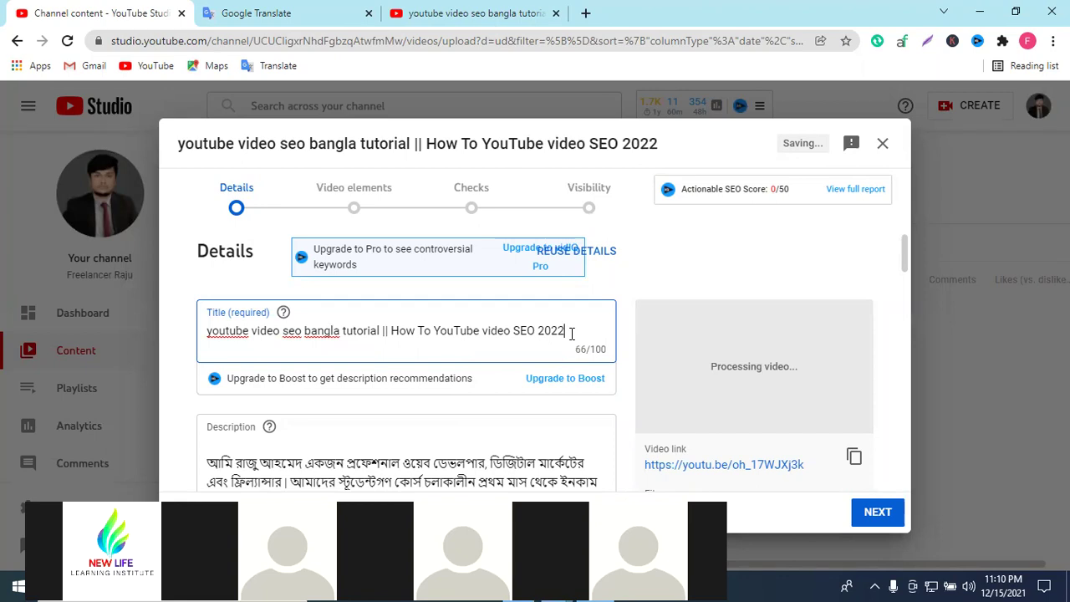
pyautogui.rightClick(211, 327)
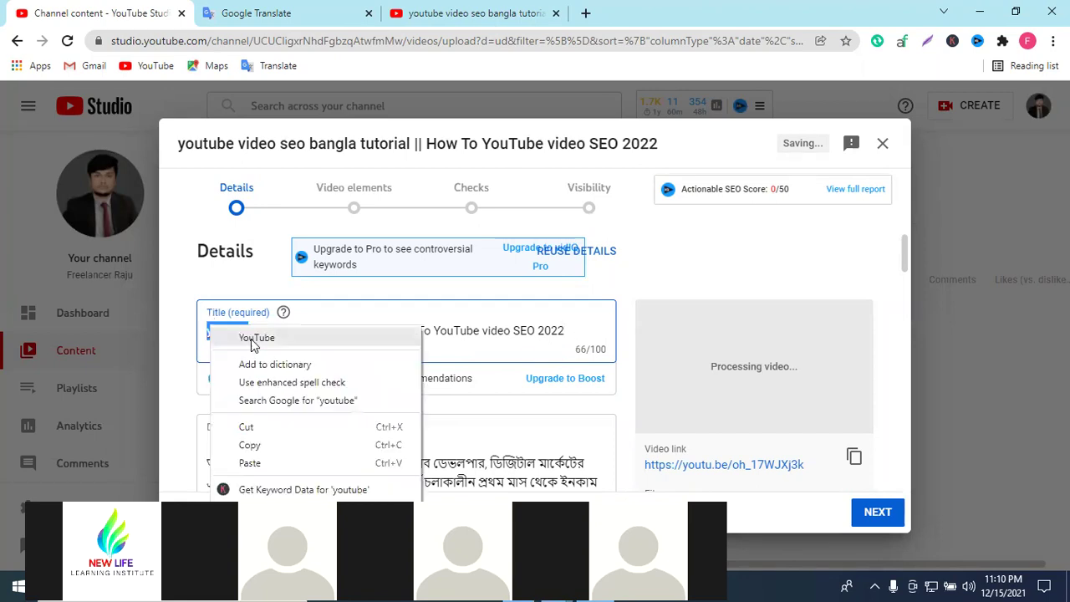
pyautogui.click(256, 338)
pyautogui.rightClick(297, 333)
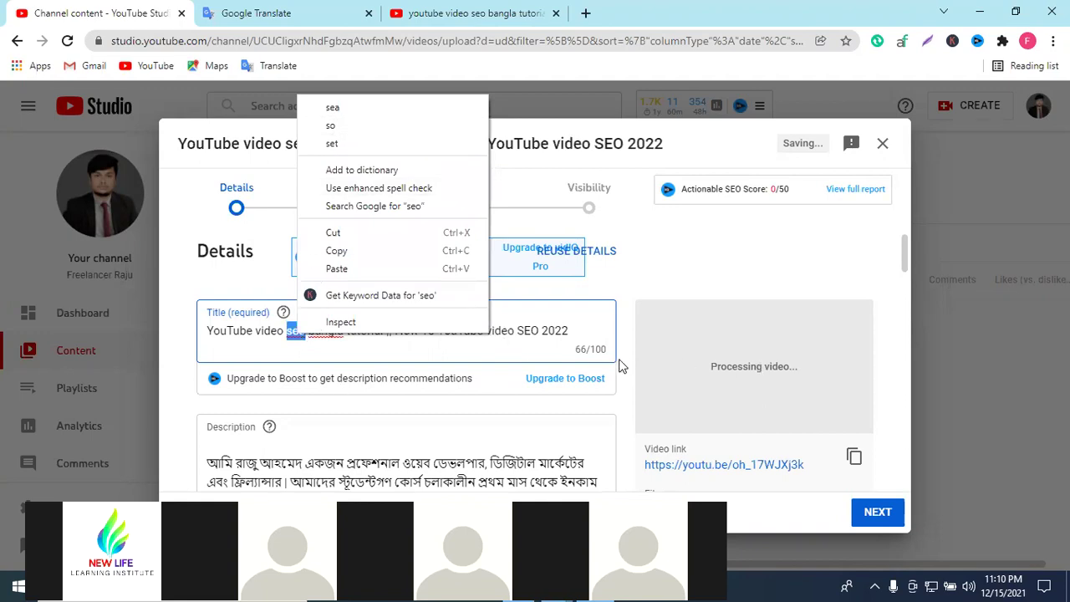
pyautogui.click(577, 329)
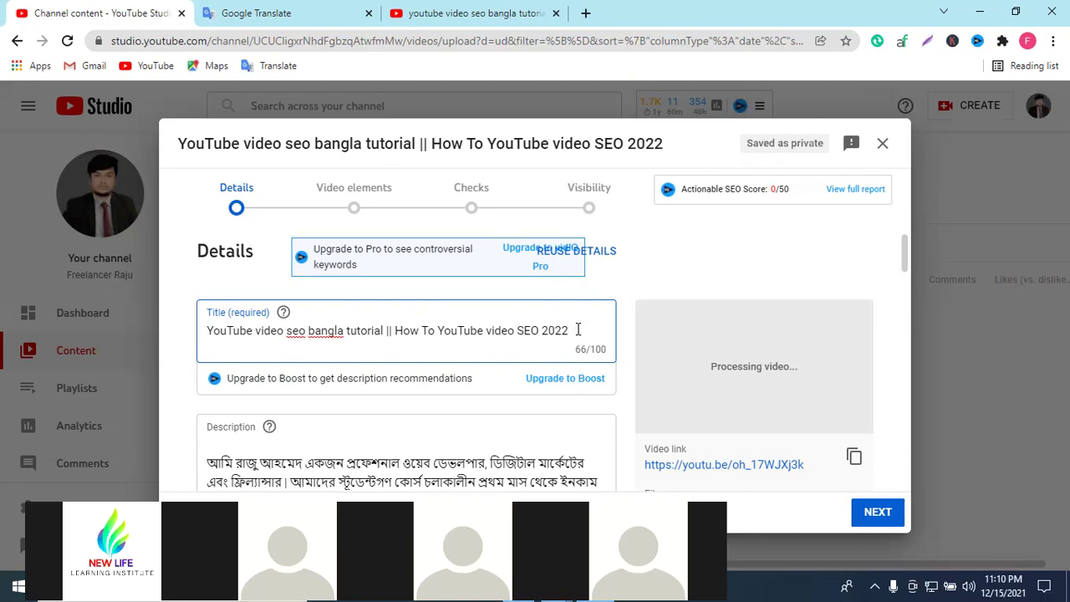
pyautogui.write('||')
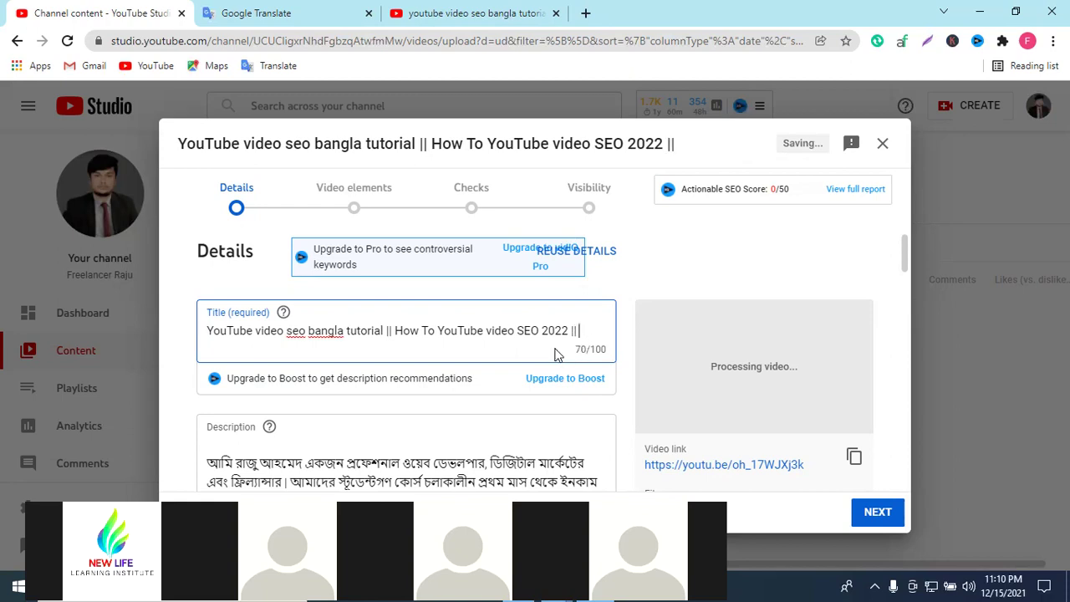
# Review the YouTube search results for "youtube video seo bangla tutorial" for competing video titles and related keyword opportunities.
pyautogui.click(472, 13)
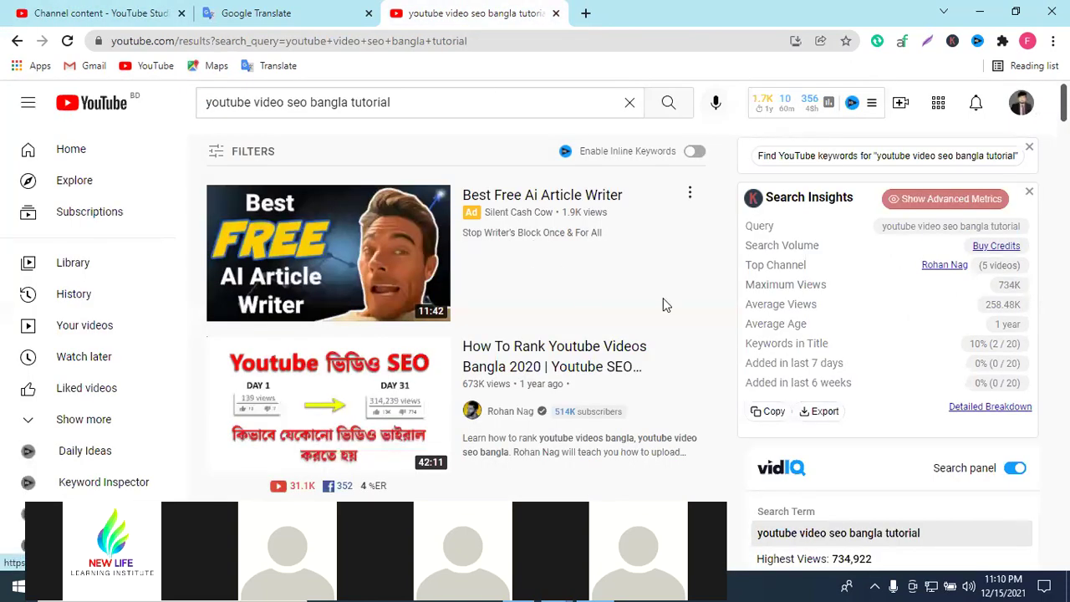
pyautogui.scroll(-3, 664, 303)
pyautogui.scroll(-3, 622, 343)
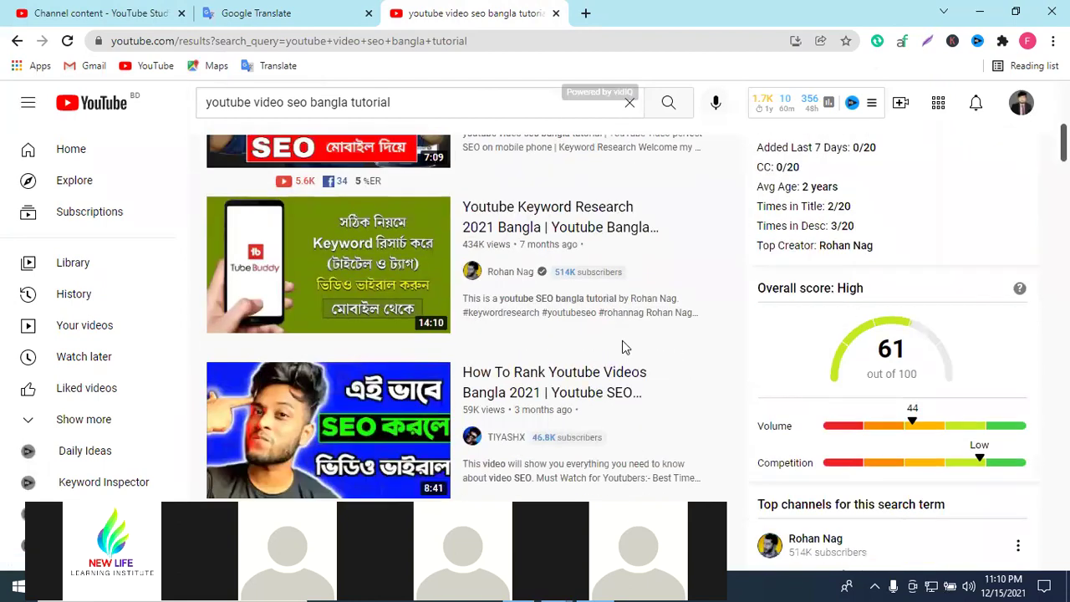
pyautogui.scroll(-5, 624, 347)
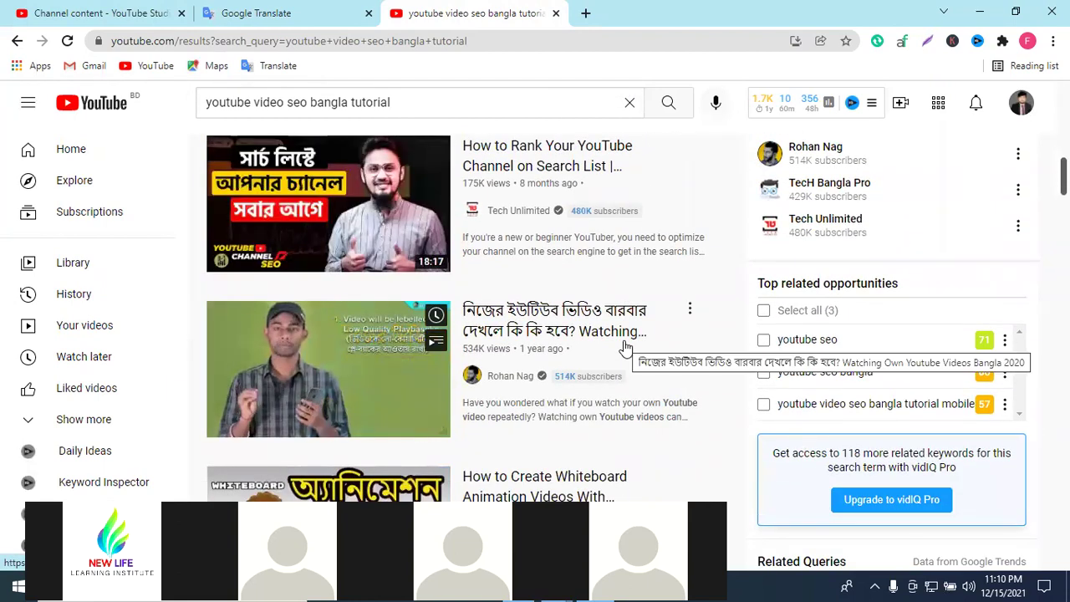
pyautogui.scroll(-3, 625, 348)
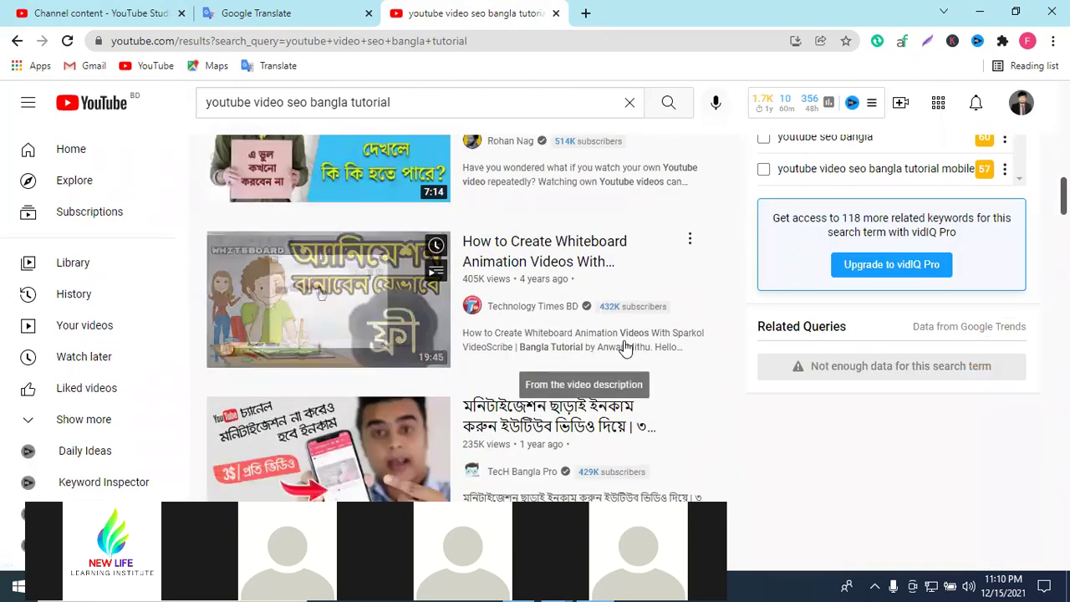
pyautogui.scroll(-2, 626, 347)
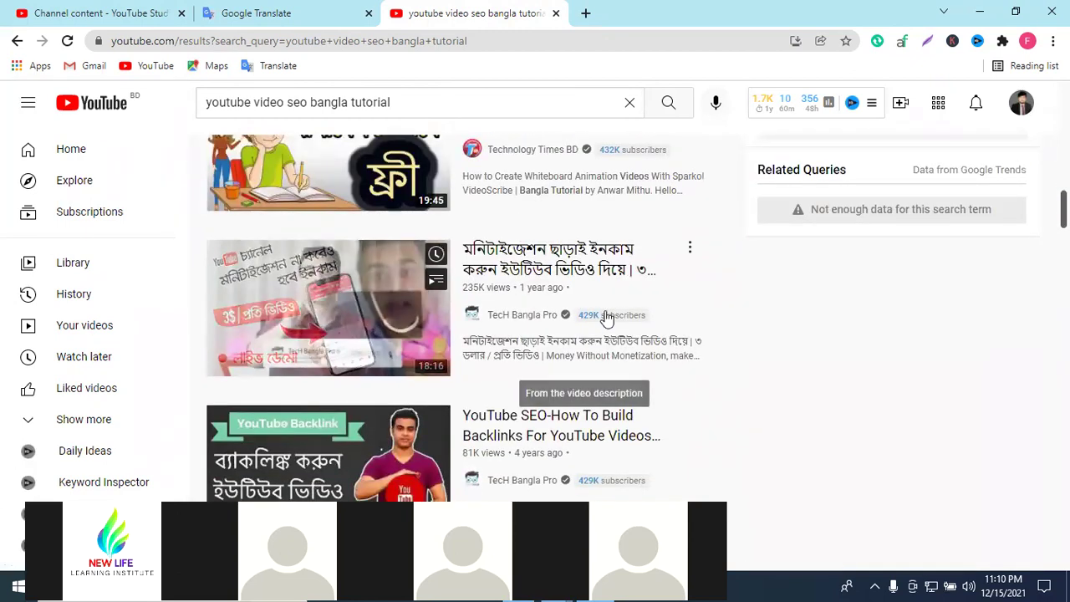
pyautogui.scroll(-3, 604, 338)
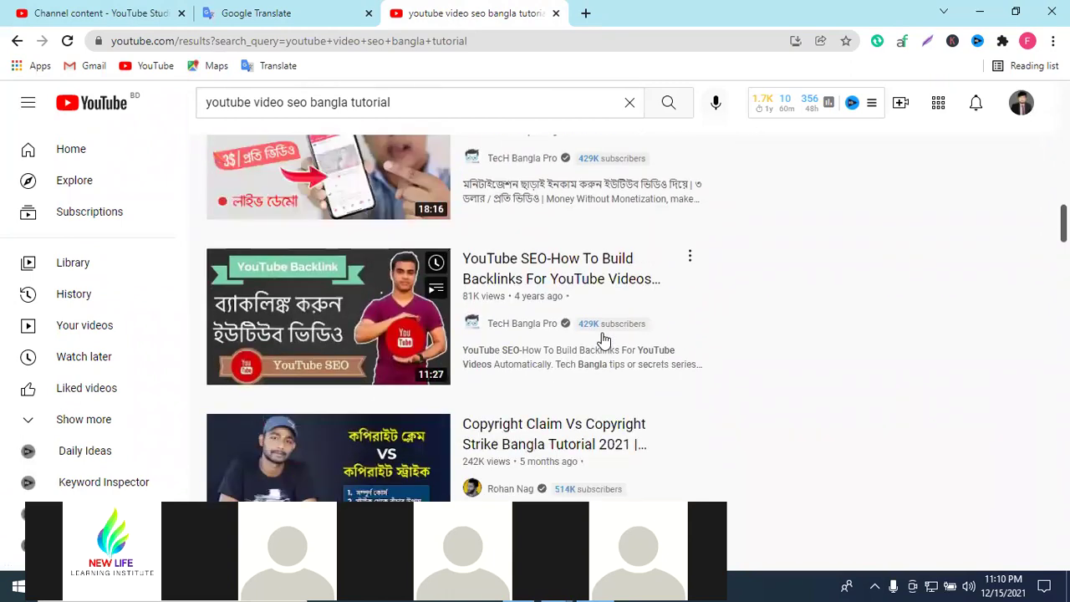
pyautogui.scroll(-2, 606, 339)
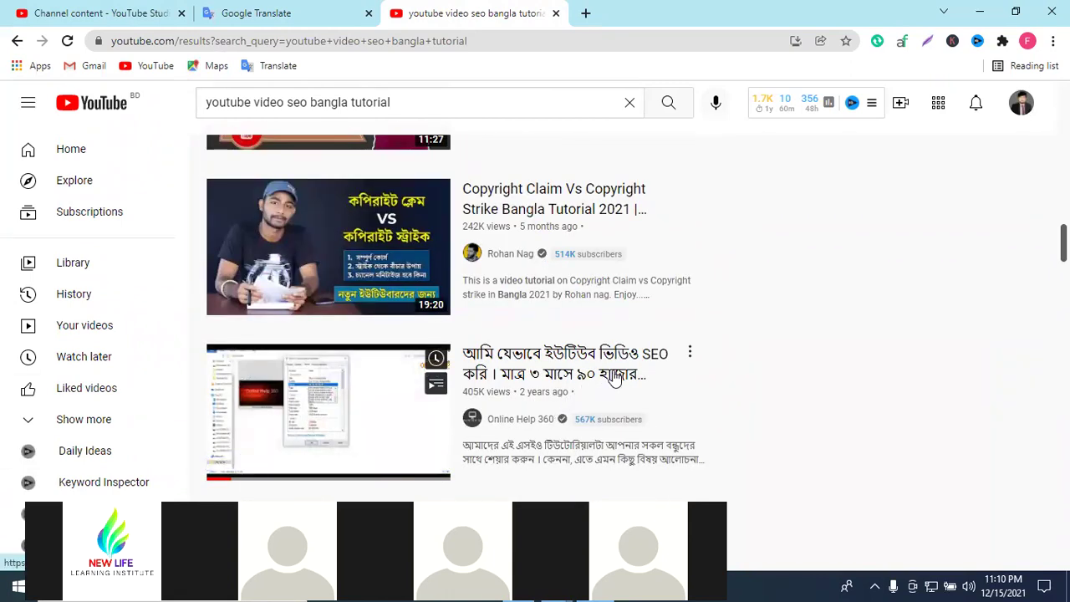
pyautogui.scroll(-4, 630, 365)
pyautogui.scroll(-1, 631, 368)
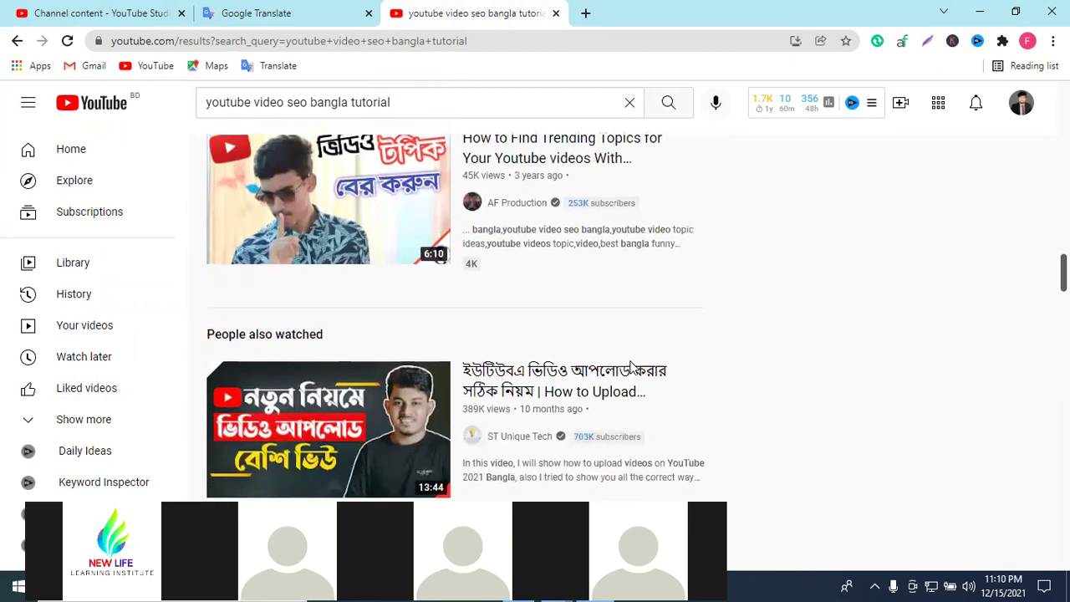
pyautogui.scroll(5, 666, 376)
pyautogui.scroll(5, 667, 376)
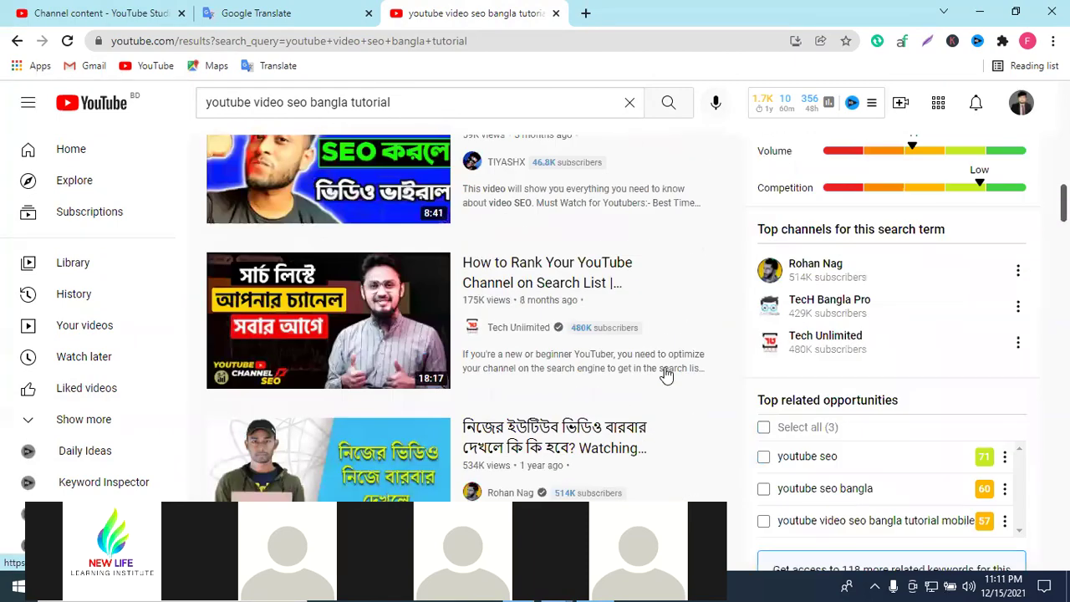
pyautogui.scroll(8, 667, 375)
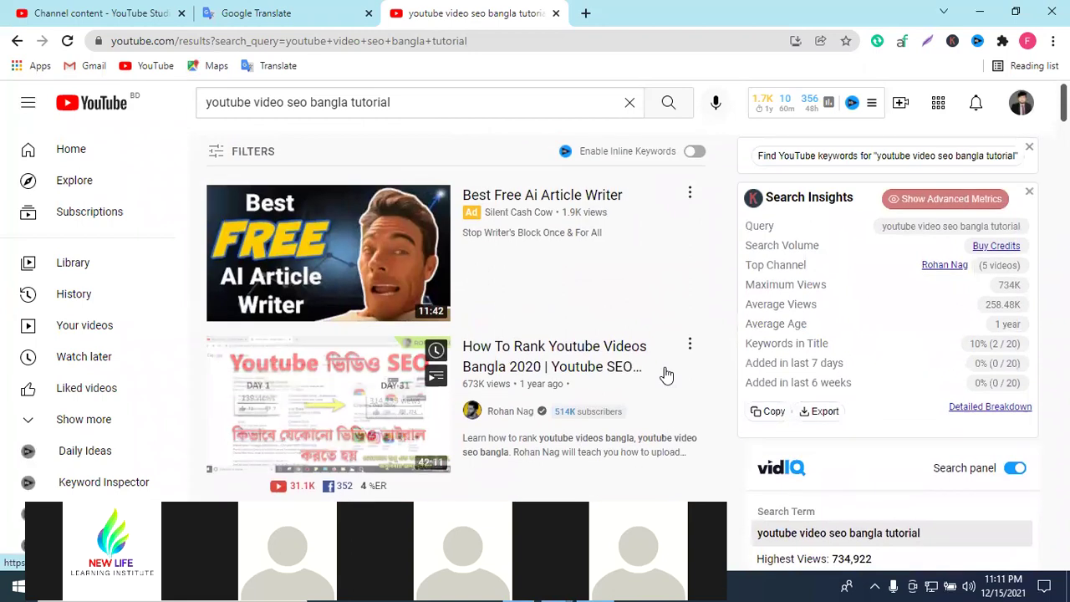
# Open the video "How To Rank Youtube Videos Bangla 2020" from the search results and examine its vidIQ video tags.
pyautogui.click(356, 393)
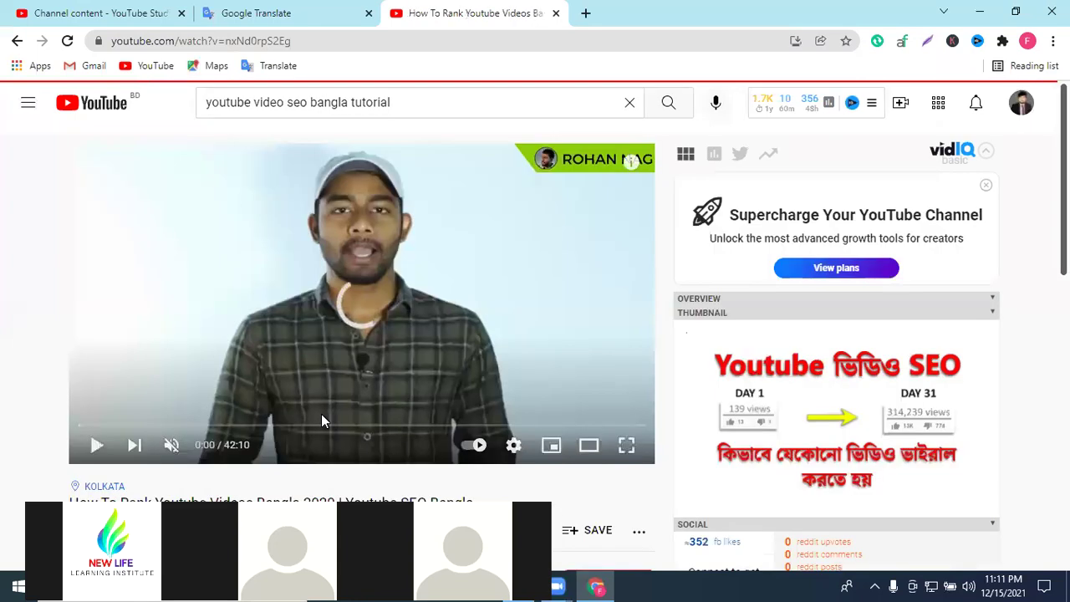
pyautogui.scroll(-5, 700, 329)
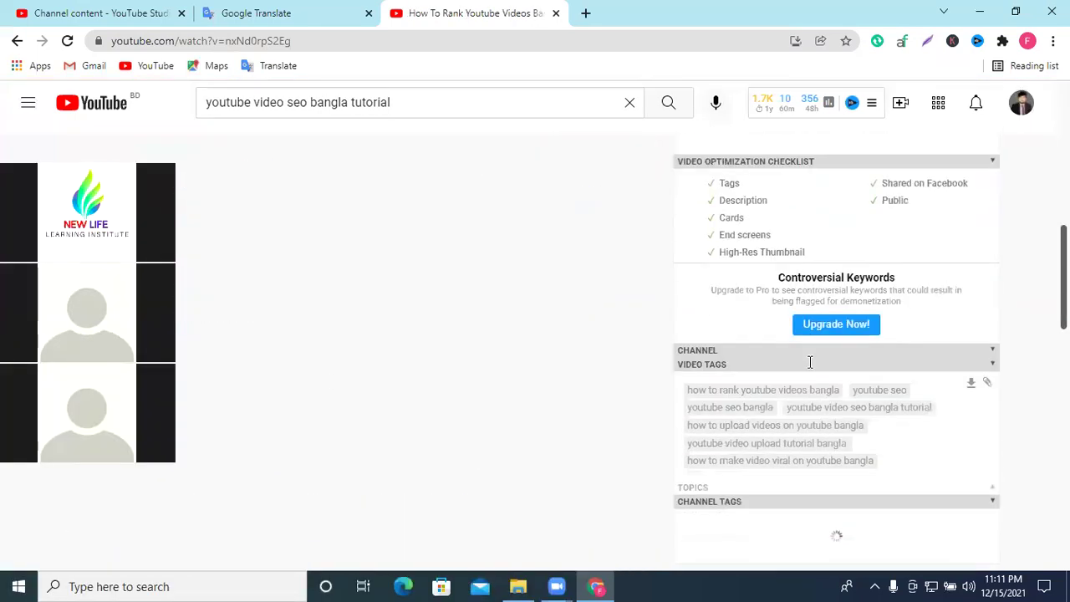
pyautogui.scroll(-5, 841, 354)
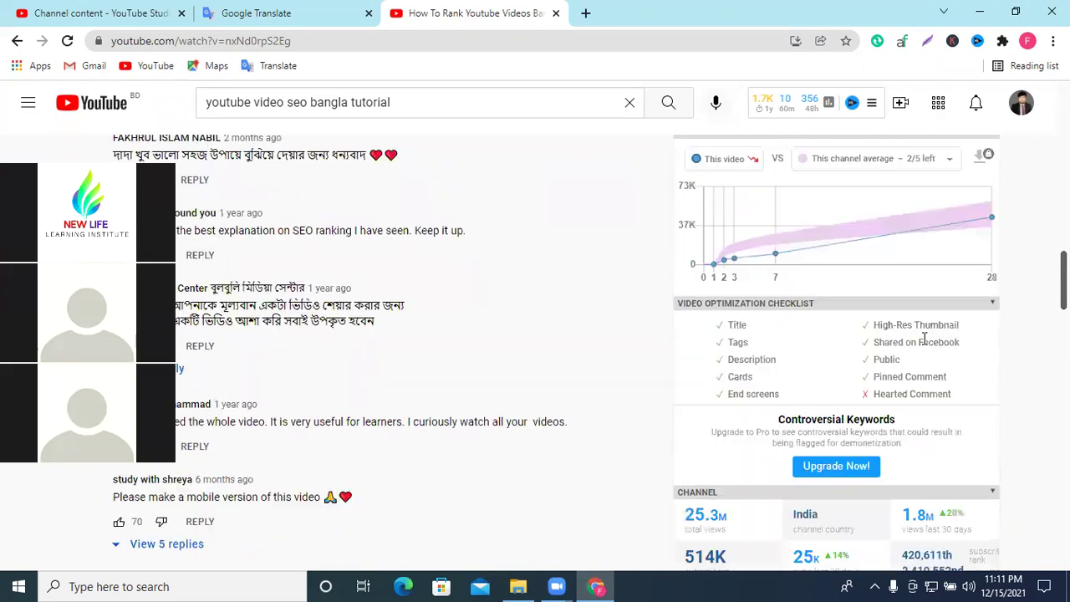
pyautogui.scroll(-2, 928, 342)
pyautogui.scroll(-4, 940, 351)
pyautogui.scroll(1, 940, 357)
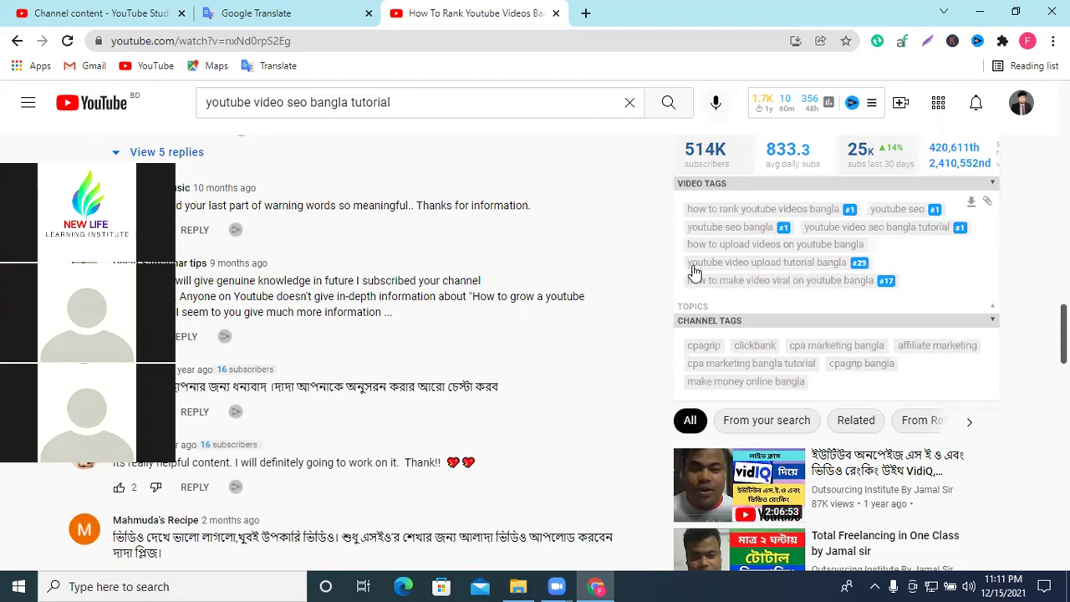
# Open the video tag "youtube video upload tutorial bangla" in vidIQ's Keyword Inspector and cut the keyword text for reuse.
pyautogui.moveTo(686, 263); pyautogui.dragTo(846, 275)
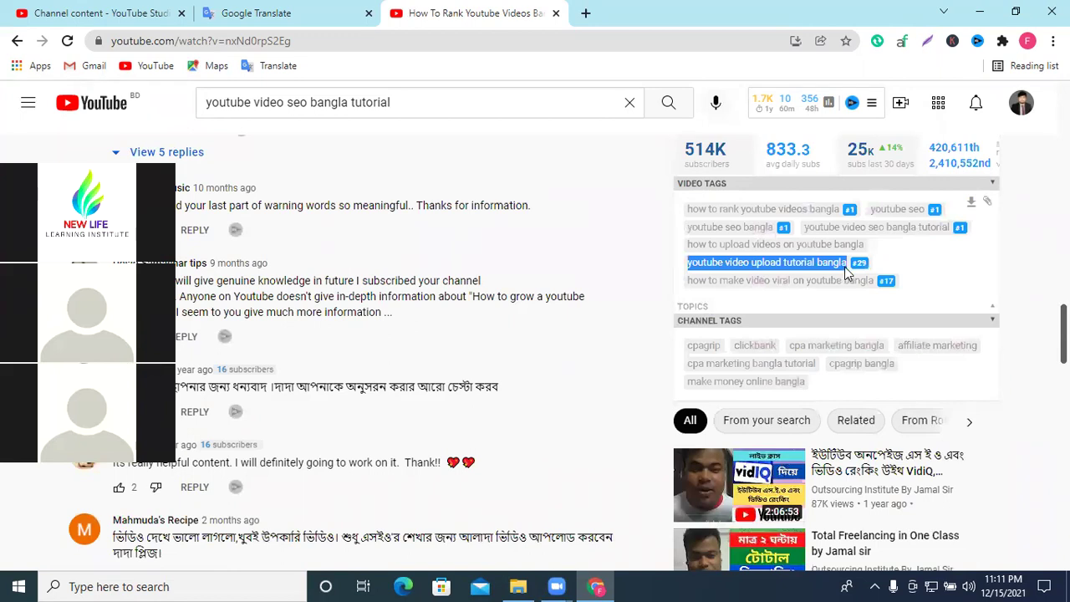
pyautogui.click(844, 267)
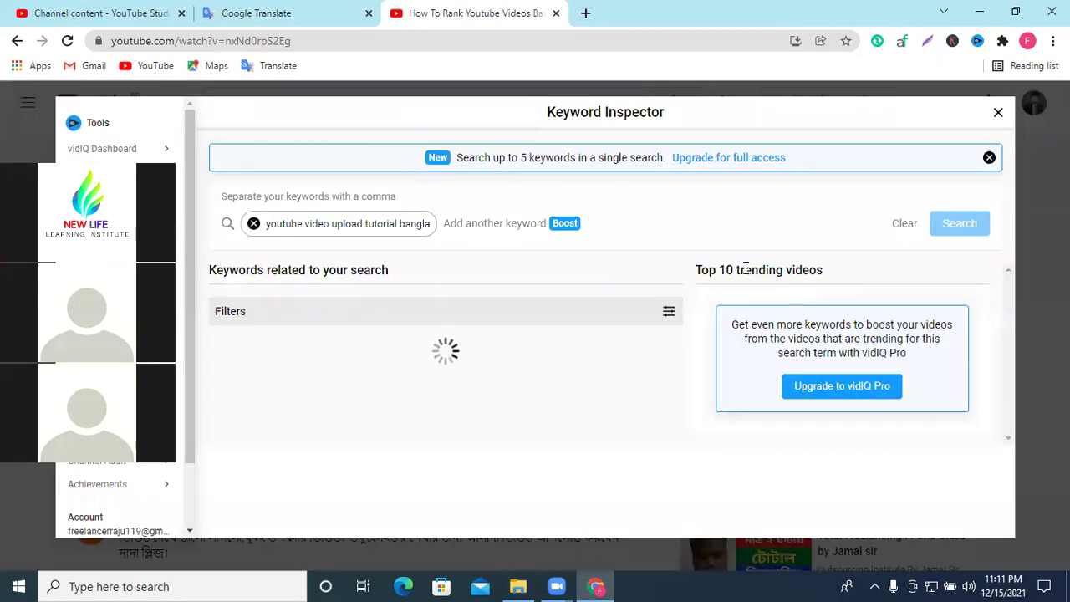
pyautogui.tripleClick(352, 220)
pyautogui.rightClick(352, 222)
pyautogui.hotkey('ctrl', 'c')
pyautogui.click(425, 259)
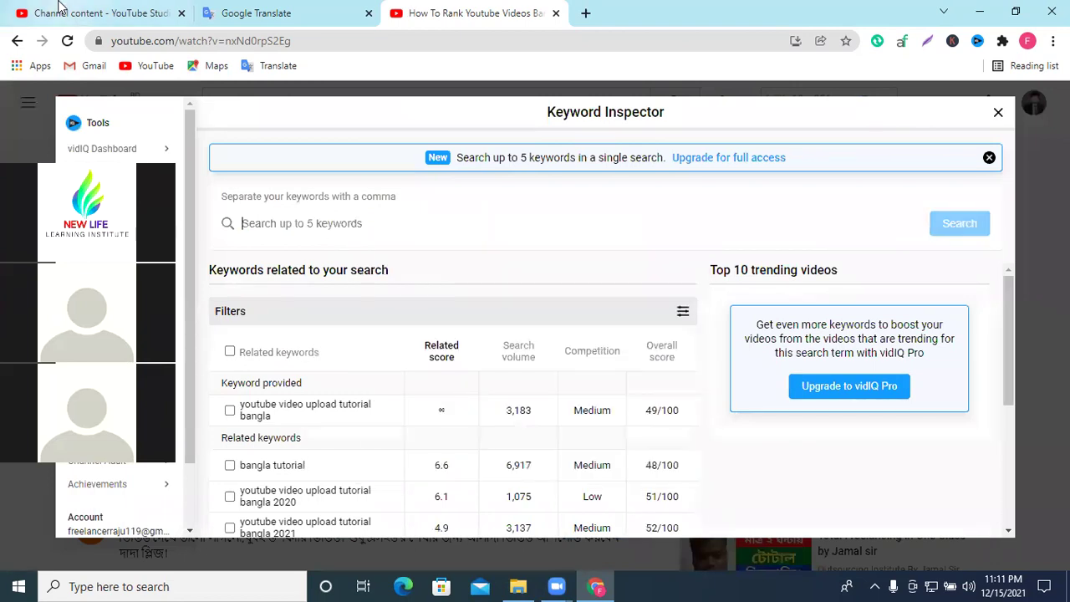
# Paste the keyword at the end of the uploaded video's title and remove its last word, leaving "youtube video upload tutorial".
pyautogui.click(59, 10)
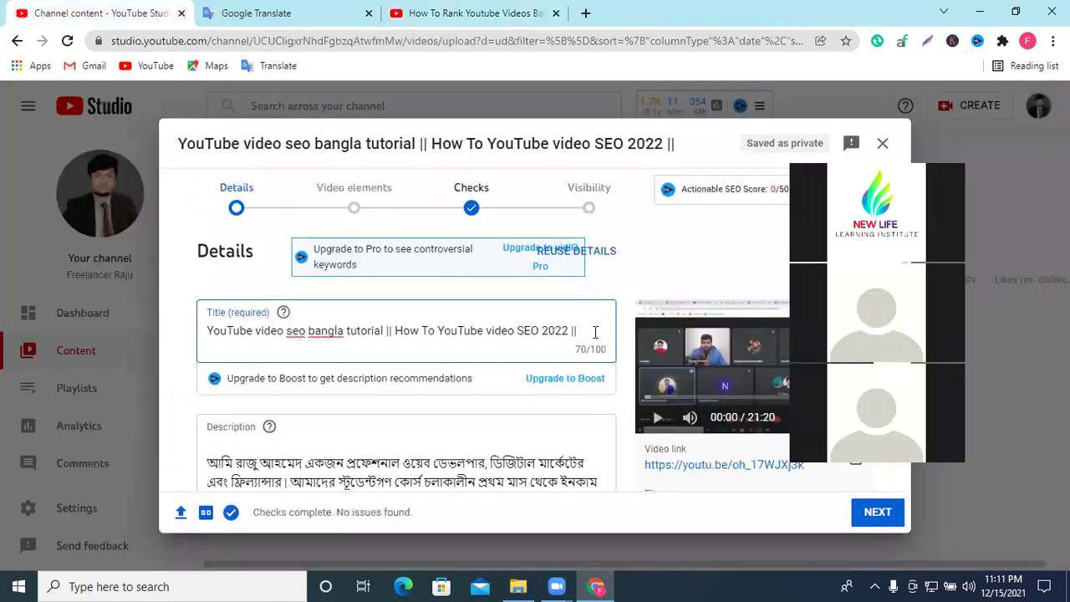
pyautogui.hotkey('ctrl', 'v')
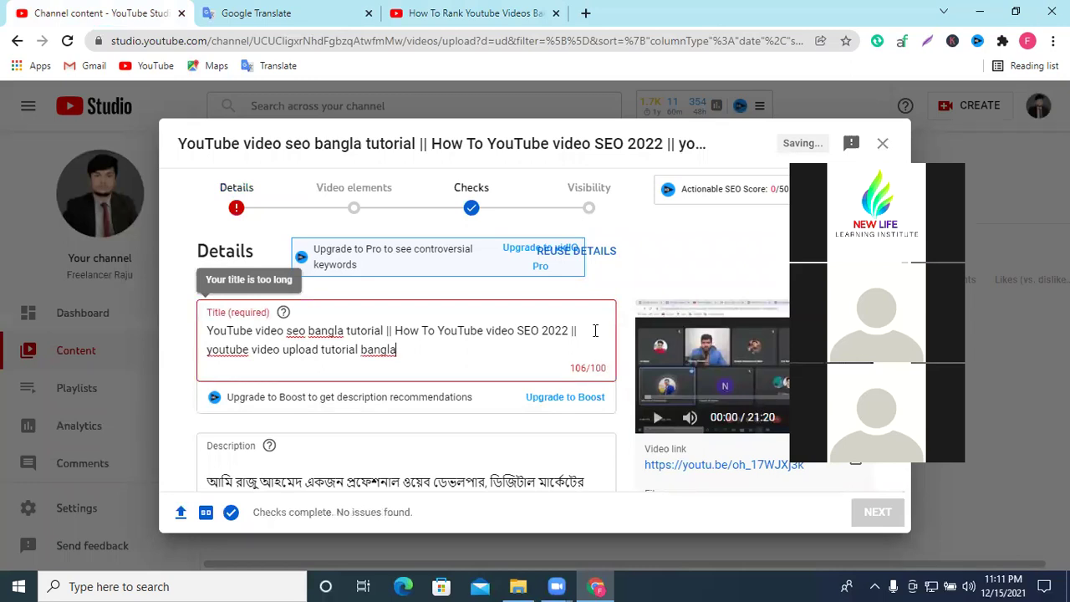
pyautogui.moveTo(397, 349); pyautogui.dragTo(364, 349)
pyautogui.press('BackSpace')
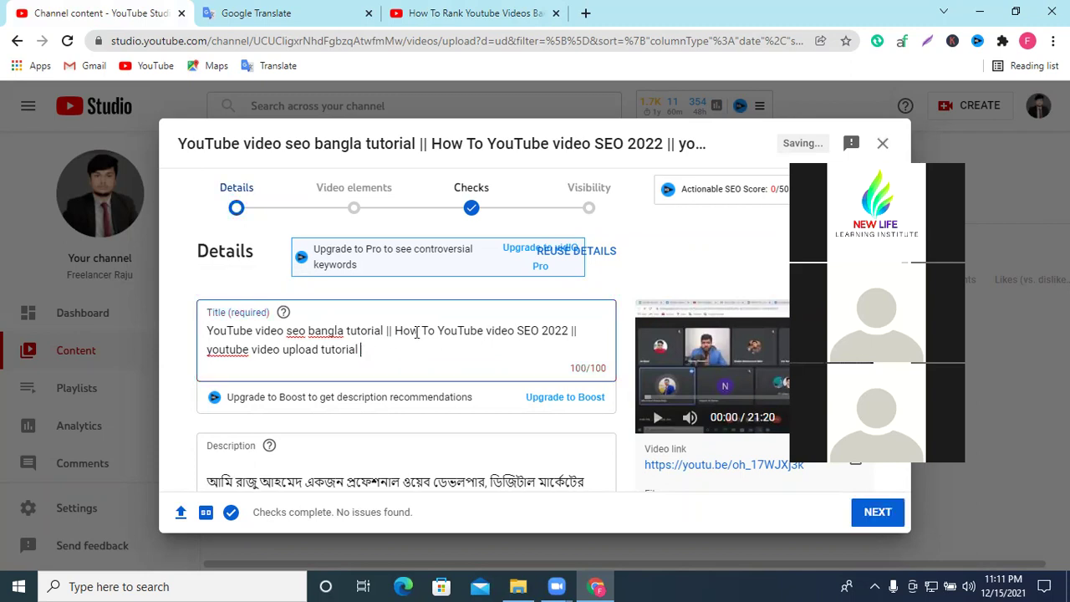
# Capitalize "seo" as "SEO" in the title's first phrase and correct "youtube" to "YouTube" in its last phrase.
pyautogui.doubleClick(297, 334)
pyautogui.write('SEO')
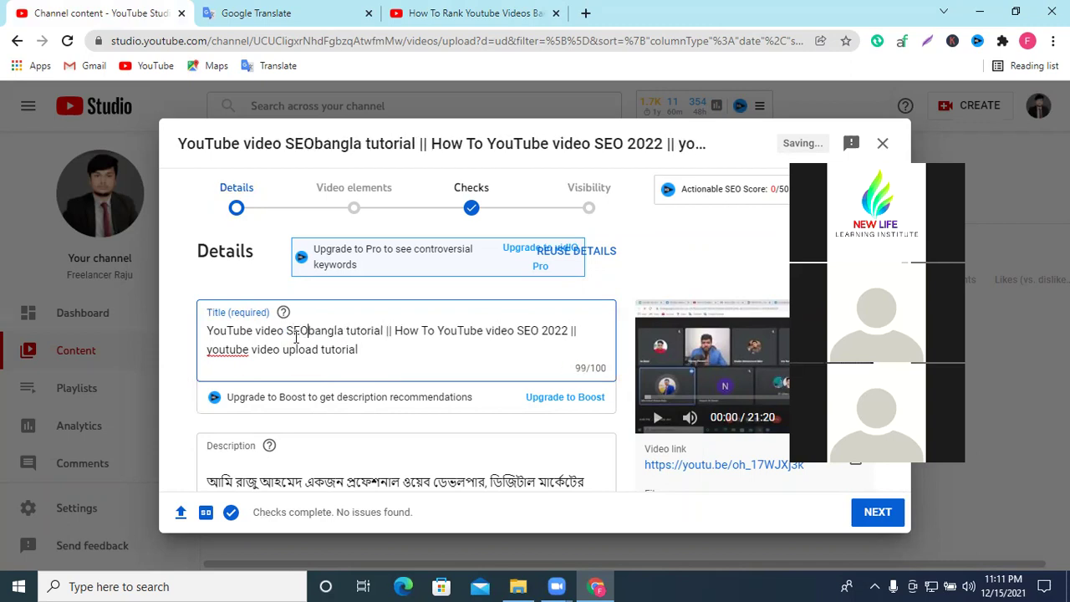
pyautogui.rightClick(220, 351)
pyautogui.click(249, 162)
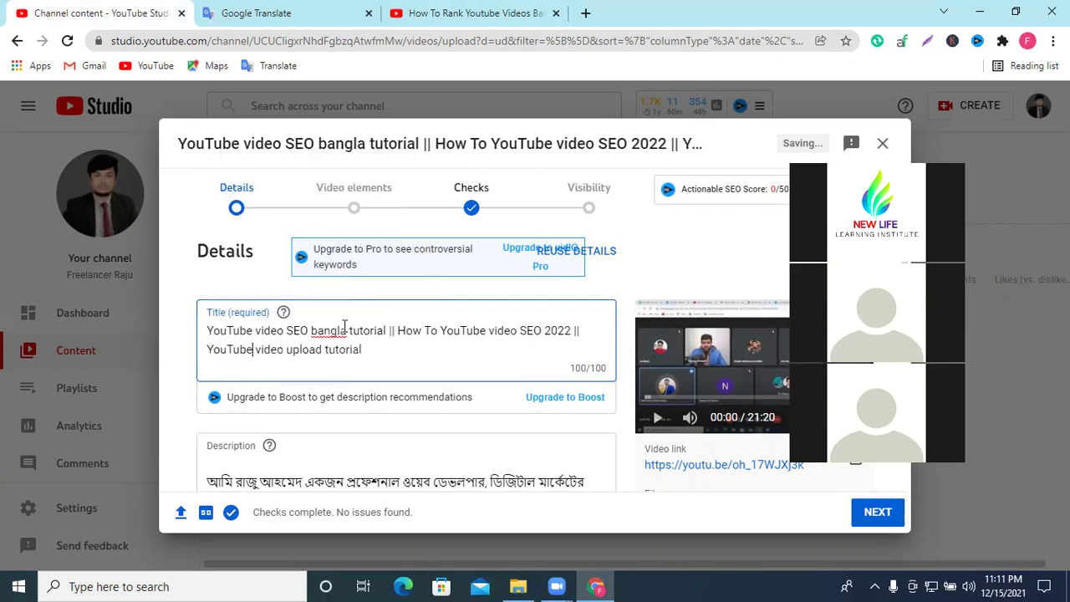
# Copy the complete video title and paste it at the start of the description, followed by a blank line.
pyautogui.tripleClick(373, 336)
pyautogui.rightClick(373, 336)
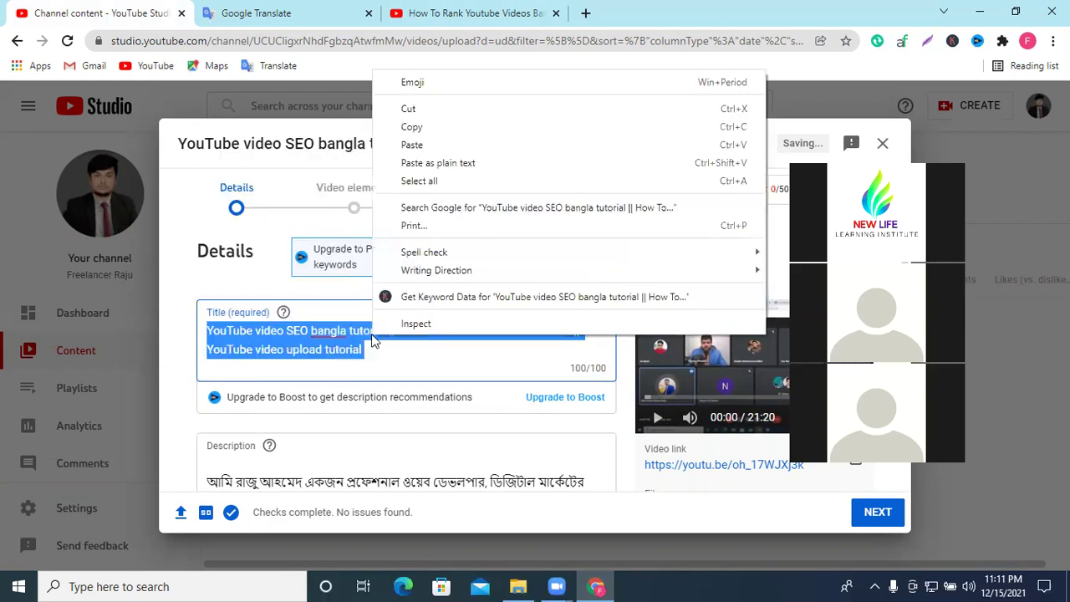
pyautogui.click(426, 126)
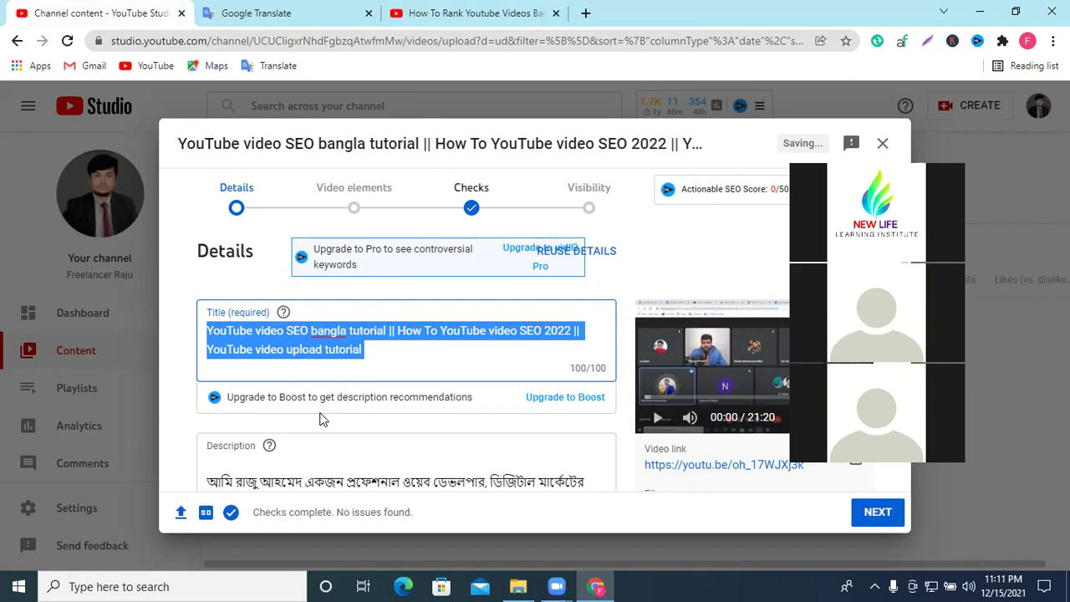
pyautogui.scroll(-1, 504, 361)
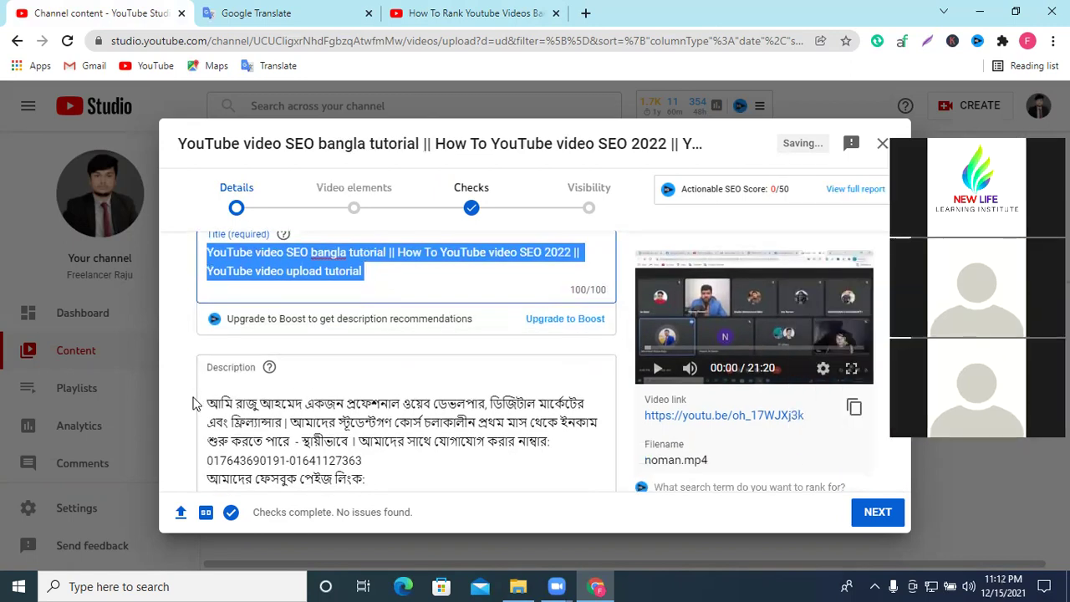
pyautogui.click(212, 373)
pyautogui.click(212, 379)
pyautogui.hotkey('ctrl', 'v')
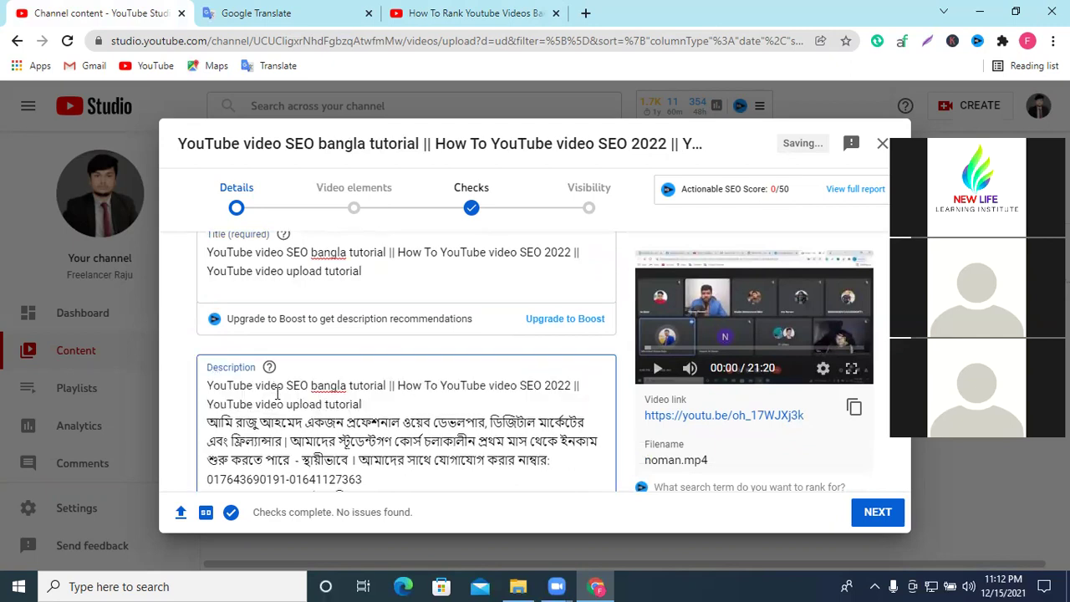
pyautogui.press('Return')
# Close the Keyword Inspector, examine the competing video's description, and return to the upload details in YouTube Studio.
pyautogui.click(441, 10)
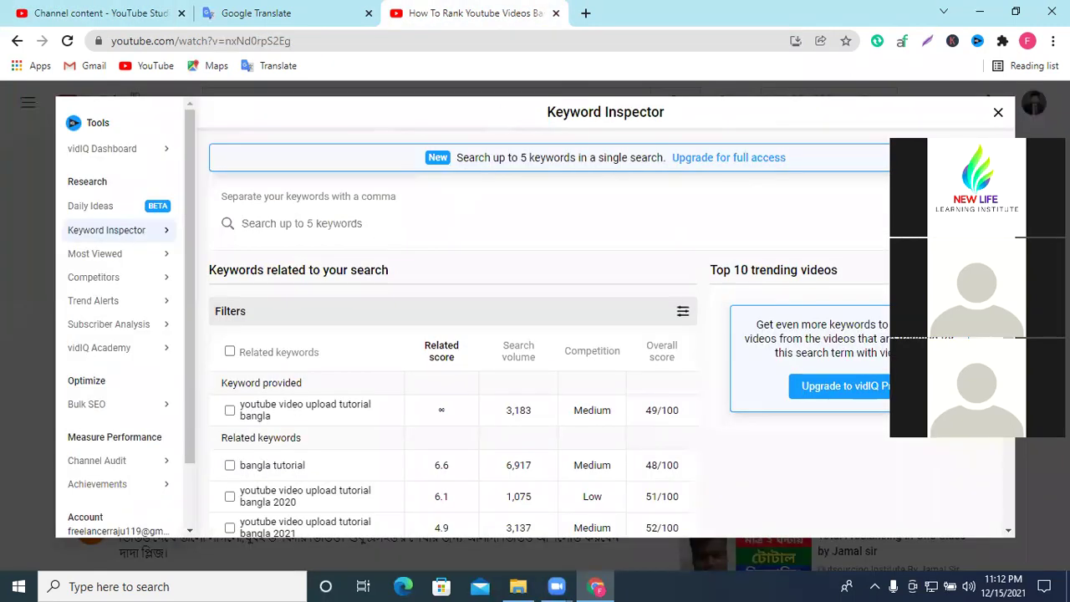
pyautogui.press('Escape')
pyautogui.scroll(4, 524, 316)
pyautogui.scroll(15, 111, 313)
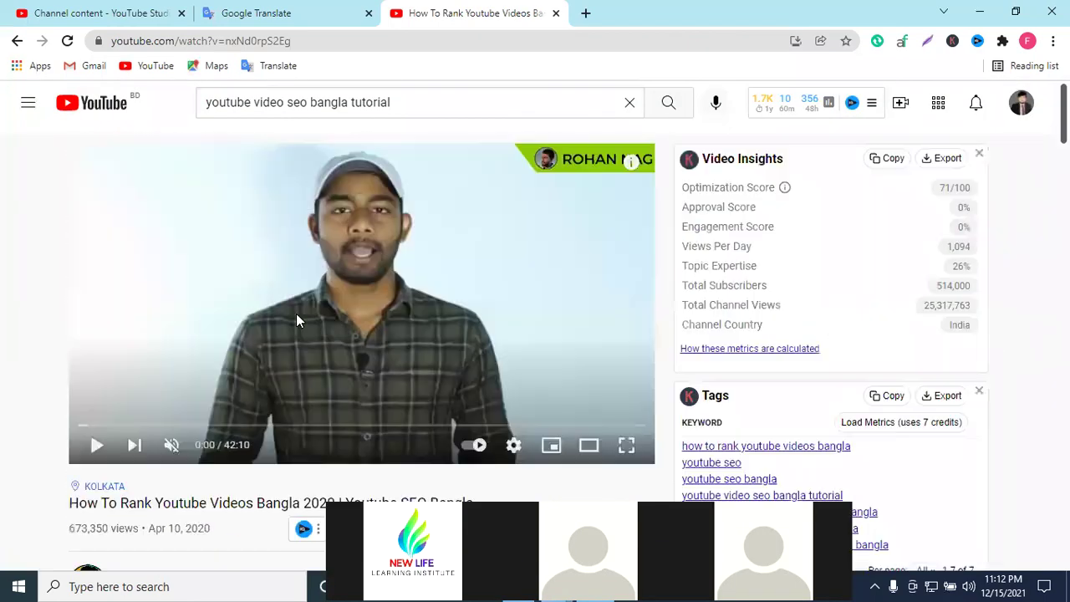
pyautogui.scroll(-4, 296, 314)
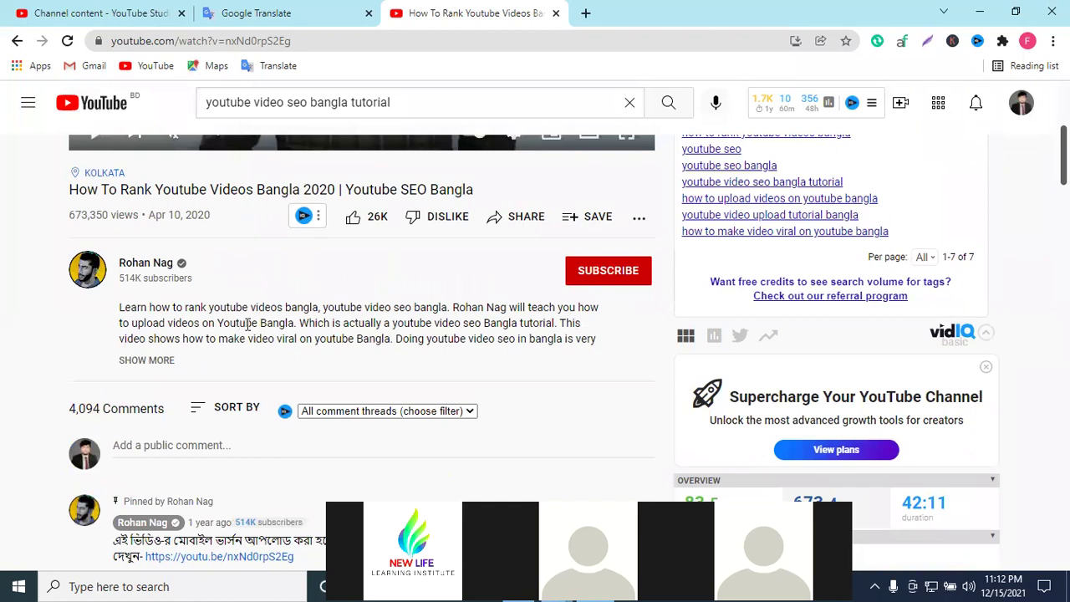
pyautogui.click(94, 10)
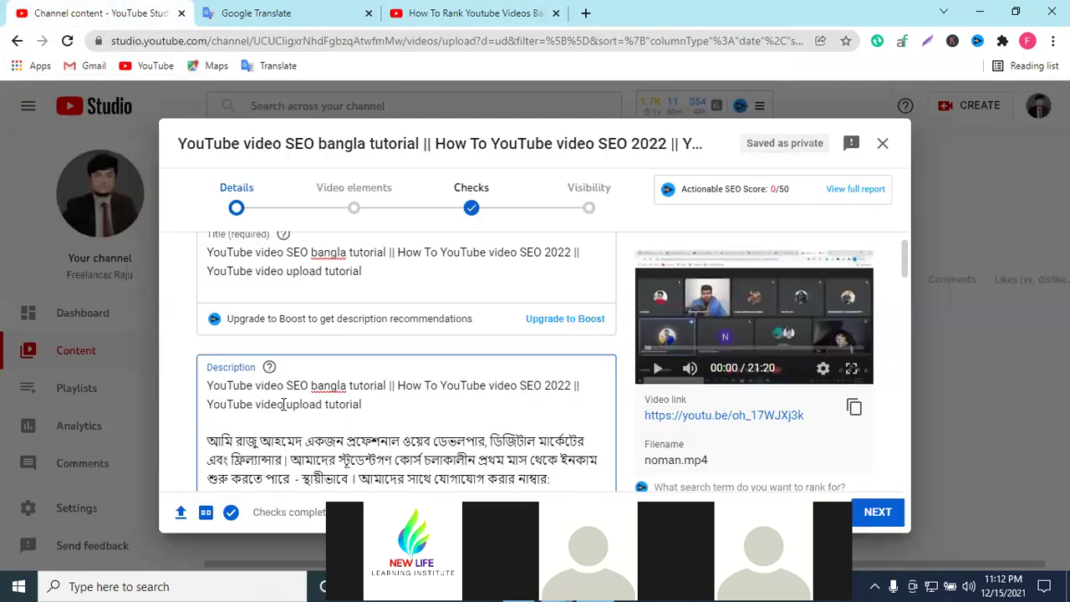
# Return to the YouTube search results for "youtube video seo bangla tutorial", examine the competing videos, and go back to the upload details.
pyautogui.click(468, 13)
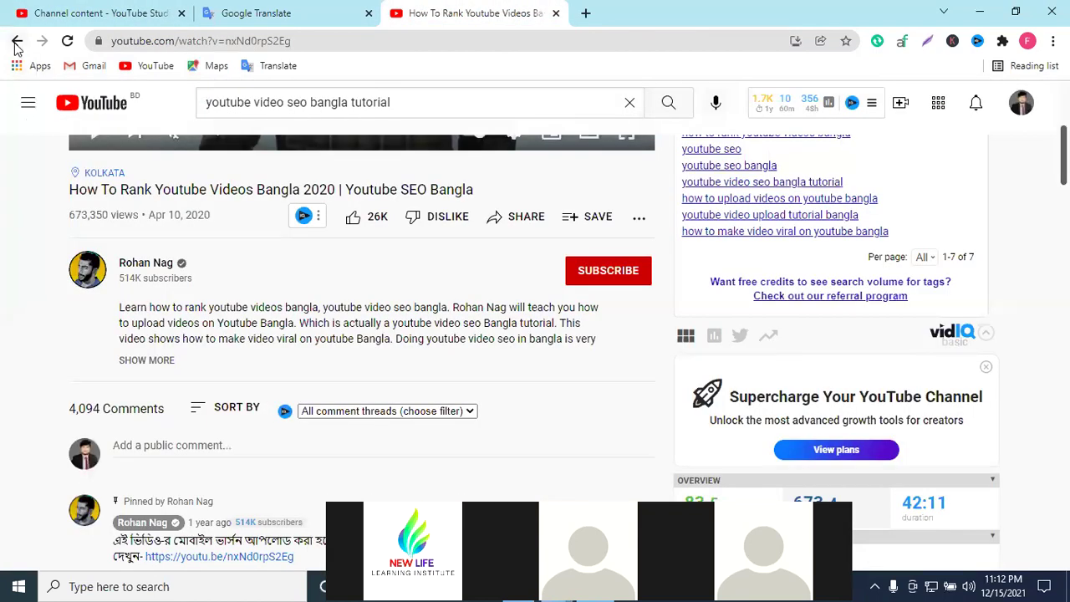
pyautogui.click(16, 46)
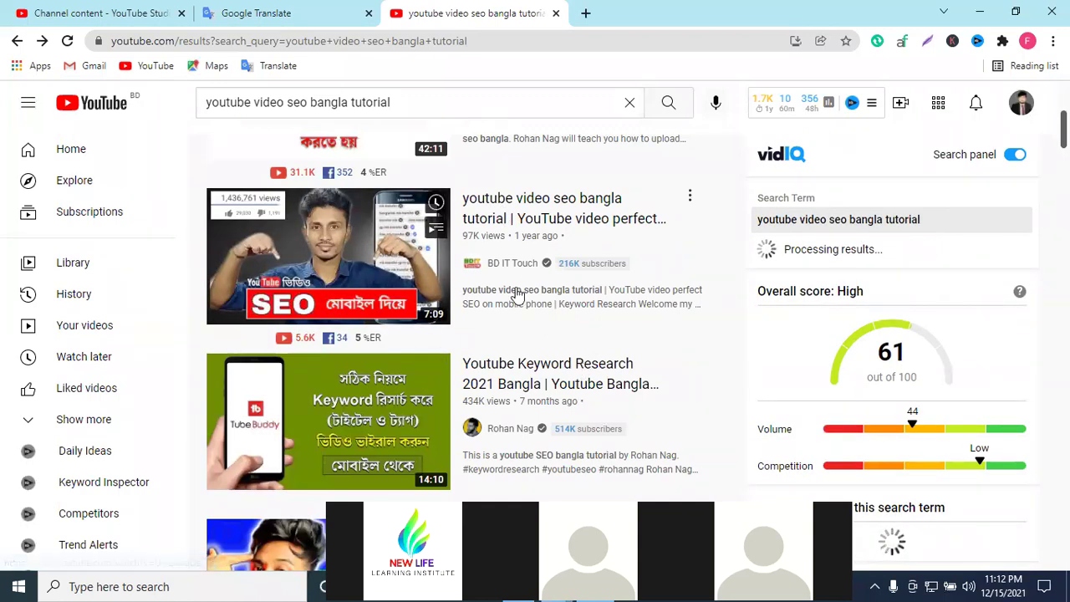
pyautogui.scroll(-1, 506, 418)
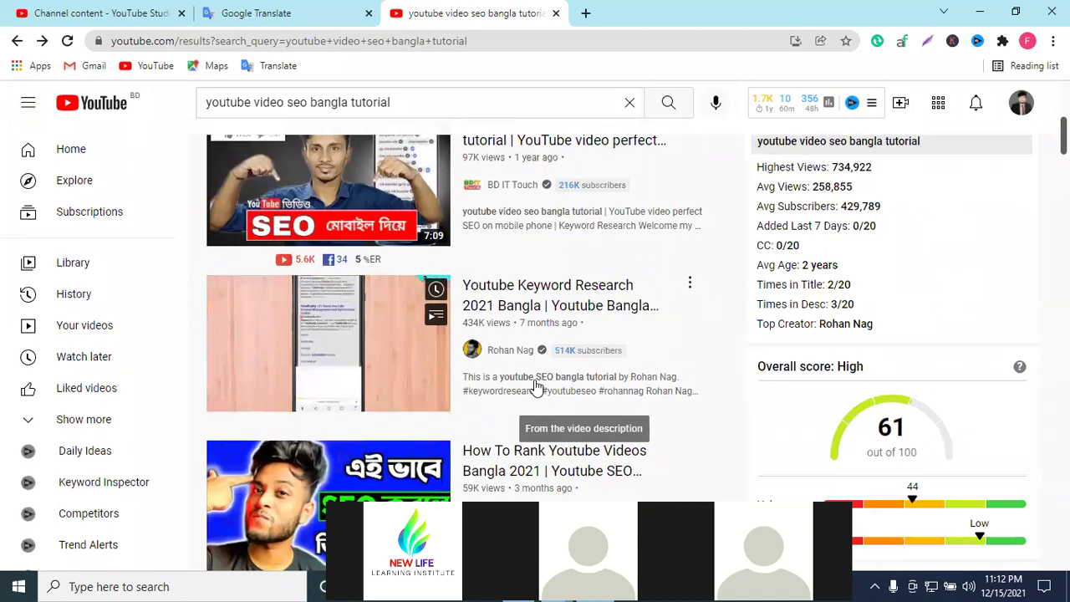
pyautogui.scroll(-1, 555, 383)
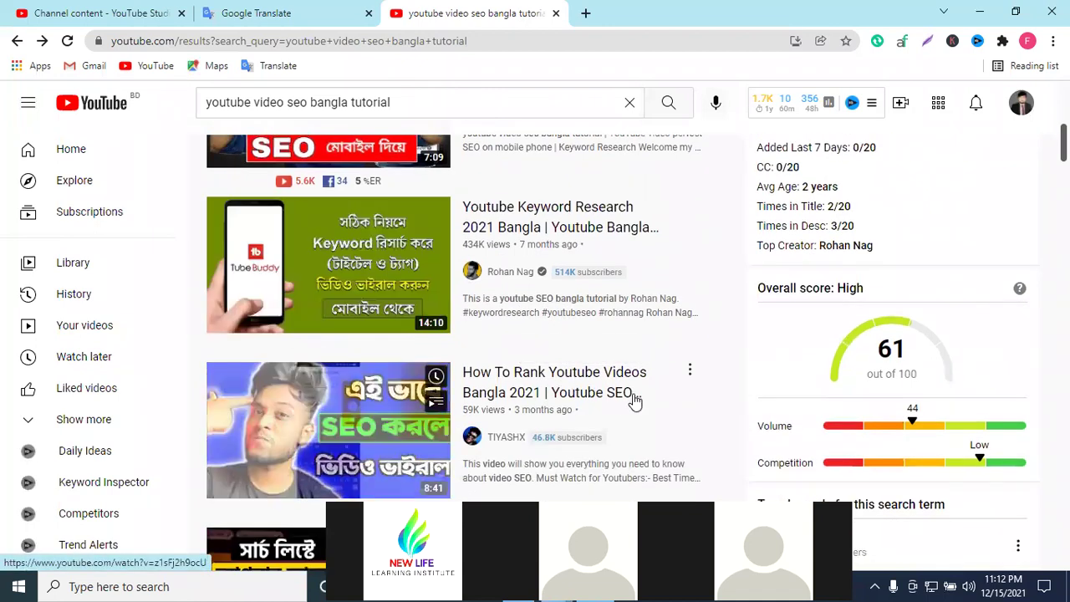
pyautogui.scroll(-2, 635, 401)
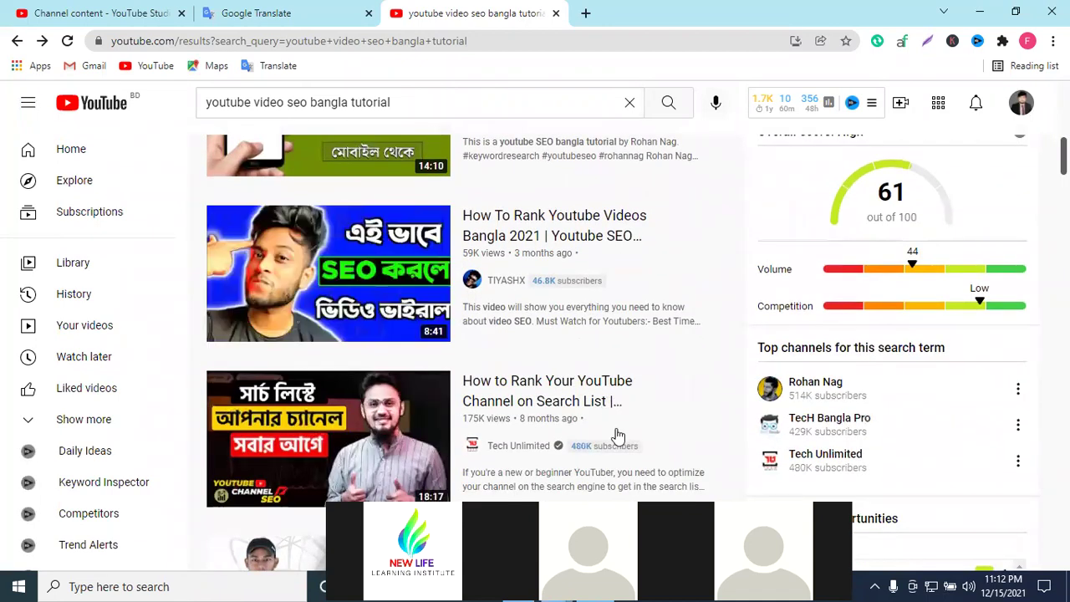
pyautogui.scroll(-1, 614, 431)
pyautogui.scroll(-2, 606, 409)
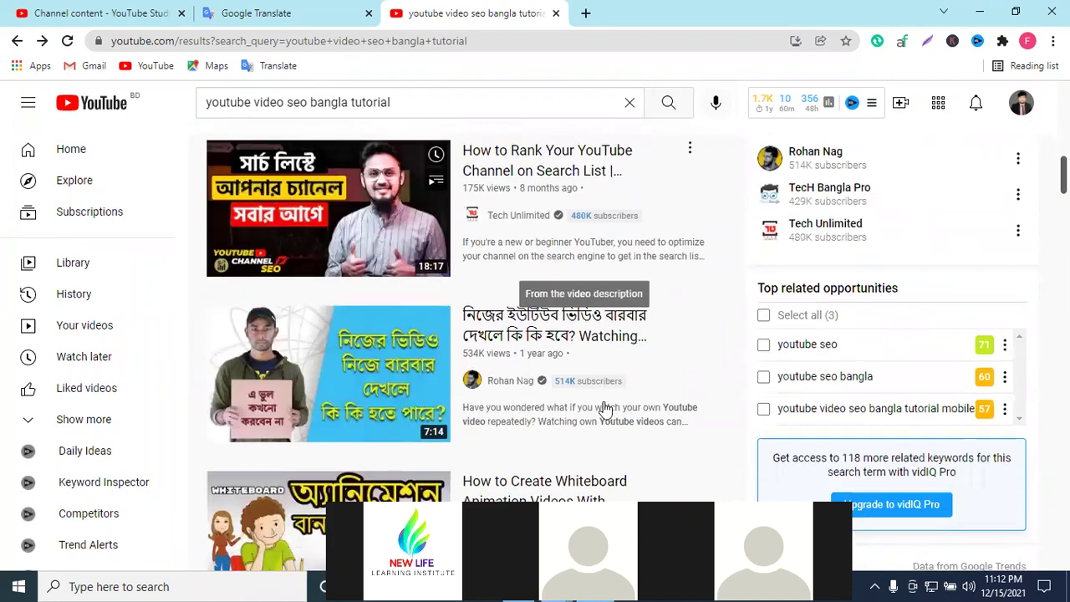
pyautogui.click(40, 11)
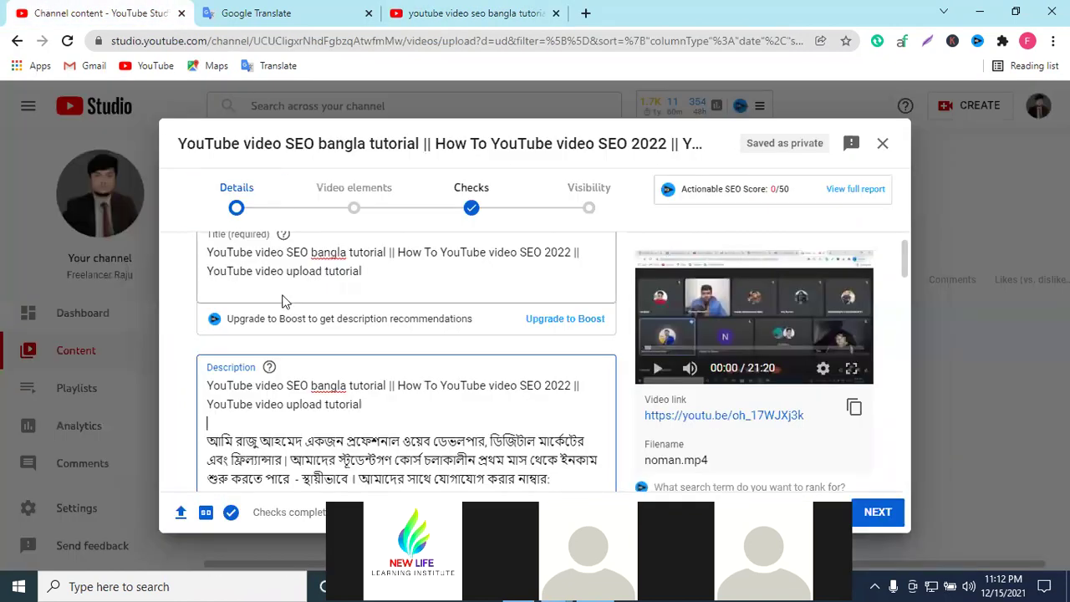
# Add the hashtags "#youtubeseo #videoseo #videoupload" on the line below the copied title in the description.
pyautogui.scroll(-1, 318, 368)
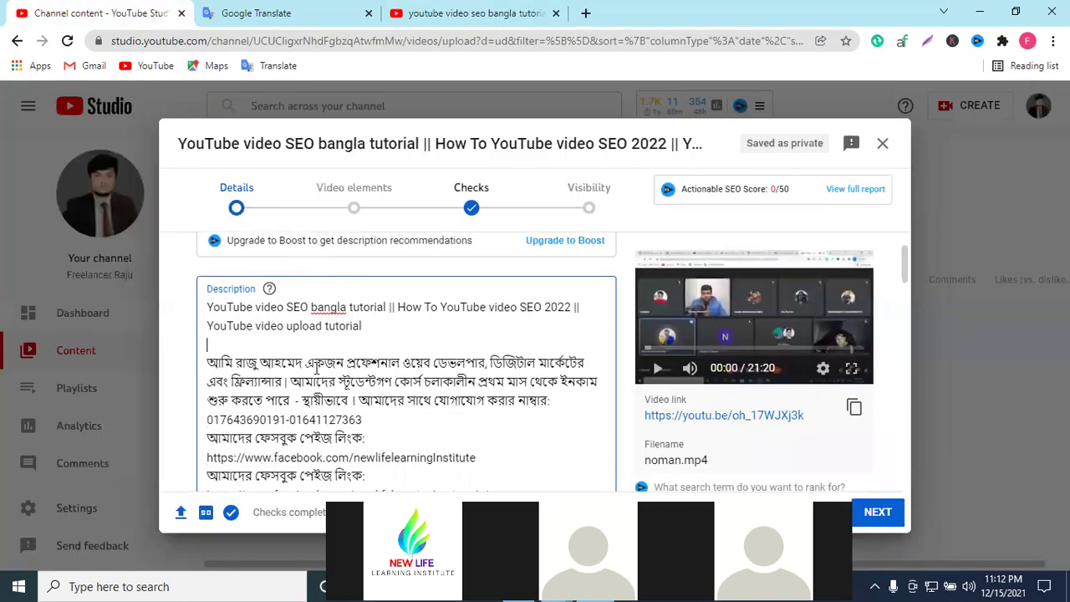
pyautogui.click(217, 338)
pyautogui.write('#youtubeSEO')
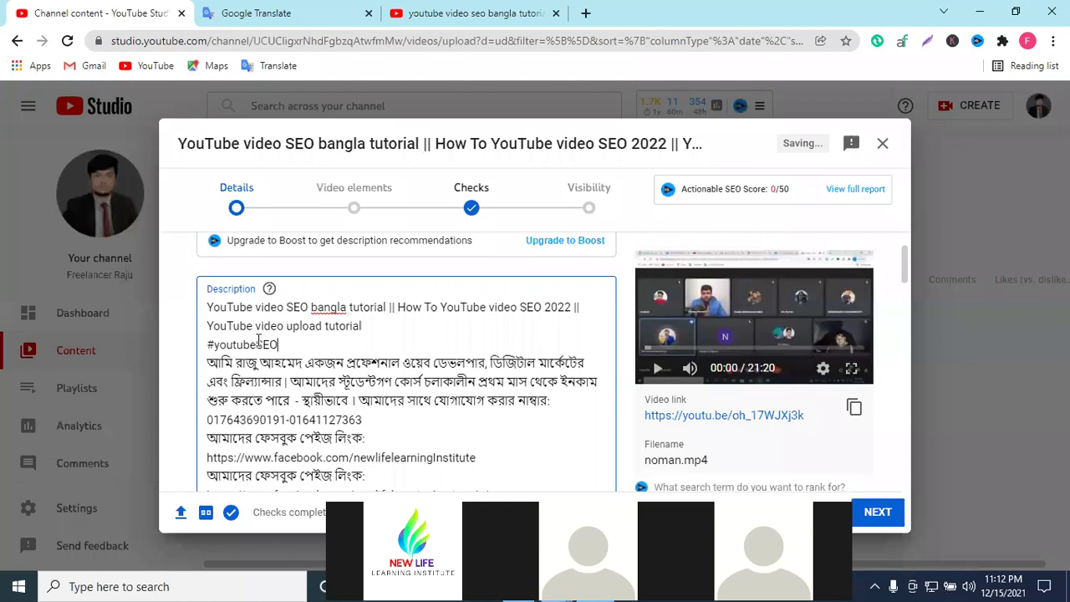
pyautogui.moveTo(256, 344); pyautogui.dragTo(281, 343)
pyautogui.write('seo #videoseo #videoupload')
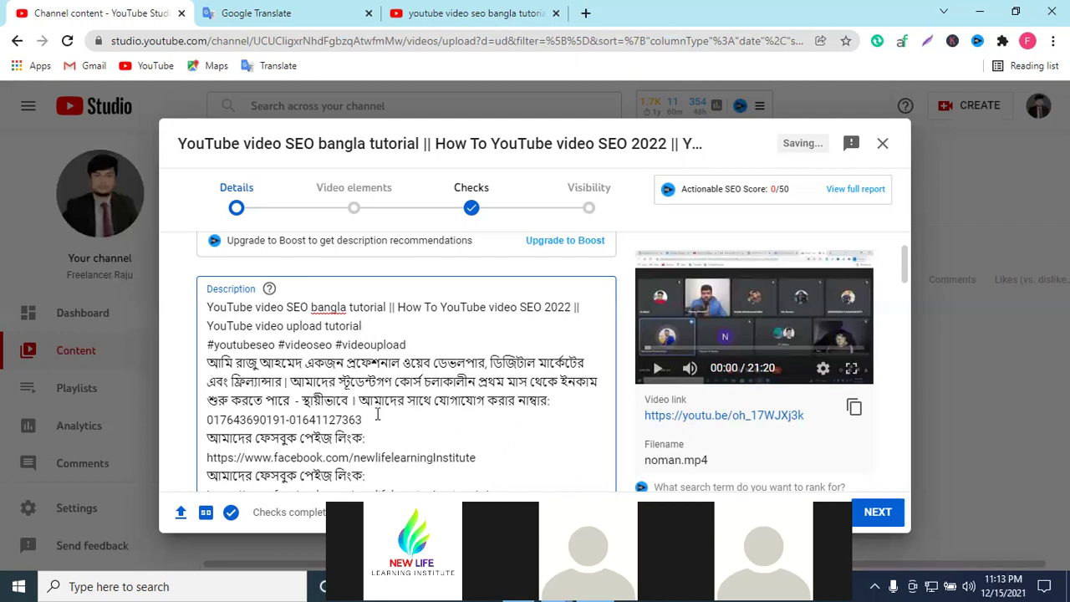
# Insert a blank line above and below the hashtag line in the description.
pyautogui.scroll(-2, 377, 414)
pyautogui.scroll(2, 421, 333)
pyautogui.press('Return')
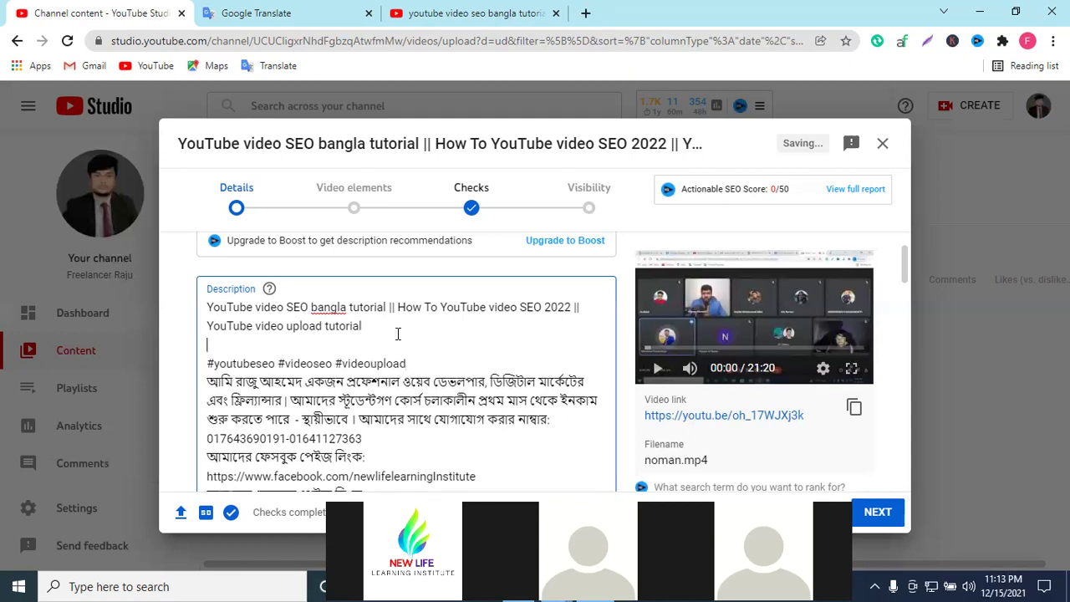
pyautogui.click(417, 359)
pyautogui.press('Return')
# Try the third suggested frame as the thumbnail and switch back to the middle suggested frame.
pyautogui.scroll(-2, 335, 334)
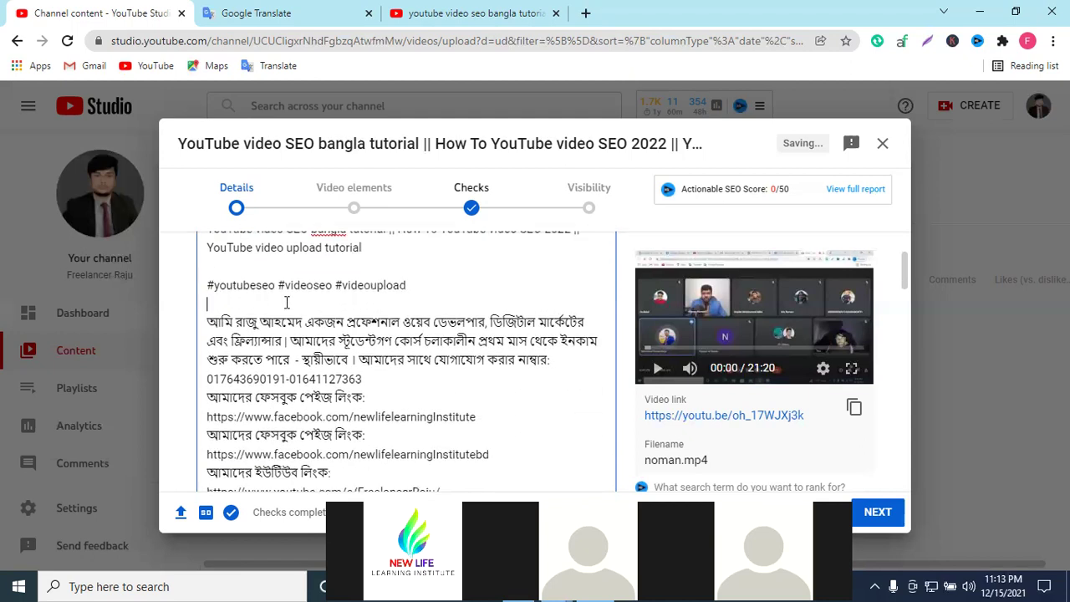
pyautogui.scroll(-10, 267, 301)
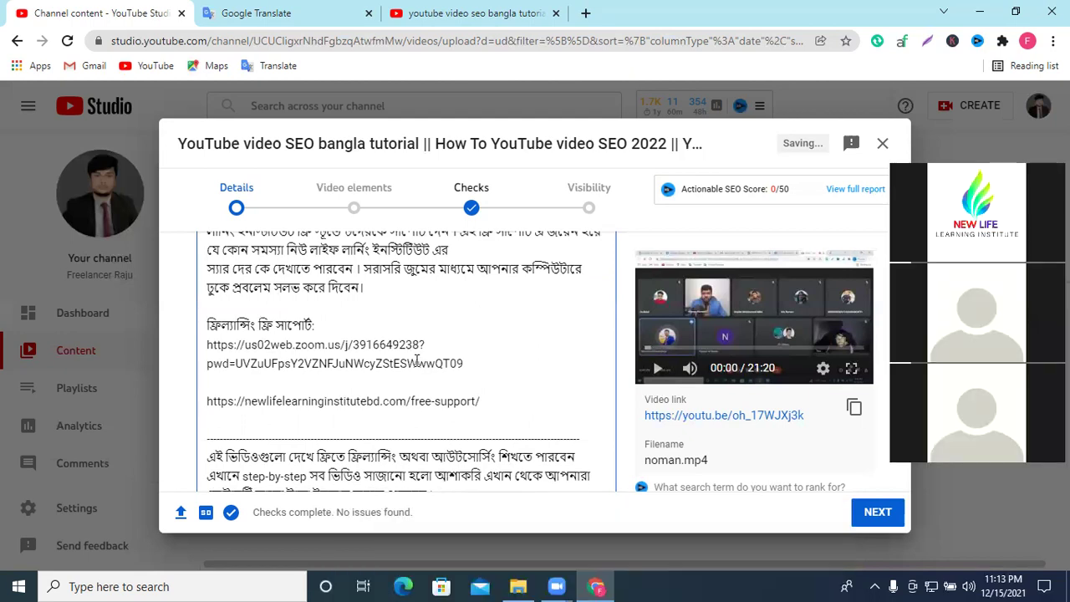
pyautogui.scroll(-5, 416, 359)
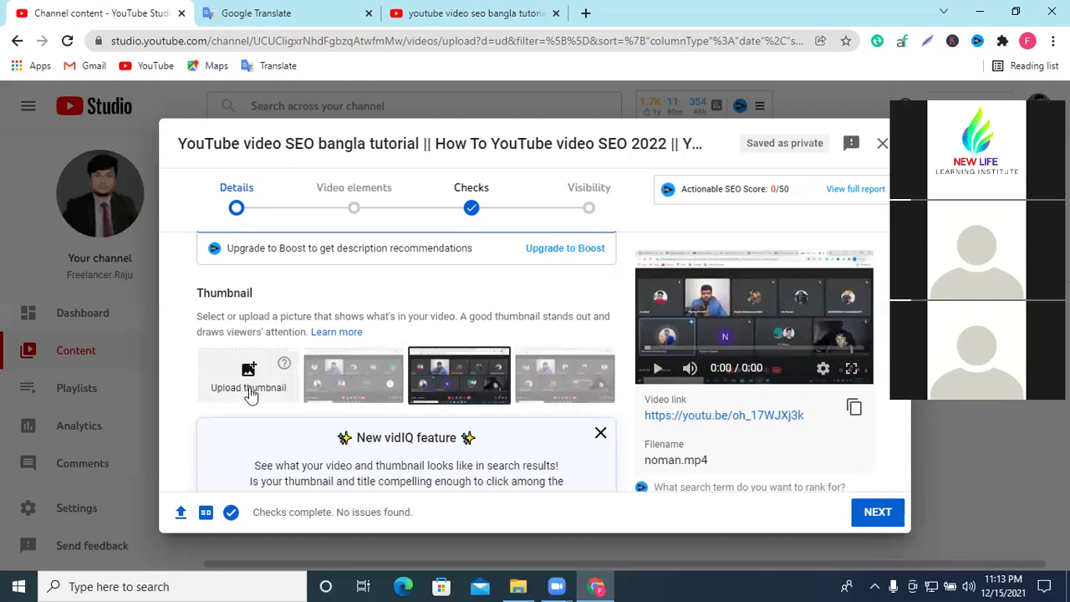
pyautogui.click(584, 381)
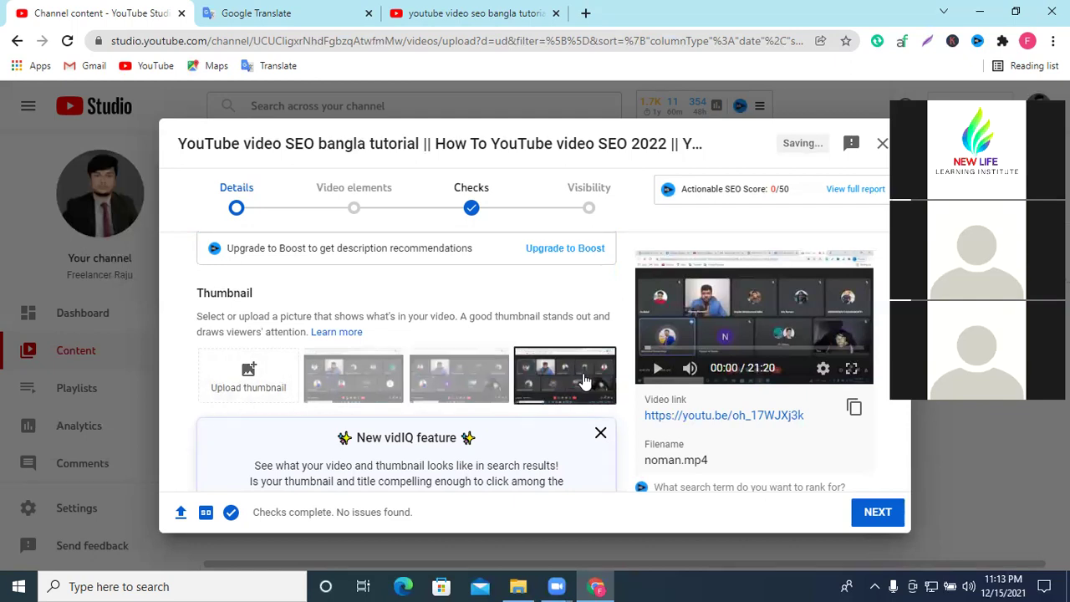
pyautogui.click(443, 380)
# Set the video's audience to "No, it's not made for kids".
pyautogui.scroll(-3, 448, 363)
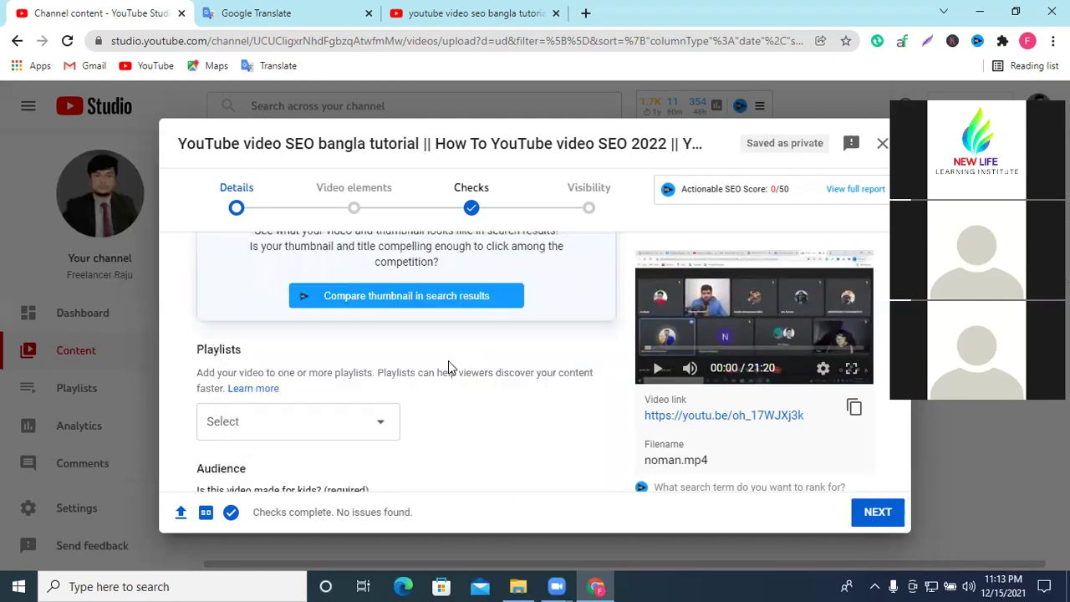
pyautogui.scroll(-2, 401, 347)
pyautogui.scroll(3, 426, 327)
pyautogui.scroll(-2, 349, 374)
pyautogui.scroll(-3, 348, 374)
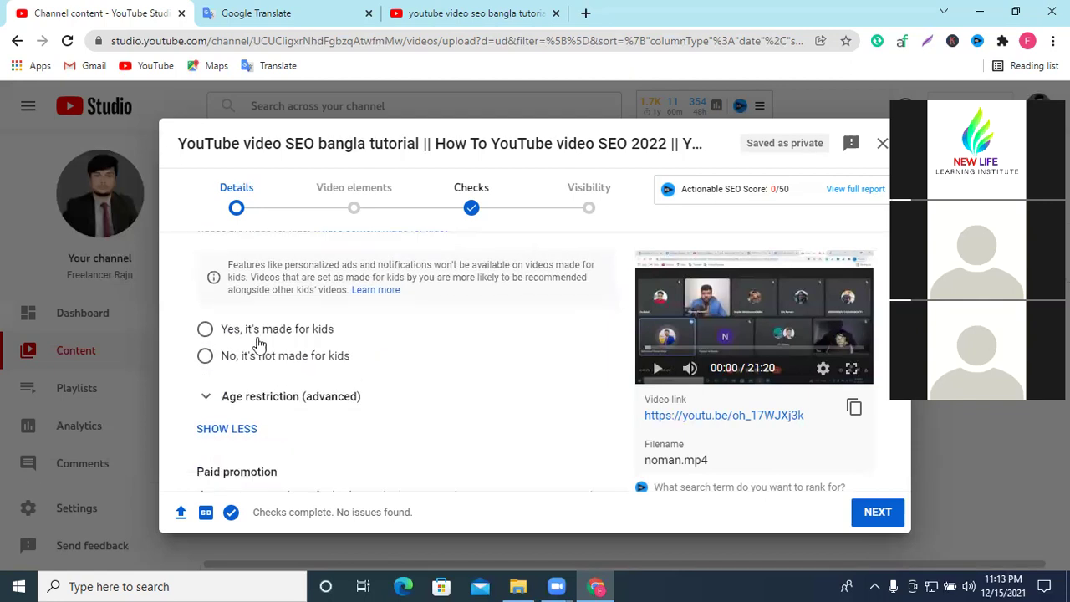
pyautogui.scroll(1, 256, 354)
pyautogui.scroll(-2, 256, 353)
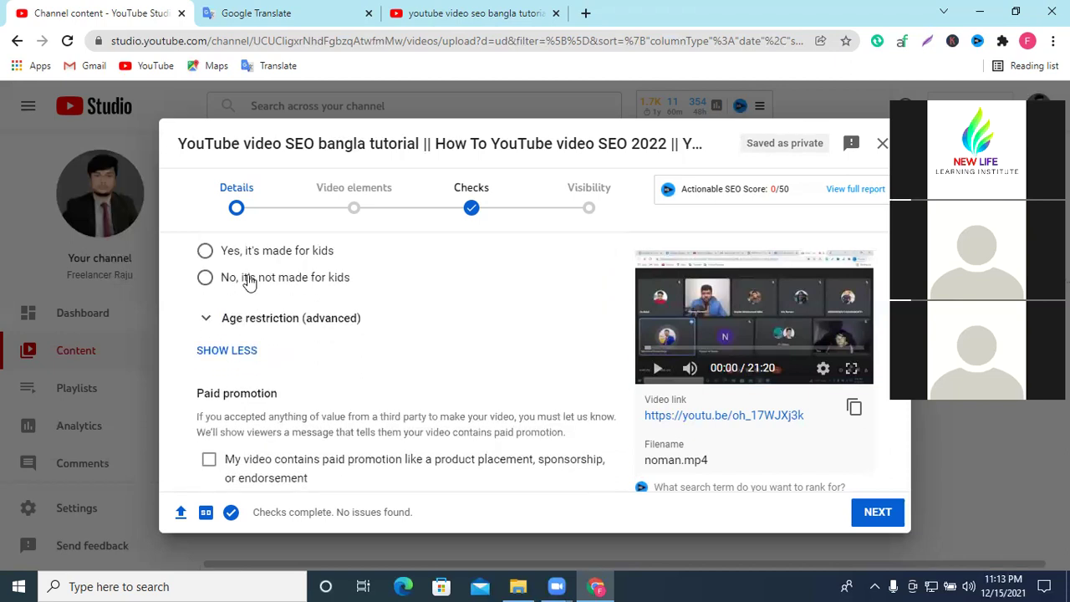
pyautogui.click(255, 284)
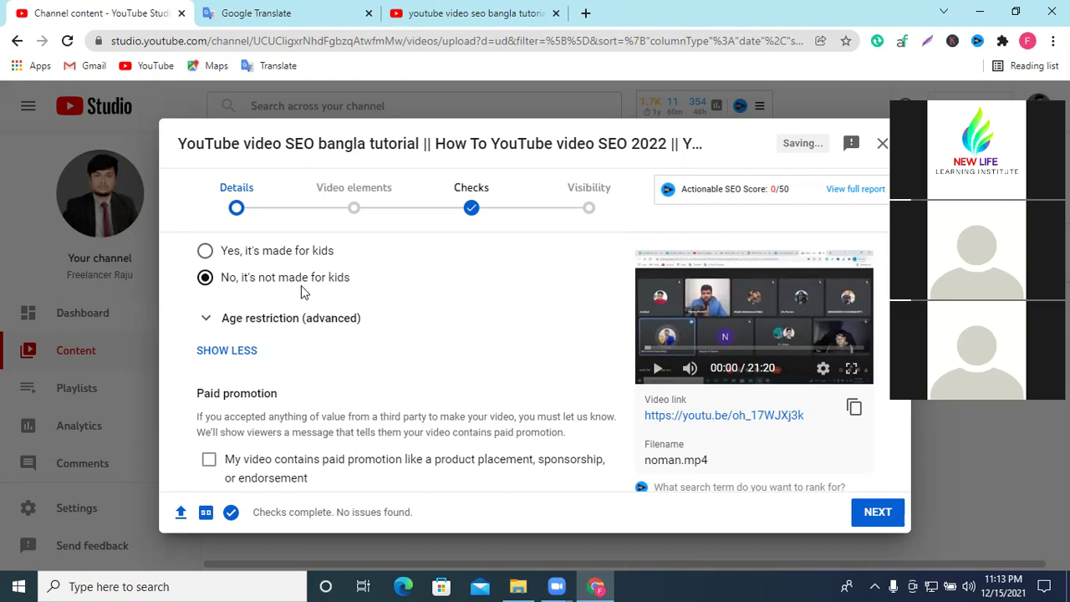
pyautogui.scroll(-1, 366, 293)
pyautogui.scroll(1, 377, 299)
pyautogui.scroll(-1, 297, 326)
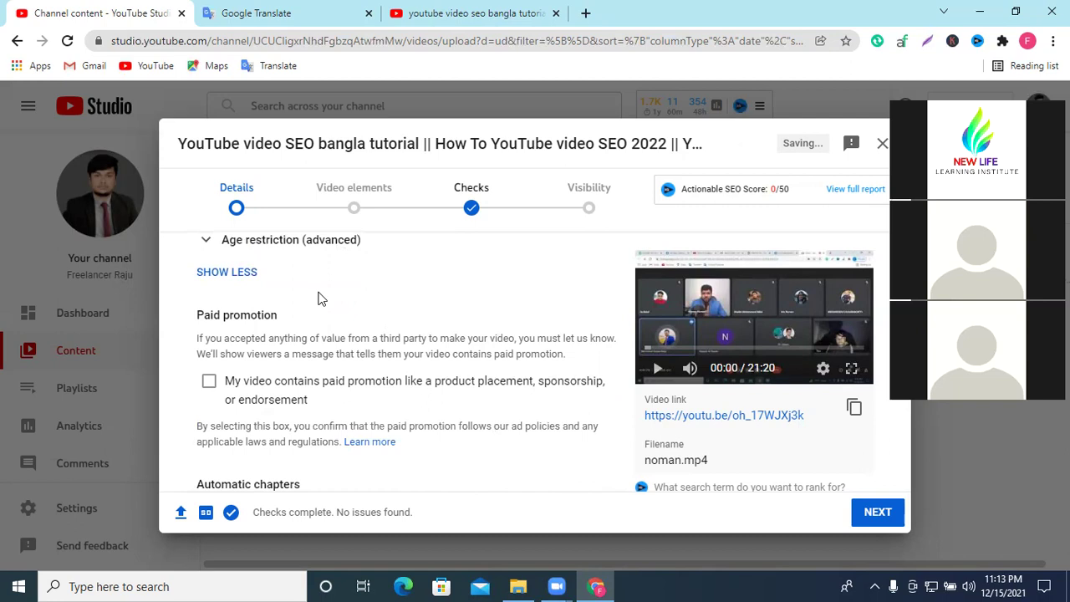
pyautogui.scroll(1, 318, 298)
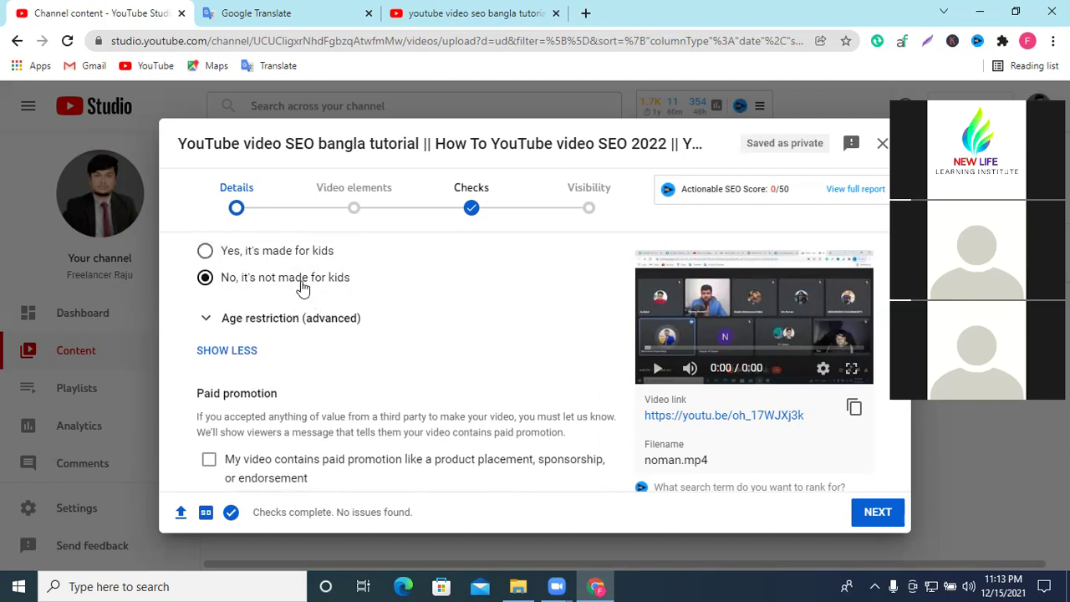
# Copy the title's first phrase, "YouTube video SEO bangla tutorial", and paste it as the first tag.
pyautogui.scroll(-2, 289, 284)
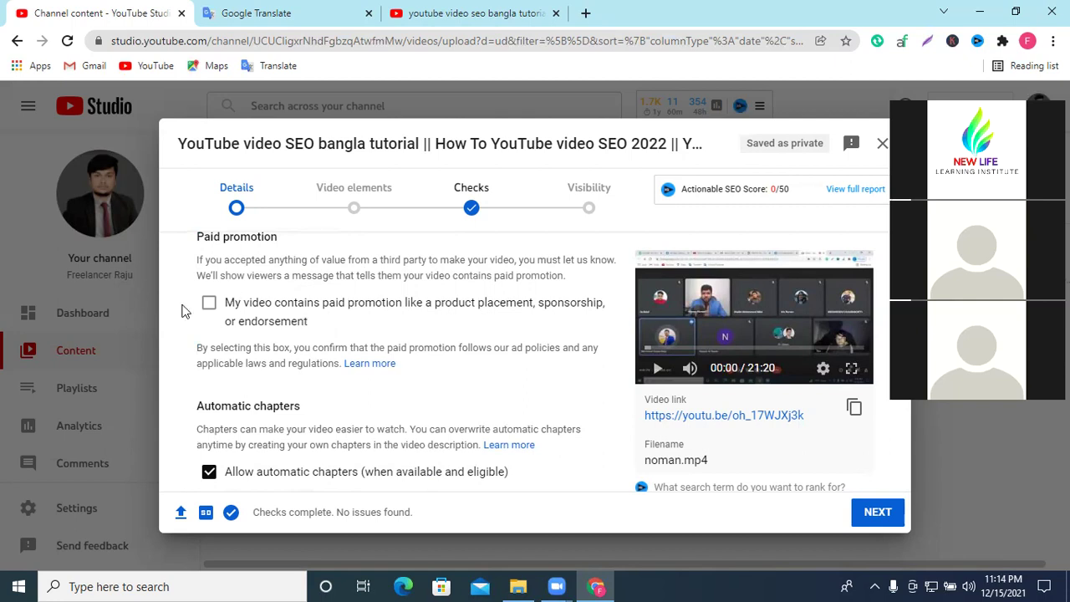
pyautogui.scroll(-2, 443, 314)
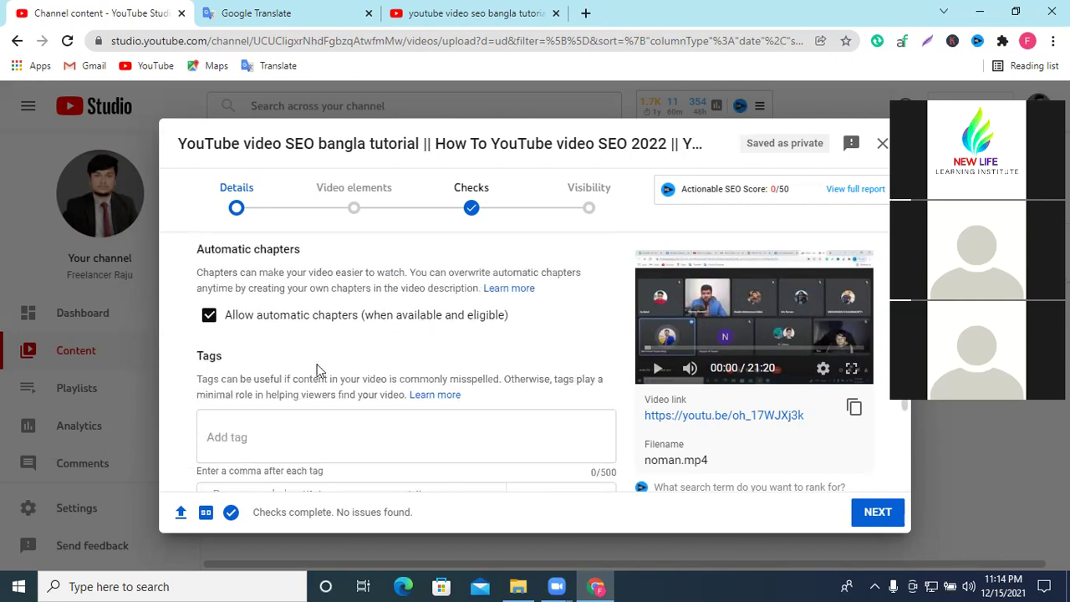
pyautogui.scroll(-1, 301, 364)
pyautogui.click(272, 356)
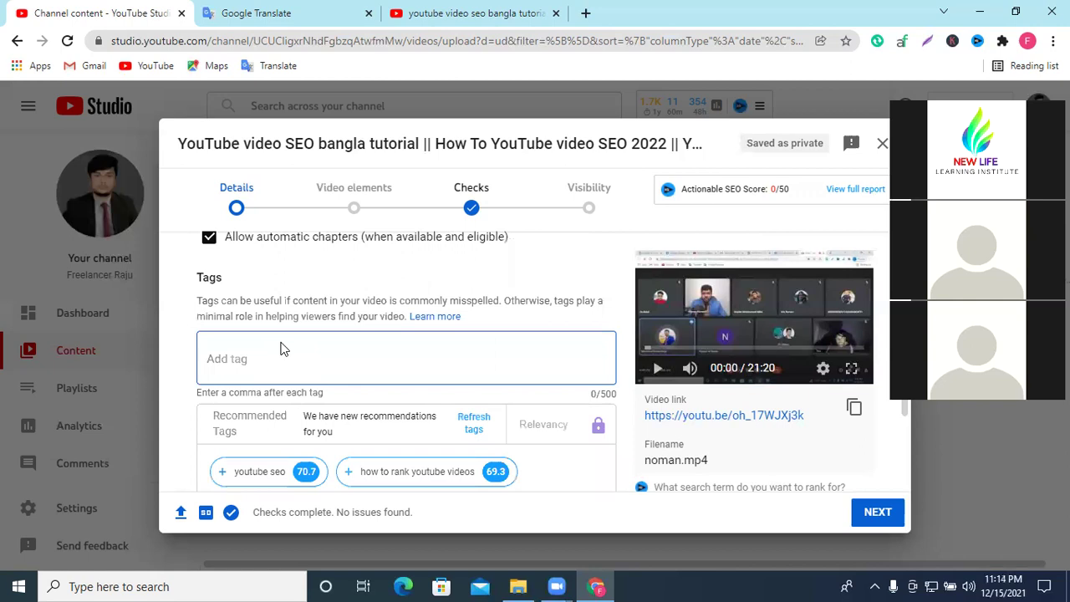
pyautogui.moveTo(180, 143); pyautogui.dragTo(423, 146)
pyautogui.rightClick(418, 144)
pyautogui.click(454, 158)
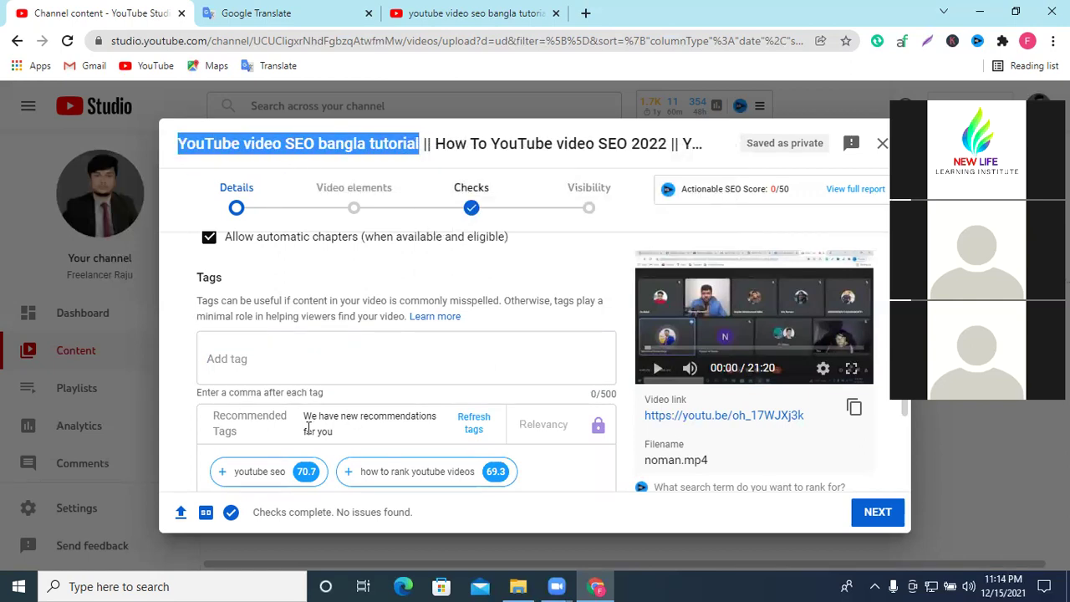
pyautogui.click(279, 364)
pyautogui.hotkey('ctrl', 'v')
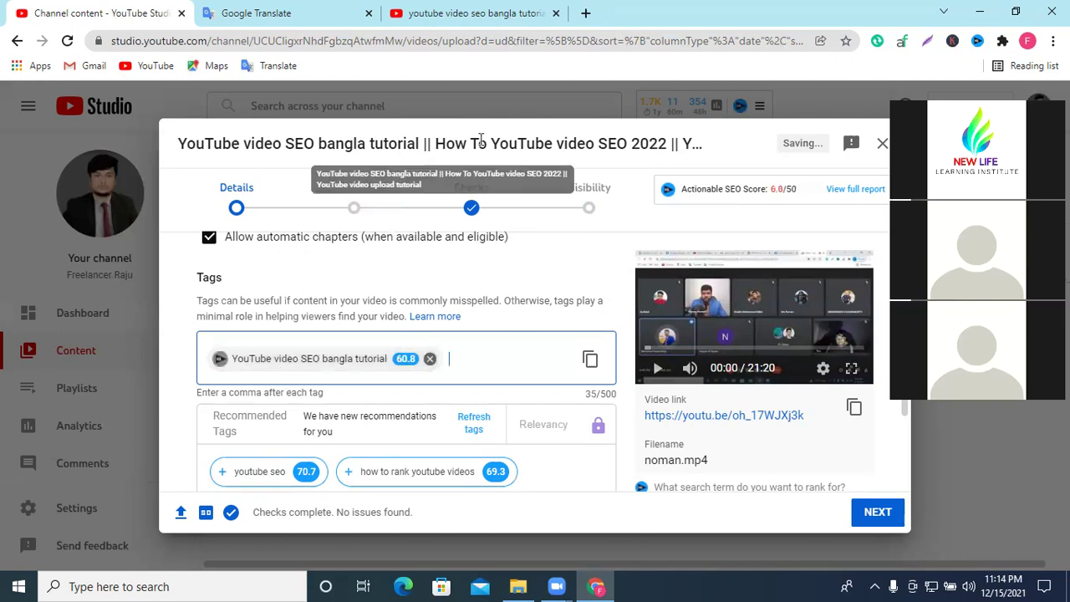
# Copy the title's second phrase, "How To YouTube video SEO 2022", and paste it as another tag.
pyautogui.moveTo(436, 144); pyautogui.dragTo(668, 143)
pyautogui.rightClick(663, 143)
pyautogui.click(692, 158)
pyautogui.click(458, 362)
pyautogui.hotkey('ctrl', 'v')
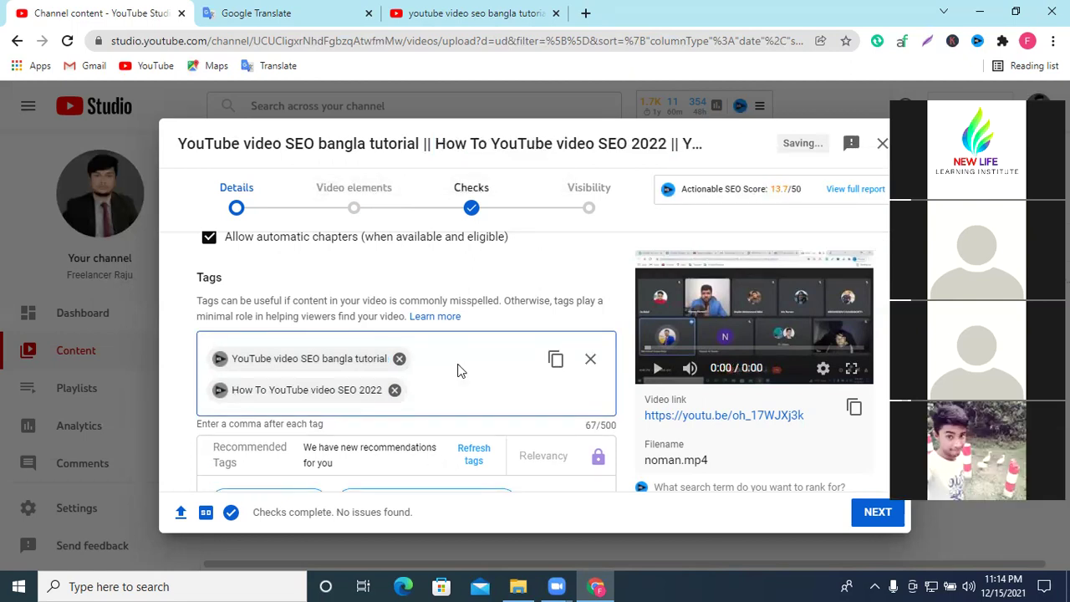
# Open the competing video "How To Rank Youtube Videos Bangla 2020" from the YouTube search results, pause it, and check its tags.
pyautogui.click(468, 12)
pyautogui.scroll(6, 398, 323)
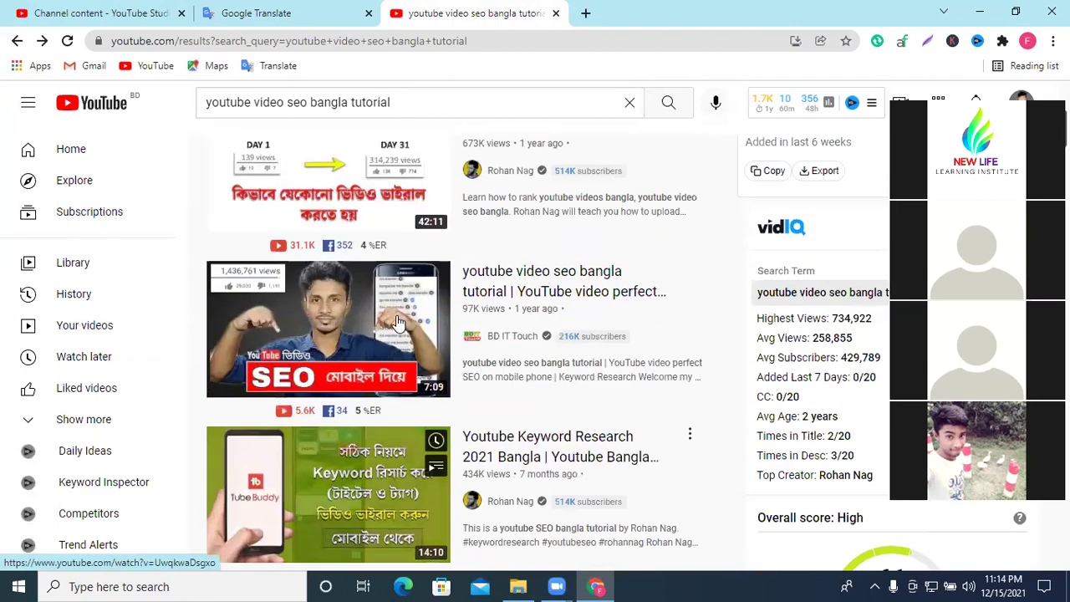
pyautogui.scroll(3, 398, 323)
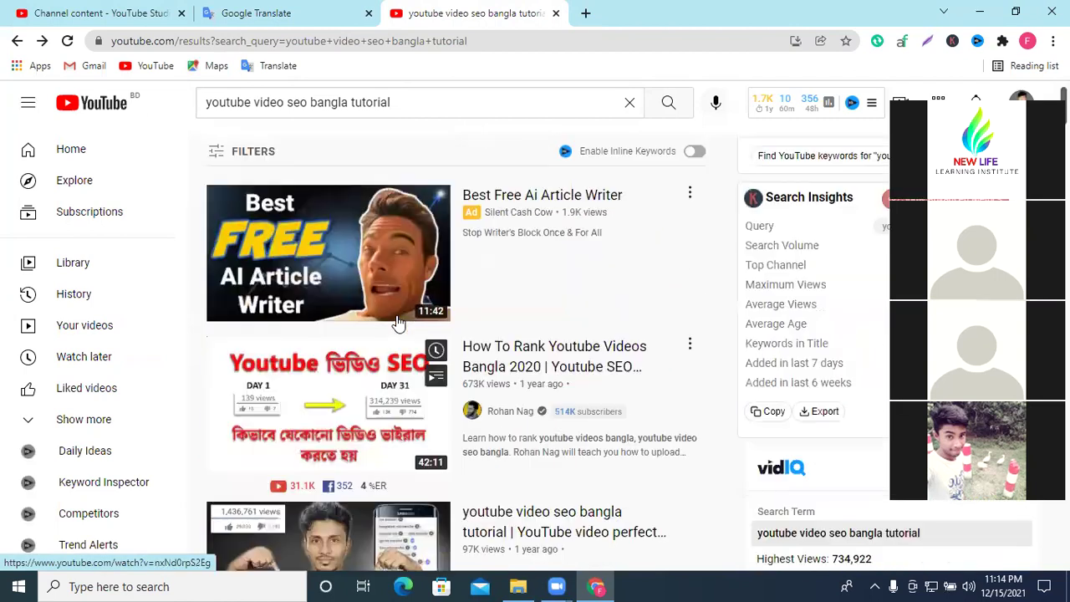
pyautogui.click(520, 384)
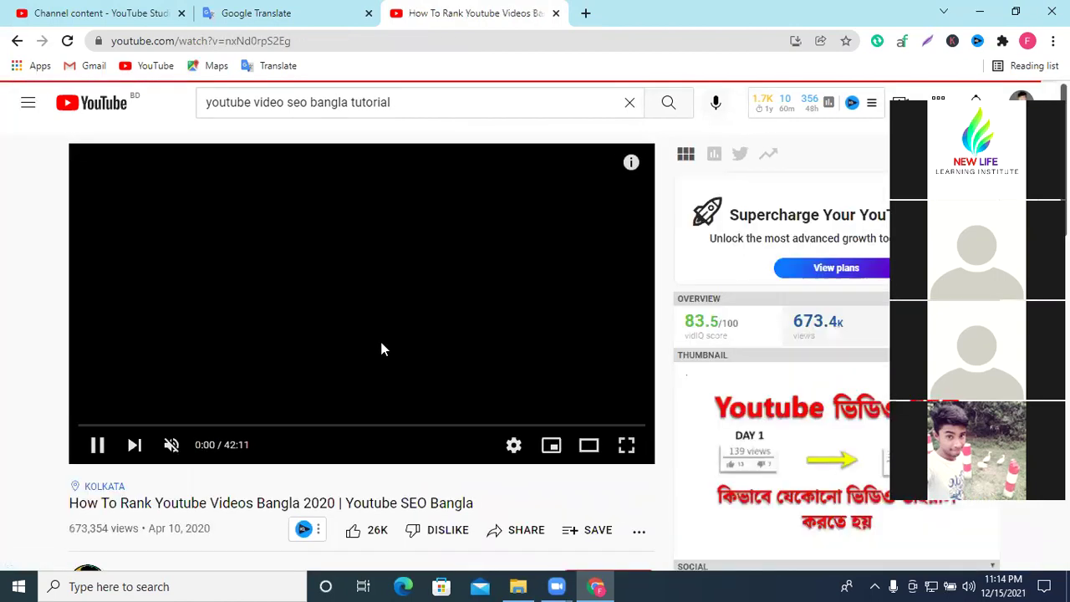
pyautogui.click(351, 359)
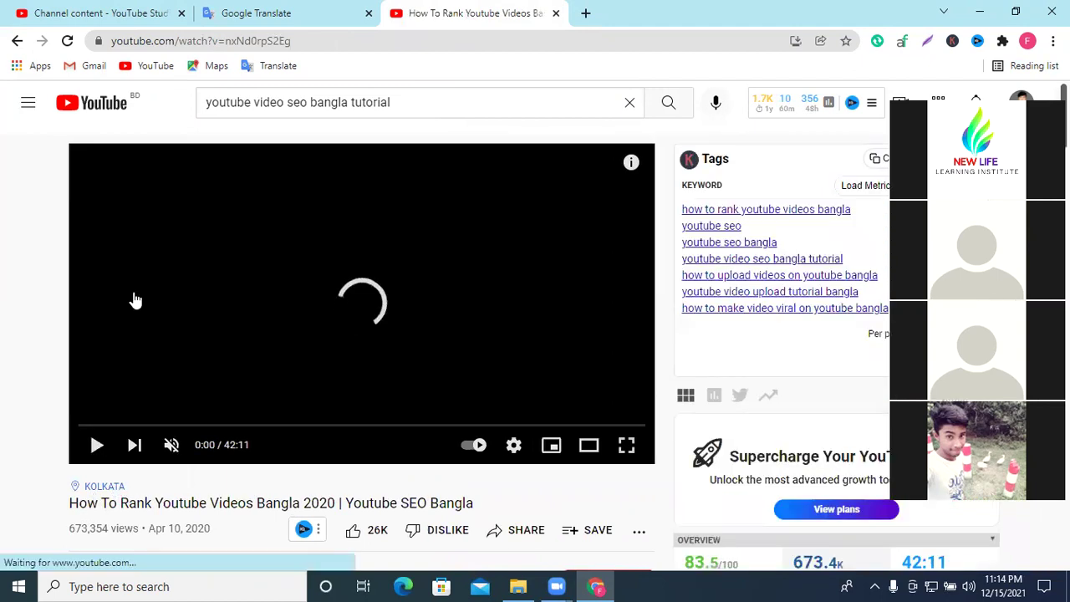
# Go back to the results, open the BD IT Touch video on YouTube SEO, check its hashtags and tags, and return to the upload details.
pyautogui.click(16, 40)
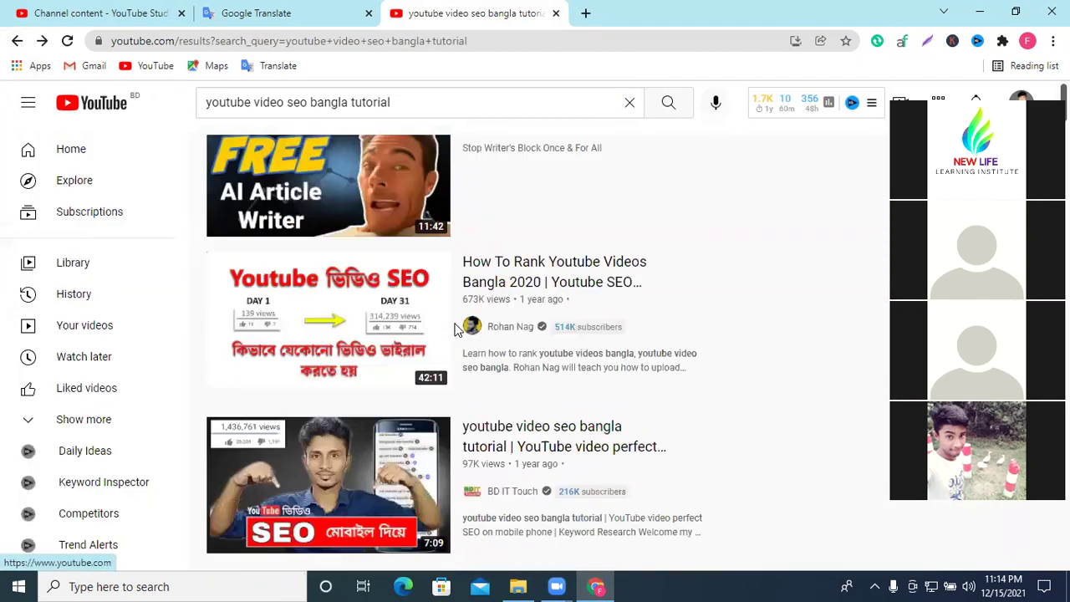
pyautogui.scroll(-2, 456, 328)
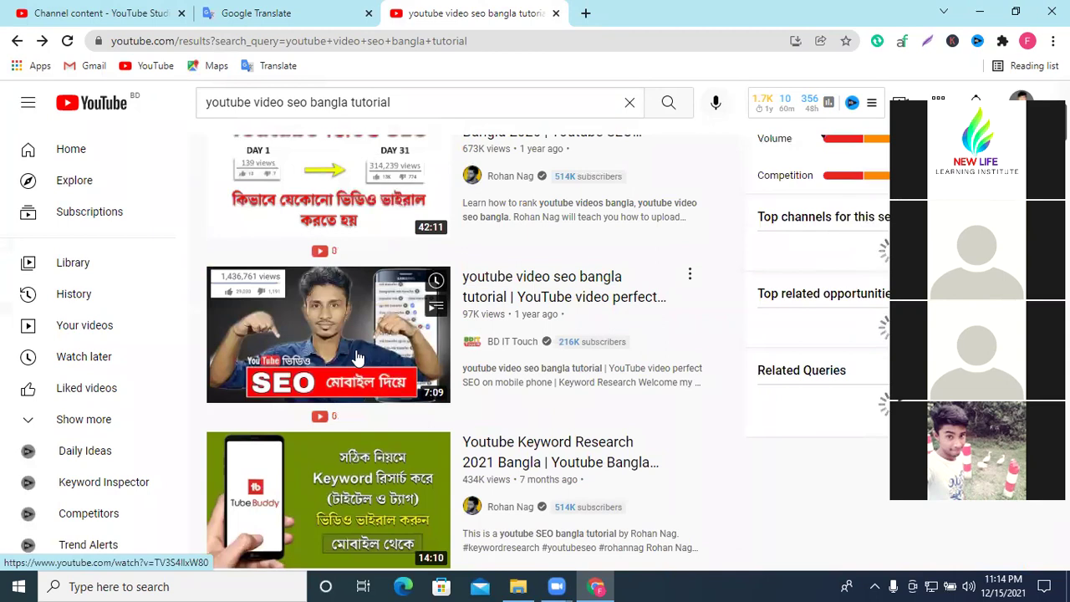
pyautogui.click(356, 358)
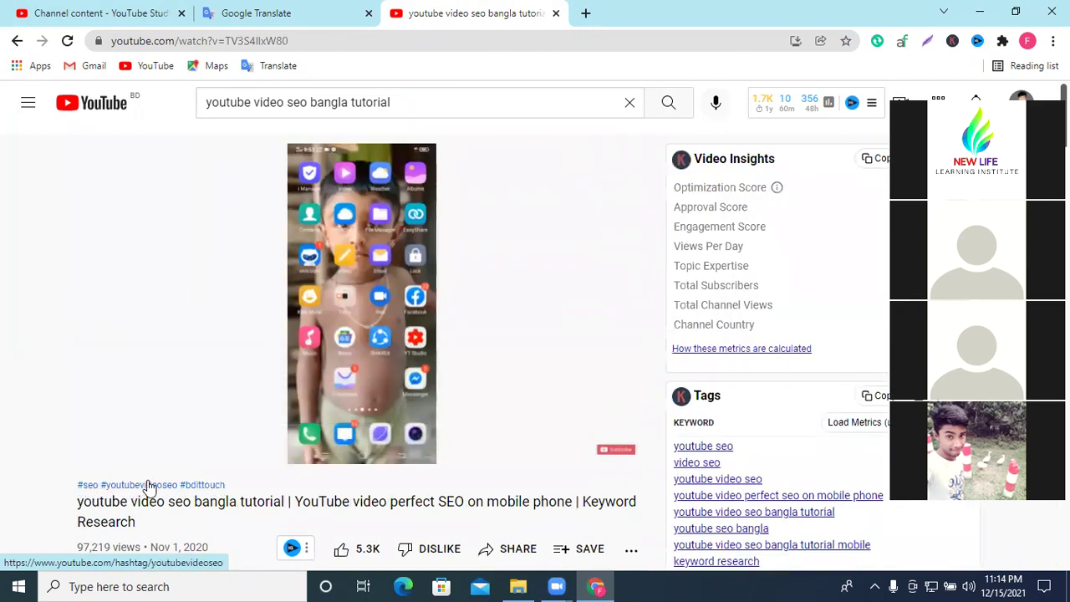
pyautogui.click(130, 12)
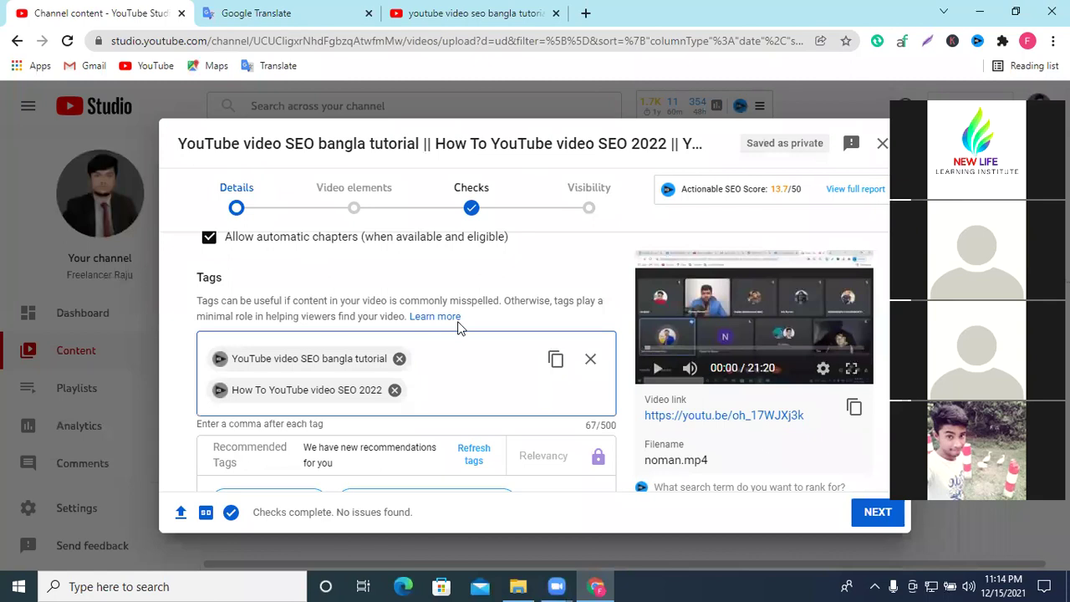
# Take the competing BD IT Touch video's page back to the YouTube search results and return to the upload details.
pyautogui.click(421, 10)
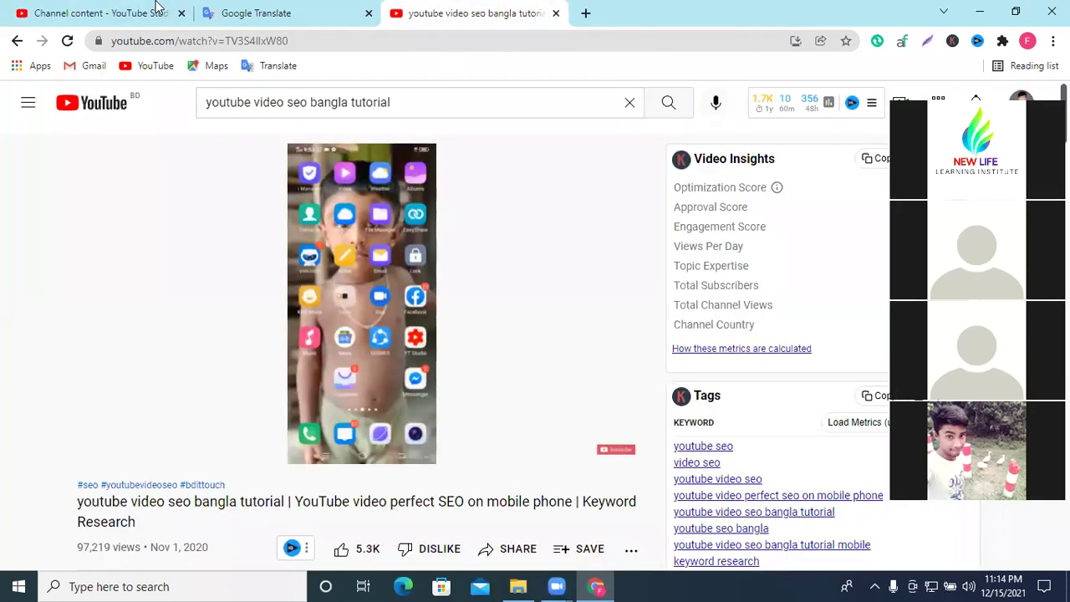
pyautogui.click(17, 40)
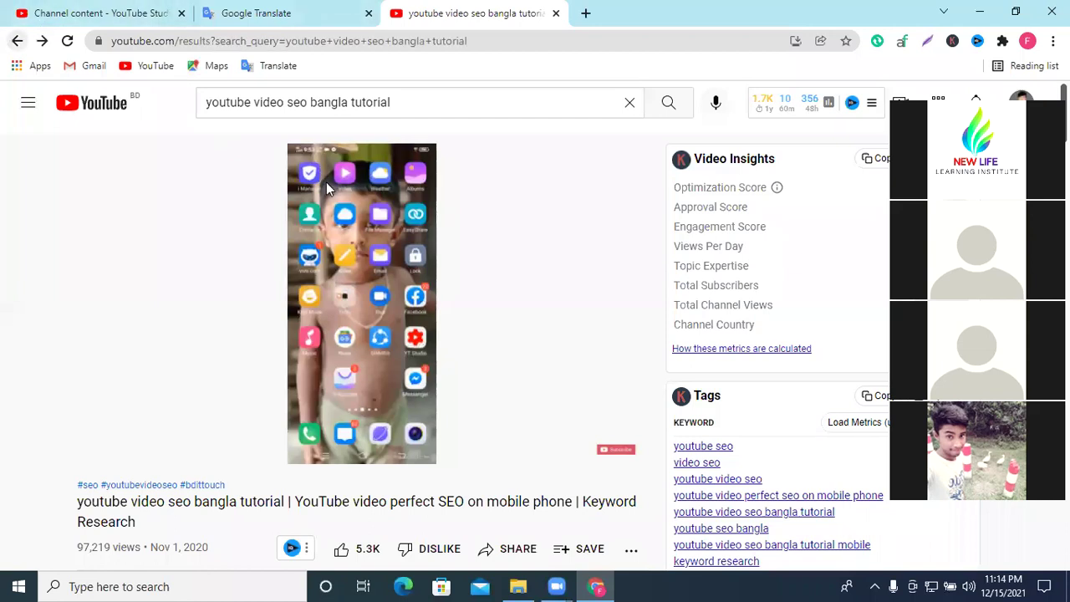
pyautogui.click(121, 9)
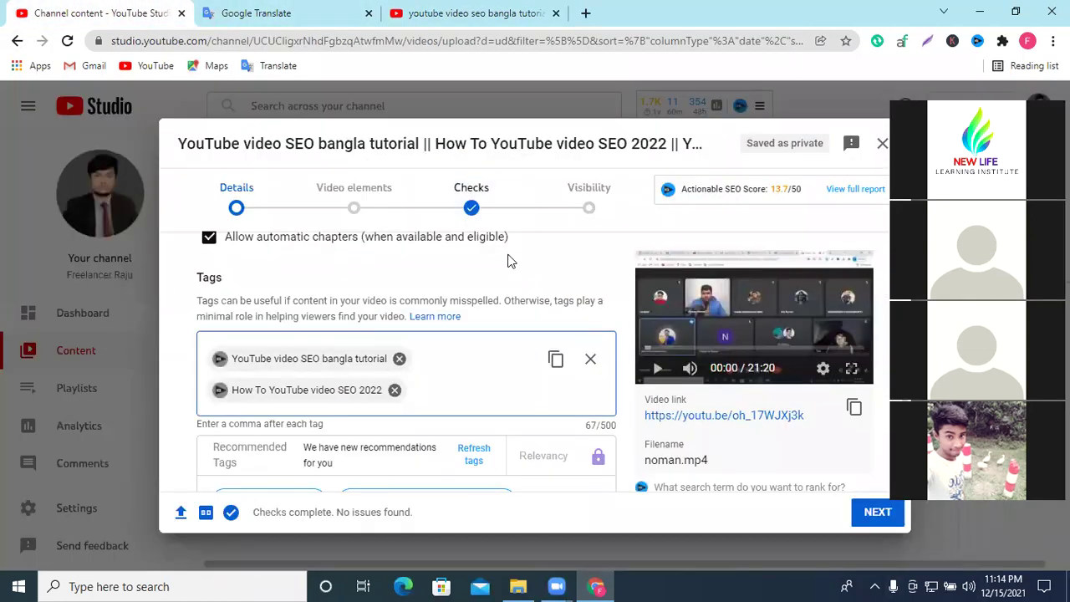
# Copy the title's last phrase, "YouTube video upload tutorial", paste it as another tag, and check the vidIQ recommended tags.
pyautogui.scroll(15, 507, 285)
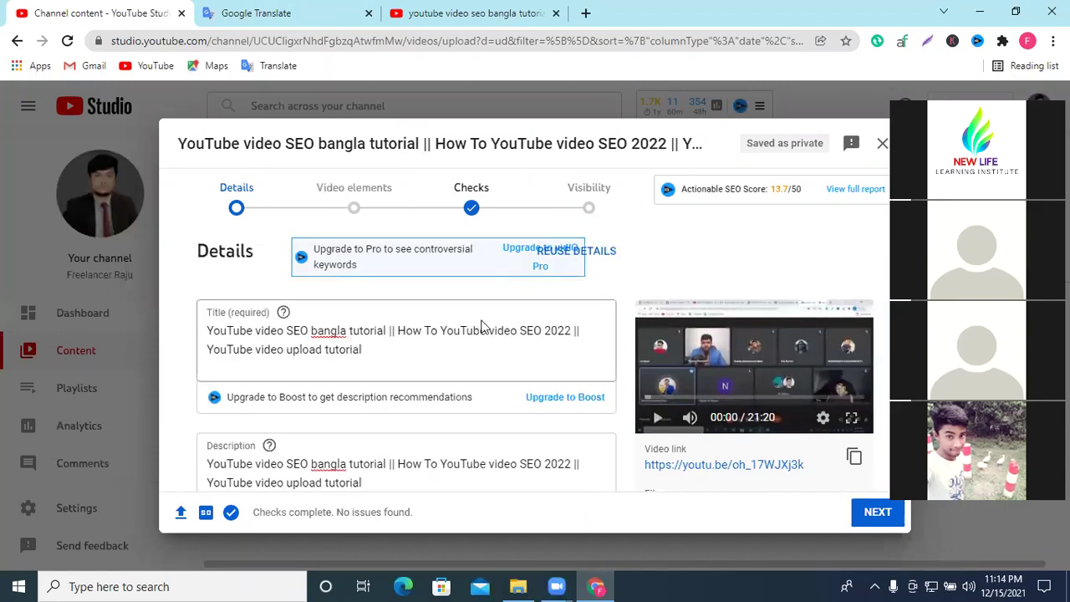
pyautogui.moveTo(208, 349); pyautogui.dragTo(366, 349)
pyautogui.rightClick(348, 349)
pyautogui.click(420, 144)
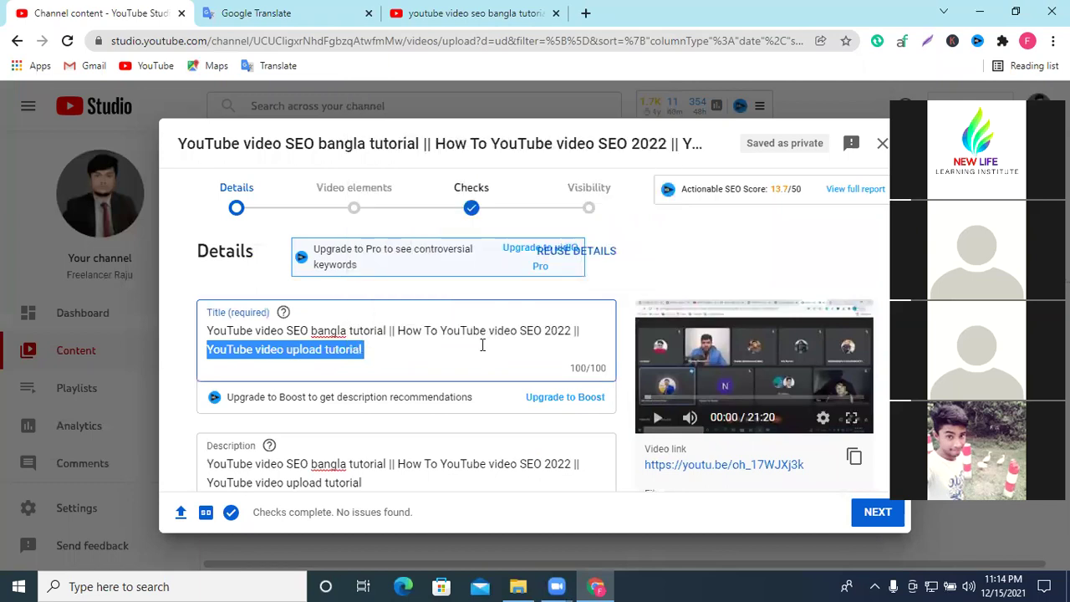
pyautogui.scroll(-10, 481, 347)
pyautogui.scroll(-15, 490, 362)
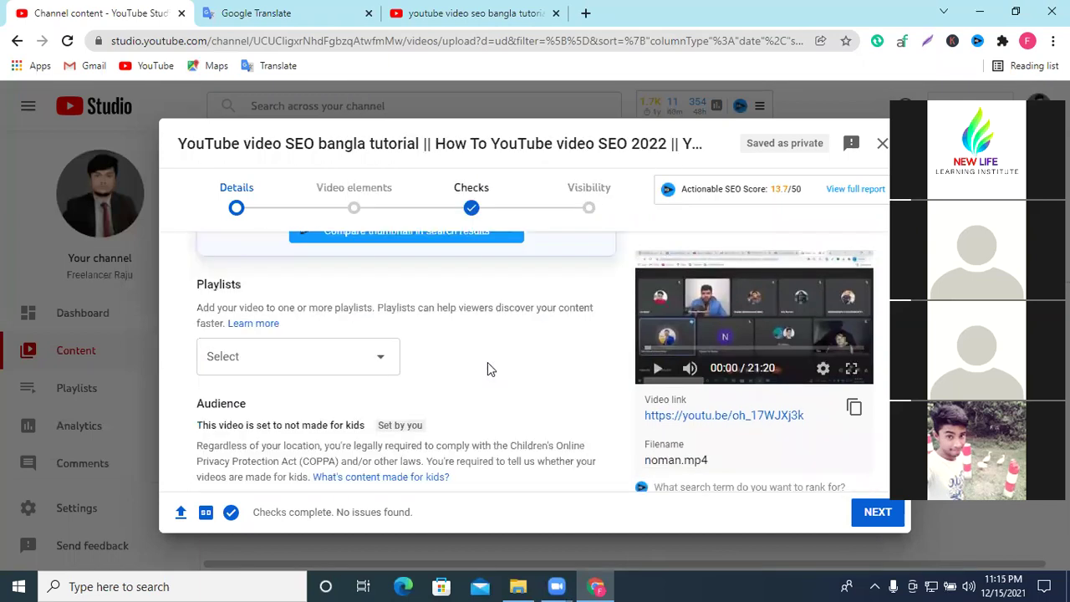
pyautogui.scroll(-2, 443, 377)
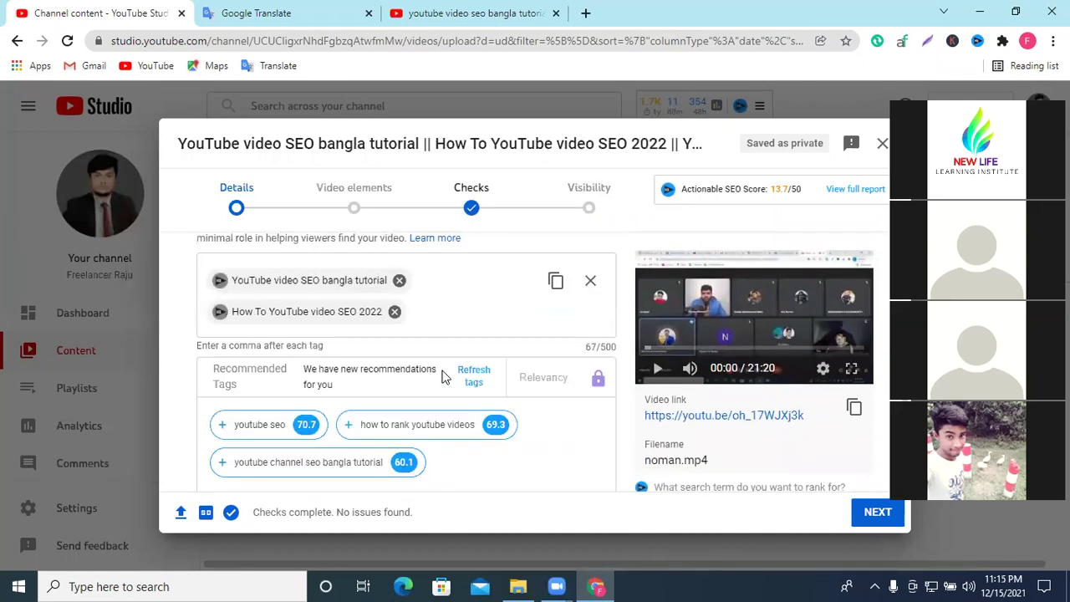
pyautogui.click(436, 316)
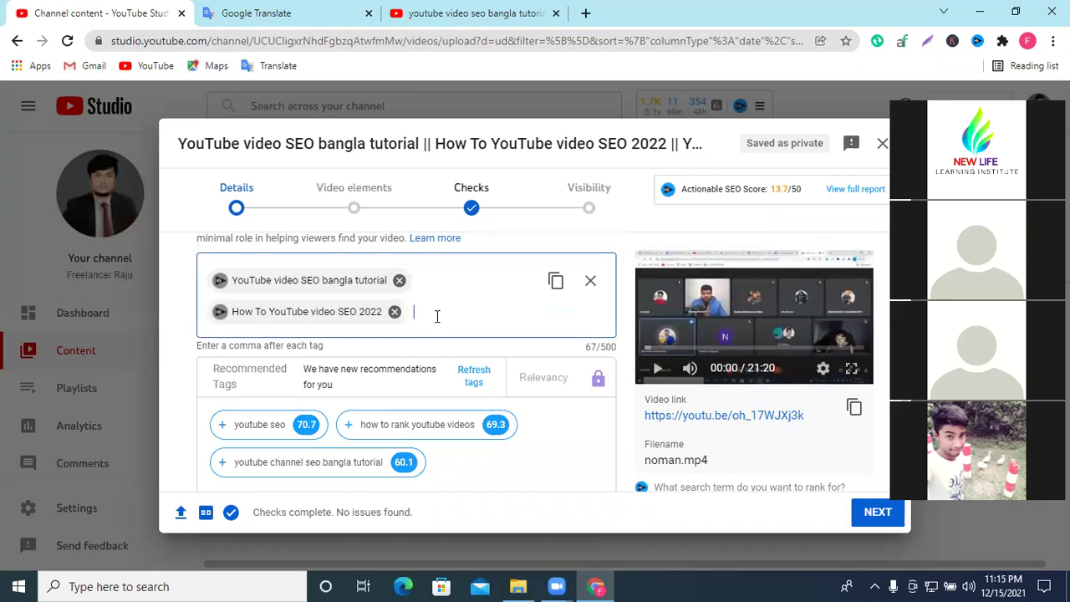
pyautogui.hotkey('ctrl', 'v')
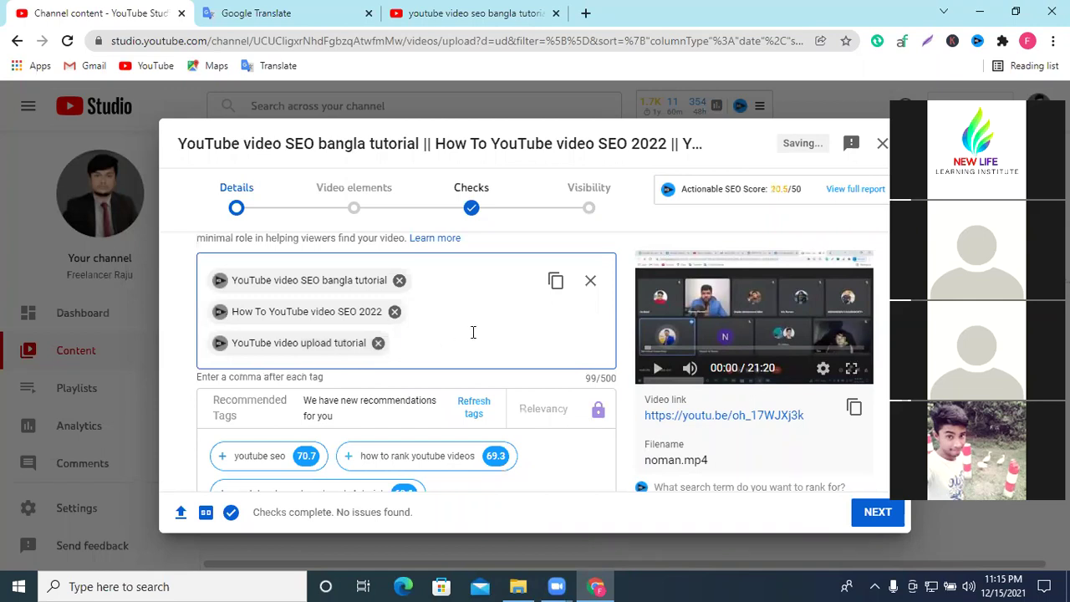
pyautogui.scroll(-2, 489, 330)
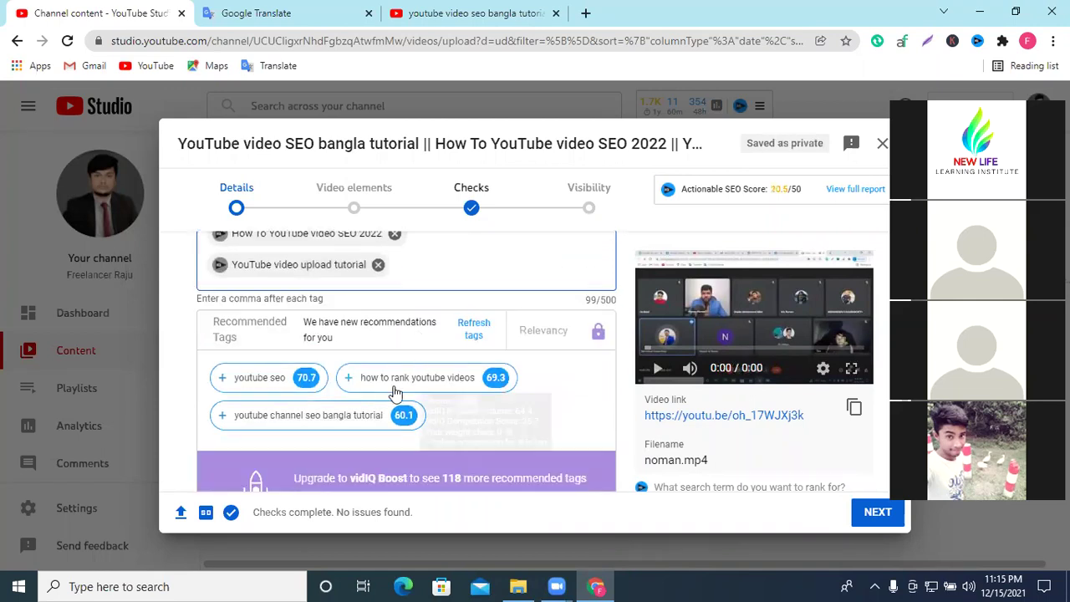
pyautogui.moveTo(216, 426)
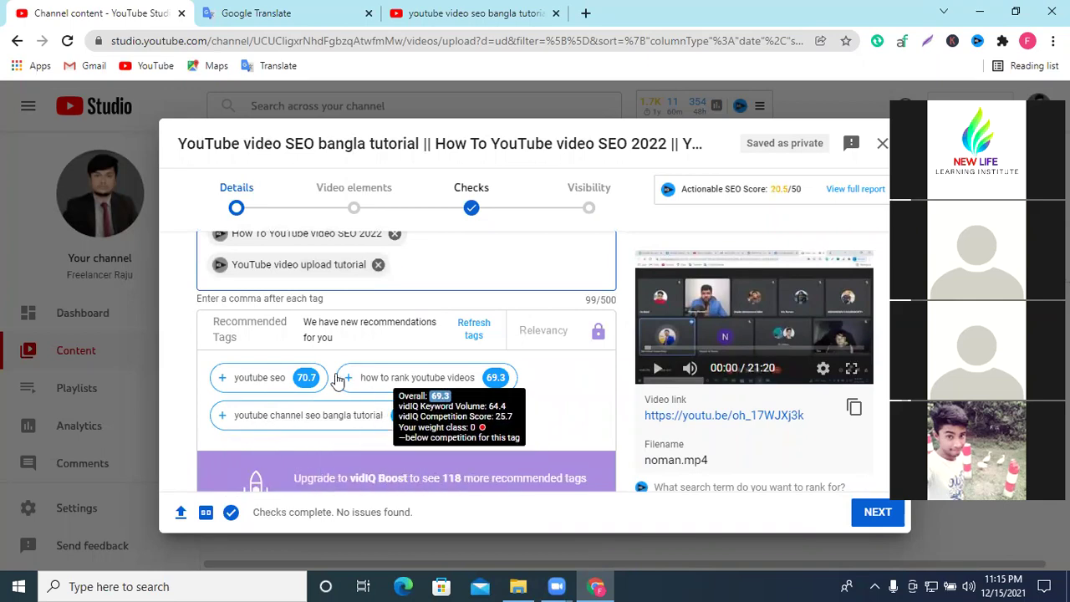
# Search Google for "tag generator" in a new browser tab.
pyautogui.click(586, 13)
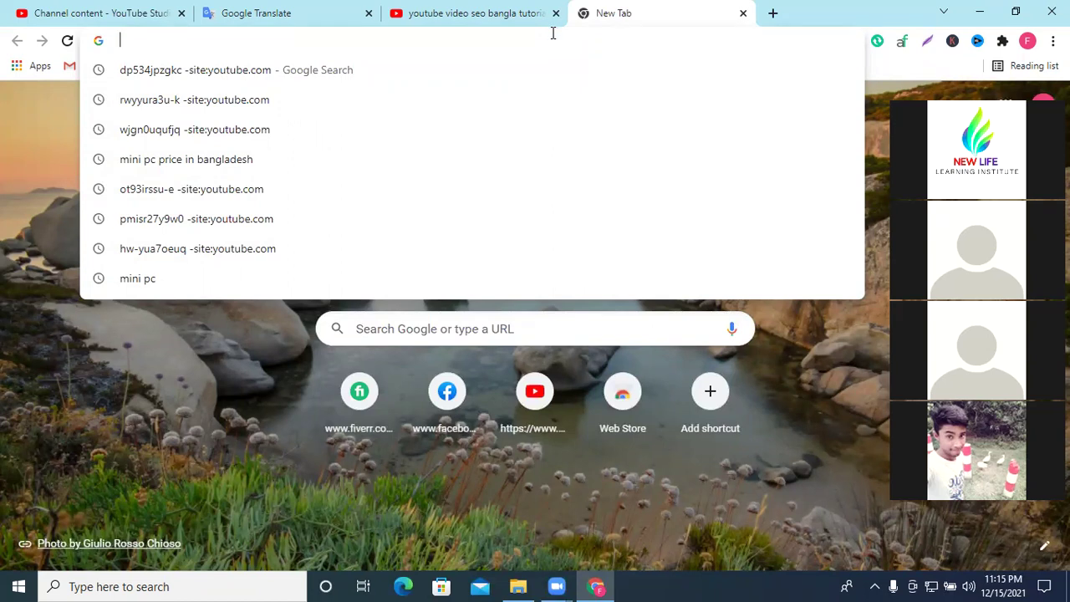
pyautogui.write('tag')
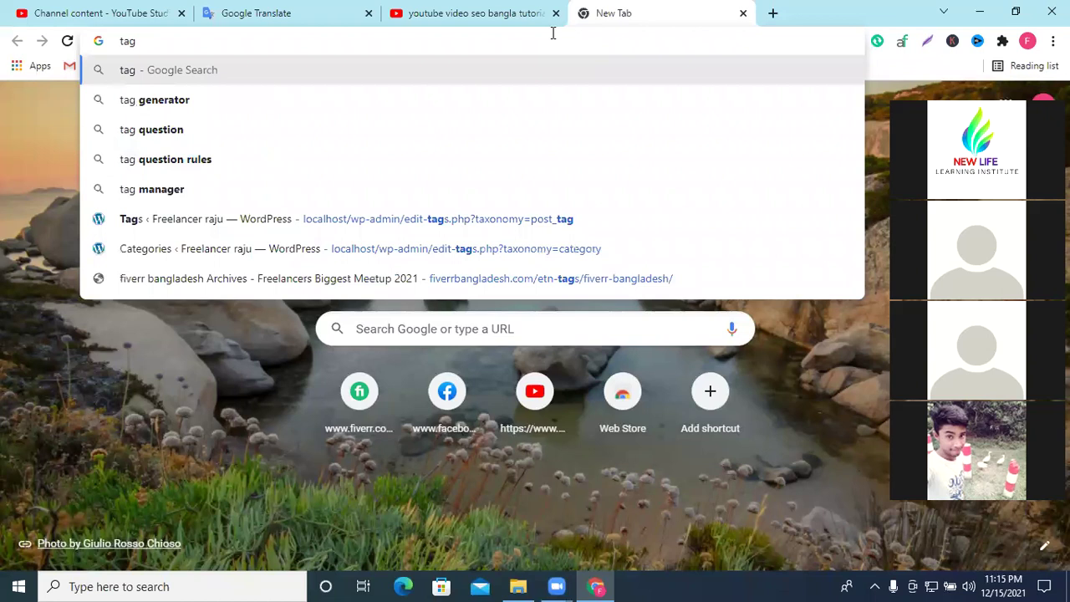
pyautogui.click(179, 100)
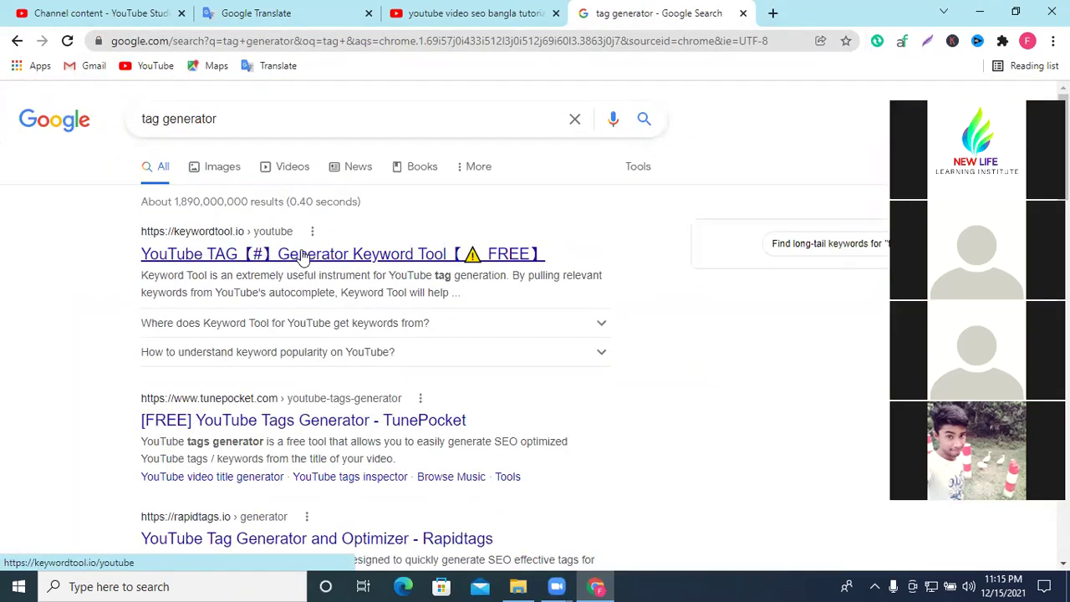
# Look at the Rapidtags and TunePocket YouTube tag generators from the search results, returning to the results after each.
pyautogui.scroll(-3, 368, 255)
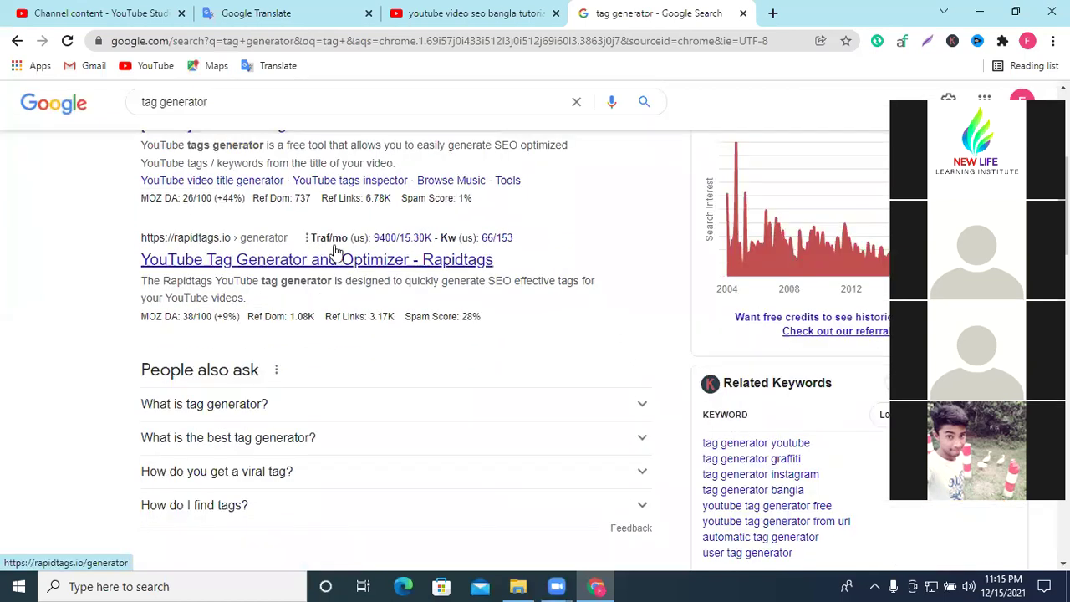
pyautogui.click(306, 264)
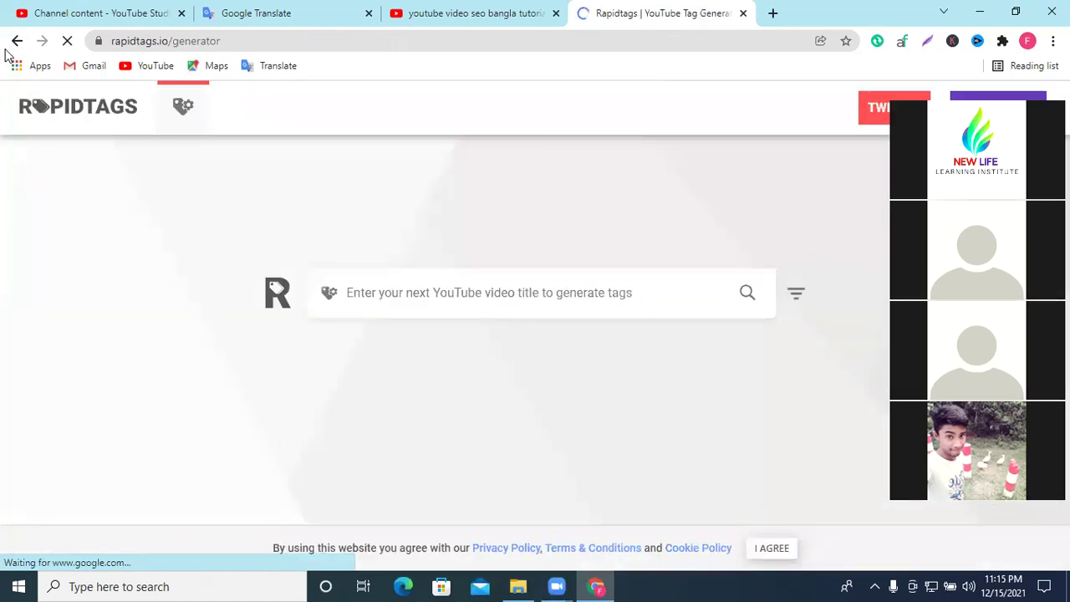
pyautogui.click(10, 46)
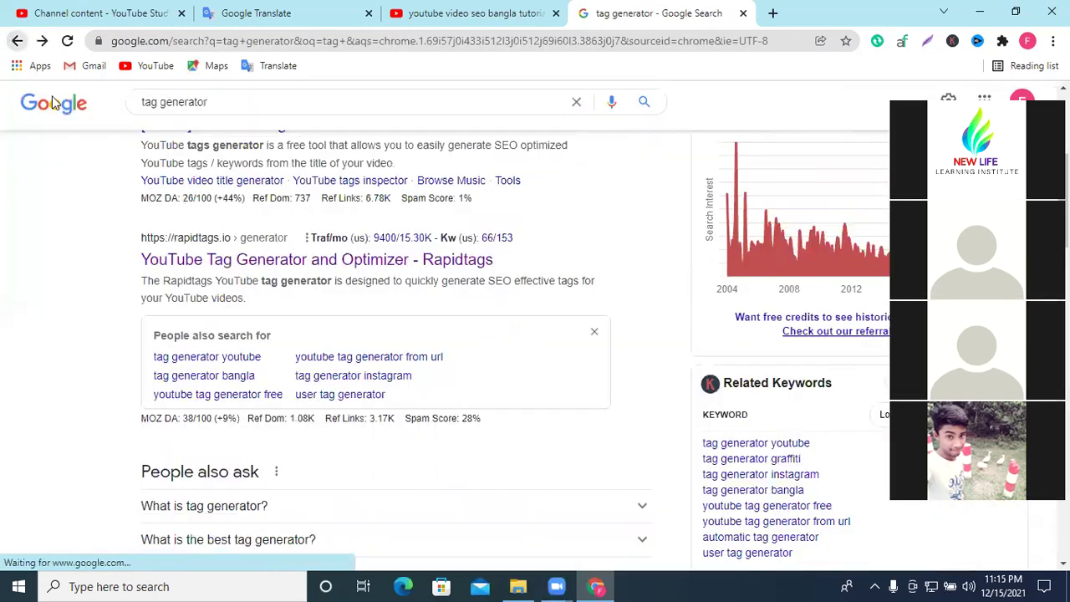
pyautogui.scroll(3, 215, 355)
pyautogui.click(214, 355)
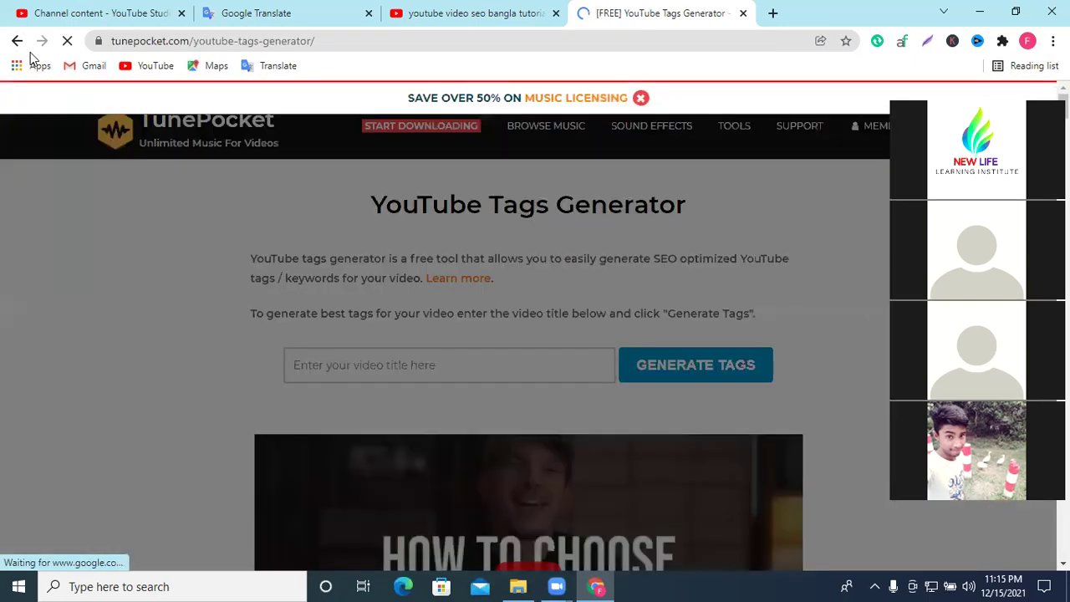
pyautogui.click(17, 40)
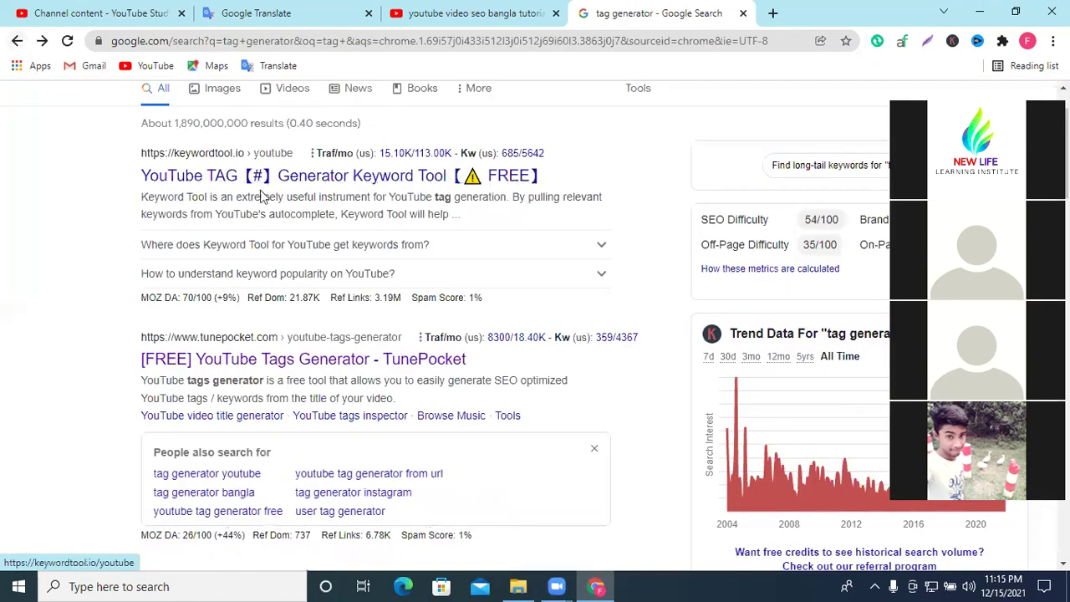
# Open the keywordtool.io YouTube tag generator from the Google results.
pyautogui.click(237, 255)
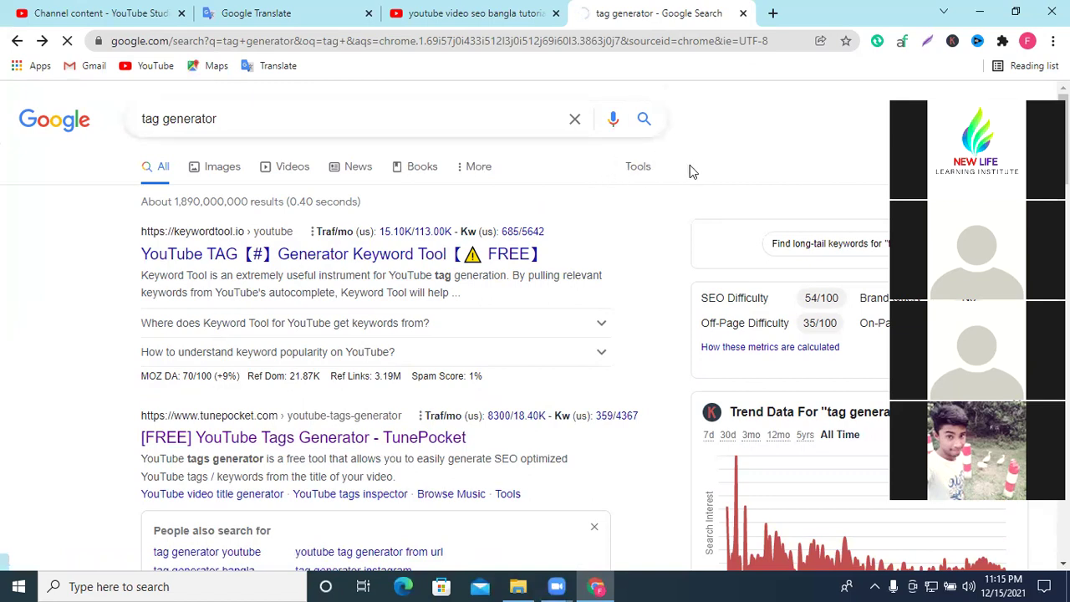
pyautogui.scroll(-3, 410, 291)
pyautogui.click(418, 282)
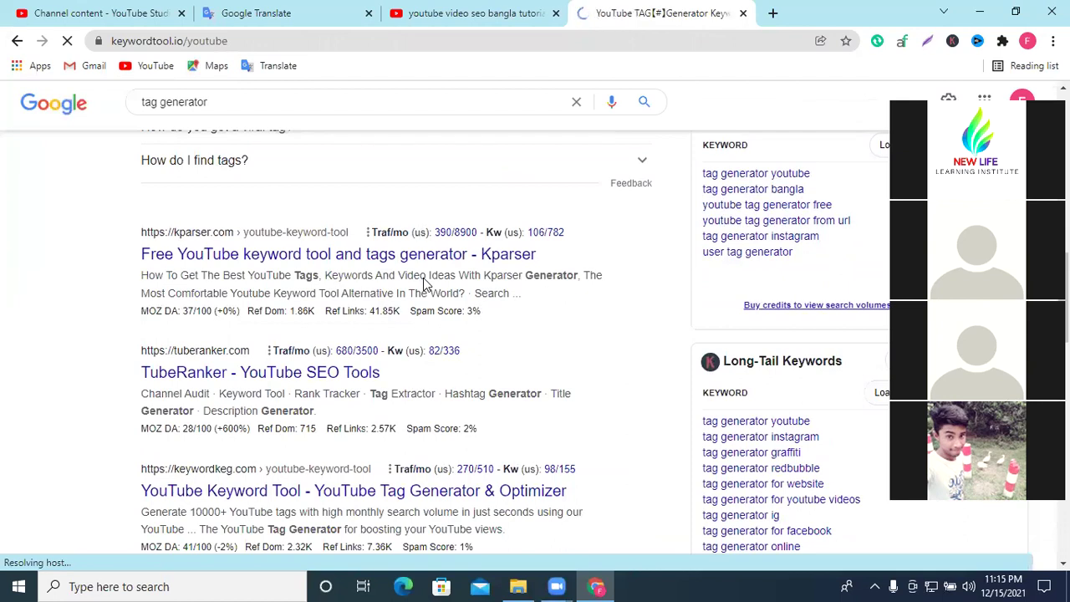
pyautogui.scroll(-2, 217, 241)
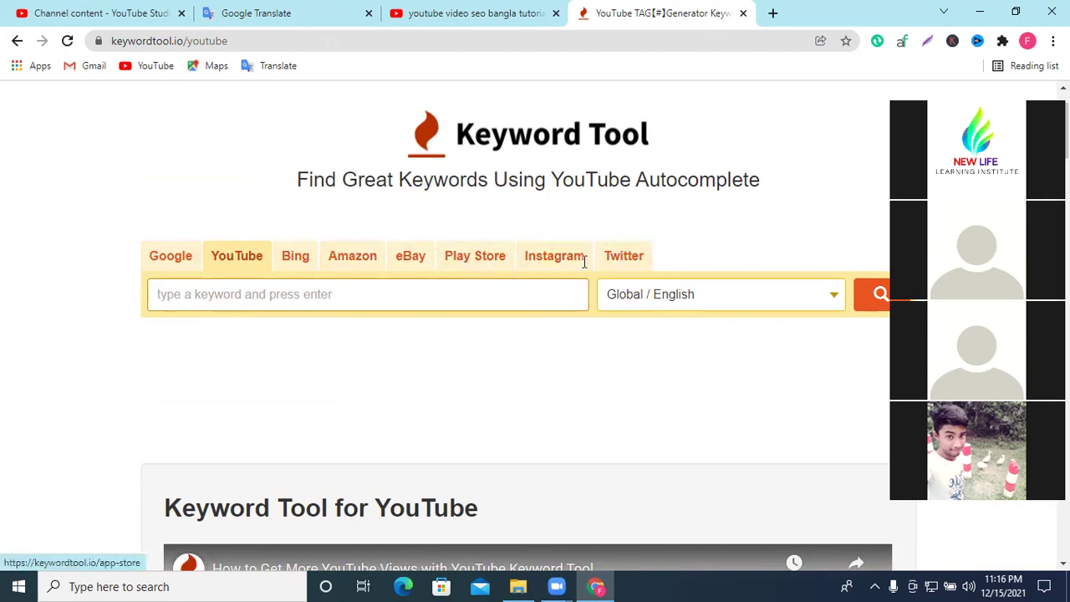
# Paste "YouTube video upload tutorial" as the YouTube keyword in Keyword Tool and run the search with Global / English.
pyautogui.click(236, 255)
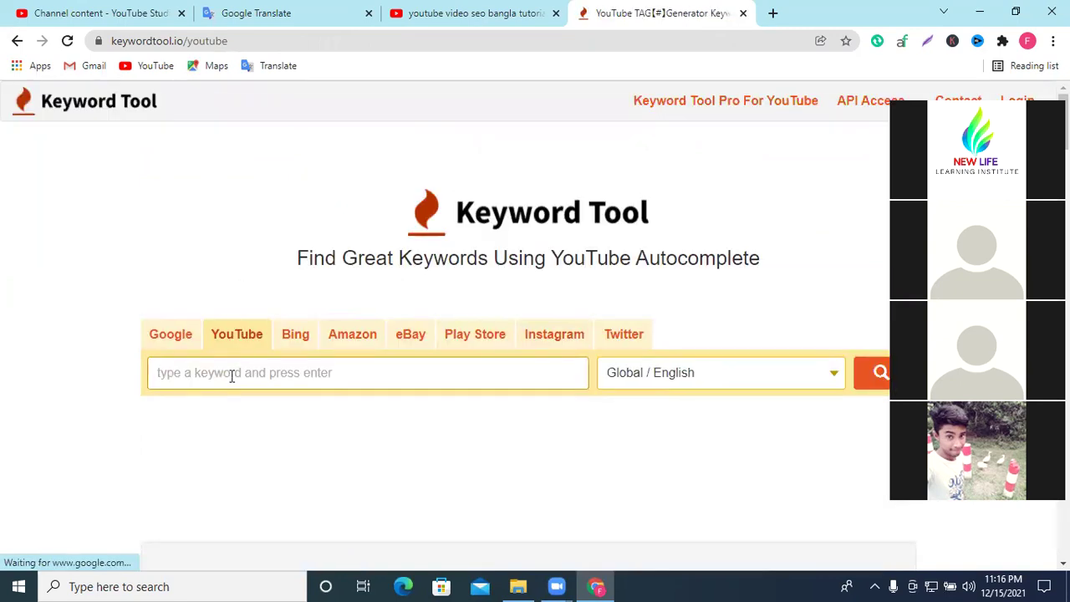
pyautogui.rightClick(231, 375)
pyautogui.click(298, 254)
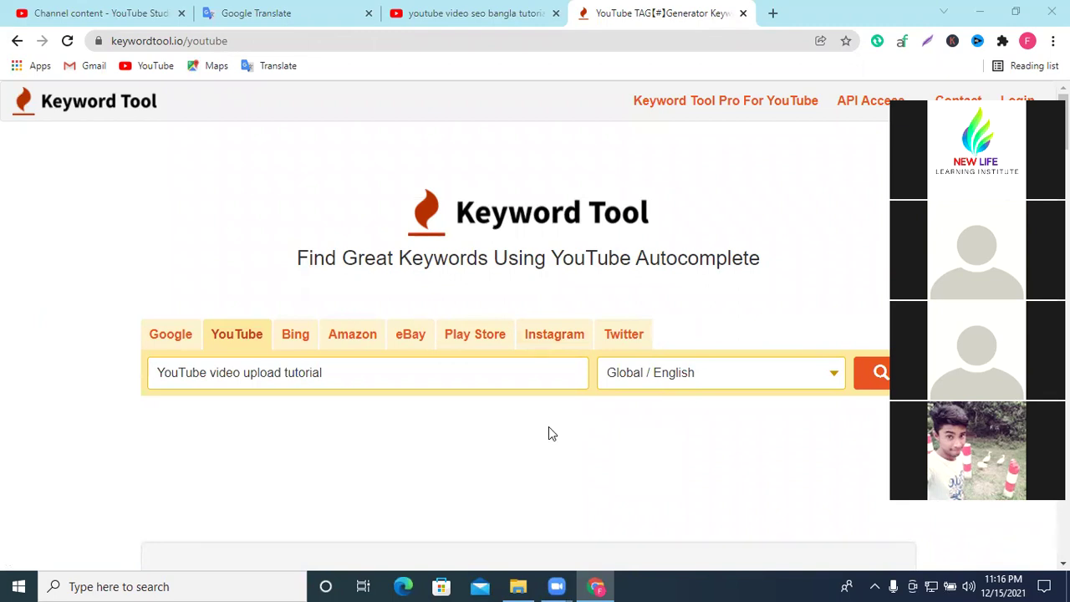
pyautogui.click(878, 383)
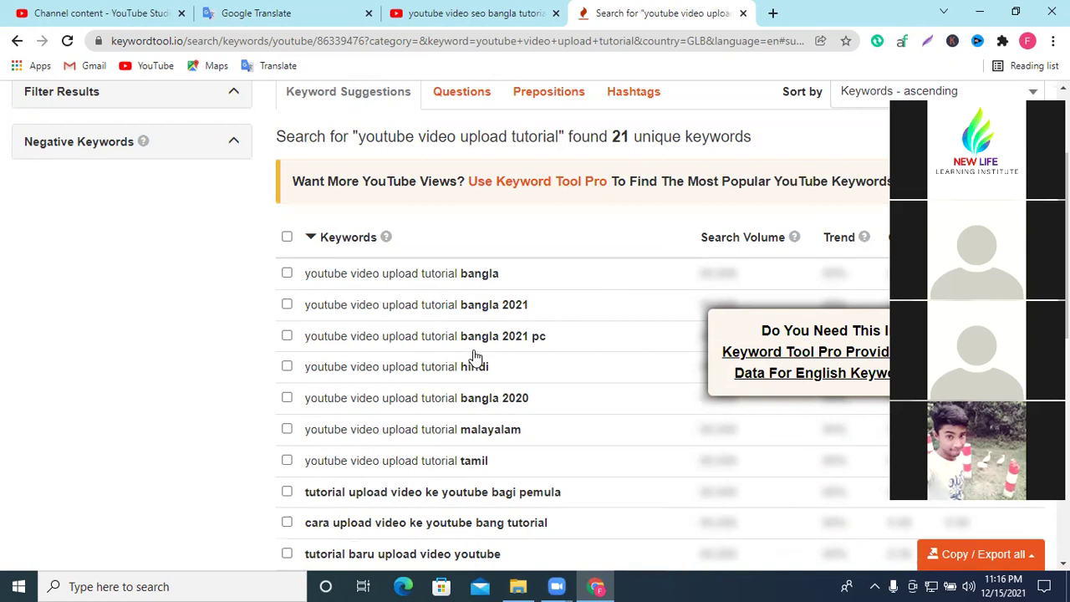
# Copy the keyword suggestion "youtube video upload tutorial bangla 2021" and paste it as another tag in the upload details.
pyautogui.scroll(2, 452, 293)
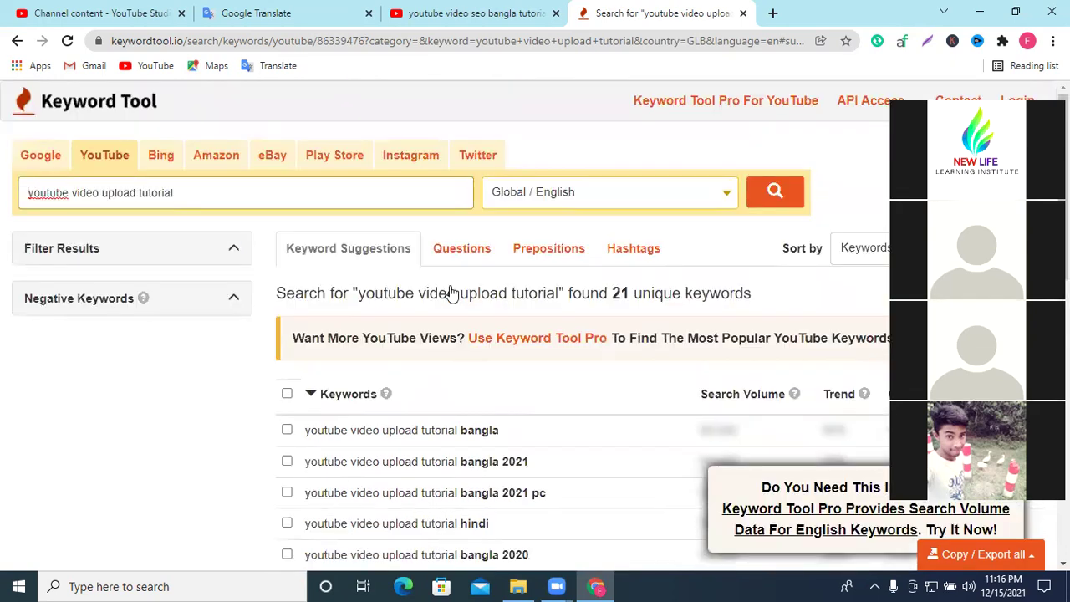
pyautogui.scroll(-1, 498, 331)
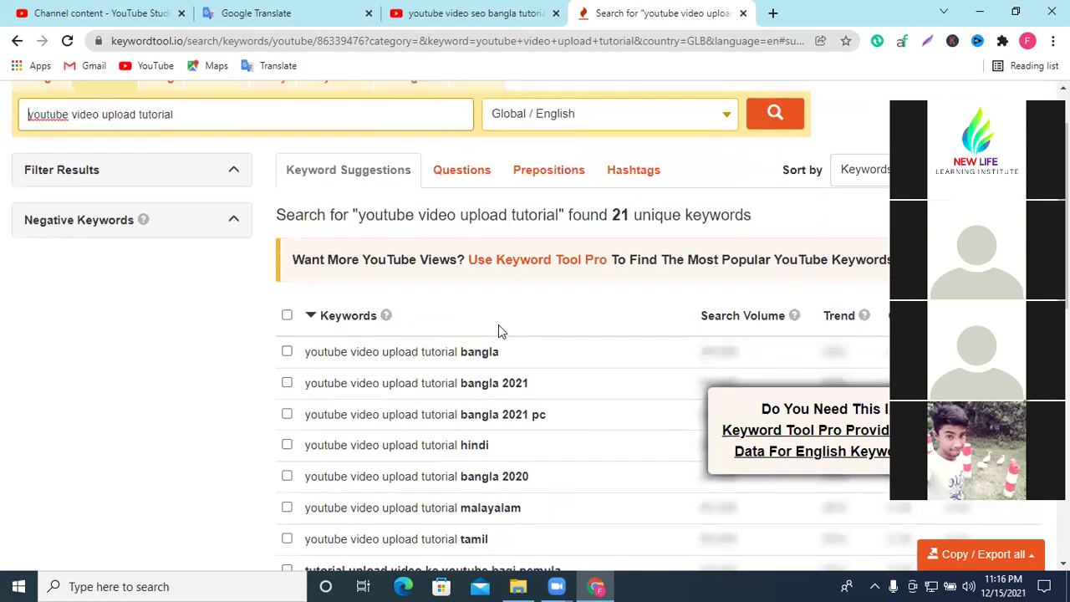
pyautogui.moveTo(528, 385); pyautogui.dragTo(307, 393)
pyautogui.hotkey('ctrl', 'c')
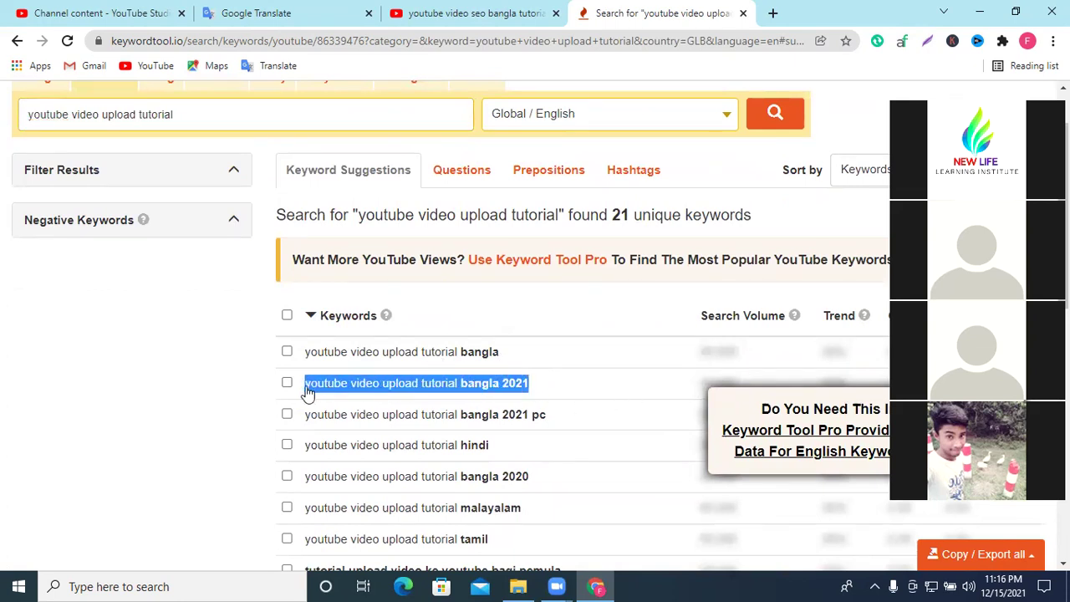
pyautogui.click(143, 12)
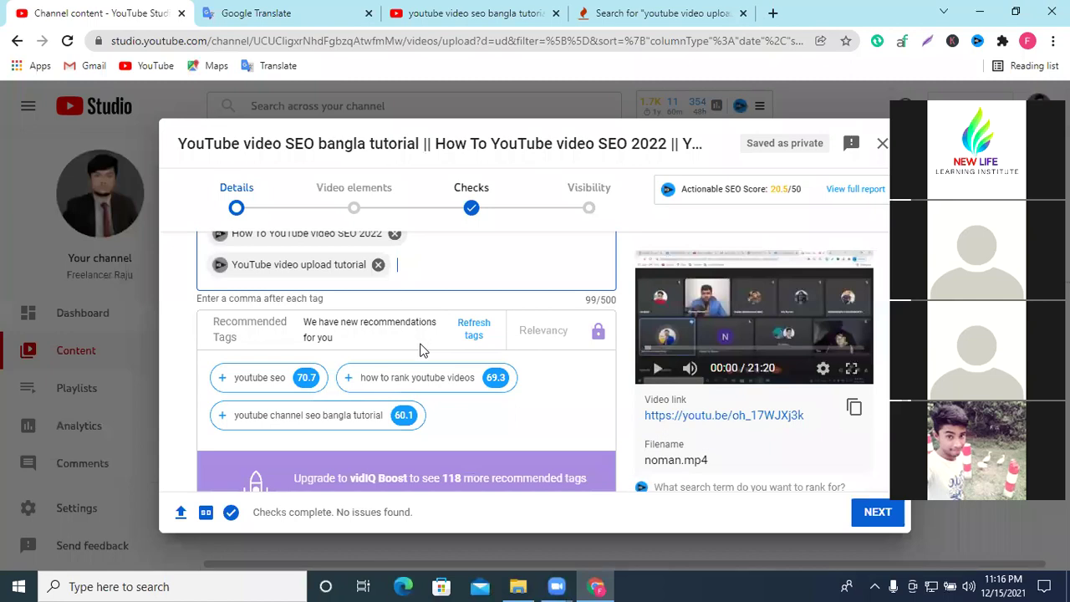
pyautogui.hotkey('ctrl', 'v')
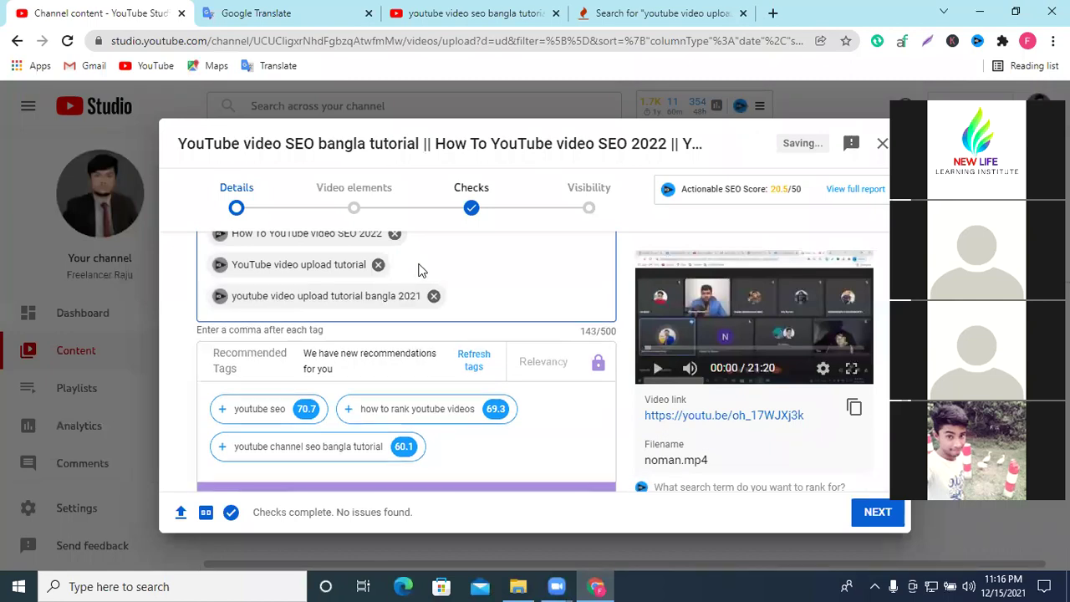
# Copy the keyword suggestion "youtube video upload tutorial bangla 2020" and paste it as another tag in the upload details.
pyautogui.click(470, 12)
pyautogui.click(596, 11)
pyautogui.scroll(-2, 538, 390)
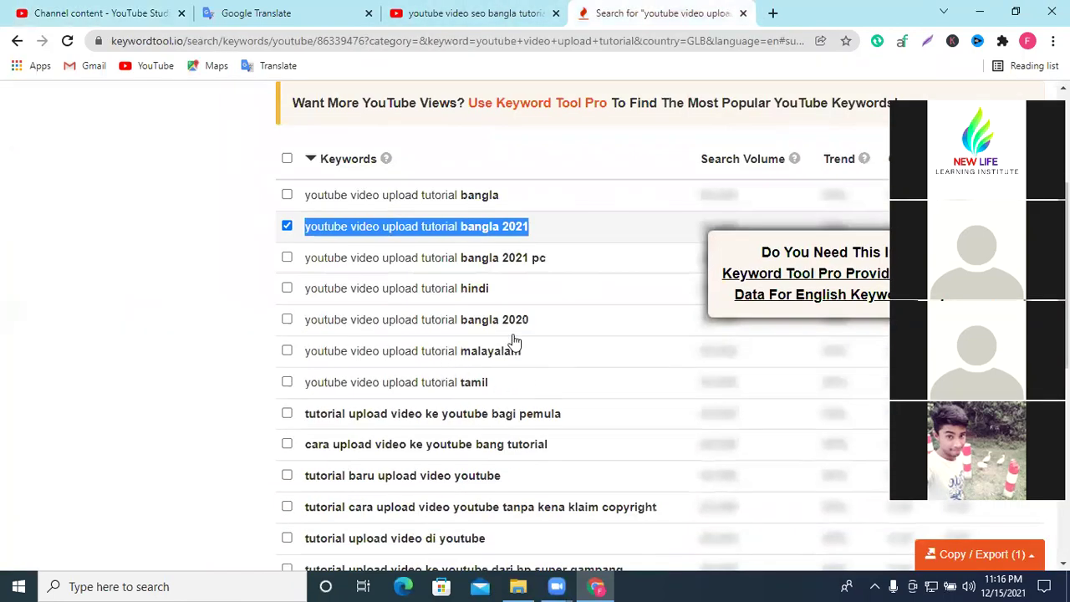
pyautogui.moveTo(535, 321); pyautogui.dragTo(303, 321)
pyautogui.hotkey('ctrl', 'c')
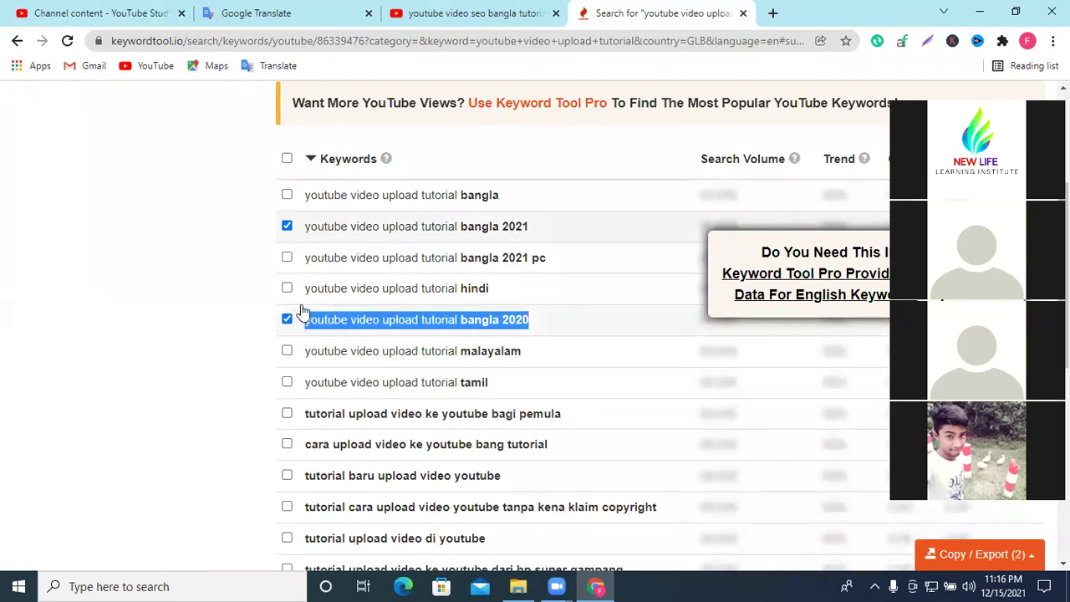
pyautogui.click(100, 13)
pyautogui.hotkey('ctrl', 'v')
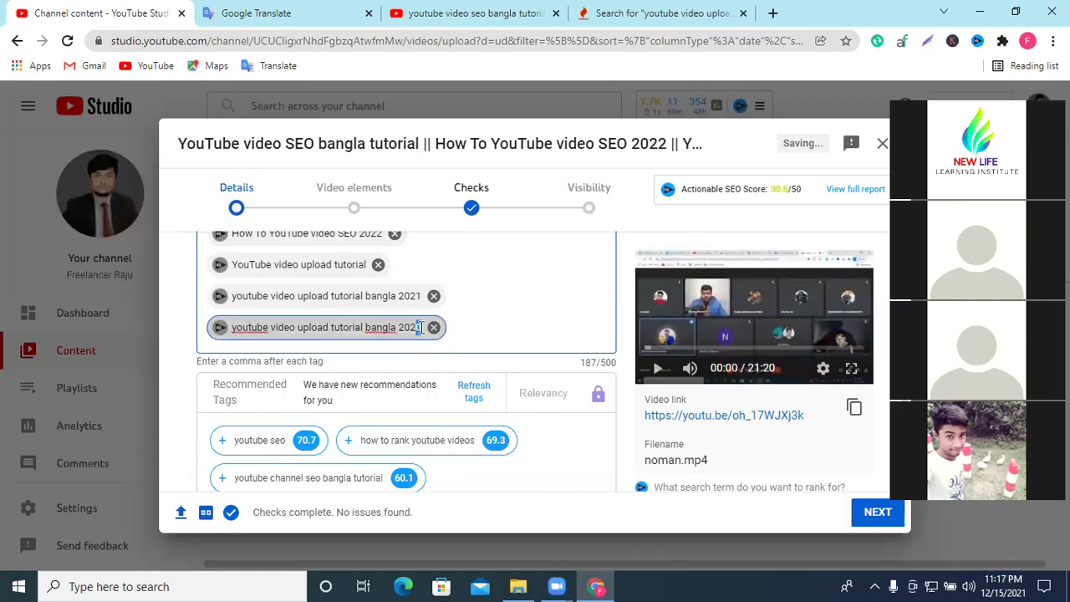
# Look through the remaining Keyword Tool suggestions for "youtube video upload tutorial" for further usable tags.
pyautogui.click(478, 11)
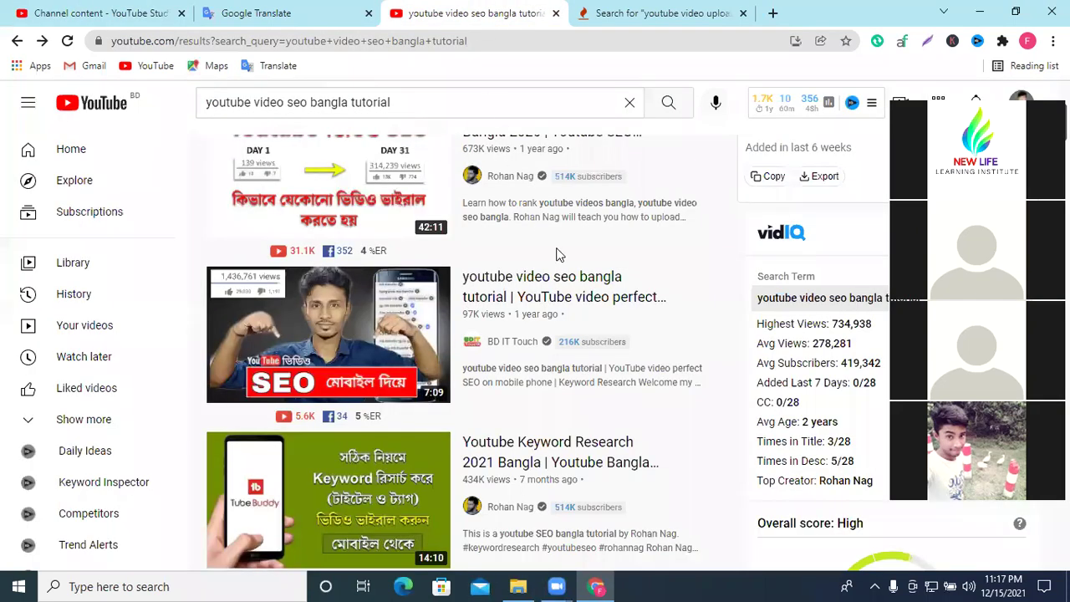
pyautogui.click(605, 10)
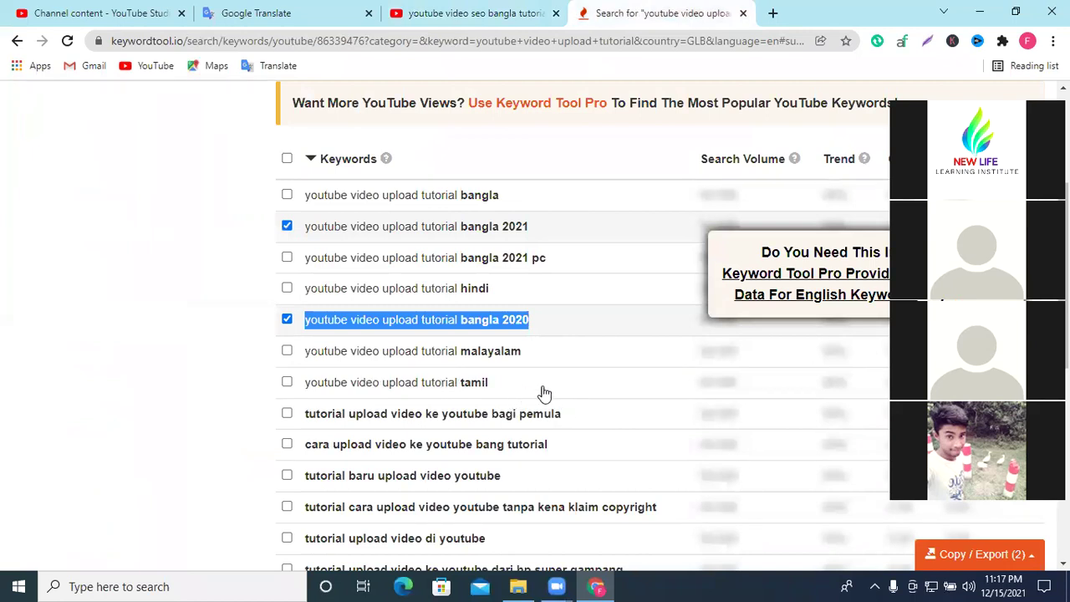
pyautogui.scroll(-1, 543, 393)
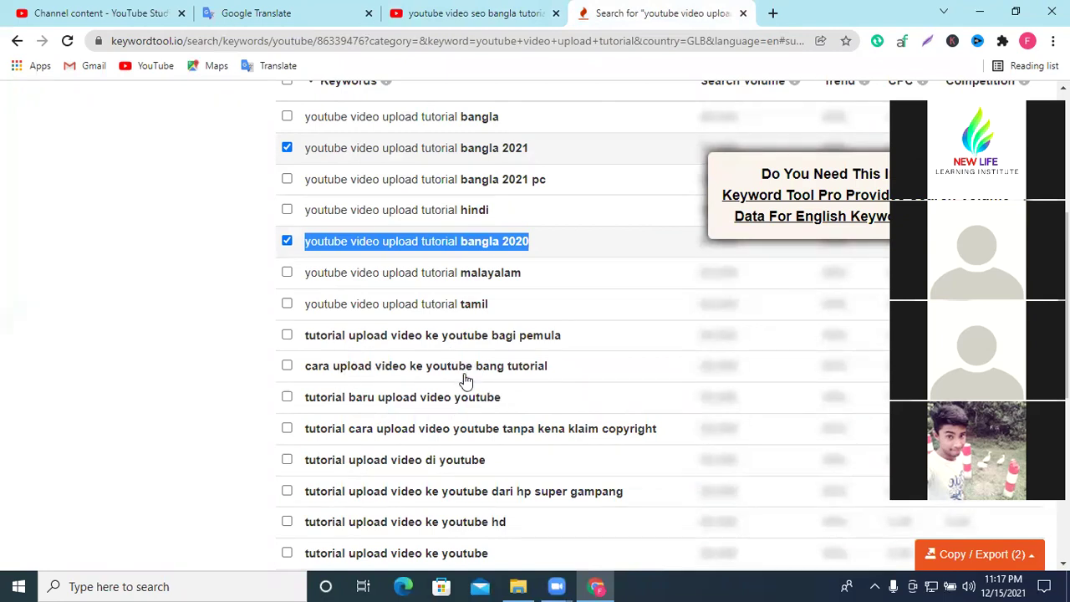
pyautogui.scroll(-1, 466, 381)
pyautogui.scroll(-2, 518, 370)
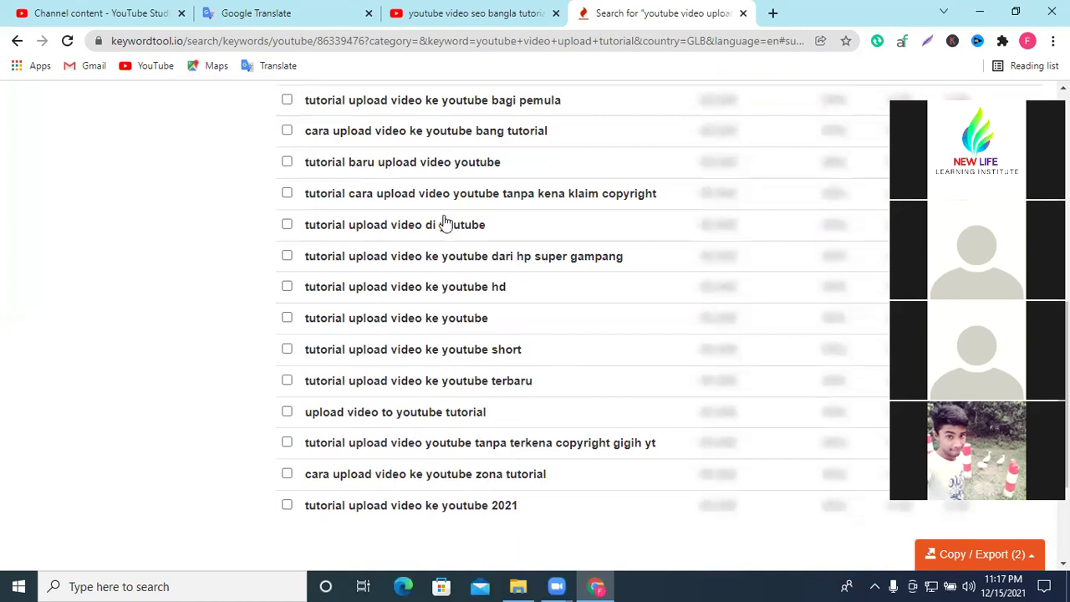
# Open the competing BD IT Touch video "youtube video seo bangla tutorial" from the YouTube results, pause it and review its tags.
pyautogui.click(452, 12)
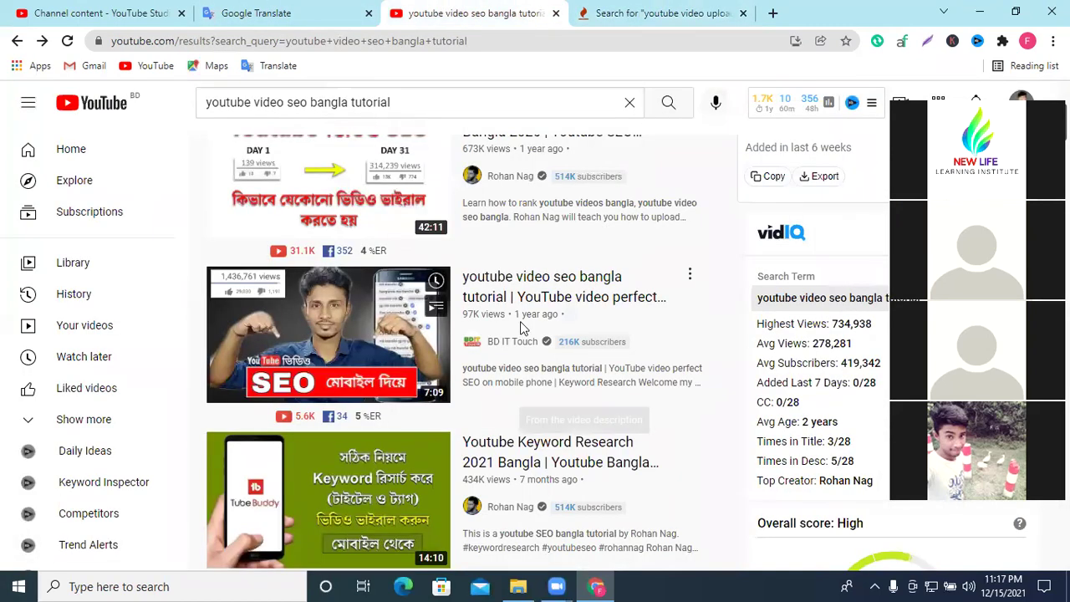
pyautogui.click(539, 290)
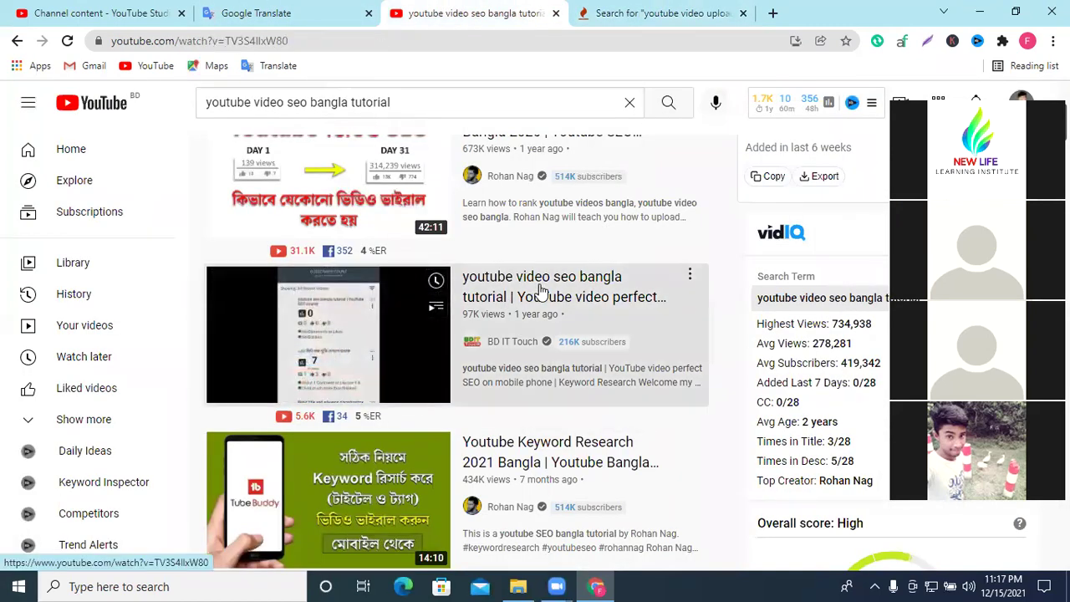
pyautogui.click(331, 295)
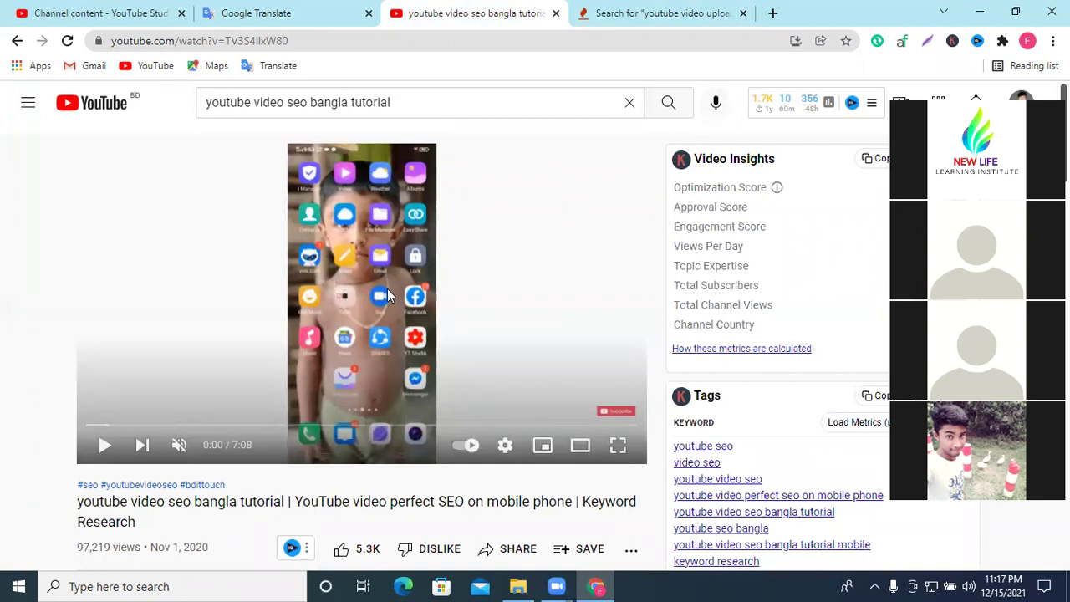
pyautogui.scroll(-6, 794, 357)
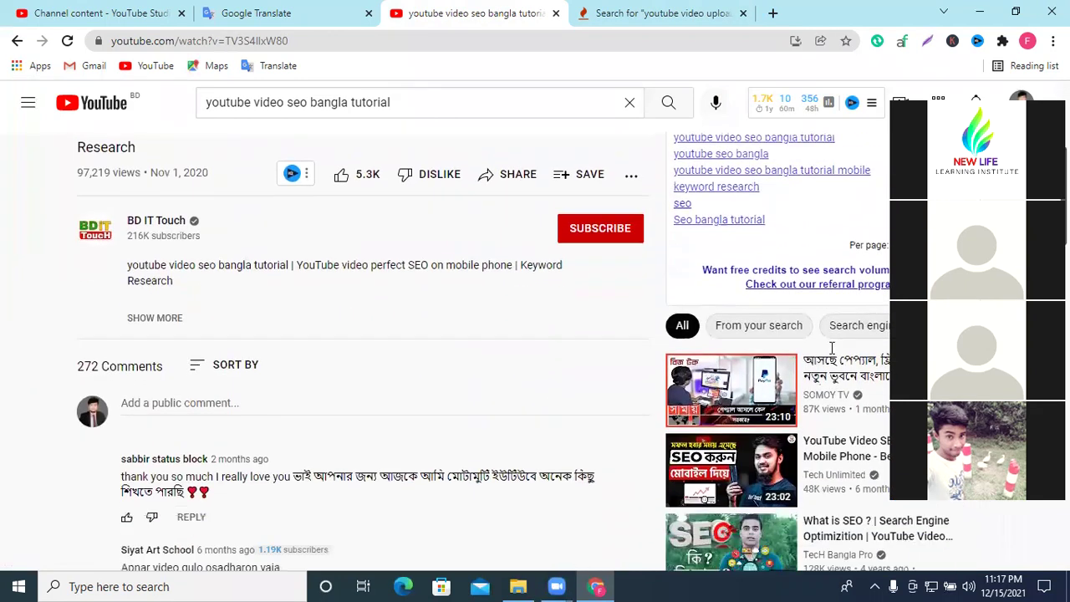
pyautogui.scroll(3, 832, 355)
pyautogui.scroll(-6, 833, 354)
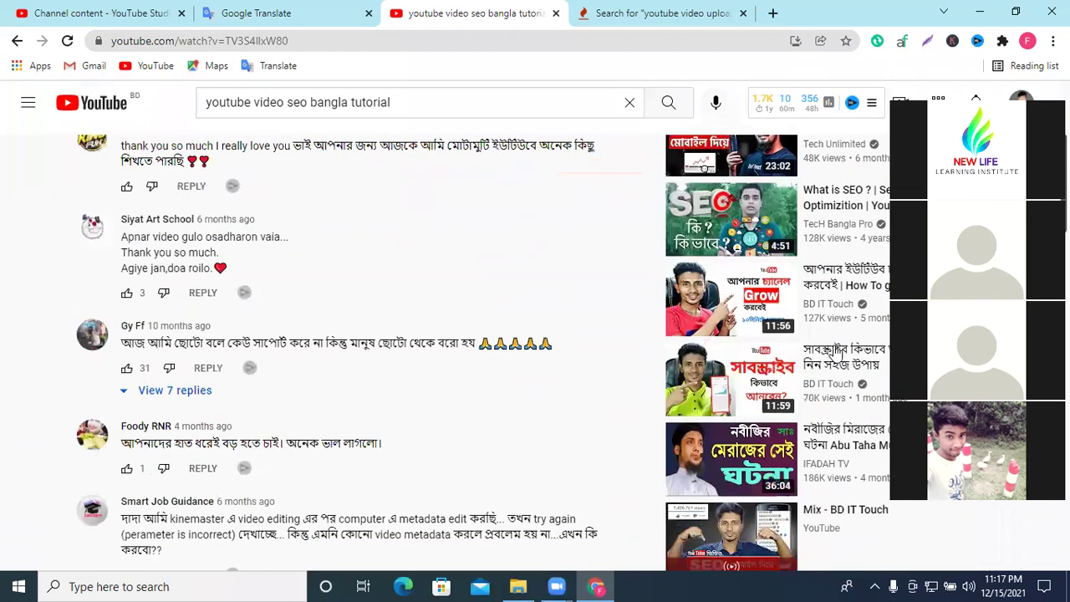
pyautogui.scroll(7, 840, 354)
pyautogui.scroll(-2, 840, 354)
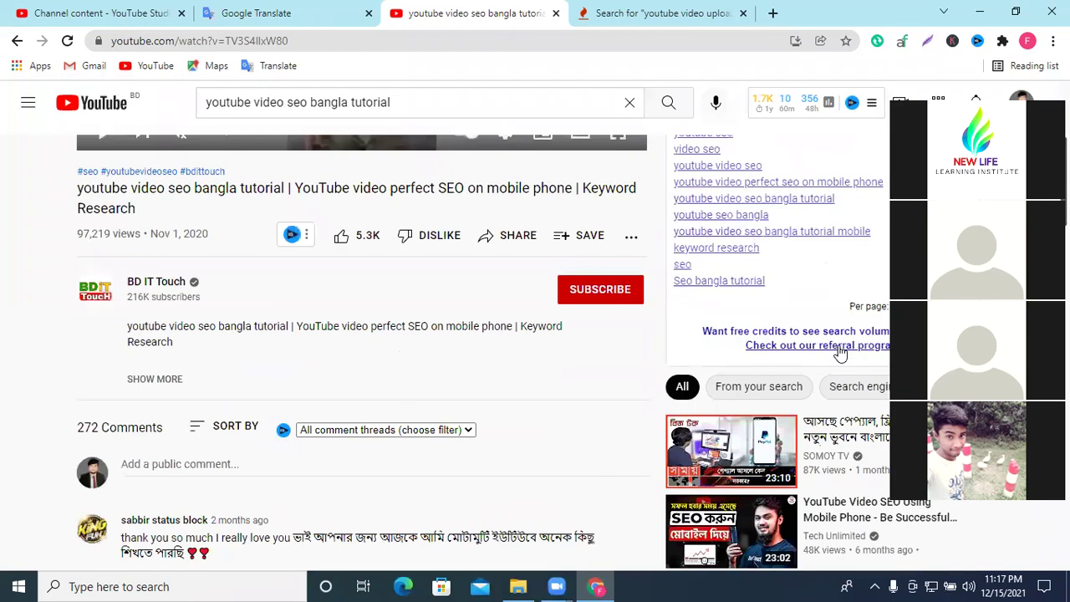
# Check the tag character limit in the upload details and close the Keyword Tool page.
pyautogui.click(43, 12)
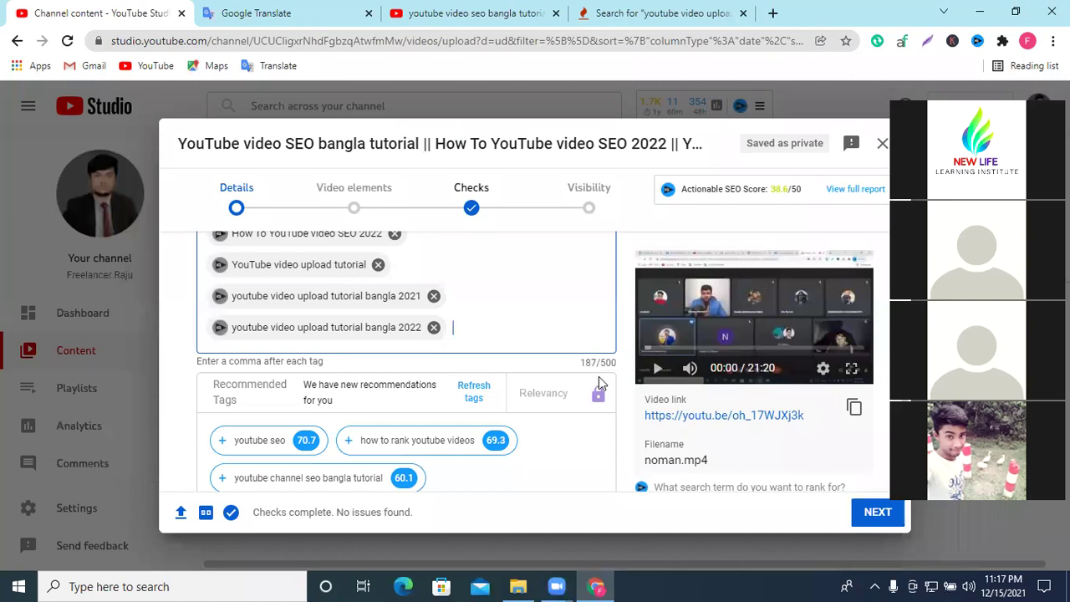
pyautogui.moveTo(616, 362); pyautogui.dragTo(601, 366)
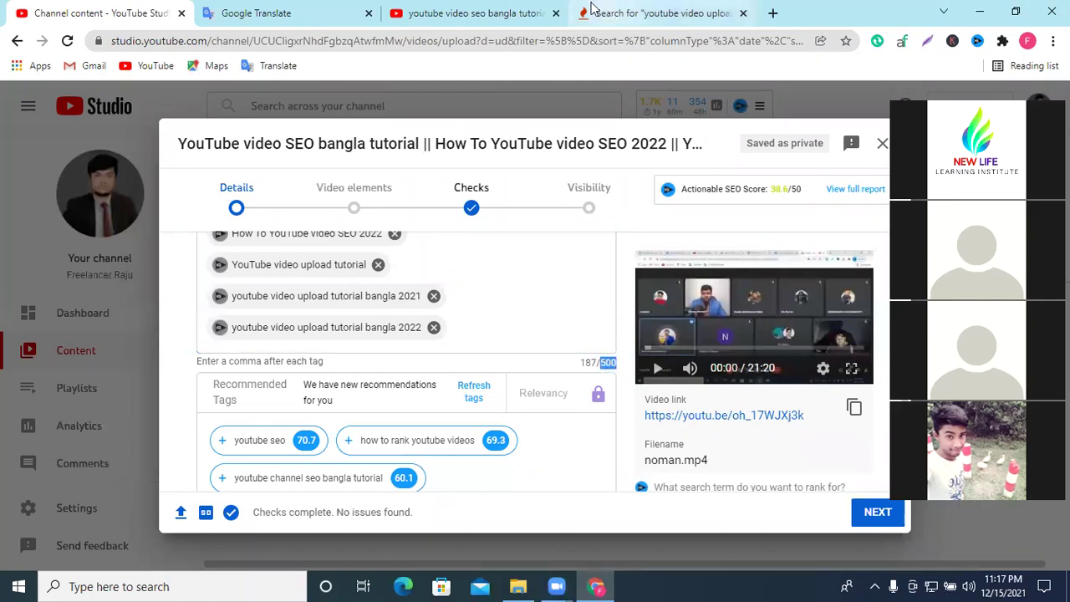
pyautogui.click(472, 13)
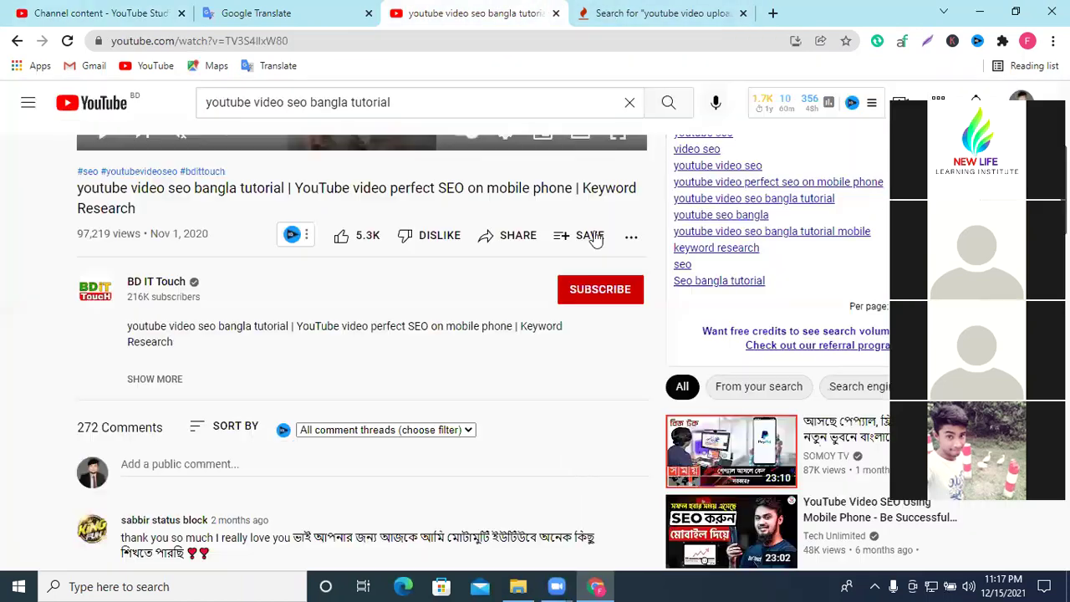
pyautogui.click(743, 14)
# Copy the competing video's tag "youtube video seo bangla tutorial" and add it as a tag in the upload details.
pyautogui.scroll(4, 566, 296)
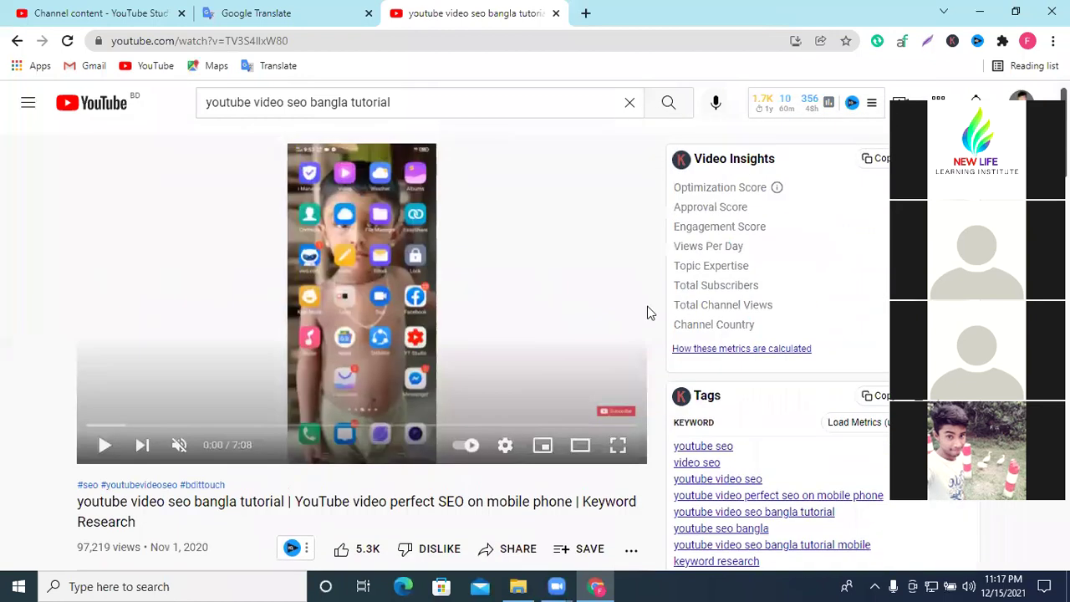
pyautogui.scroll(-2, 809, 314)
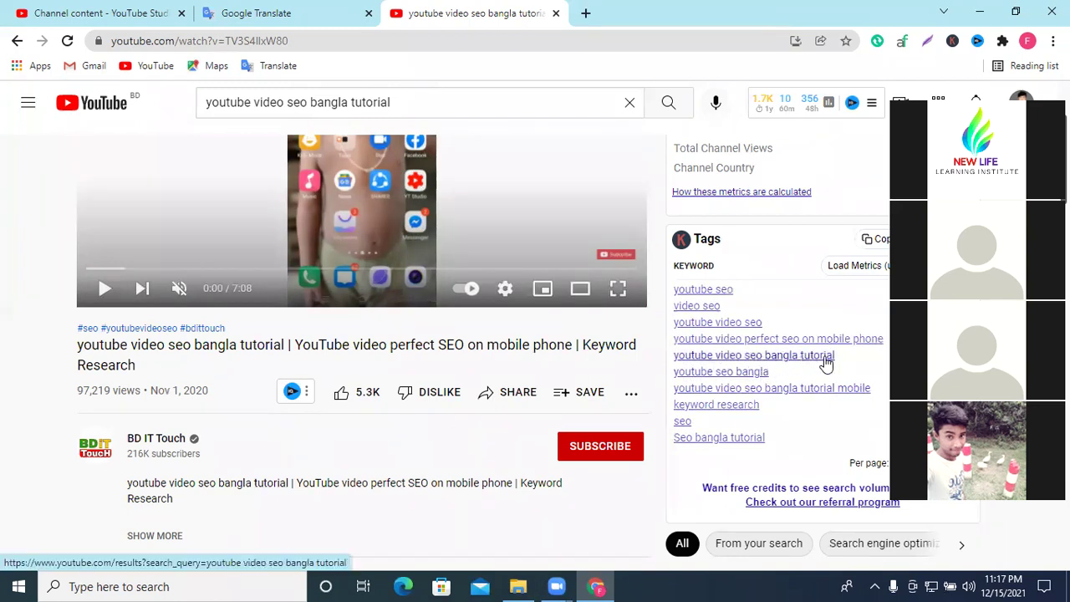
pyautogui.moveTo(839, 358); pyautogui.dragTo(681, 359)
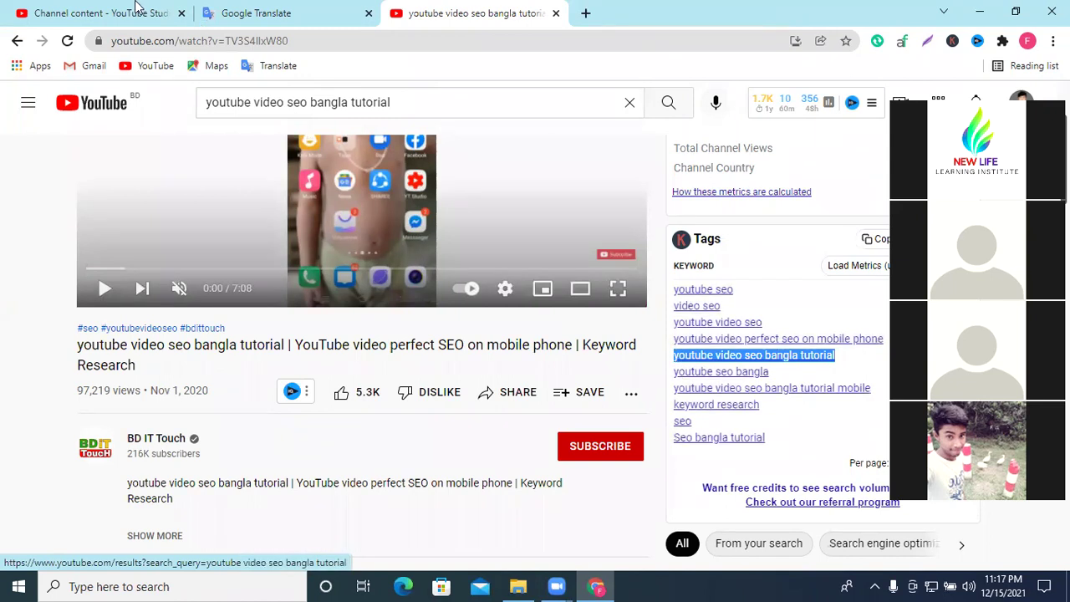
pyautogui.hotkey('ctrl', '1')
pyautogui.write('youtube video seo bangla tutorial')
pyautogui.press('Return')
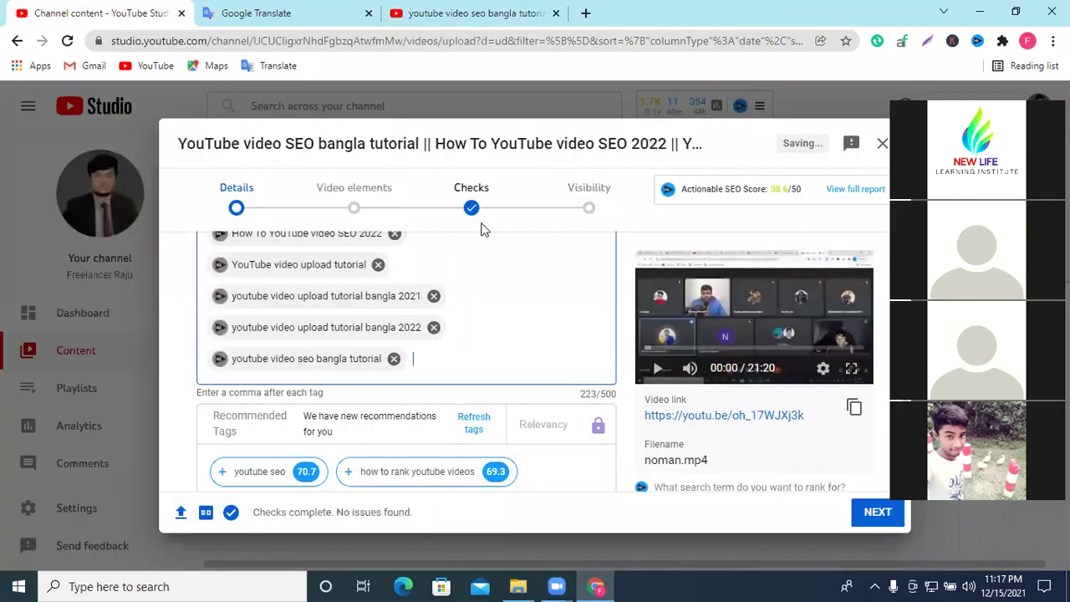
# Copy the competing video's tag "youtube video seo bangla tutorial mobile" and add it as a tag in the upload details.
pyautogui.click(458, 13)
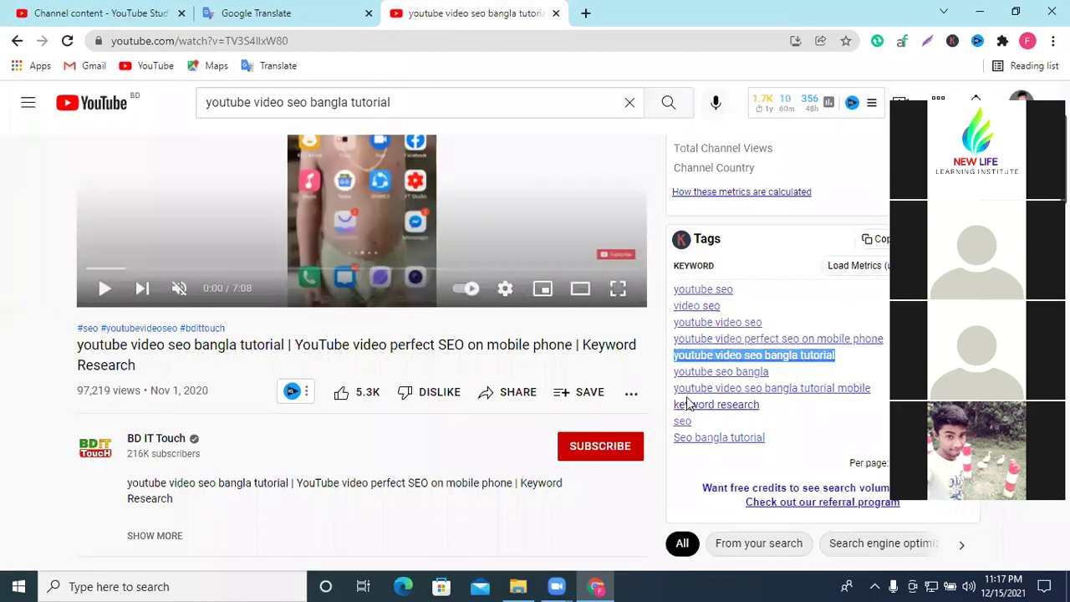
pyautogui.moveTo(870, 400); pyautogui.dragTo(673, 399)
pyautogui.hotkey('ctrl', 'c')
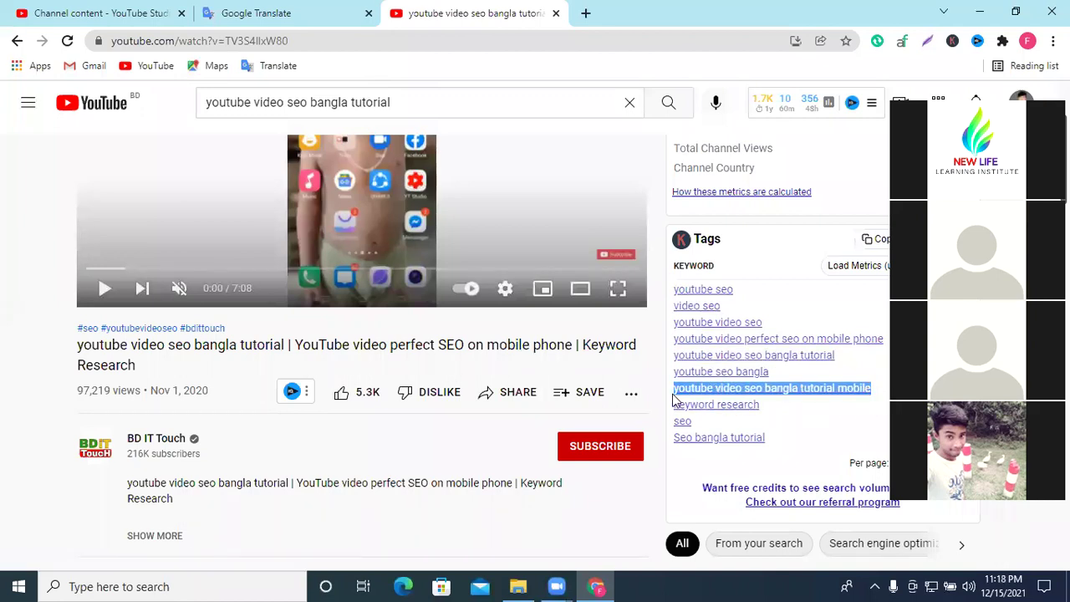
pyautogui.click(105, 13)
pyautogui.hotkey('ctrl', 'v')
pyautogui.press('Return')
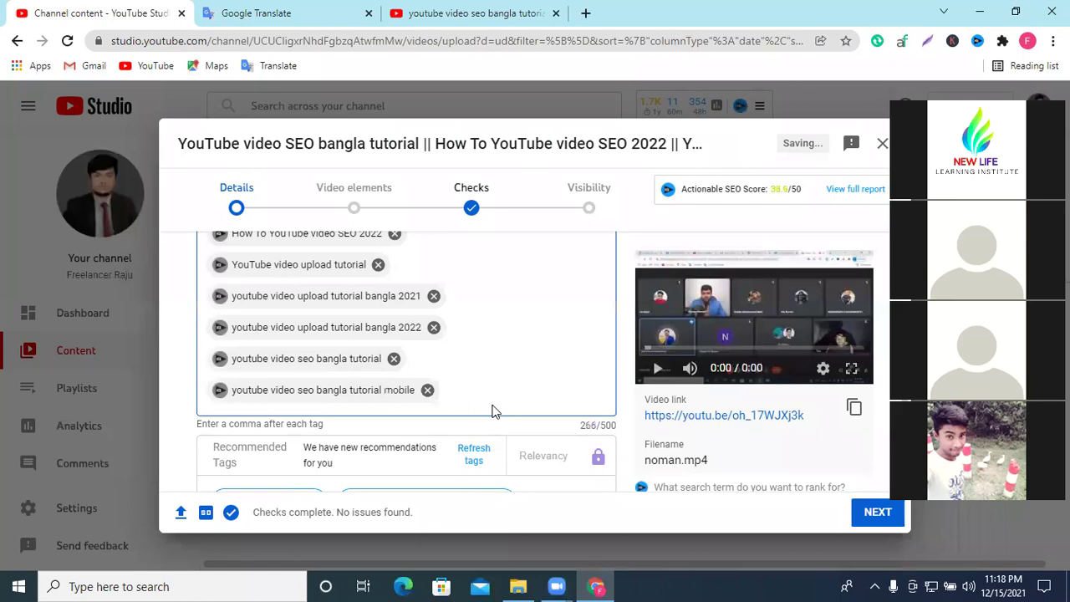
# Return to the YouTube search results, open the video "How To Rank Youtube Videos Bangla 2020 | Youtube SEO Bangla" and pause it.
pyautogui.click(464, 13)
pyautogui.scroll(-3, 794, 393)
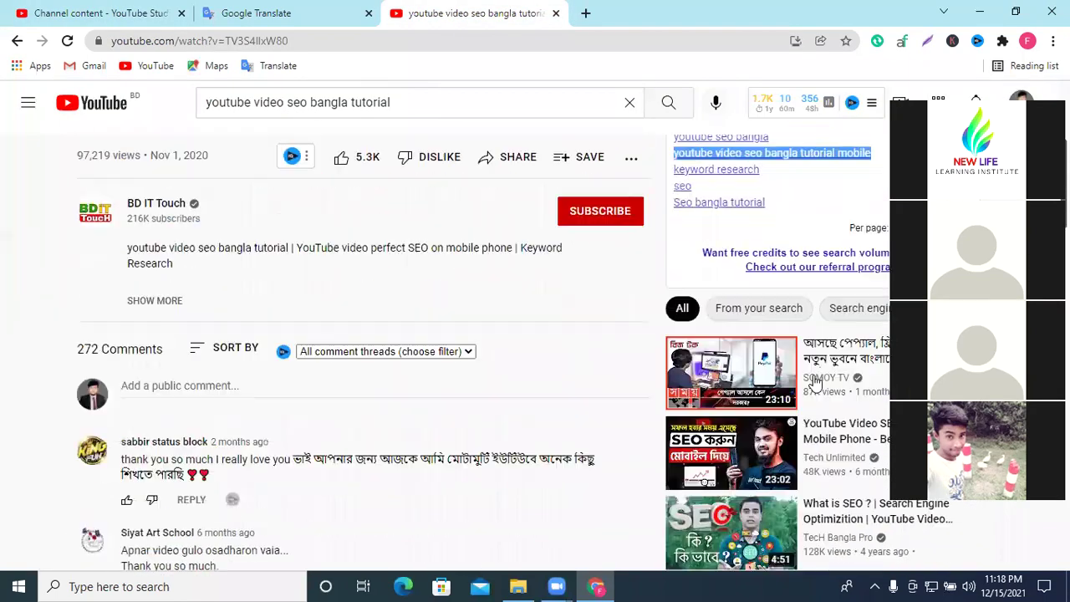
pyautogui.scroll(-2, 815, 383)
pyautogui.scroll(7, 406, 334)
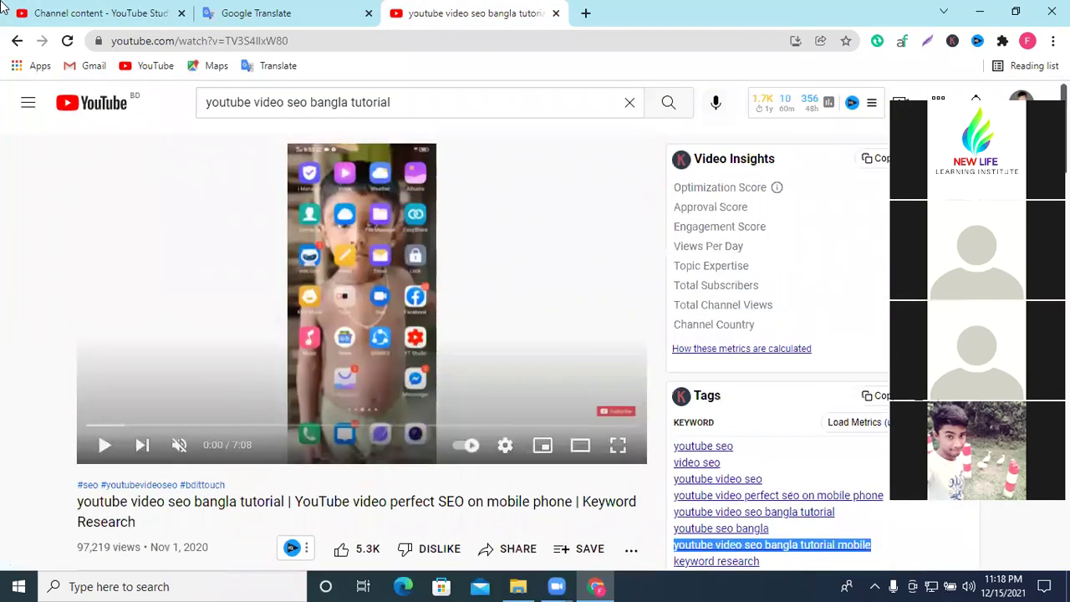
pyautogui.click(17, 41)
pyautogui.scroll(-3, 787, 411)
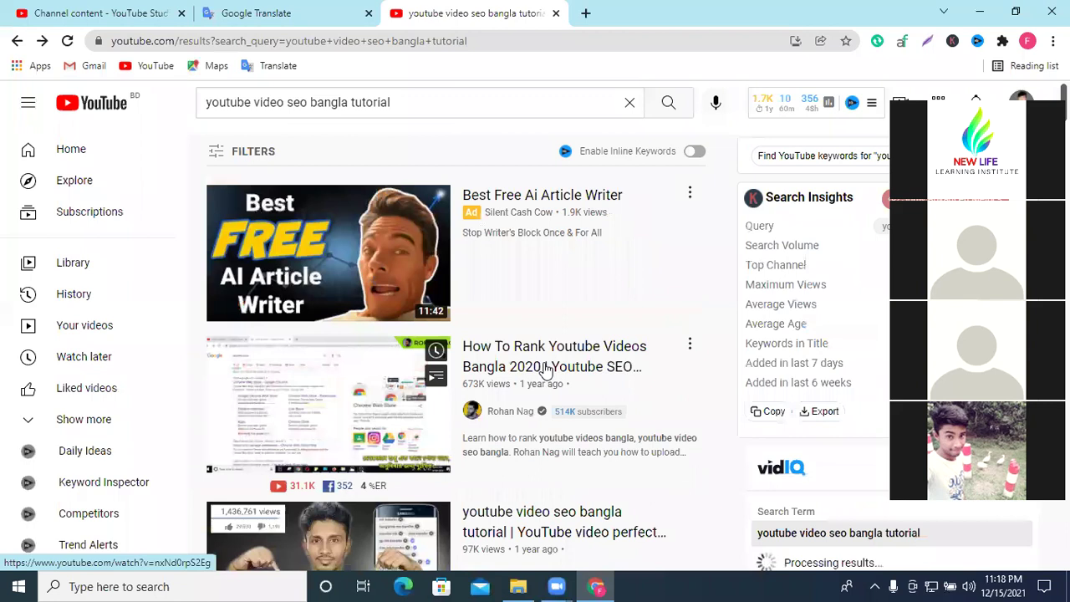
pyautogui.click(545, 367)
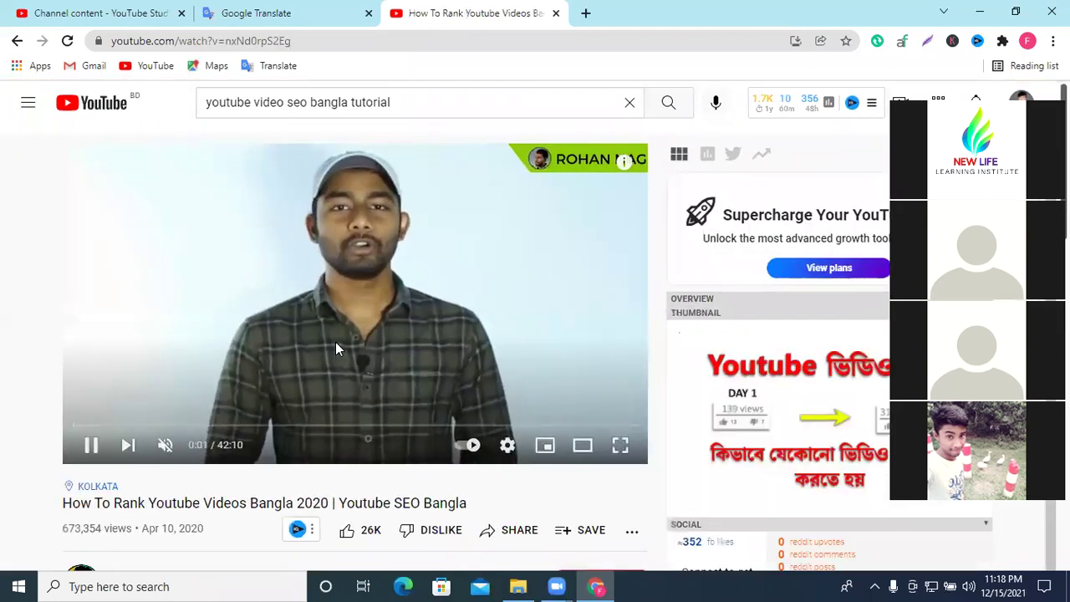
pyautogui.click(336, 344)
# Copy "youtube seo bangla" from this video's vidIQ video tags and paste it as a tag in the upload details.
pyautogui.scroll(-3, 850, 346)
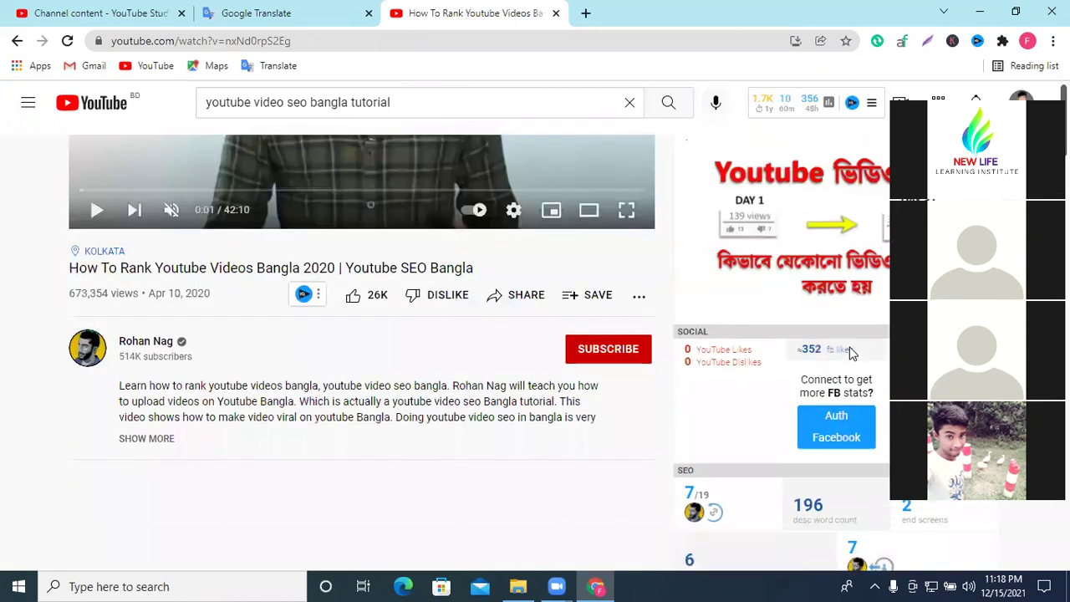
pyautogui.scroll(-4, 849, 349)
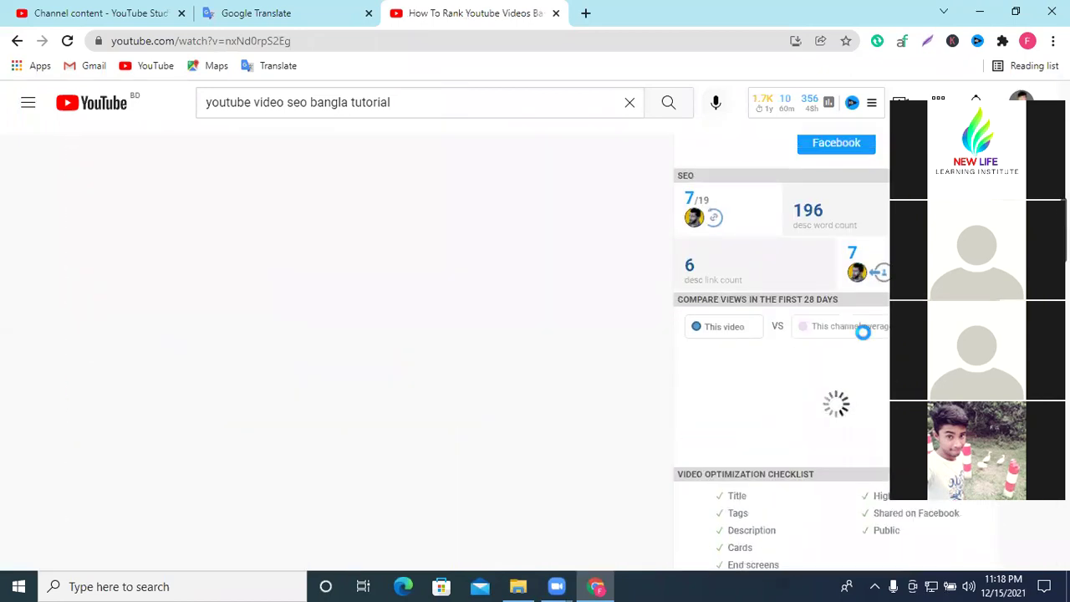
pyautogui.scroll(3, 865, 343)
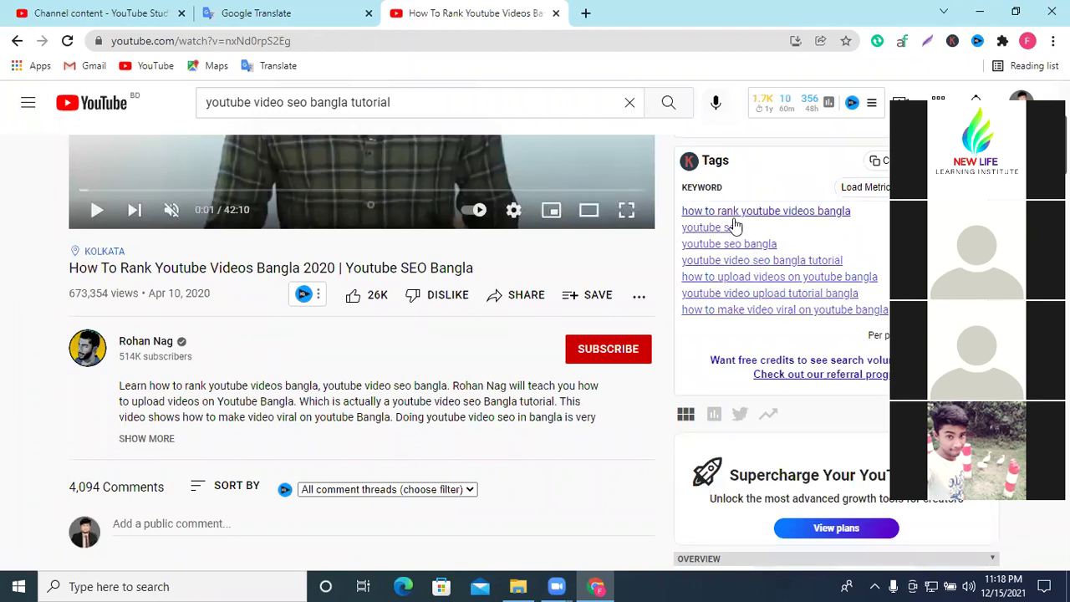
pyautogui.scroll(-8, 844, 261)
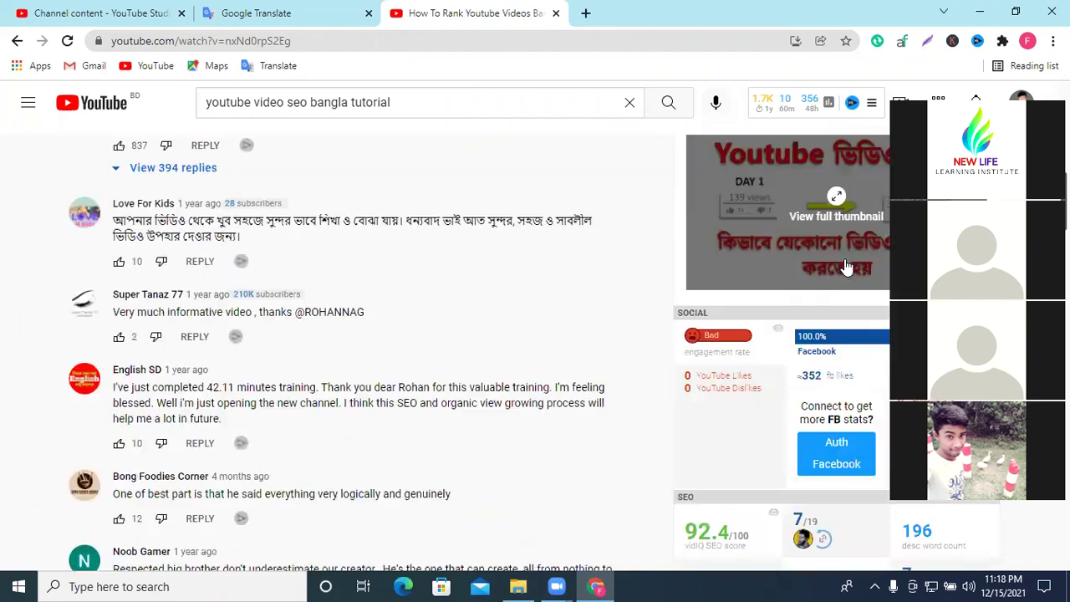
pyautogui.scroll(3, 845, 259)
pyautogui.scroll(-13, 774, 246)
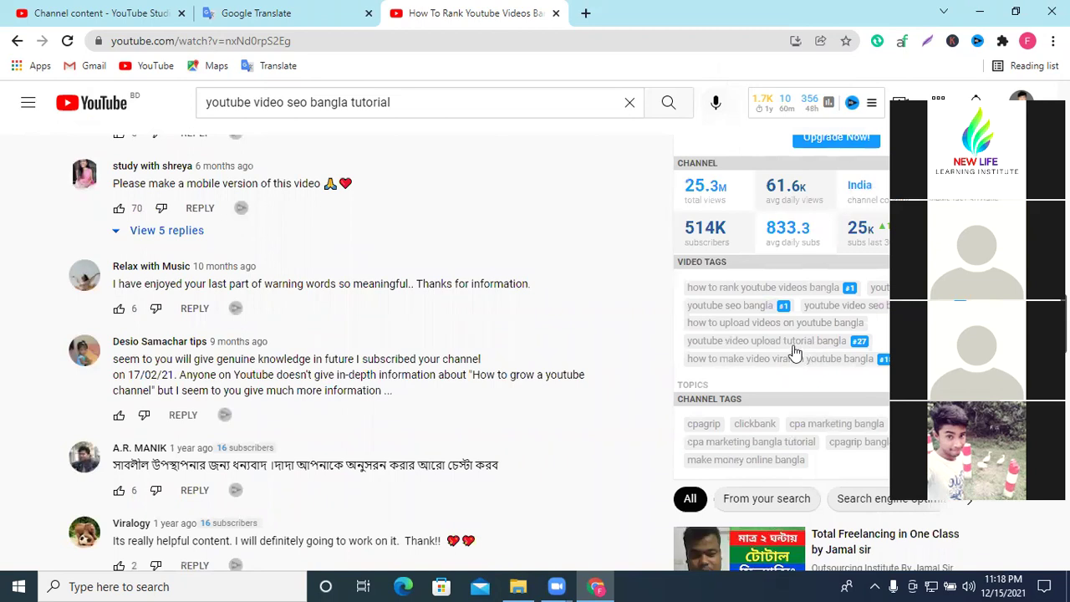
pyautogui.moveTo(687, 306); pyautogui.dragTo(774, 317)
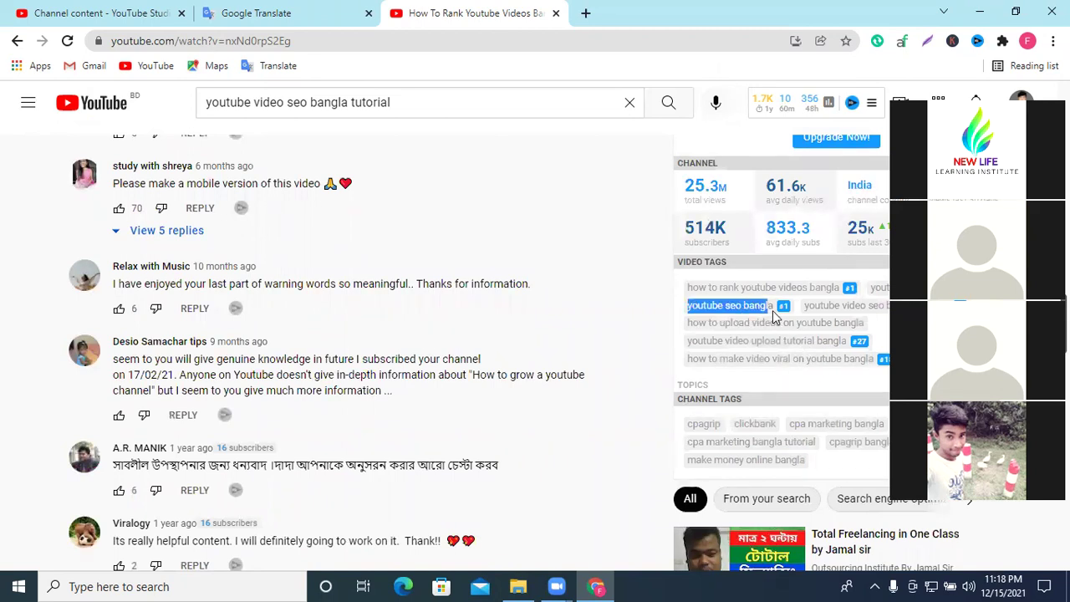
pyautogui.click(167, 13)
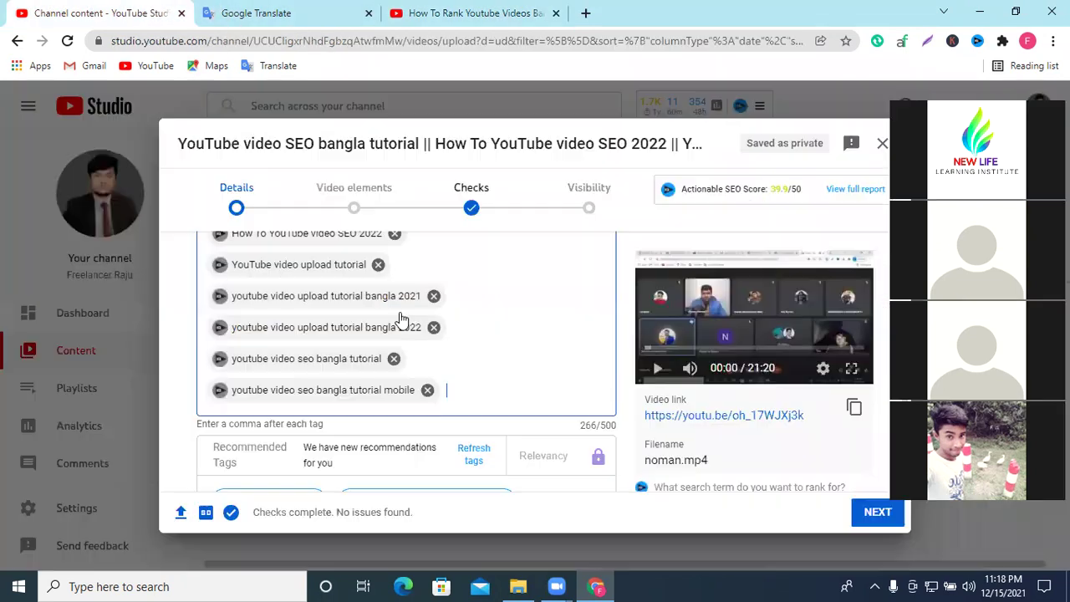
pyautogui.hotkey('ctrl', 'v')
# Go through the remaining vidIQ video tags of the competing video for further tag candidates, comparing them with the upload's own tags.
pyautogui.click(473, 12)
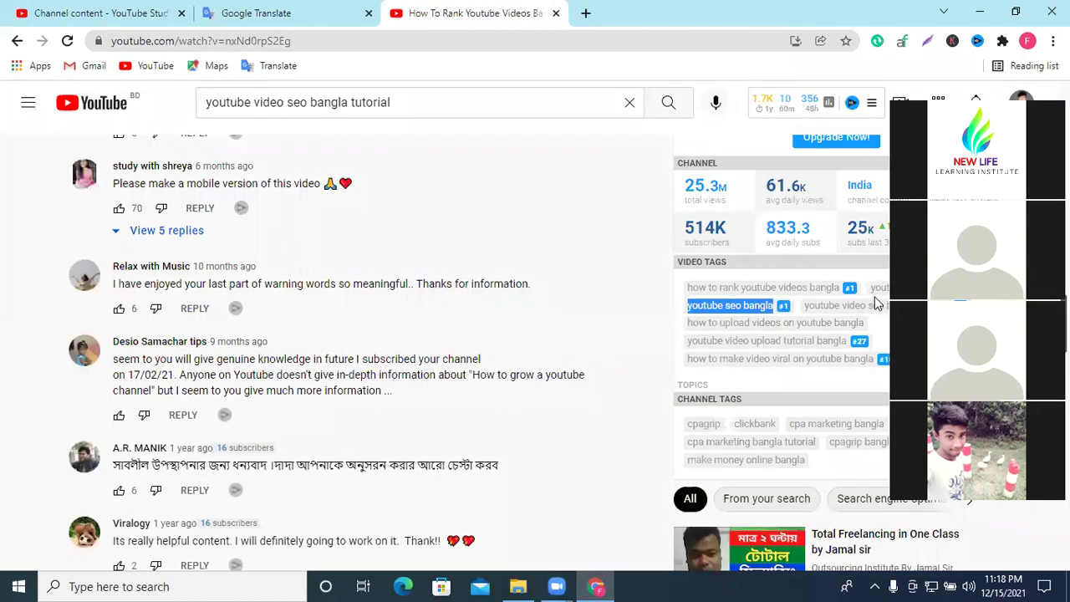
pyautogui.moveTo(801, 306); pyautogui.dragTo(864, 324)
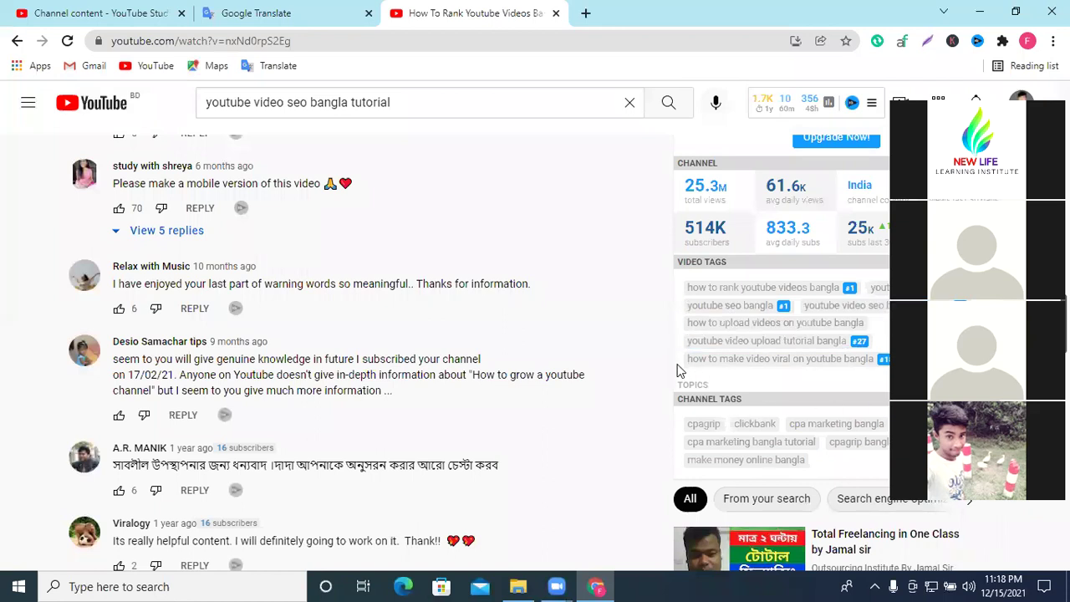
pyautogui.moveTo(718, 346)
pyautogui.mouseDown()
pyautogui.moveTo(834, 348)
pyautogui.moveTo(746, 359)
pyautogui.moveTo(730, 348)
pyautogui.mouseUp()
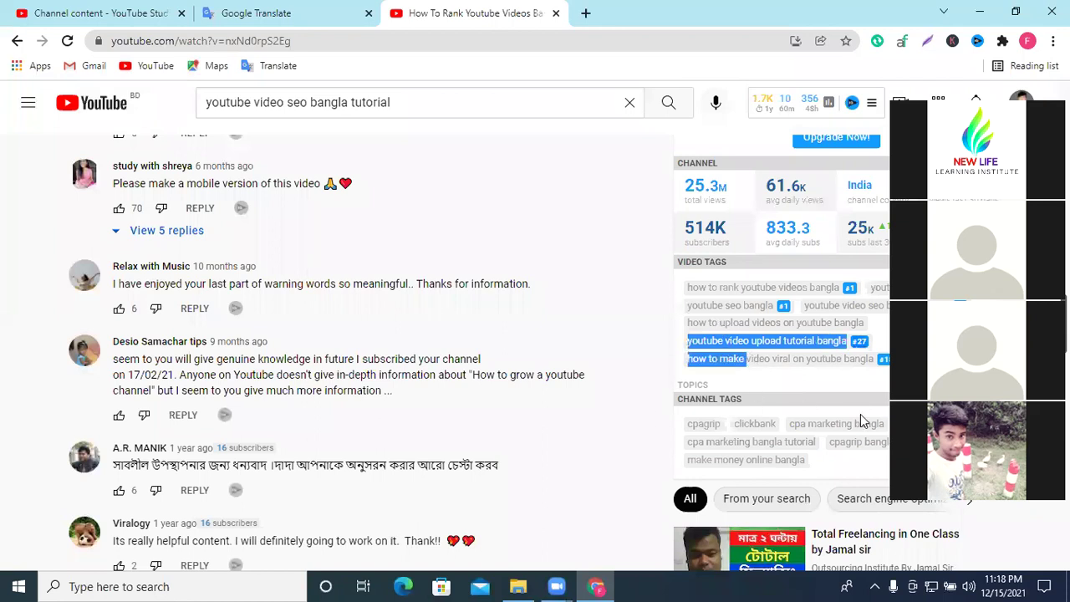
pyautogui.click(84, 10)
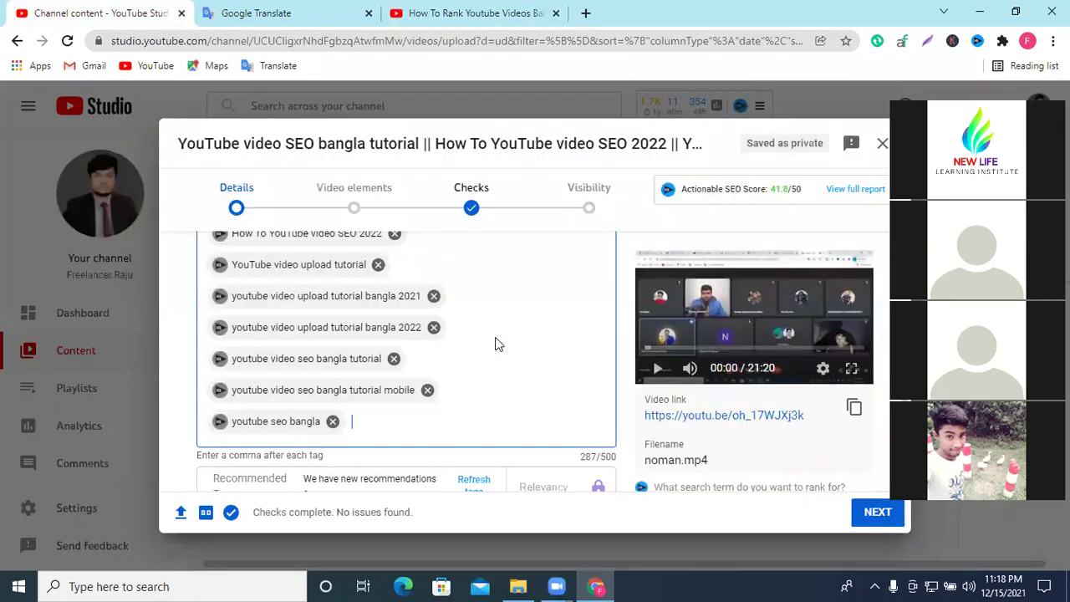
pyautogui.click(481, 10)
pyautogui.click(92, 13)
# Add the vidIQ recommended tags "youtube channel seo bangla tutorial", "youtube seo" and "how to rank youtube videos" to the upload.
pyautogui.scroll(-2, 560, 366)
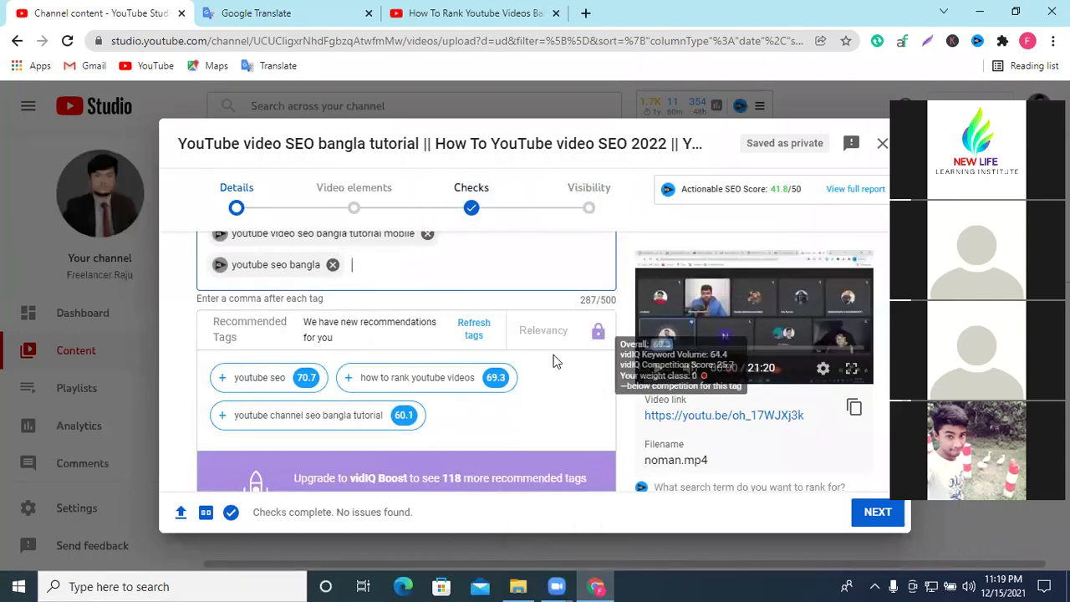
pyautogui.moveTo(252, 383)
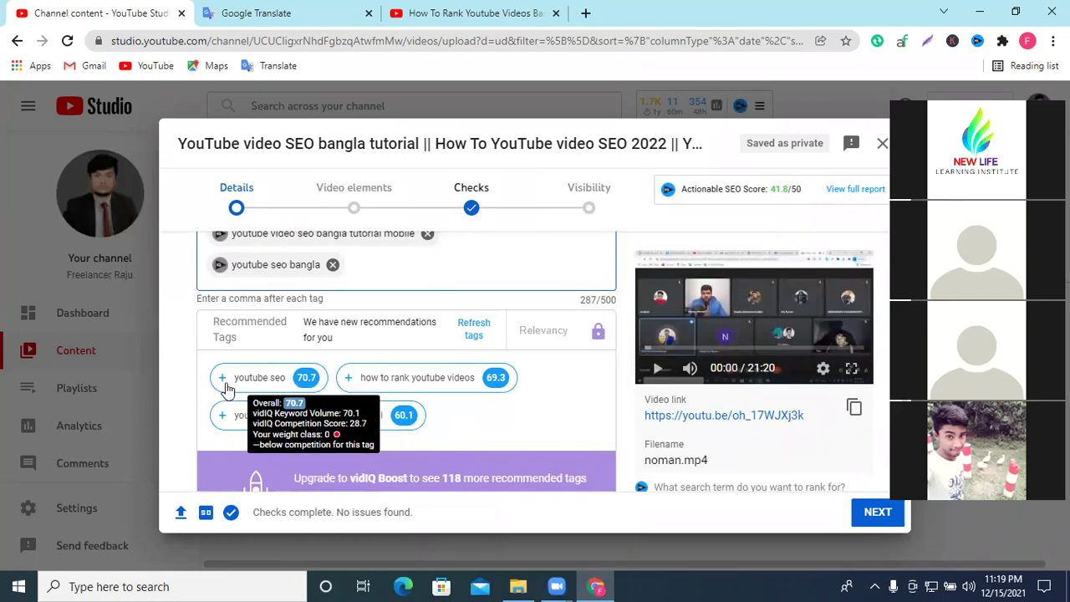
pyautogui.click(224, 428)
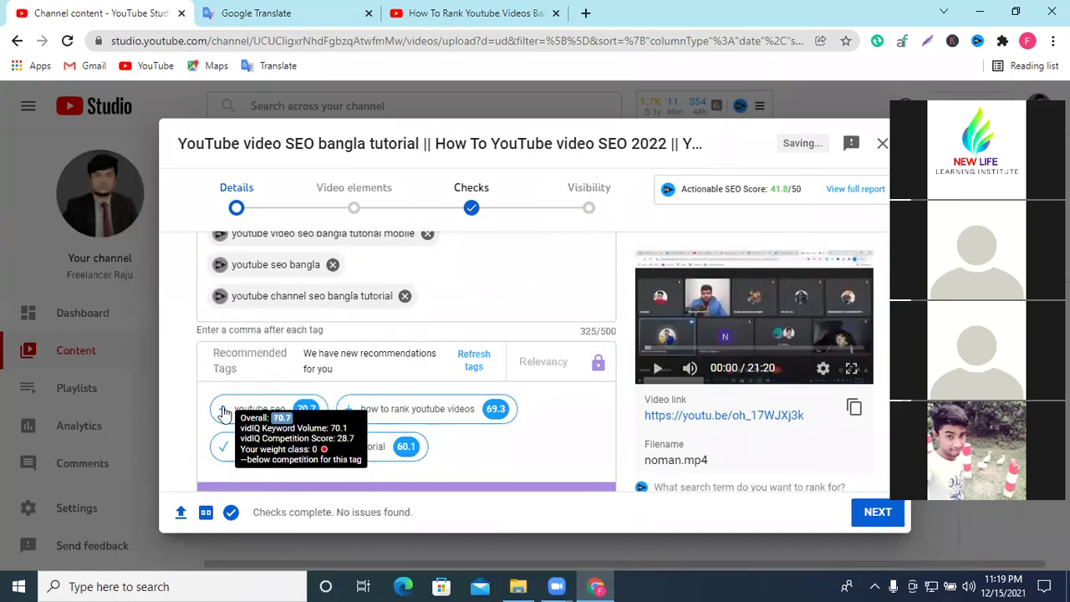
pyautogui.click(223, 413)
pyautogui.scroll(-2, 480, 440)
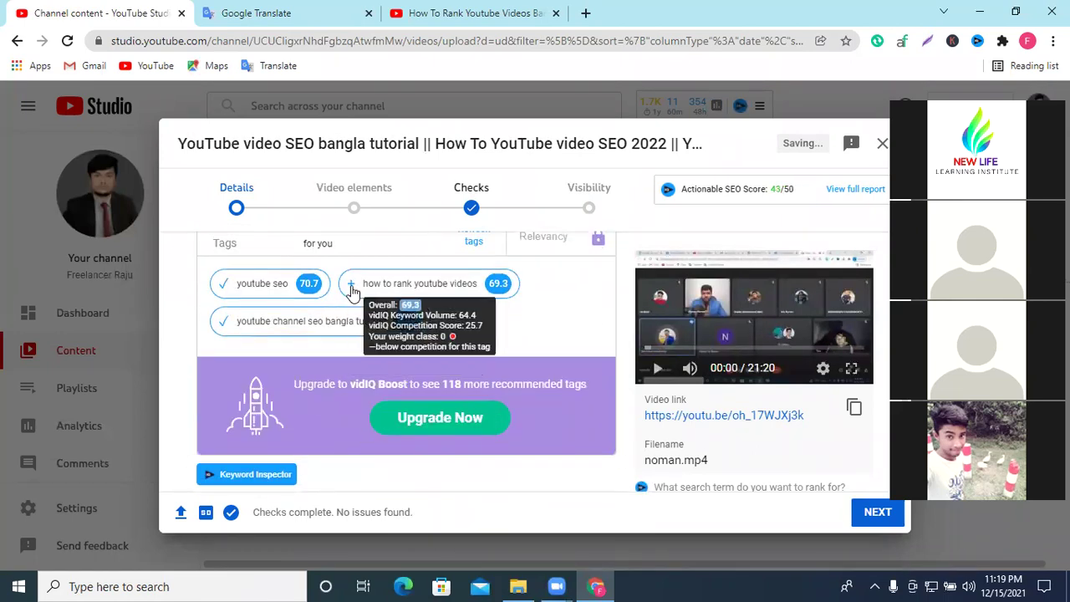
pyautogui.click(355, 284)
pyautogui.scroll(4, 470, 339)
pyautogui.scroll(-3, 599, 448)
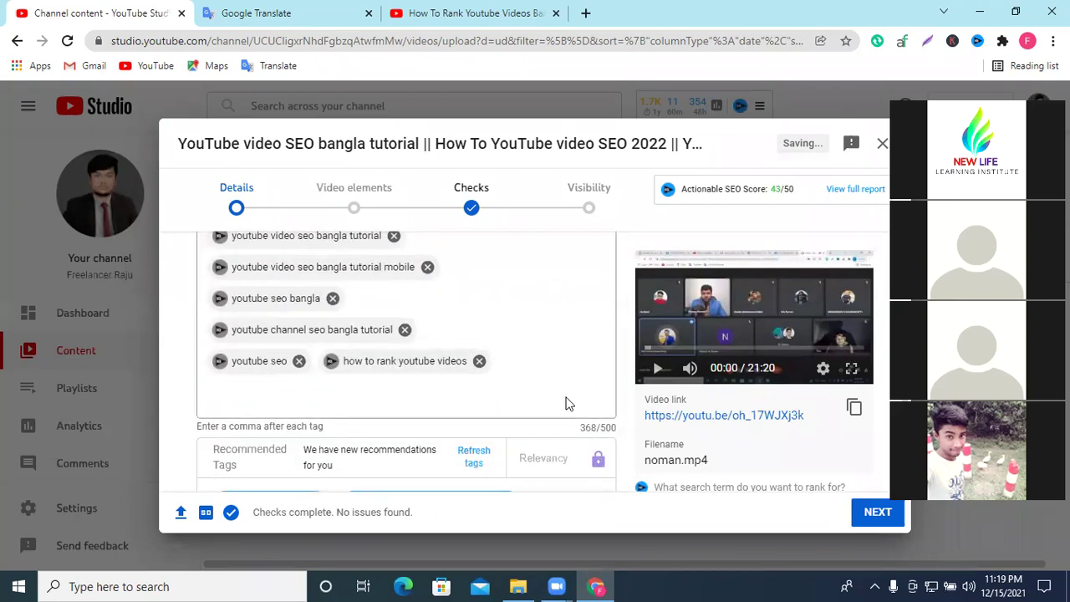
pyautogui.scroll(-2, 558, 389)
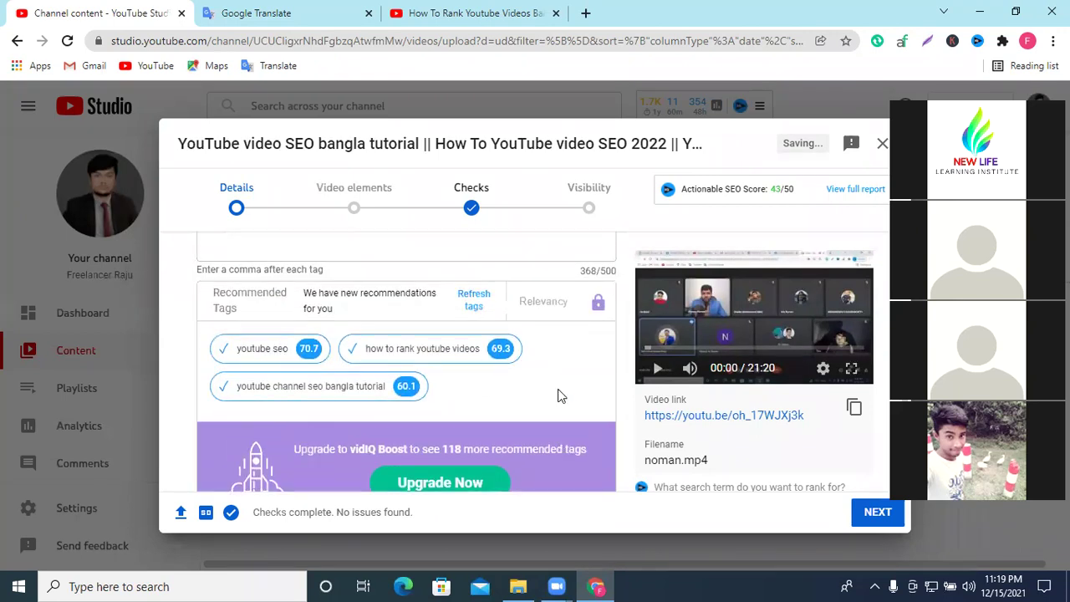
# Check the vidIQ scores of the recommended tags, inspect the related keywords of "how to rank youtube videos" and close the Keyword Inspector.
pyautogui.moveTo(405, 386)
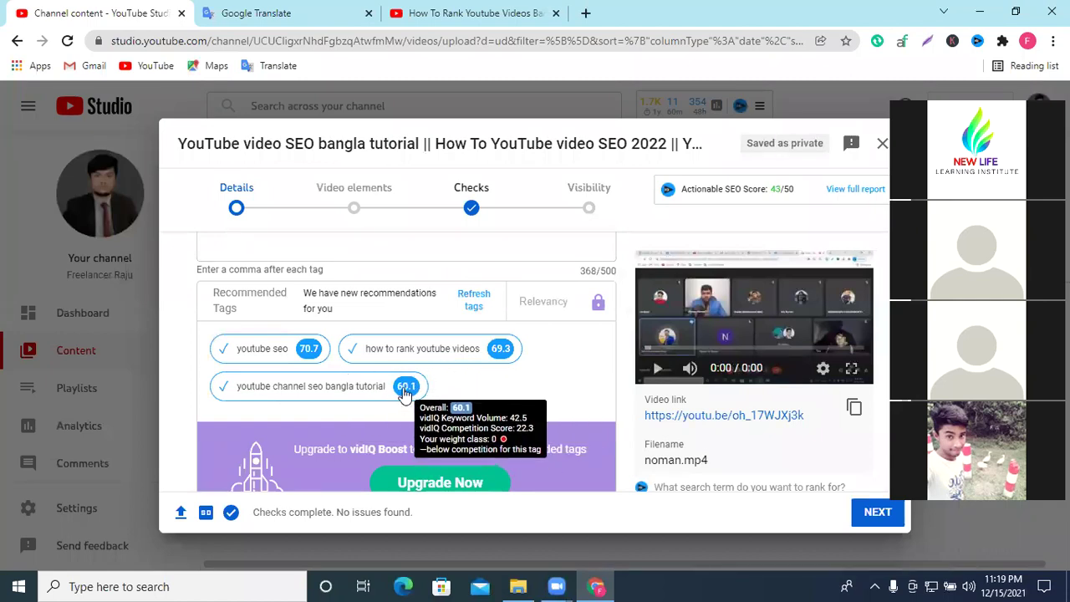
pyautogui.moveTo(383, 351)
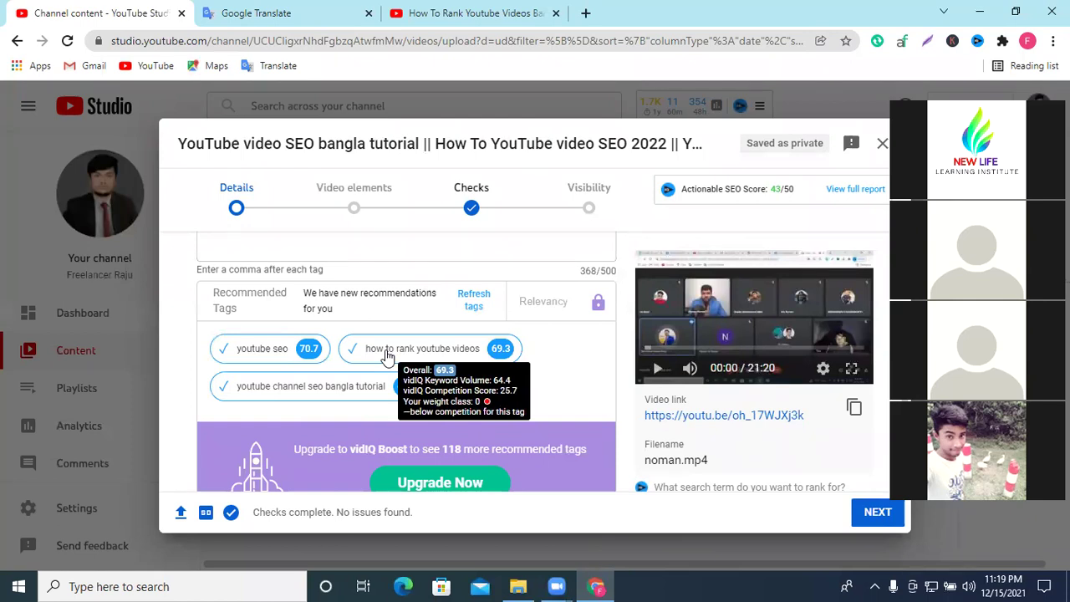
pyautogui.moveTo(305, 360)
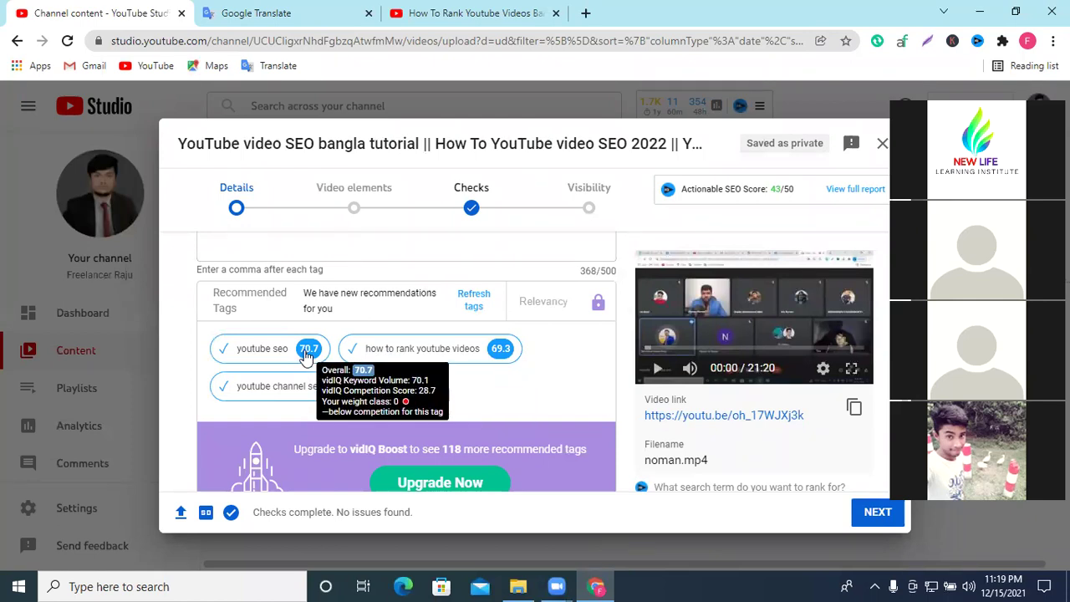
pyautogui.click(384, 351)
pyautogui.scroll(-2, 602, 322)
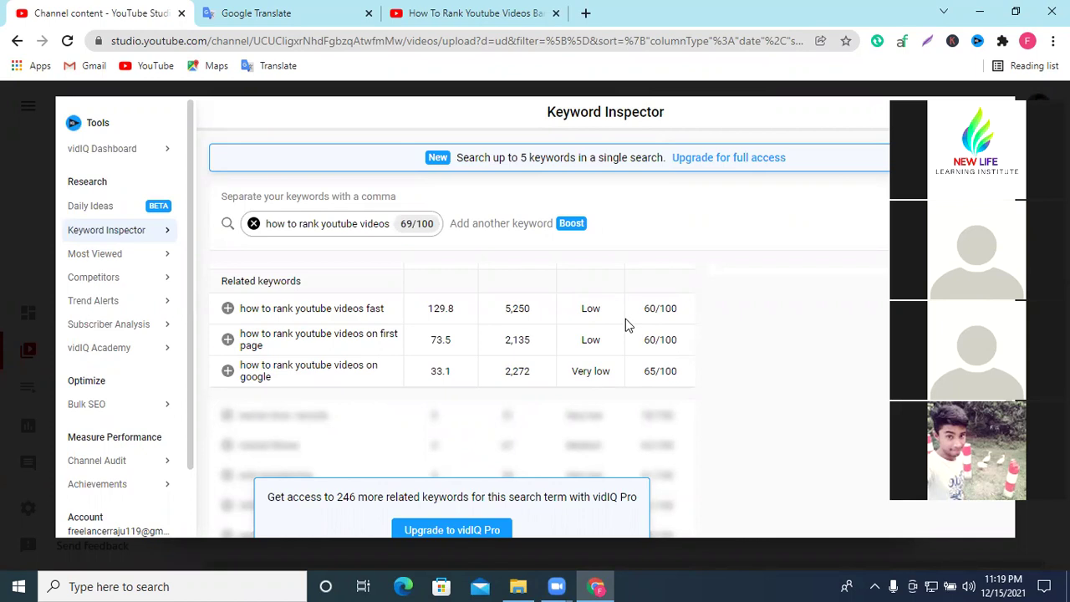
pyautogui.press('Escape')
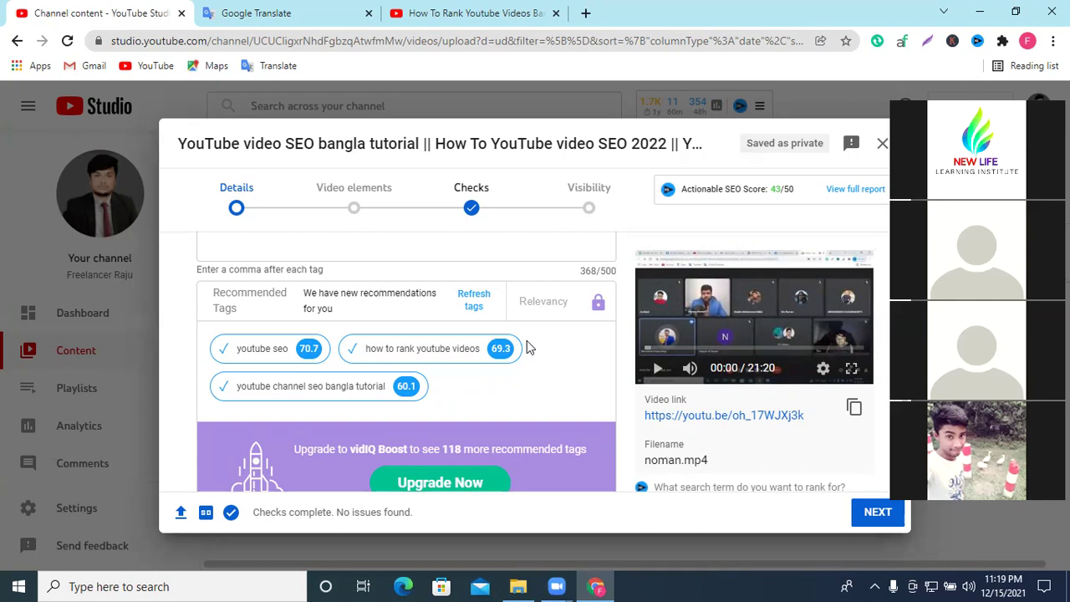
# Review the upload's title, description with hashtags, and tag list from beginning to end.
pyautogui.scroll(10, 535, 364)
pyautogui.scroll(3, 536, 366)
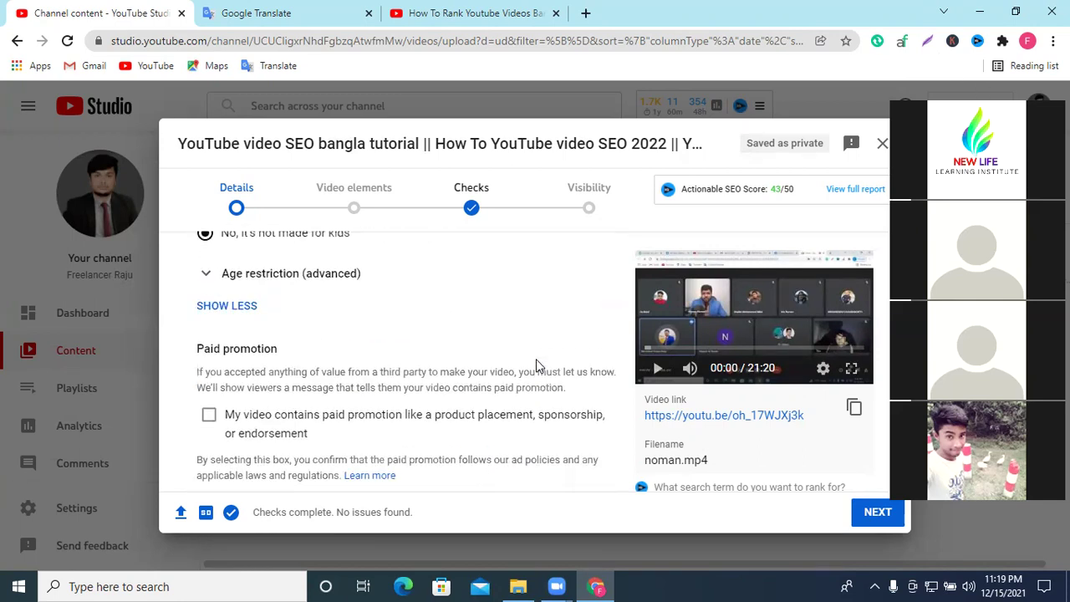
pyautogui.scroll(10, 552, 360)
pyautogui.scroll(10, 509, 390)
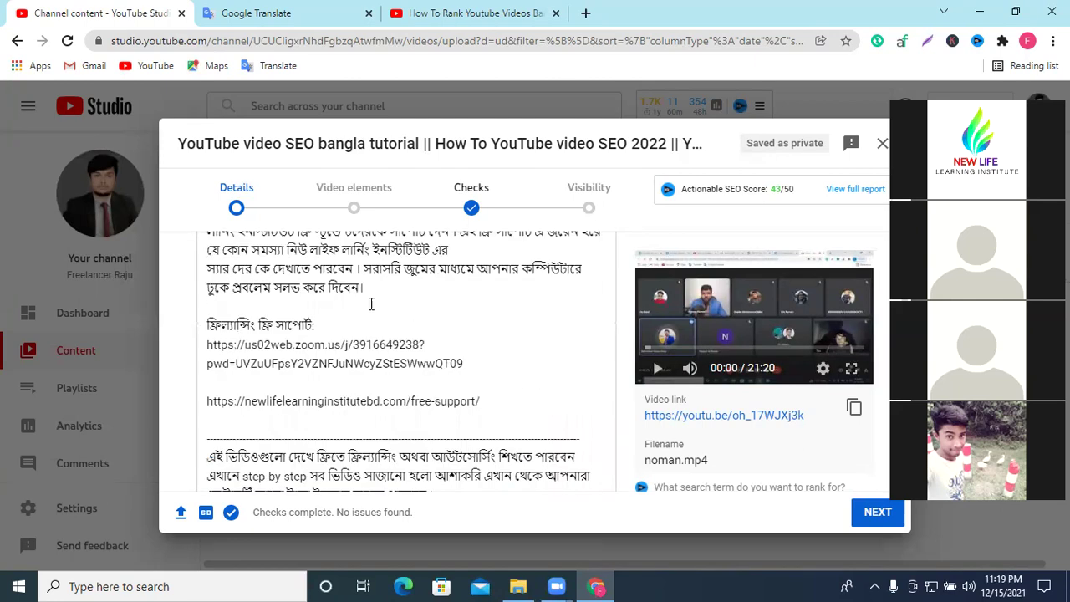
pyautogui.scroll(10, 364, 374)
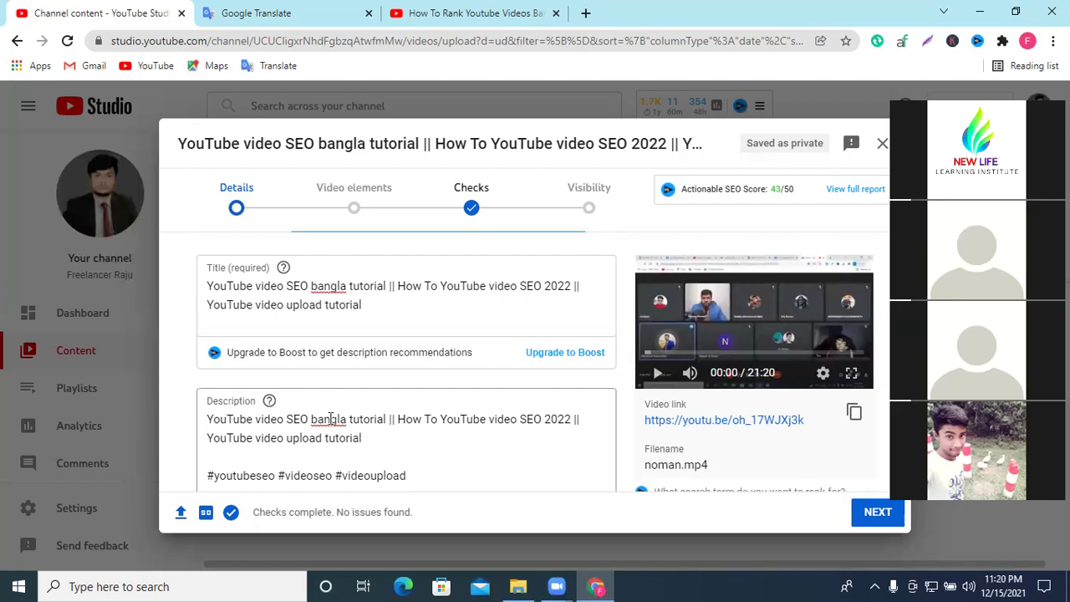
pyautogui.scroll(-6, 464, 425)
pyautogui.scroll(5, 530, 432)
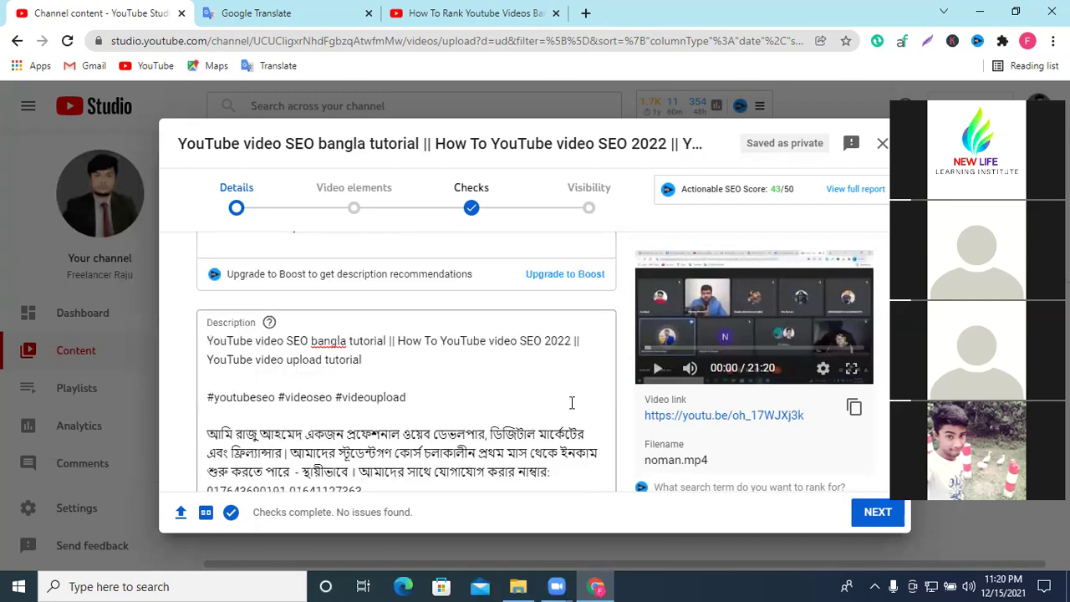
pyautogui.scroll(-5, 501, 377)
pyautogui.scroll(7, 351, 344)
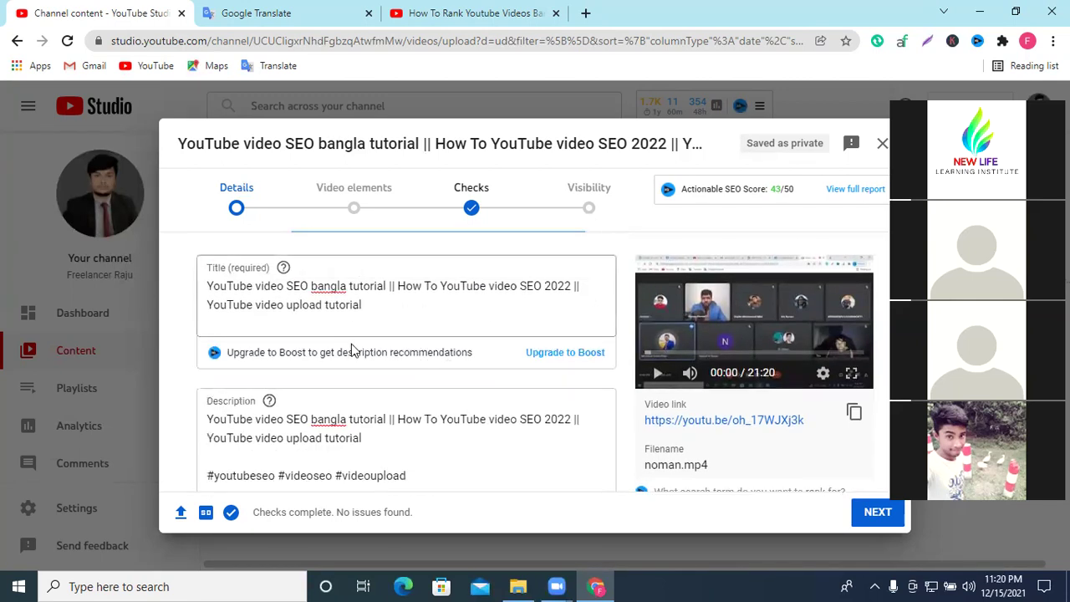
pyautogui.scroll(-10, 498, 402)
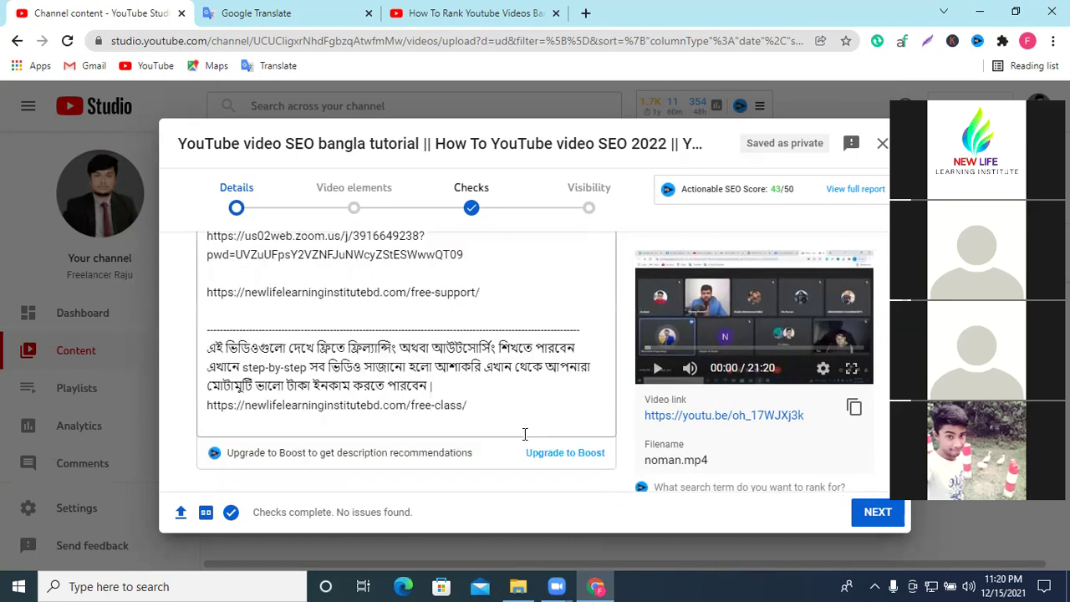
pyautogui.scroll(-10, 526, 435)
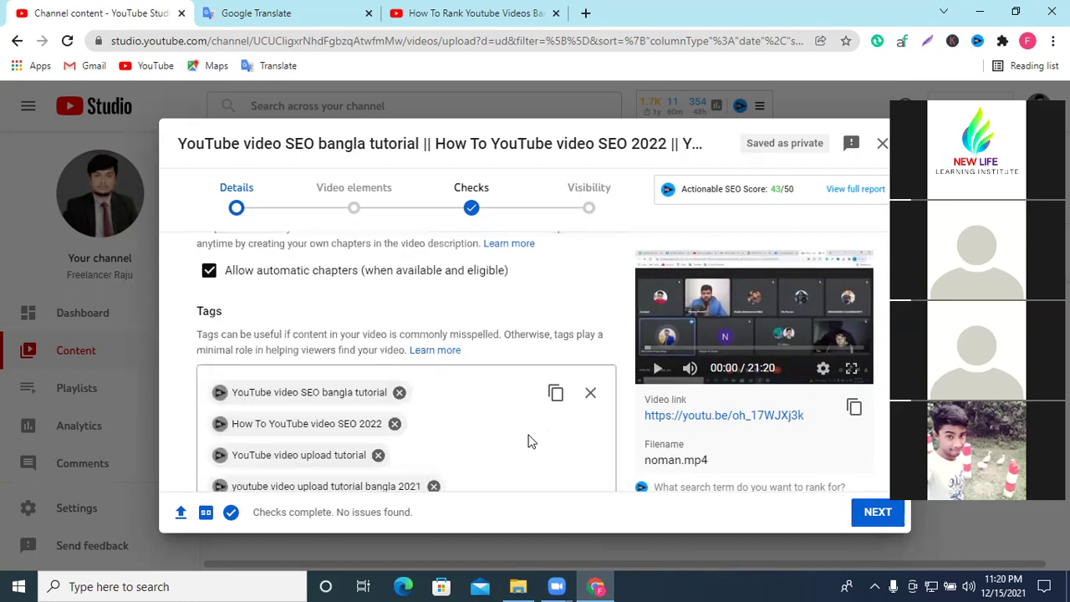
# Reopen the Keyword Inspector for "how to rank youtube videos", clear the search keyword and examine the related keywords' competition and scores.
pyautogui.moveTo(269, 445)
pyautogui.moveTo(365, 431)
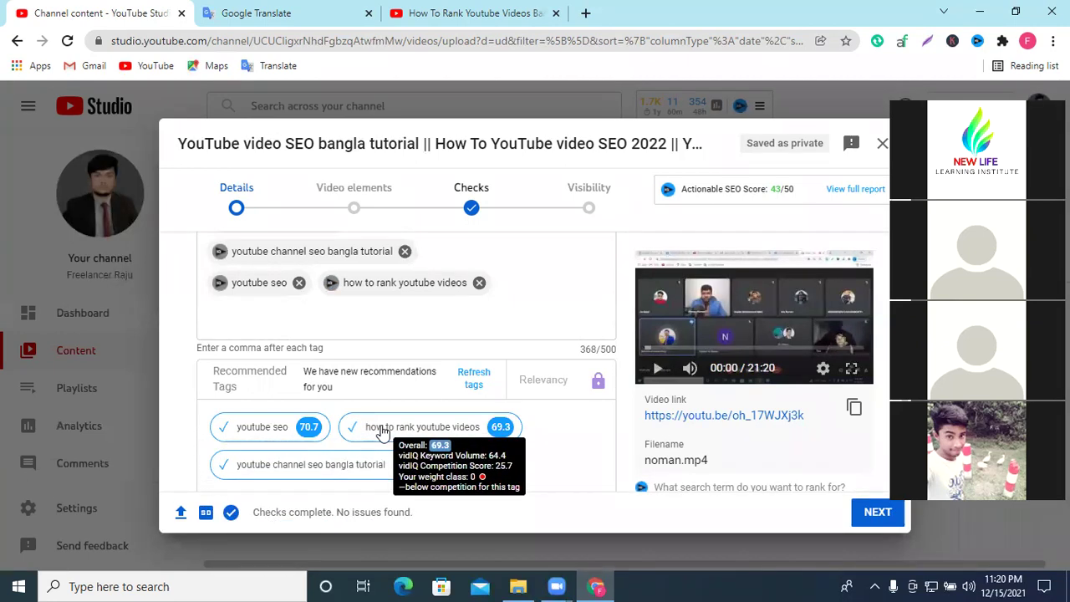
pyautogui.click(381, 428)
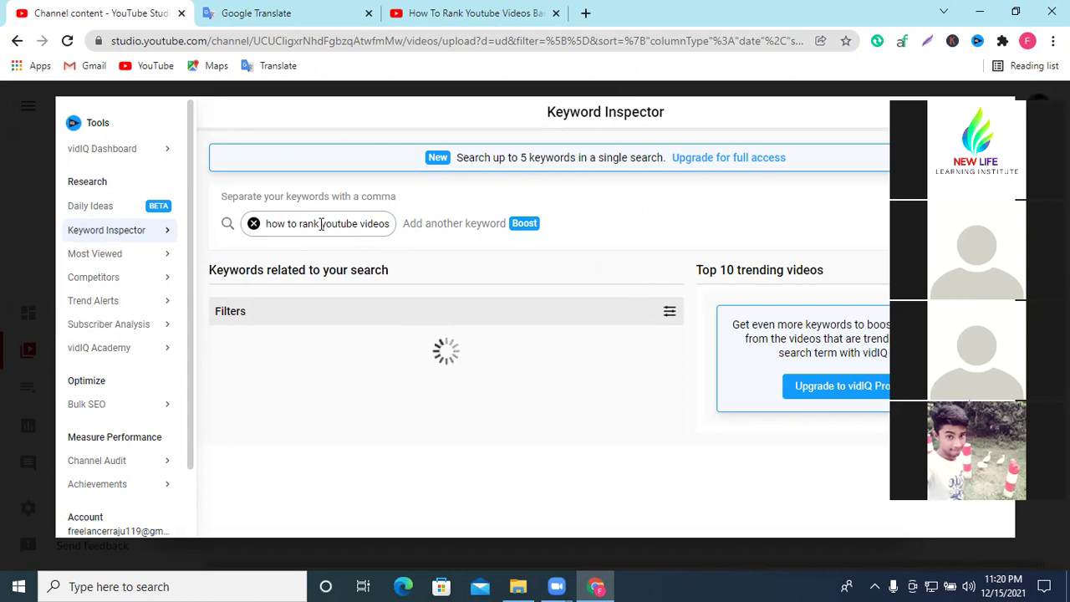
pyautogui.click(254, 223)
pyautogui.scroll(-1, 343, 243)
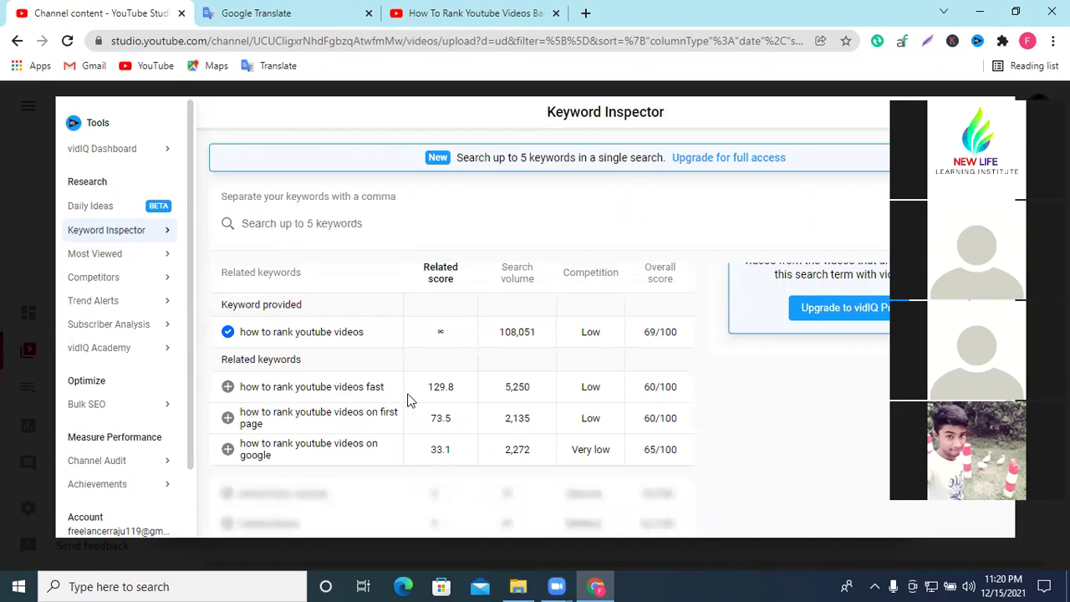
pyautogui.moveTo(608, 393)
pyautogui.moveTo(600, 446)
# Search the Keyword Inspector for "youtube video seo" and add "youtube video seo" and "youtube seo tutorial" as tags.
pyautogui.click(298, 225)
pyautogui.write('youtube video seo')
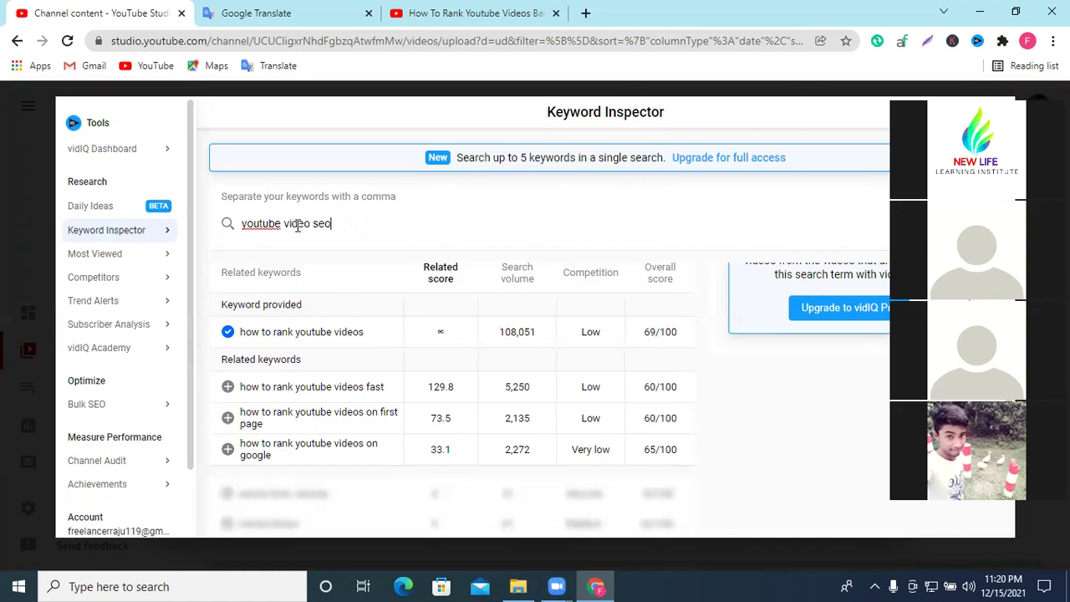
pyautogui.press('Return')
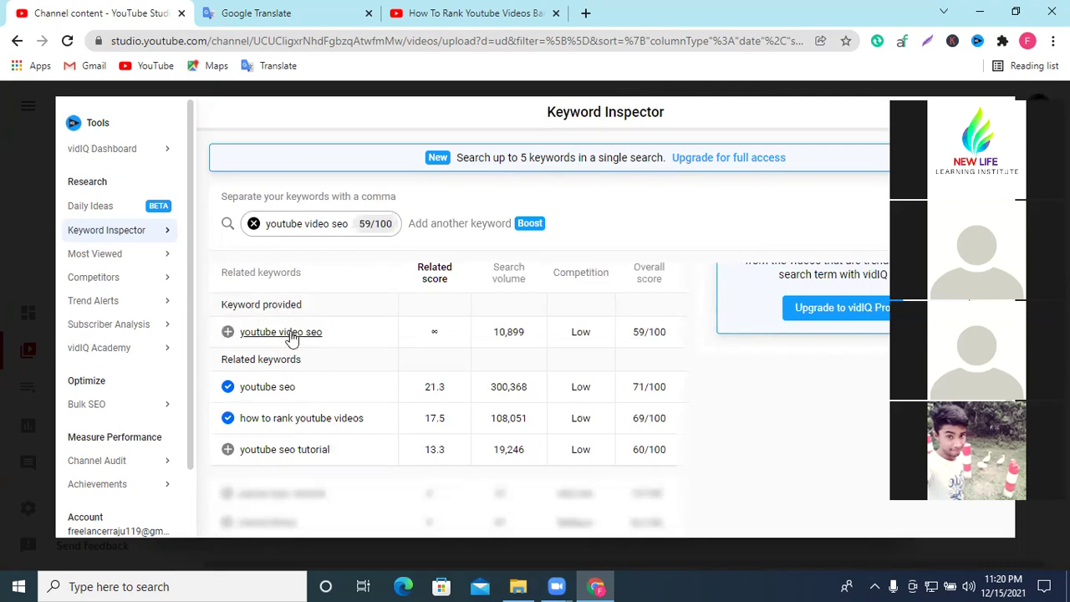
pyautogui.click(227, 331)
pyautogui.click(228, 450)
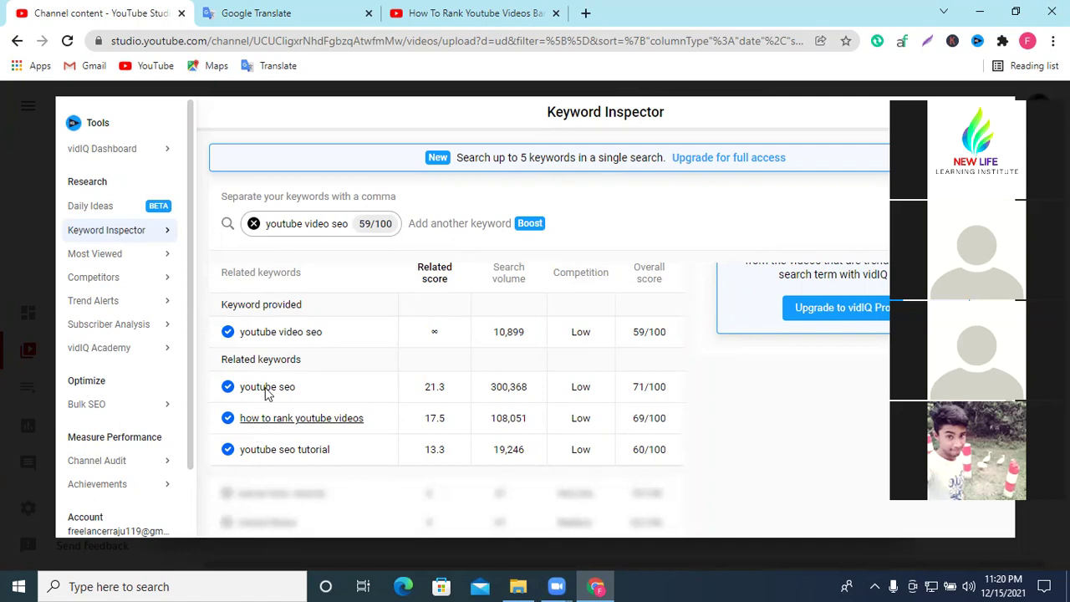
# Inspect "how to rank youtube videos", add its related keyword "how to rank youtube videos fast" as a tag, and close the Keyword Inspector.
pyautogui.click(280, 335)
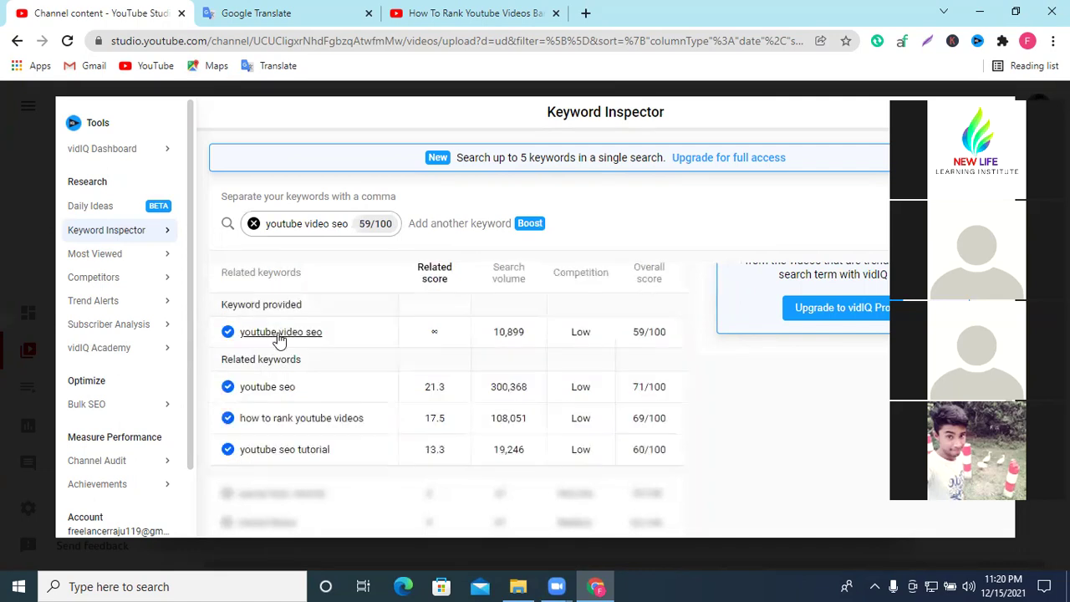
pyautogui.click(280, 418)
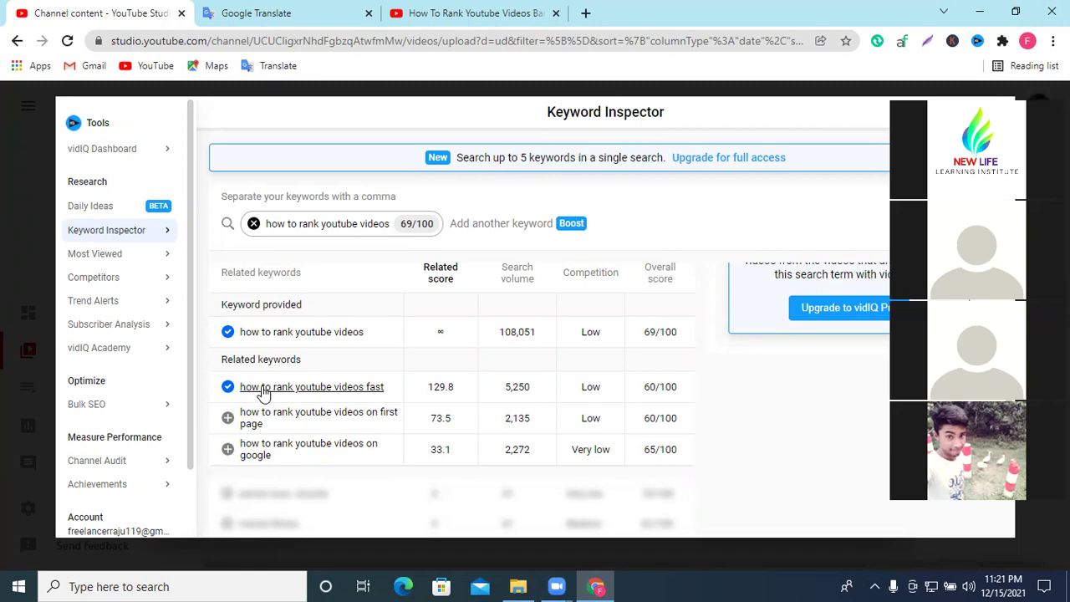
pyautogui.click(342, 390)
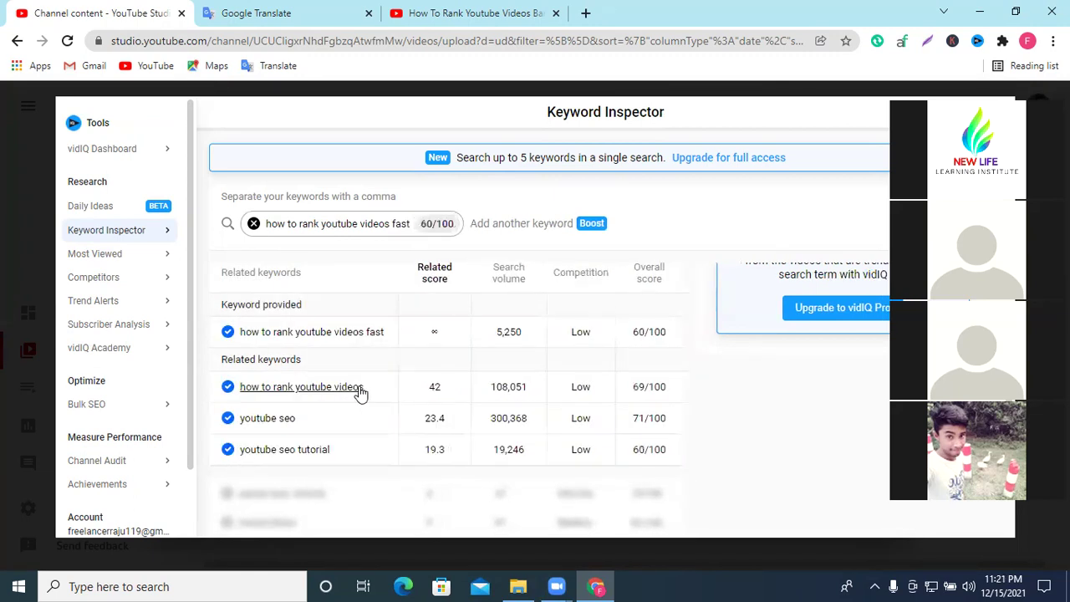
pyautogui.click(473, 12)
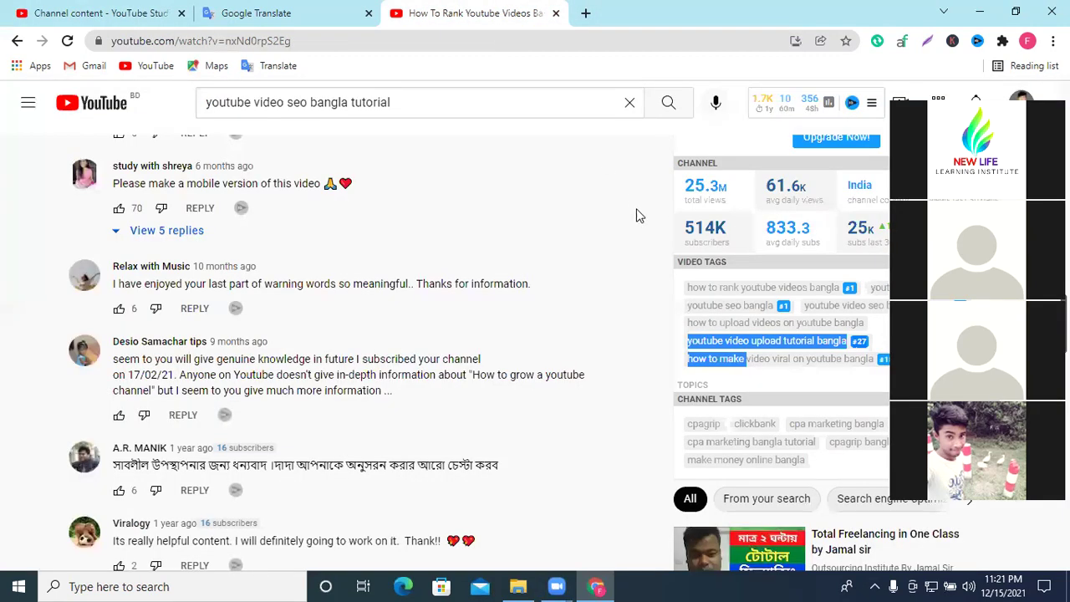
pyautogui.click(109, 8)
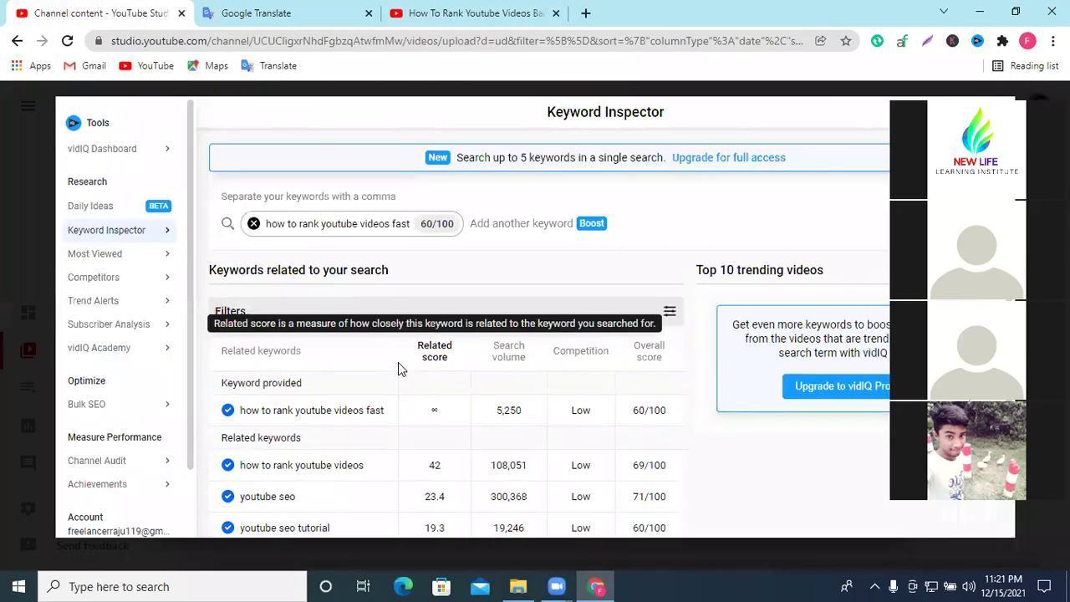
pyautogui.scroll(-3, 398, 368)
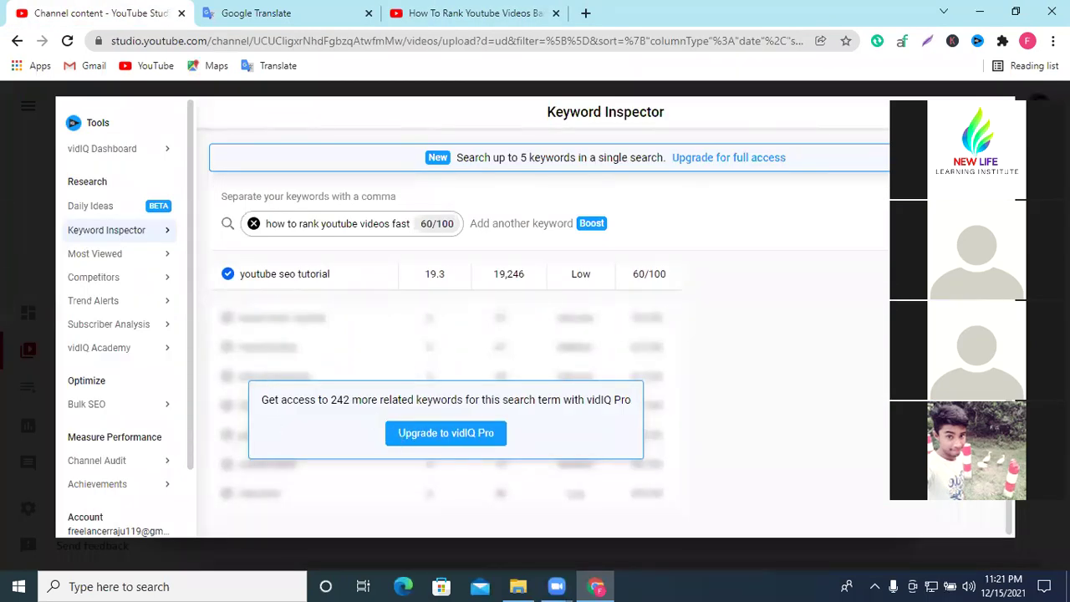
pyautogui.click(995, 113)
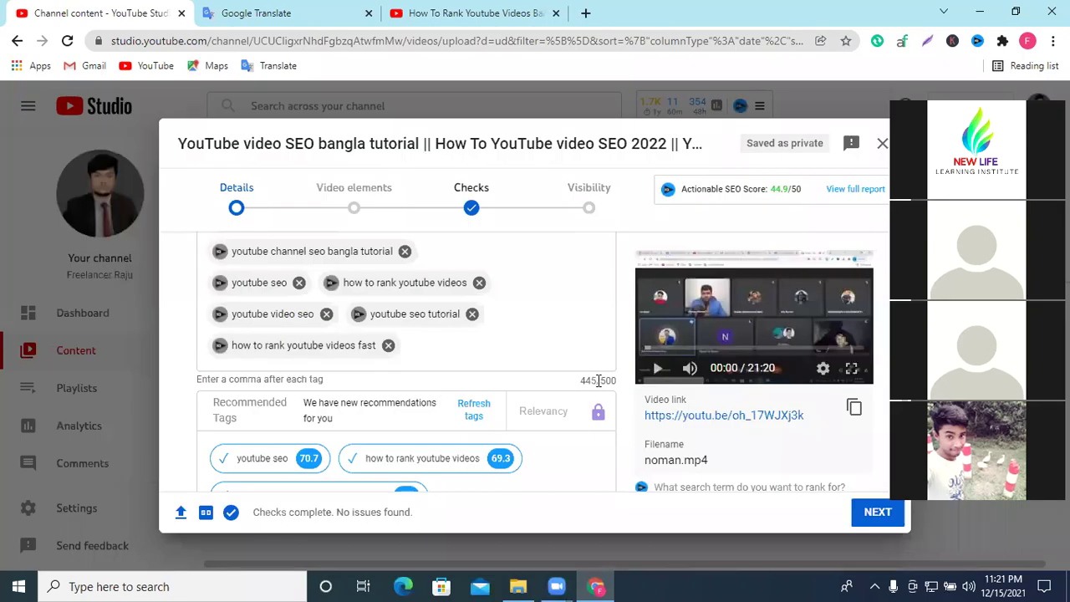
# Copy the channel's own name from the account details on the YouTube watch page and add it as a tag of the upload.
pyautogui.click(468, 13)
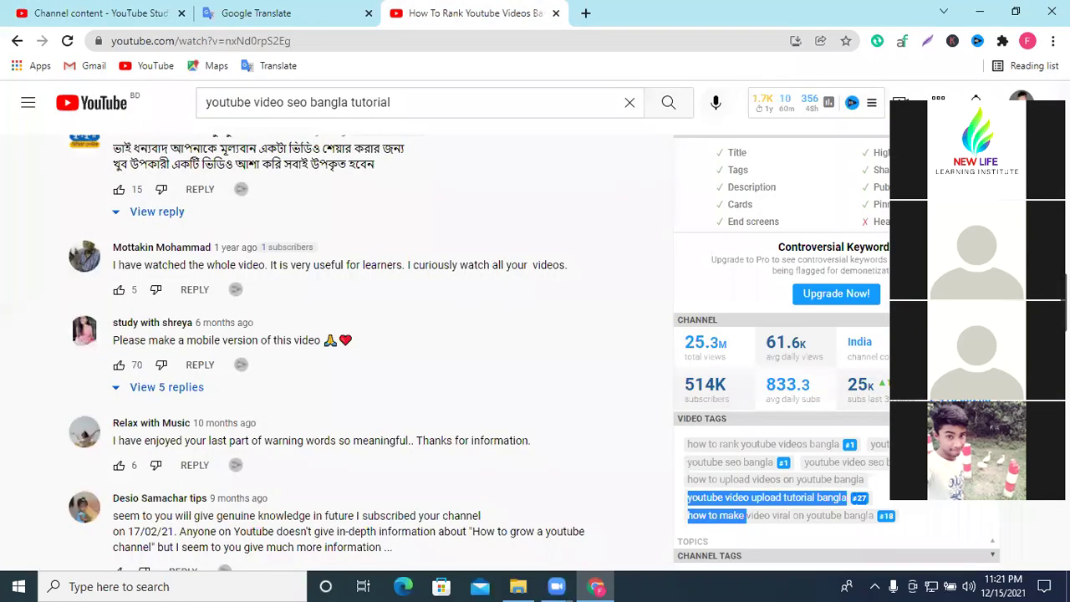
pyautogui.click(1020, 102)
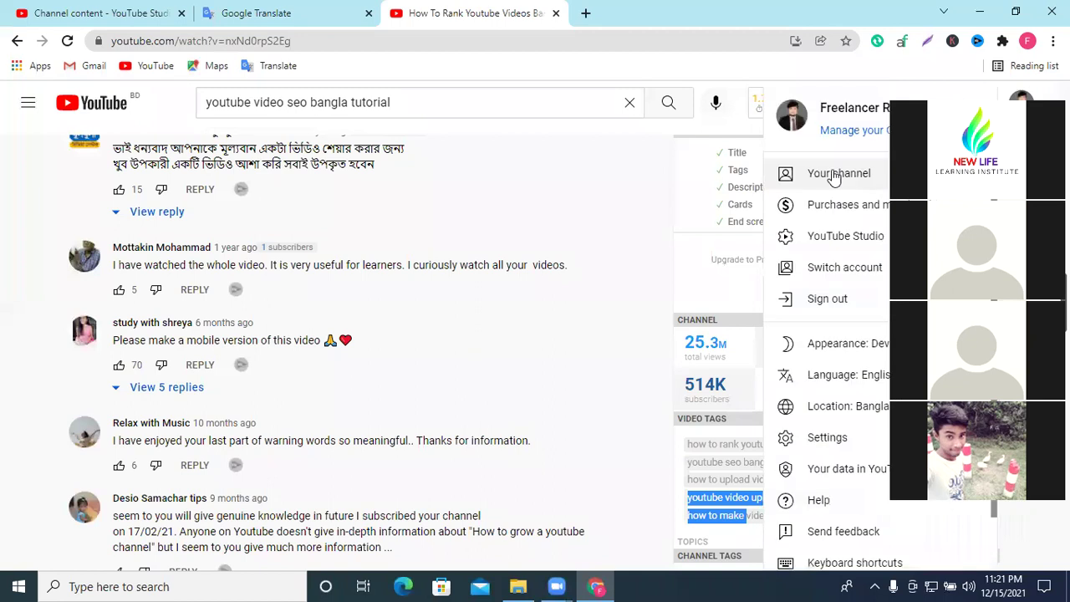
pyautogui.doubleClick(846, 108)
pyautogui.rightClick(846, 108)
pyautogui.click(870, 125)
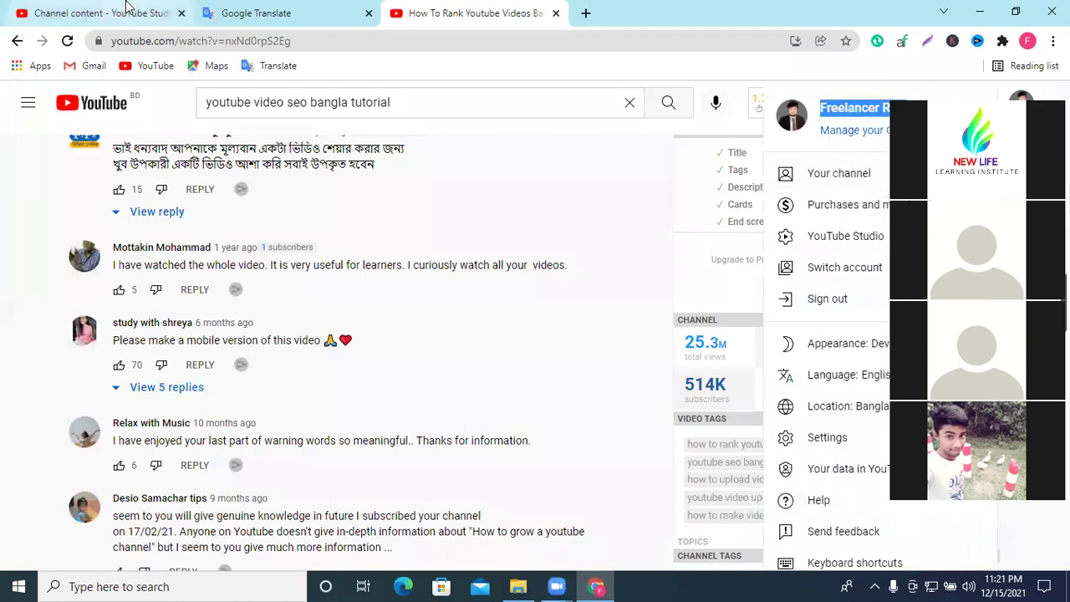
pyautogui.click(126, 10)
pyautogui.click(408, 368)
pyautogui.hotkey('ctrl', 'v')
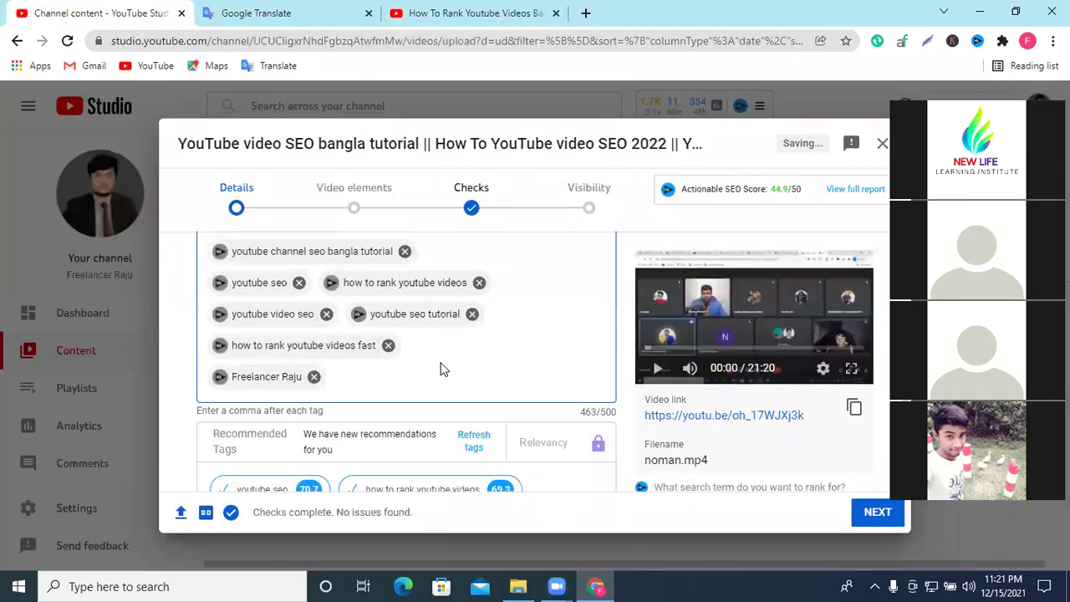
pyautogui.scroll(-1, 460, 380)
pyautogui.scroll(2, 458, 386)
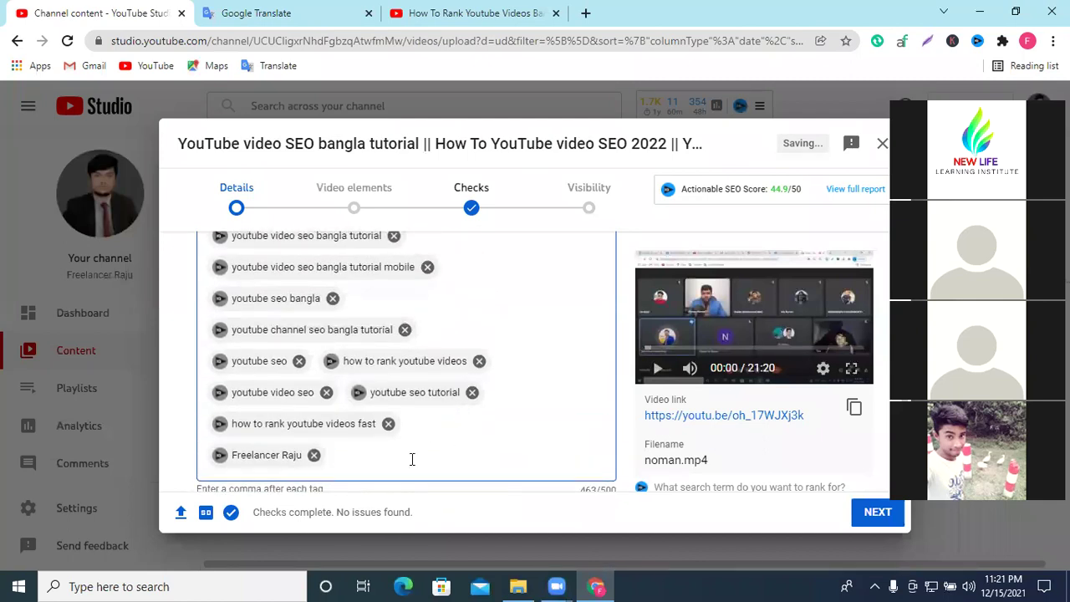
pyautogui.scroll(-2, 595, 352)
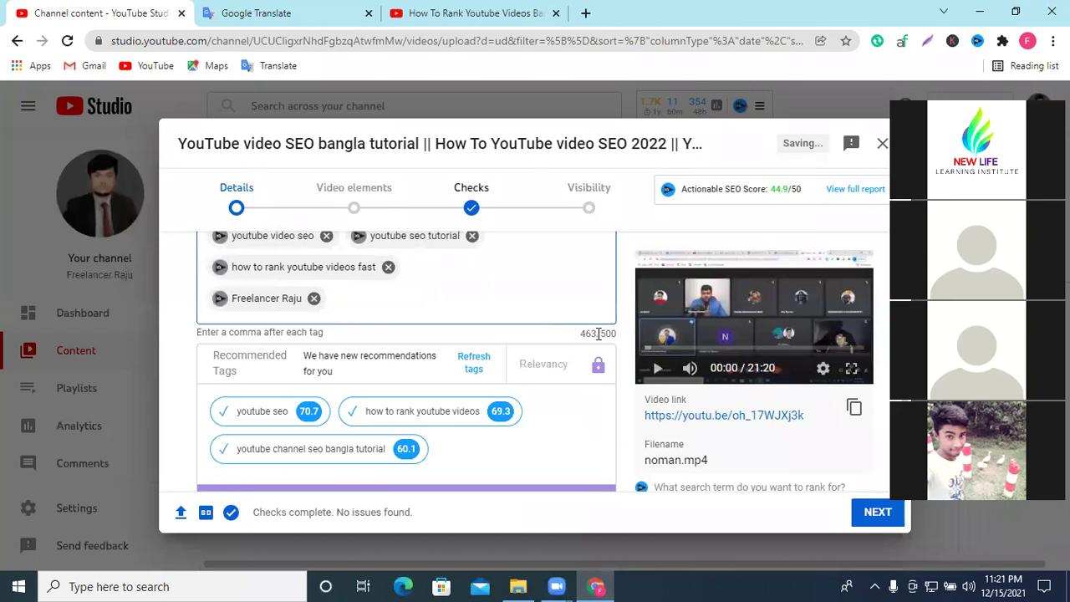
pyautogui.doubleClick(585, 334)
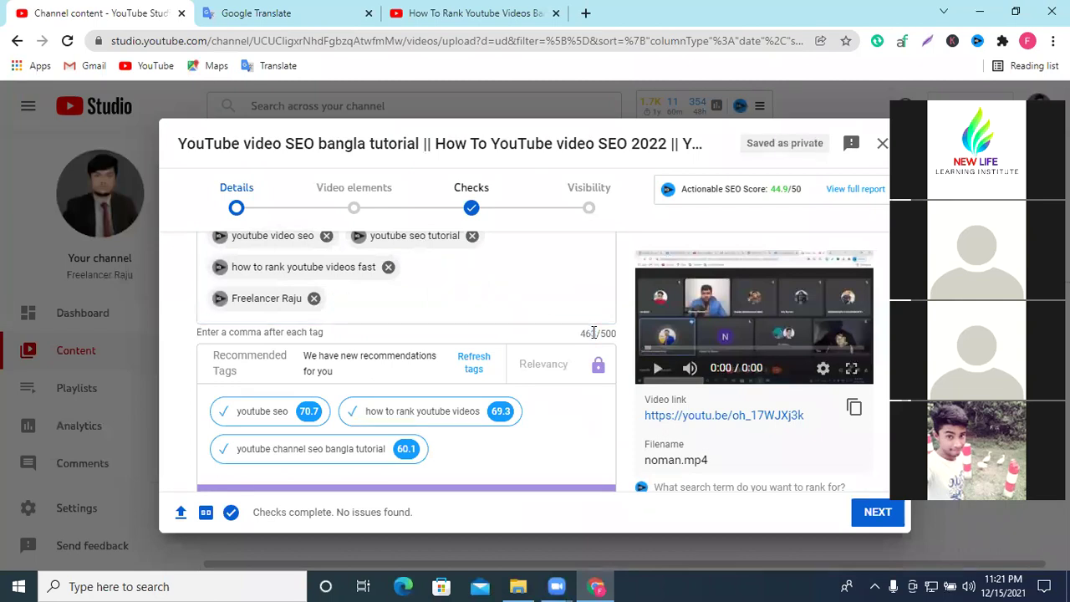
# Inspect the related keywords of "youtube channel seo bangla tutorial" and "youtube video seo bangla tutorial mobile" in the Keyword Inspector.
pyautogui.click(301, 447)
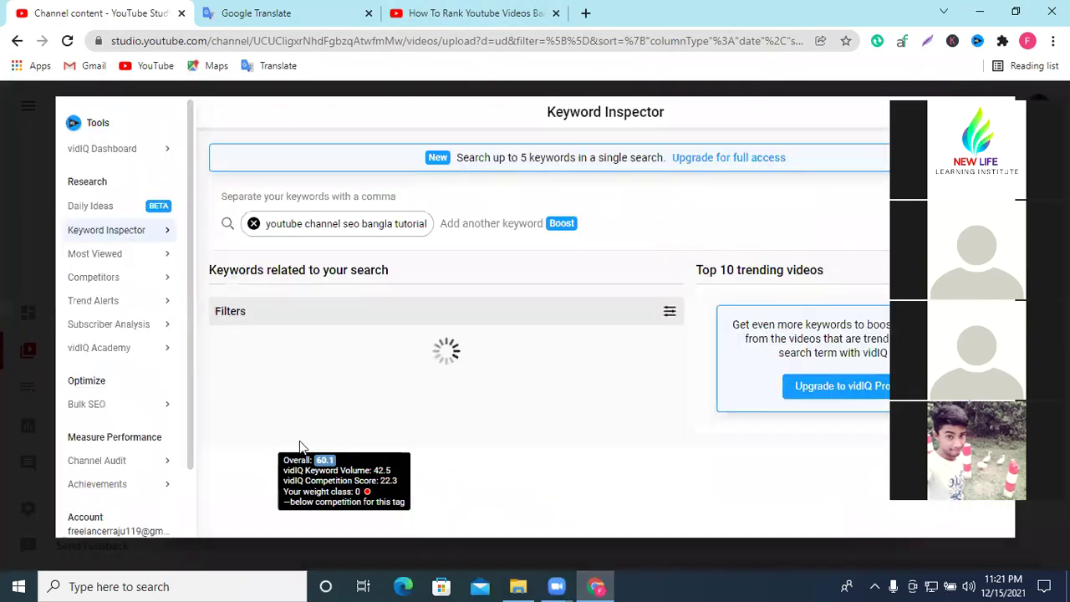
pyautogui.scroll(-2, 372, 416)
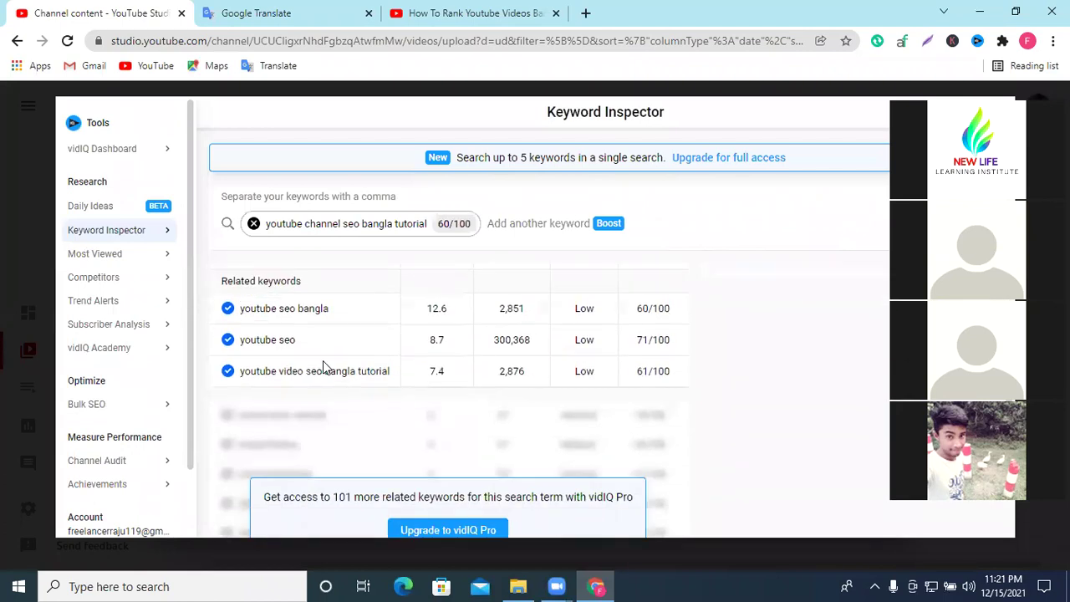
pyautogui.scroll(2, 329, 382)
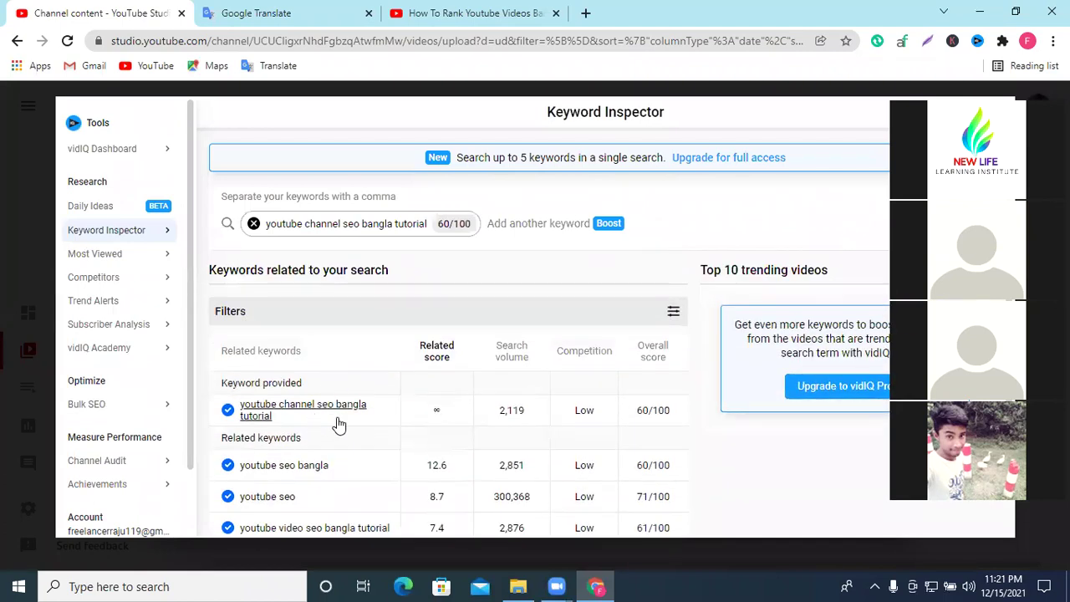
pyautogui.scroll(-1, 338, 426)
pyautogui.click(376, 453)
pyautogui.click(346, 450)
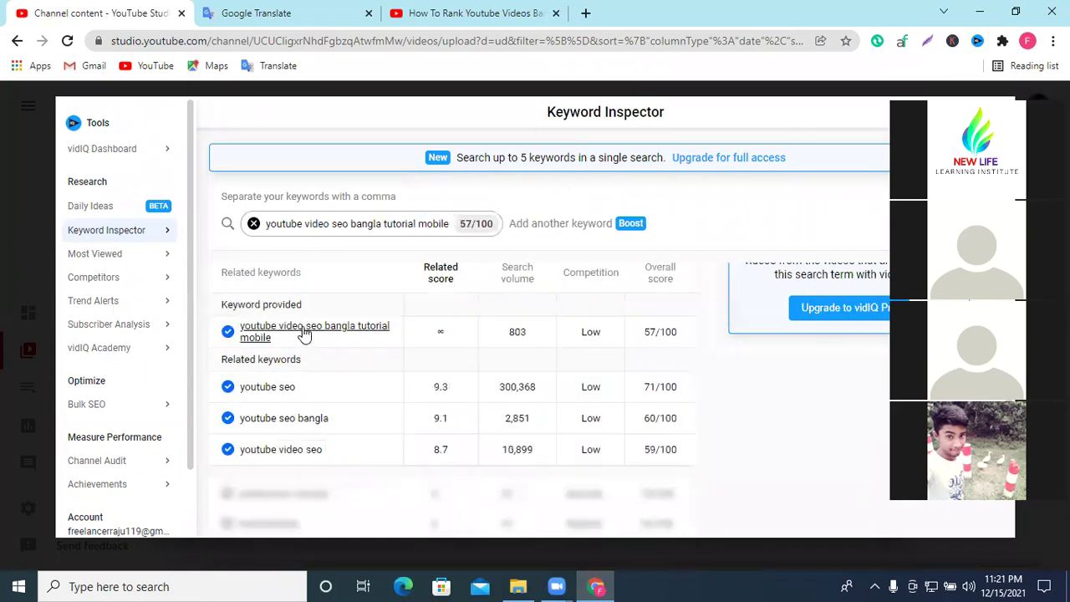
# Inspect "youtube seo bangla", add "youtube seo bangla tutorial" and "youtube seo bangla tutorial 2019" as tags, and remove the 2019 one.
pyautogui.click(289, 418)
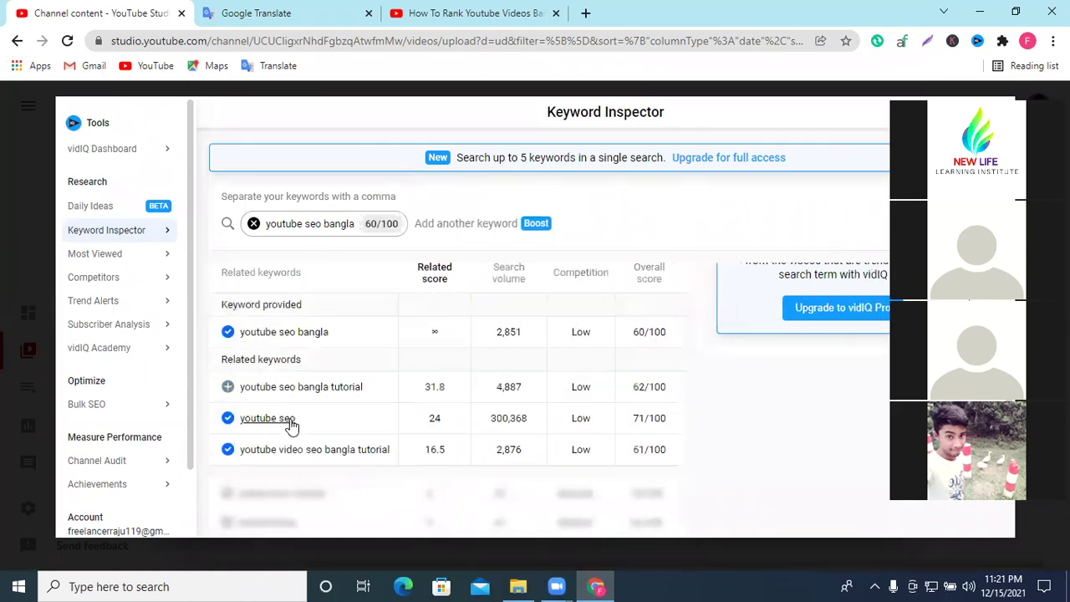
pyautogui.click(274, 387)
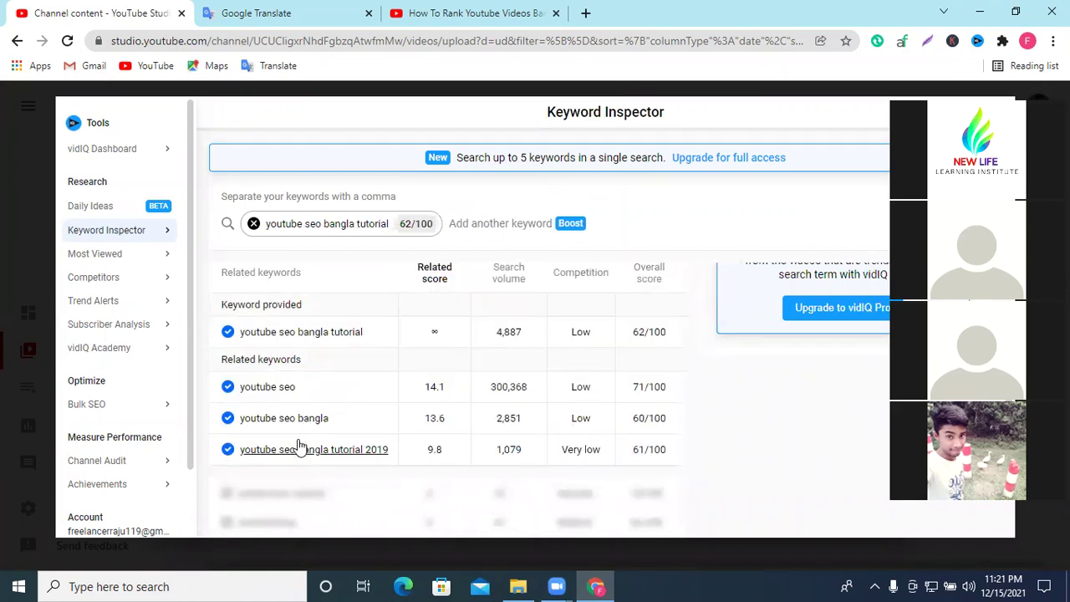
pyautogui.press('Escape')
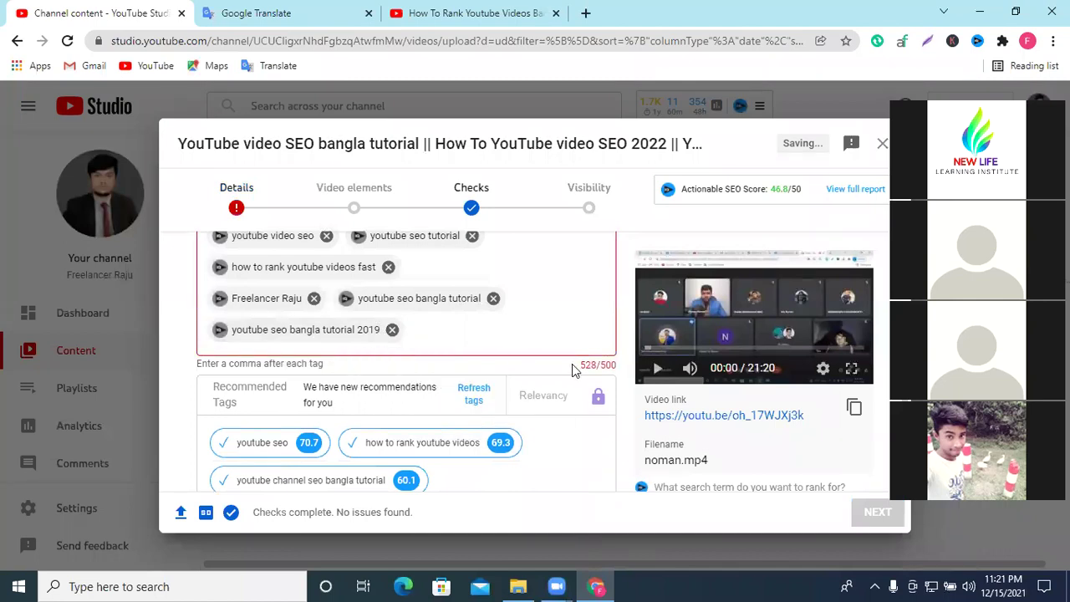
pyautogui.click(392, 330)
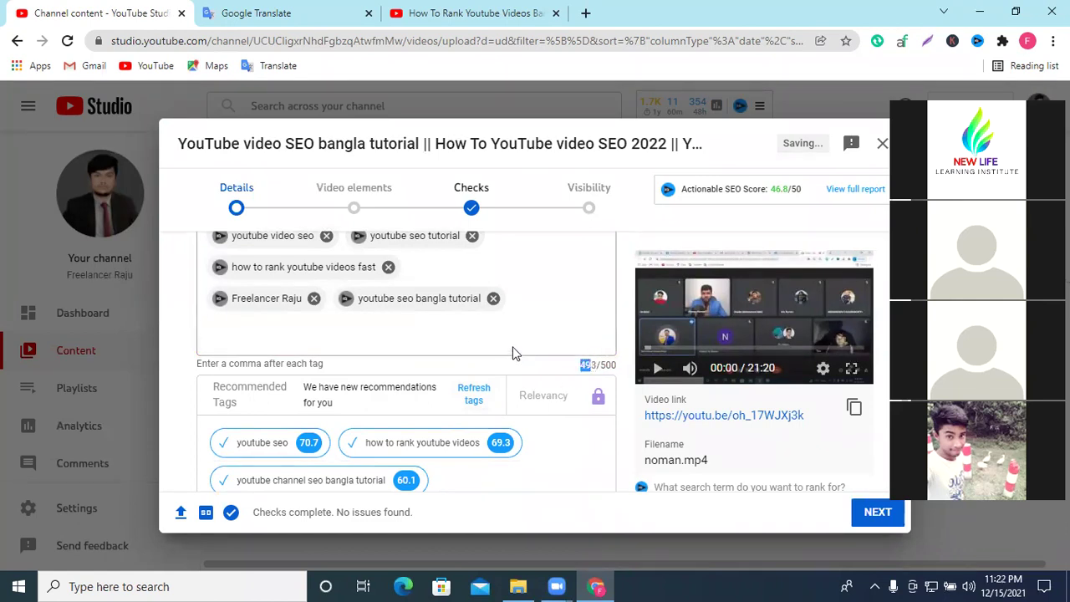
# Check the location shown above the title of the competitor's video "How To Rank Youtube Videos Bangla 2020".
pyautogui.scroll(-2, 566, 351)
pyautogui.scroll(-3, 565, 349)
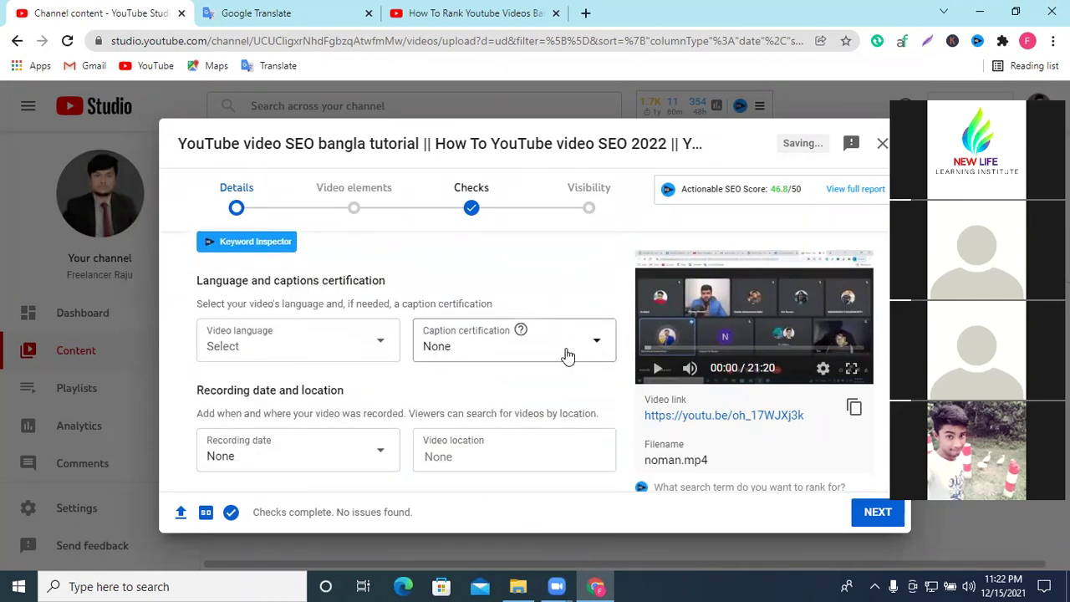
pyautogui.click(492, 18)
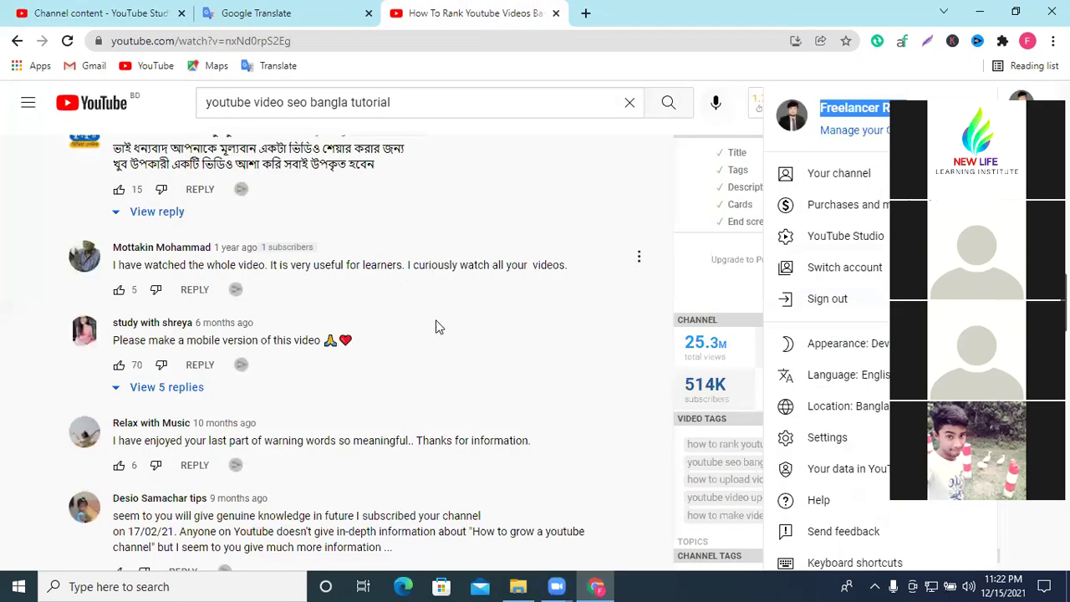
pyautogui.click(597, 263)
pyautogui.scroll(10, 527, 312)
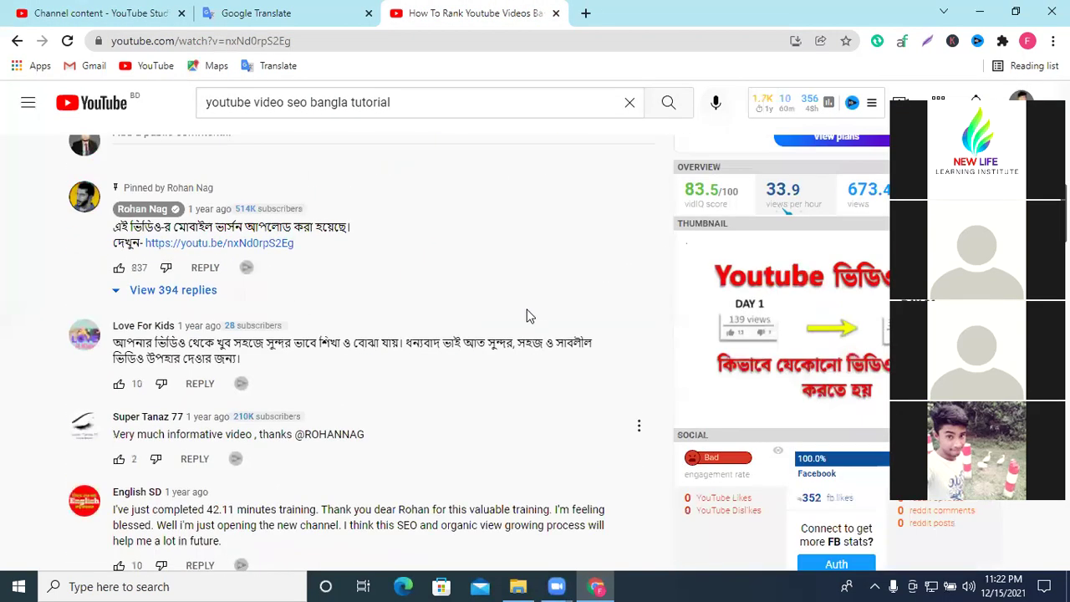
pyautogui.scroll(-1, 535, 319)
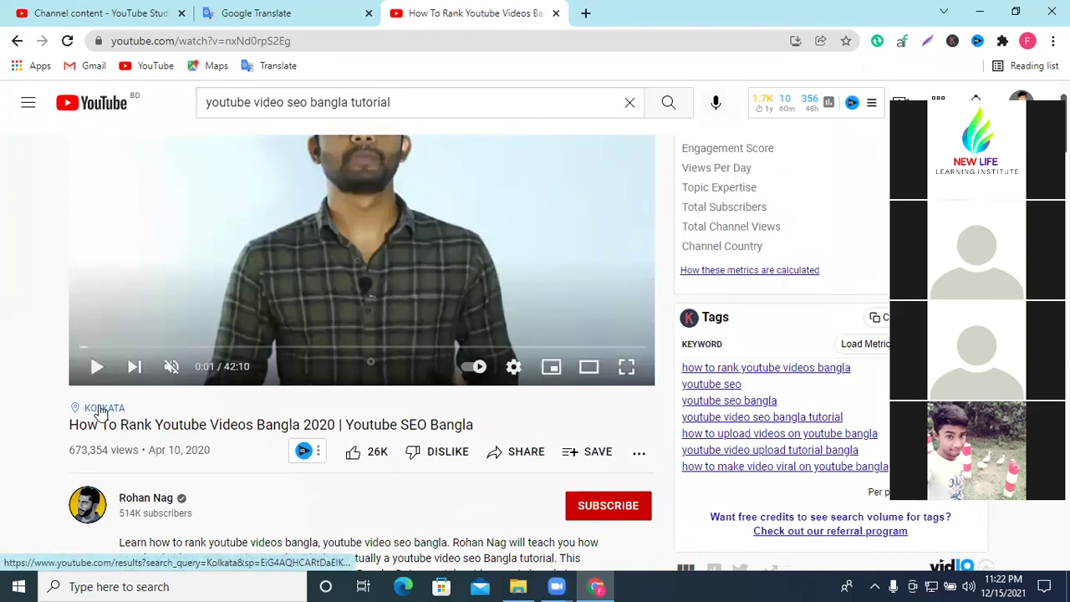
# Set the upload's video location to Bangladesh.
pyautogui.click(138, 8)
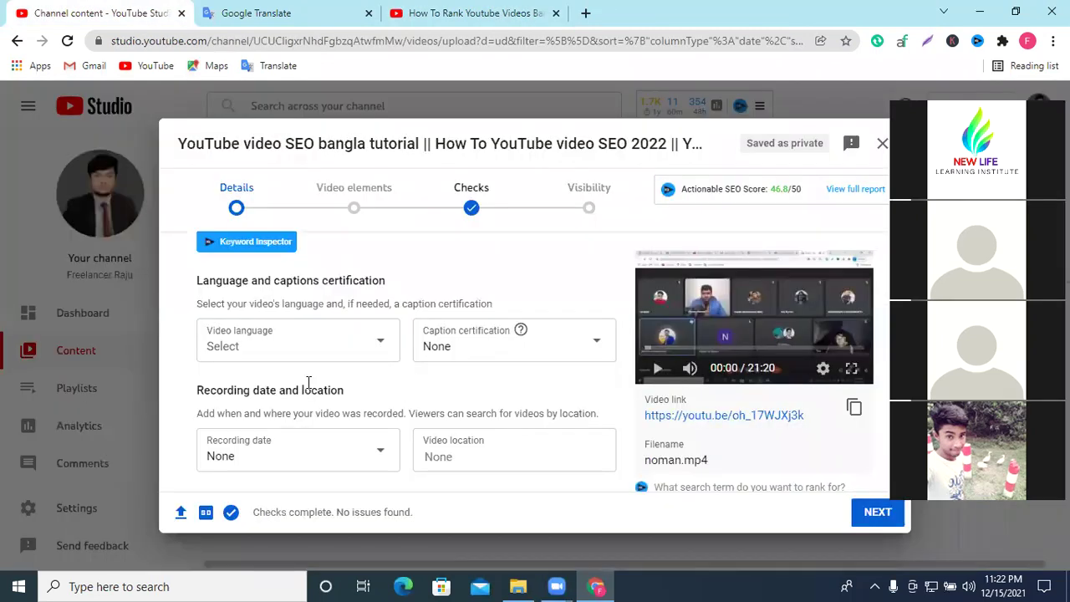
pyautogui.scroll(-1, 404, 446)
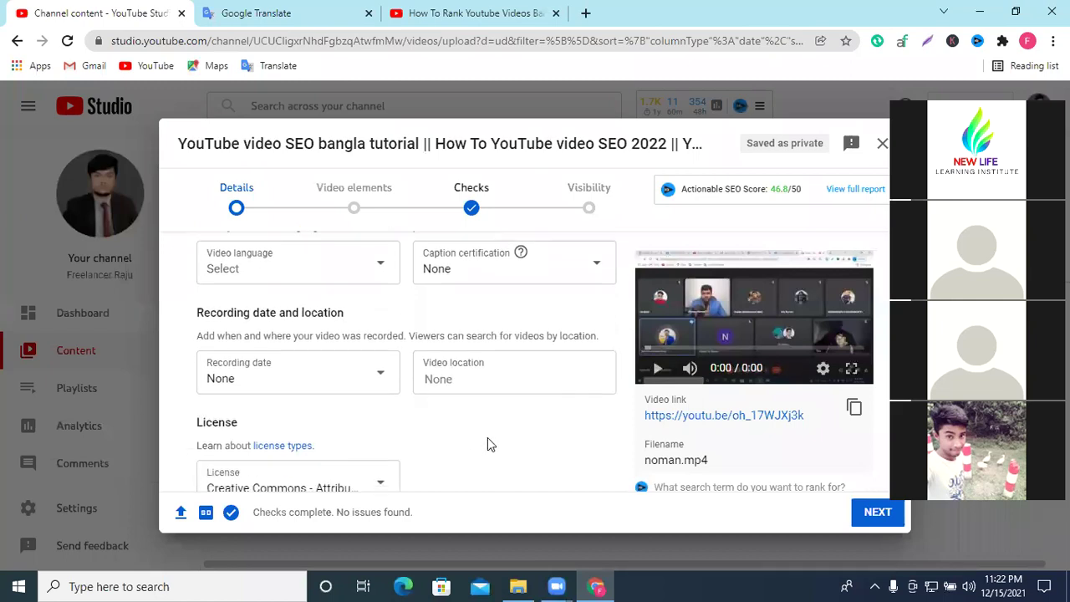
pyautogui.click(454, 376)
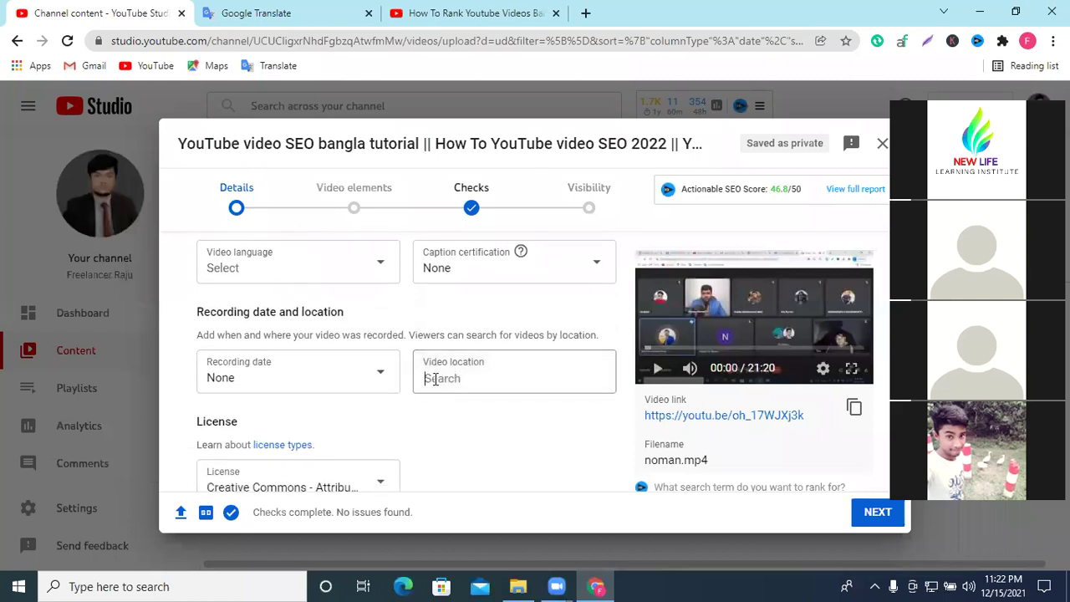
pyautogui.write('ban')
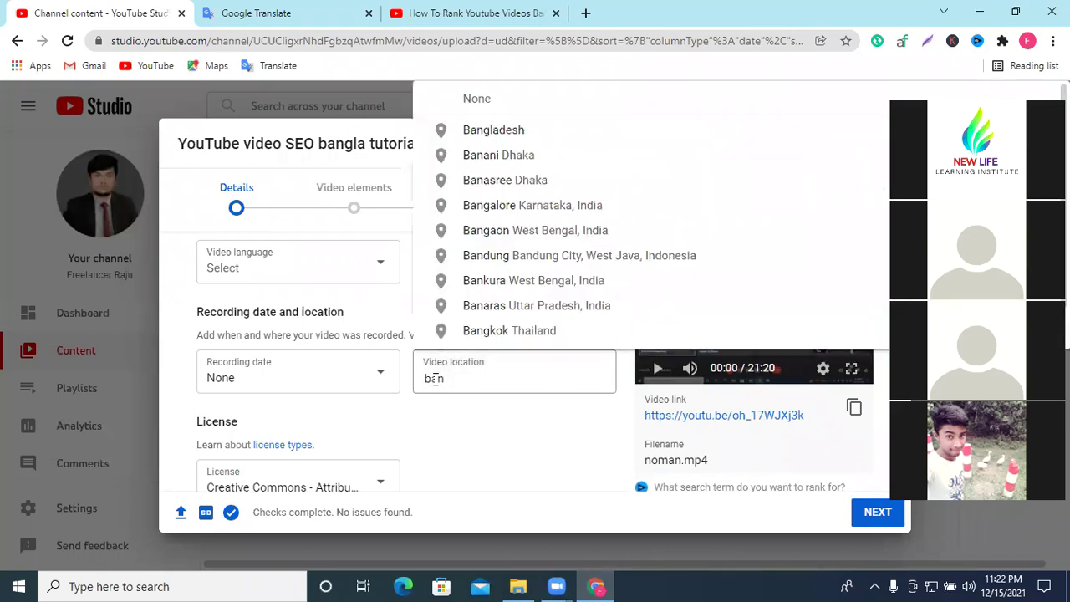
pyautogui.click(558, 132)
# View the license choices, close them unchanged, and review the embedding, Shorts sampling, category and location settings.
pyautogui.scroll(-3, 387, 401)
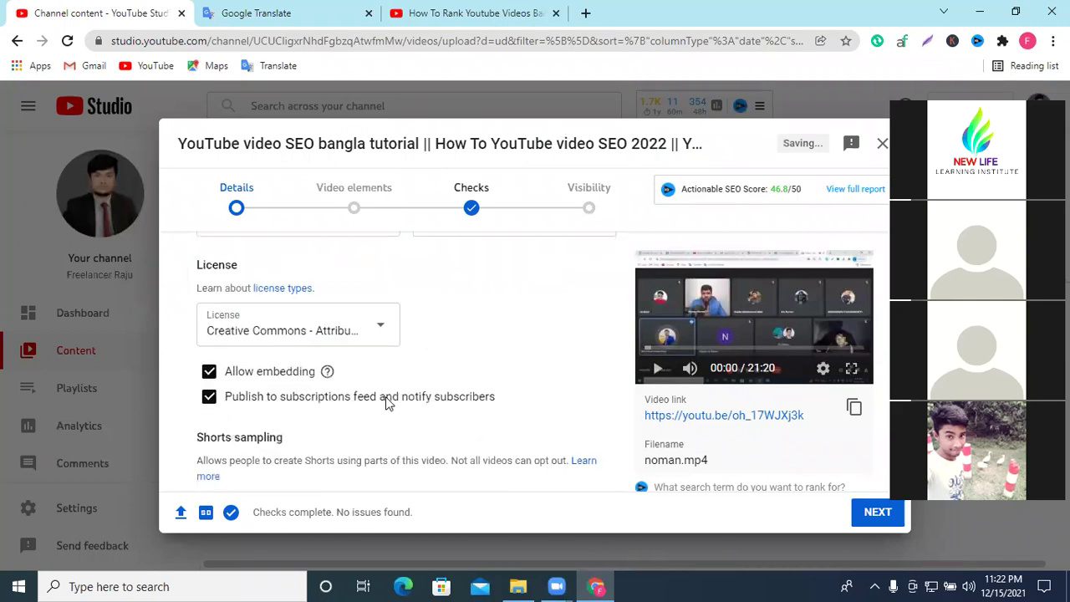
pyautogui.click(279, 338)
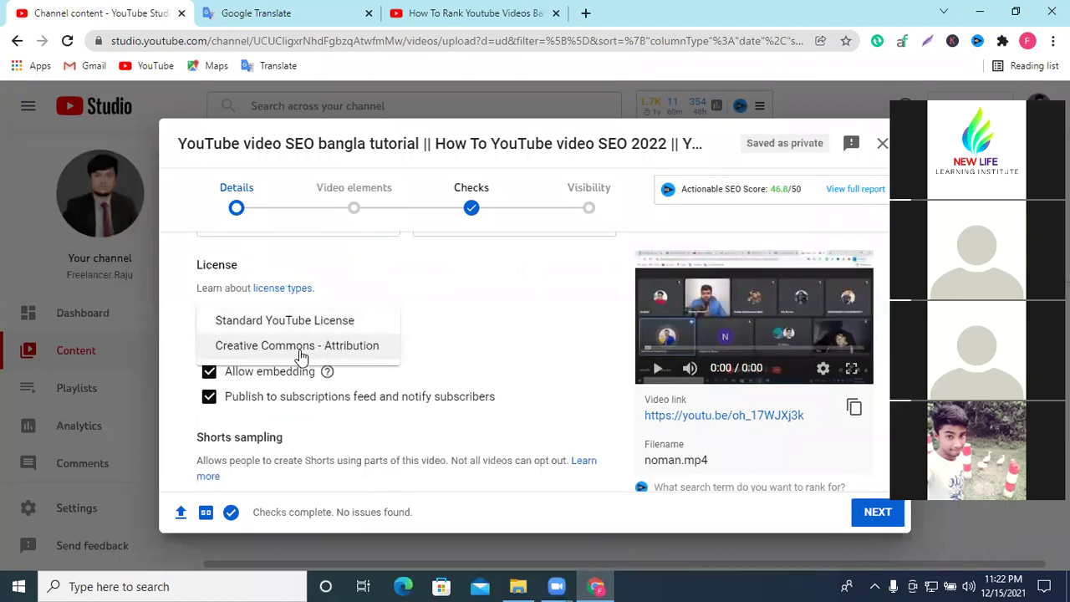
pyautogui.click(450, 351)
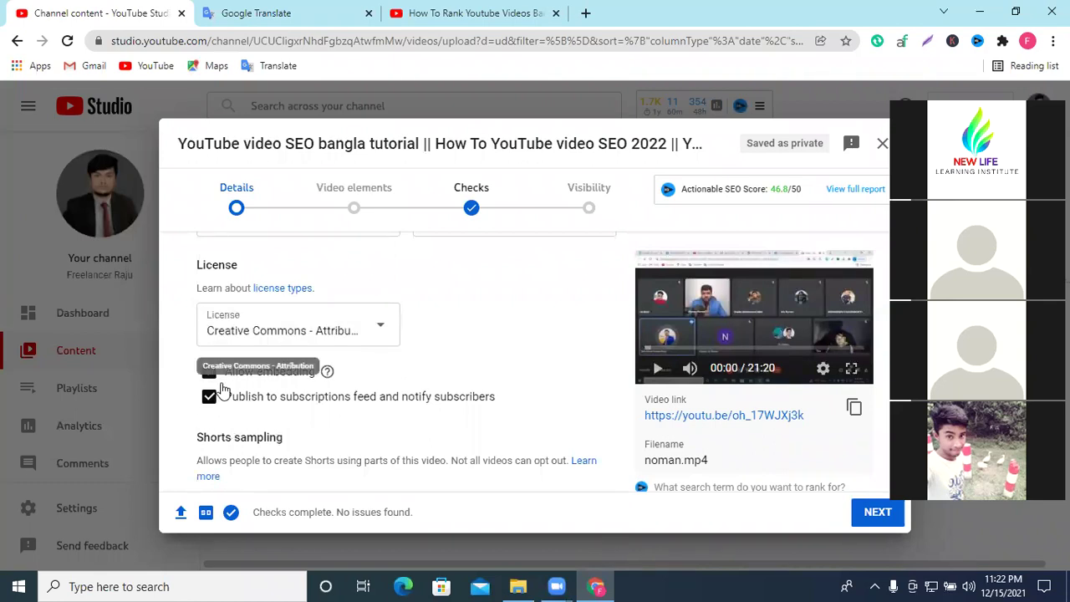
pyautogui.scroll(-1, 421, 373)
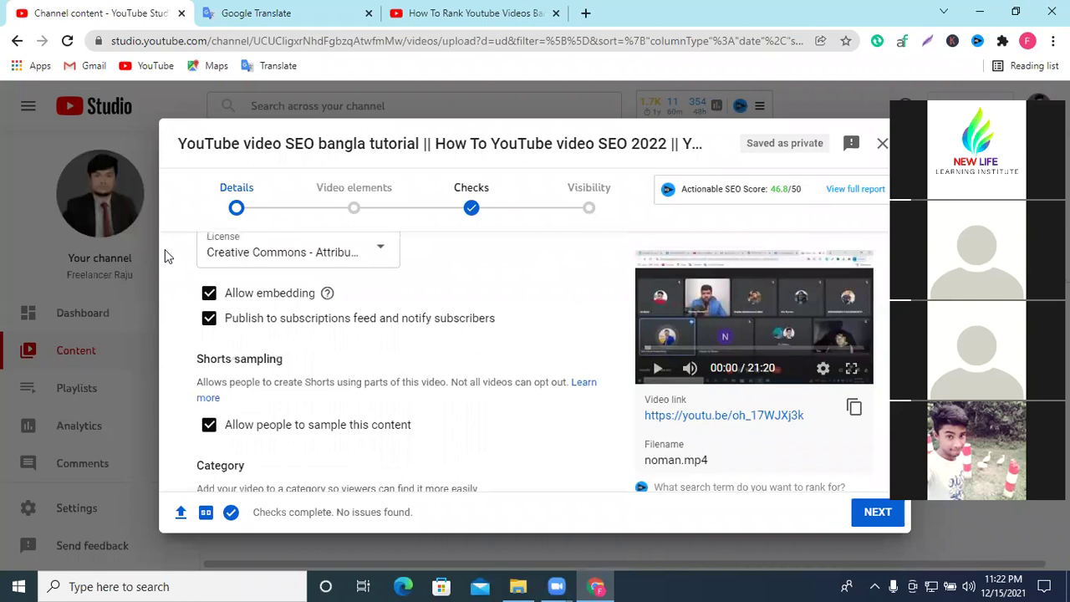
pyautogui.scroll(-2, 461, 375)
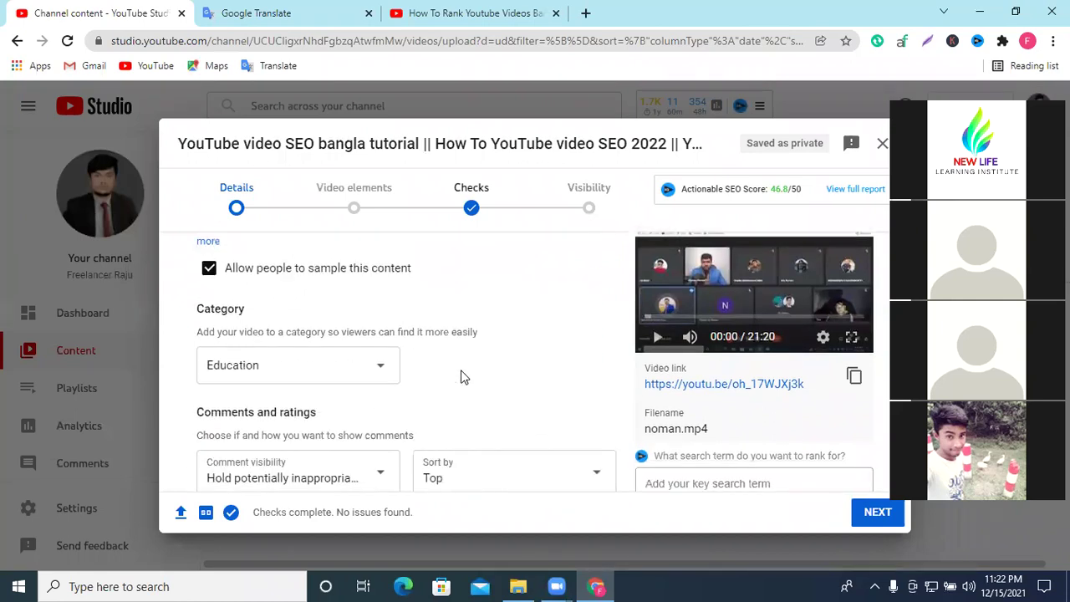
pyautogui.scroll(3, 464, 376)
pyautogui.scroll(1, 465, 379)
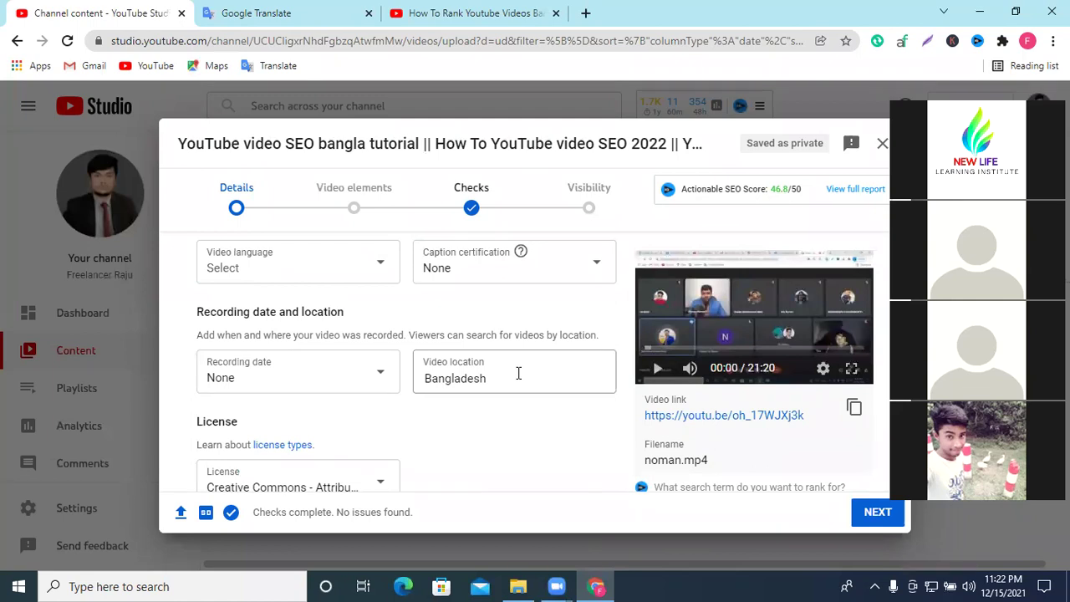
pyautogui.scroll(-1, 298, 444)
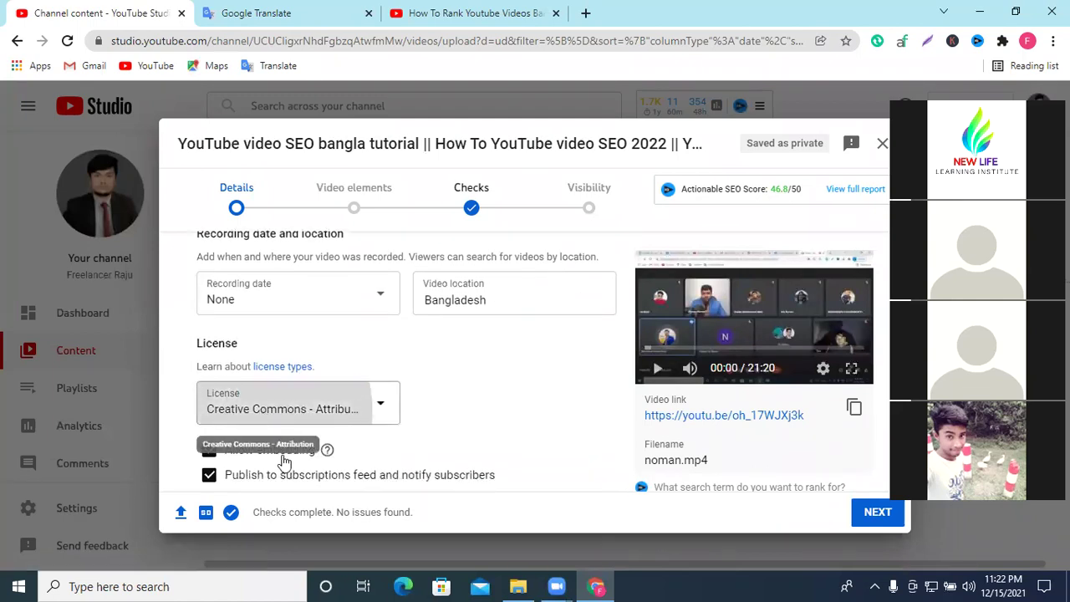
# Reopen the license choices and keep Creative Commons - Attribution.
pyautogui.click(289, 410)
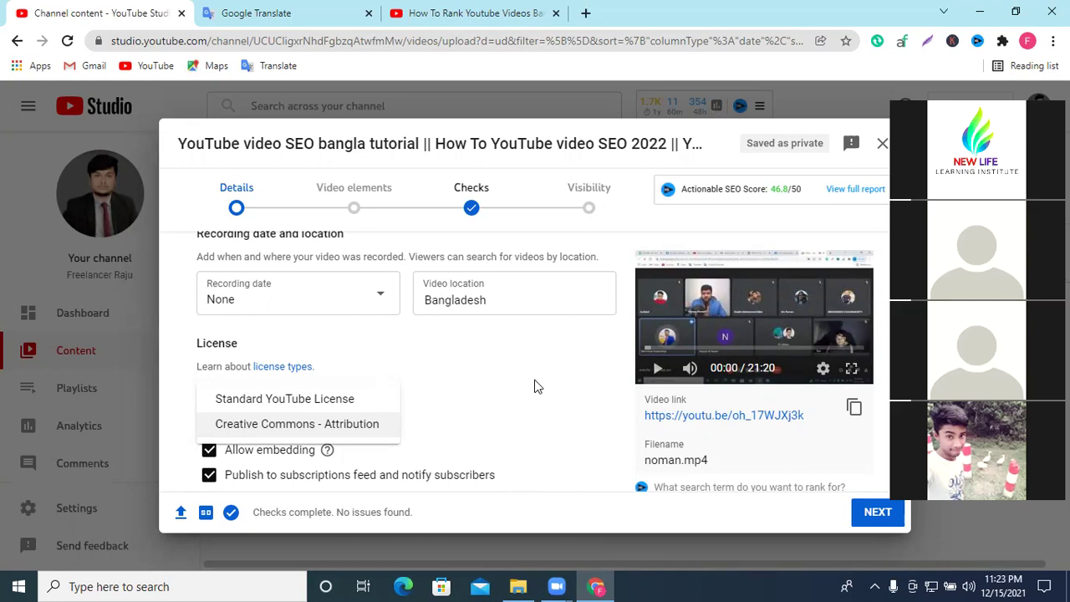
pyautogui.press('Return')
pyautogui.scroll(-3, 538, 386)
pyautogui.scroll(3, 537, 386)
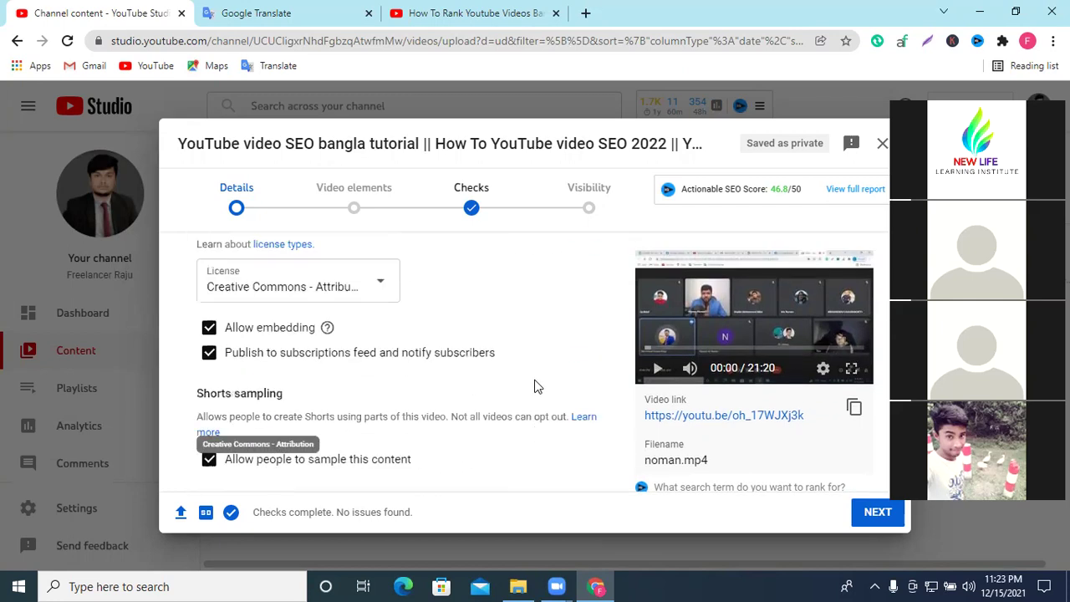
# Reopen the video category choices and keep Education.
pyautogui.scroll(-4, 523, 406)
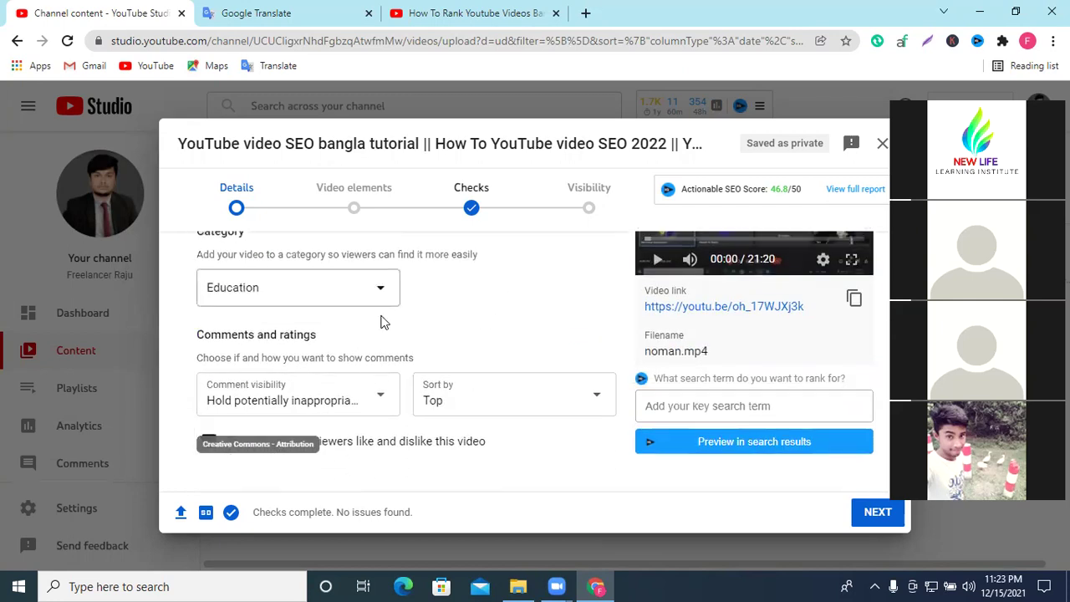
pyautogui.scroll(2, 540, 352)
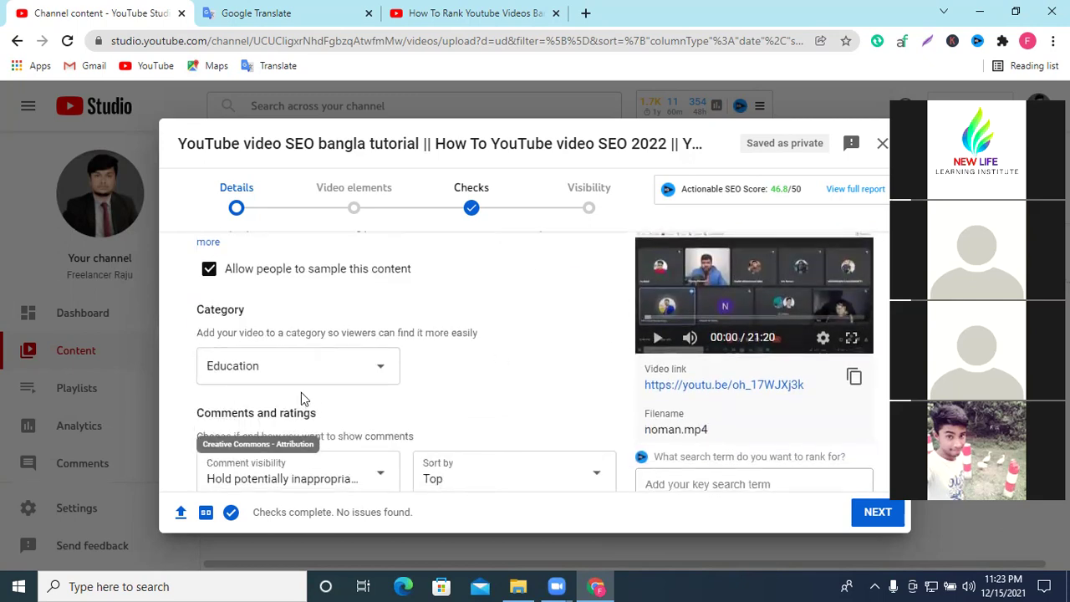
pyautogui.click(283, 378)
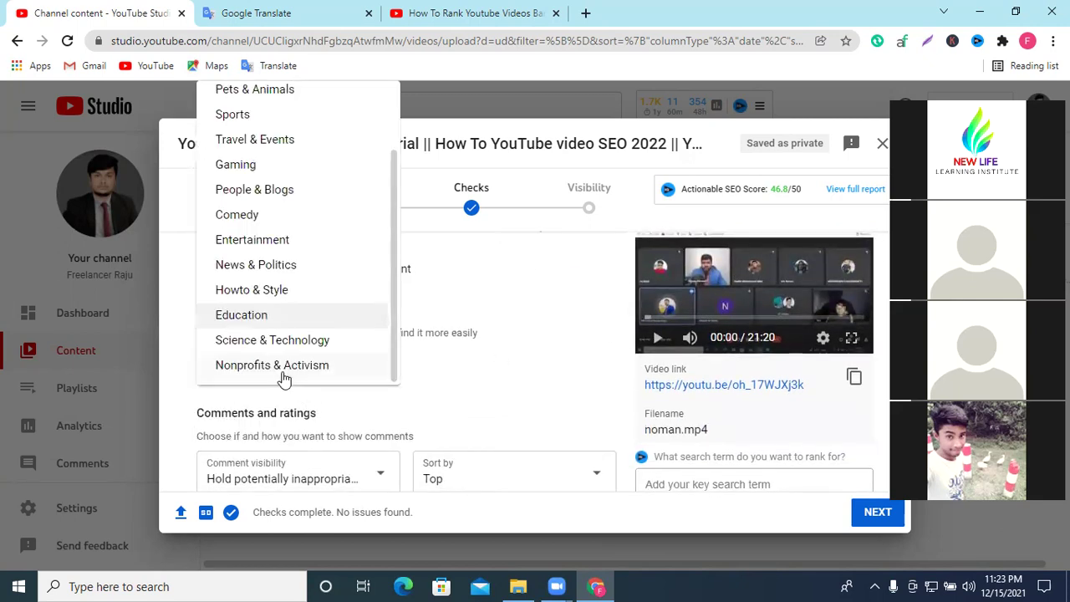
pyautogui.click(260, 317)
pyautogui.scroll(-1, 395, 389)
pyautogui.scroll(-1, 396, 388)
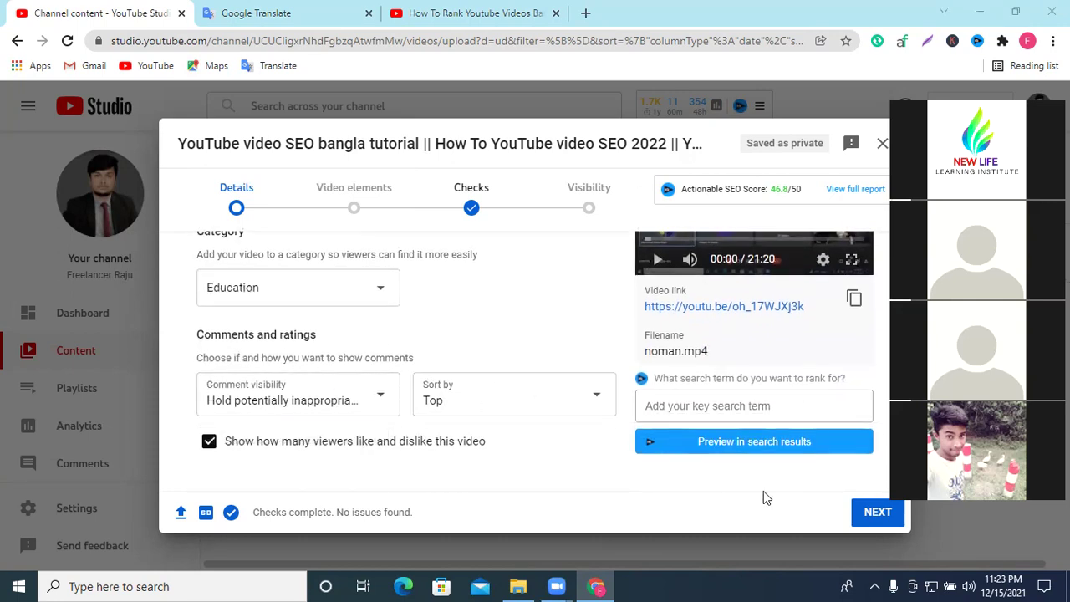
# Review the upload's details from title and description through thumbnail, audience, paid promotion, category and comment settings.
pyautogui.scroll(20, 763, 490)
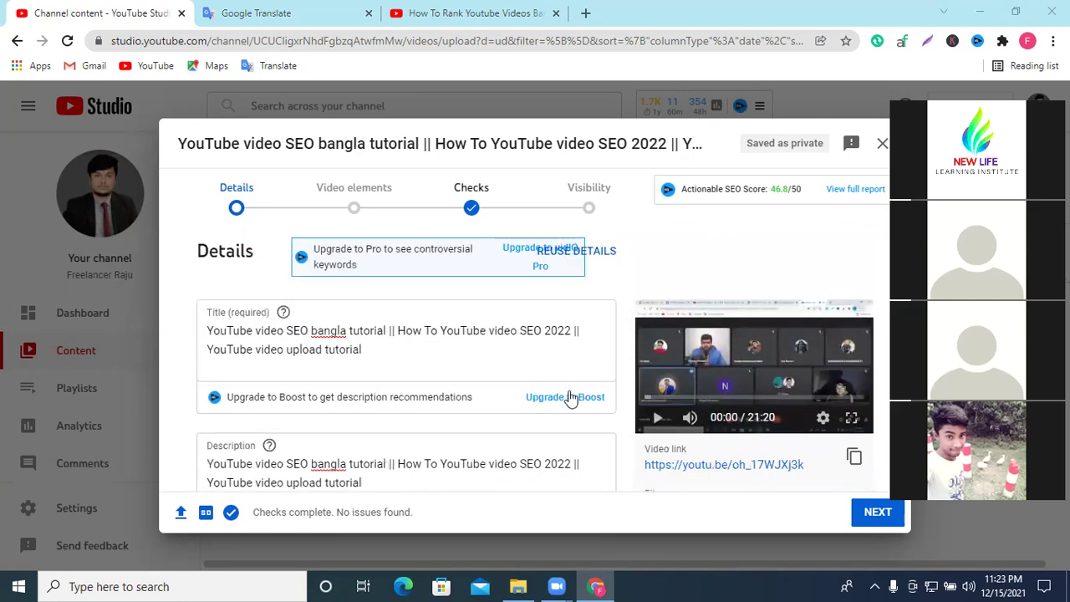
pyautogui.scroll(-15, 525, 330)
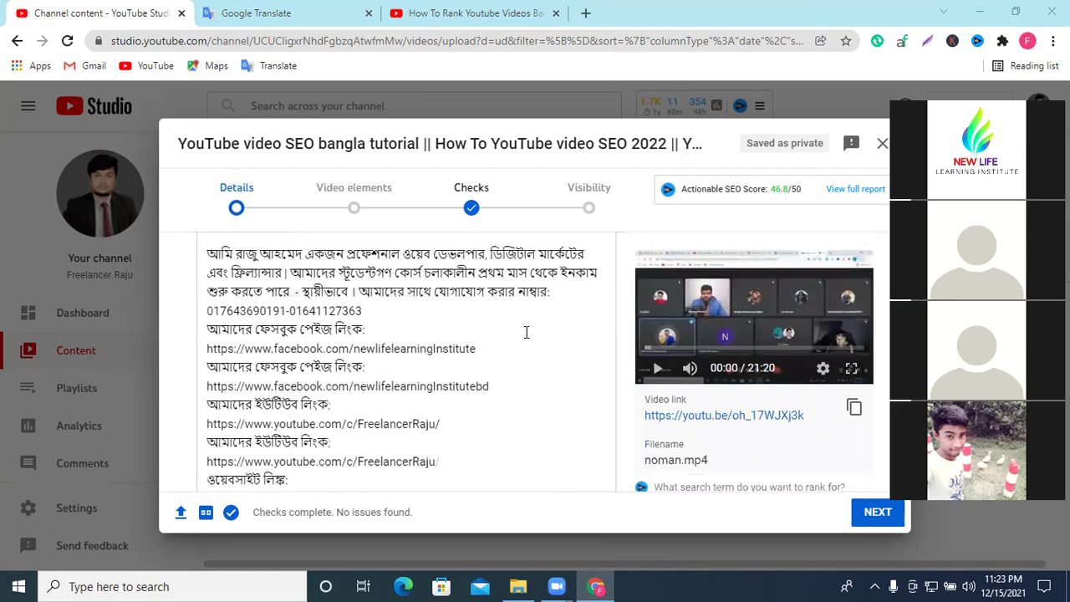
pyautogui.scroll(-5, 527, 355)
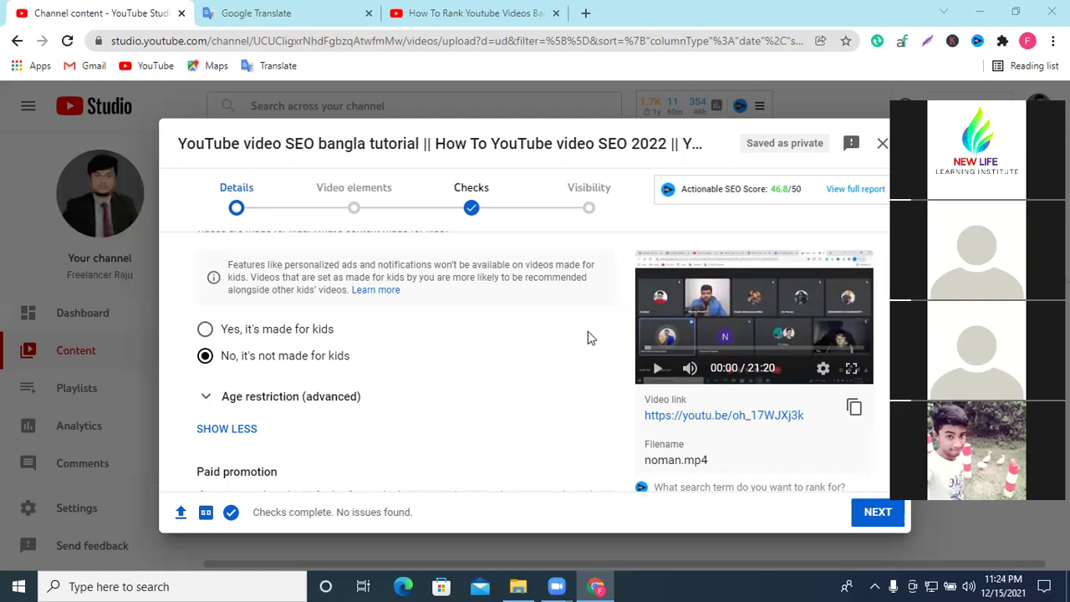
pyautogui.scroll(-15, 455, 347)
pyautogui.scroll(-10, 451, 356)
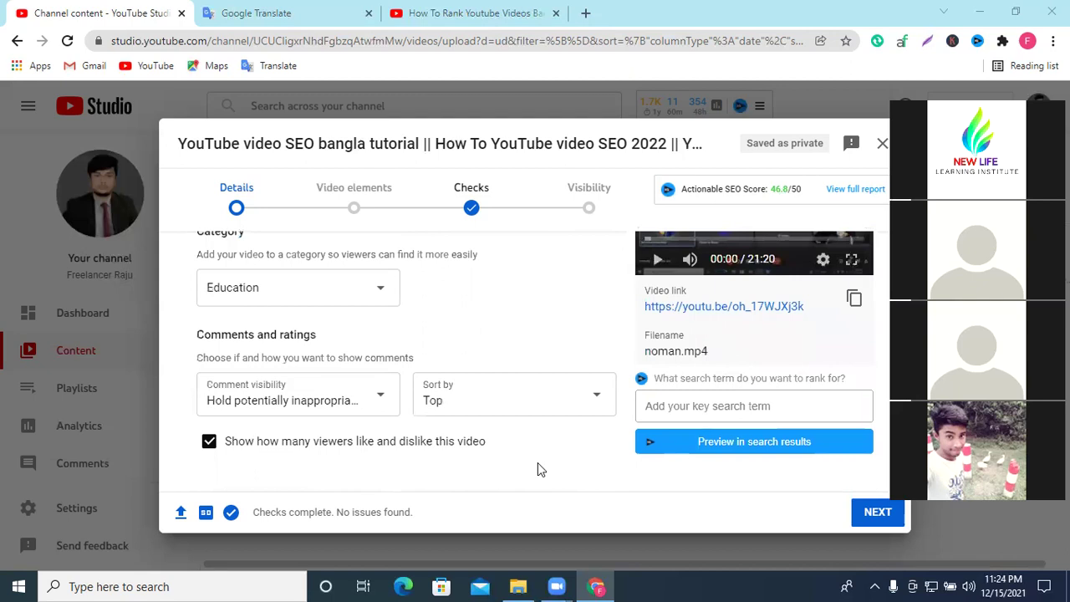
pyautogui.scroll(20, 543, 405)
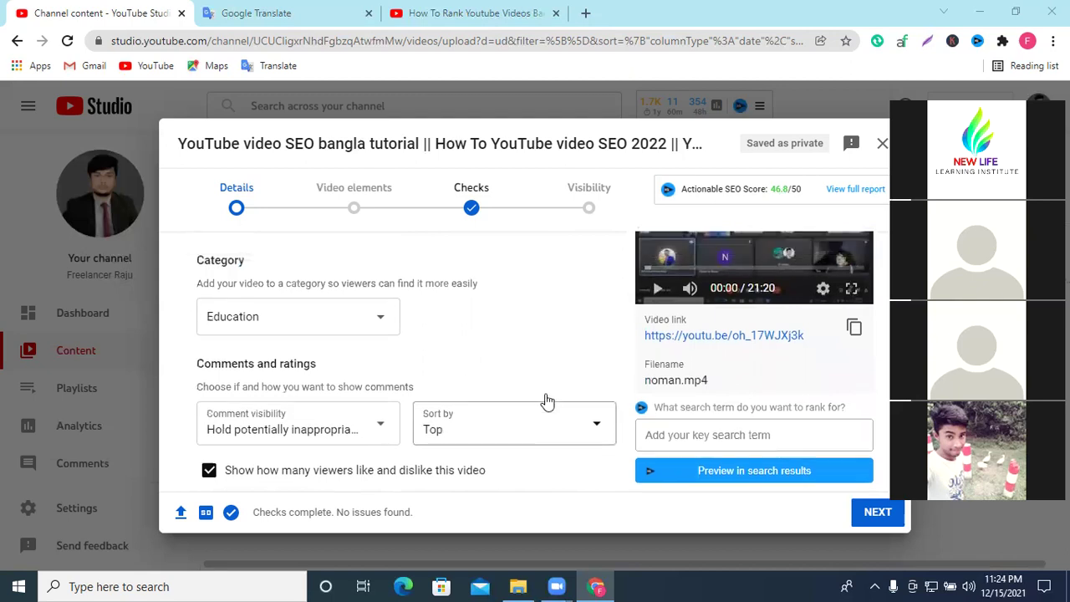
pyautogui.scroll(10, 571, 376)
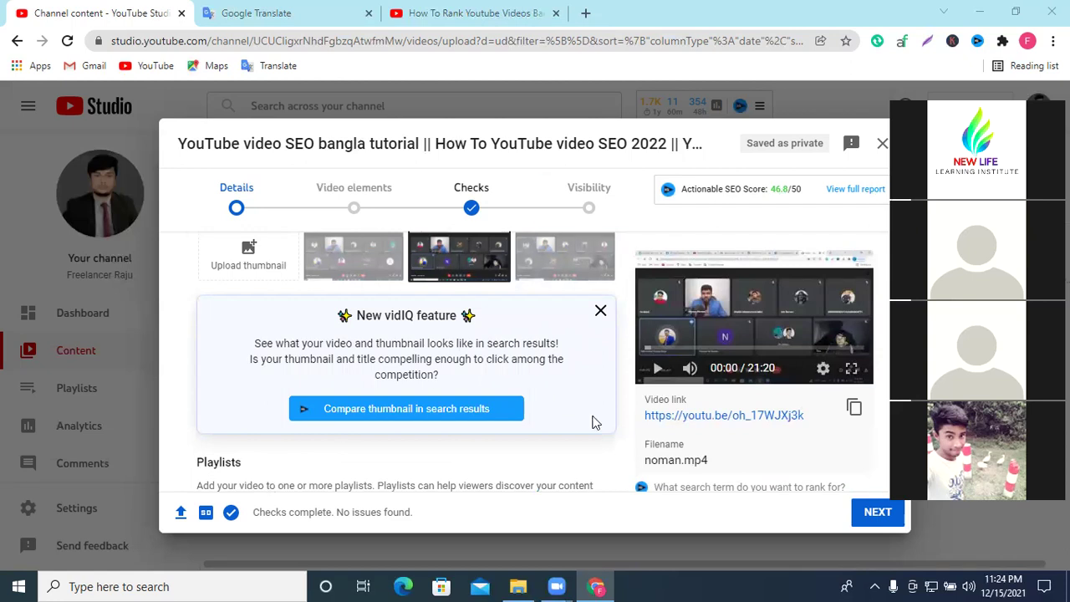
pyautogui.scroll(-1, 504, 332)
pyautogui.scroll(-15, 509, 376)
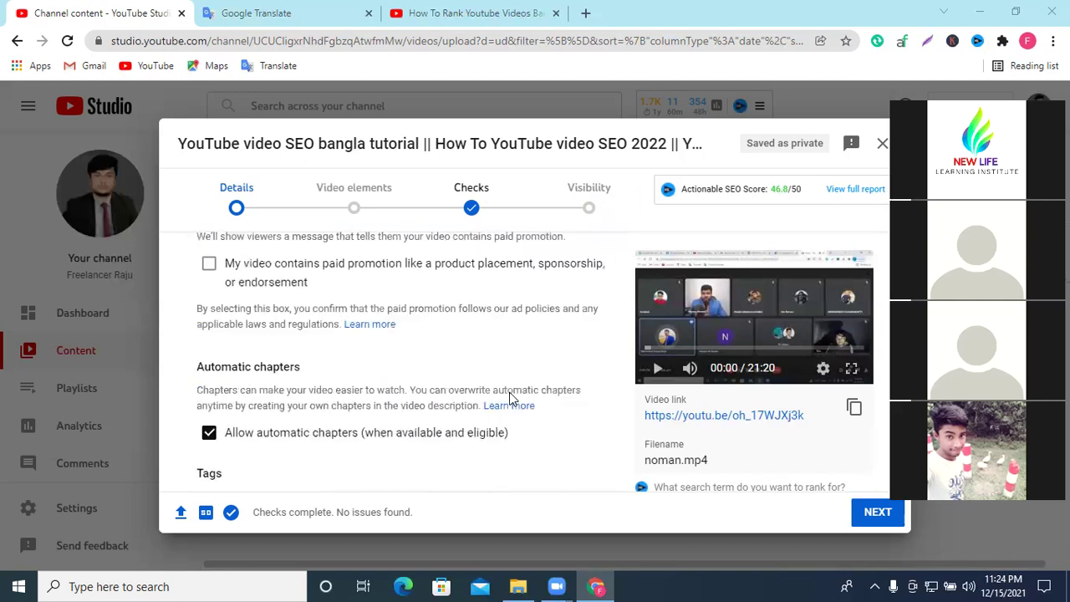
# Advance the upload to the Video elements stage and start adding an end screen.
pyautogui.click(874, 513)
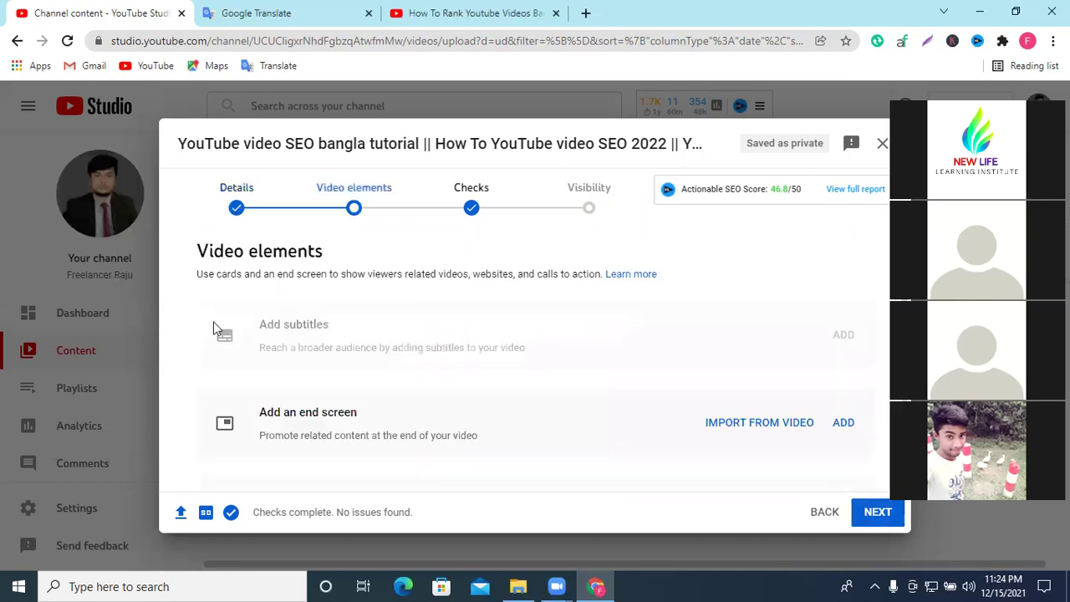
pyautogui.scroll(-2, 360, 337)
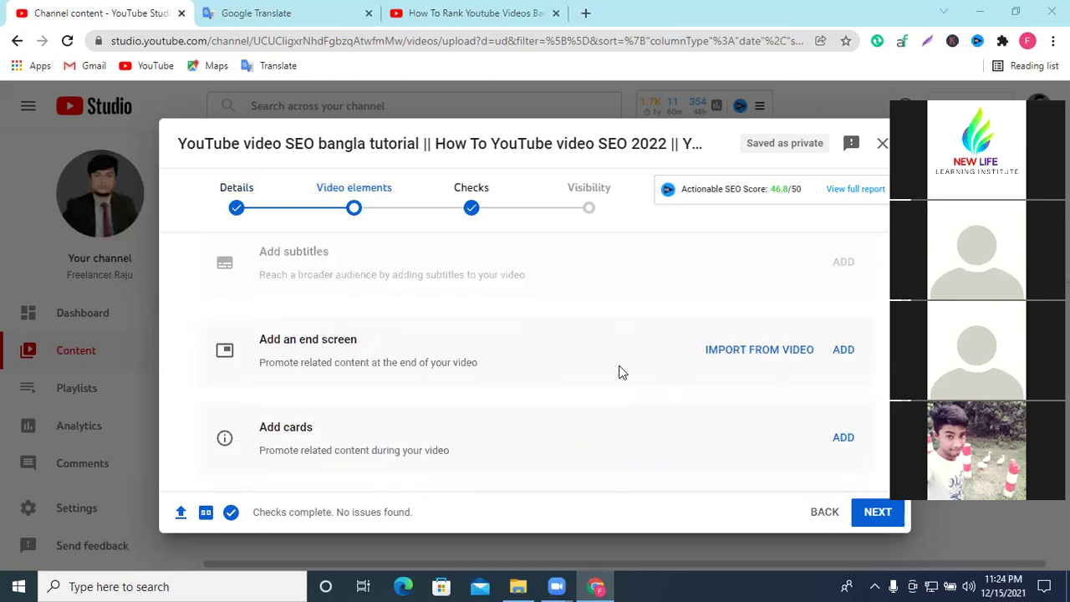
pyautogui.scroll(2, 203, 338)
pyautogui.scroll(-1, 389, 412)
pyautogui.click(845, 351)
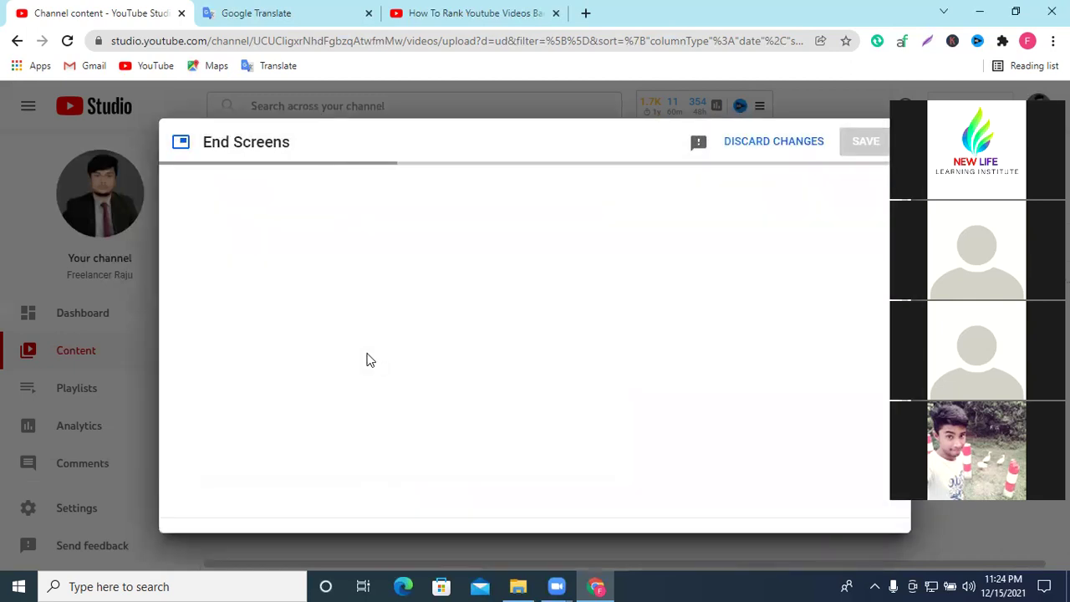
# Skip to the last seconds of the competitor's video "How To Rank Youtube Videos Bangla 2020" and pause it to examine its end screen.
pyautogui.click(485, 11)
pyautogui.click(400, 115)
pyautogui.hotkey('ctrl', 'a')
pyautogui.click(39, 224)
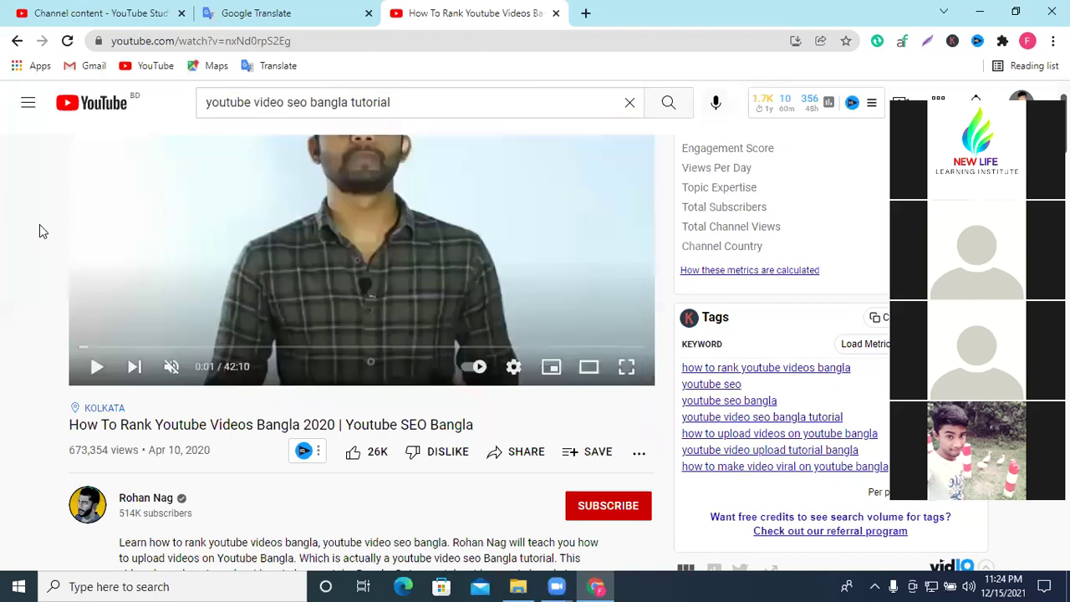
pyautogui.click(627, 348)
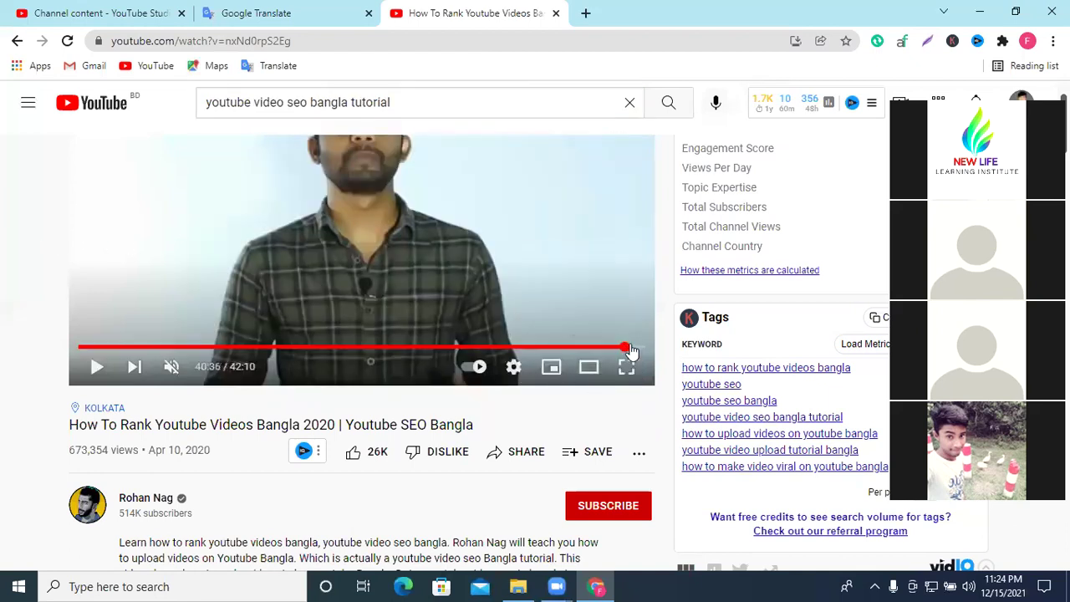
pyautogui.scroll(1, 570, 306)
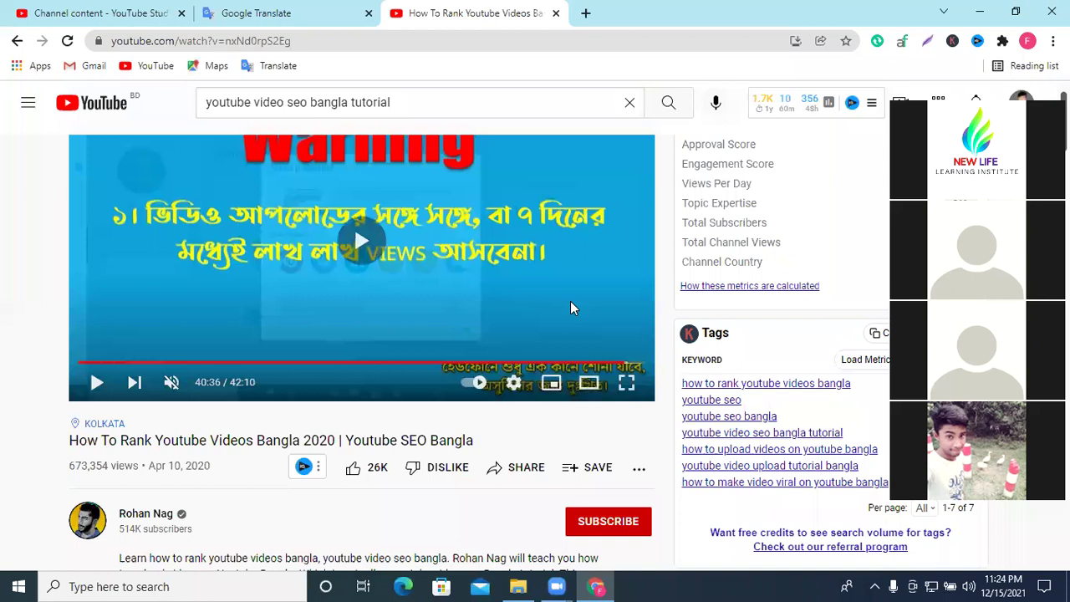
pyautogui.click(639, 362)
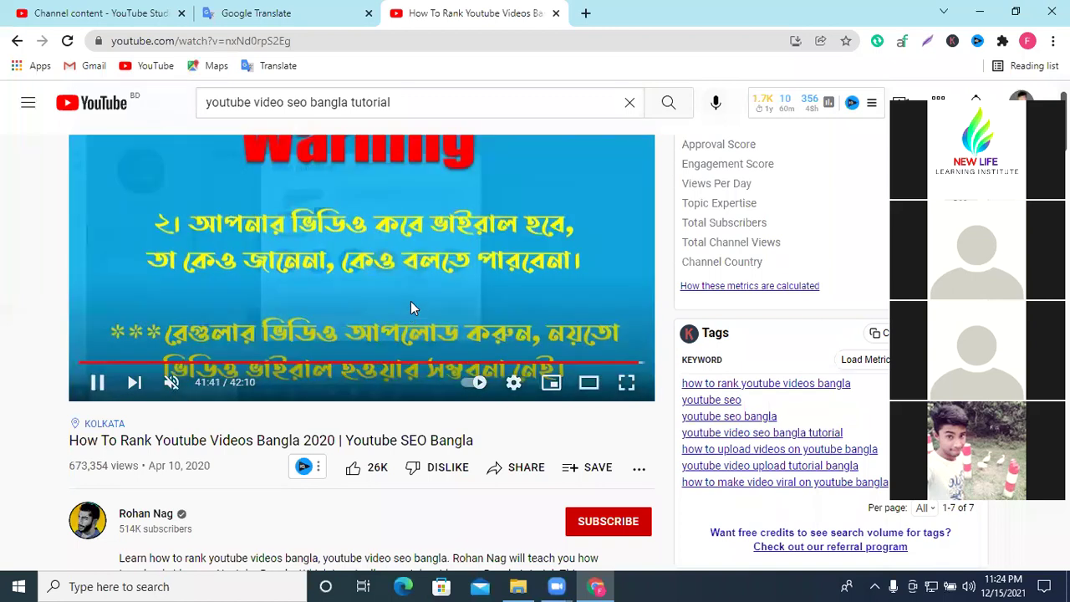
pyautogui.press('Right')
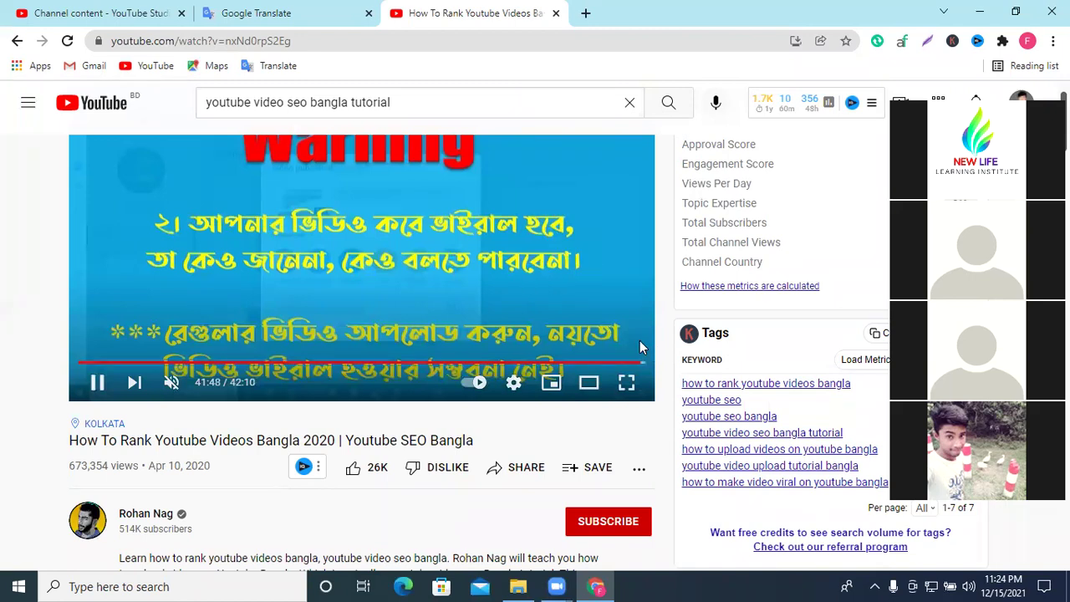
pyautogui.press('Right')
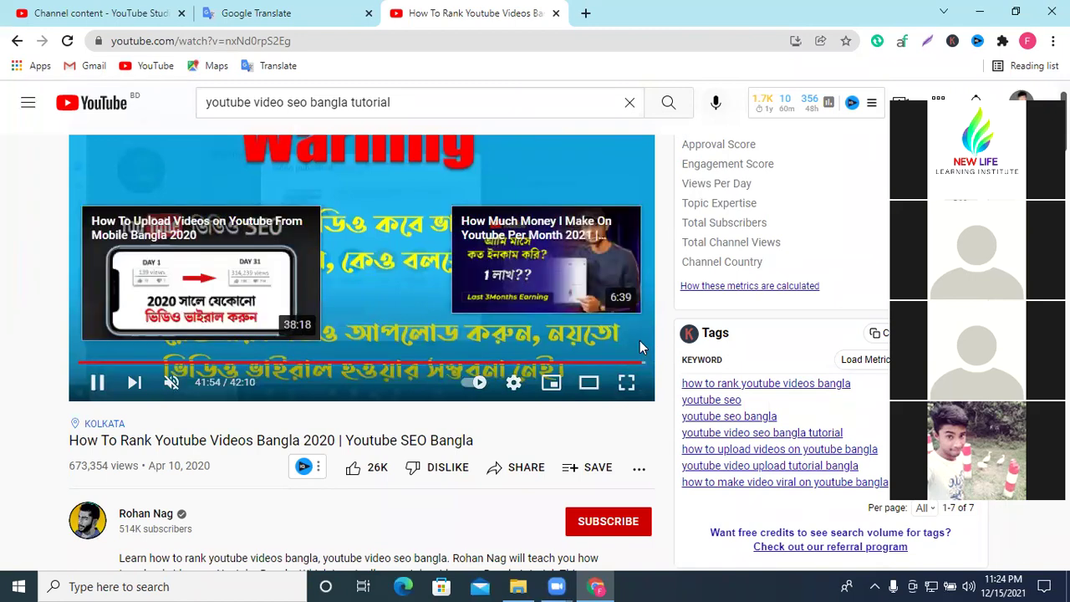
pyautogui.click(369, 295)
pyautogui.scroll(1, 369, 294)
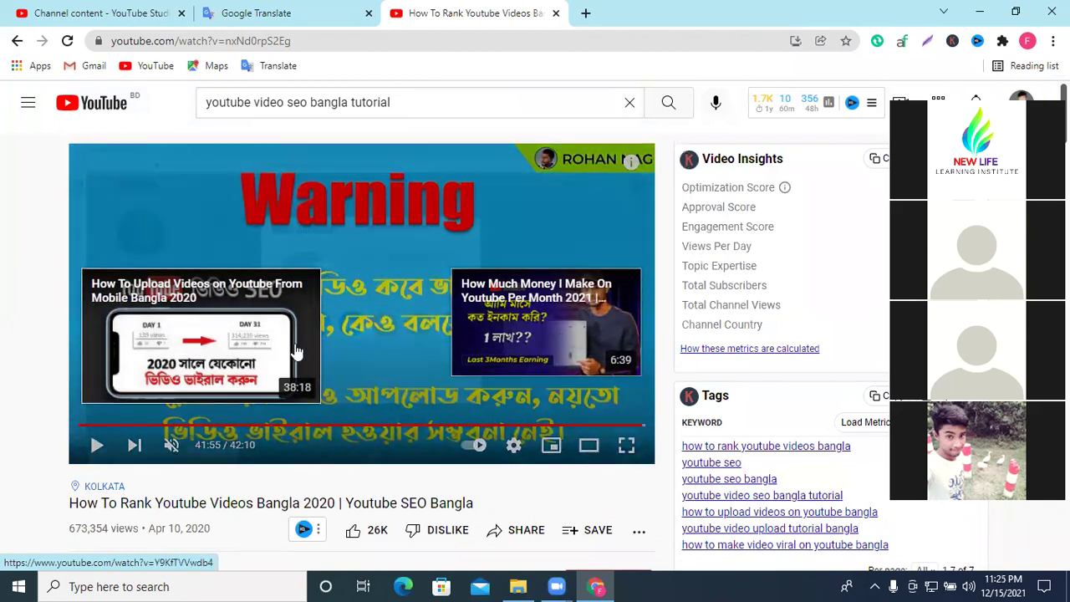
# Return to the upload's end screen editor and apply the "1 video, 1 playlist, 1 subscribe" template.
pyautogui.click(128, 10)
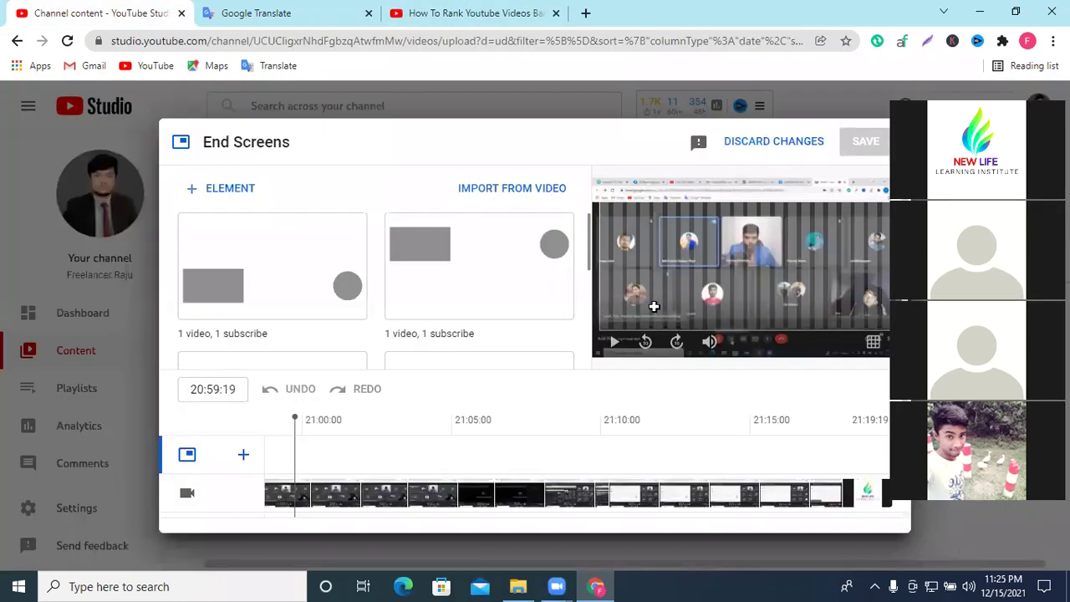
pyautogui.scroll(-2, 453, 323)
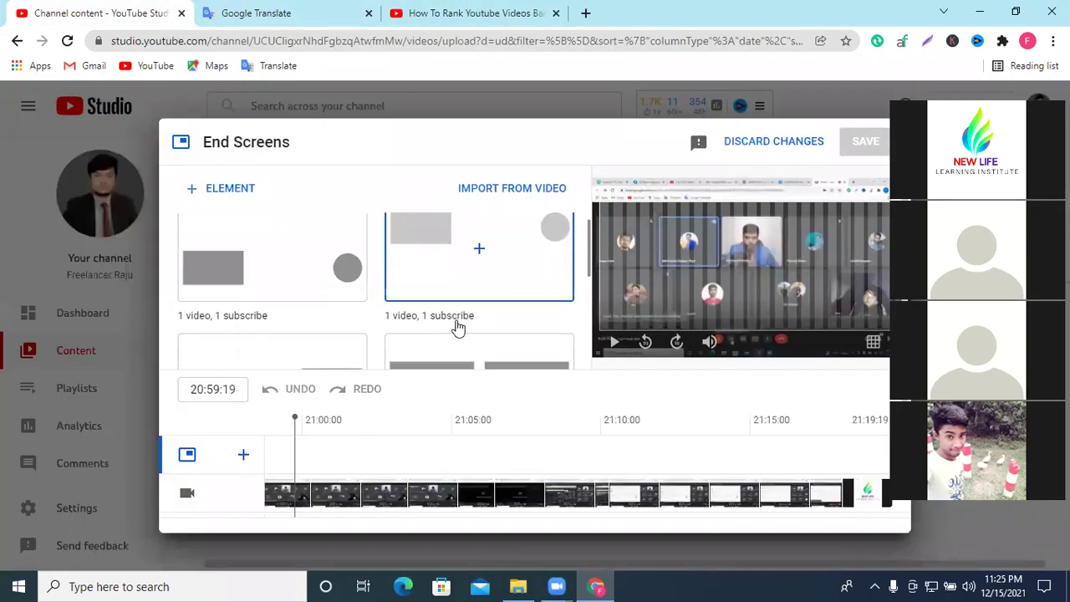
pyautogui.scroll(2, 459, 330)
pyautogui.scroll(-3, 472, 292)
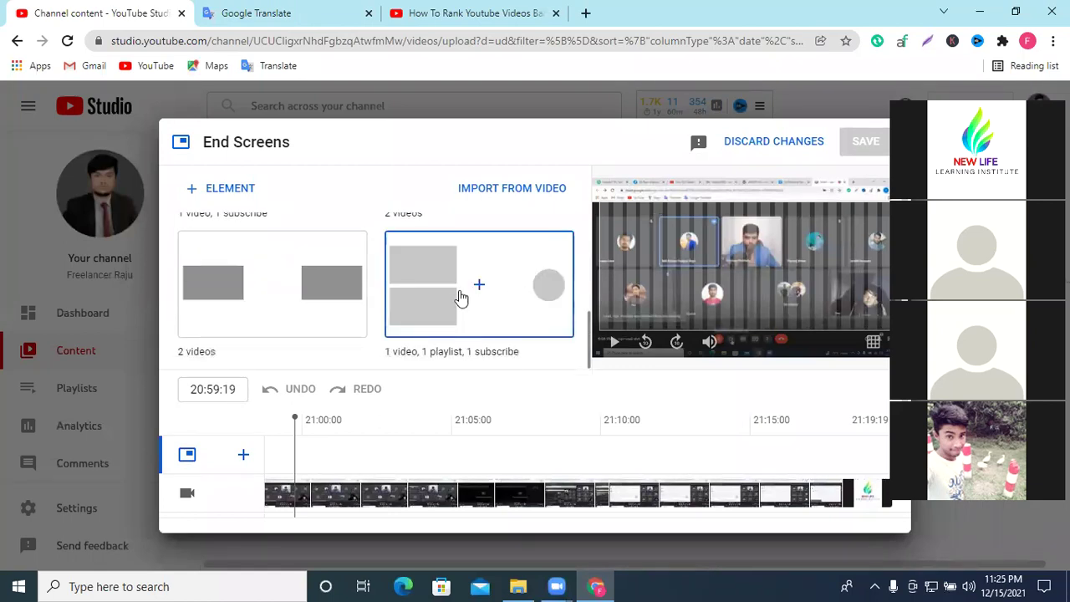
pyautogui.scroll(-1, 342, 272)
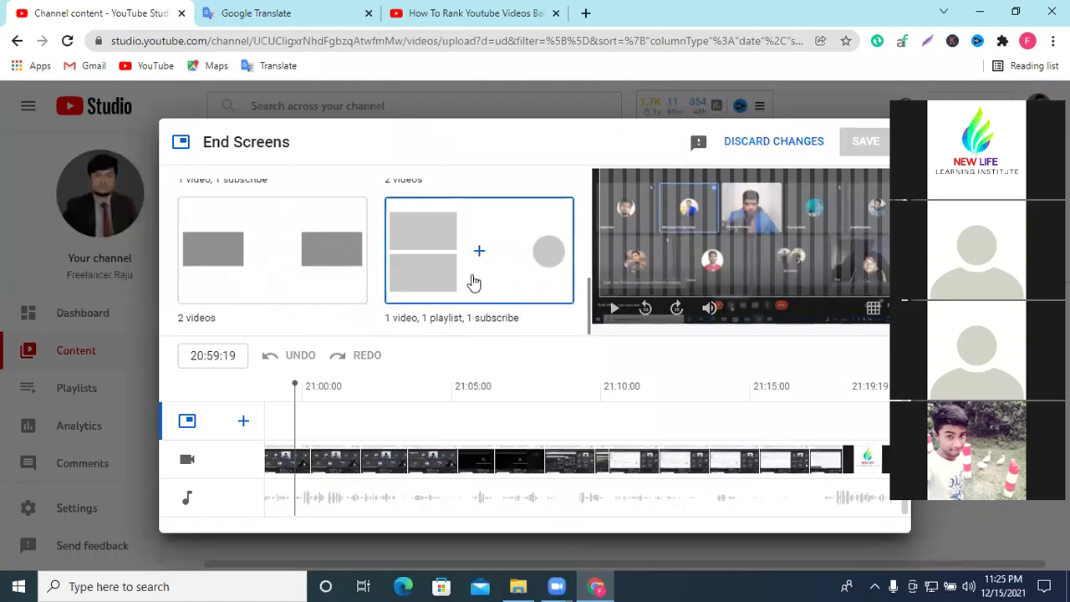
pyautogui.click(444, 253)
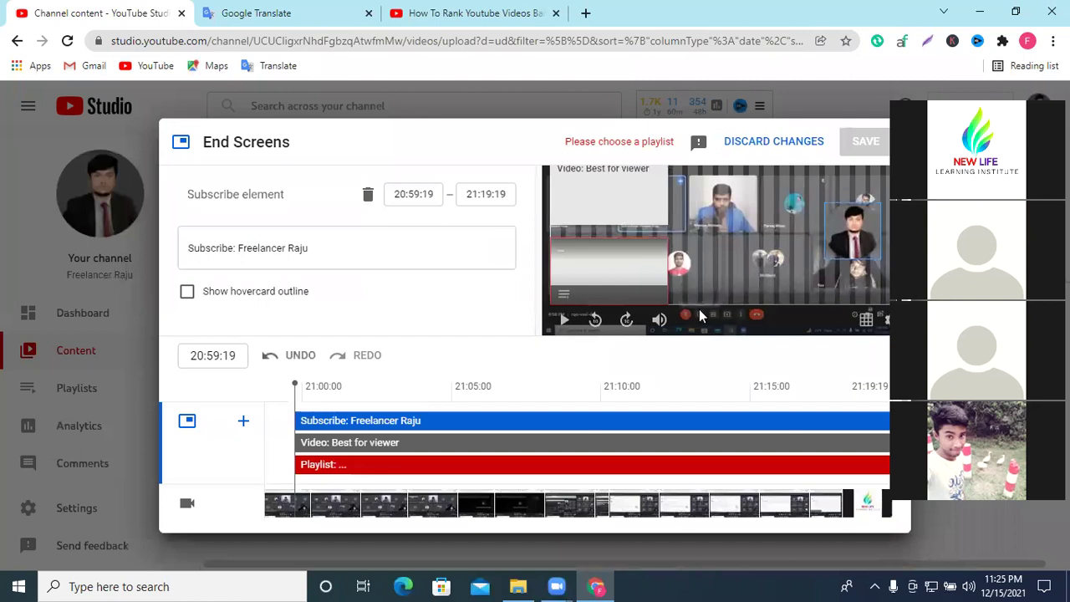
# Select the end screen's playlist element and move it slightly up, directly beneath the Best for viewer video element.
pyautogui.scroll(1, 698, 309)
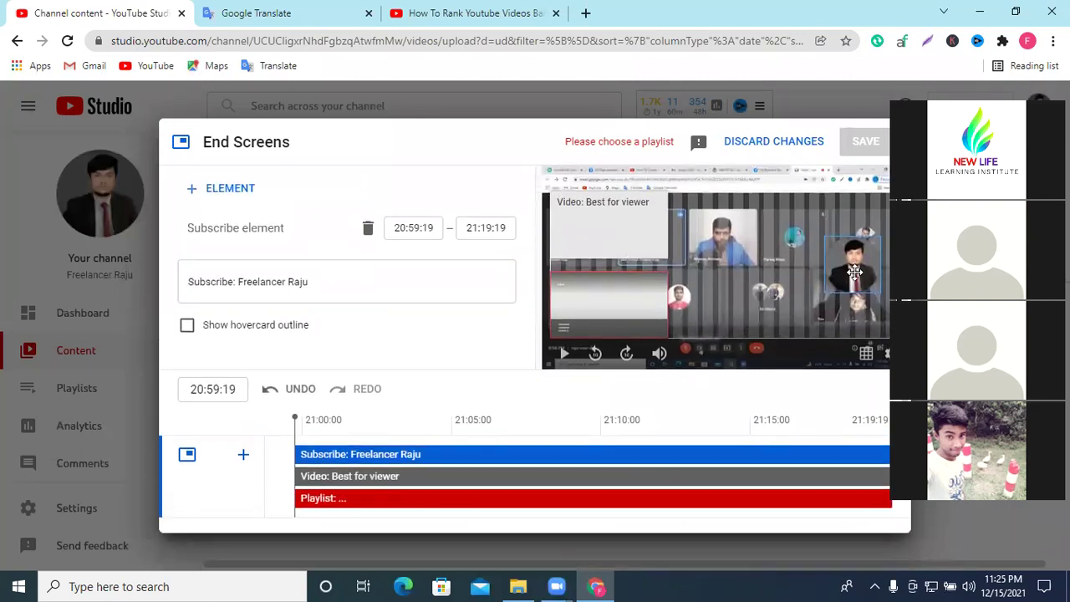
pyautogui.click(637, 296)
pyautogui.rightClick(634, 299)
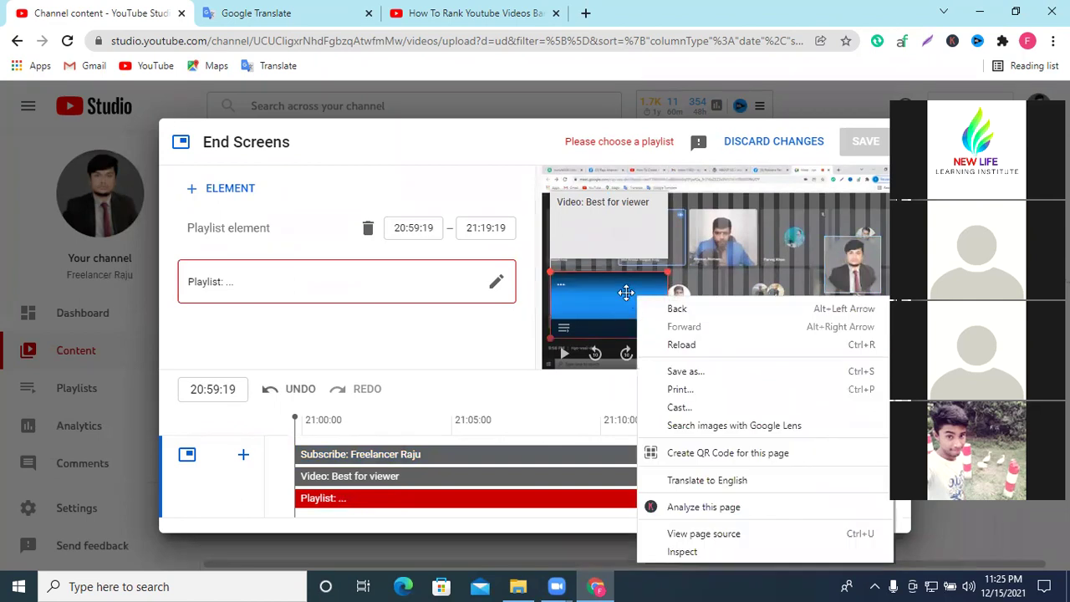
pyautogui.press('Escape')
pyautogui.scroll(-1, 596, 305)
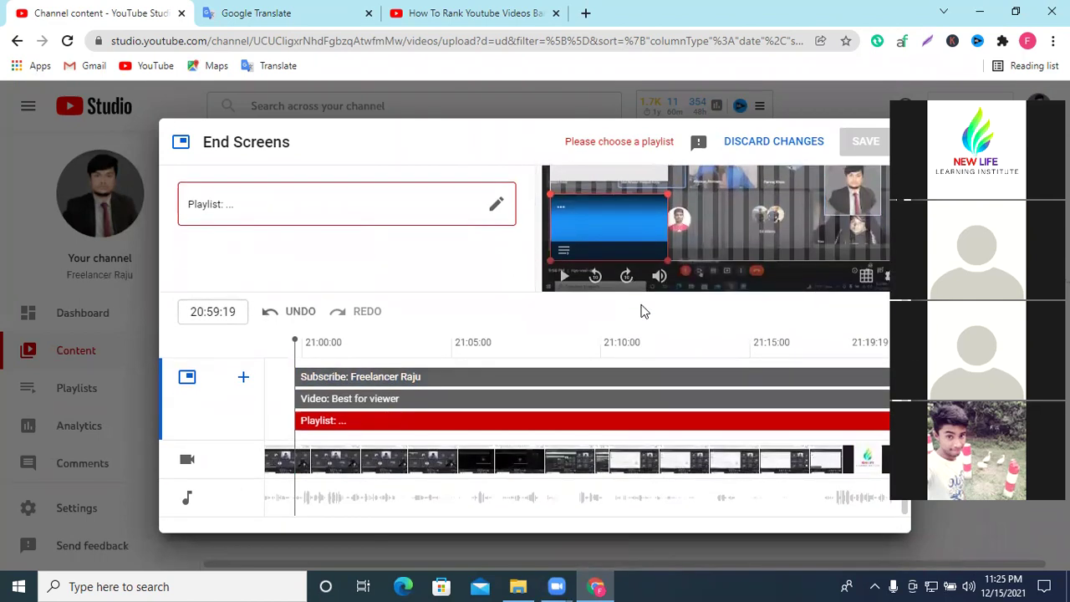
pyautogui.scroll(1, 641, 308)
pyautogui.rightClick(632, 290)
pyautogui.press('Escape')
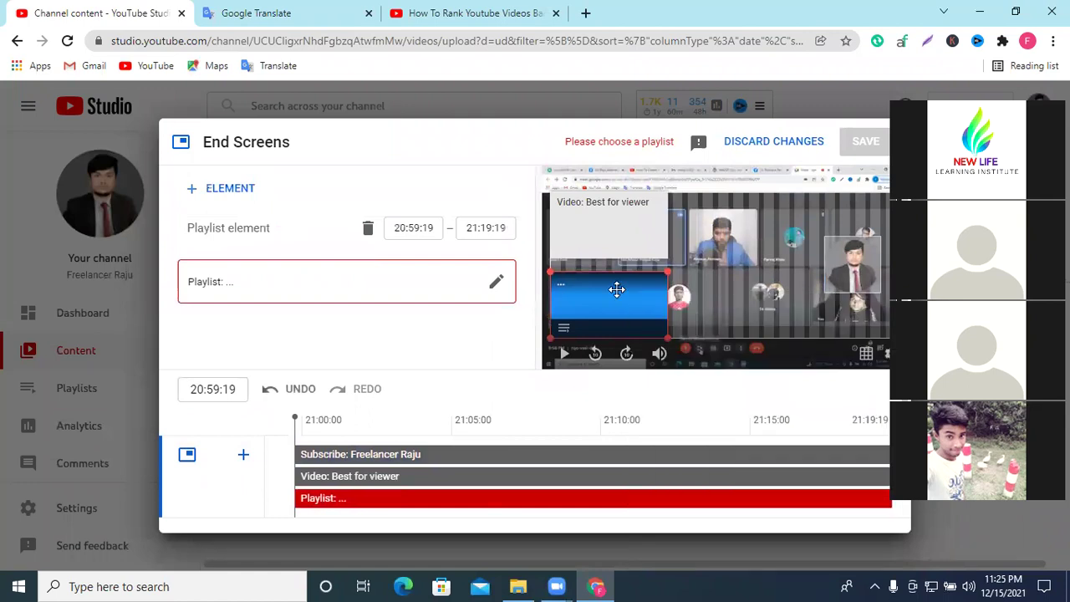
pyautogui.moveTo(628, 289)
pyautogui.mouseDown()
pyautogui.moveTo(672, 285)
pyautogui.moveTo(633, 280)
pyautogui.mouseUp()
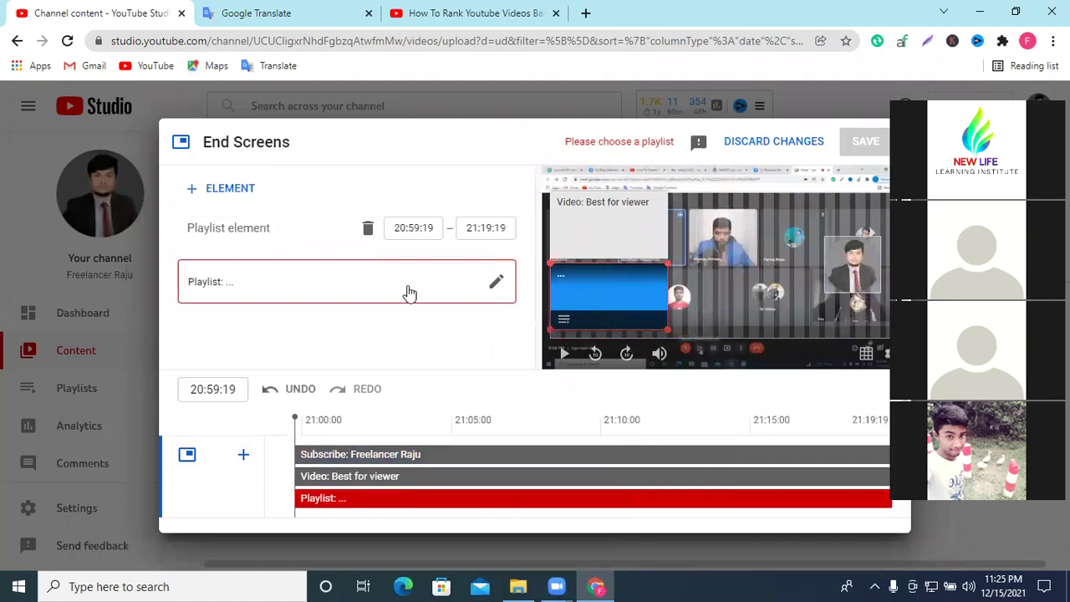
# Add a Most recent upload video element to the end screen and place it beside the Best for viewer video element.
pyautogui.scroll(-1, 380, 292)
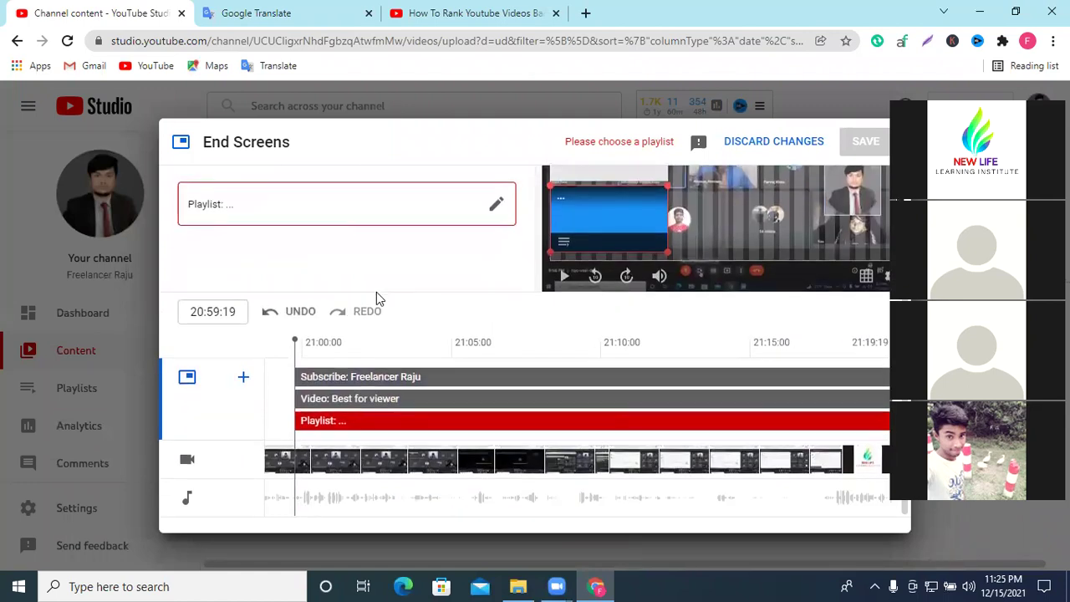
pyautogui.click(243, 377)
pyautogui.click(265, 380)
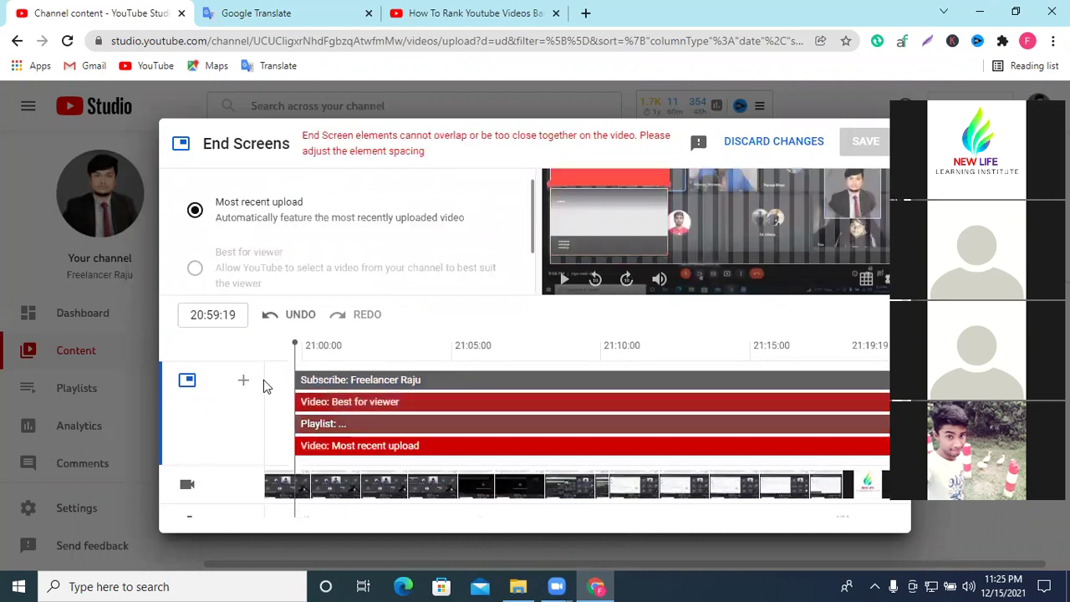
pyautogui.moveTo(604, 239); pyautogui.dragTo(734, 236)
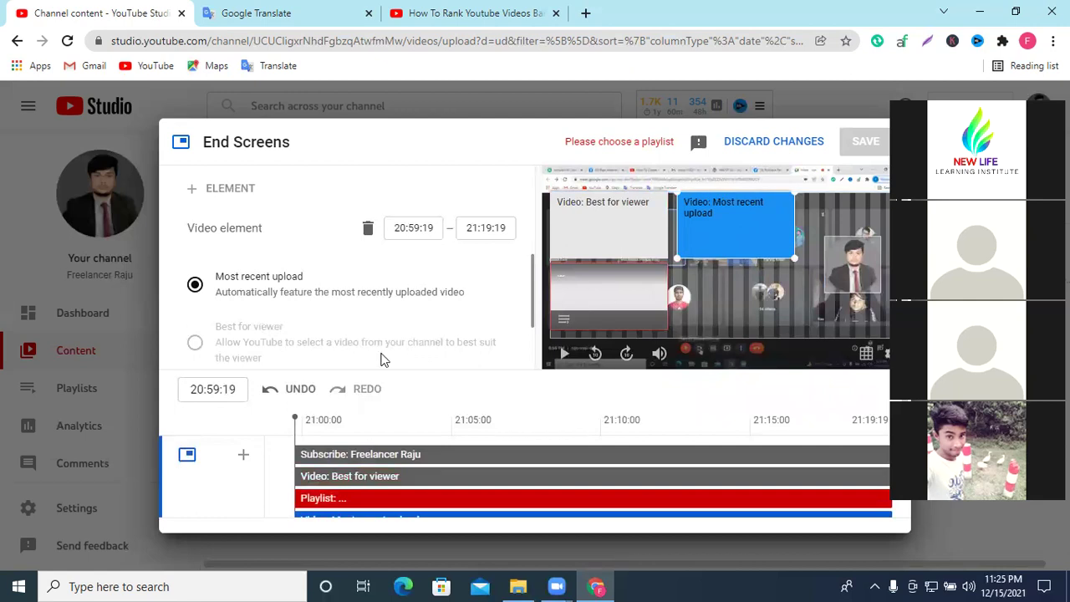
pyautogui.scroll(-1, 385, 360)
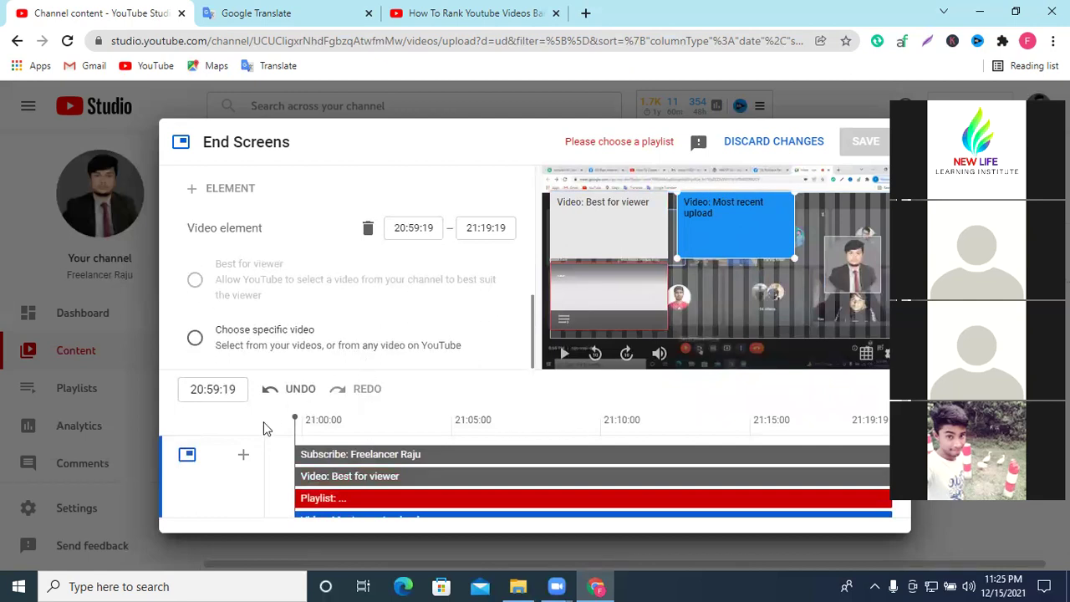
pyautogui.click(604, 306)
pyautogui.scroll(-3, 323, 355)
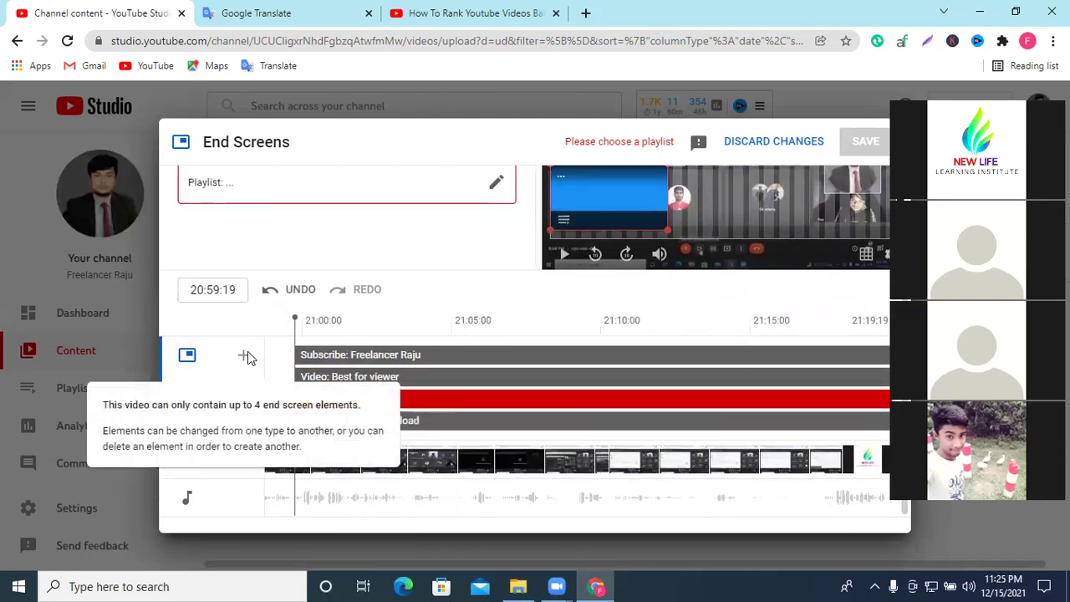
pyautogui.scroll(3, 251, 351)
pyautogui.click(262, 293)
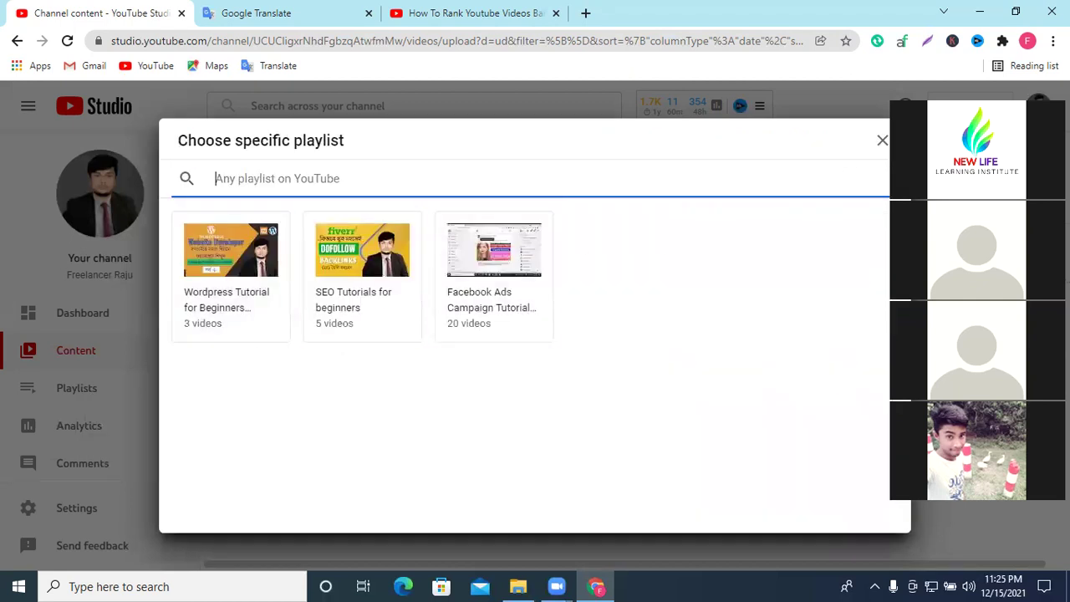
pyautogui.click(882, 140)
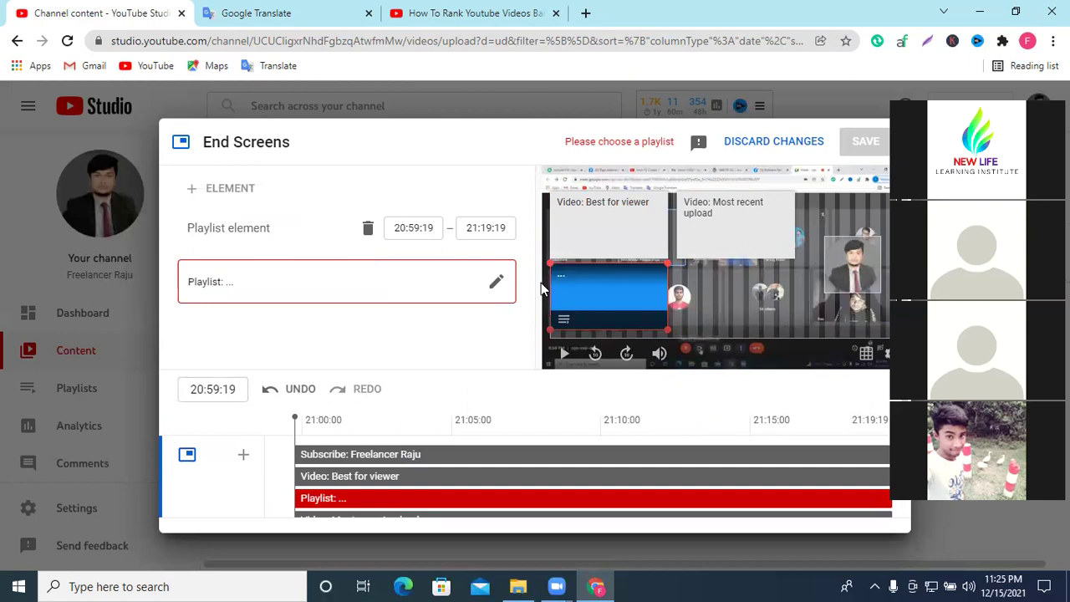
pyautogui.click(727, 221)
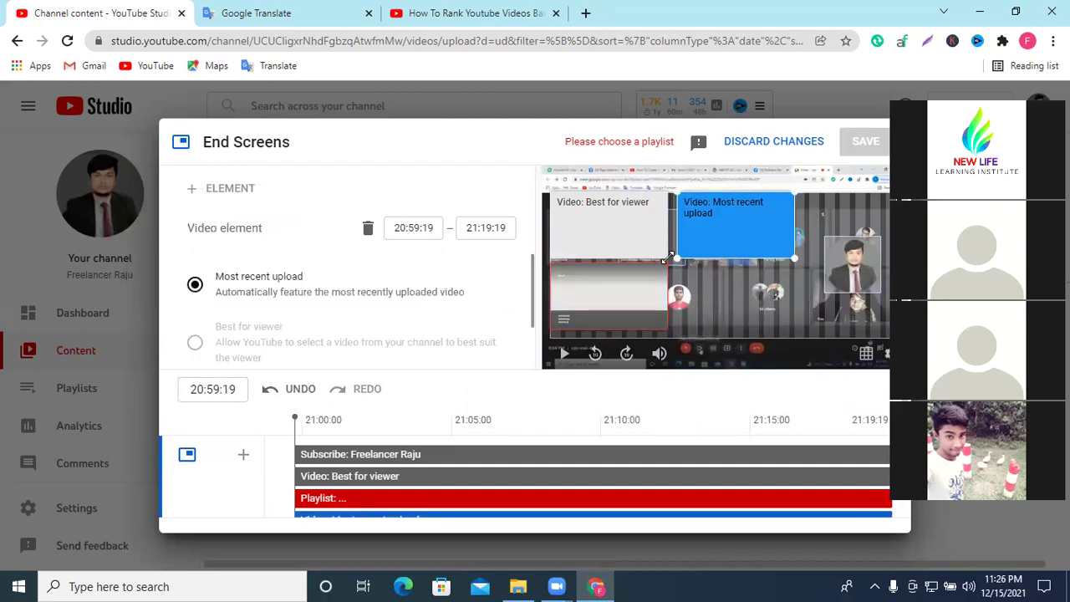
pyautogui.click(601, 222)
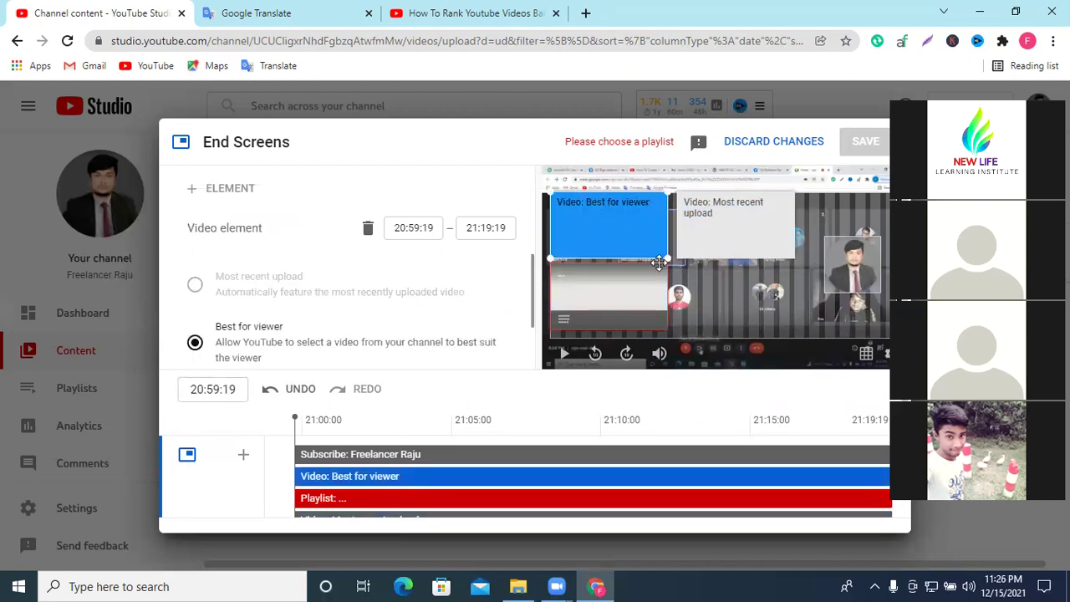
pyautogui.click(745, 251)
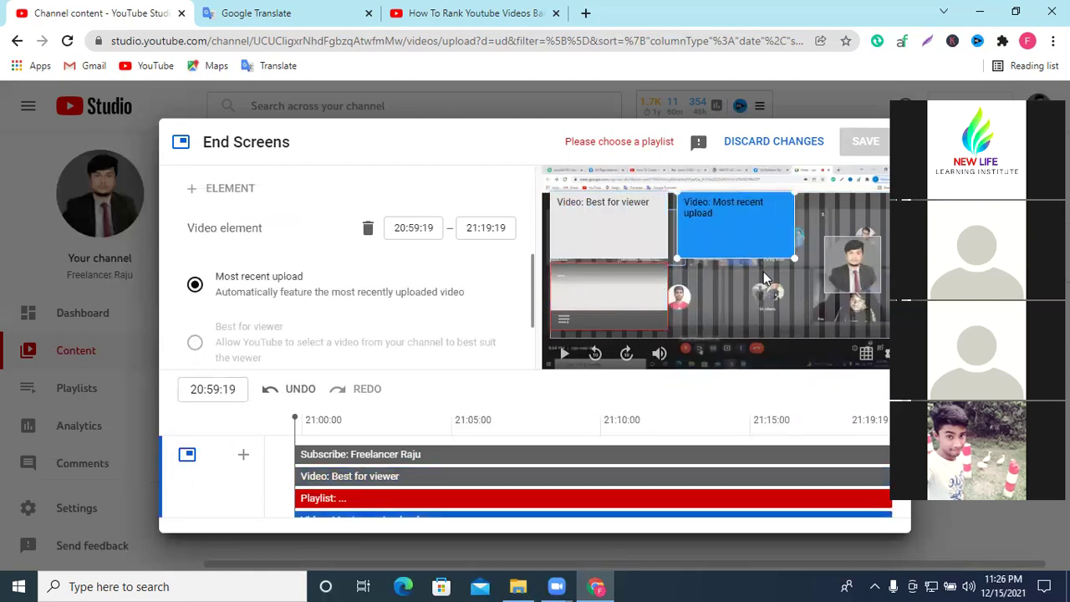
# Set the Best for viewer video element to the specific video "How to Create Fiverr Account Bangla 2022".
pyautogui.click(751, 307)
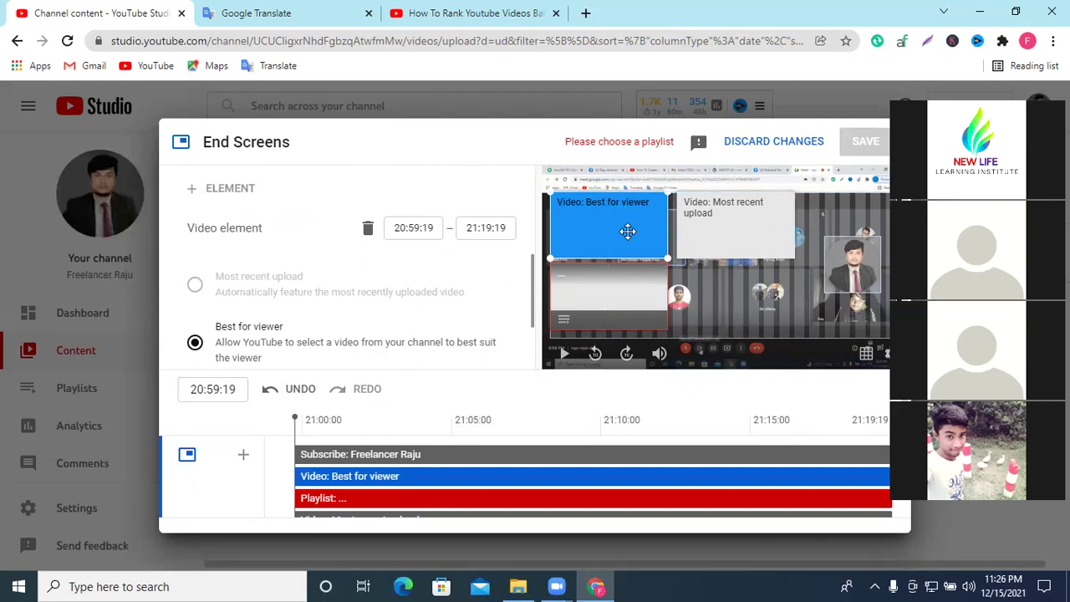
pyautogui.scroll(-2, 313, 338)
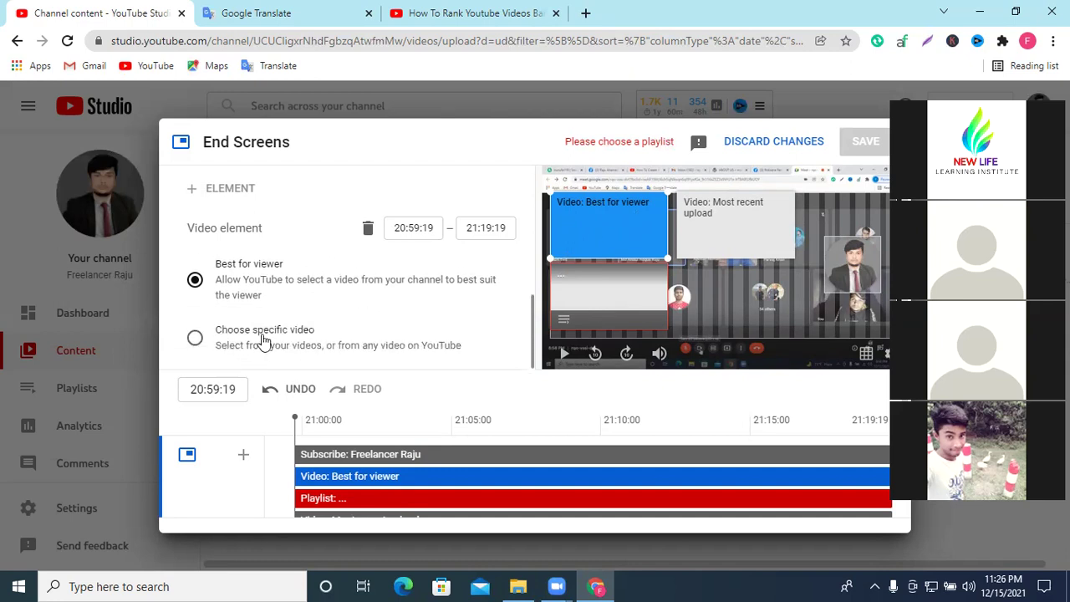
pyautogui.click(271, 338)
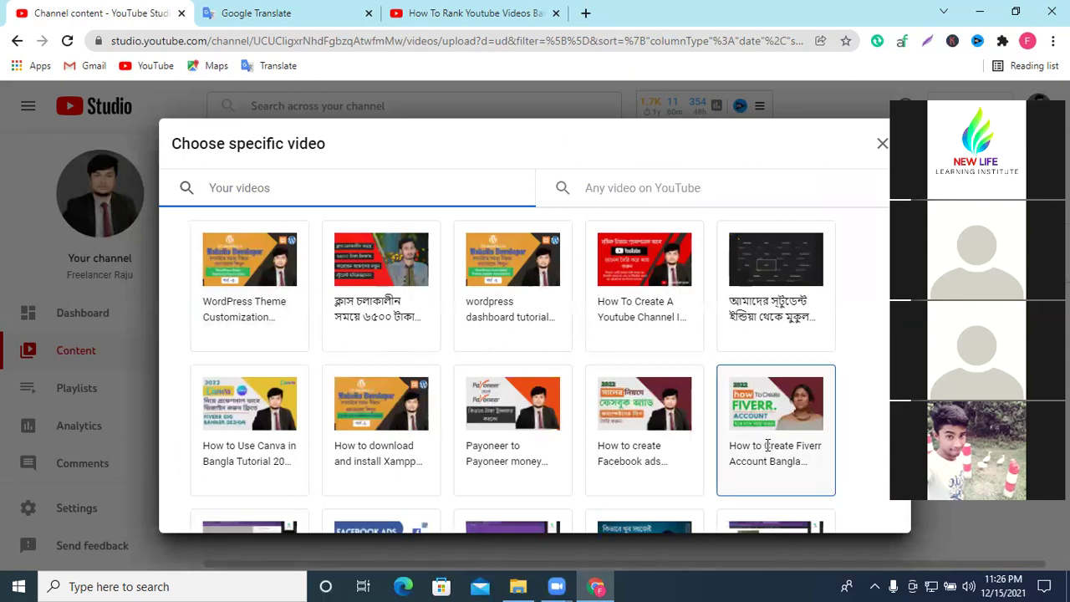
pyautogui.click(772, 427)
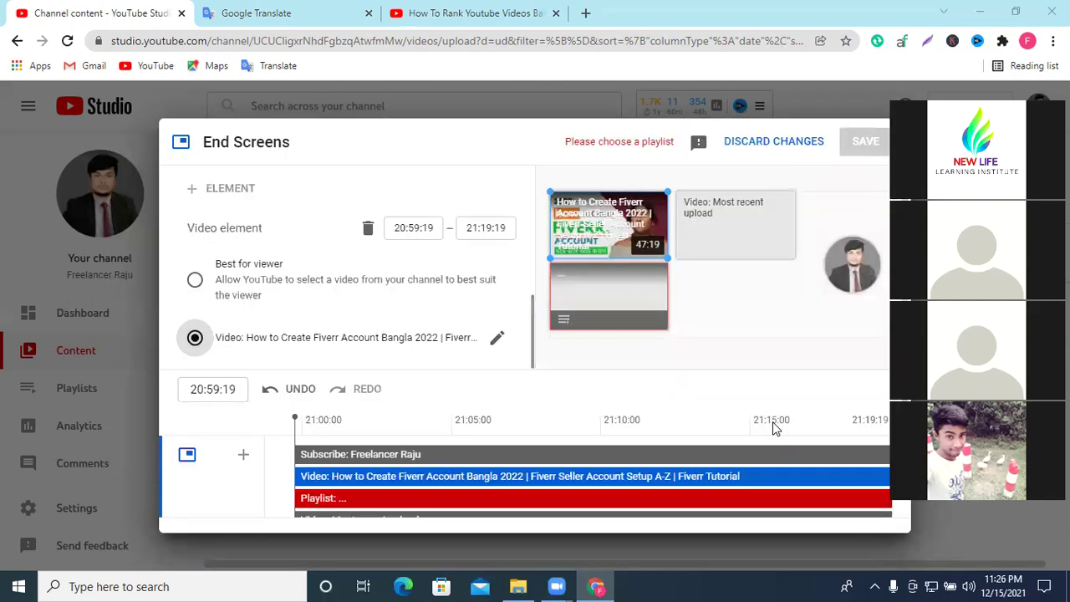
pyautogui.click(626, 321)
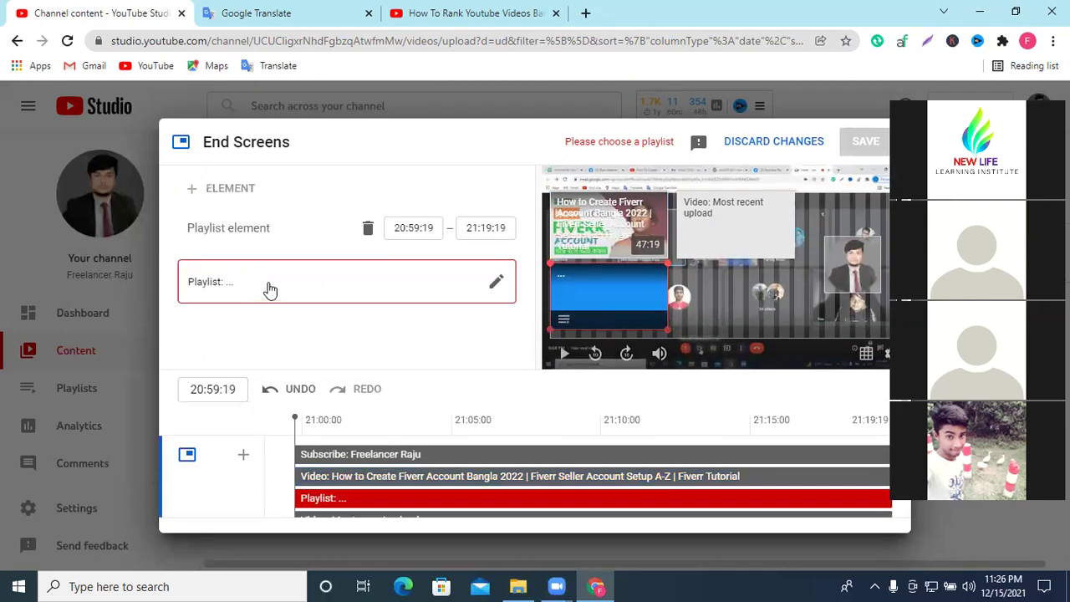
pyautogui.click(268, 290)
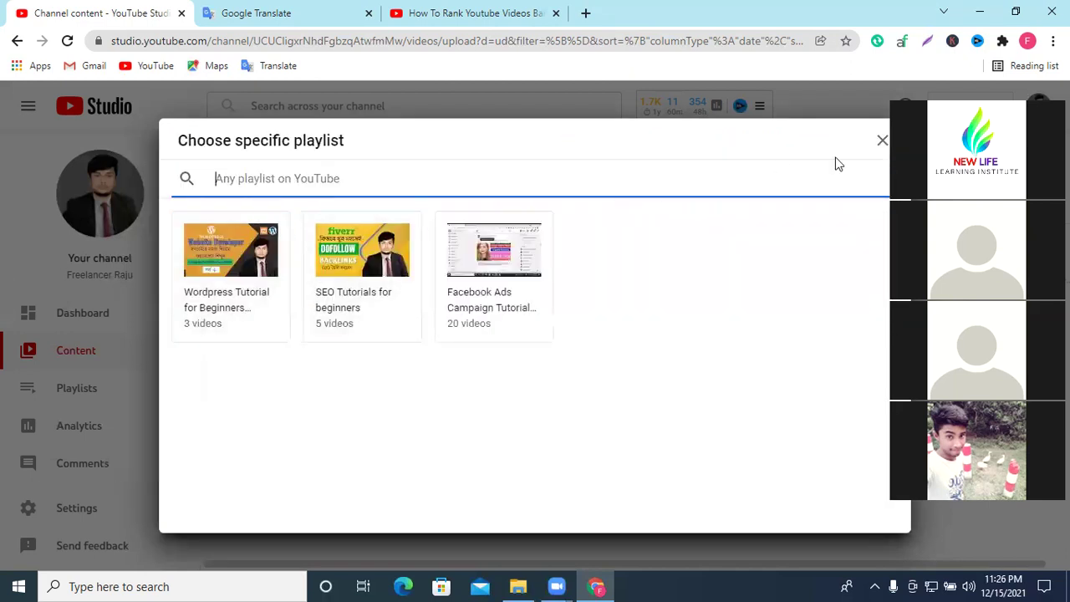
pyautogui.hotkey('ctrl', 'a')
pyautogui.click(882, 139)
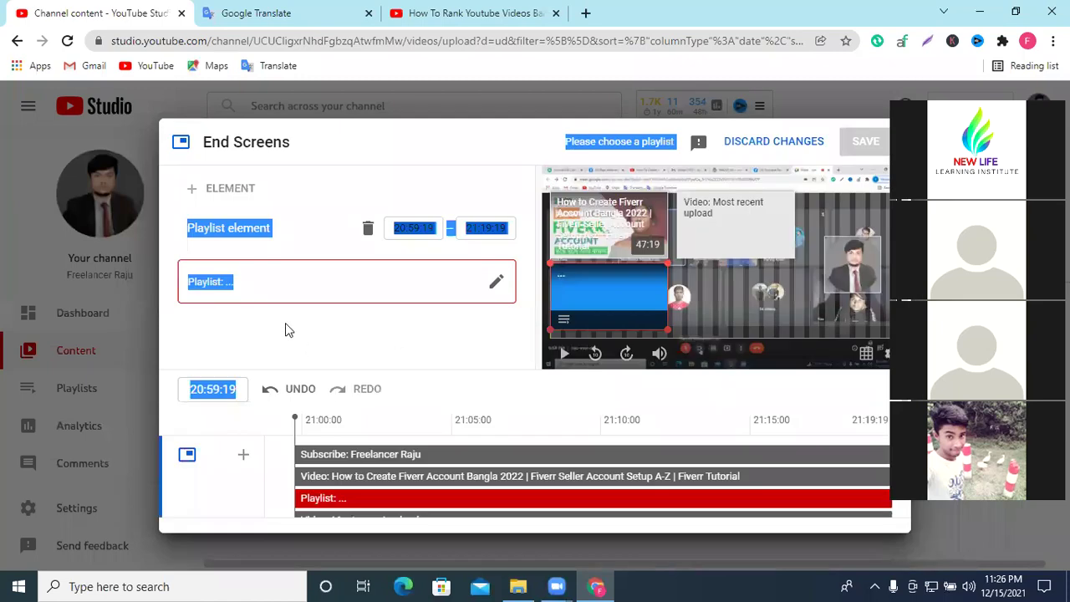
pyautogui.click(272, 337)
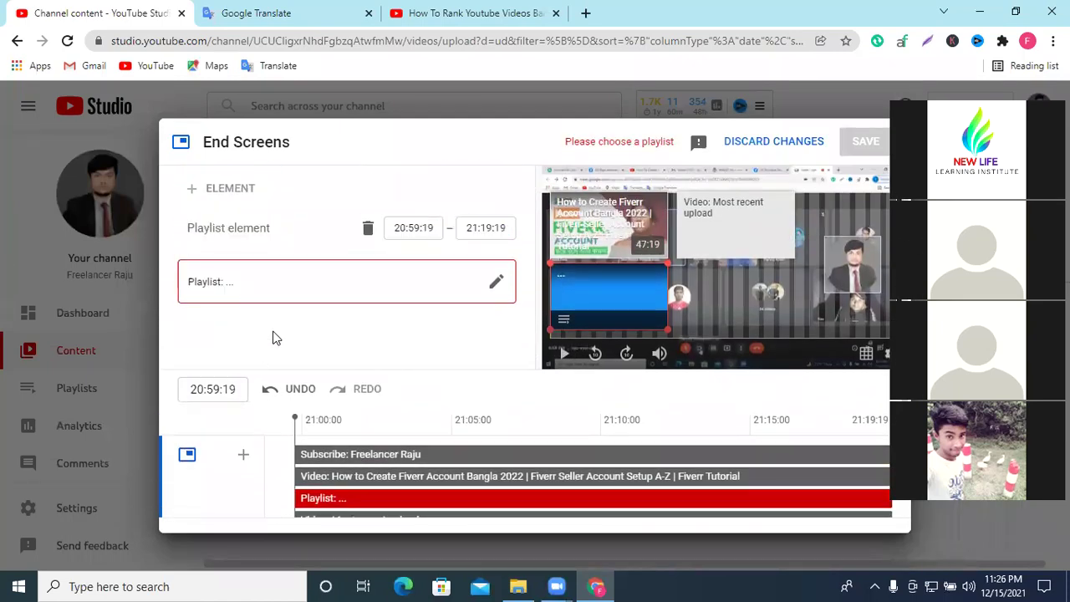
pyautogui.scroll(-1, 326, 270)
pyautogui.scroll(1, 326, 269)
pyautogui.scroll(-1, 326, 269)
pyautogui.scroll(1, 410, 284)
pyautogui.scroll(1, 411, 285)
# Set the Most recent upload video element to the specific video "How to Use Canva in Bangla Tutorial 2022".
pyautogui.click(726, 247)
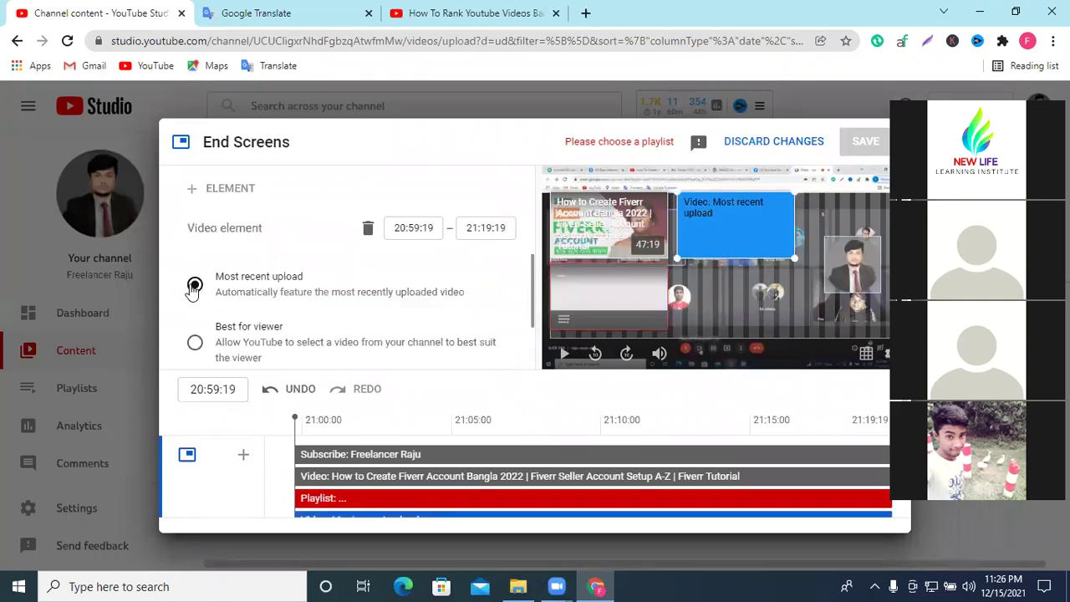
pyautogui.click(269, 341)
pyautogui.scroll(-1, 269, 341)
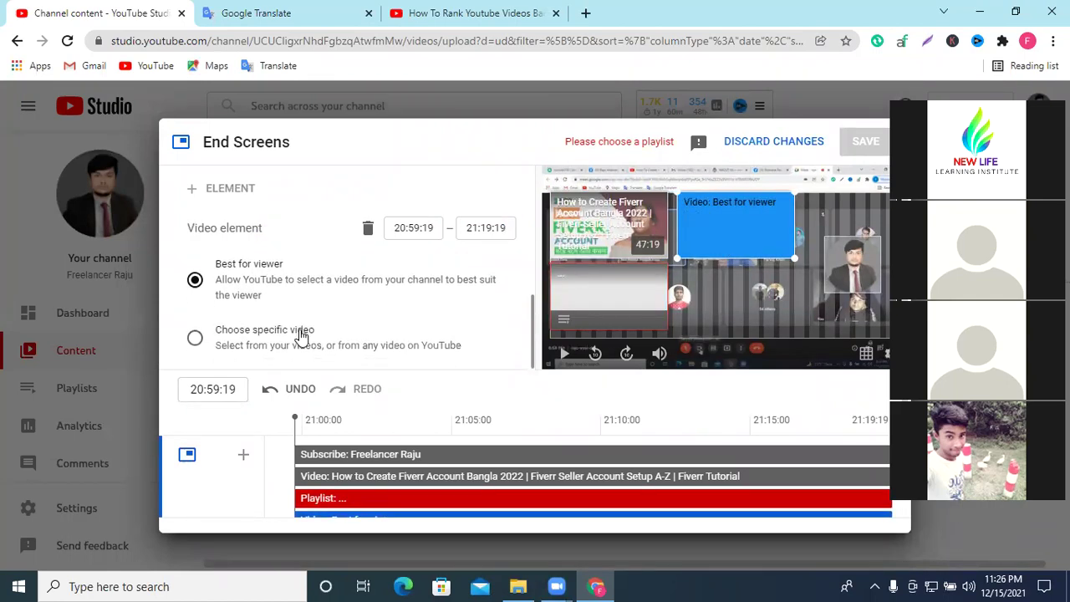
pyautogui.click(248, 343)
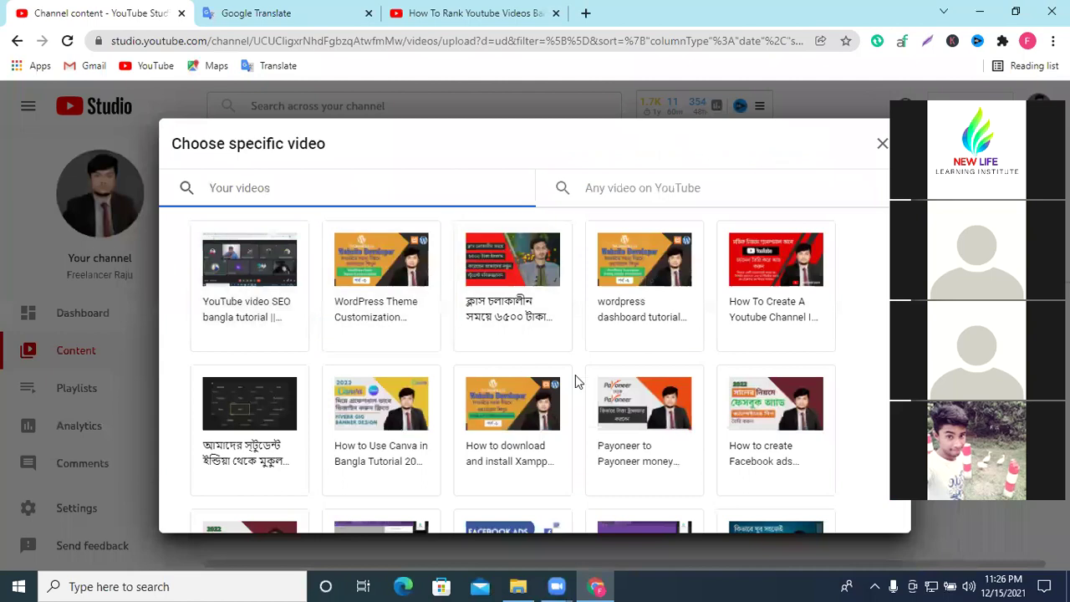
pyautogui.click(387, 409)
# Delete the unassigned playlist element from the end screen.
pyautogui.click(604, 289)
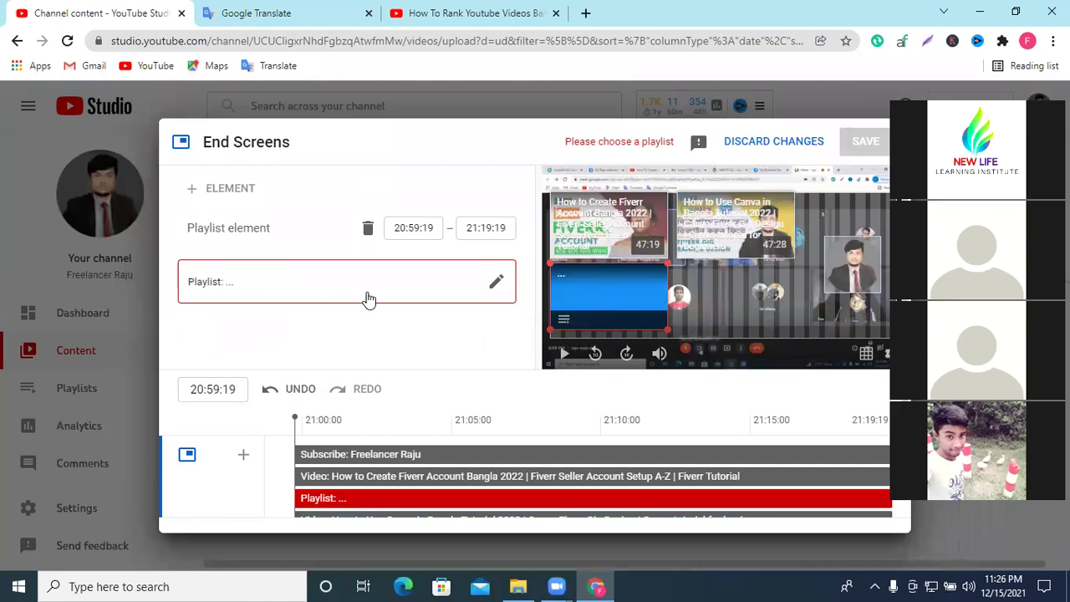
pyautogui.click(368, 227)
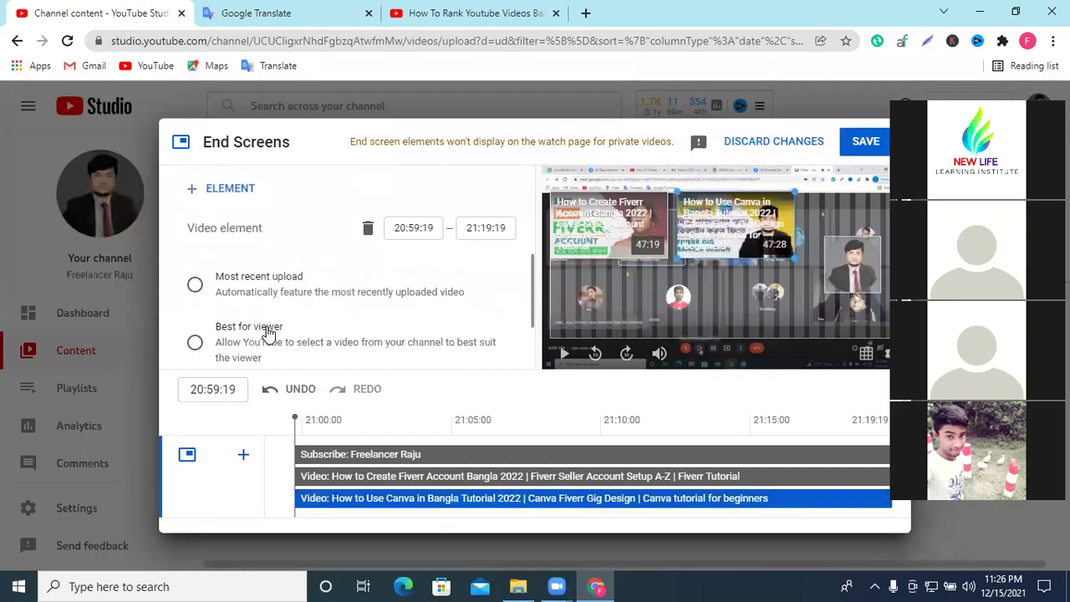
pyautogui.rightClick(736, 242)
pyautogui.click(721, 243)
pyautogui.scroll(-2, 317, 363)
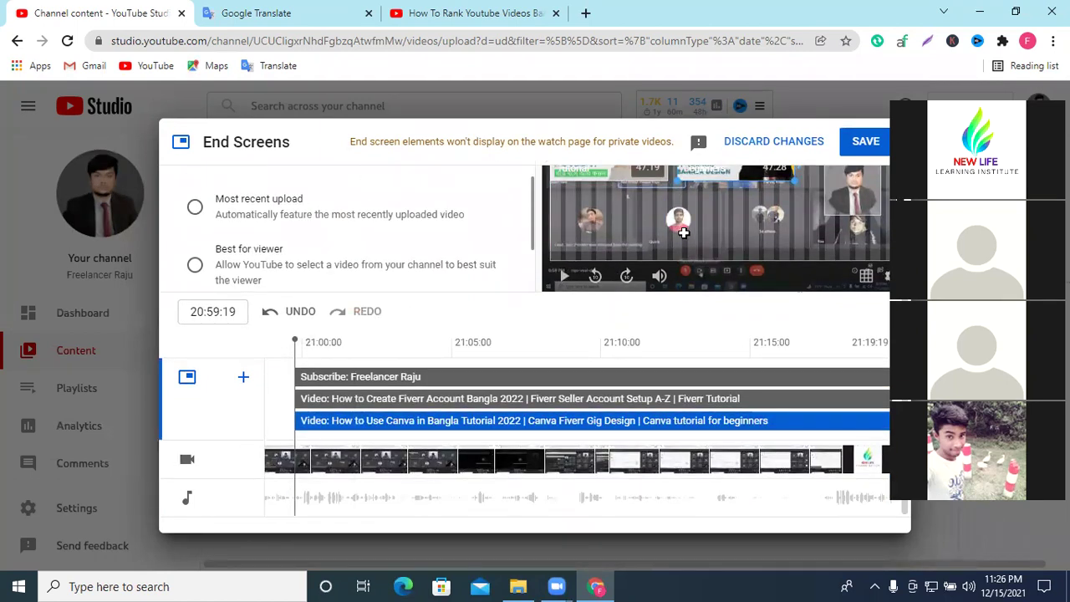
pyautogui.scroll(2, 682, 234)
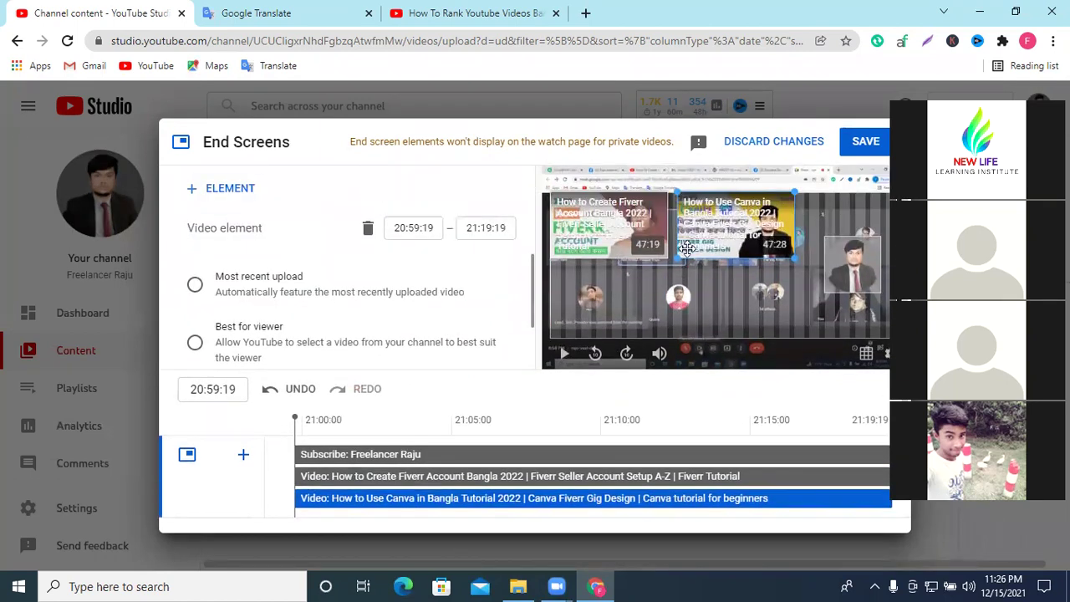
# Add a video element beneath the Fiverr account video and set it to the specific video "How to create Facebook ads campaign gig".
pyautogui.rightClick(669, 289)
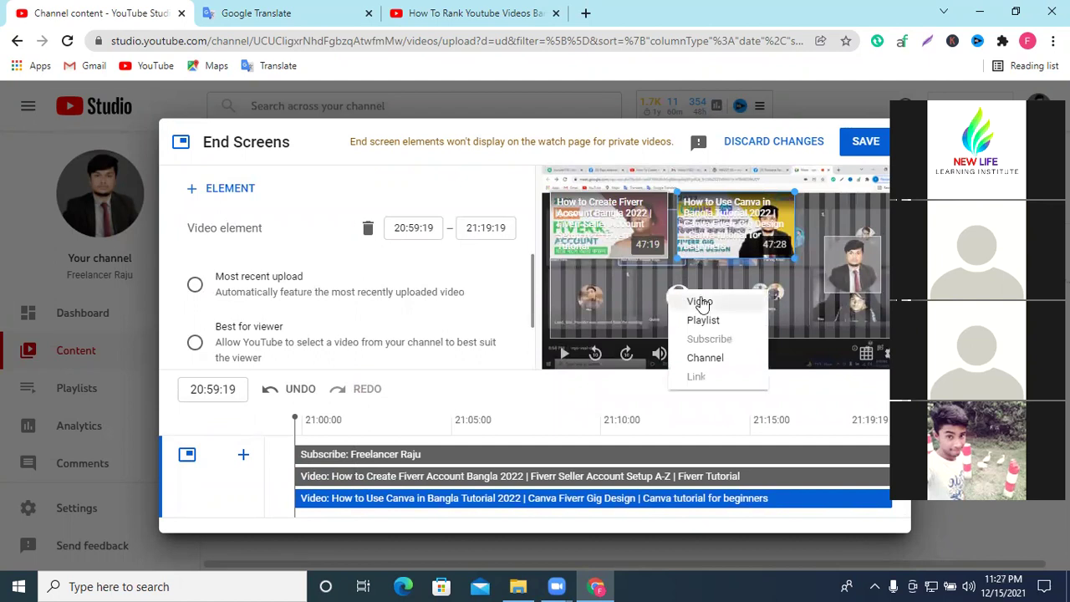
pyautogui.click(699, 301)
pyautogui.moveTo(675, 303); pyautogui.dragTo(557, 280)
pyautogui.scroll(-1, 275, 343)
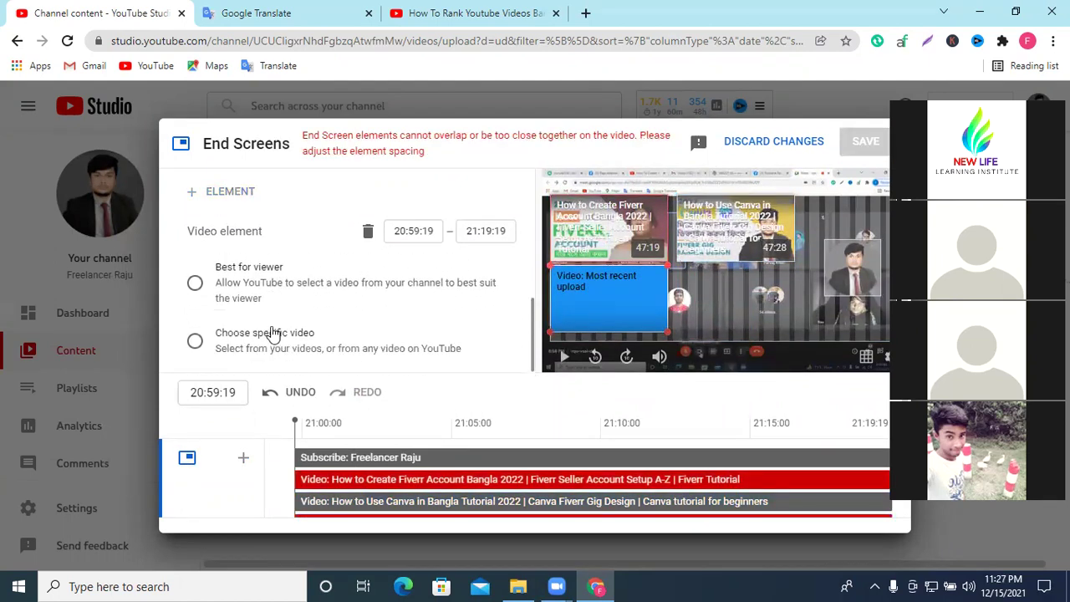
pyautogui.click(272, 331)
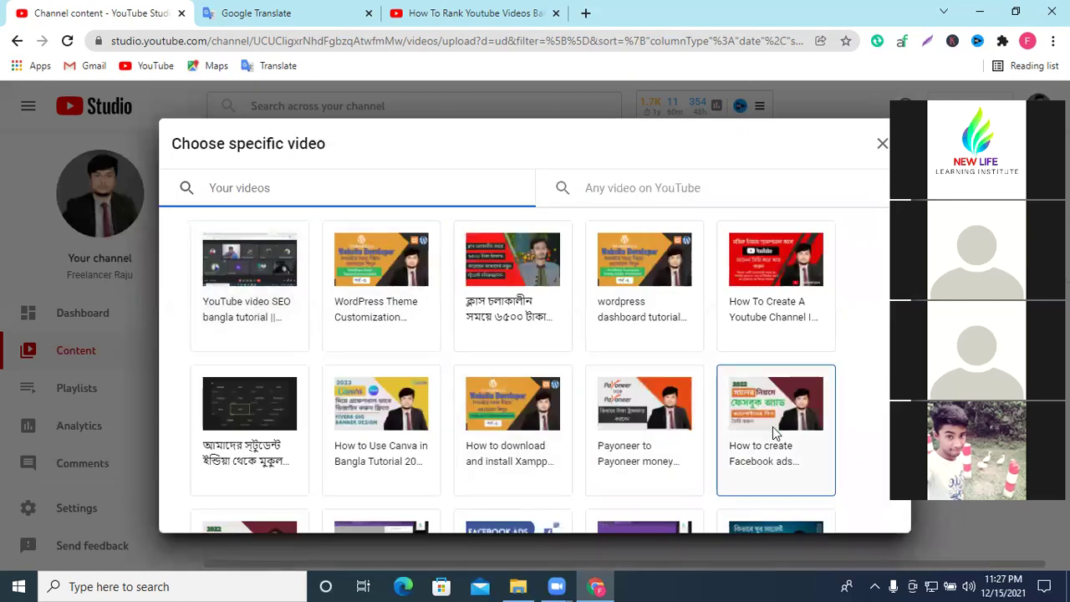
pyautogui.click(775, 427)
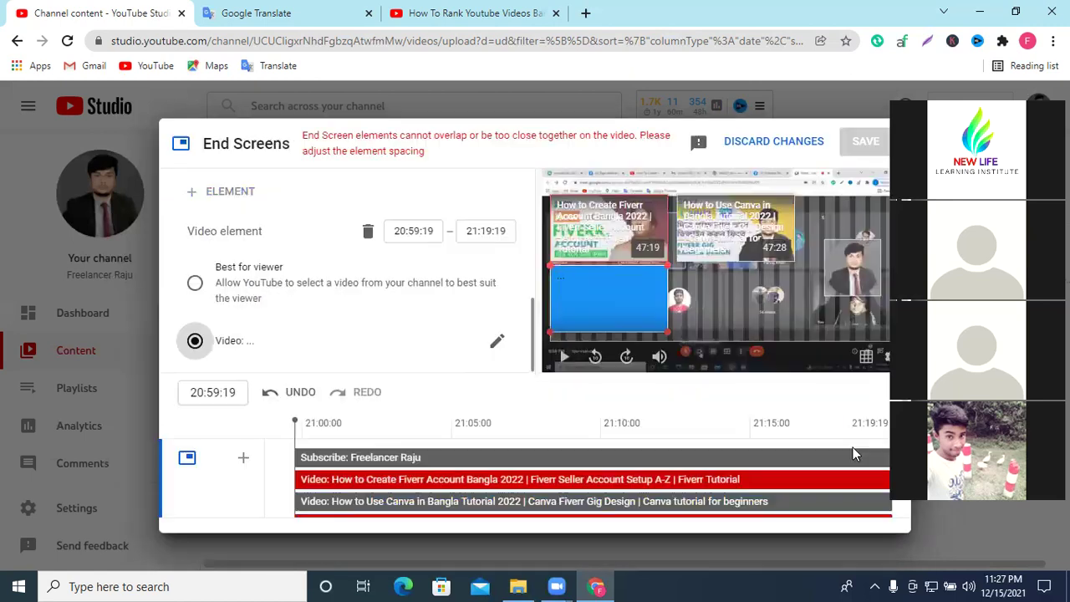
# Move the Facebook ads video element slightly down, away from the Fiverr video element, and save the end screen.
pyautogui.click(596, 311)
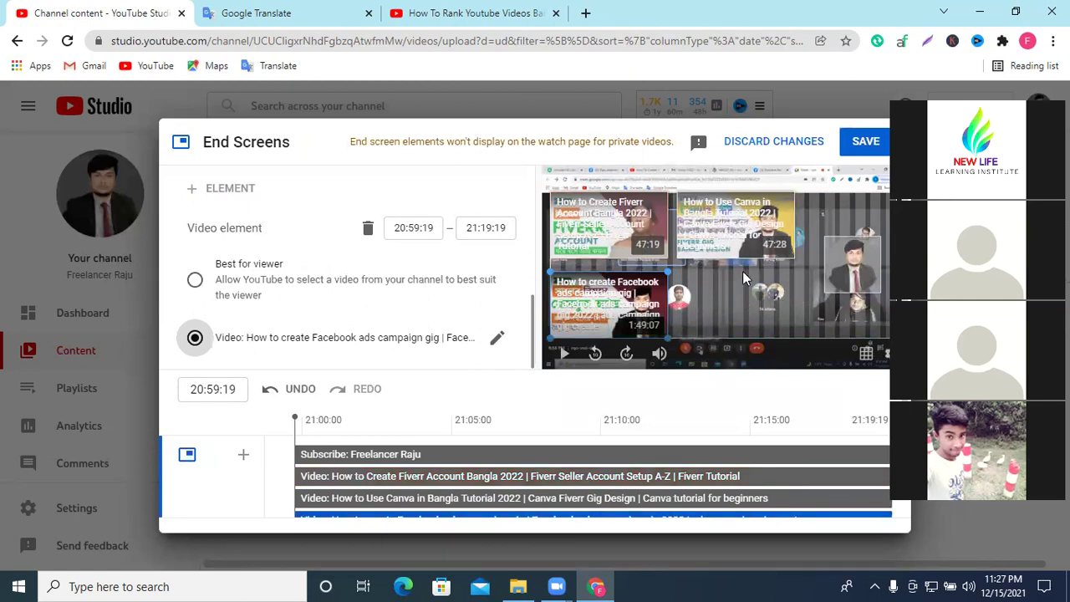
pyautogui.click(868, 151)
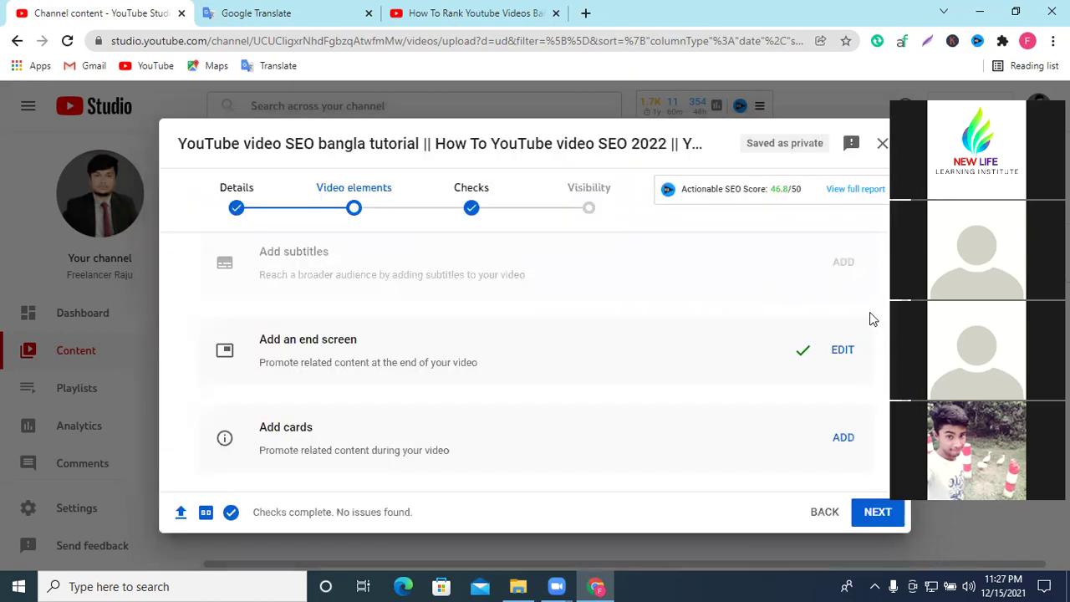
# Open the upload's card editor to view the available card types, and leave it without adding a card.
pyautogui.click(844, 437)
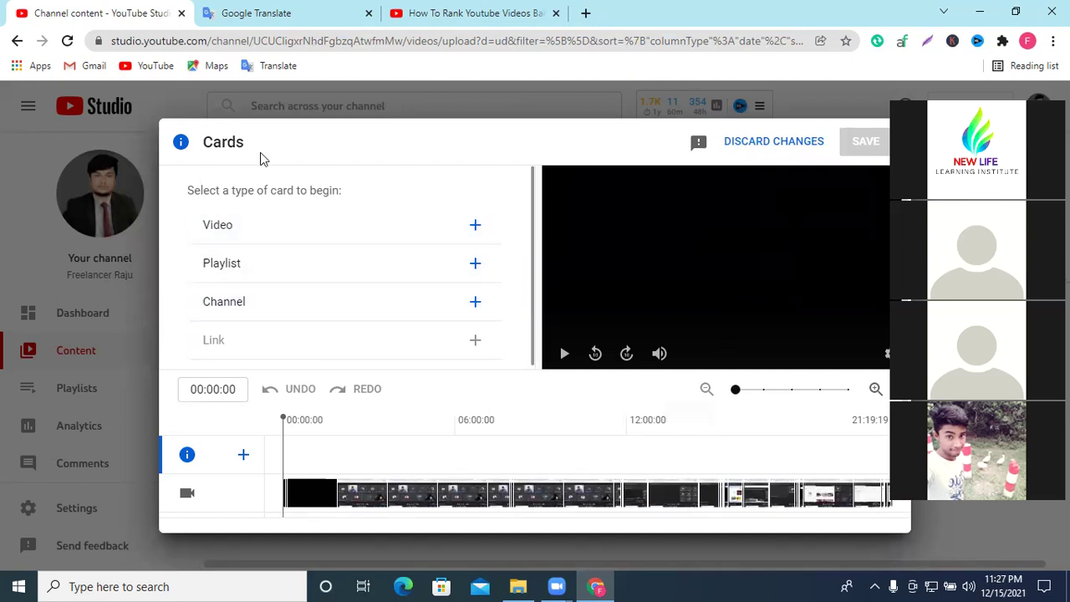
pyautogui.click(766, 149)
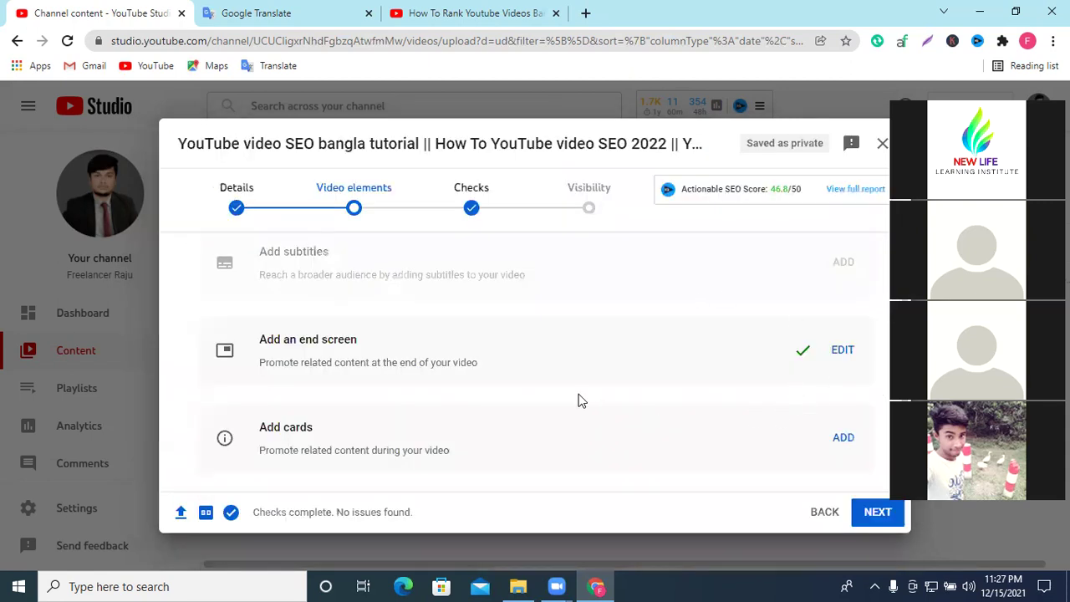
# Advance the upload to the Checks stage and review the copyright check result.
pyautogui.click(875, 517)
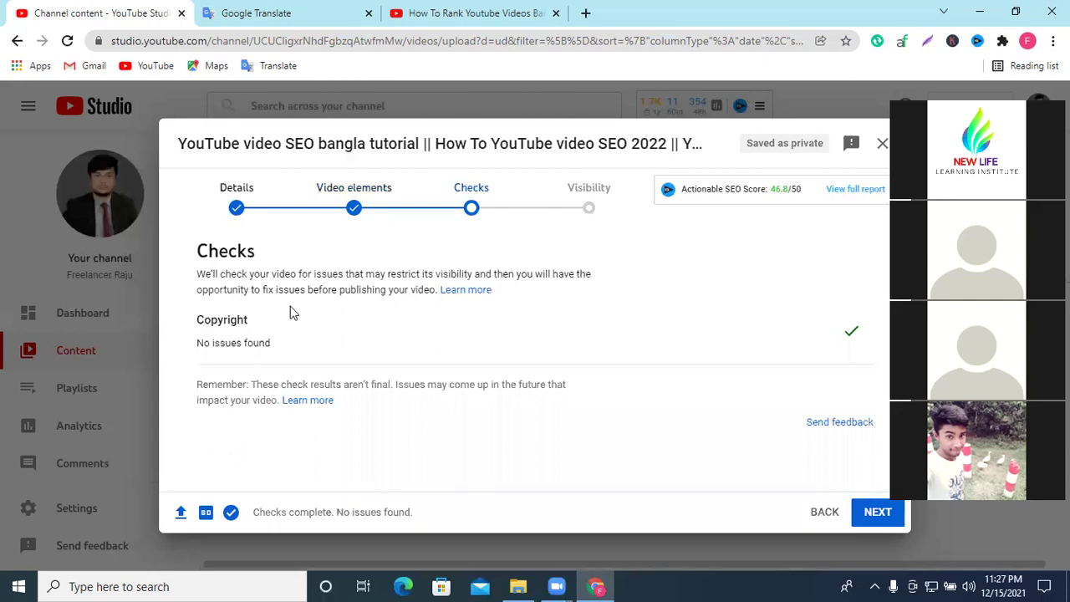
pyautogui.moveTo(202, 342); pyautogui.dragTo(268, 344)
pyautogui.tripleClick(236, 342)
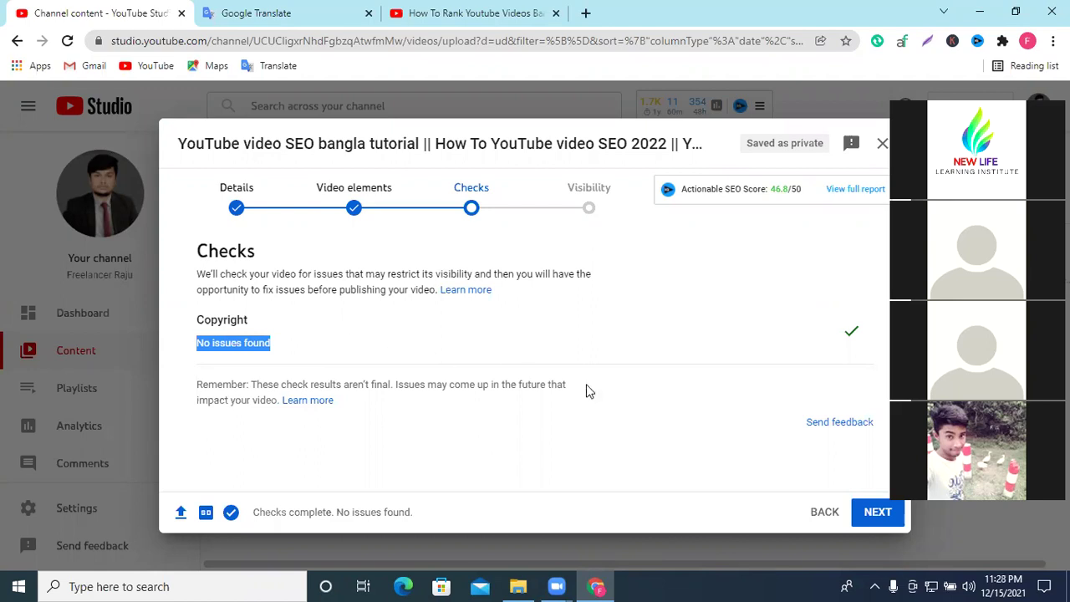
pyautogui.click(500, 345)
# Continue to the upload's Visibility stage and look over its publishing options.
pyautogui.click(878, 511)
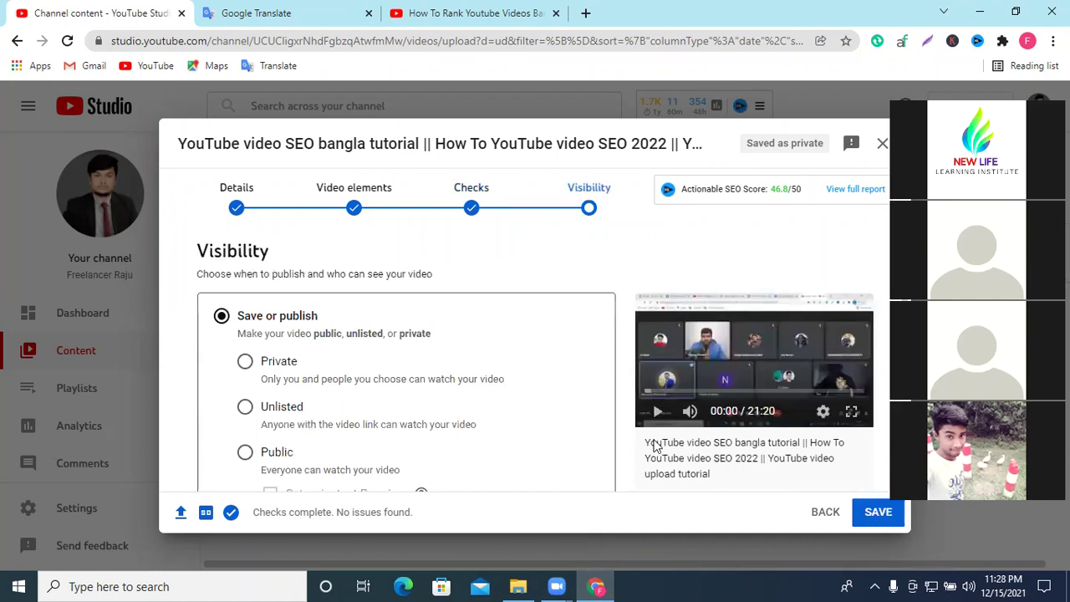
pyautogui.scroll(-3, 561, 323)
pyautogui.scroll(3, 459, 301)
pyautogui.scroll(-1, 388, 318)
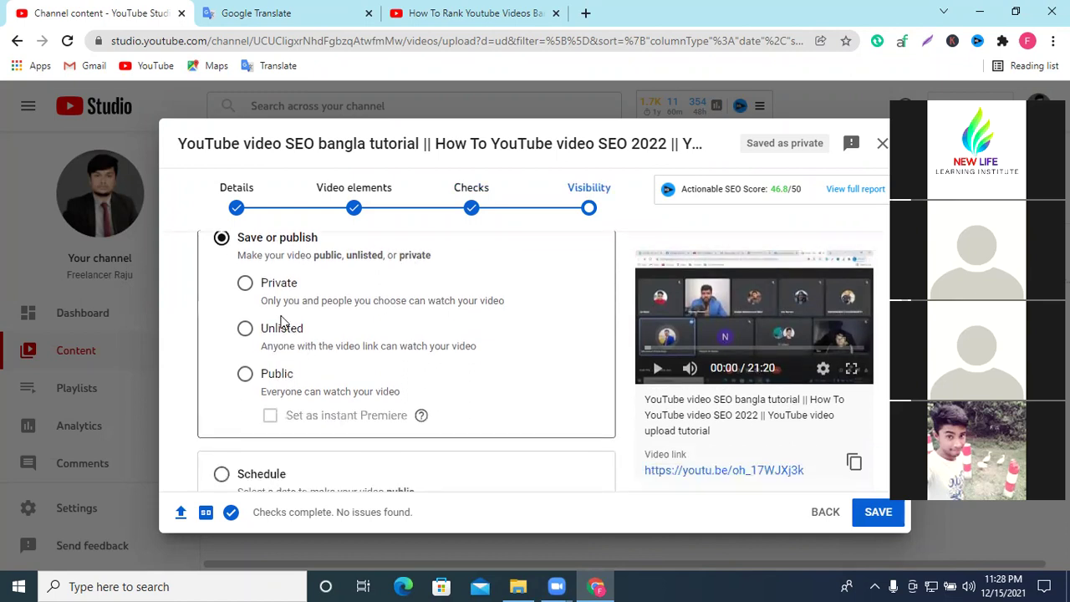
# Set the video's visibility to Private and open the private sharing invitation form, cancelling it without inviting anyone.
pyautogui.click(245, 284)
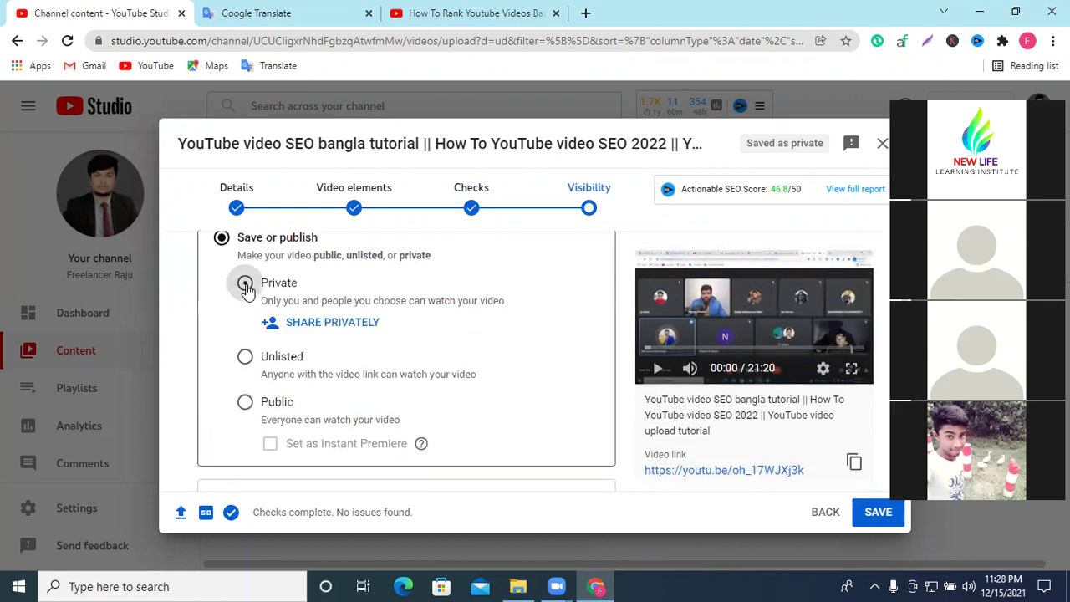
pyautogui.click(318, 326)
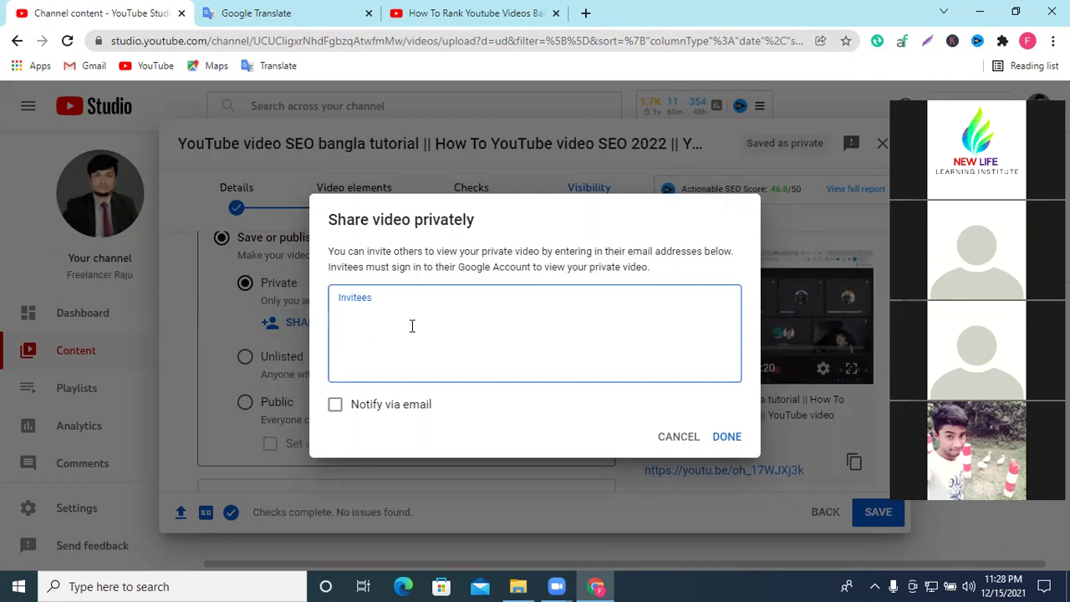
pyautogui.click(669, 437)
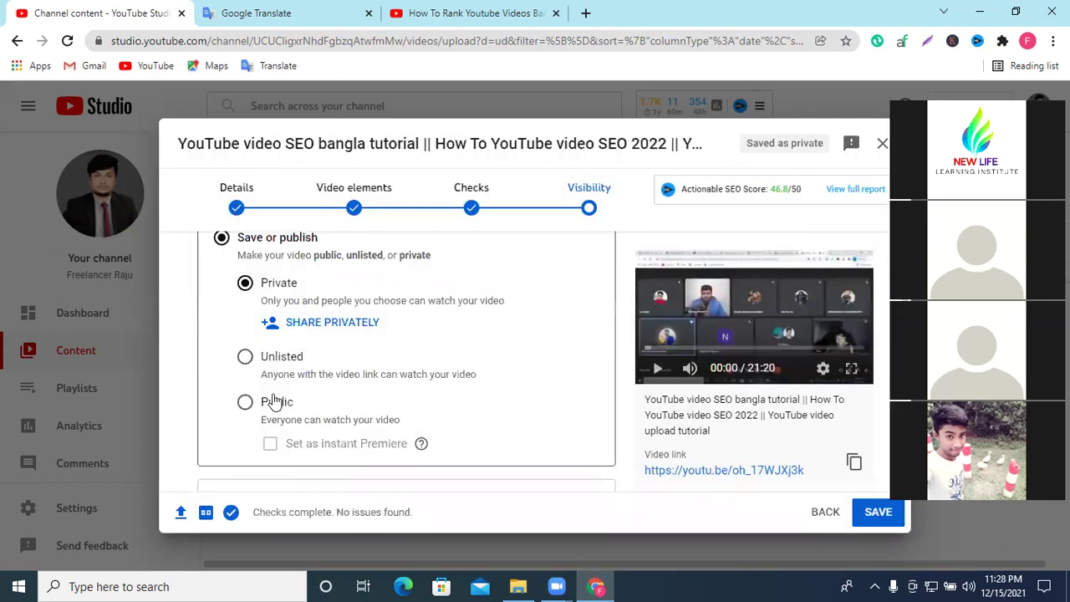
# Set the video's visibility to Unlisted.
pyautogui.click(245, 357)
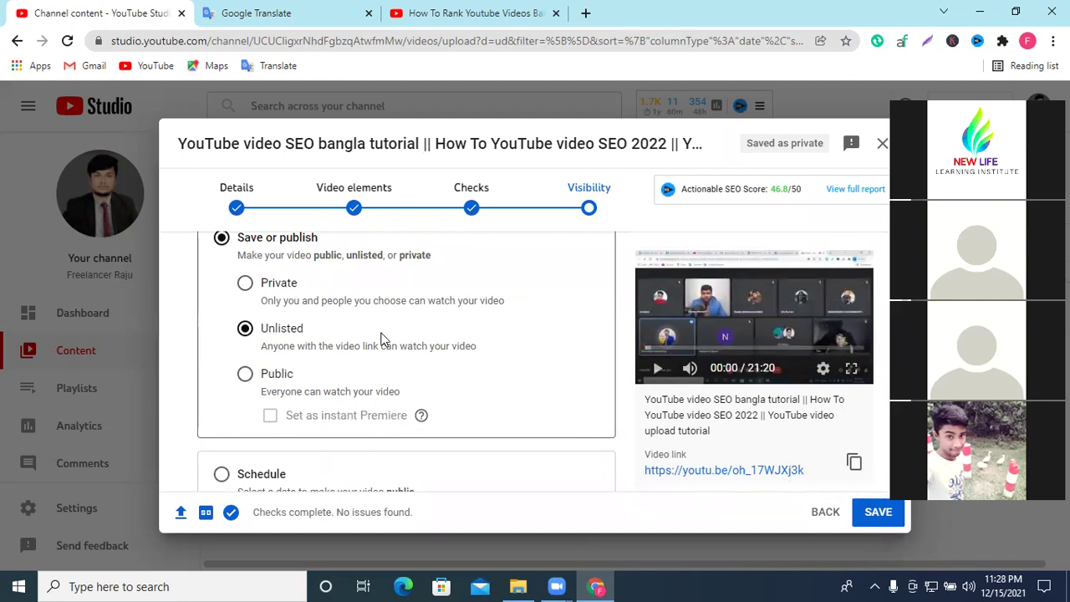
pyautogui.scroll(-1, 276, 365)
pyautogui.scroll(1, 310, 346)
pyautogui.click(409, 346)
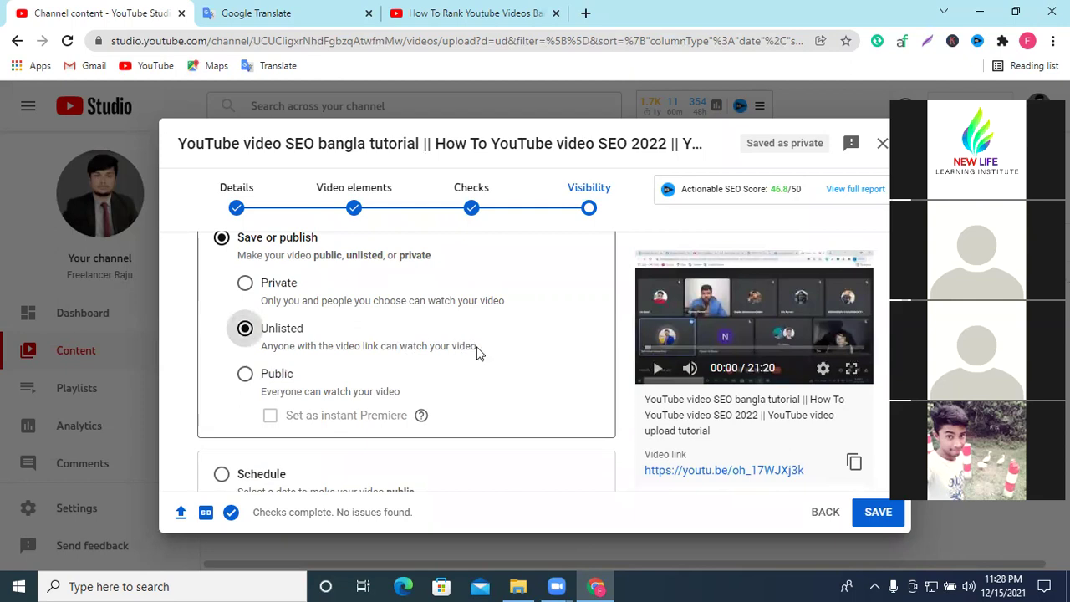